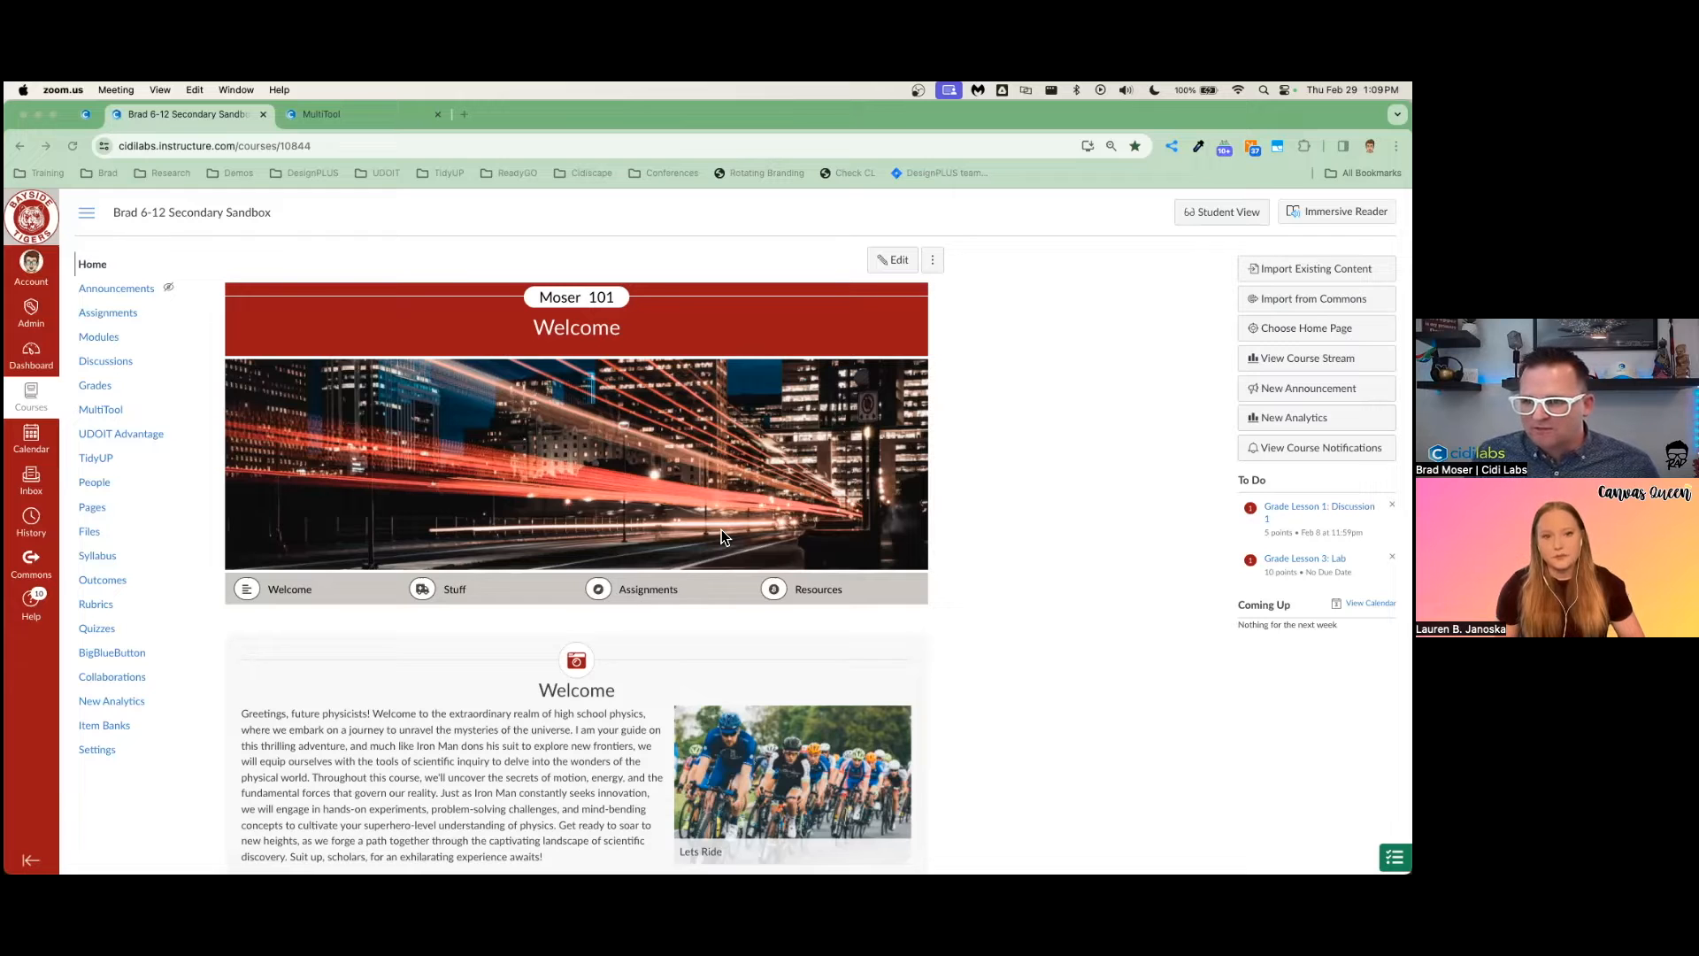
Examine the header of the course home page, including the course label, the Welcome title and the banner image
{"action": "left_click", "coordinate": [588, 505]}
{"action": "scroll", "coordinate": [588, 504], "scroll_direction": "down", "scroll_amount": 2}
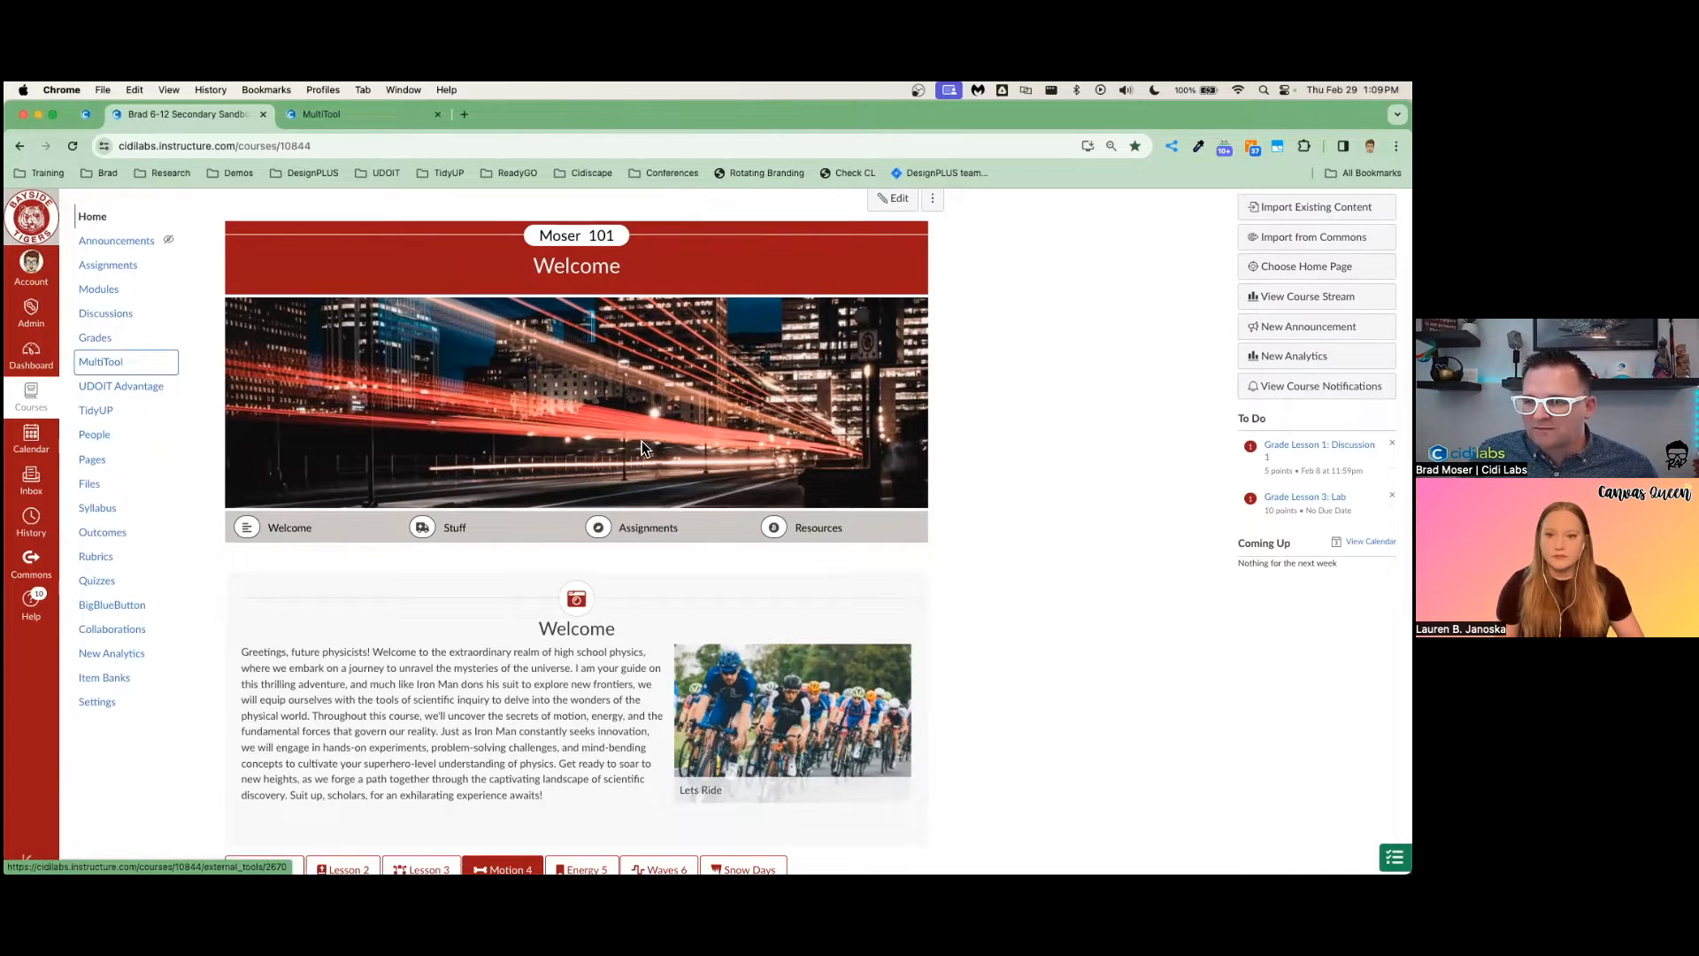
{"action": "scroll", "coordinate": [571, 250], "scroll_direction": "down", "scroll_amount": 1}
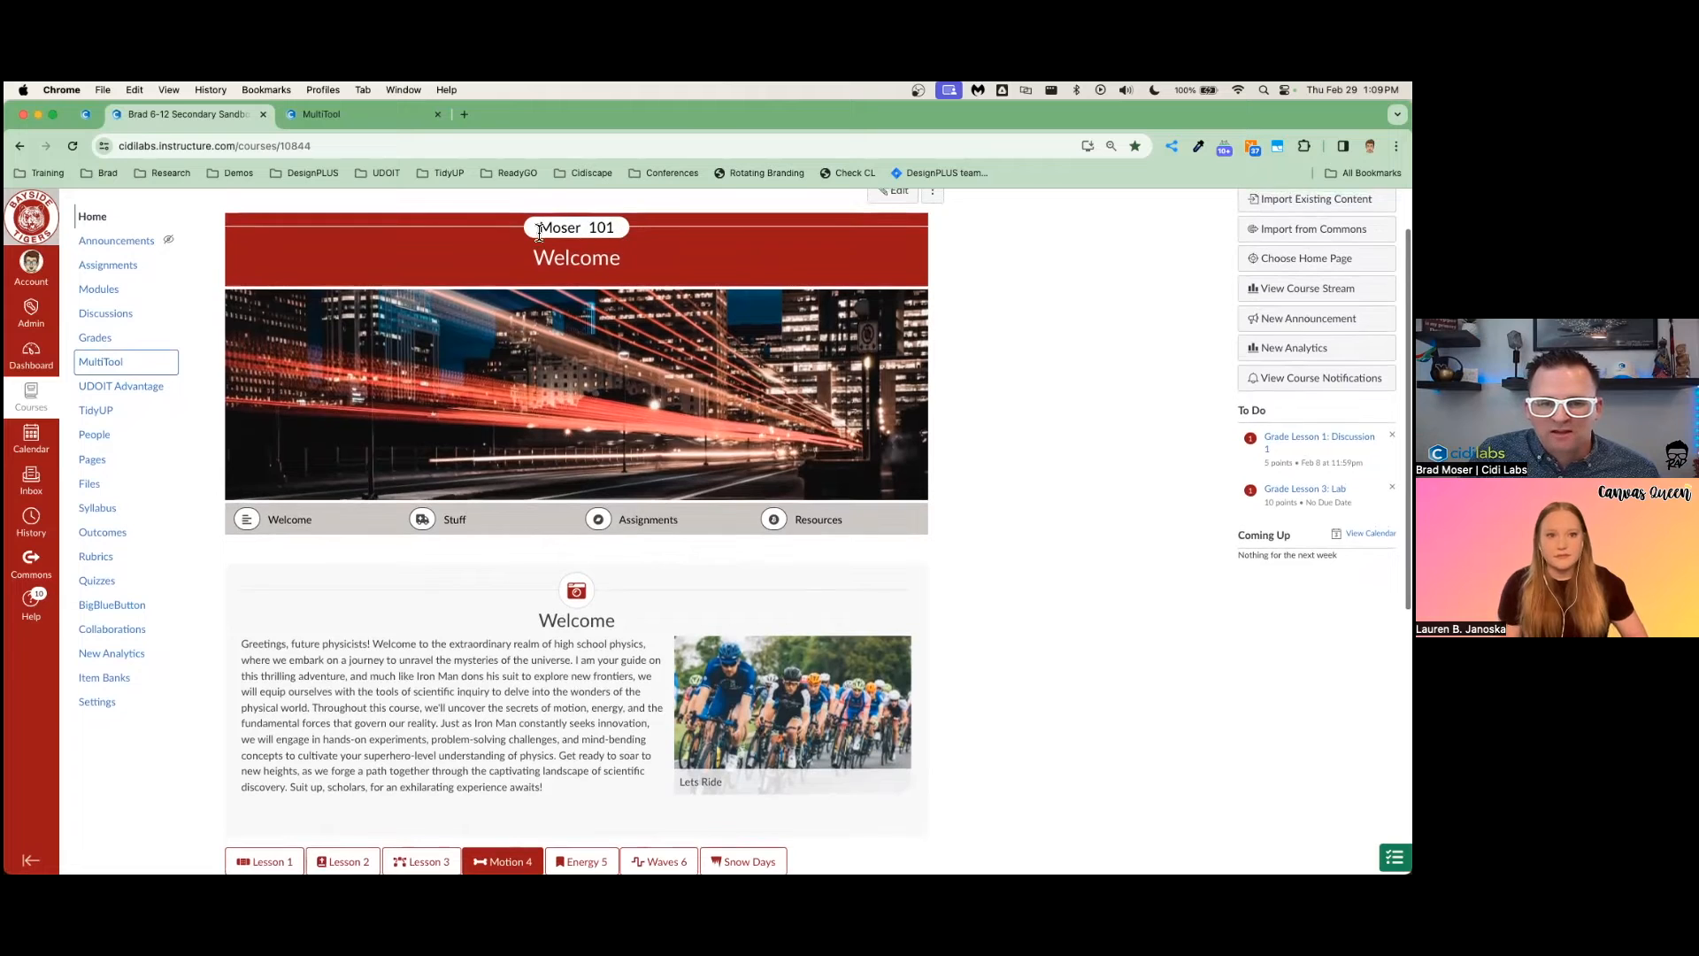
{"action": "double_click", "coordinate": [596, 261]}
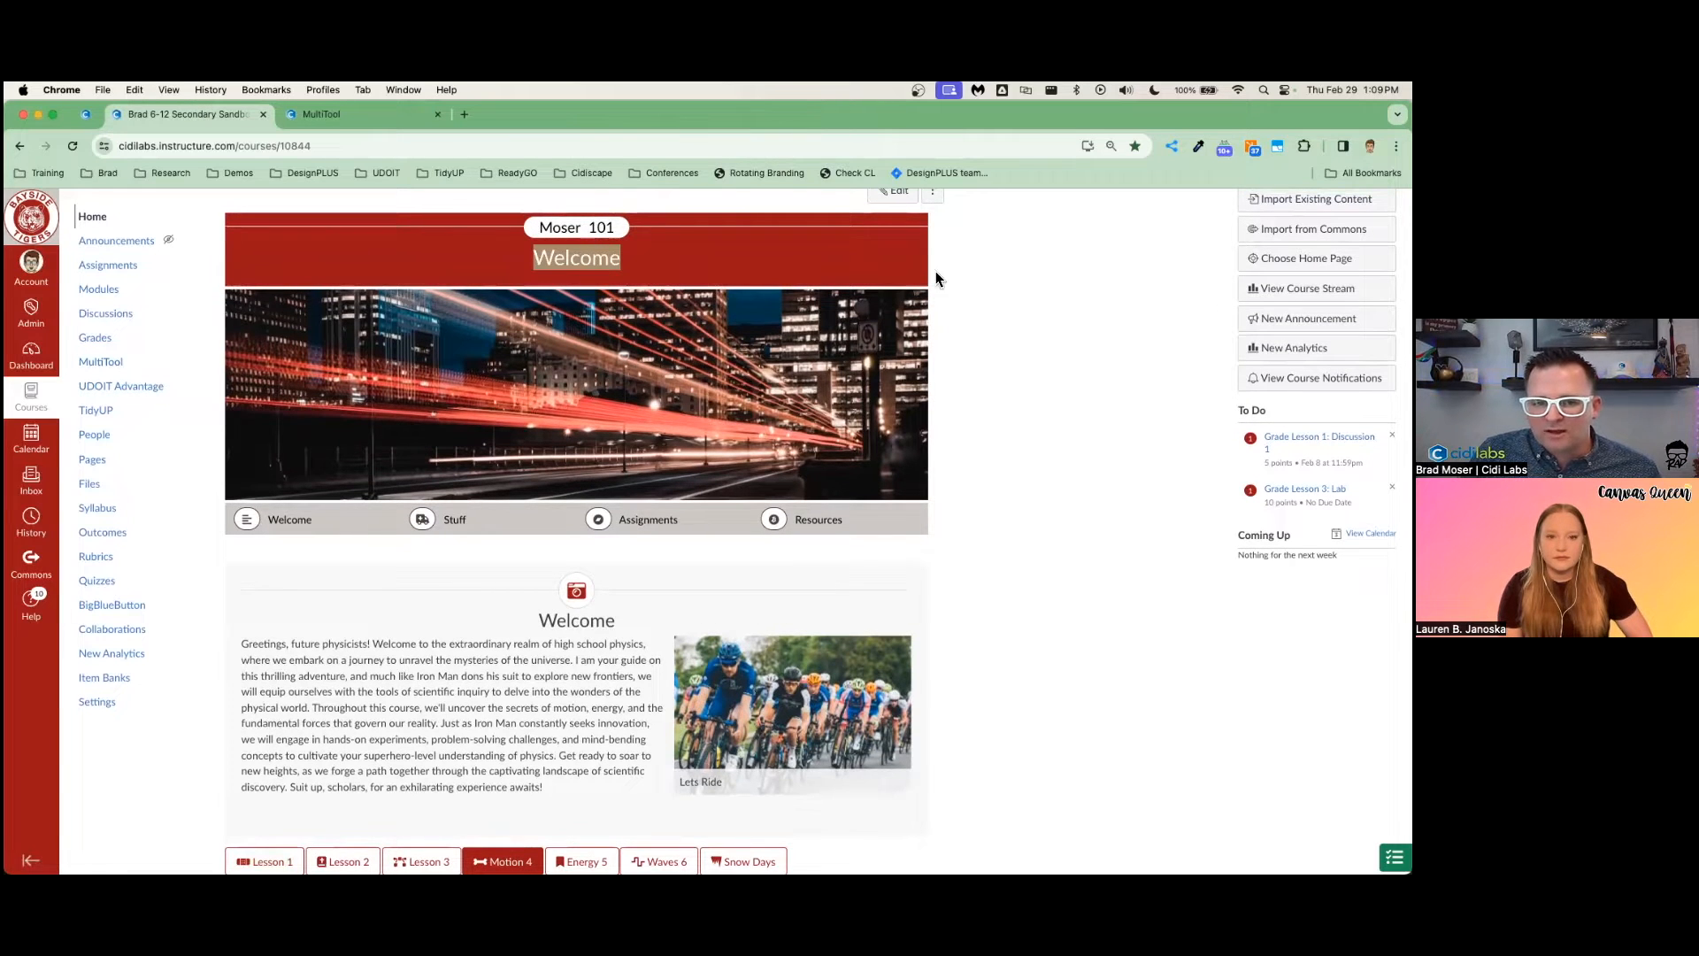
{"action": "double_click", "coordinate": [568, 229]}
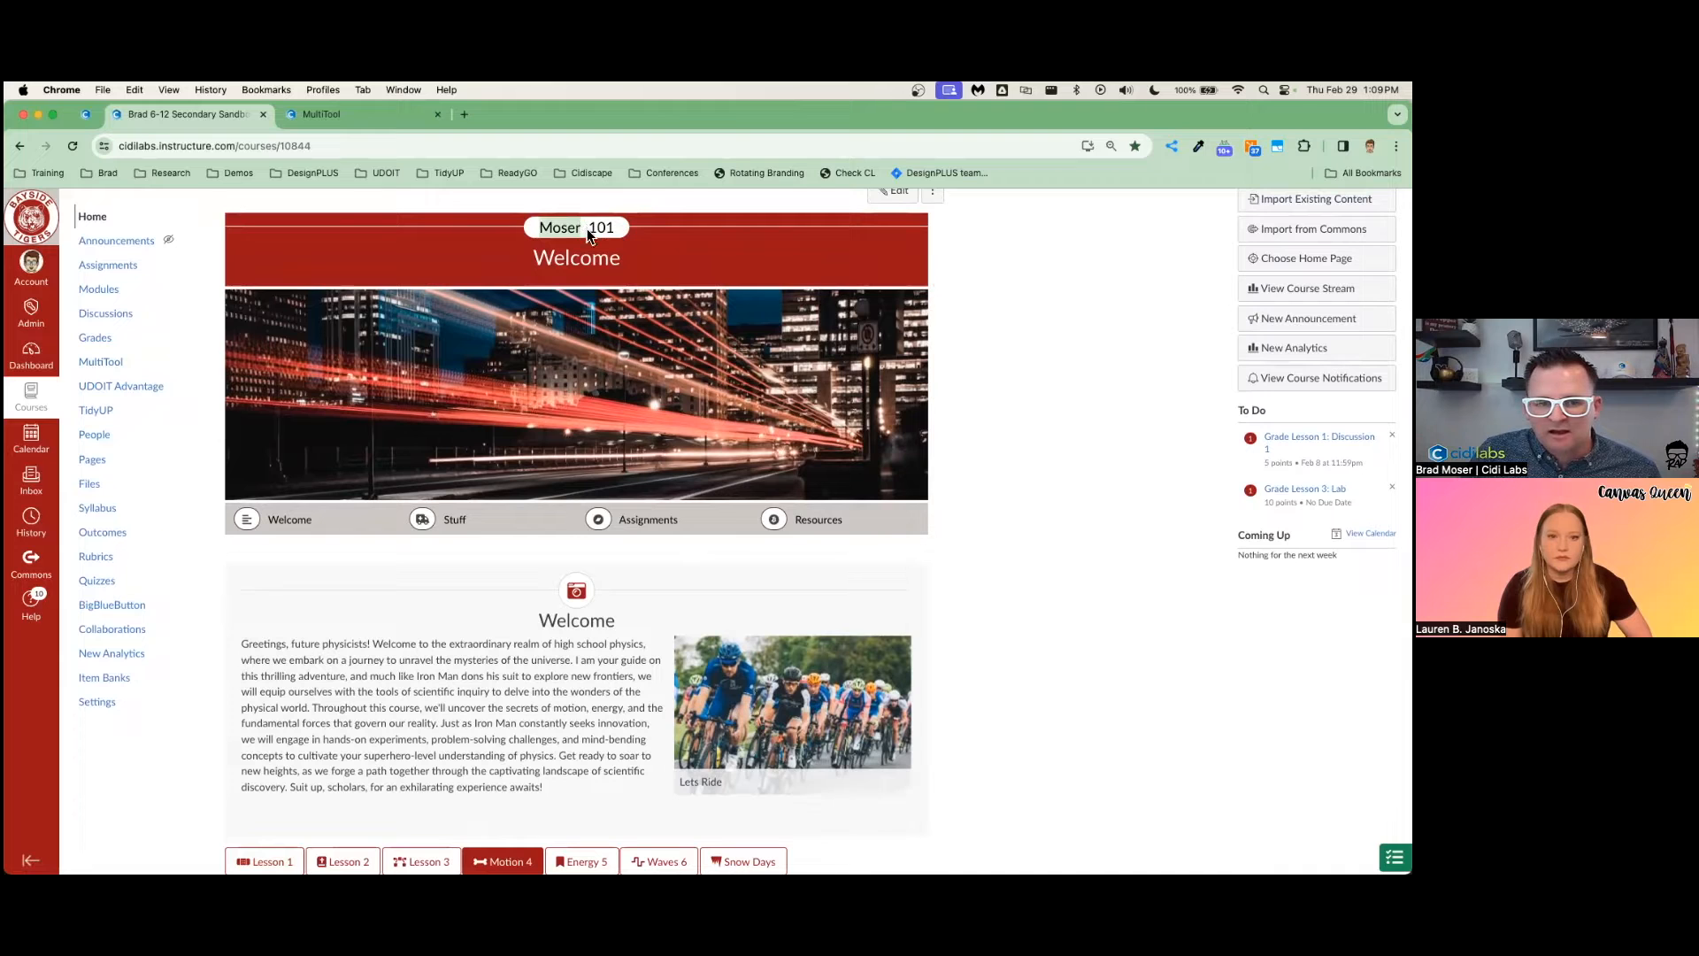
{"action": "double_click", "coordinate": [602, 227]}
{"action": "left_click", "coordinate": [560, 230]}
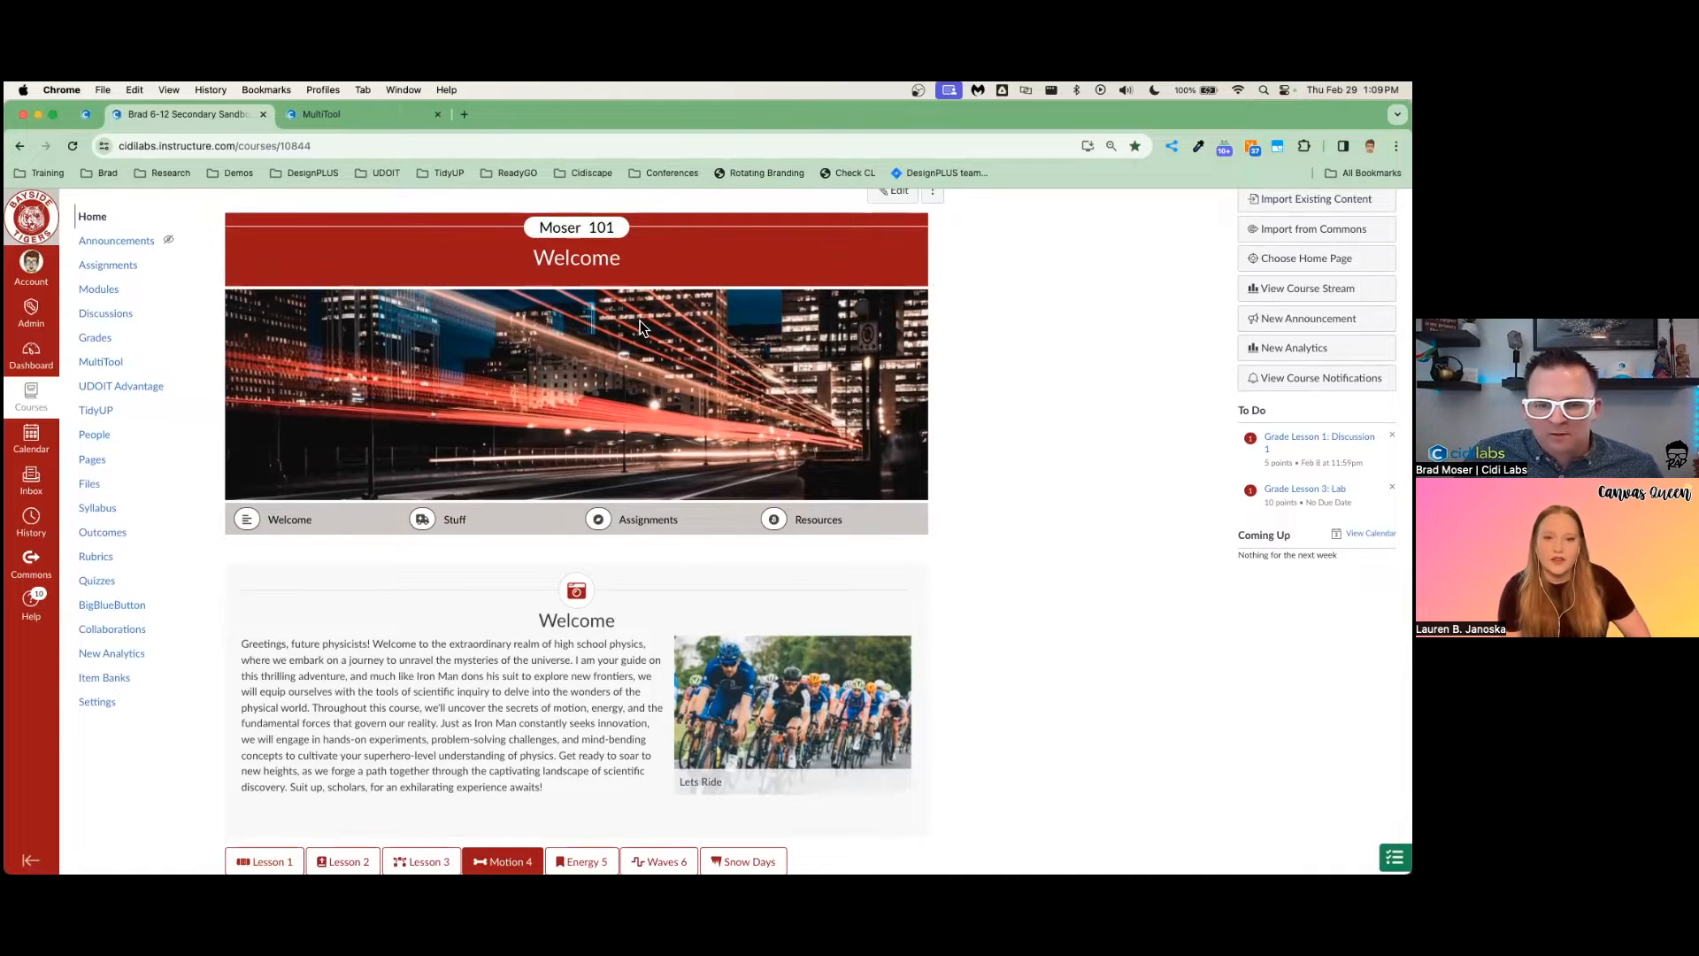
{"action": "scroll", "coordinate": [620, 305], "scroll_direction": "up", "scroll_amount": 2}
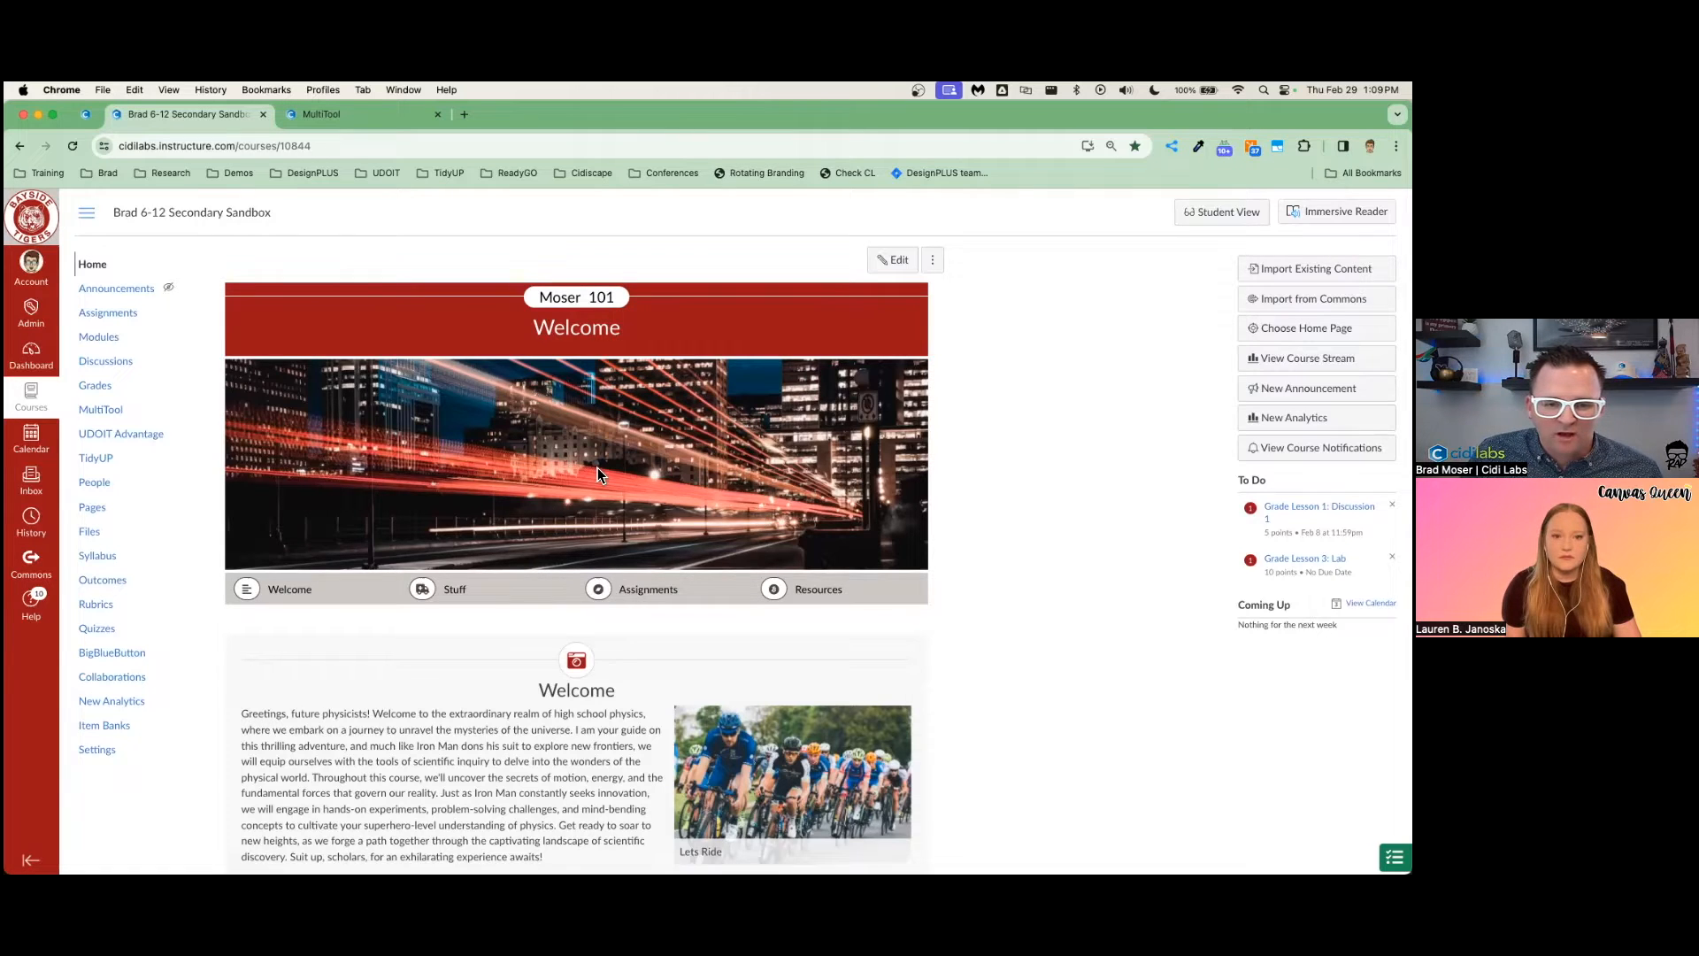
Inspect the Welcome, Stuff, Assignments and Resources navigation links beneath the home page banner up close
{"action": "scroll", "coordinate": [531, 482], "scroll_direction": "down", "scroll_amount": 2}
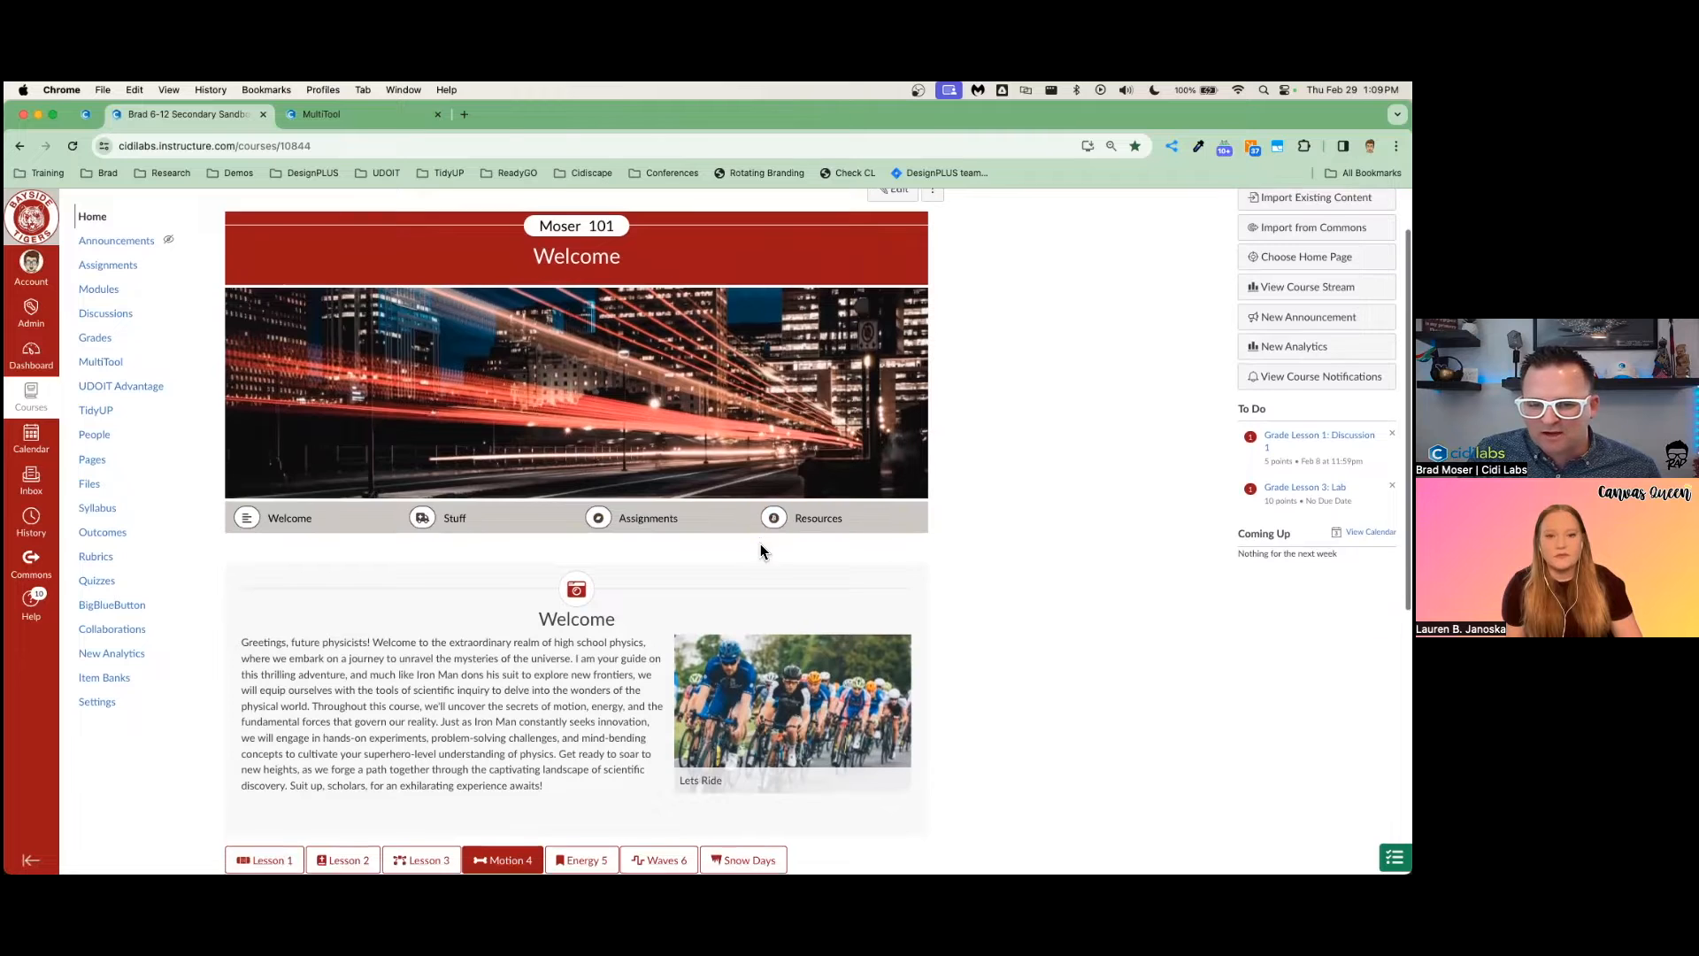
{"action": "scroll", "coordinate": [761, 548], "scroll_direction": "down", "scroll_amount": 1}
{"action": "scroll", "coordinate": [655, 513], "scroll_direction": "up", "scroll_amount": 5}
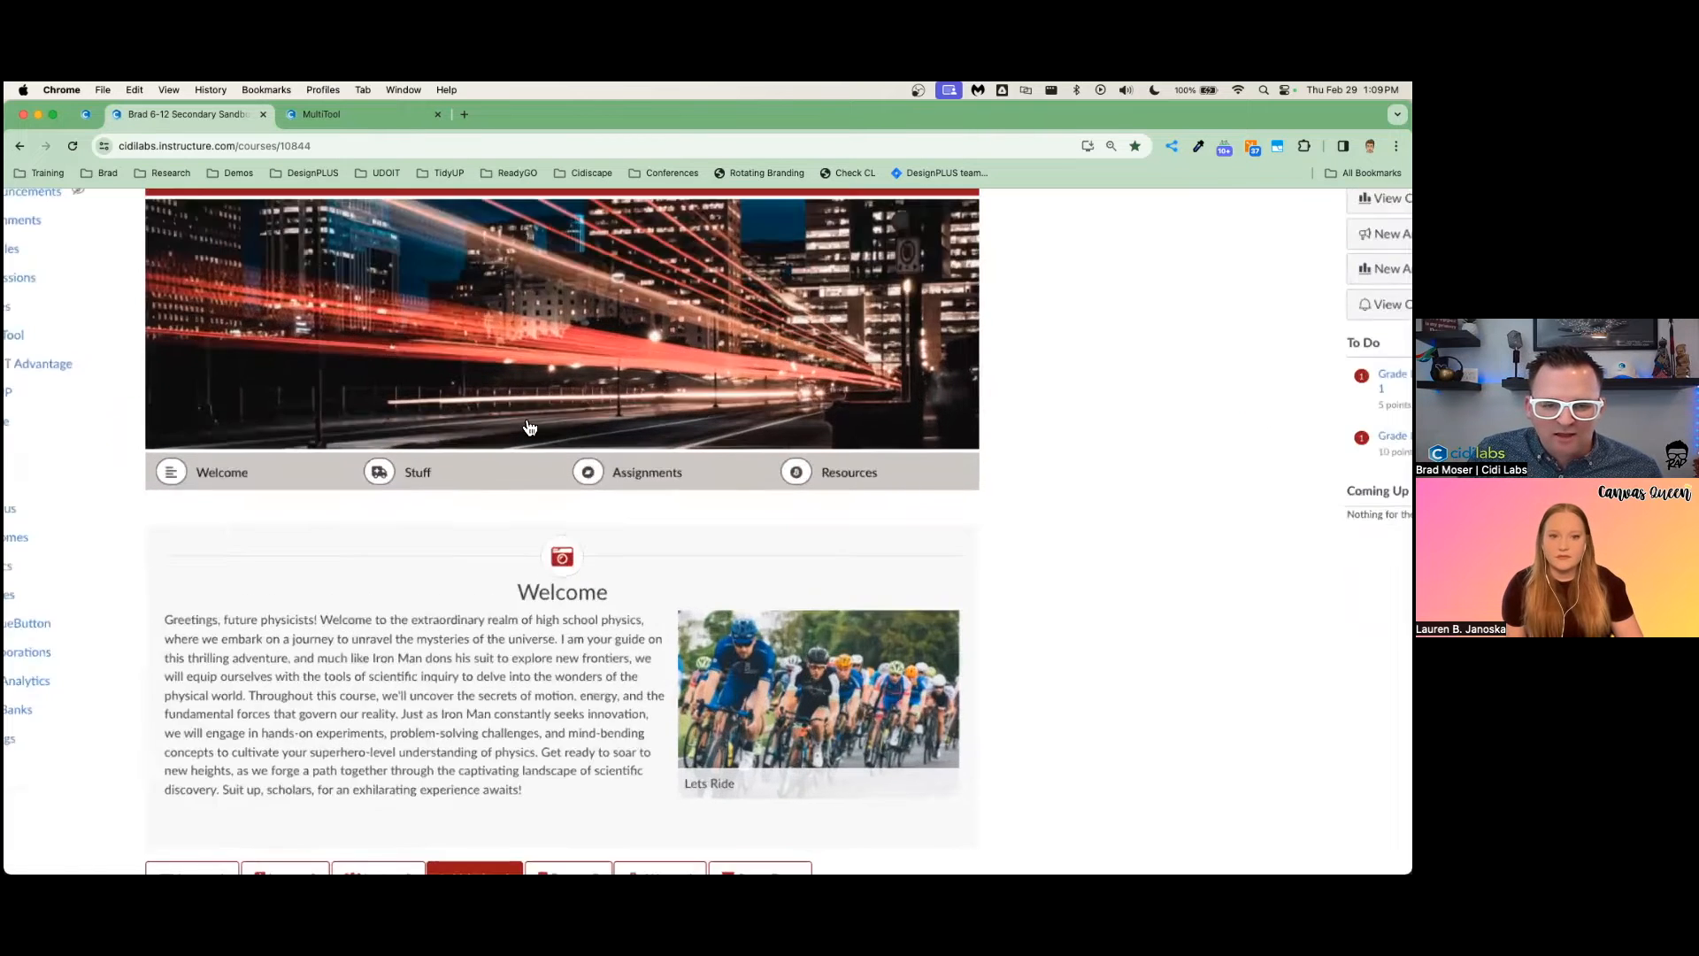
{"action": "scroll", "coordinate": [496, 431], "scroll_direction": "left", "scroll_amount": 2}
{"action": "scroll", "coordinate": [483, 429], "scroll_direction": "left", "scroll_amount": 4}
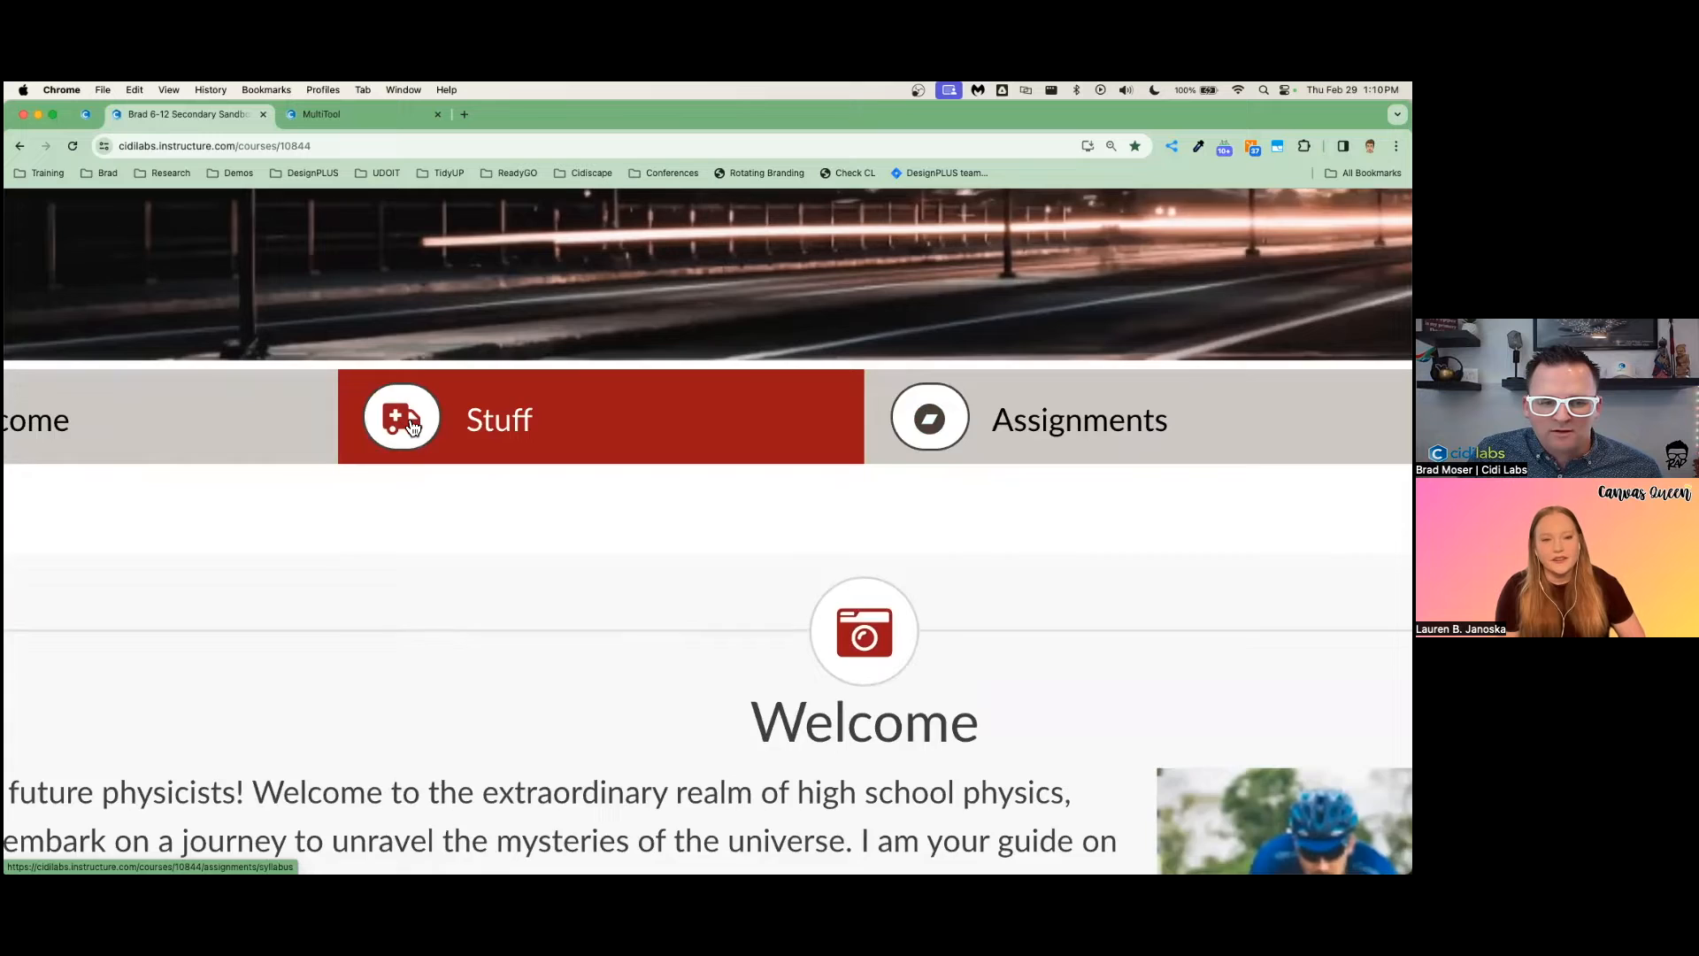
{"action": "scroll", "coordinate": [411, 428], "scroll_direction": "left", "scroll_amount": 3}
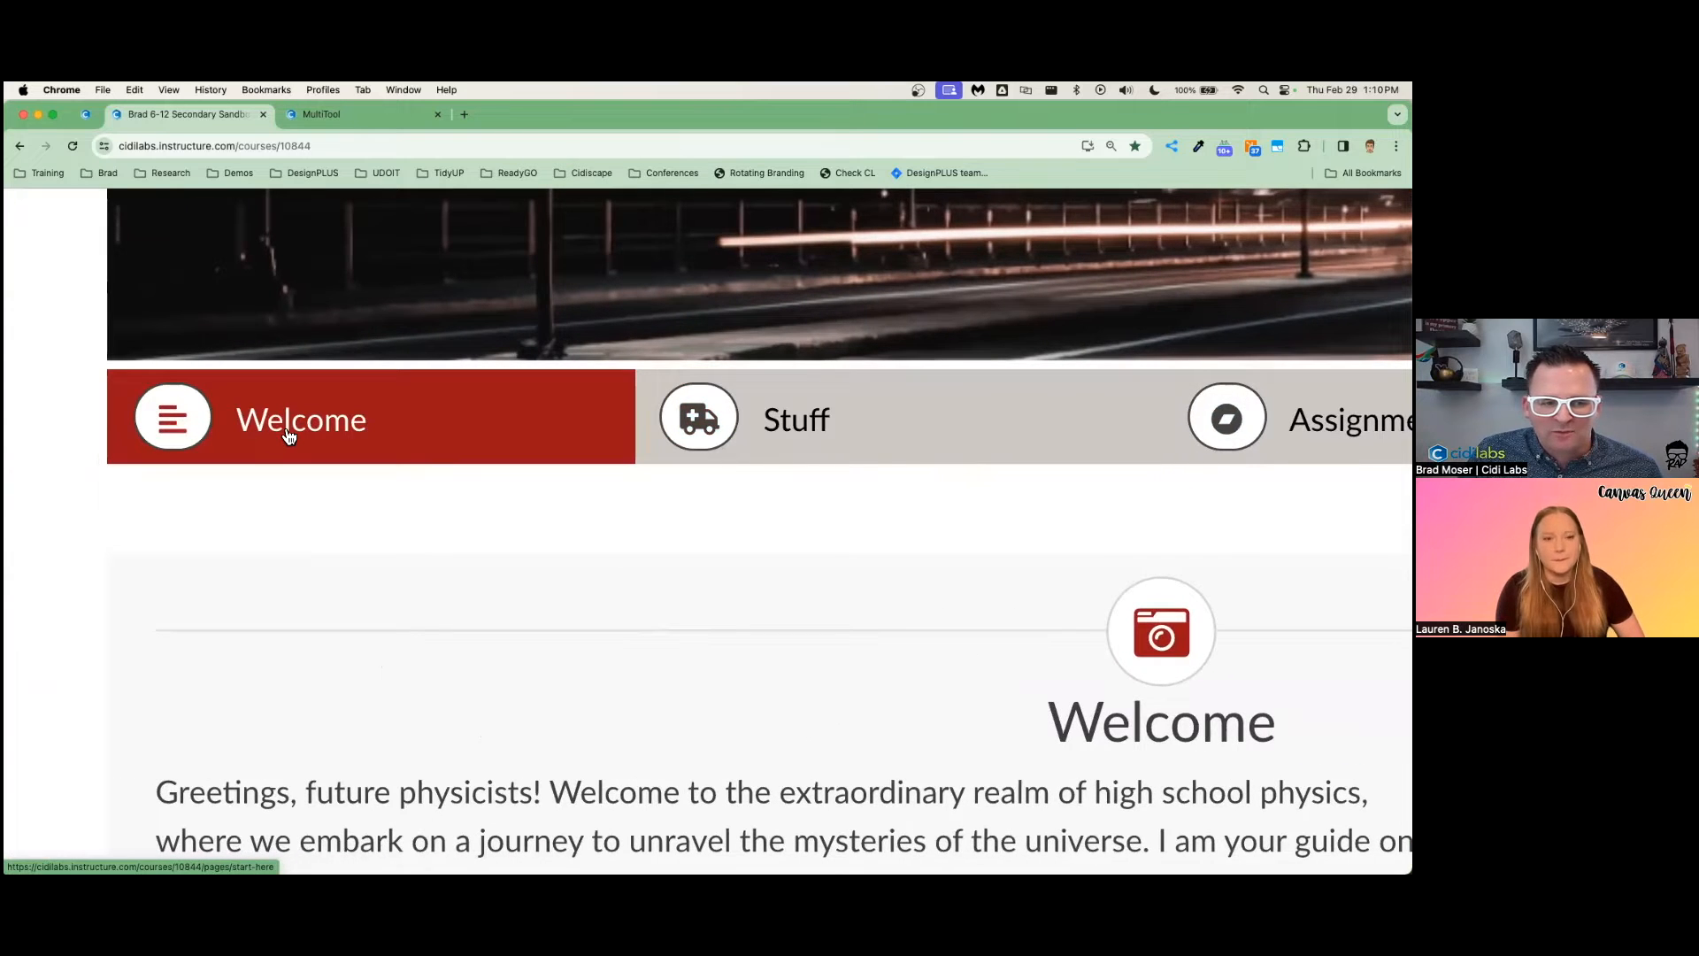
{"action": "scroll", "coordinate": [662, 506], "scroll_direction": "down", "scroll_amount": 5}
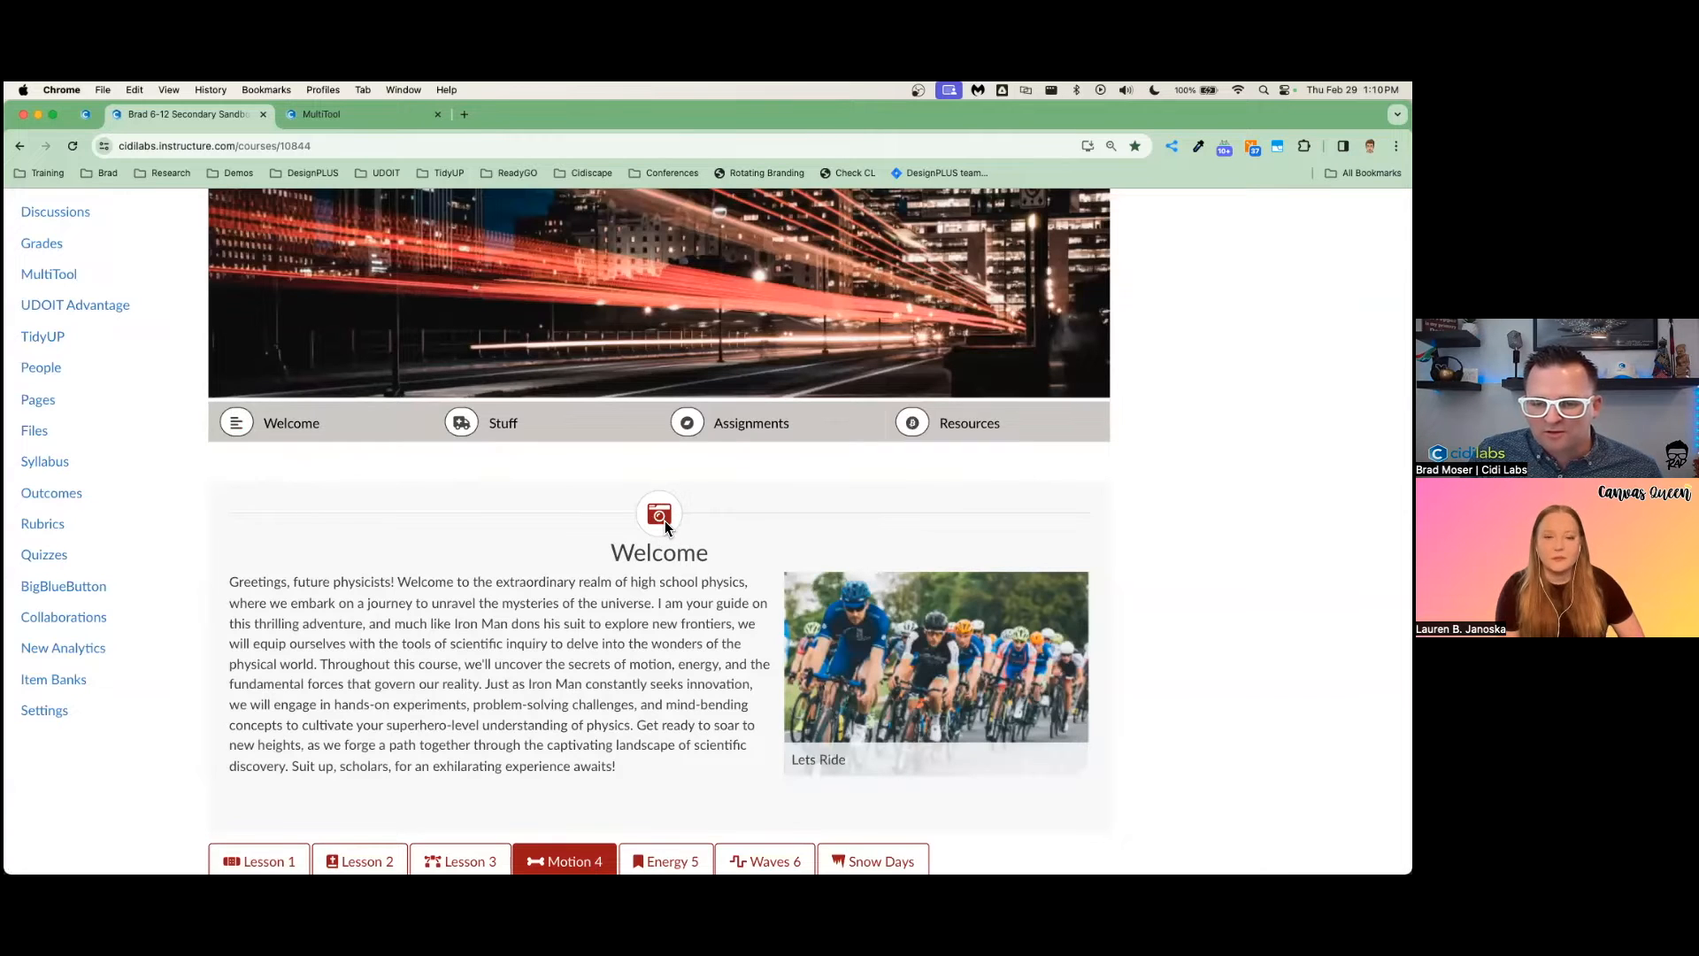
Look through the home page from the Welcome section past the module list to the teacher contact card
{"action": "scroll", "coordinate": [666, 520], "scroll_direction": "down", "scroll_amount": 3}
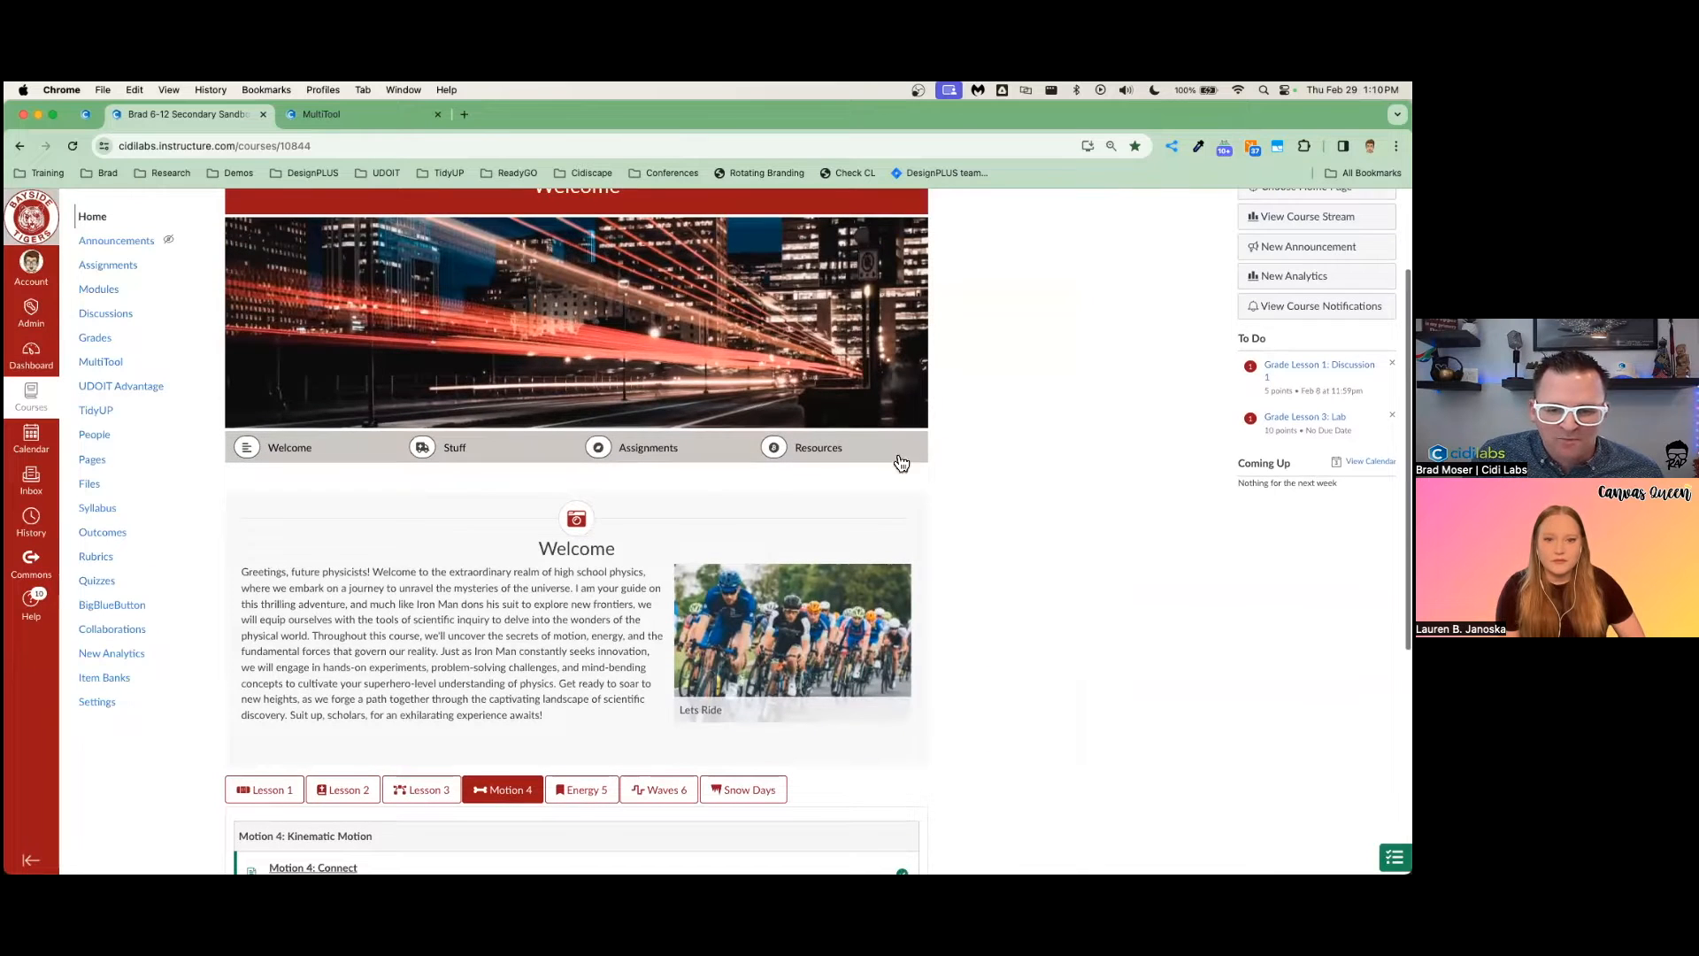
{"action": "scroll", "coordinate": [932, 504], "scroll_direction": "down", "scroll_amount": 2}
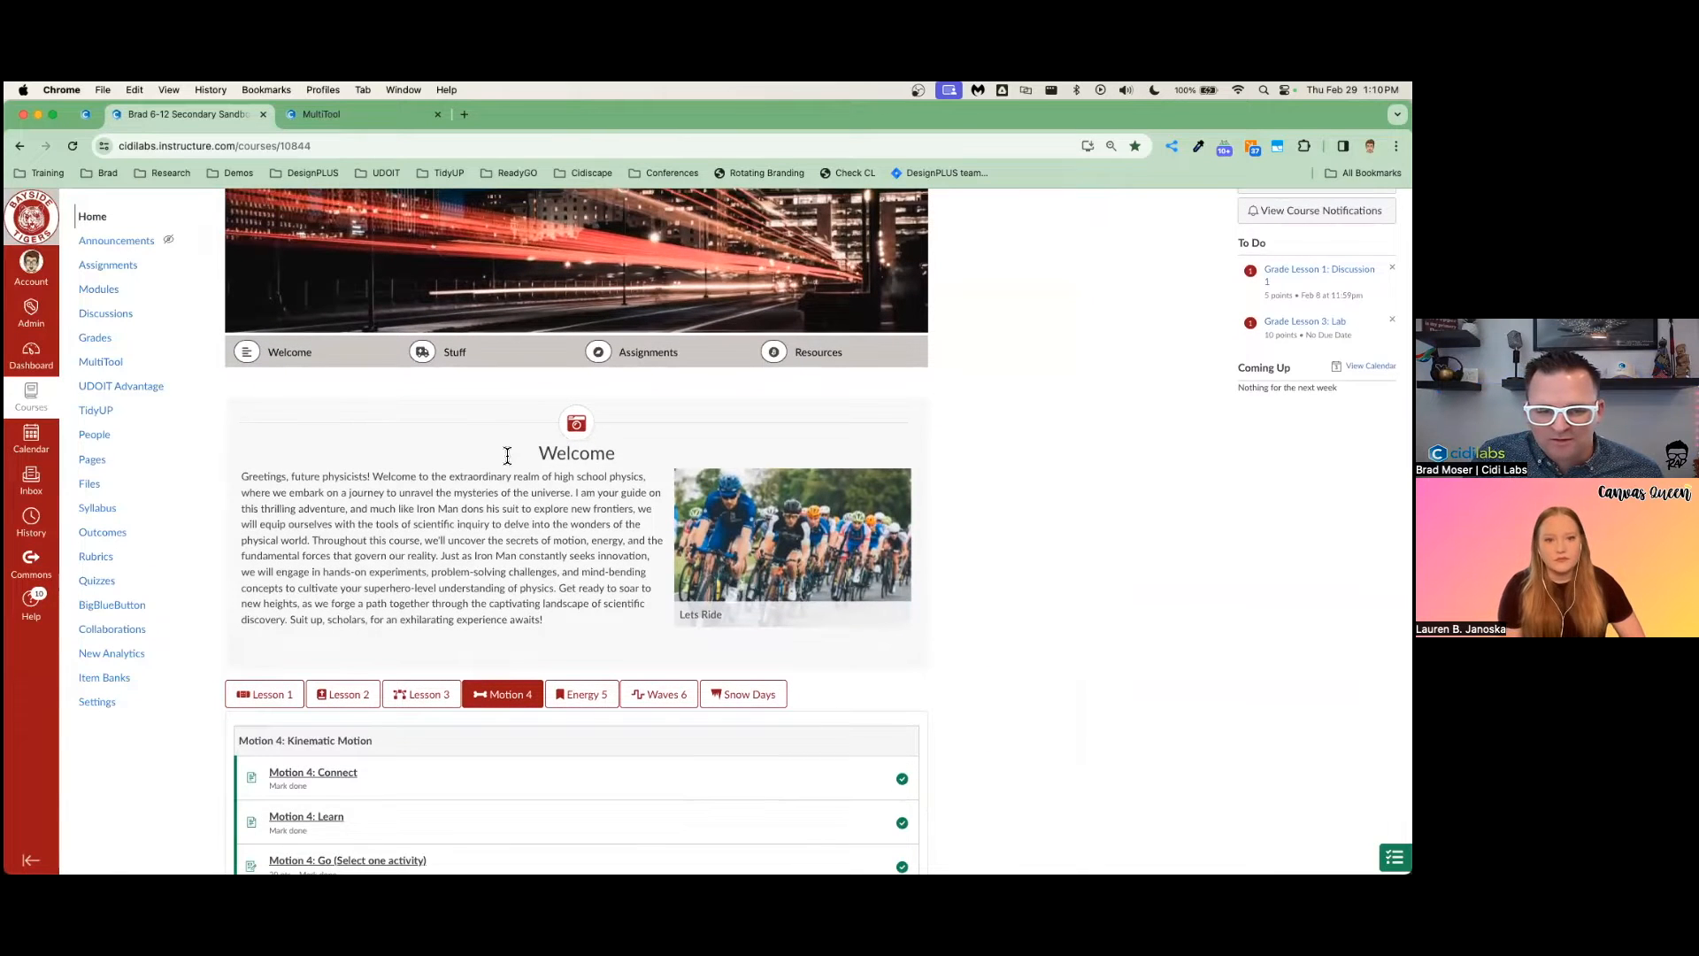
{"action": "scroll", "coordinate": [495, 425], "scroll_direction": "down", "scroll_amount": 2}
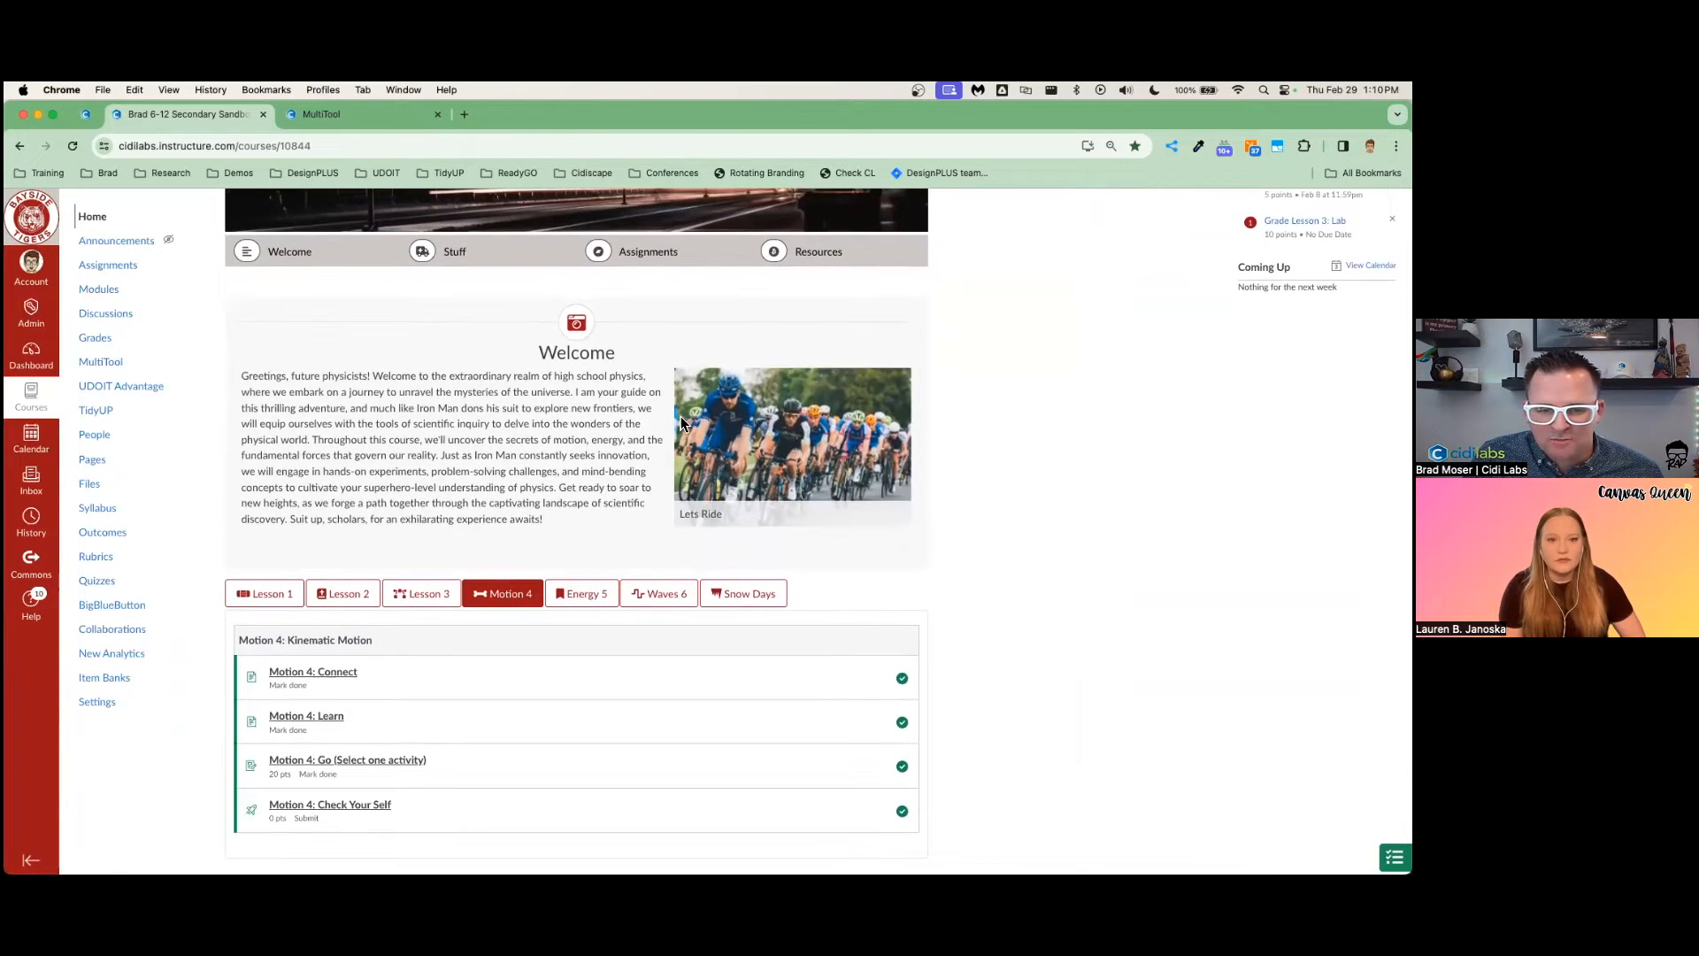
{"action": "scroll", "coordinate": [576, 655], "scroll_direction": "down", "scroll_amount": 4}
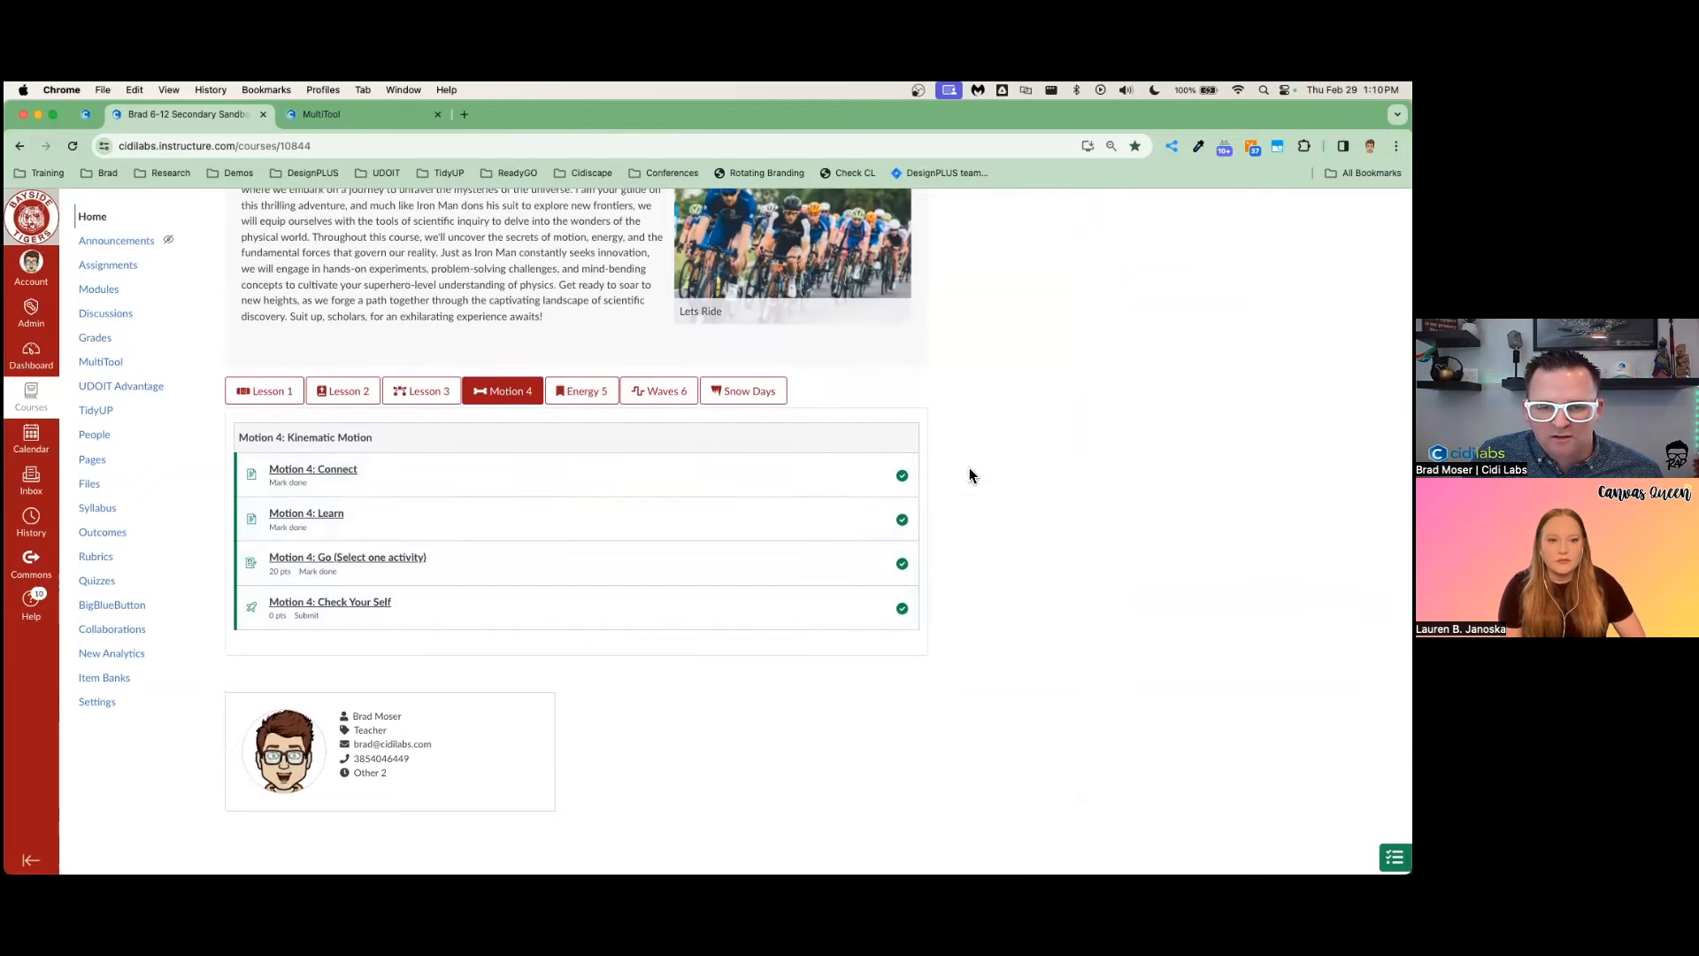
{"action": "scroll", "coordinate": [969, 475], "scroll_direction": "up", "scroll_amount": 3}
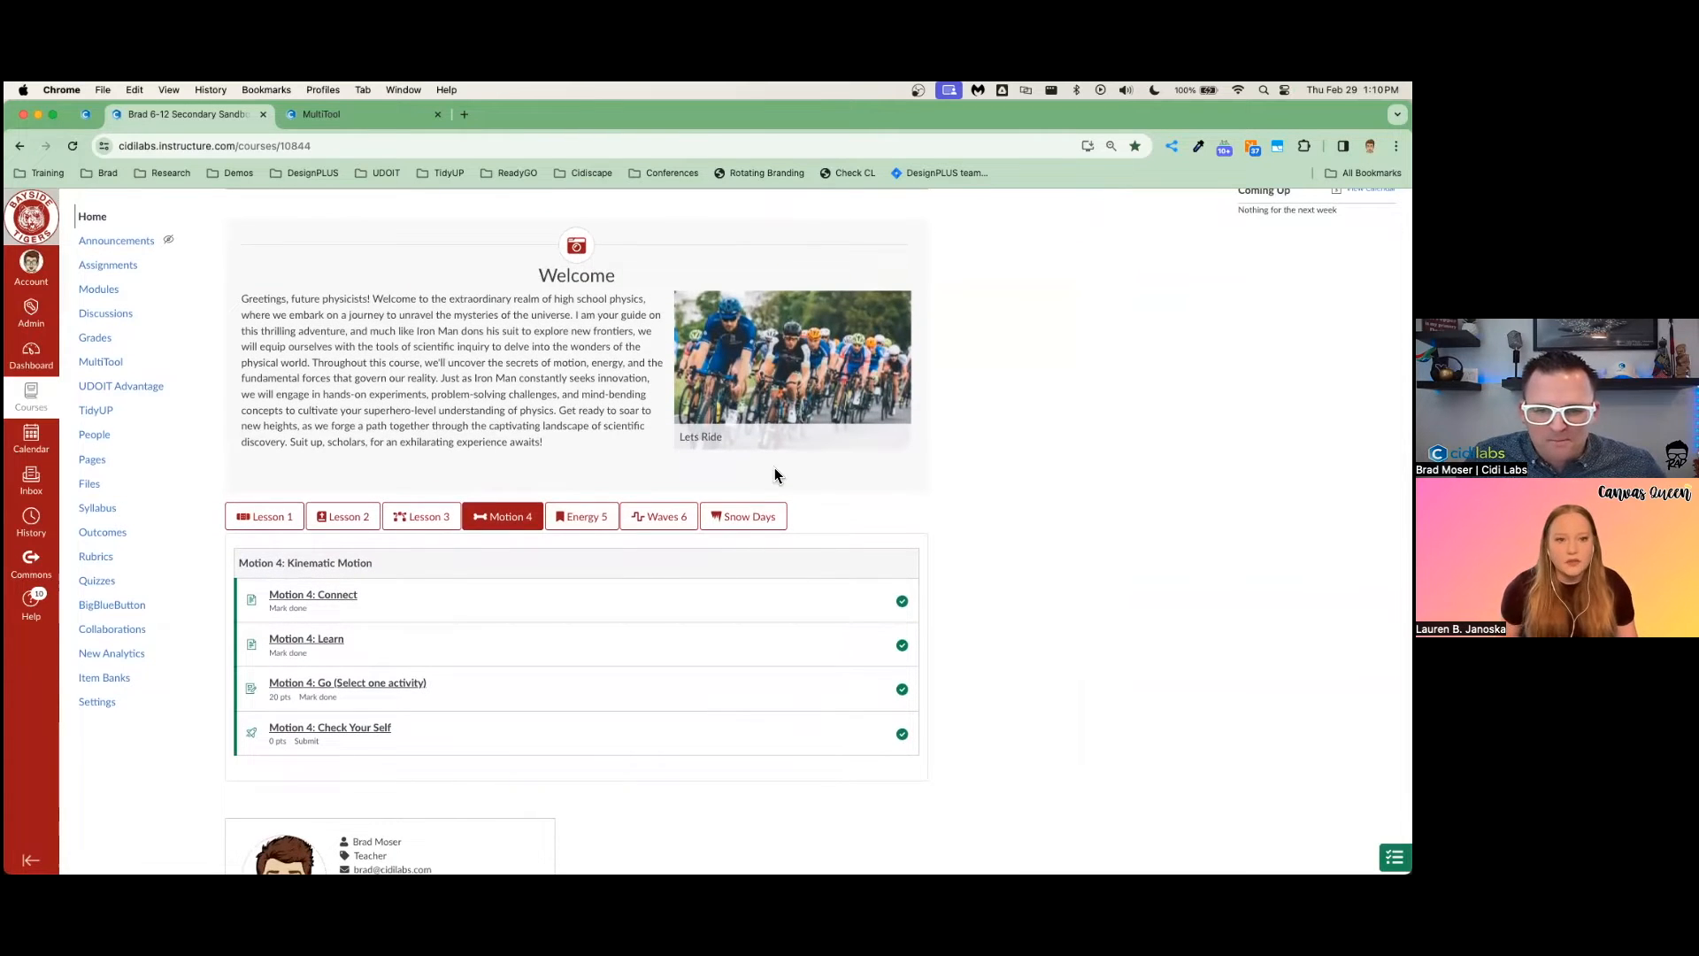
{"action": "scroll", "coordinate": [243, 309], "scroll_direction": "up", "scroll_amount": 2}
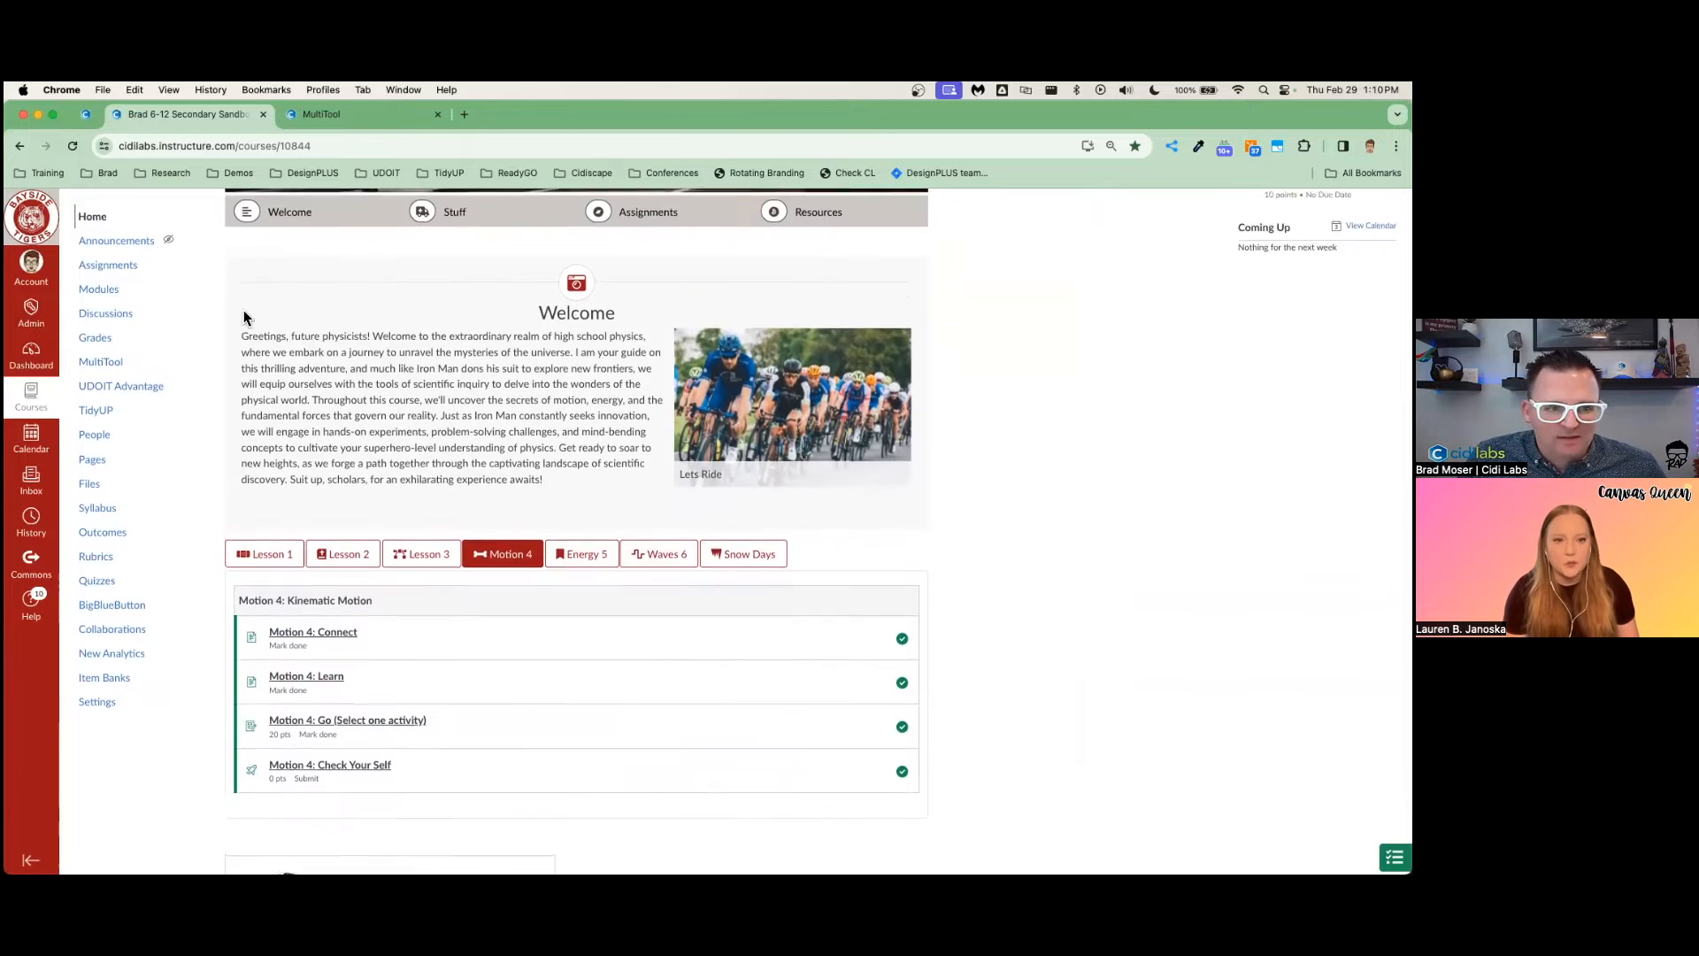
Examine the Welcome section's icon, text and captioned cycling photo up close, along with the module list below it
{"action": "scroll", "coordinate": [243, 310], "scroll_direction": "up", "scroll_amount": 5}
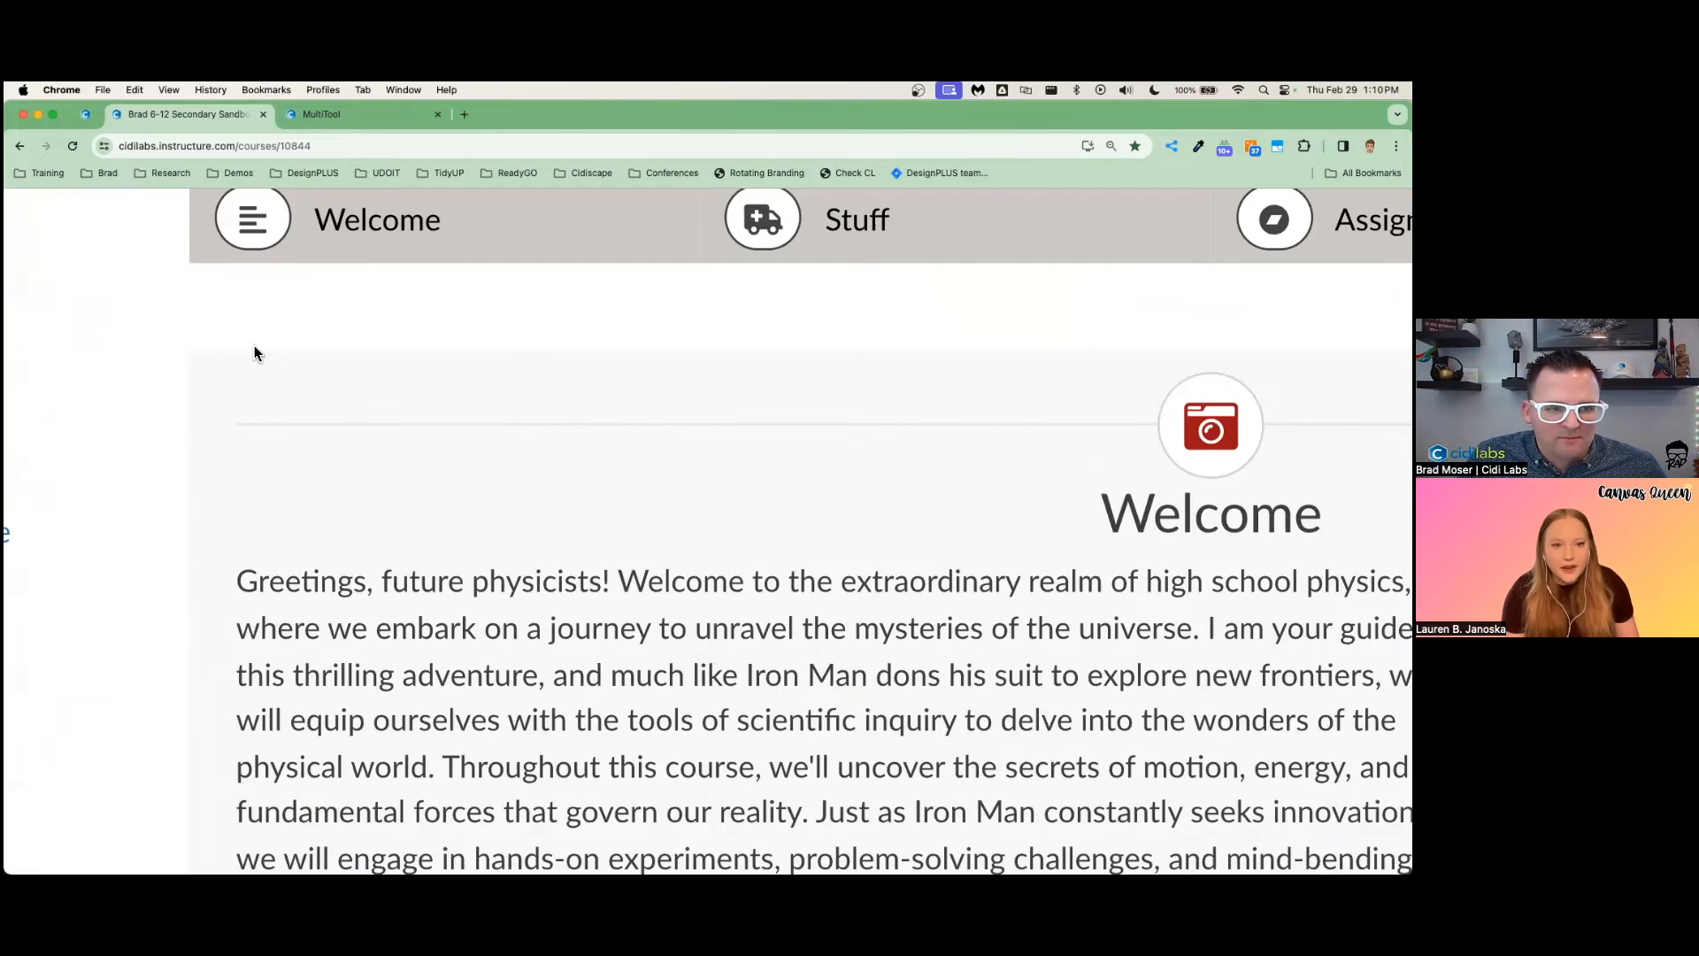
{"action": "scroll", "coordinate": [253, 352], "scroll_direction": "down", "scroll_amount": 5}
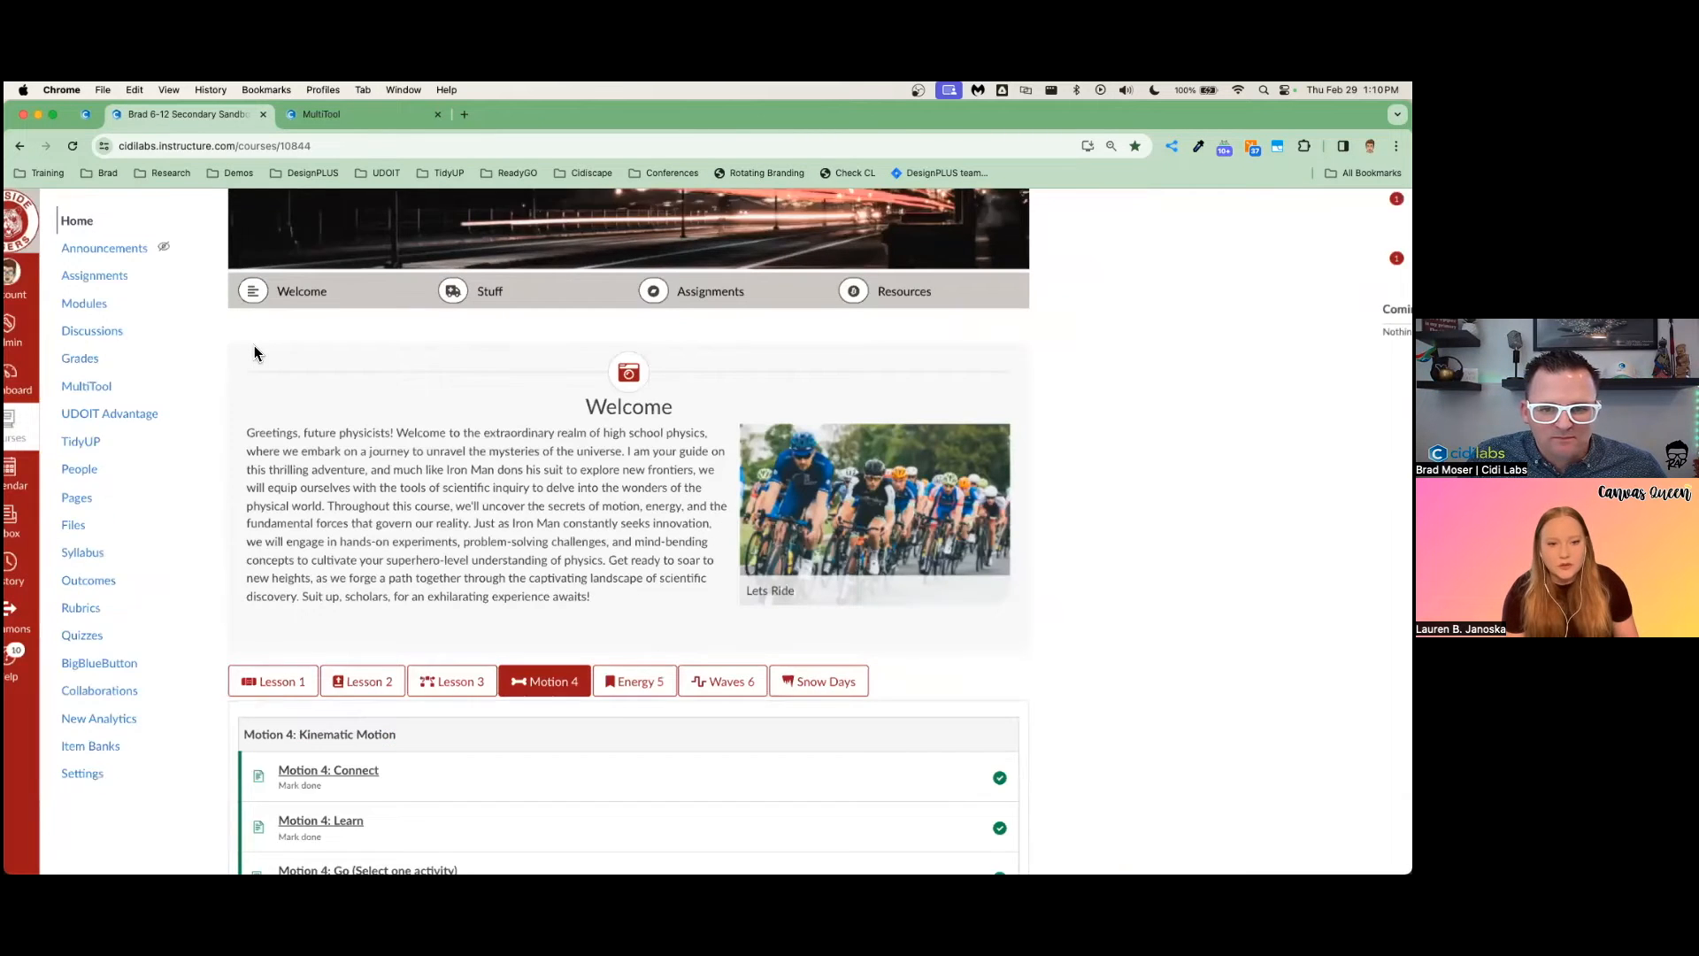
{"action": "scroll", "coordinate": [254, 352], "scroll_direction": "down", "scroll_amount": 3}
{"action": "scroll", "coordinate": [253, 347], "scroll_direction": "up", "scroll_amount": 2}
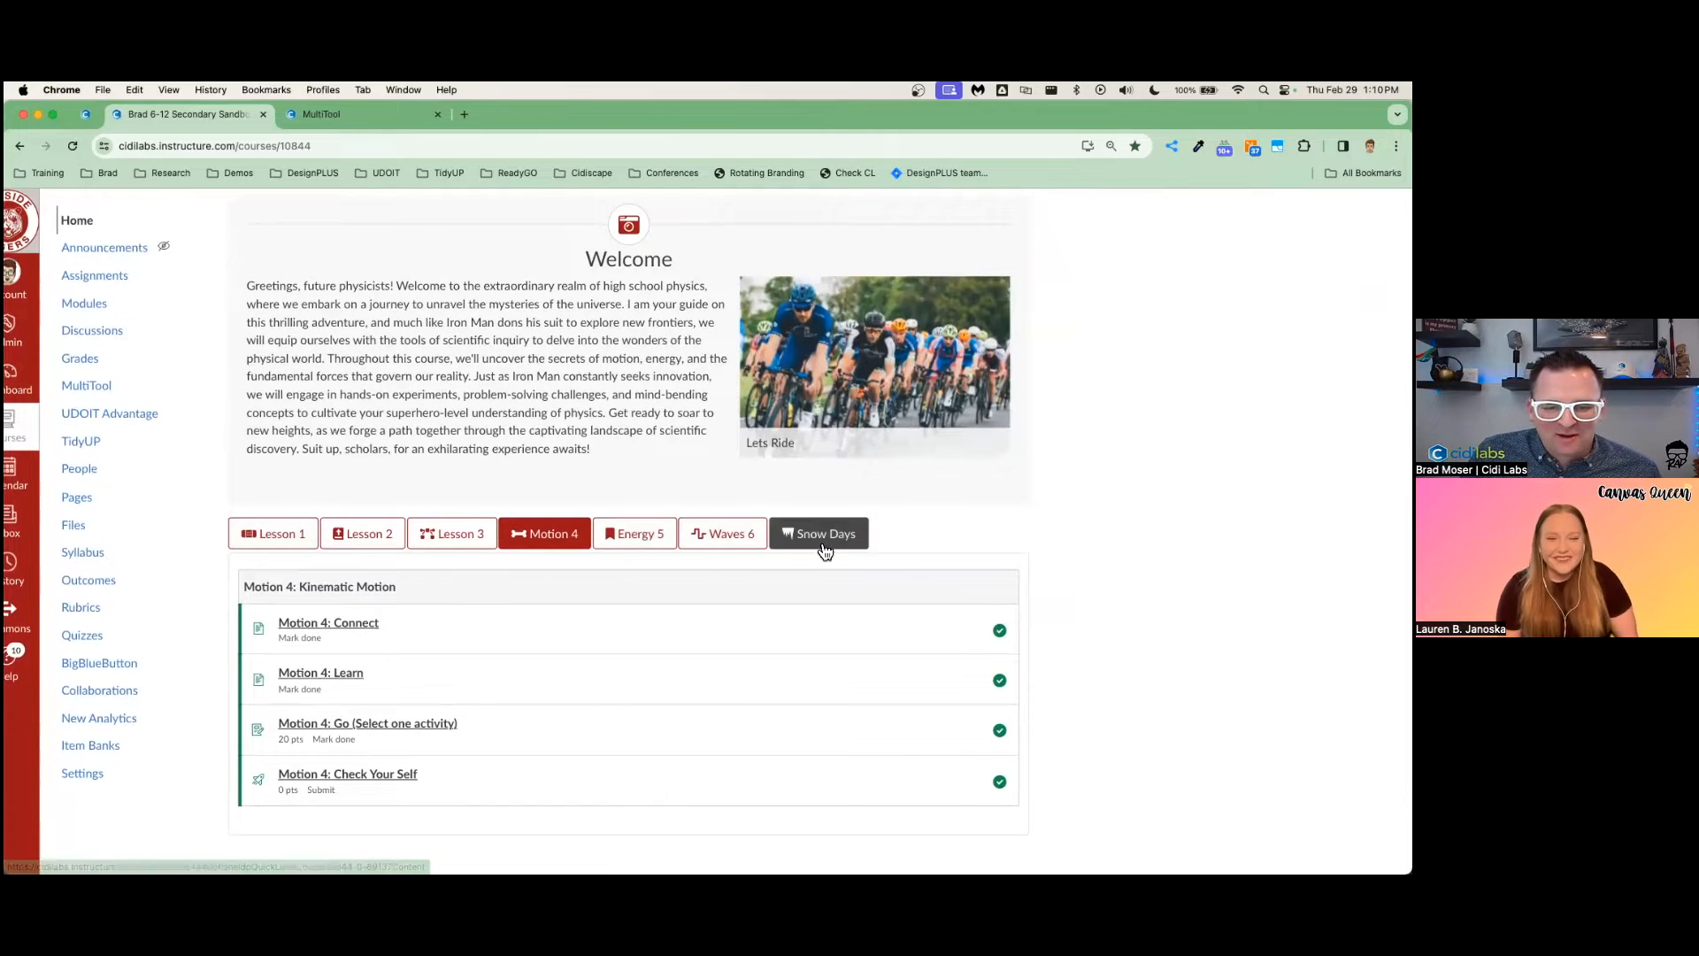
{"action": "scroll", "coordinate": [819, 542], "scroll_direction": "up", "scroll_amount": 1}
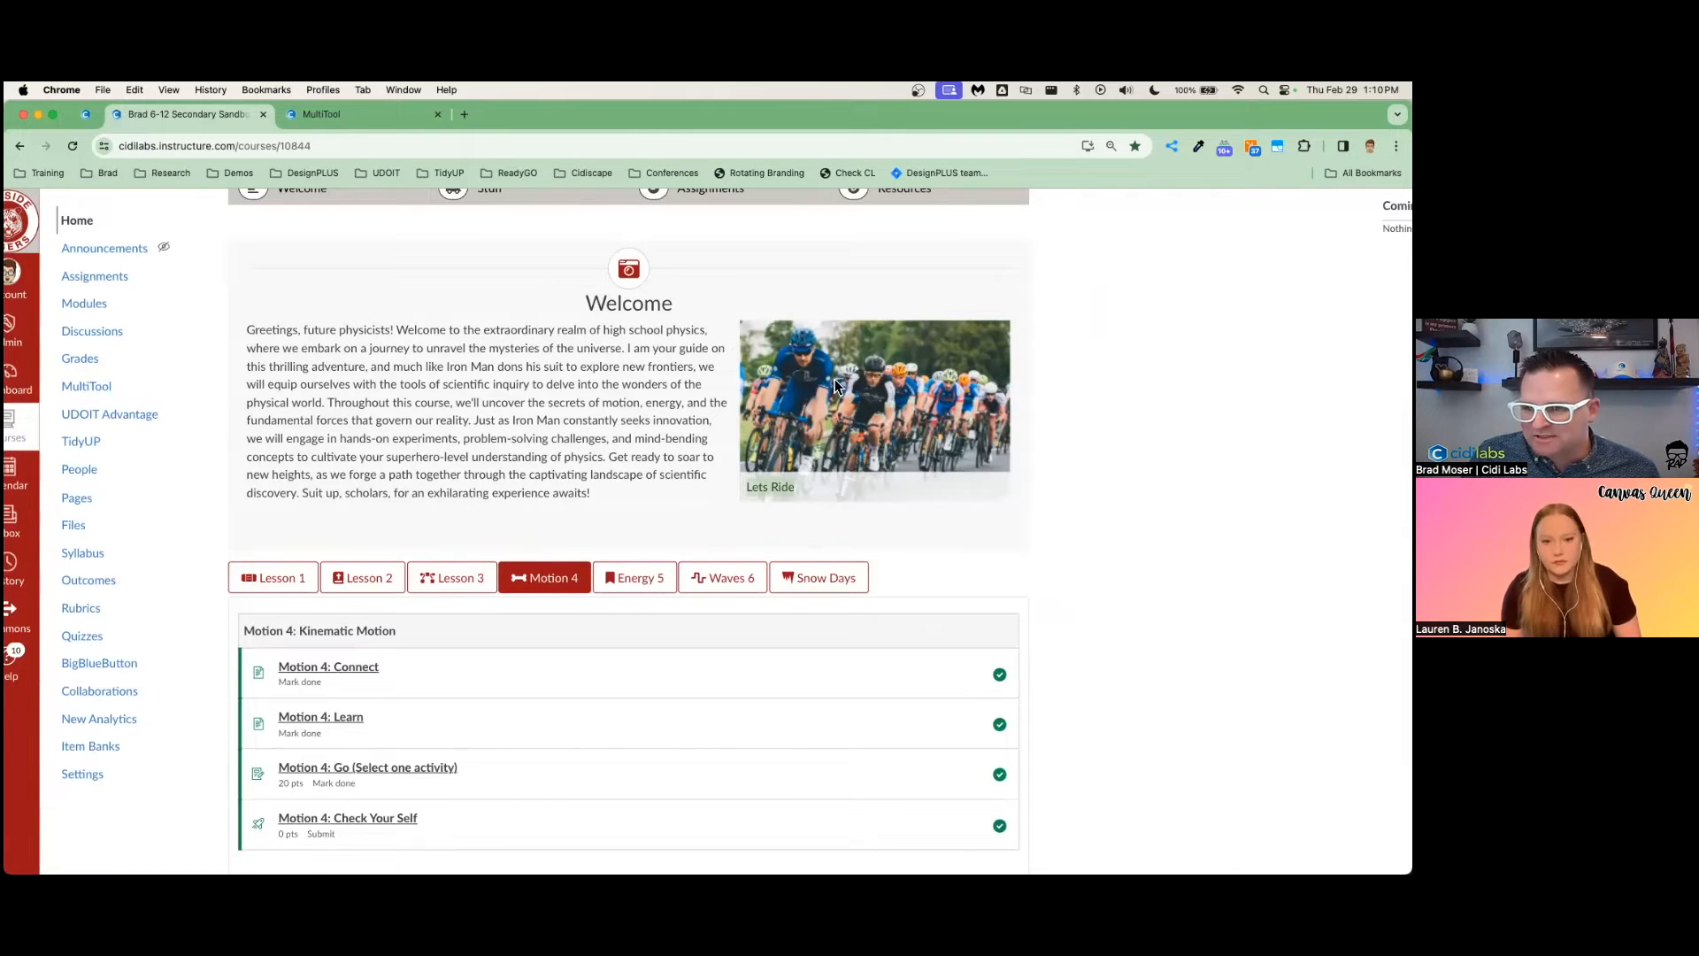
{"action": "scroll", "coordinate": [717, 407], "scroll_direction": "up", "scroll_amount": 5}
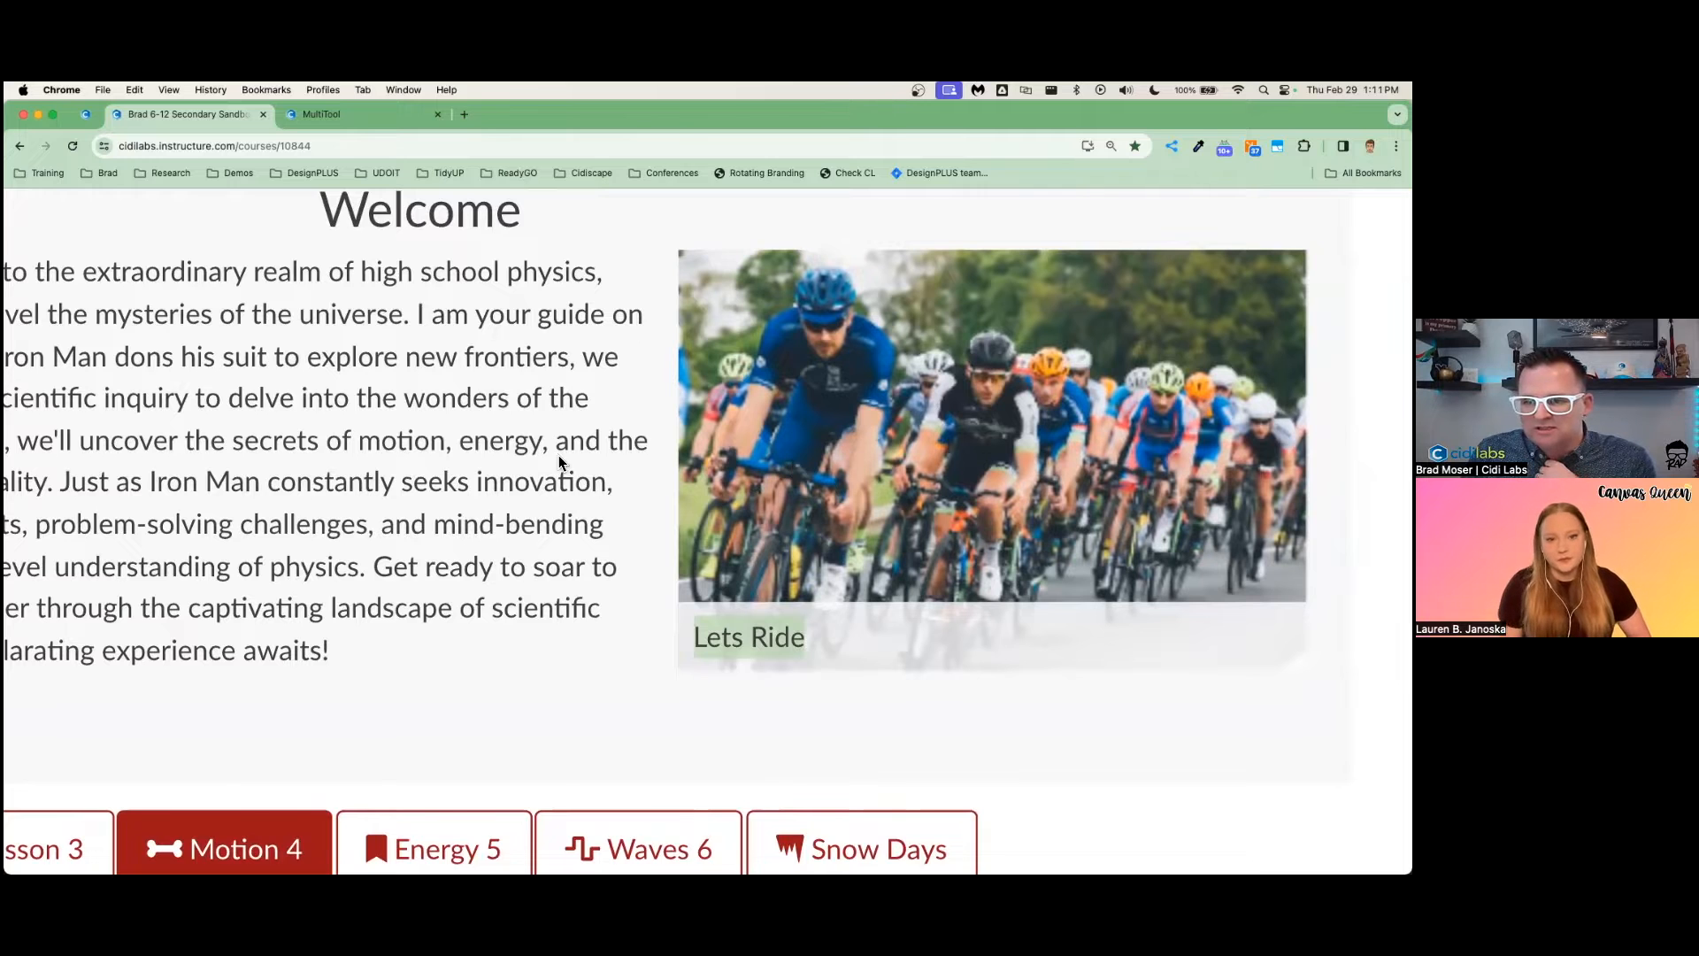
{"action": "scroll", "coordinate": [559, 455], "scroll_direction": "down", "scroll_amount": 5}
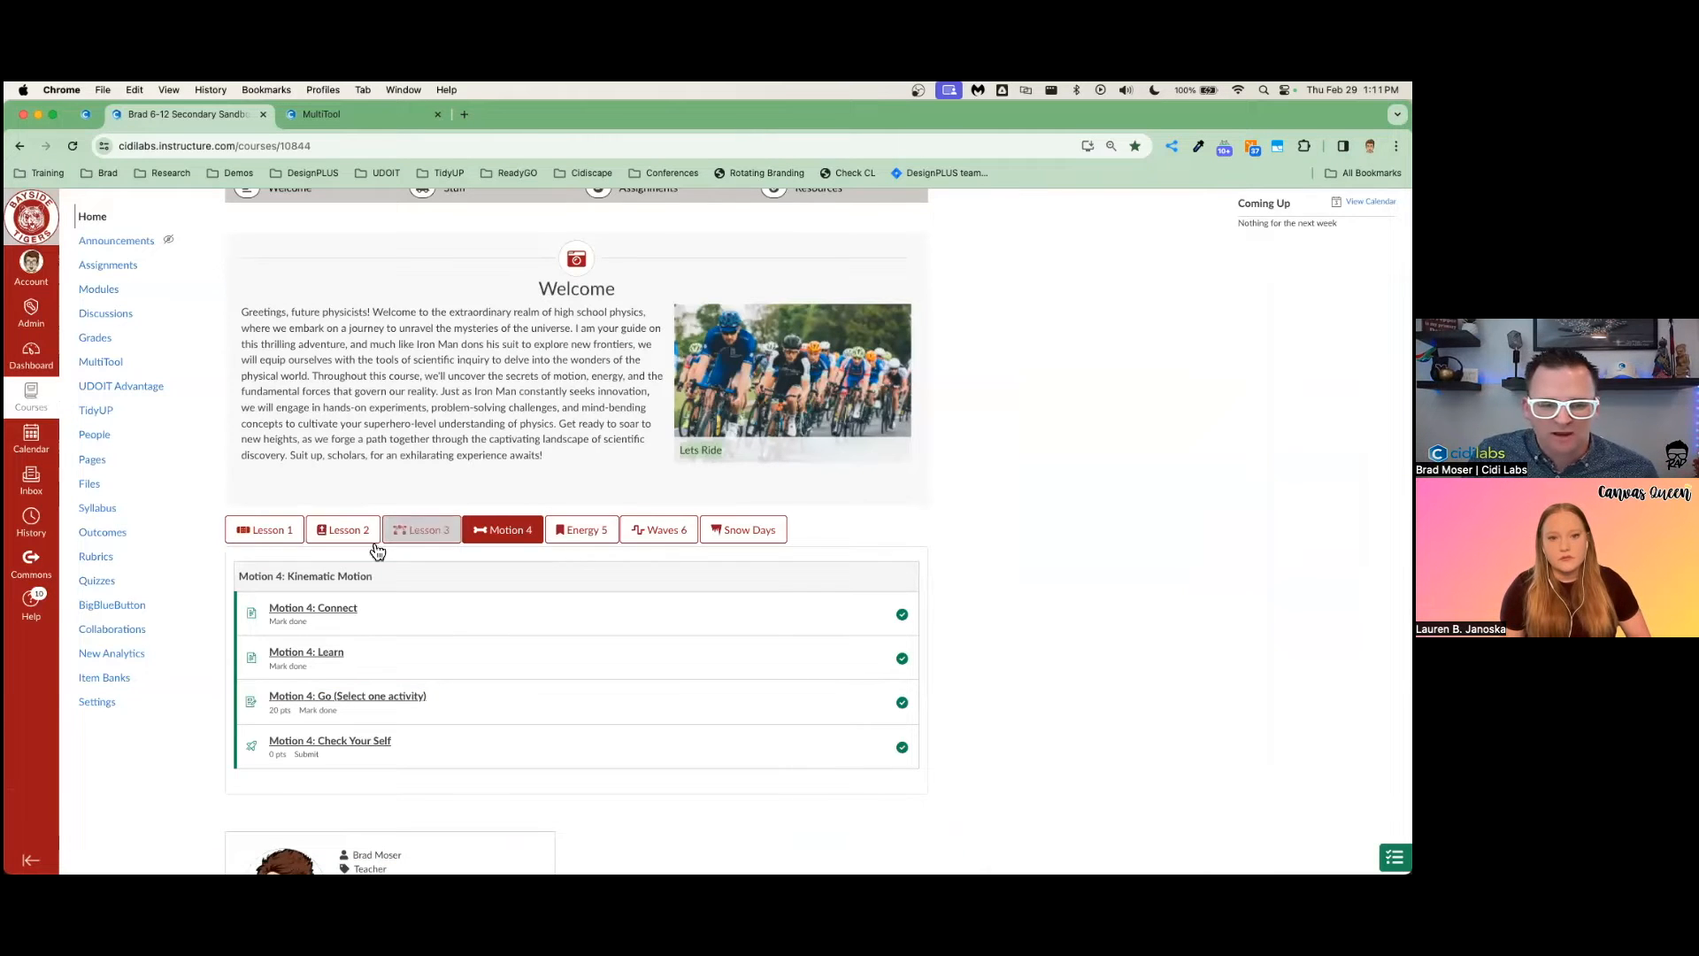
{"action": "scroll", "coordinate": [411, 537], "scroll_direction": "down", "scroll_amount": 3}
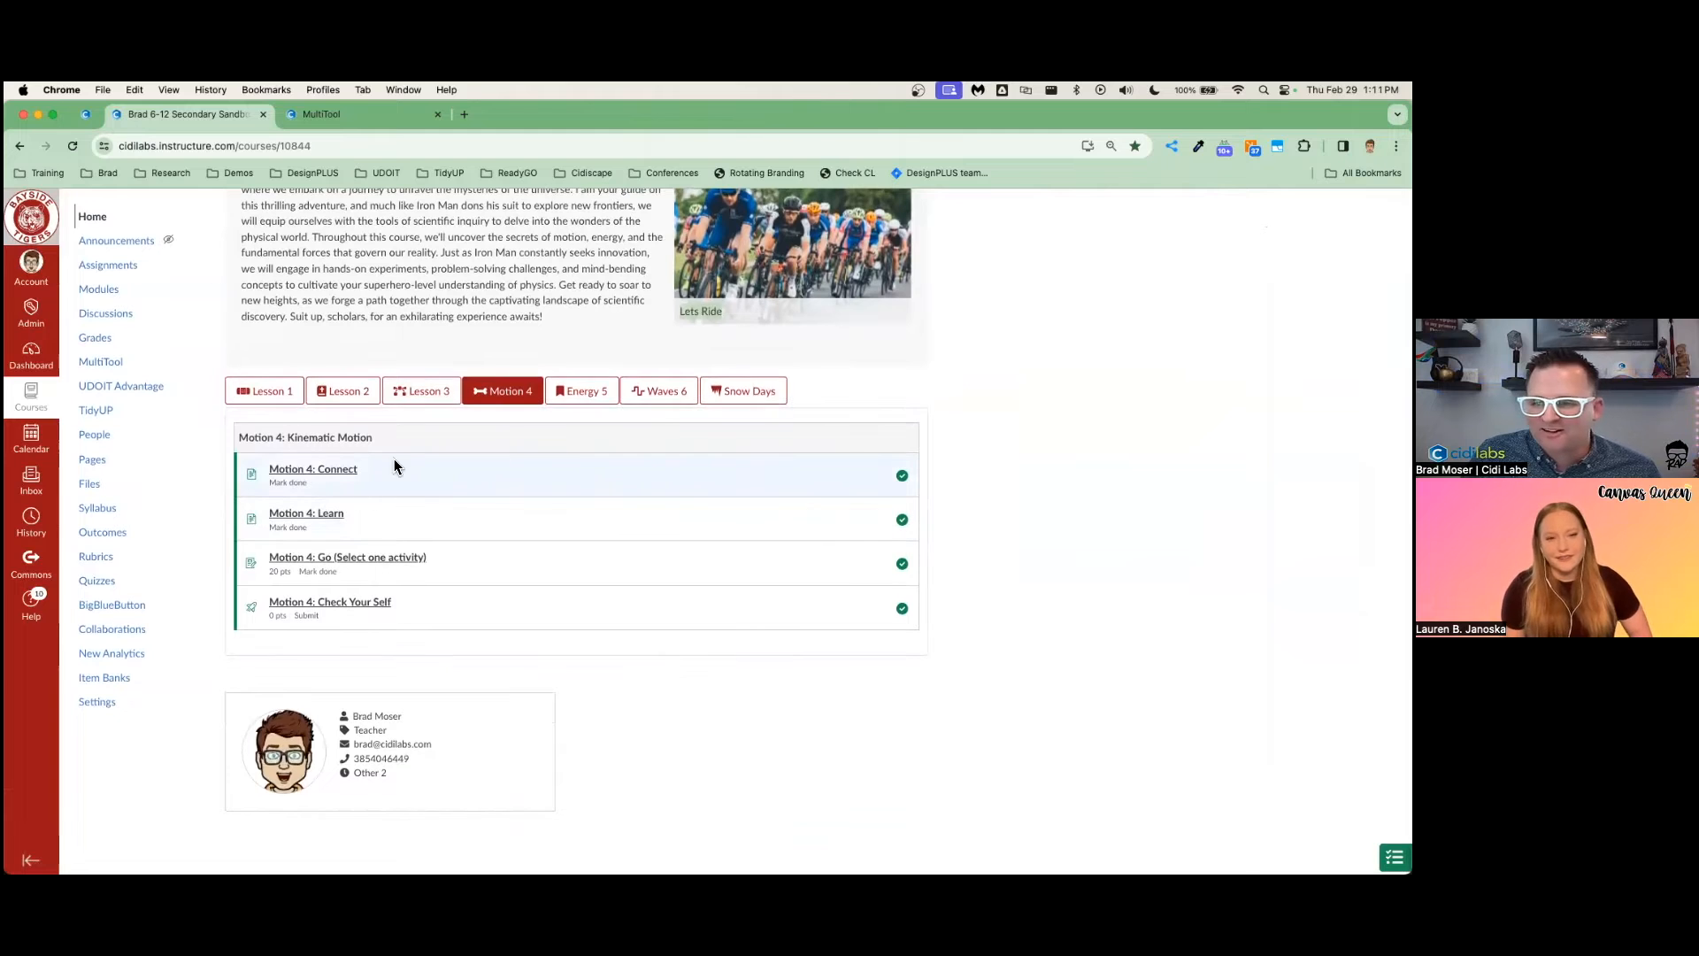
Browse the home page's module items for Energy 5, Lesson 3, Lesson 2 and Lesson 1, ending with Motion 4
{"action": "left_click", "coordinate": [589, 394]}
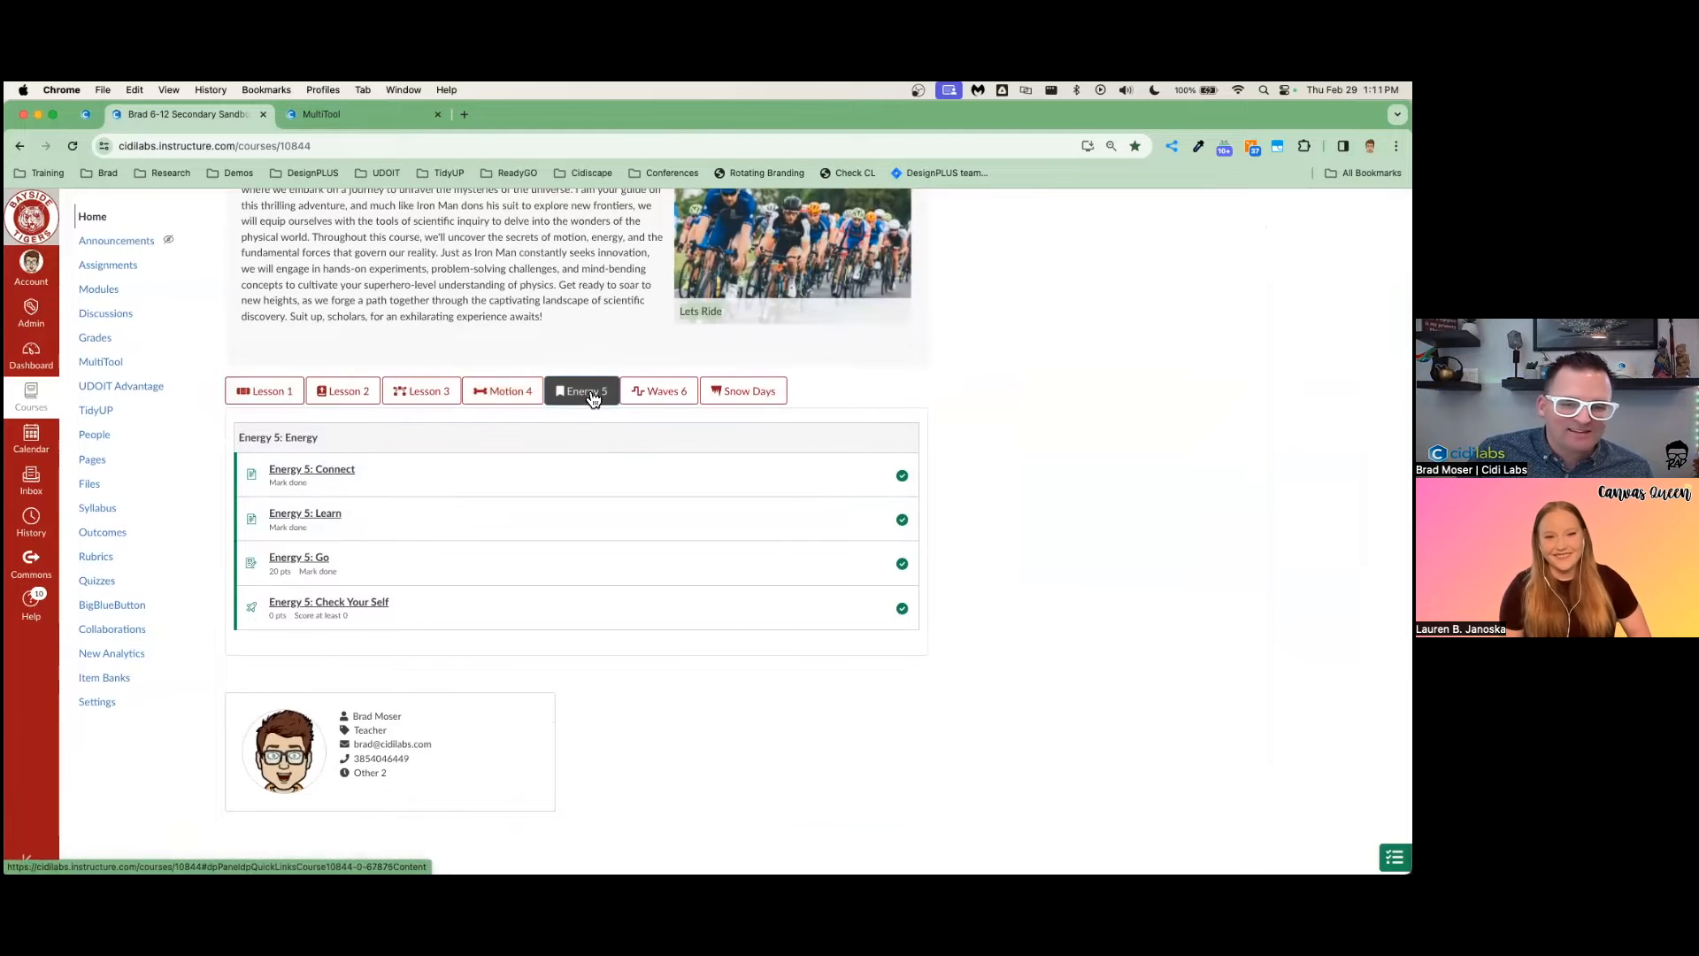
{"action": "left_click", "coordinate": [425, 394]}
{"action": "left_click", "coordinate": [341, 393]}
{"action": "scroll", "coordinate": [309, 403], "scroll_direction": "up", "scroll_amount": 1}
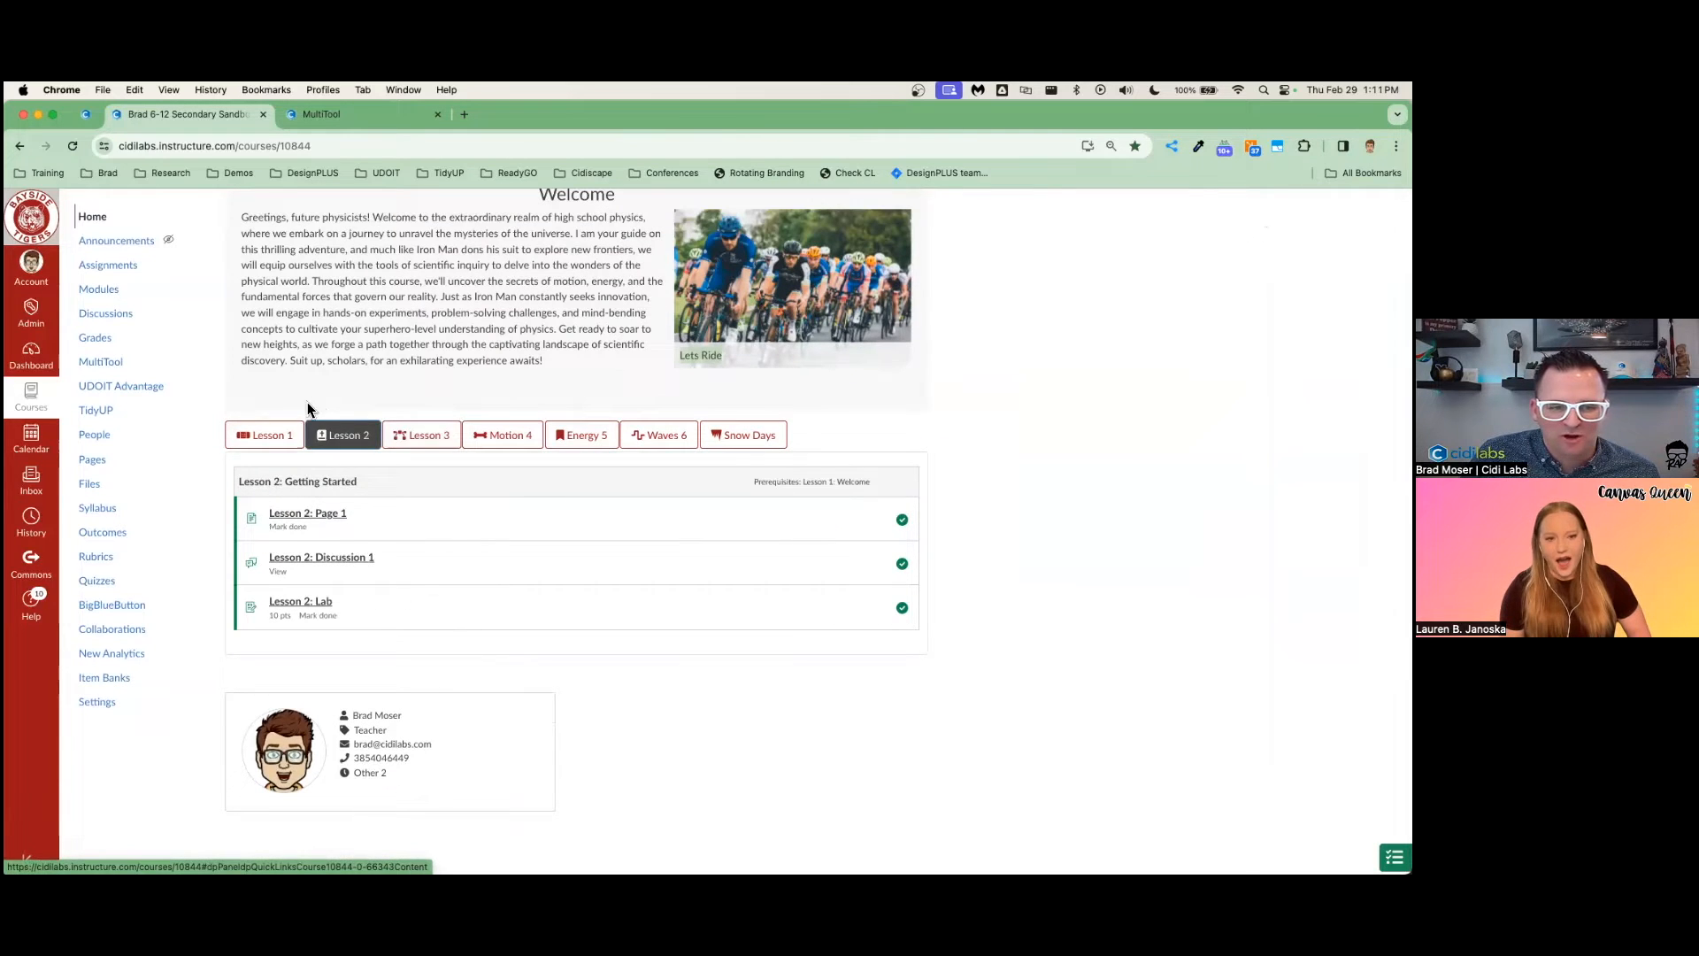
{"action": "left_click", "coordinate": [264, 434]}
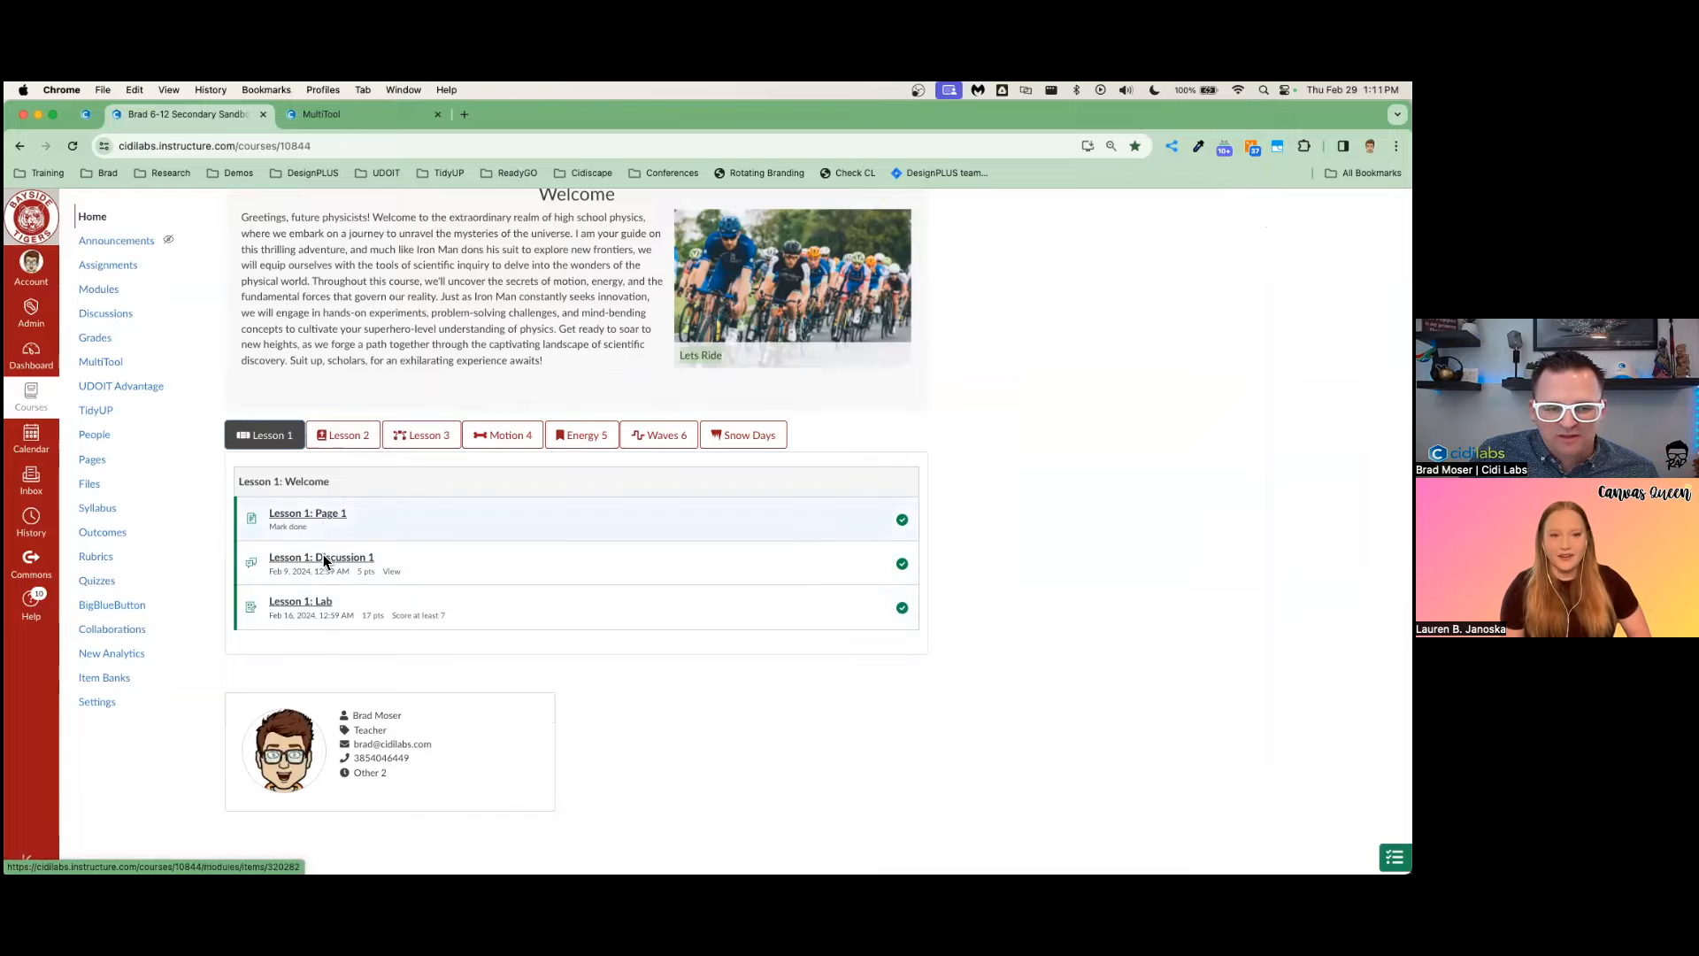
{"action": "left_click", "coordinate": [345, 436]}
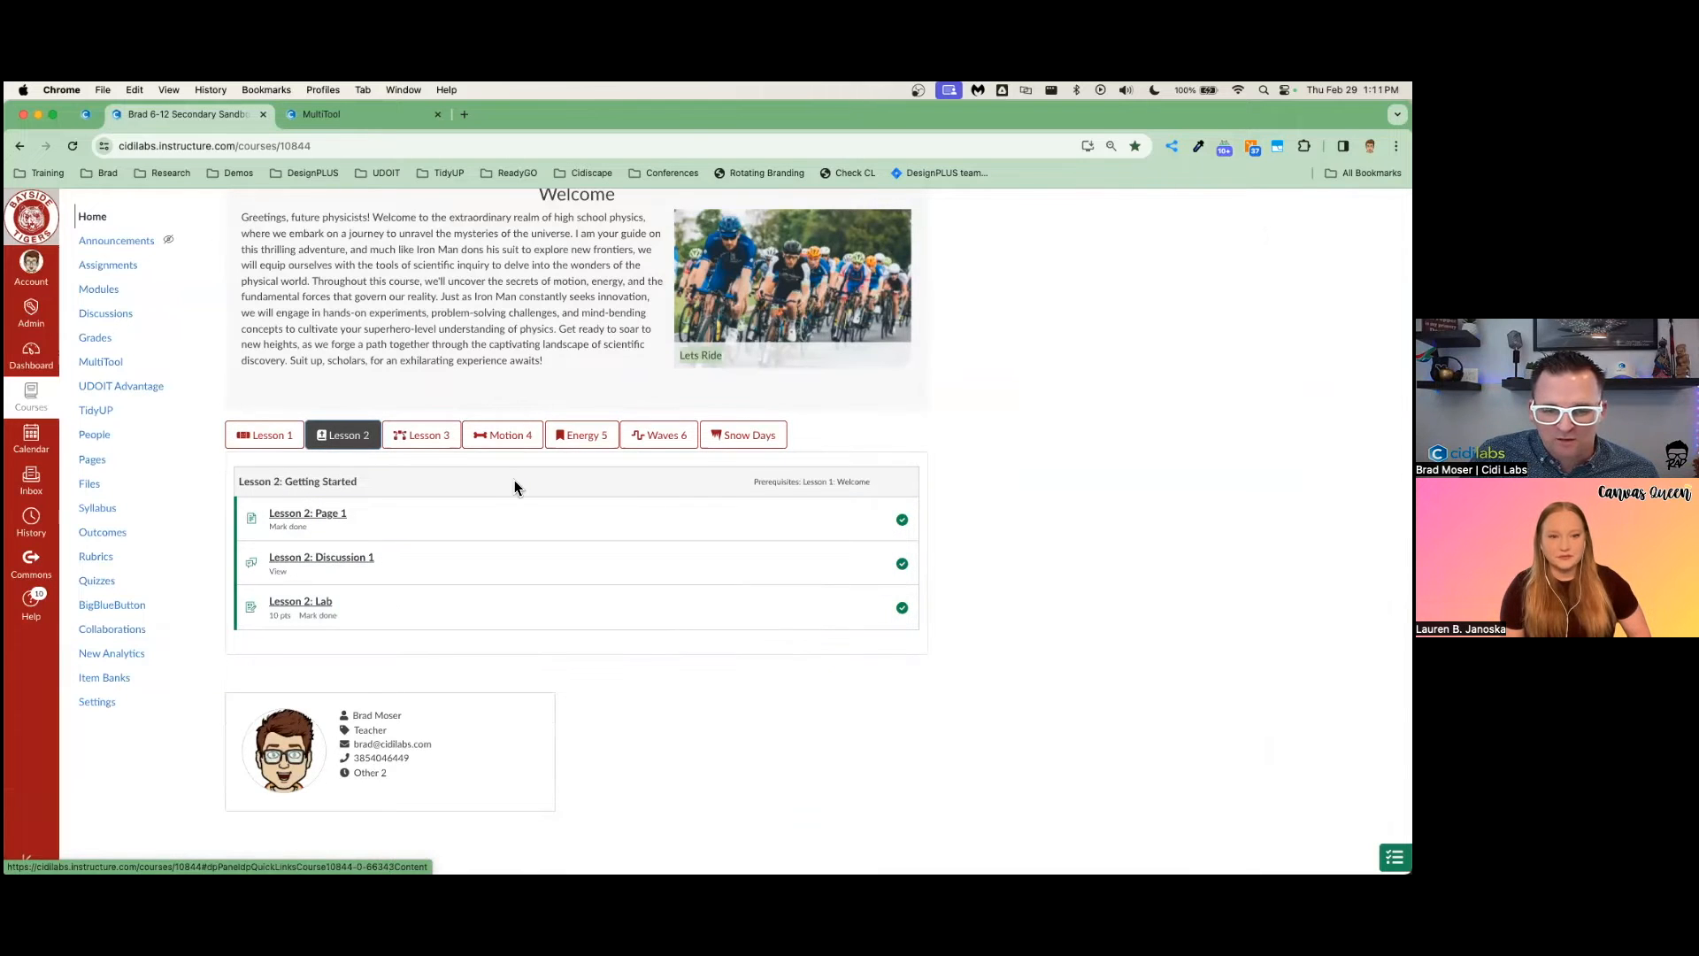
{"action": "left_click", "coordinate": [515, 435]}
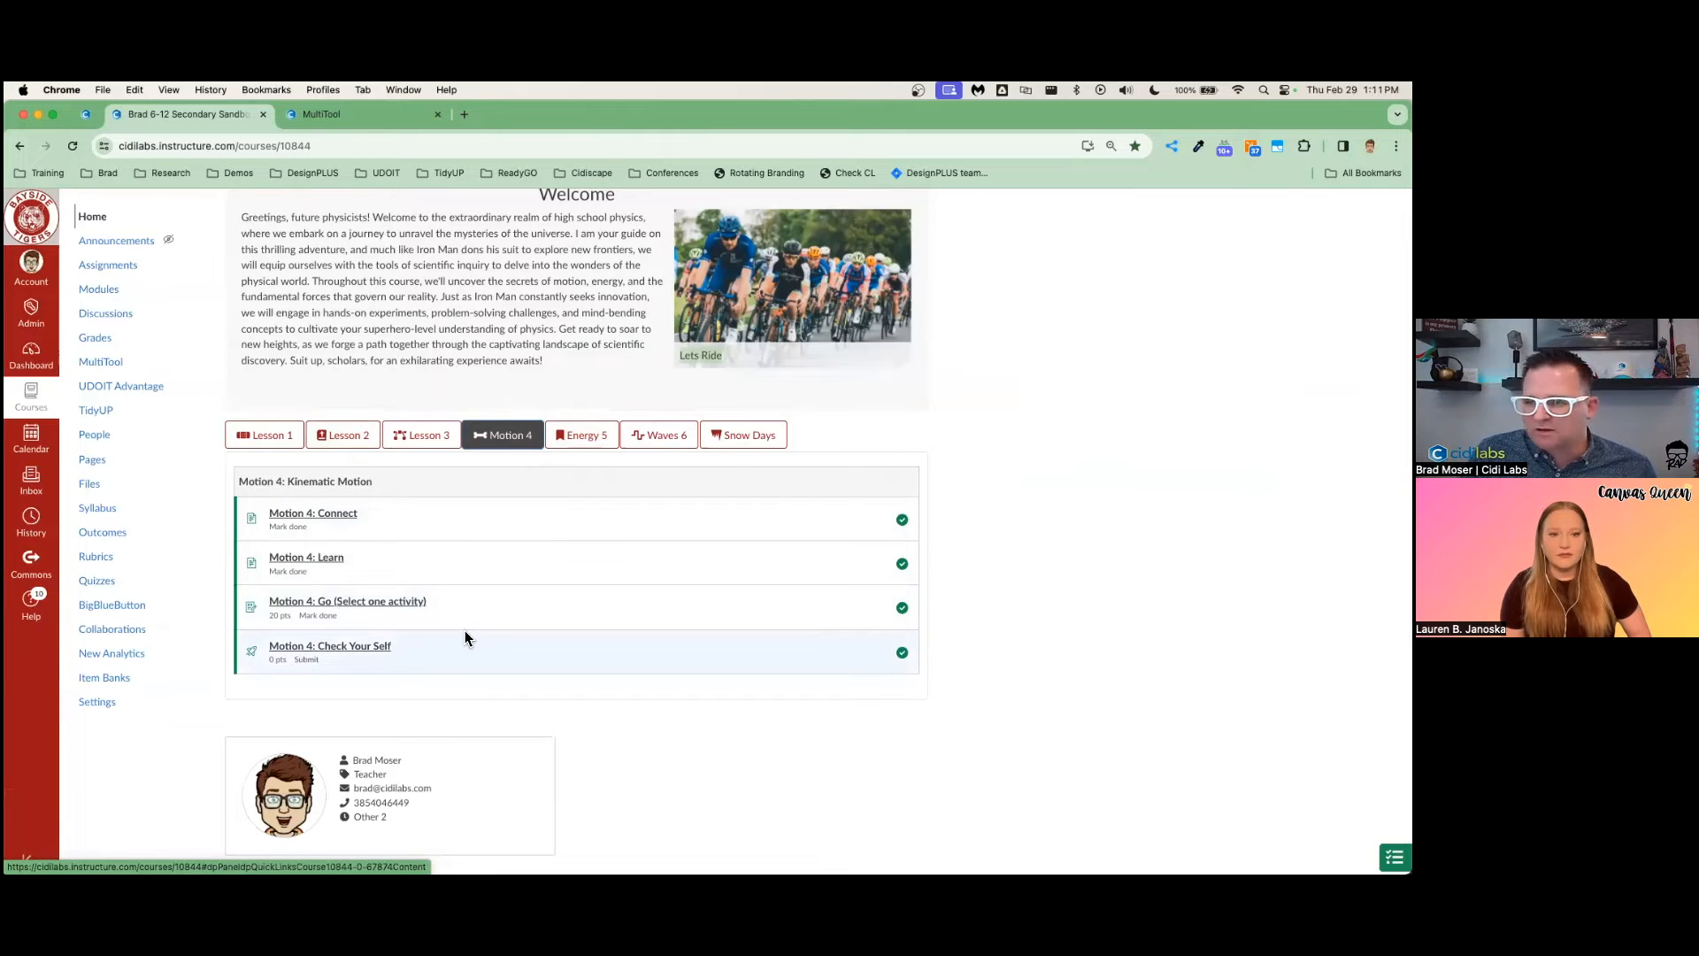
Switch to the Conference course's MultiTool, visit its tool overview, and bring up the existing templates in Template Builder
{"action": "scroll", "coordinate": [464, 630], "scroll_direction": "down", "scroll_amount": 1}
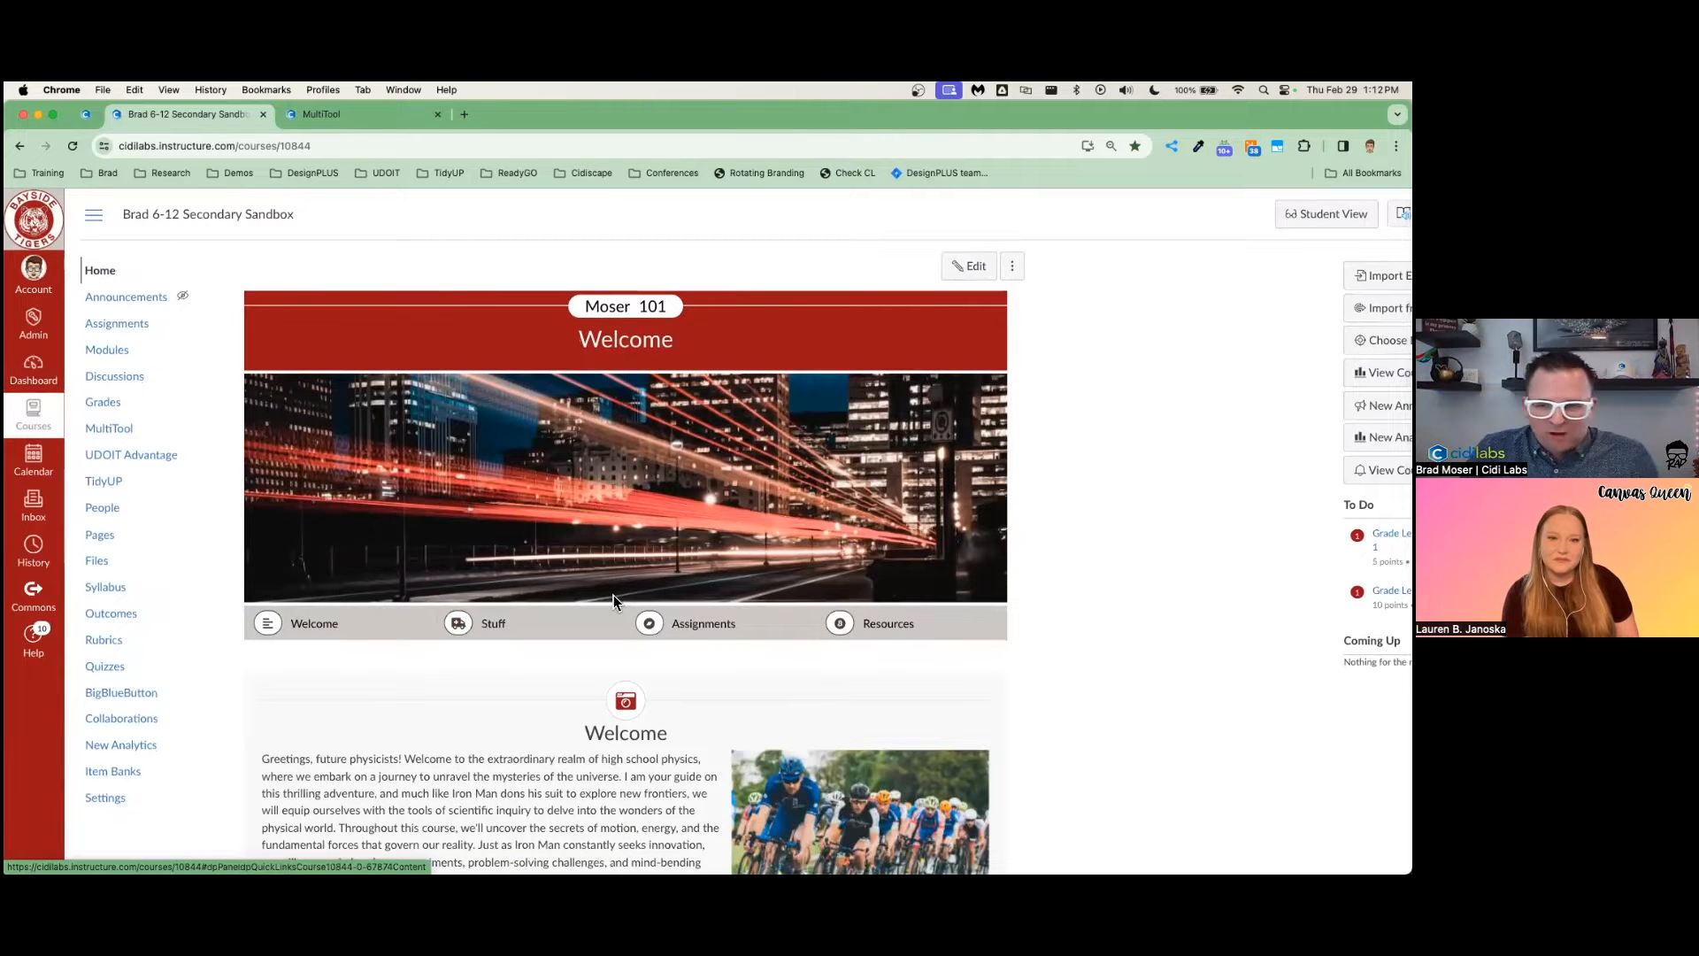
{"action": "scroll", "coordinate": [613, 595], "scroll_direction": "down", "scroll_amount": 2}
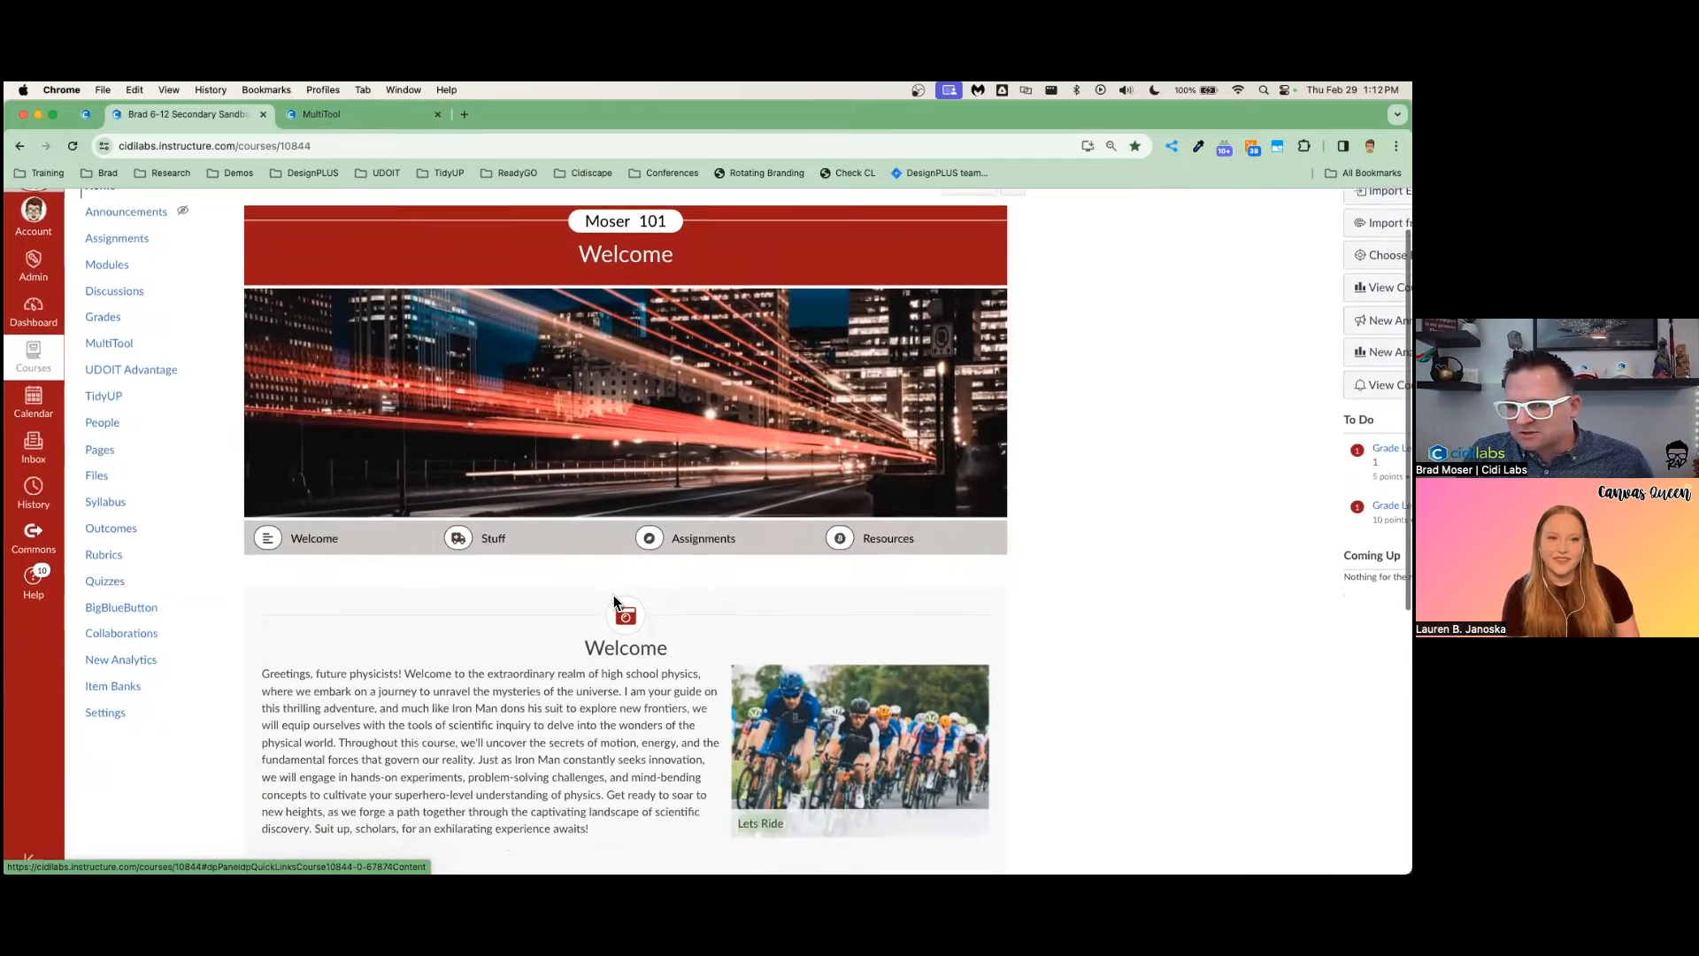
{"action": "scroll", "coordinate": [613, 594], "scroll_direction": "up", "scroll_amount": 2}
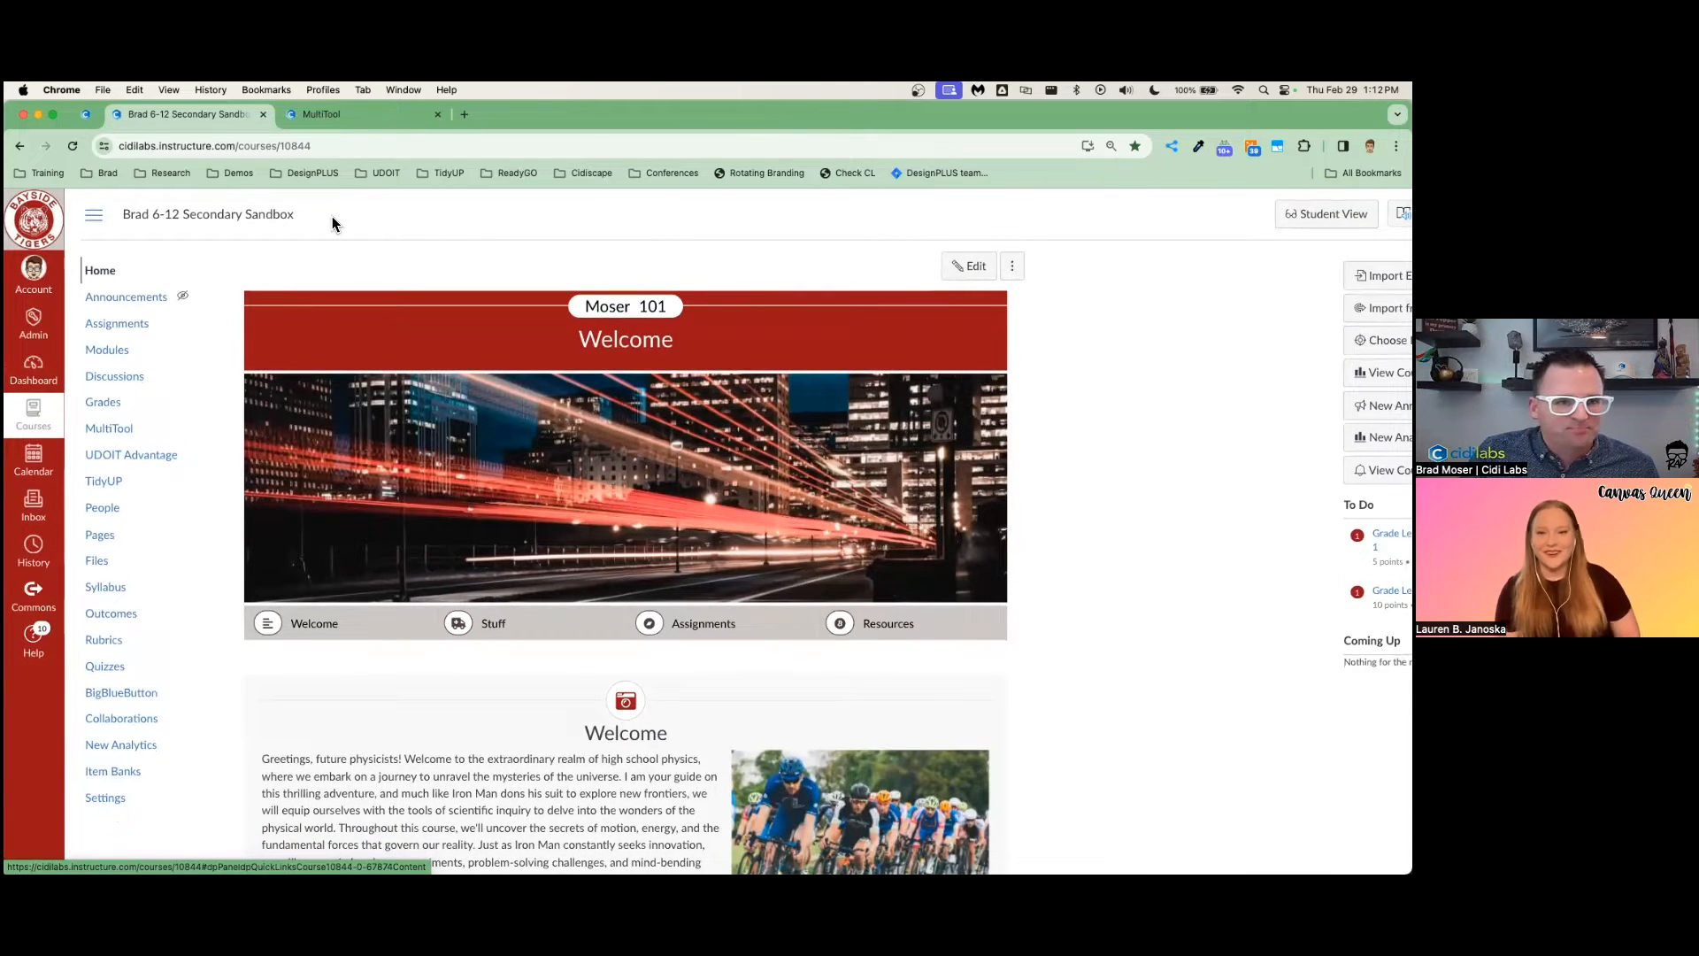
{"action": "left_click", "coordinate": [324, 115]}
{"action": "scroll", "coordinate": [226, 333], "scroll_direction": "up", "scroll_amount": 3}
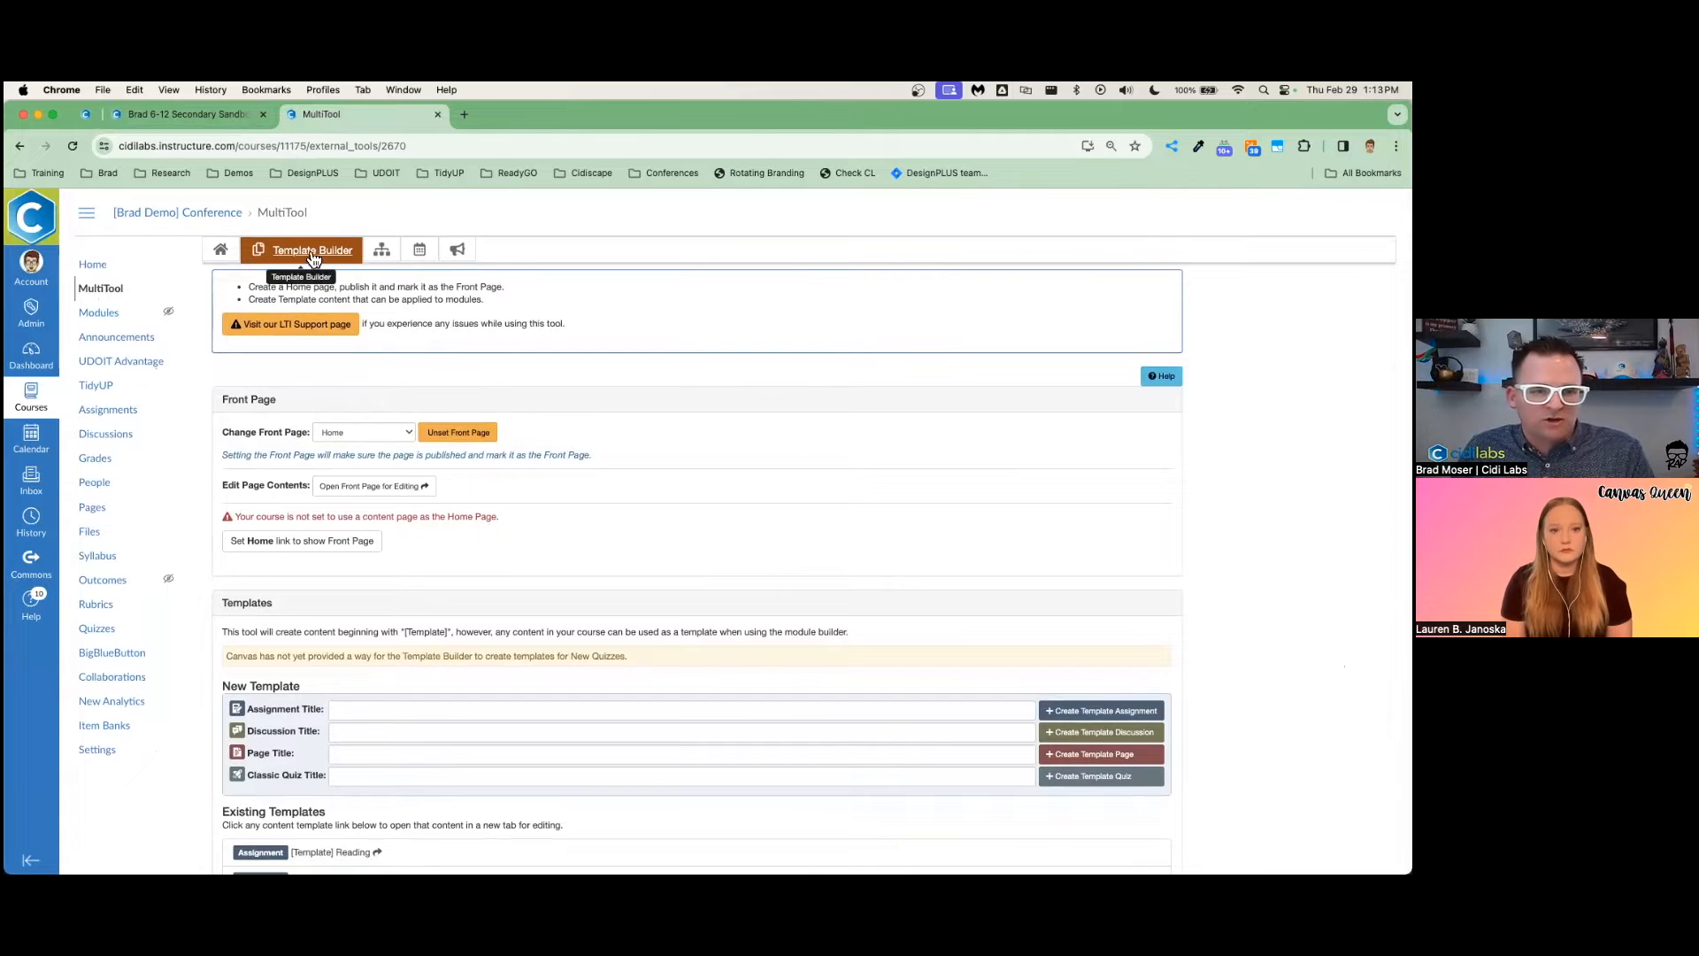
{"action": "left_click", "coordinate": [221, 250]}
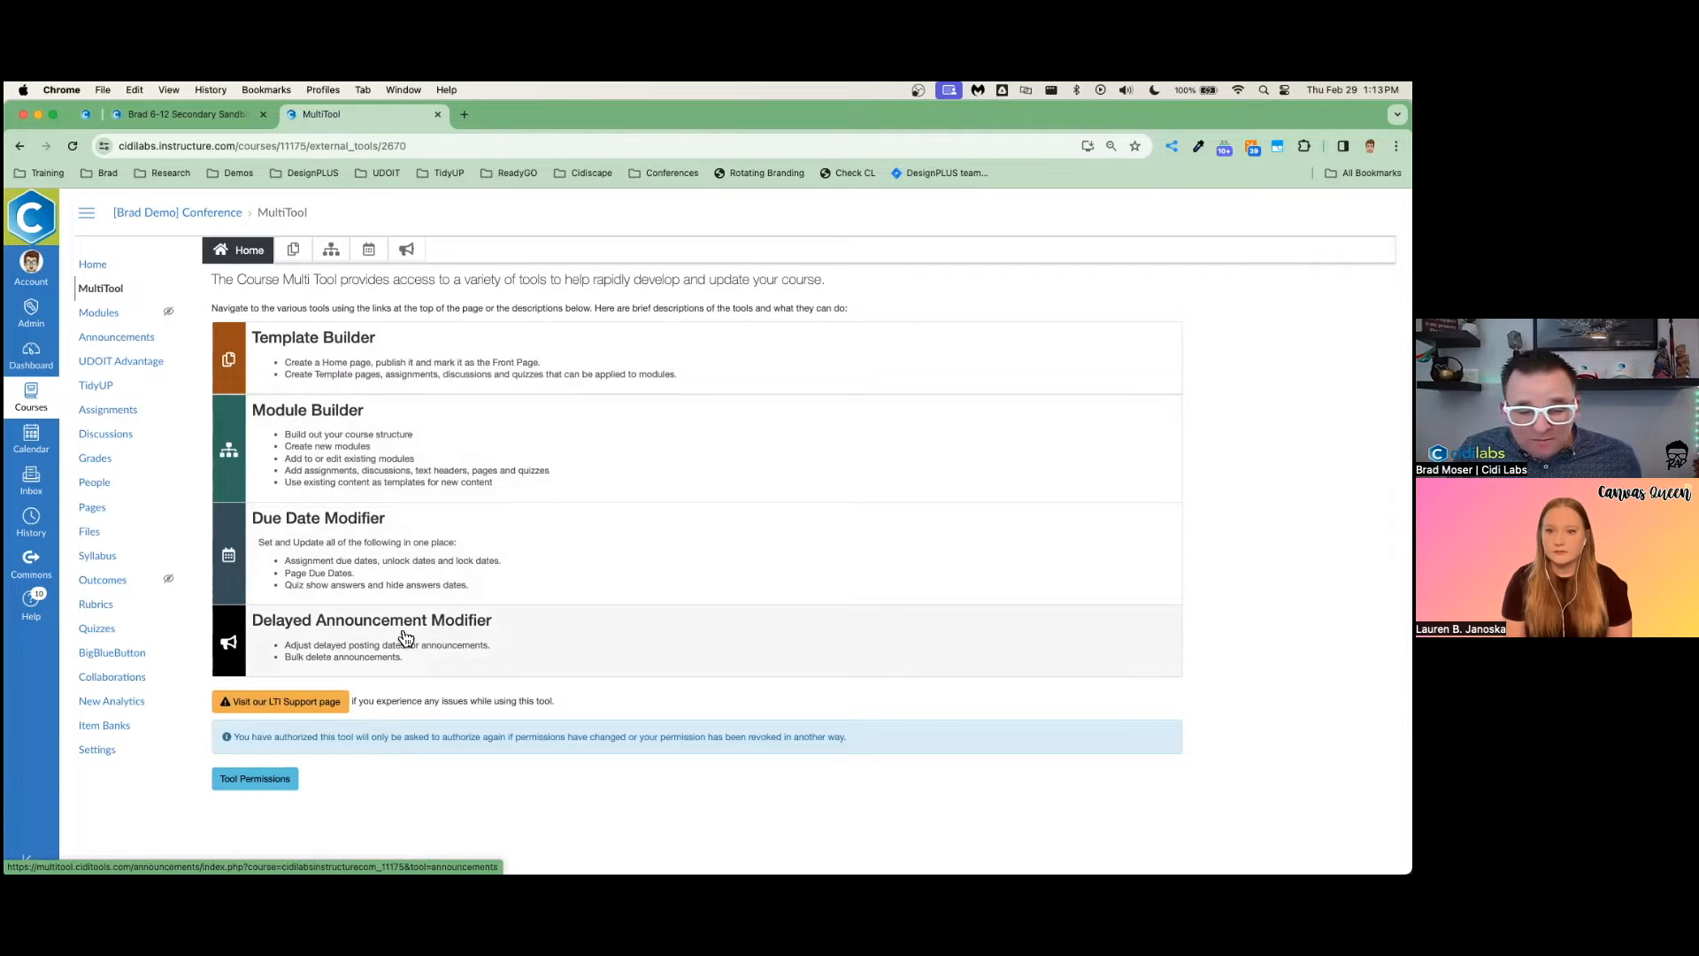
{"action": "left_click", "coordinate": [360, 378]}
{"action": "scroll", "coordinate": [449, 416], "scroll_direction": "down", "scroll_amount": 3}
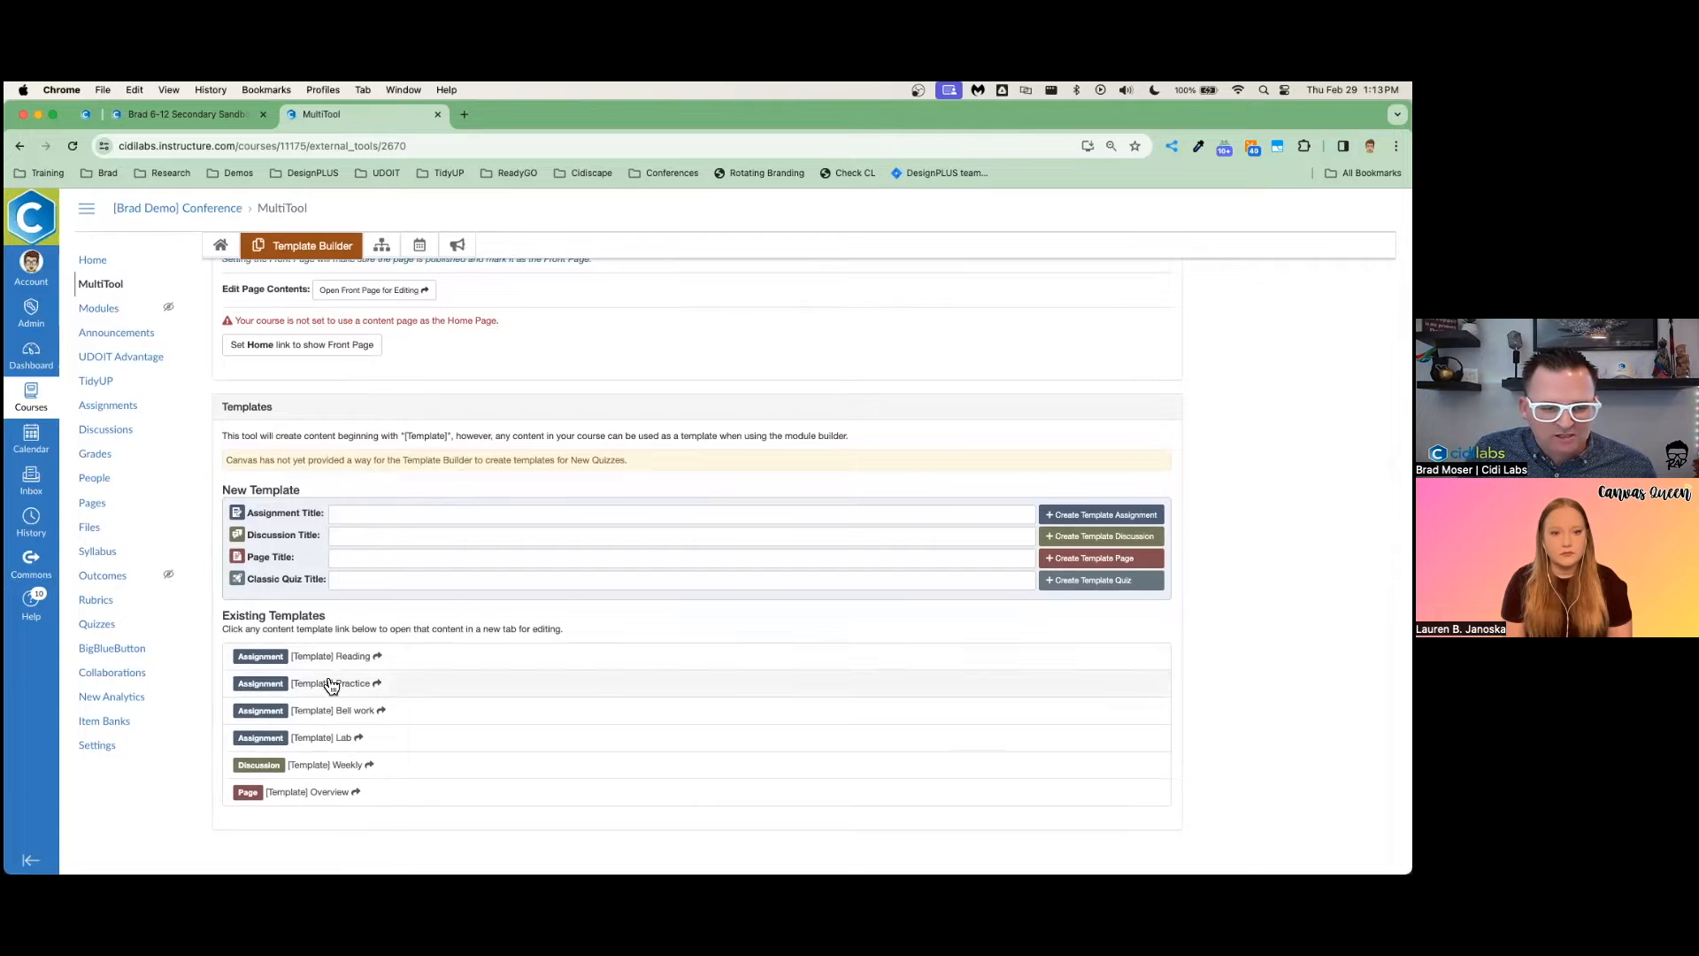
Create a new page template titled Home in Template Builder and open it for editing
{"action": "left_click", "coordinate": [429, 519]}
{"action": "left_click", "coordinate": [372, 558]}
{"action": "type", "text": "Home"}
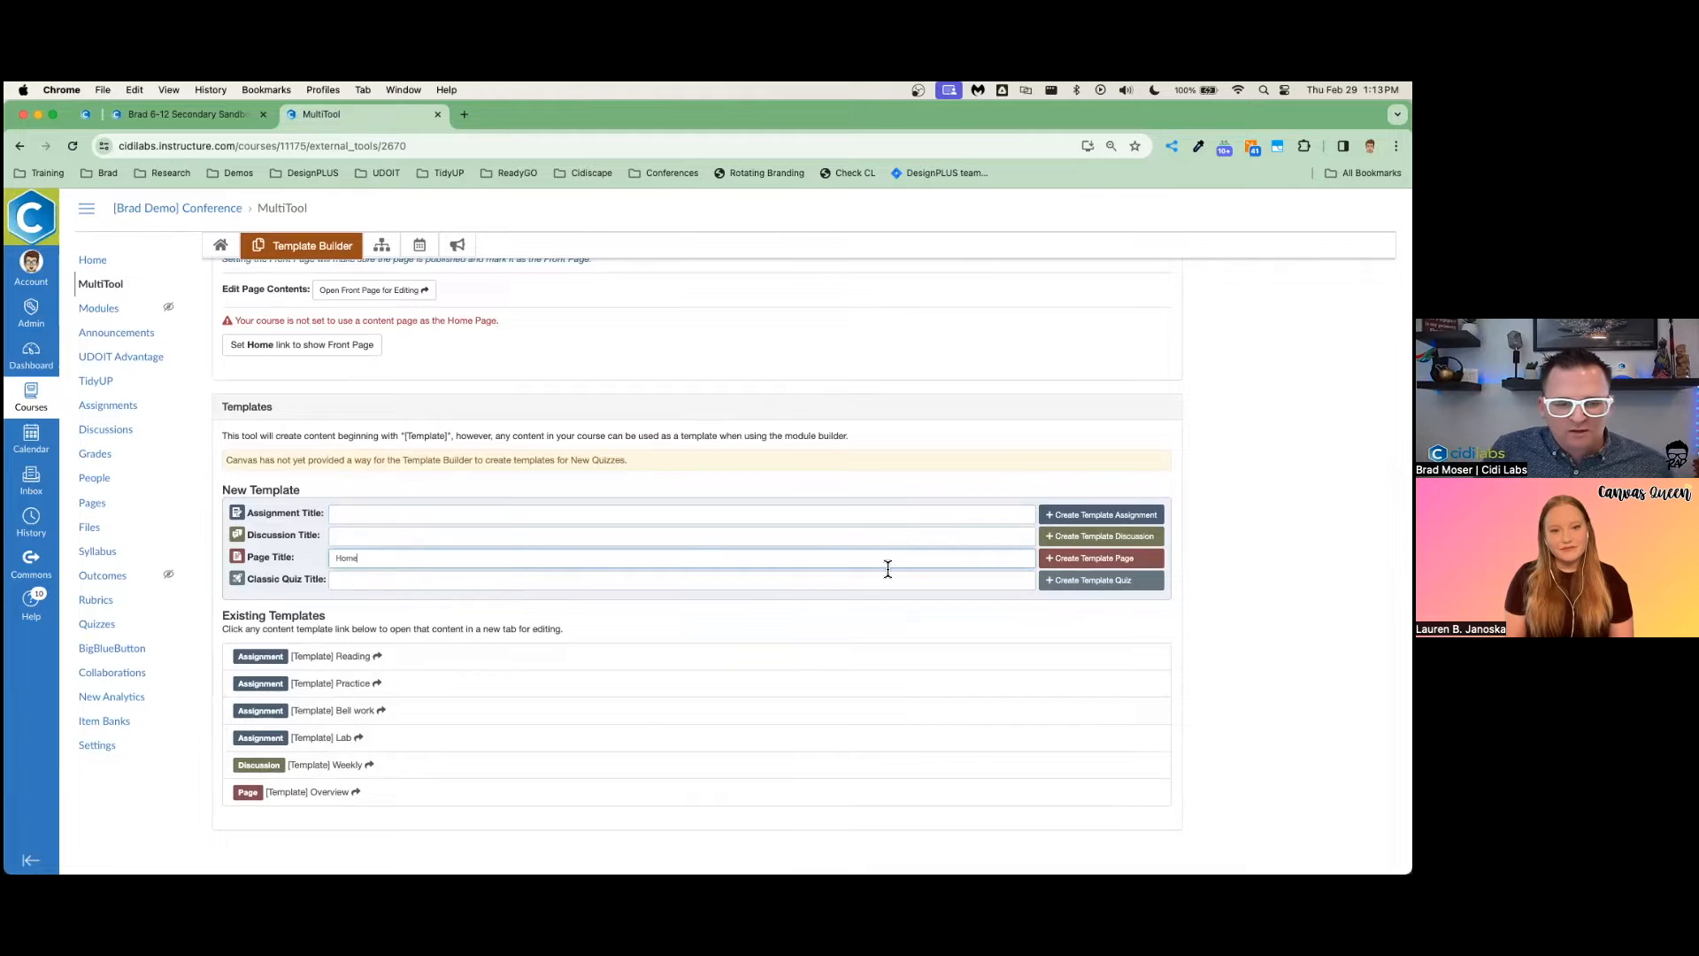
{"action": "left_click", "coordinate": [1071, 566]}
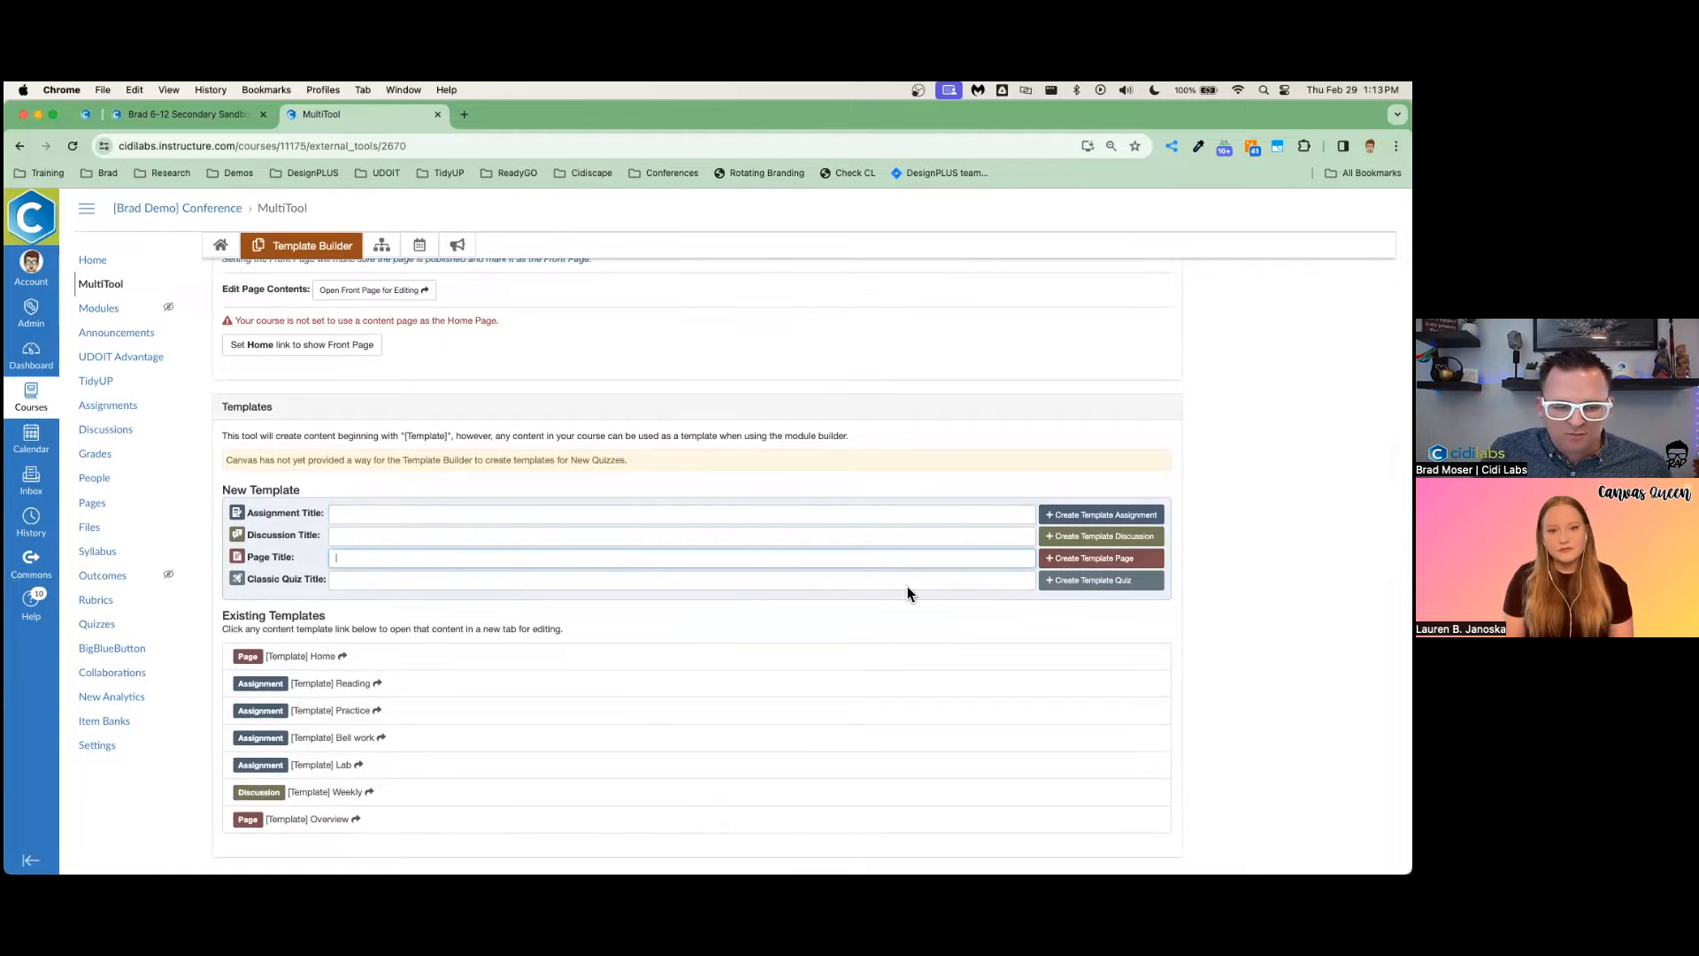
{"action": "left_click", "coordinate": [322, 658]}
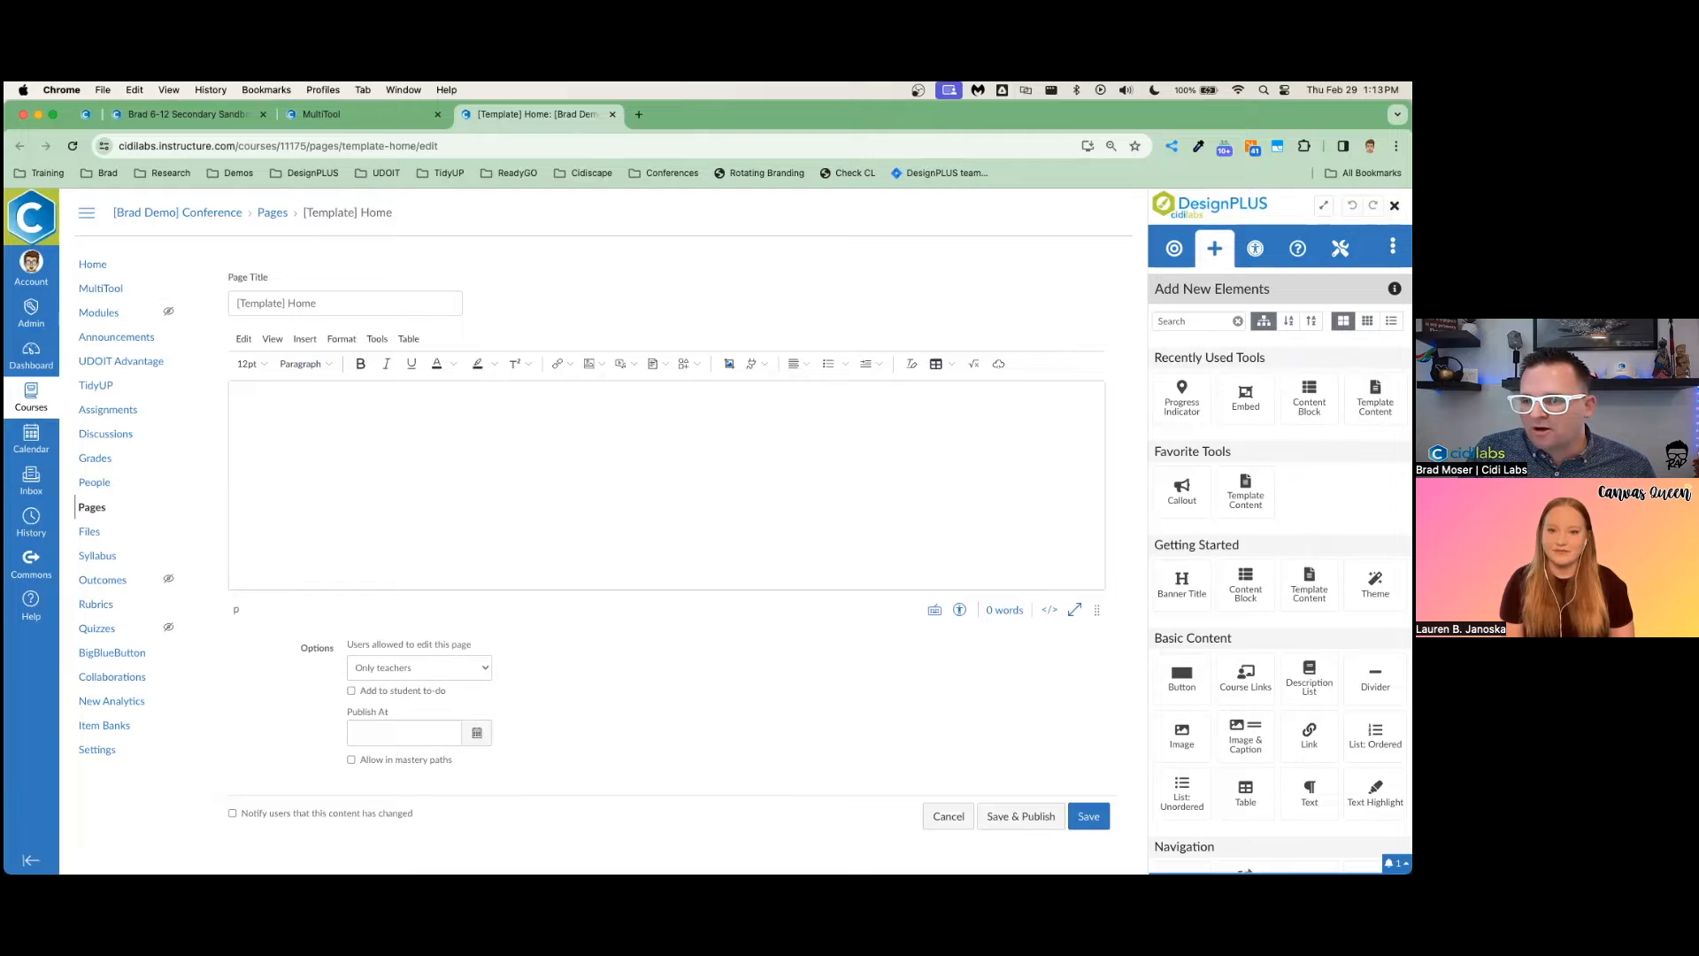
Hide and reopen the DesignPLUS sidebar, and browse its Add New Elements tools from Recently Used down past Navigation
{"action": "left_click", "coordinate": [1395, 205]}
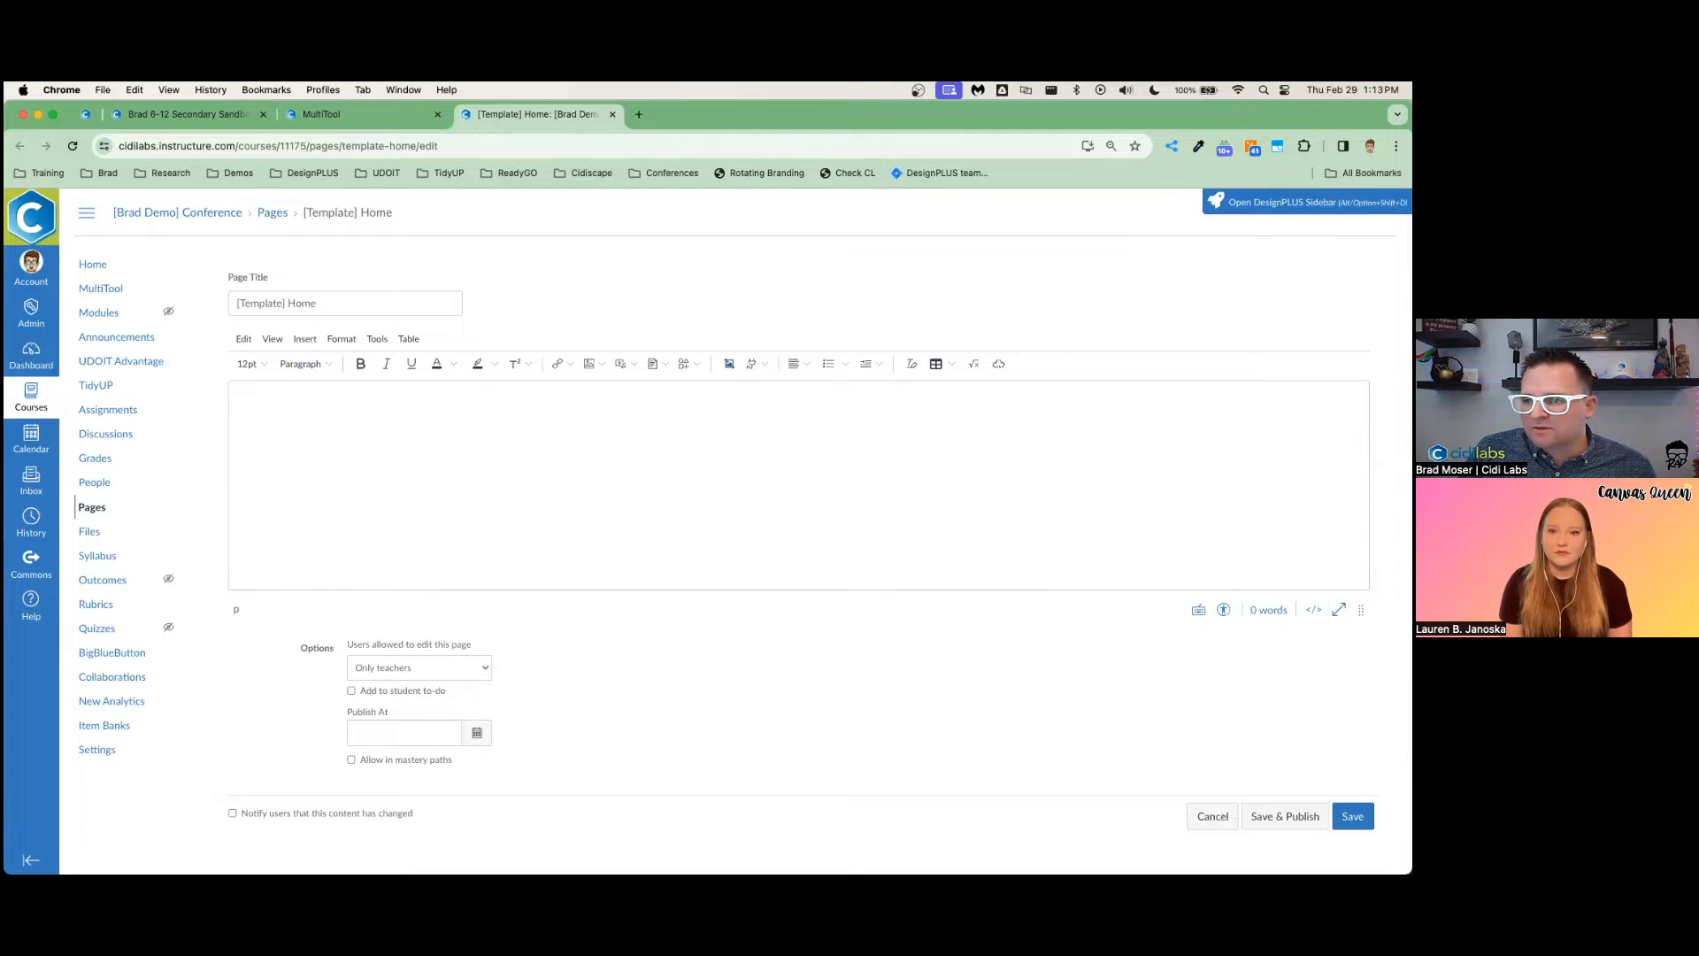
{"action": "key", "text": "alt+shift+d"}
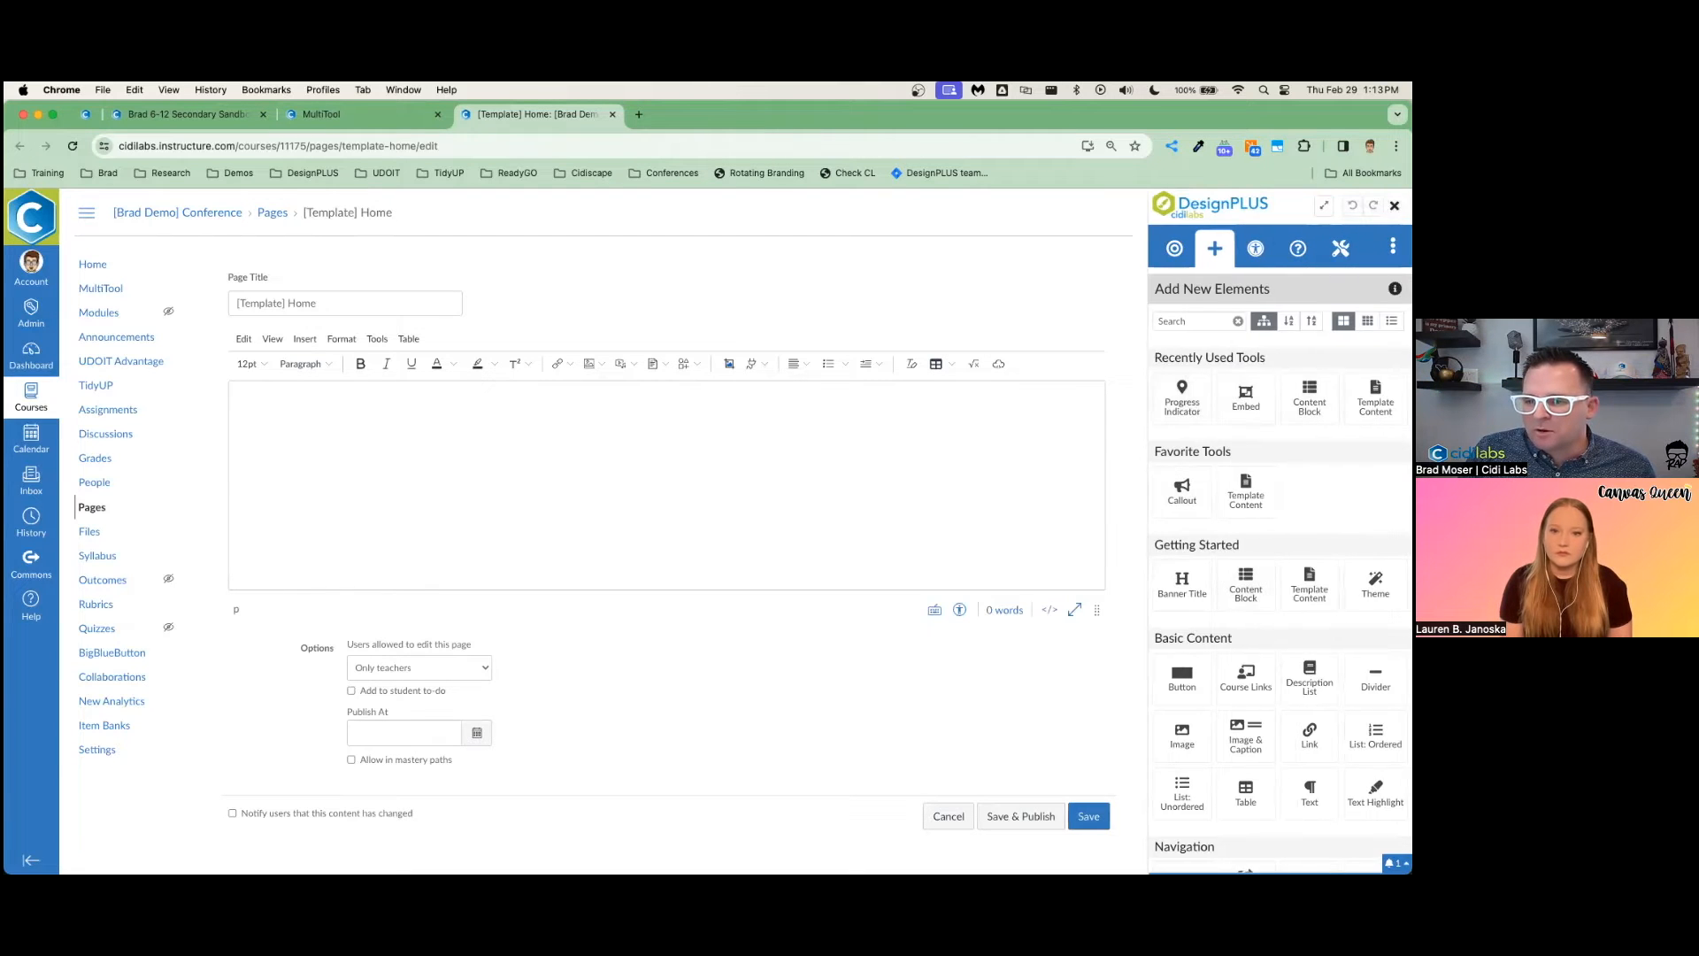
{"action": "scroll", "coordinate": [1309, 584], "scroll_direction": "down", "scroll_amount": 3}
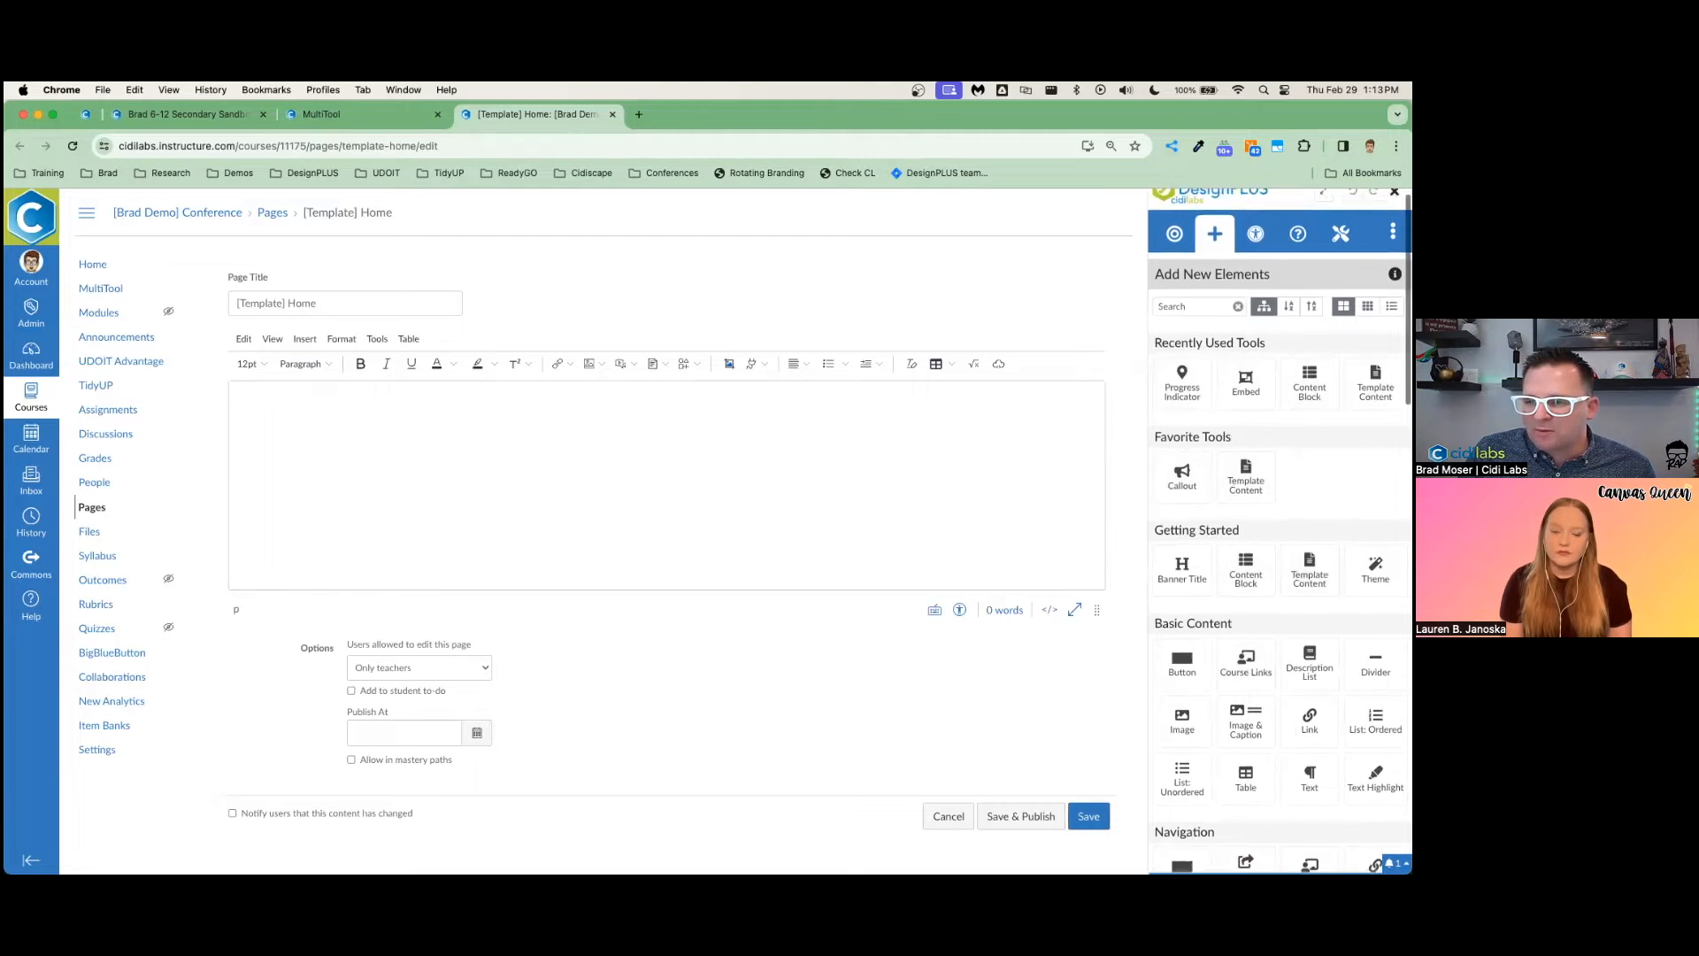
{"action": "scroll", "coordinate": [1245, 753], "scroll_direction": "up", "scroll_amount": 4}
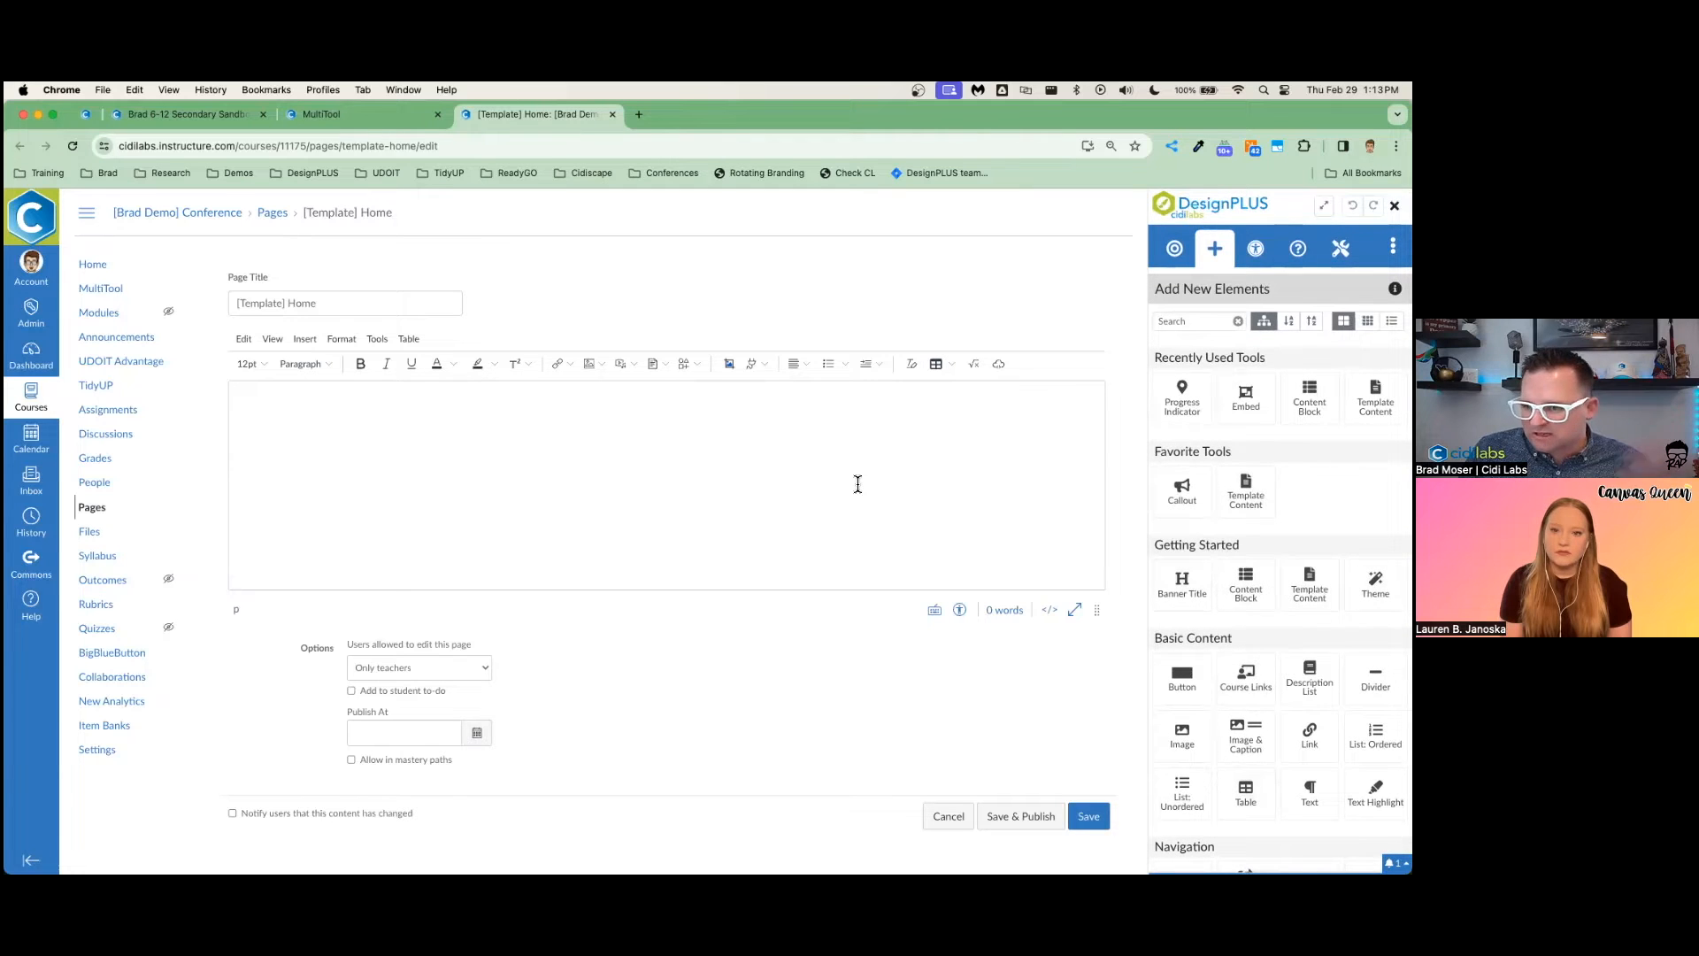
{"action": "left_click", "coordinate": [464, 424]}
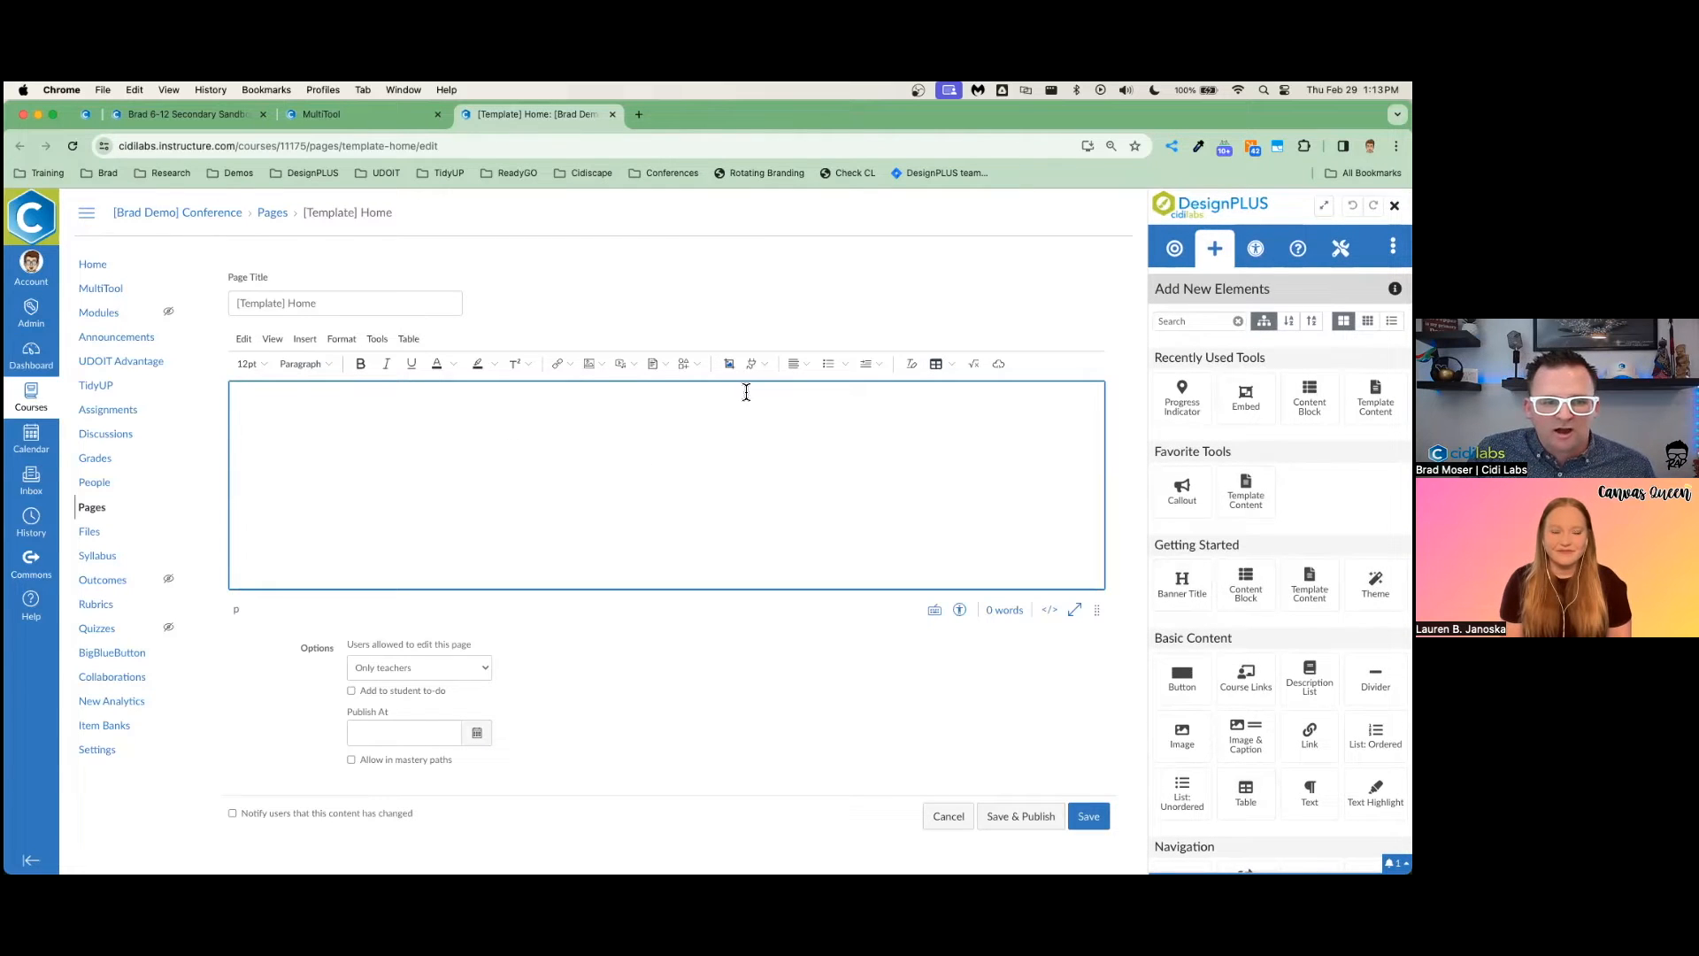
{"action": "scroll", "coordinate": [1181, 398], "scroll_direction": "down", "scroll_amount": 2}
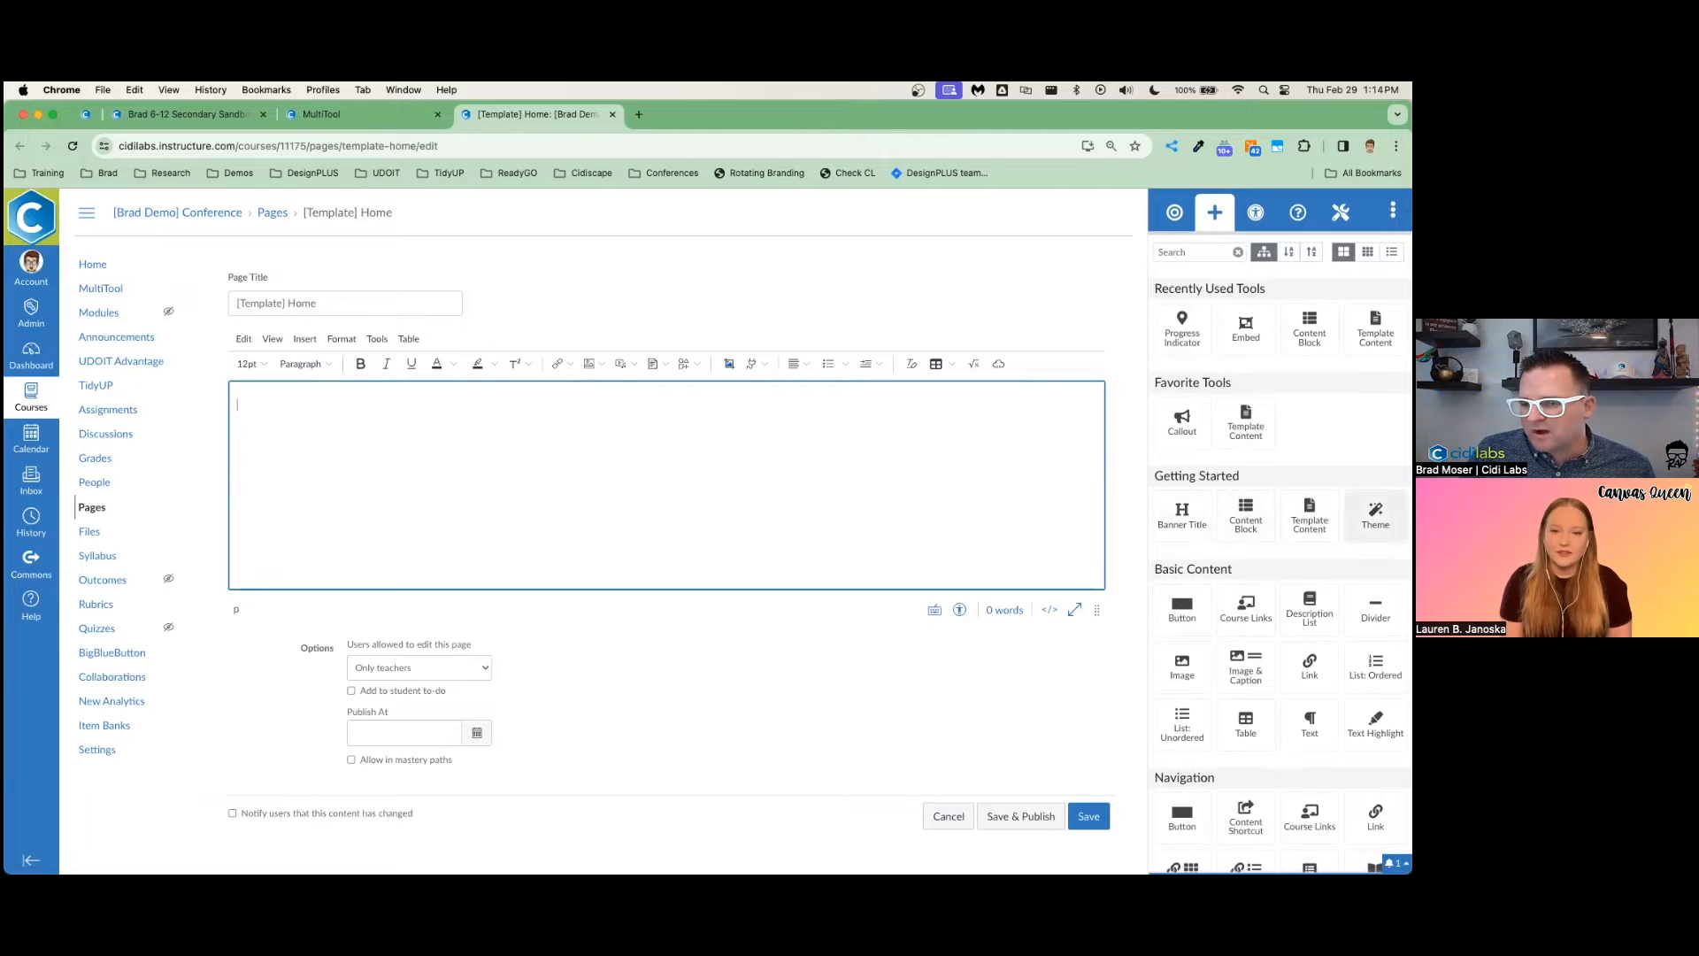
{"action": "scroll", "coordinate": [1245, 496], "scroll_direction": "down", "scroll_amount": 5}
{"action": "scroll", "coordinate": [1244, 495], "scroll_direction": "up", "scroll_amount": 5}
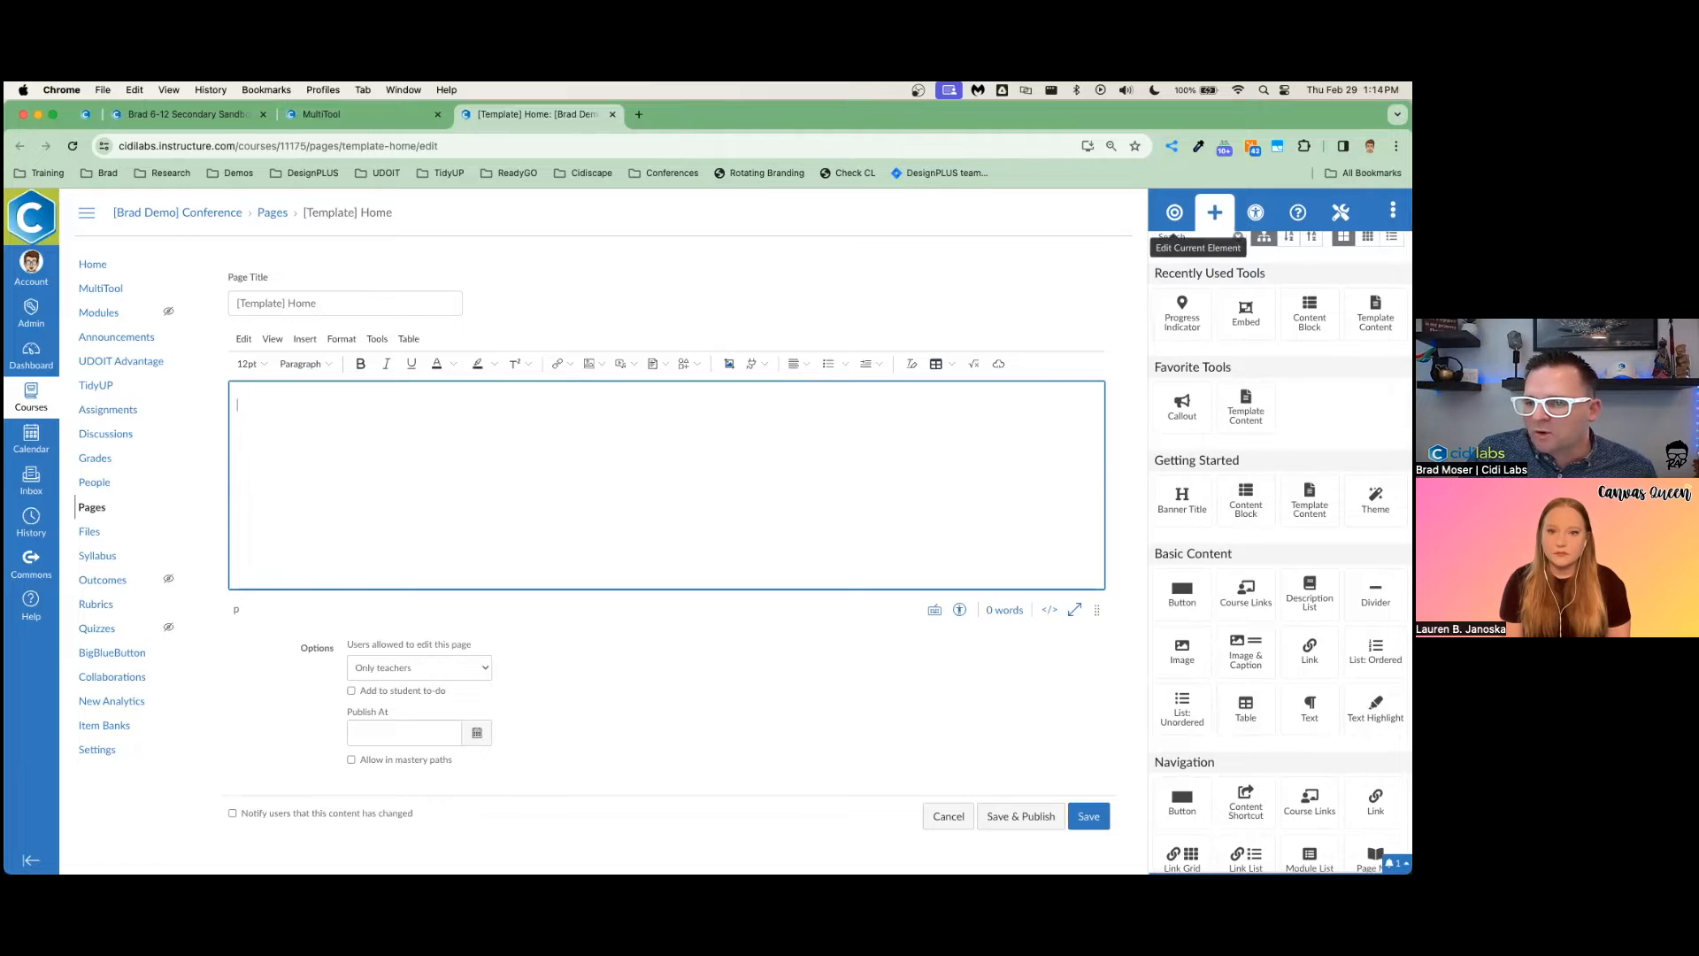
Tour the DesignPLUS sections for editing the current element, adding elements, Accessibility, Help and Advanced
{"action": "left_click", "coordinate": [1174, 214]}
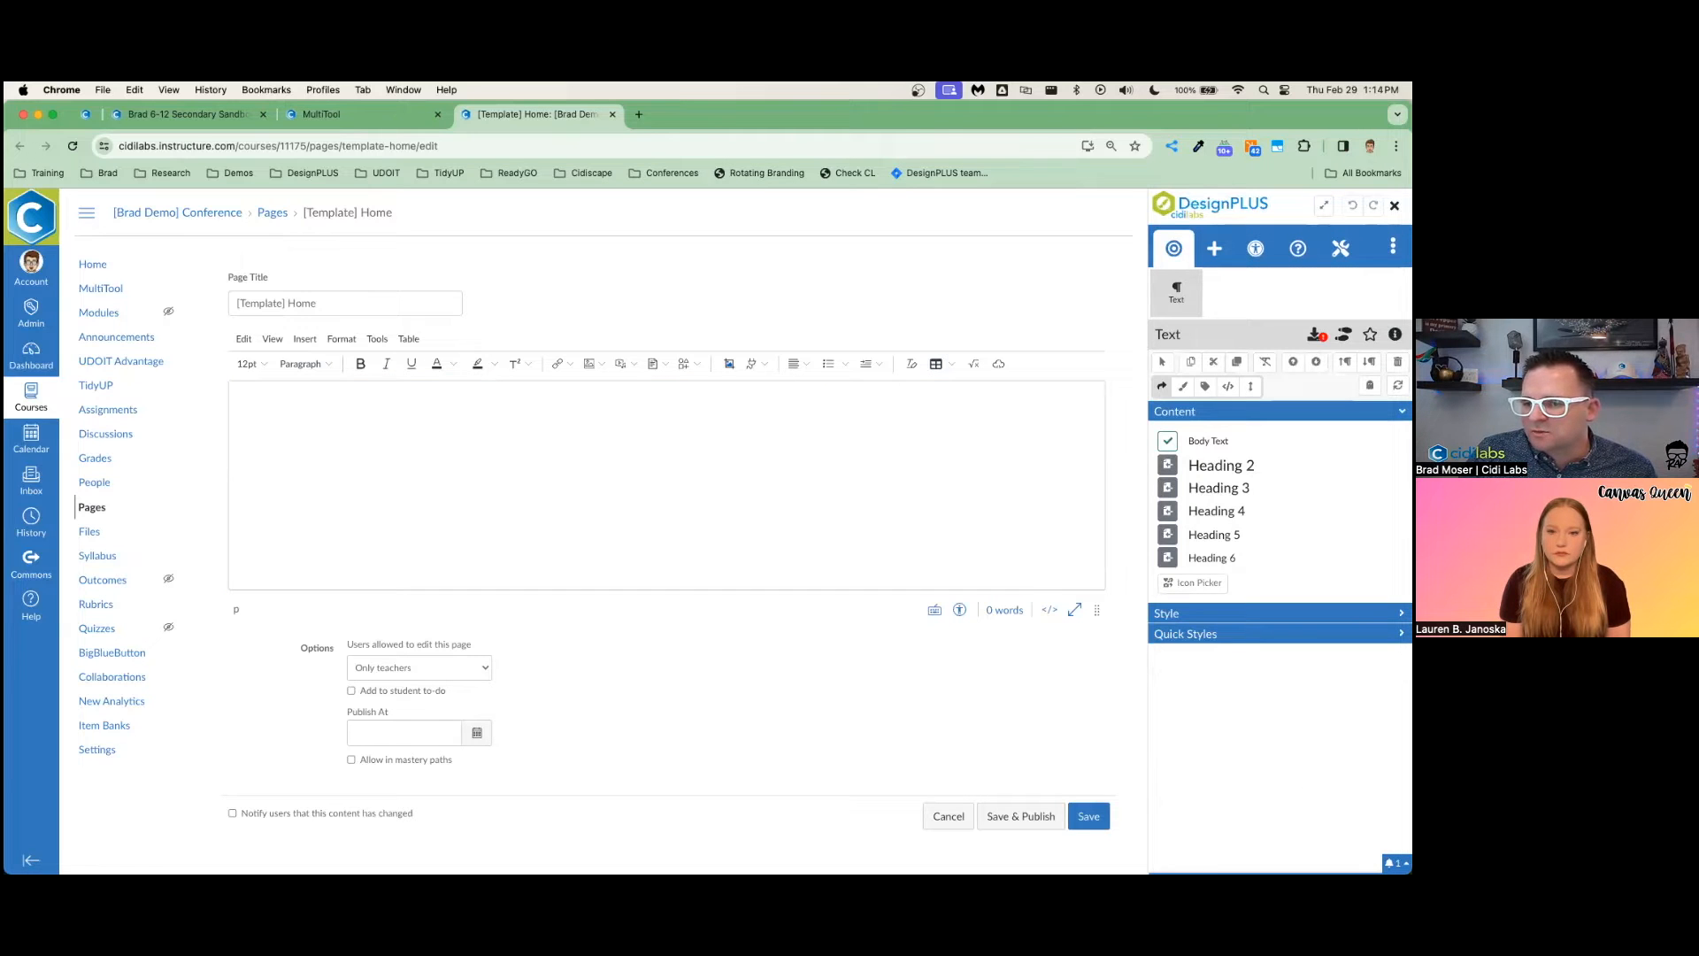
{"action": "left_click", "coordinate": [1009, 404]}
{"action": "left_click", "coordinate": [1214, 247]}
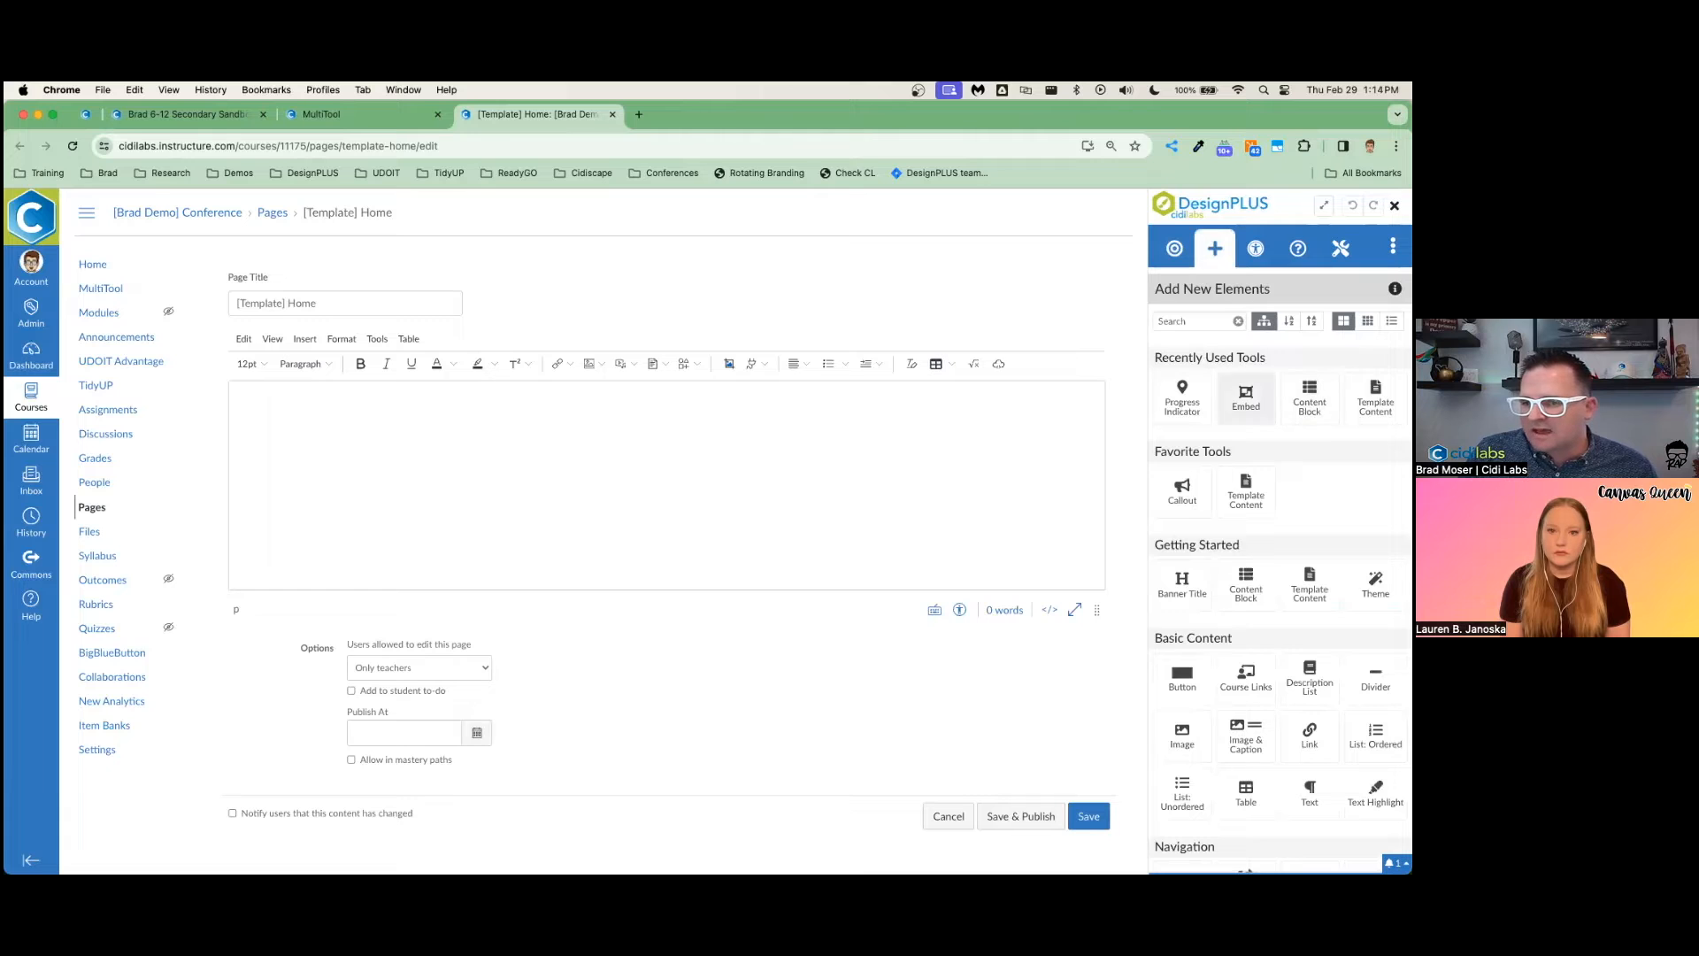
{"action": "left_click", "coordinate": [1255, 247]}
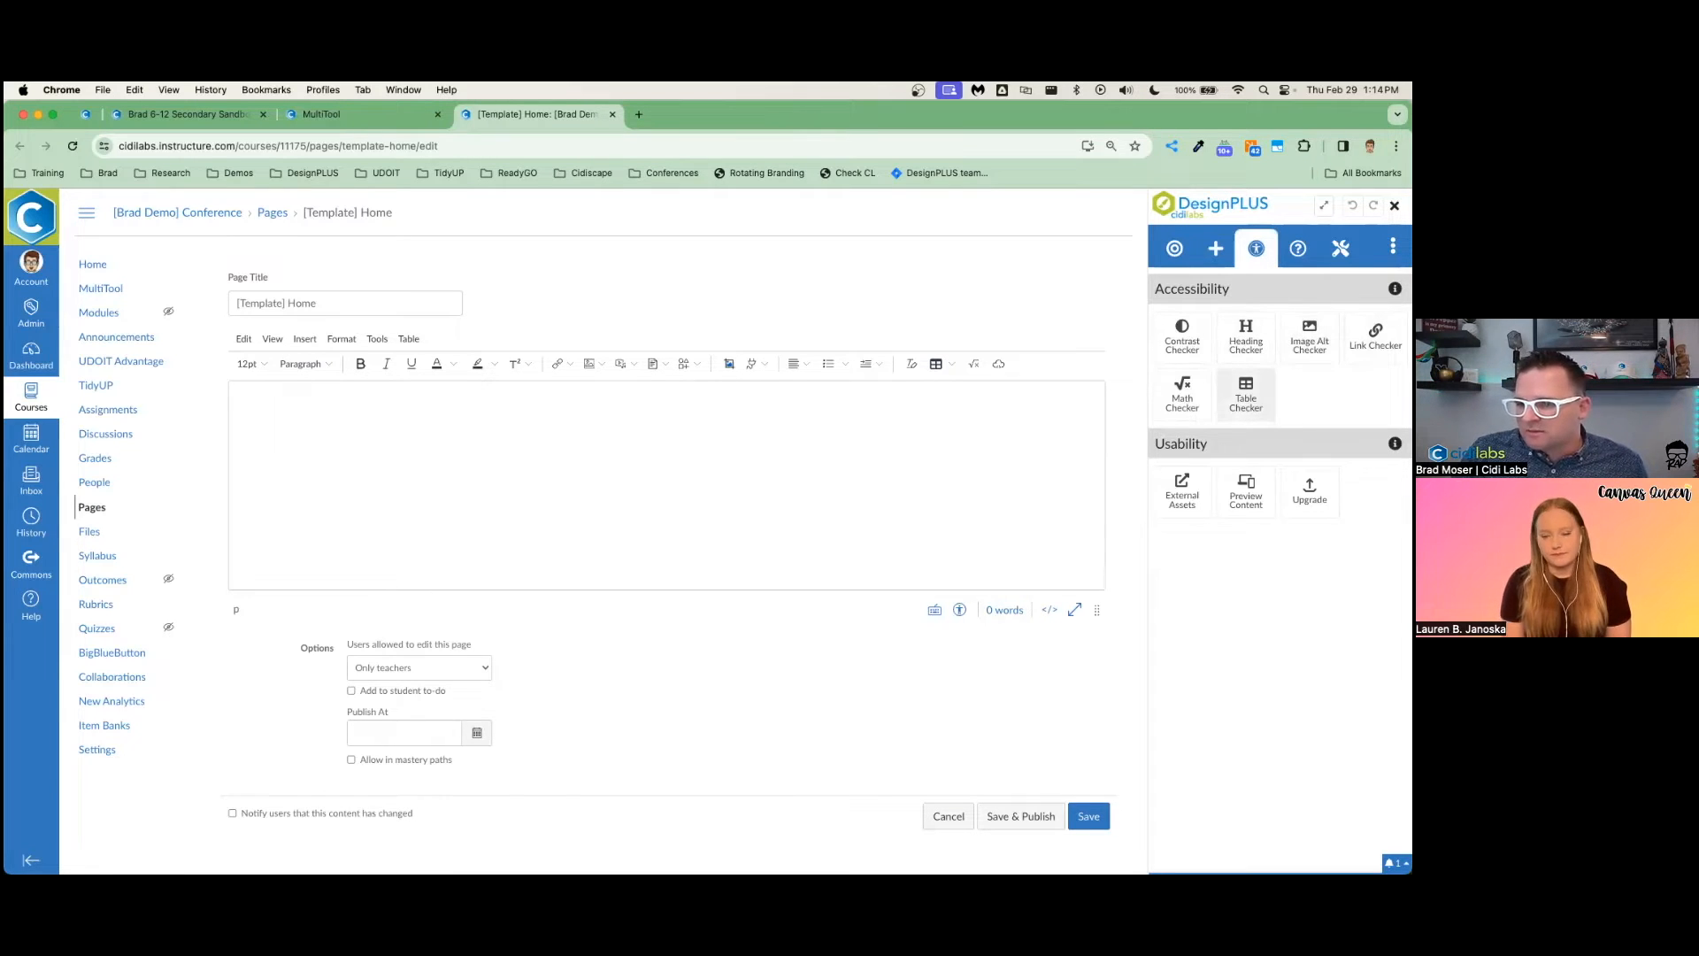
{"action": "left_click", "coordinate": [1298, 248]}
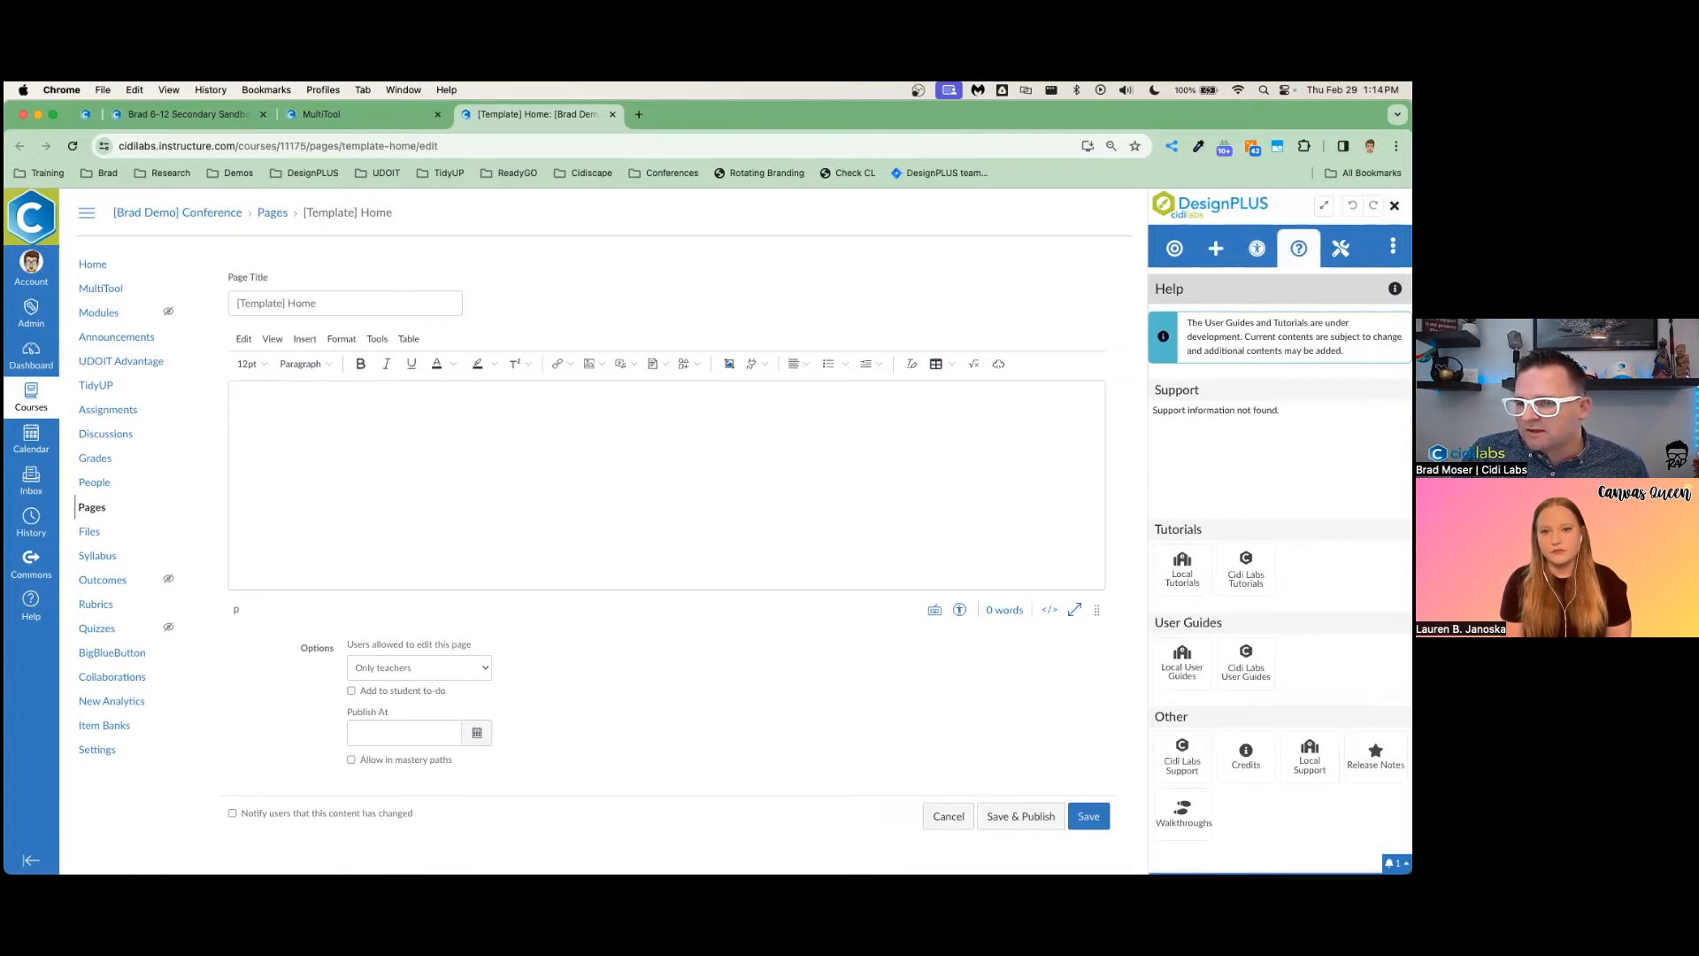
{"action": "left_click", "coordinate": [1340, 248]}
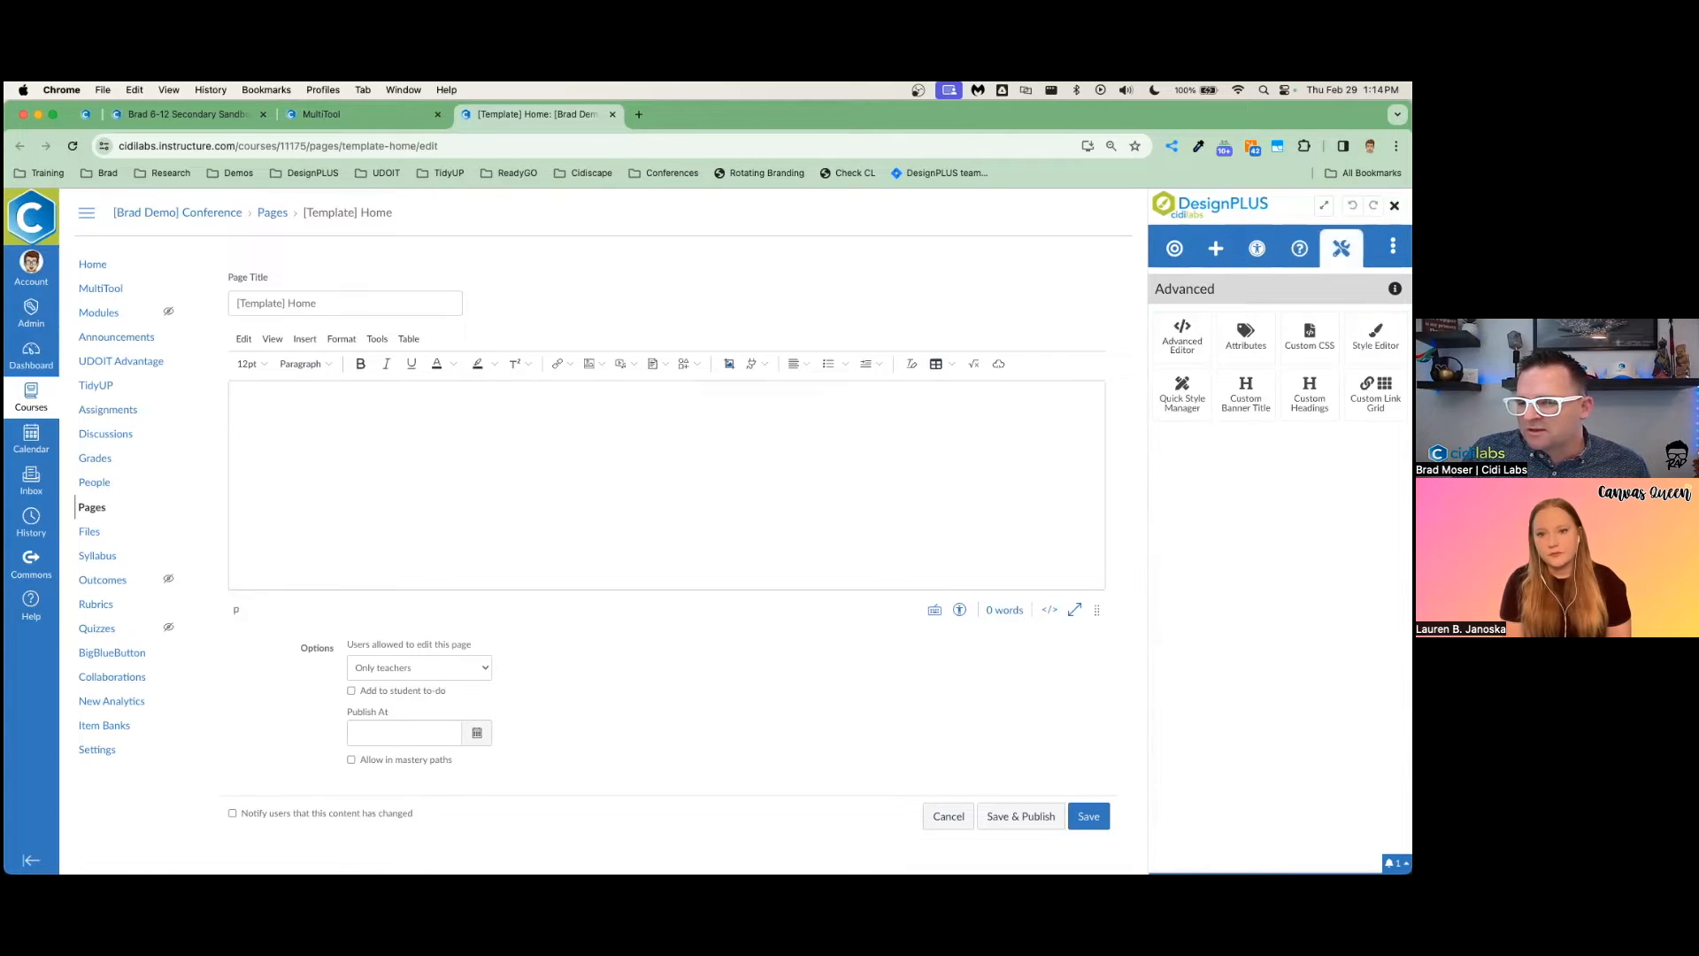
Look at the empty page's code in the DesignPLUS Advanced Editor and briefly in the Canvas HTML editor
{"action": "left_click", "coordinate": [1182, 337]}
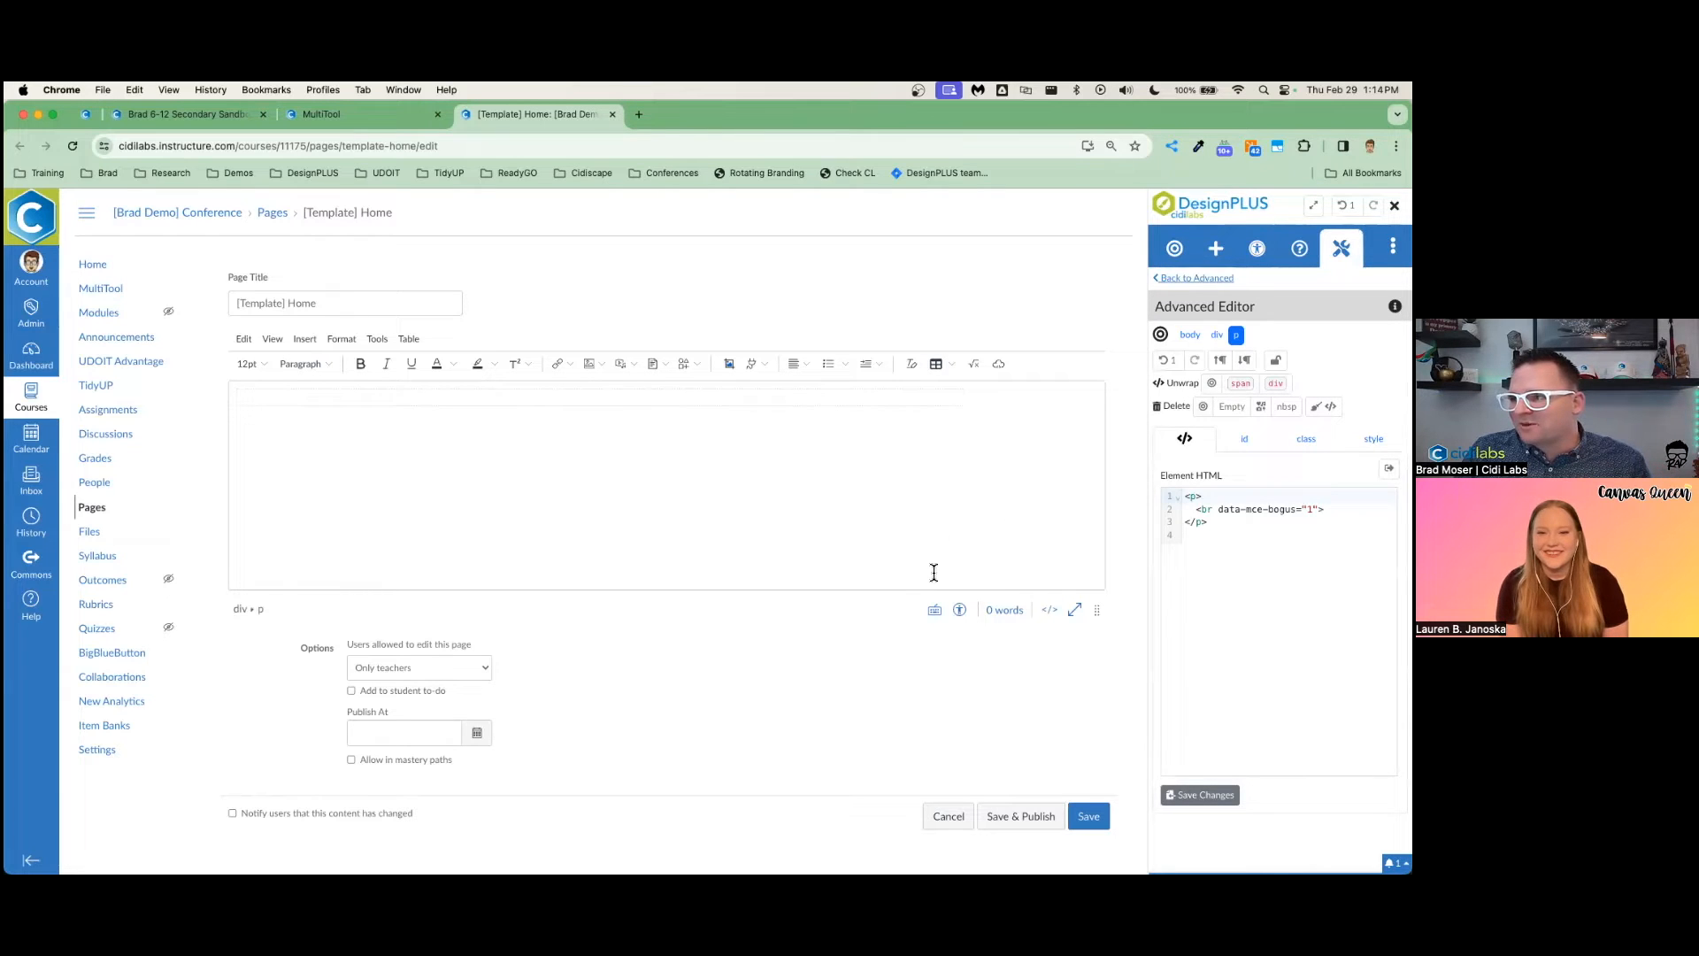
{"action": "left_click", "coordinate": [1051, 616]}
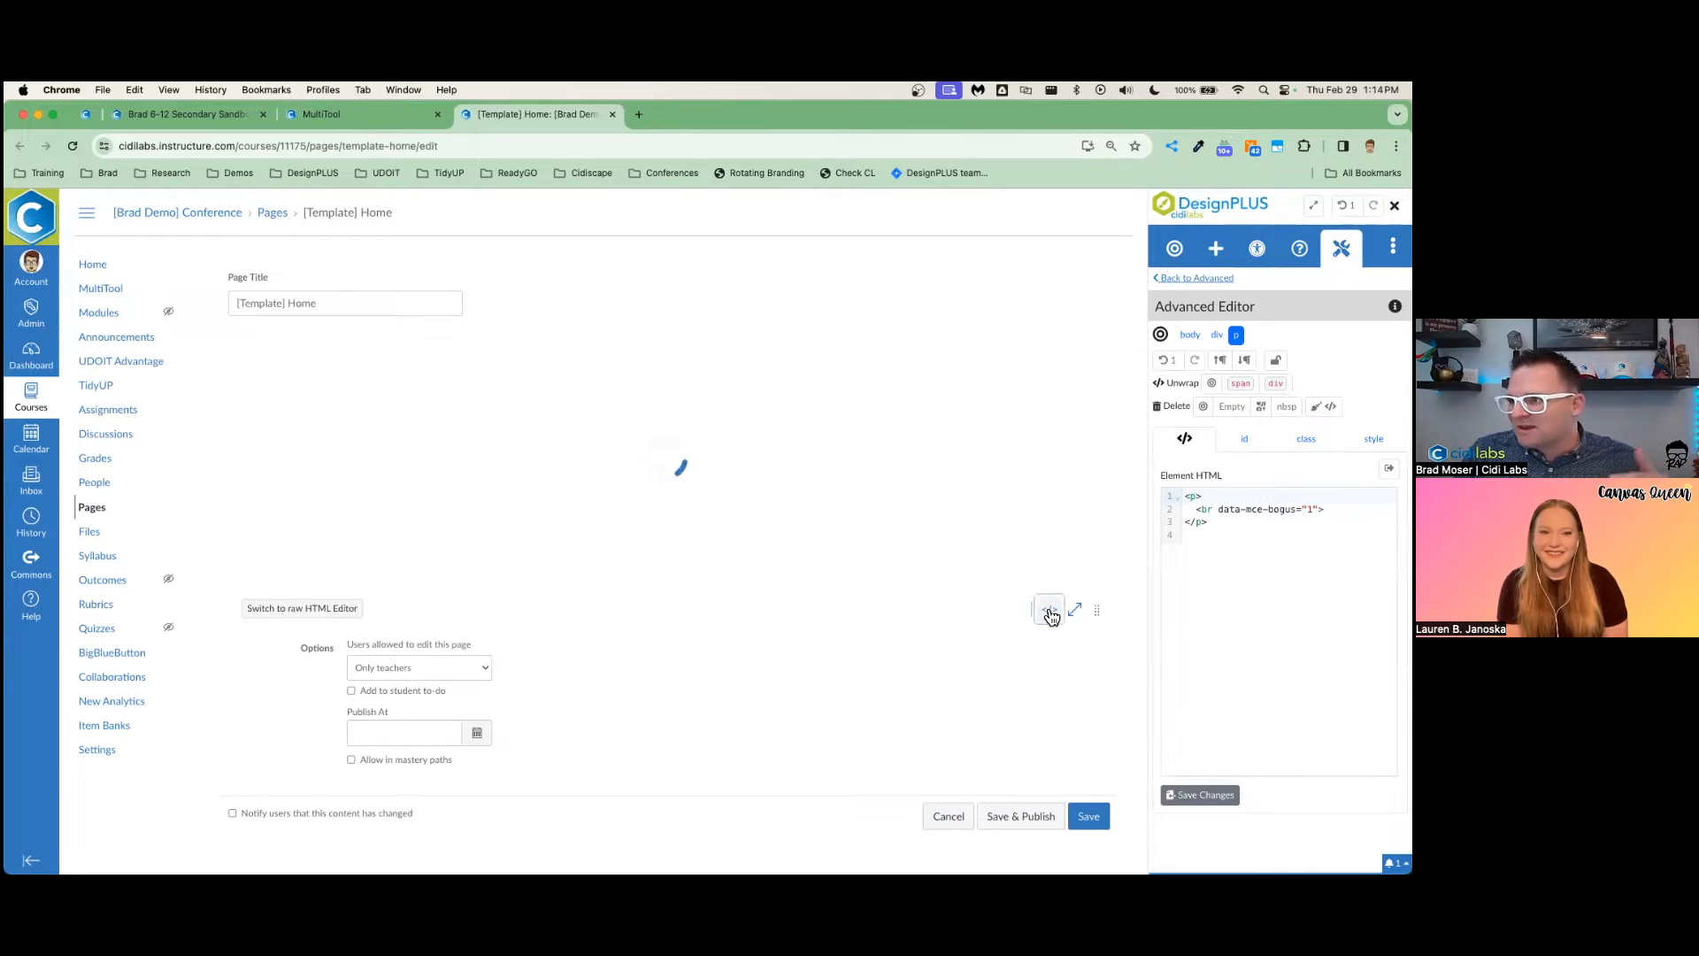
{"action": "left_click", "coordinate": [1050, 612]}
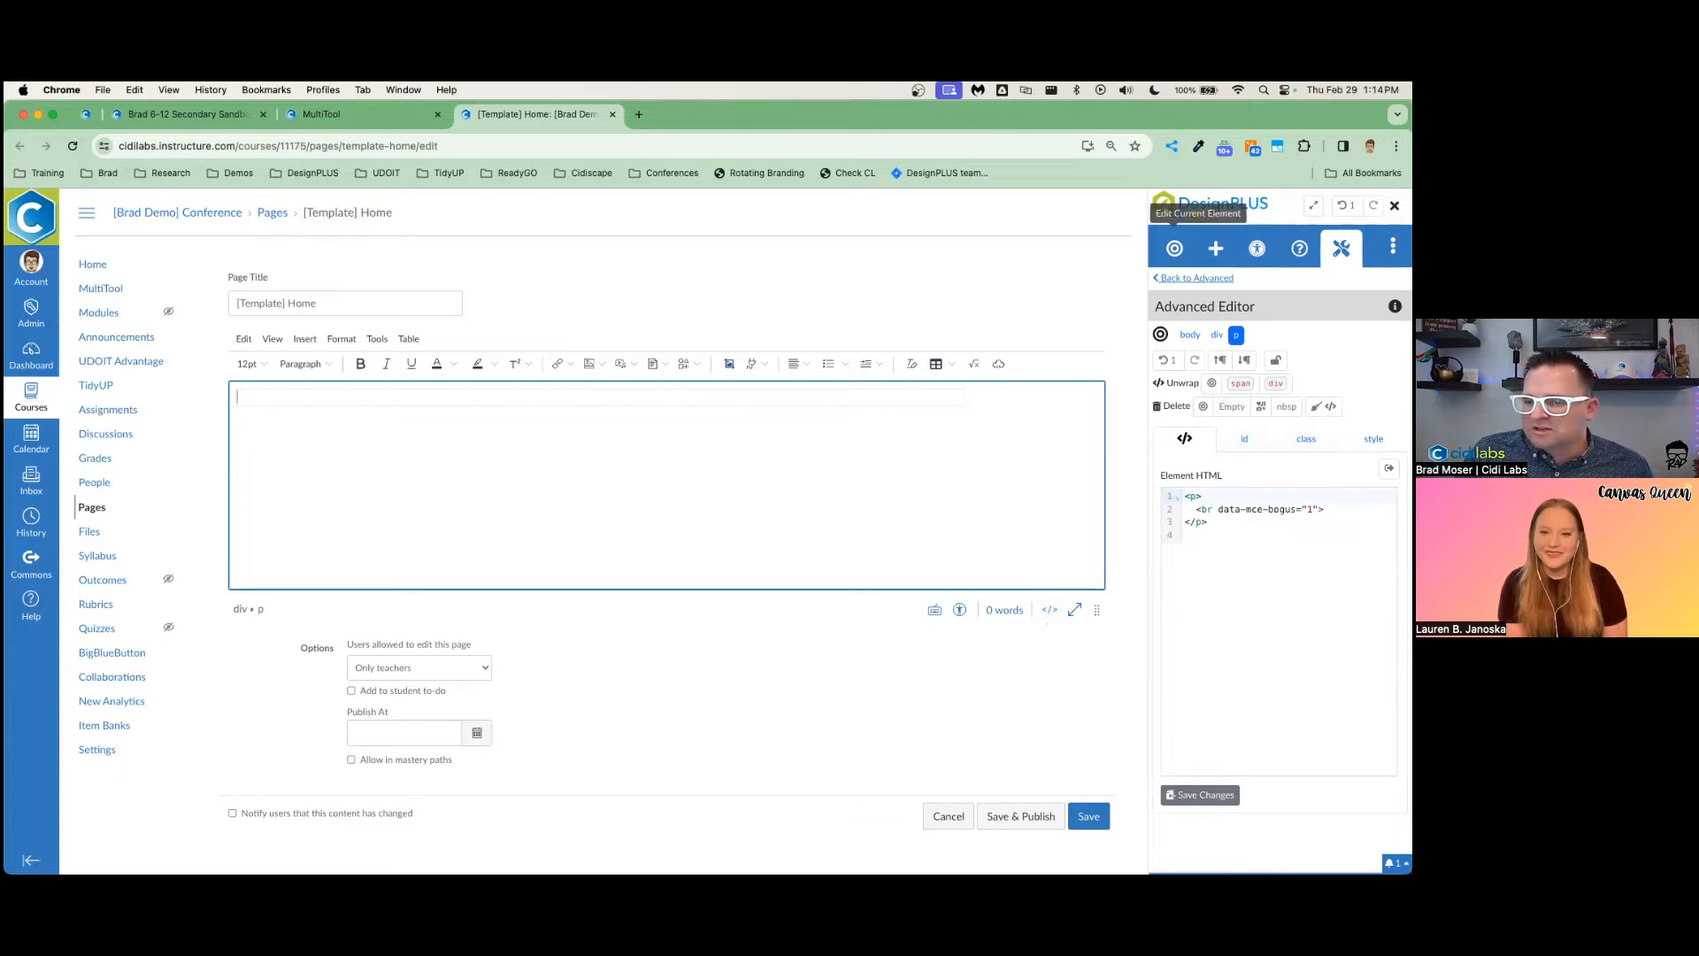
Insert a DesignPLUS Theme with a banner title into the Home template page
{"action": "left_click", "coordinate": [1215, 249]}
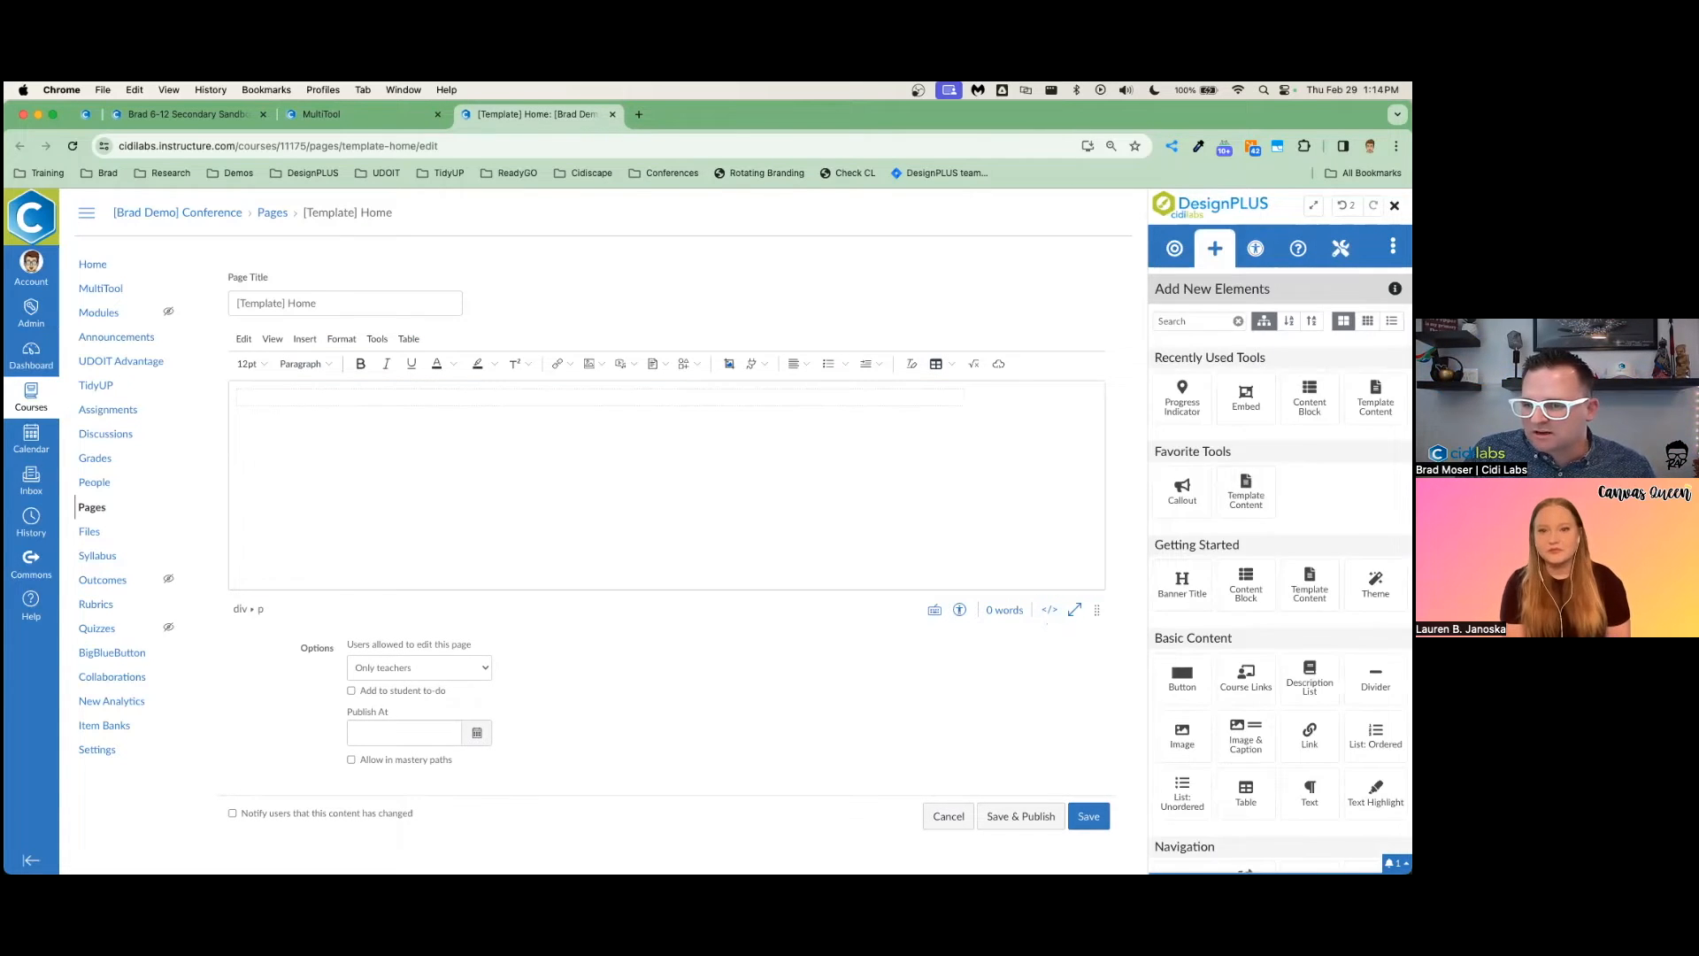
{"action": "scroll", "coordinate": [1327, 442], "scroll_direction": "down", "scroll_amount": 3}
{"action": "left_click", "coordinate": [1371, 365]}
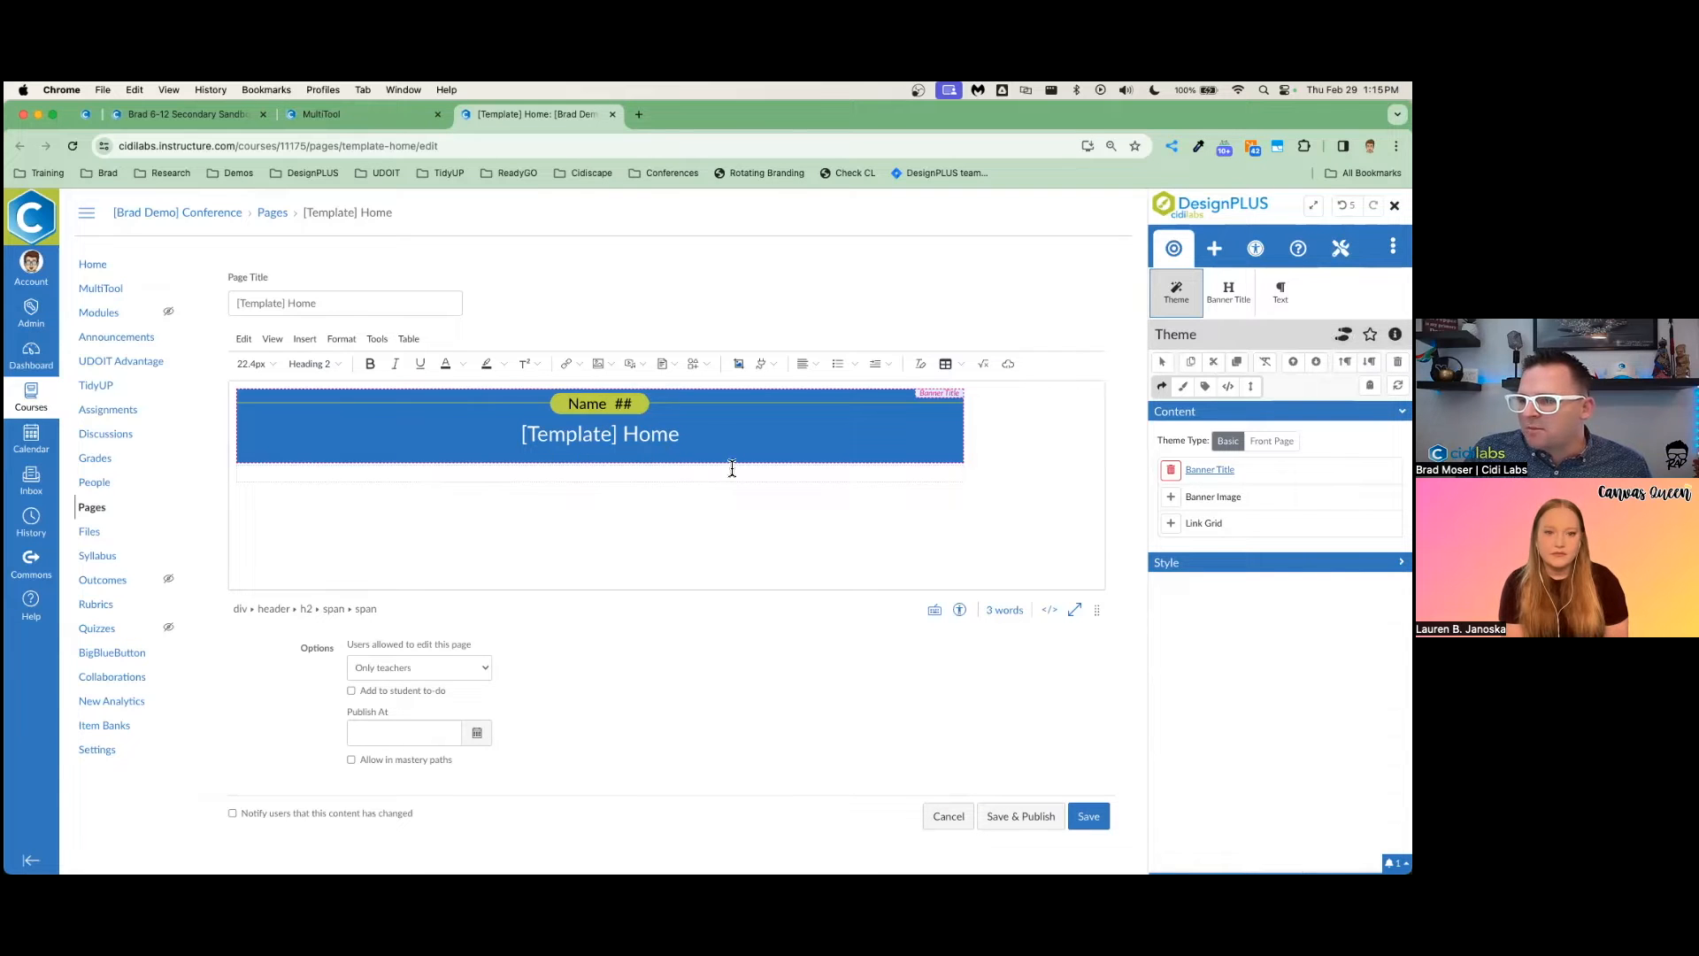
{"action": "left_click", "coordinate": [709, 451]}
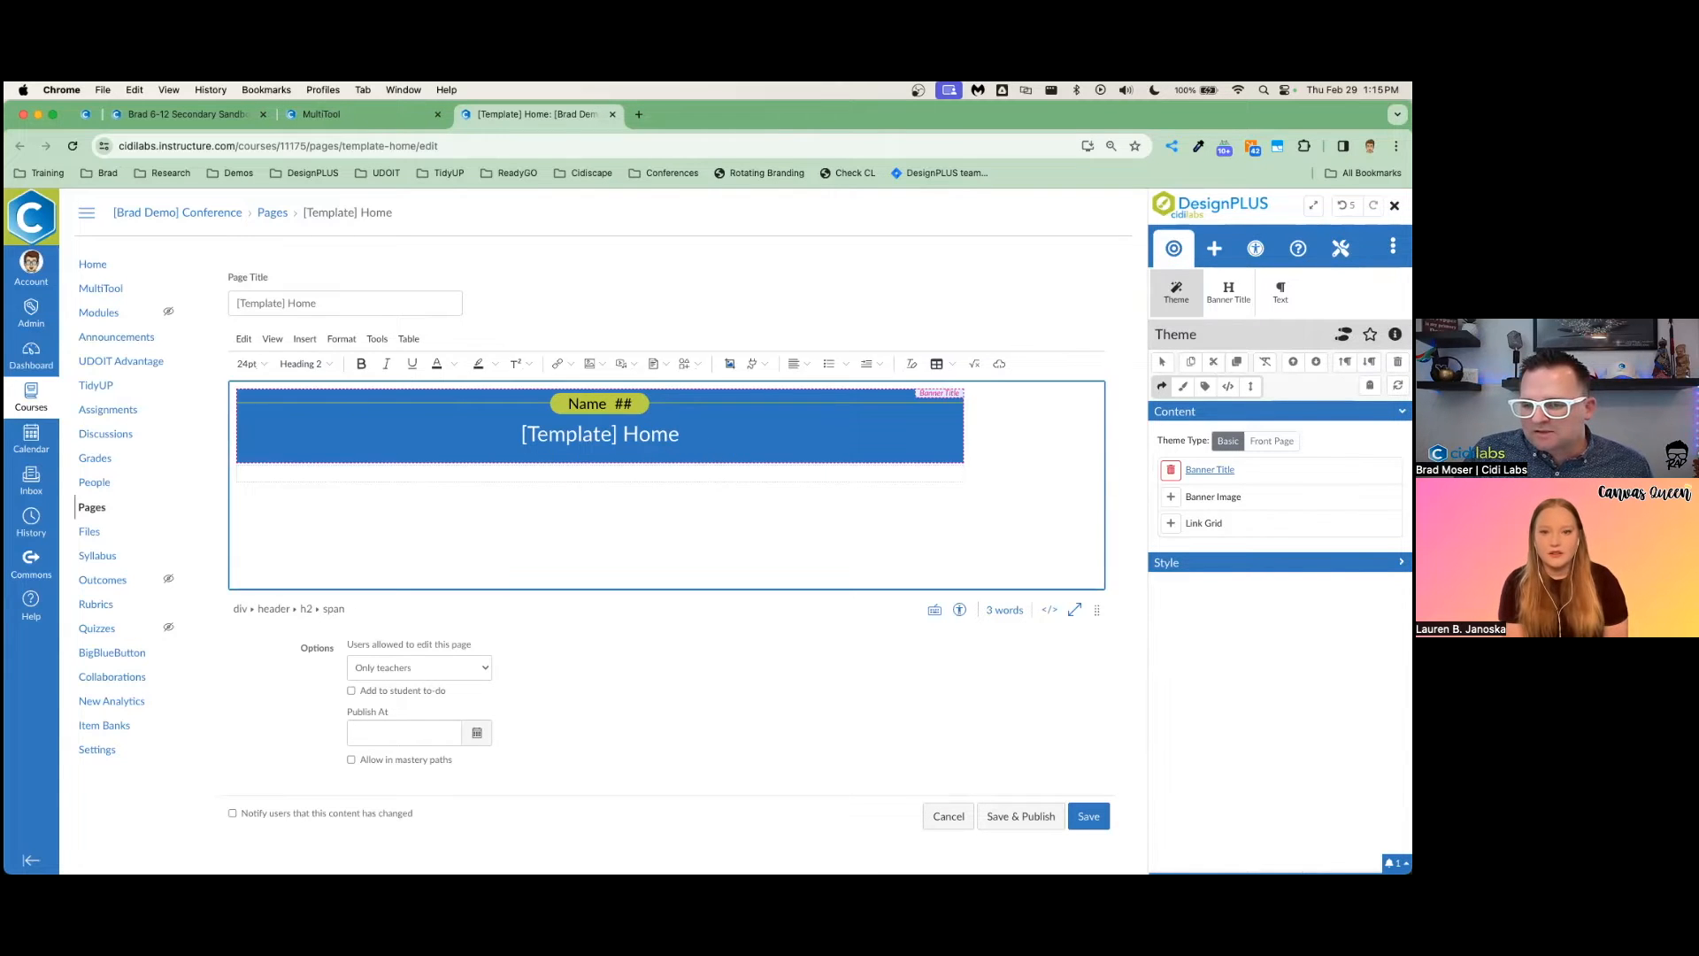
Add a Banner Image and a Link Grid to the theme and check both in the page content
{"action": "left_click", "coordinate": [1170, 496]}
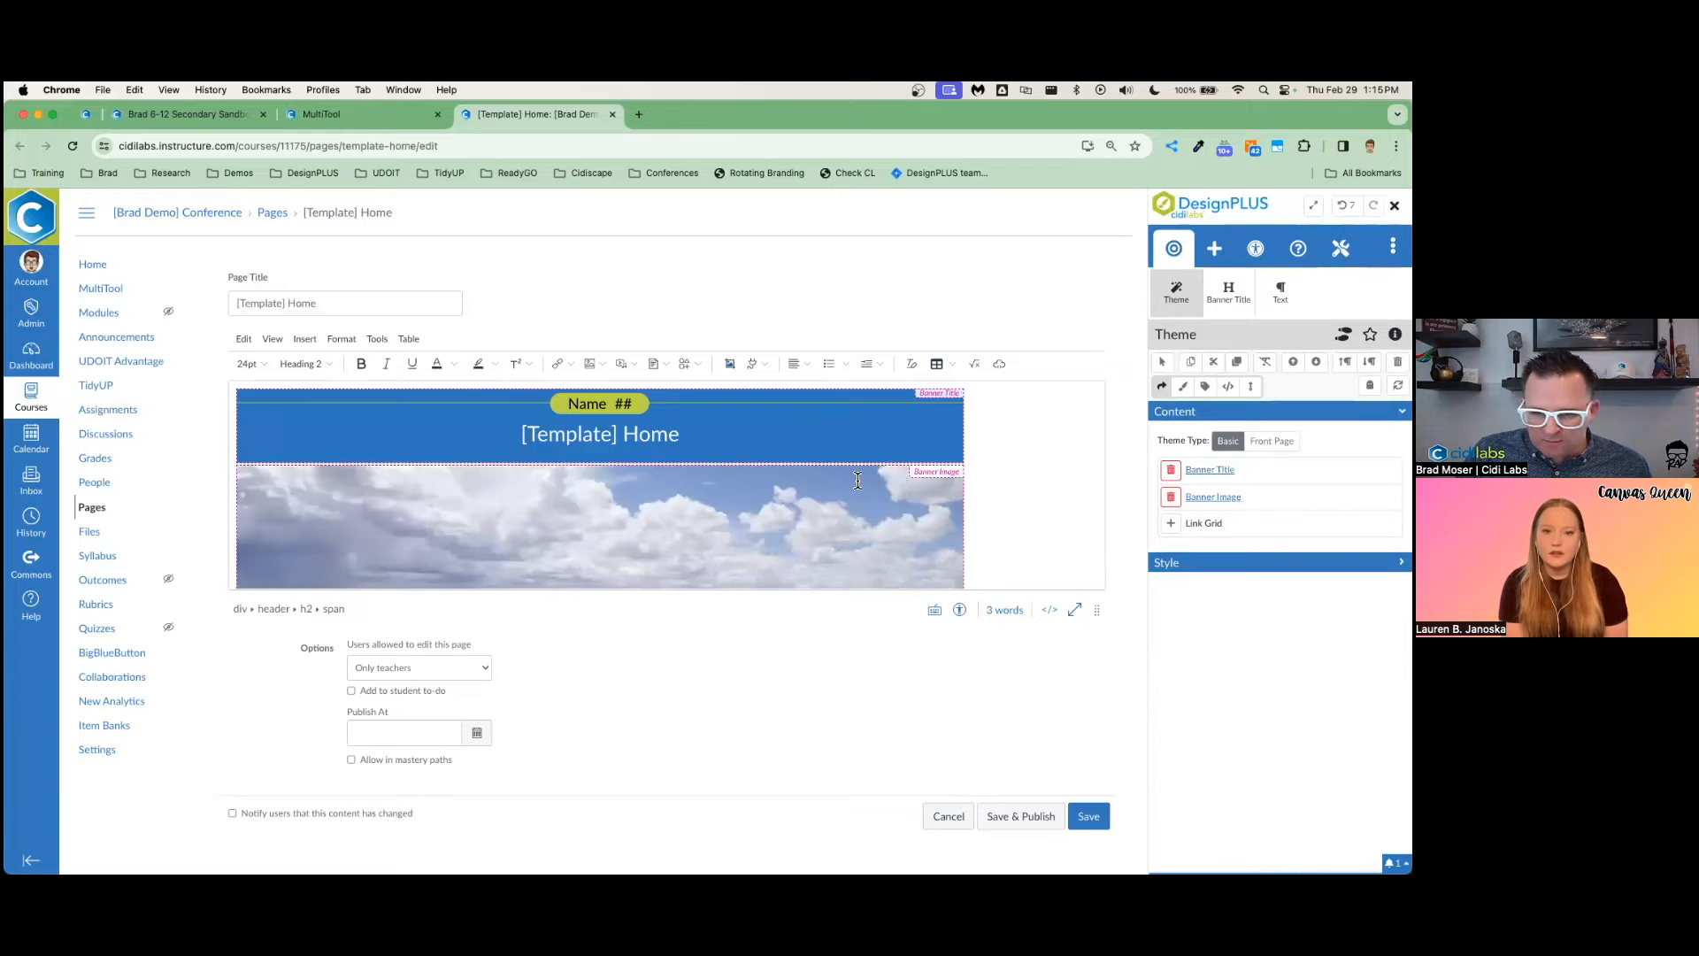
{"action": "scroll", "coordinate": [857, 481], "scroll_direction": "down", "scroll_amount": 3}
{"action": "scroll", "coordinate": [857, 481], "scroll_direction": "up", "scroll_amount": 1}
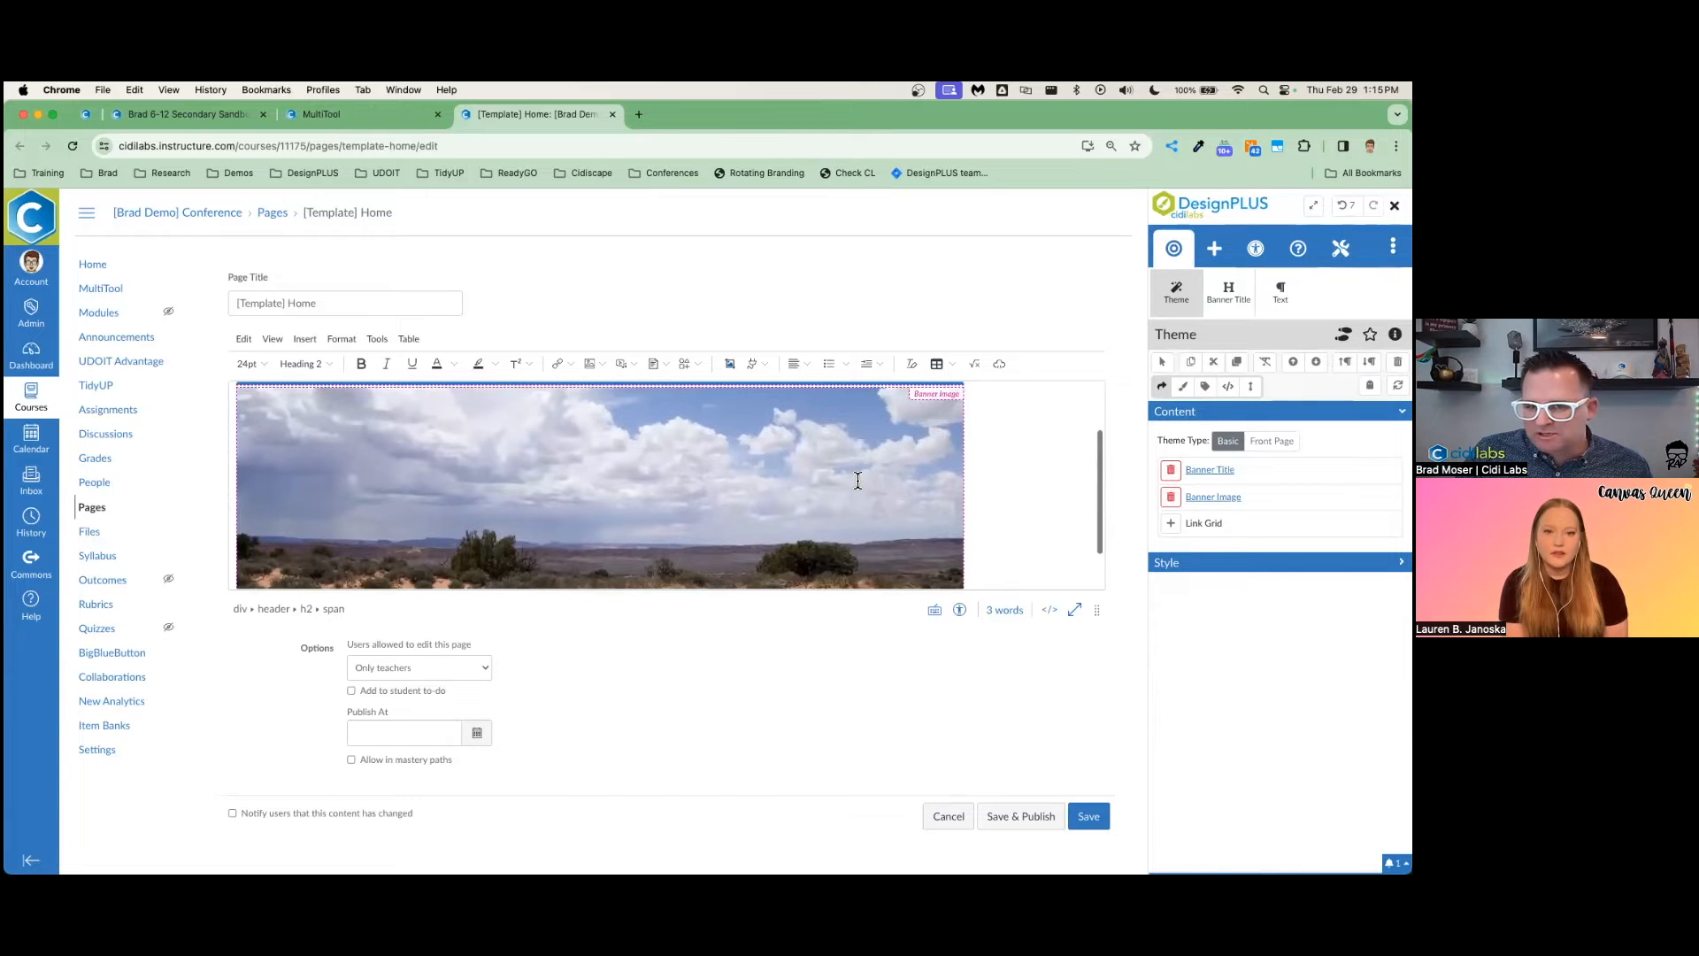
{"action": "scroll", "coordinate": [857, 481], "scroll_direction": "up", "scroll_amount": 2}
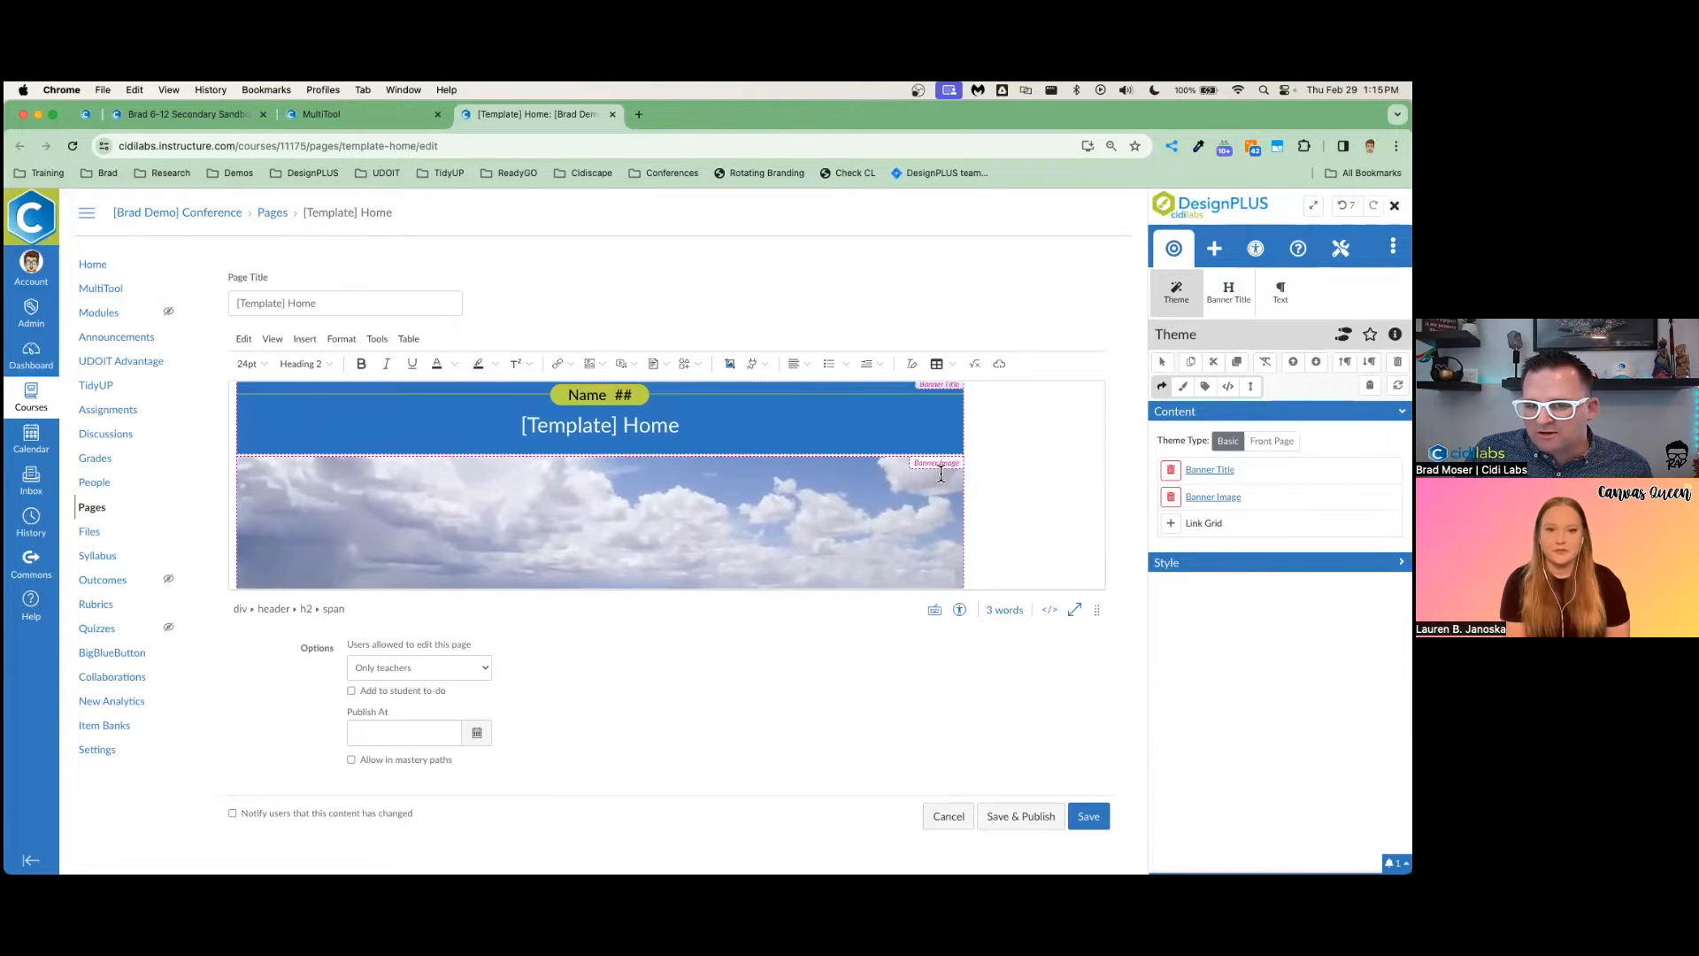
{"action": "scroll", "coordinate": [941, 475], "scroll_direction": "up", "scroll_amount": 1}
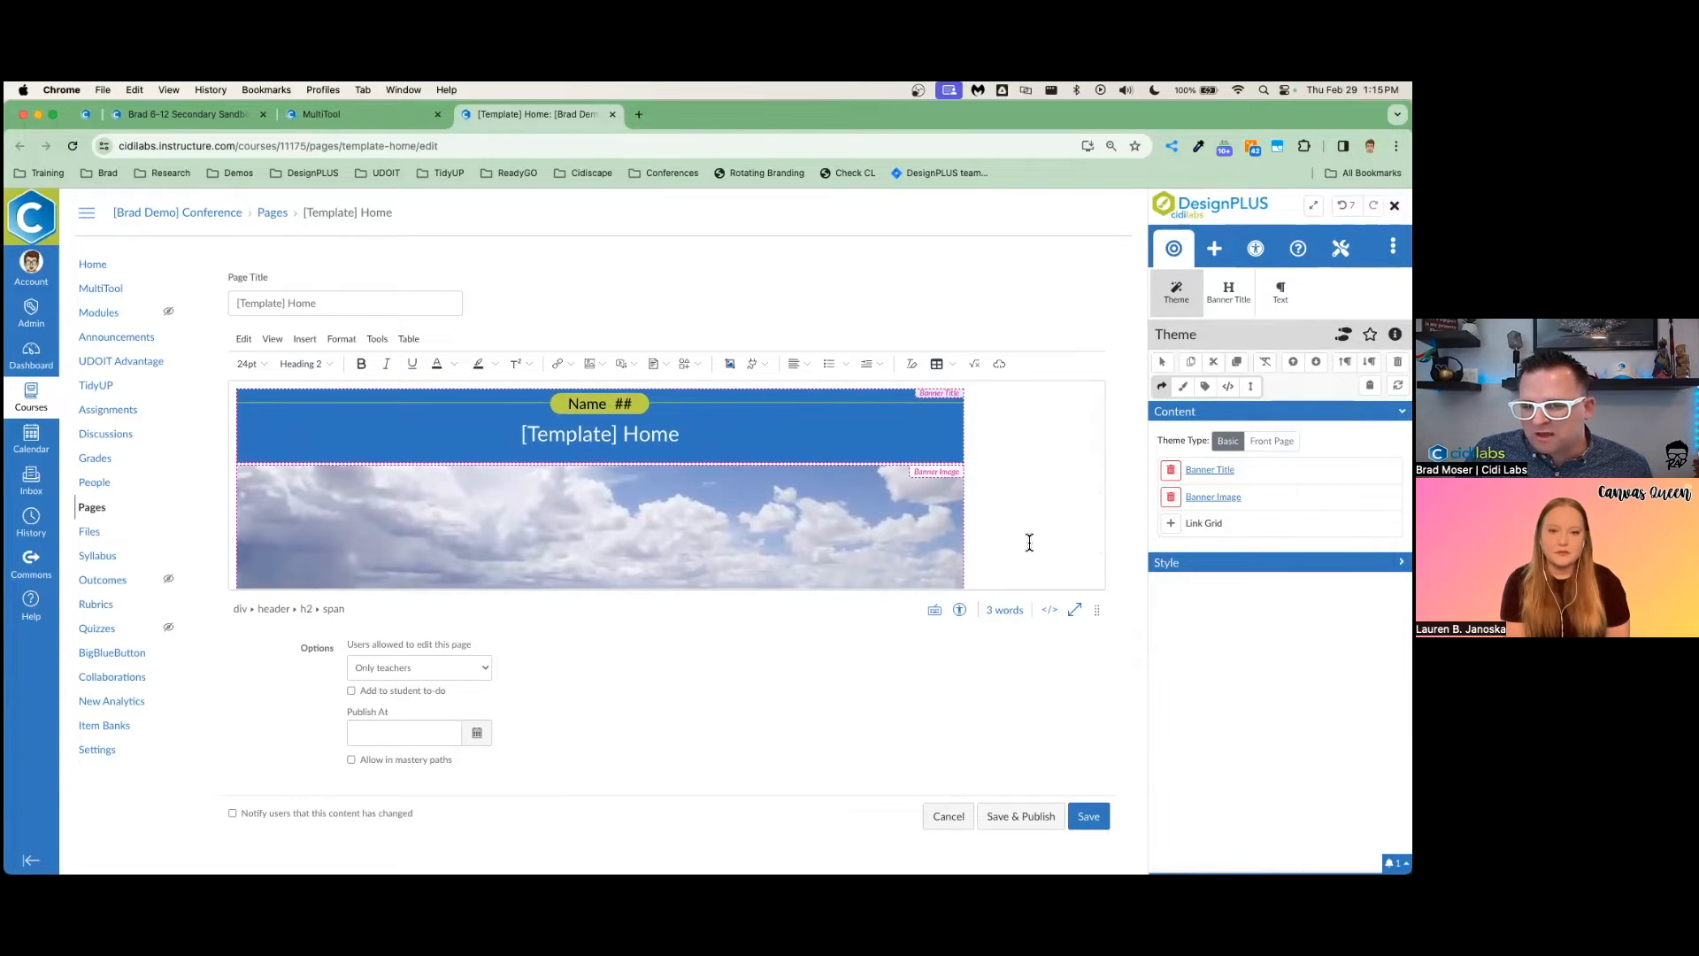
{"action": "left_click", "coordinate": [1171, 523]}
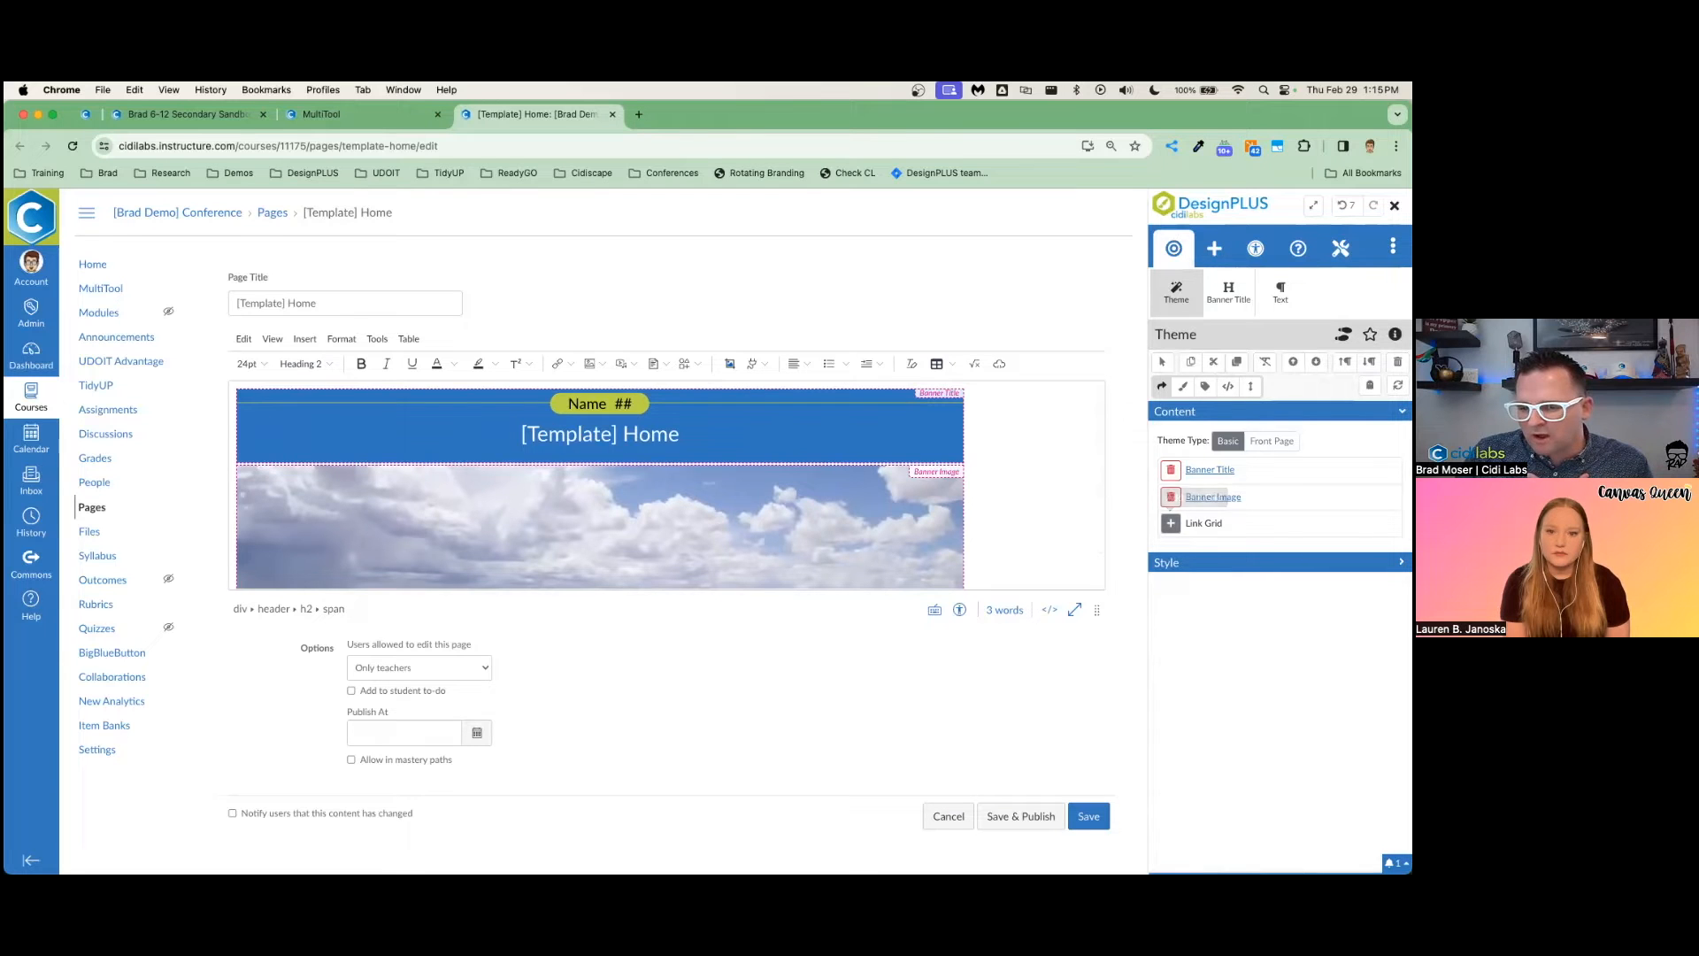
{"action": "scroll", "coordinate": [1102, 516], "scroll_direction": "down", "scroll_amount": 2}
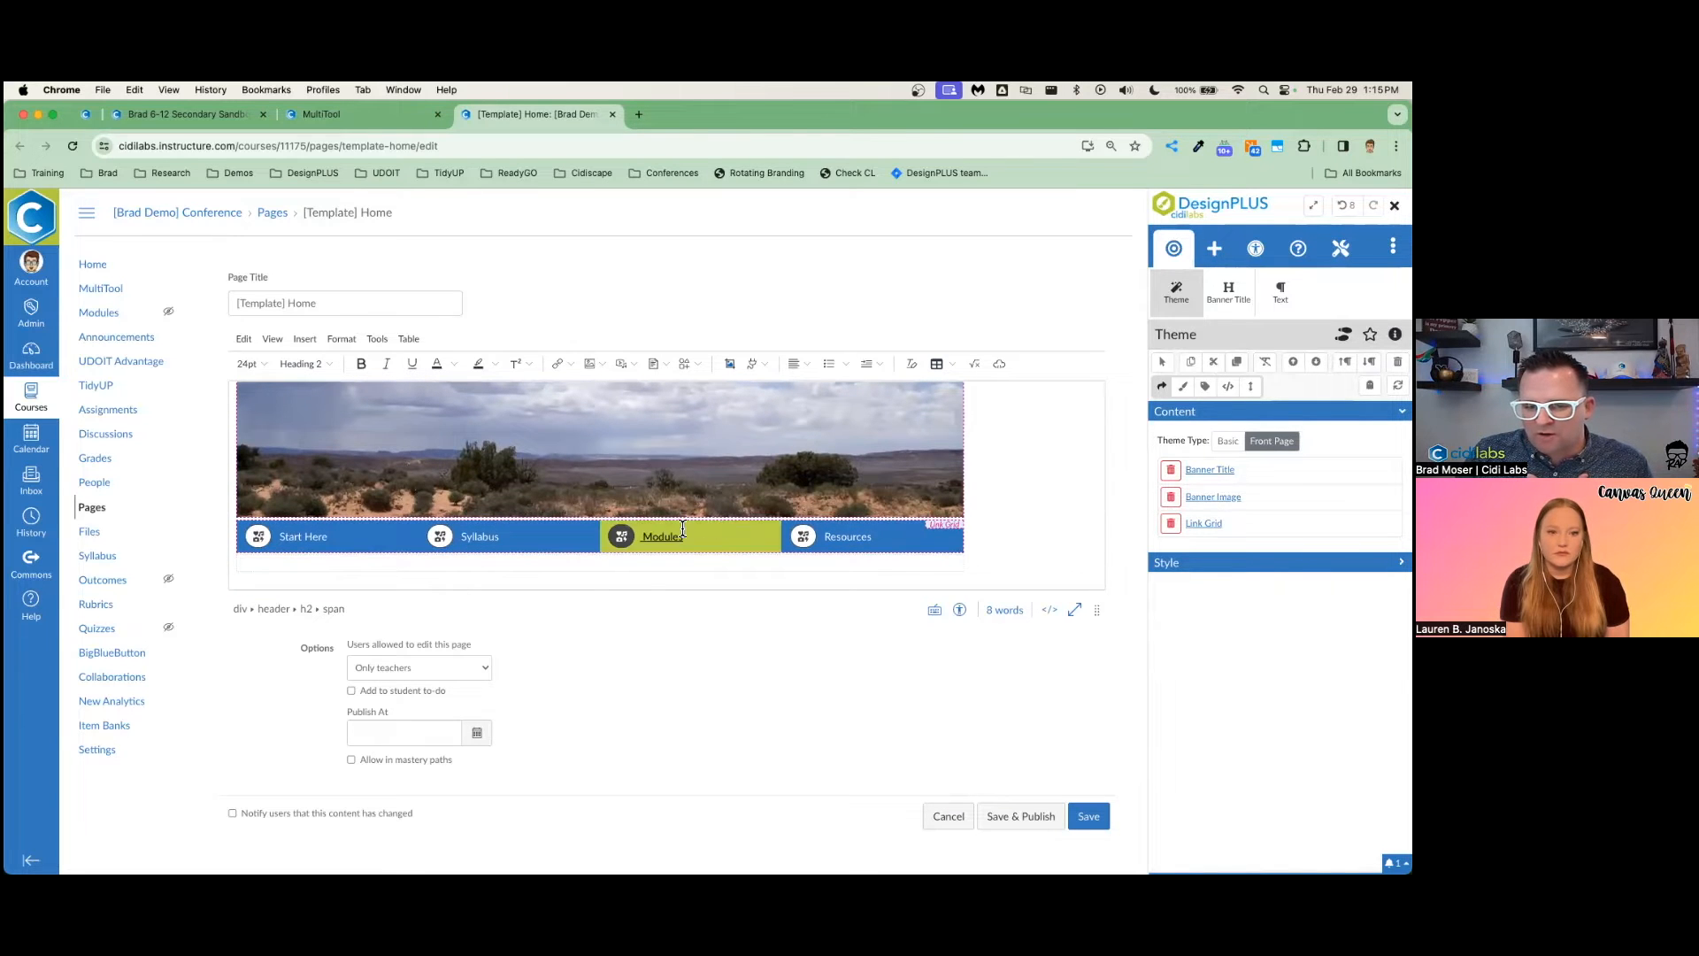
{"action": "scroll", "coordinate": [894, 527], "scroll_direction": "up", "scroll_amount": 3}
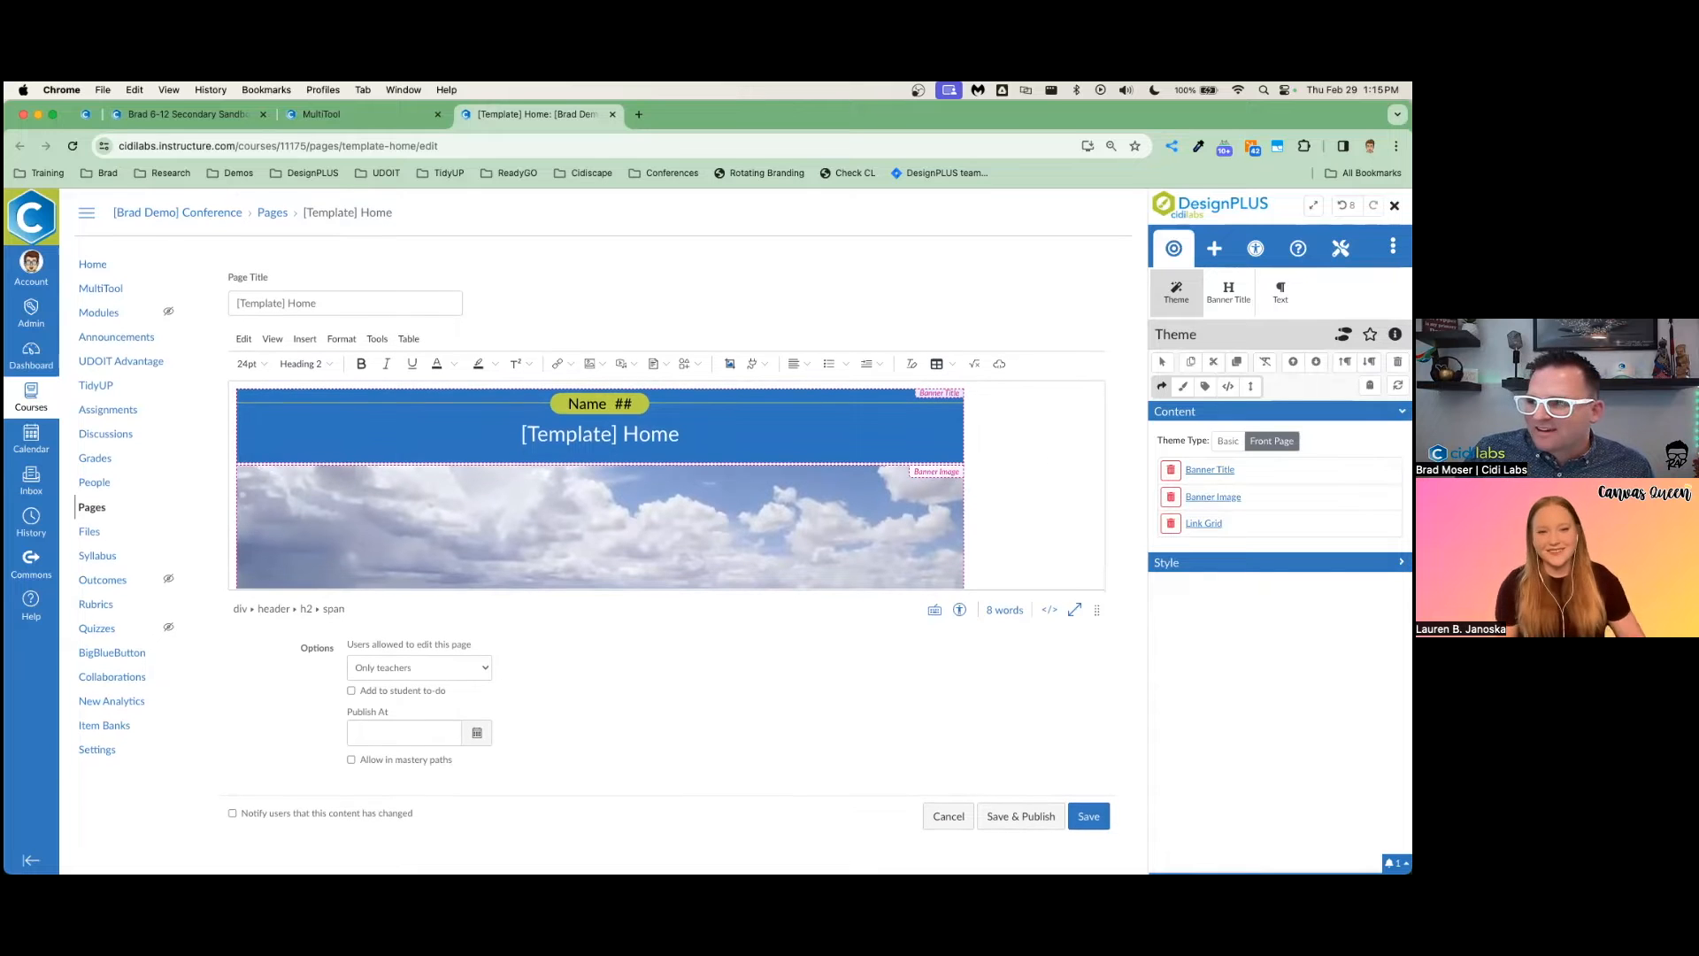
Enlarge the editing area and expand it to full screen alongside the DesignPLUS sidebar
{"action": "left_click_drag", "start_coordinate": [1099, 607], "coordinate": [1110, 659]}
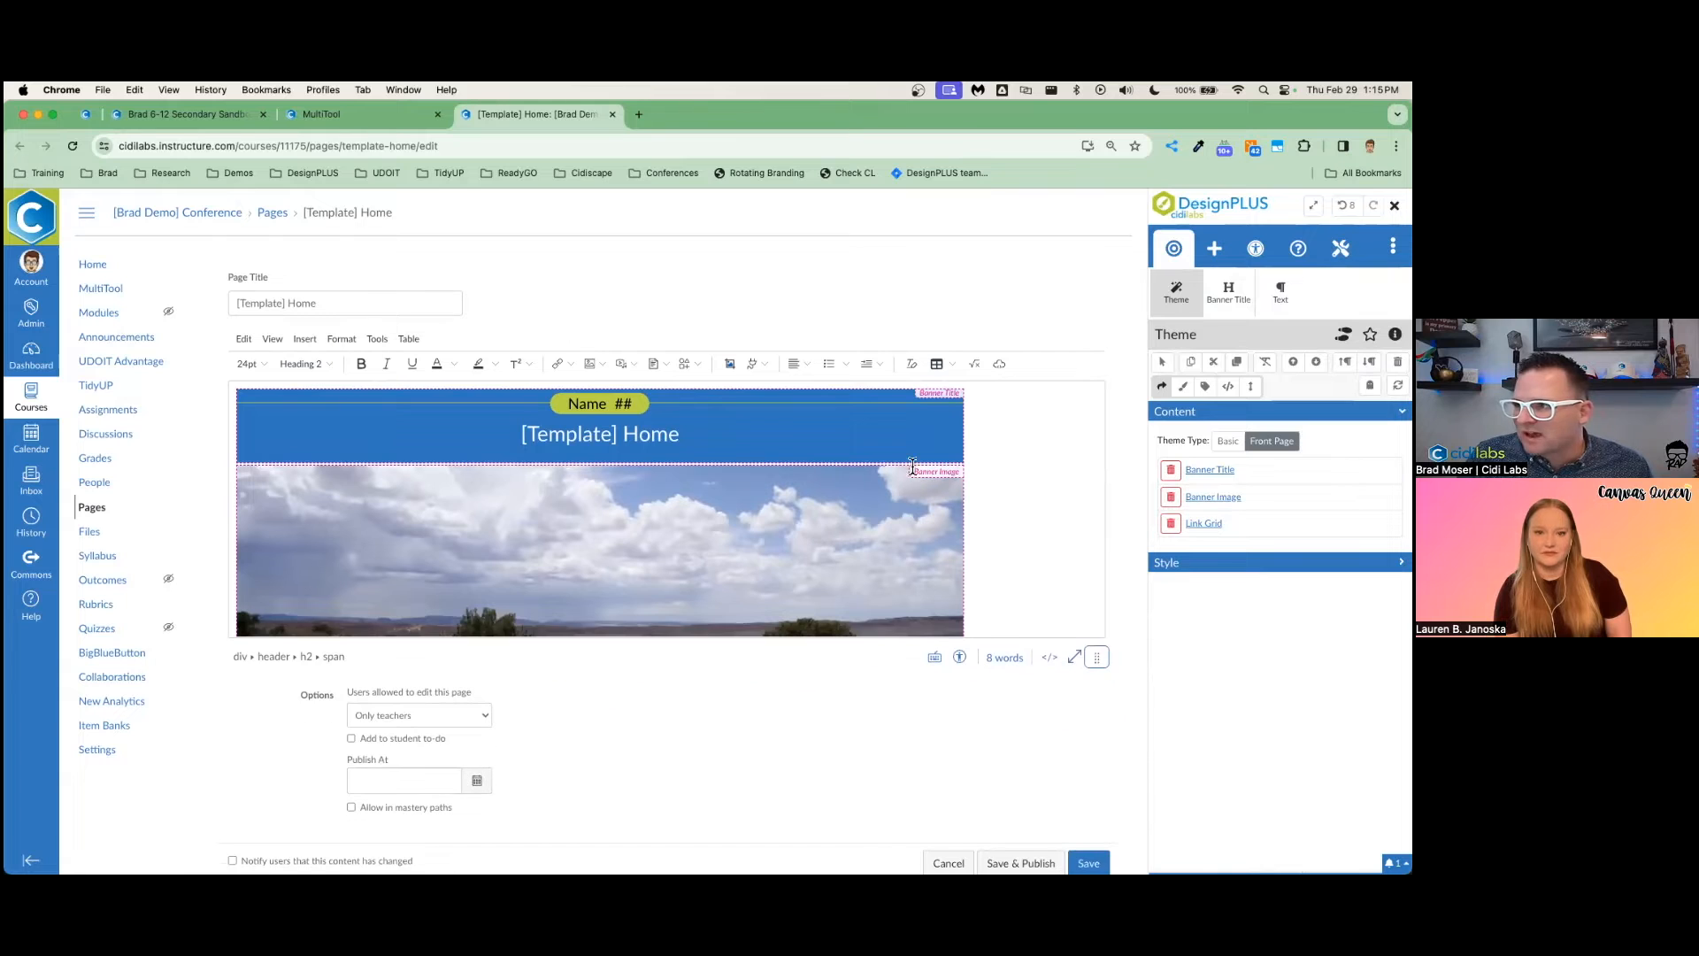
{"action": "scroll", "coordinate": [913, 466], "scroll_direction": "down", "scroll_amount": 2}
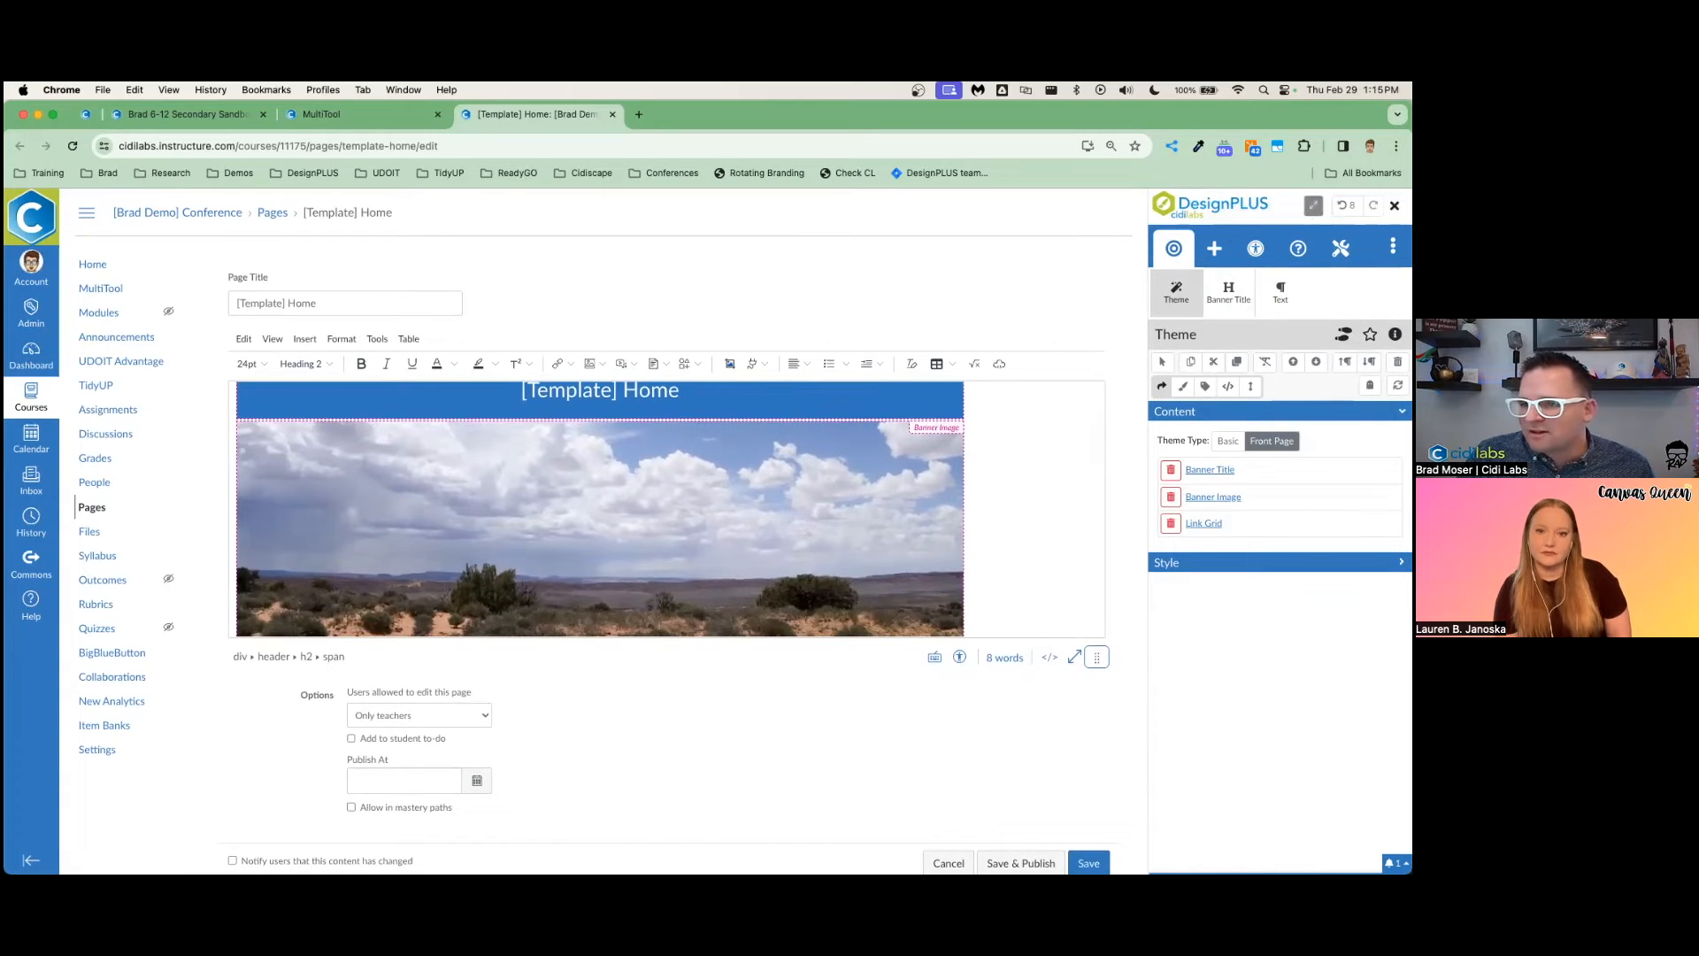
{"action": "left_click", "coordinate": [1313, 205]}
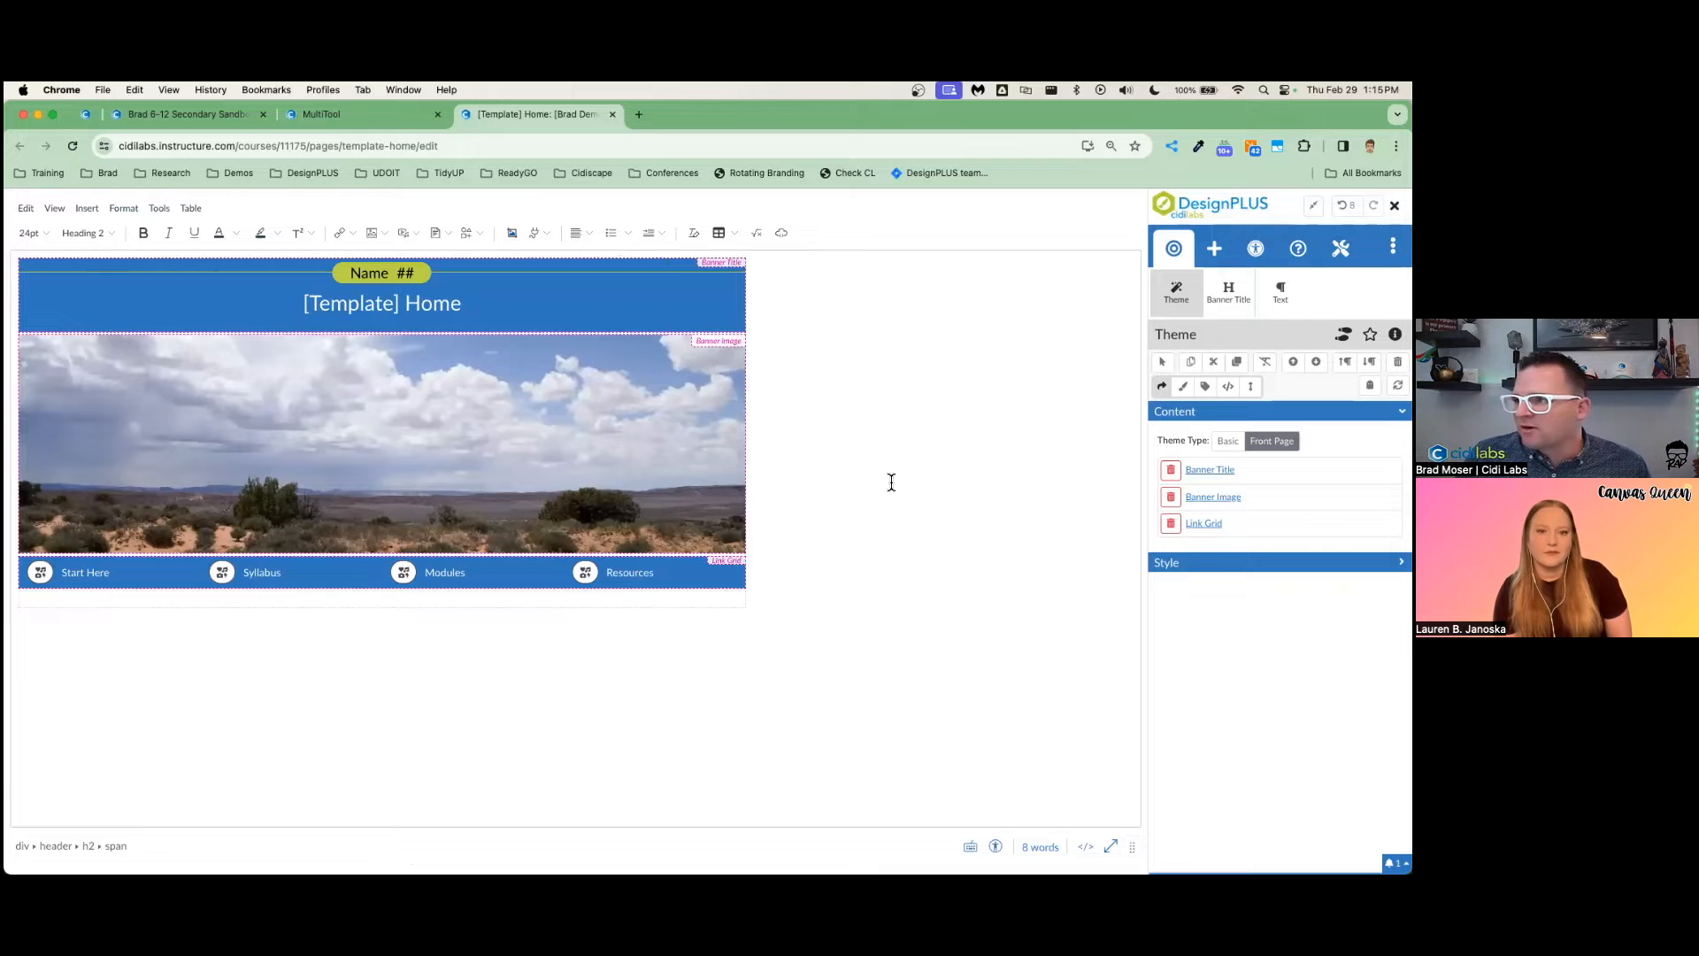
Apply the Circle Left 2 style from the Legacy Themes to the page's theme
{"action": "left_click", "coordinate": [992, 477]}
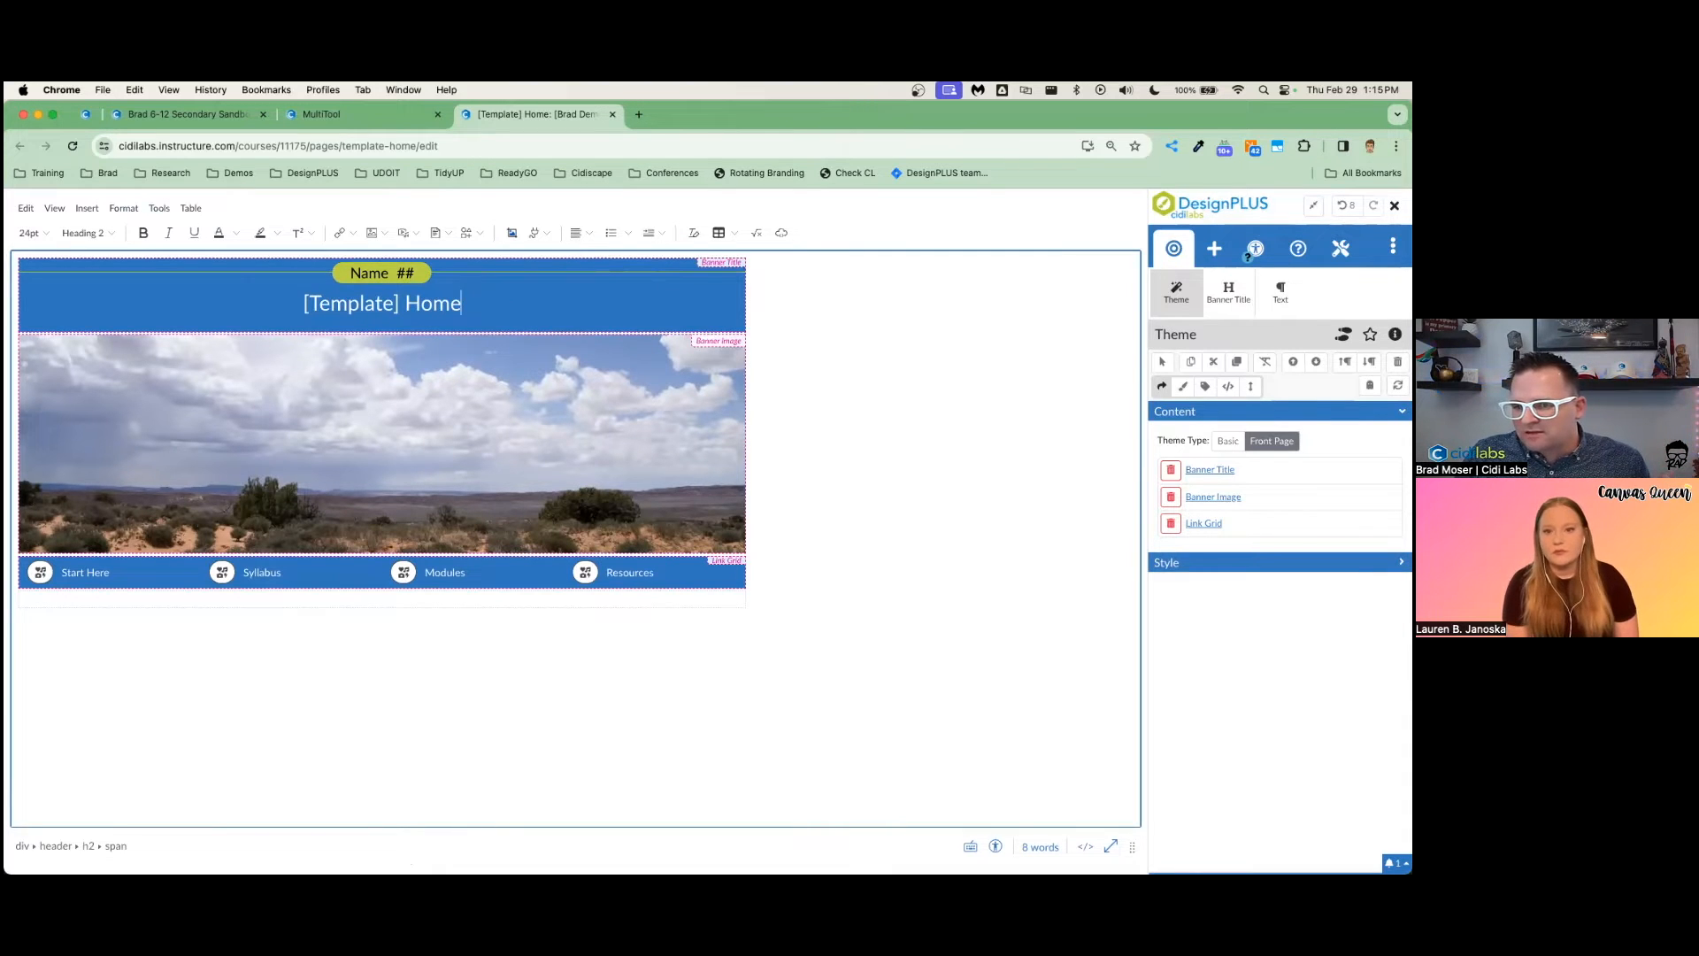
{"action": "left_click", "coordinate": [1274, 563]}
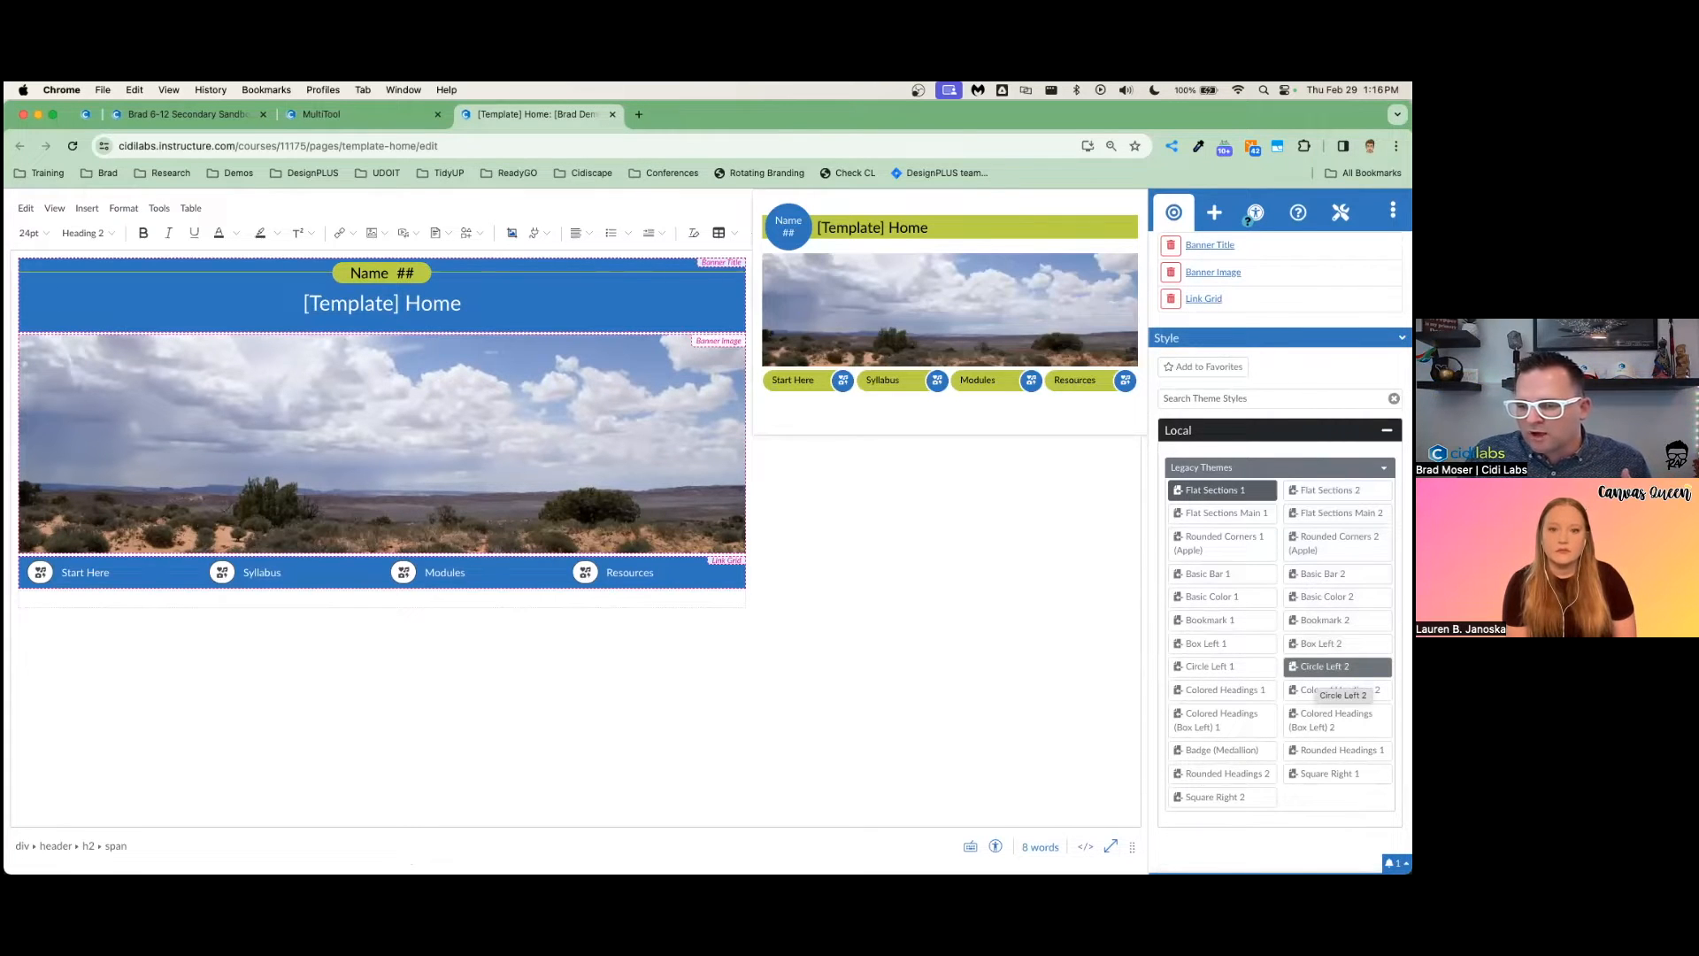
{"action": "left_click", "coordinate": [1325, 670]}
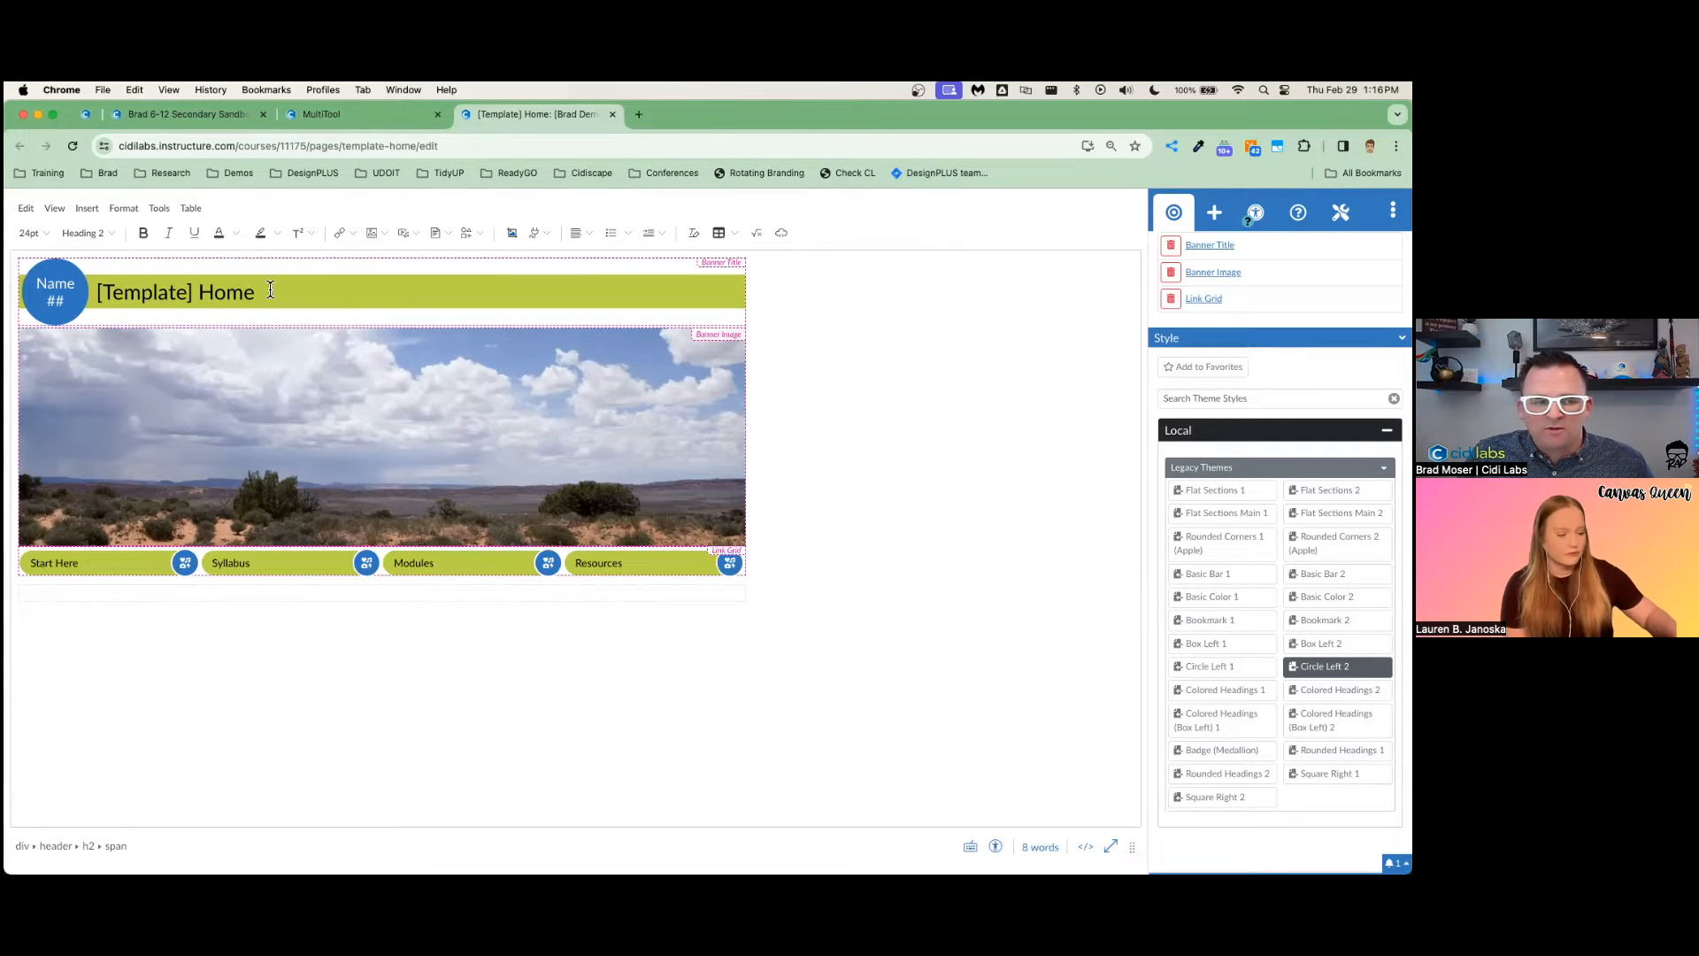
Switch back to the secondary sandbox course's home page and examine its banner and link grid for comparison
{"action": "left_click", "coordinate": [209, 117]}
{"action": "scroll", "coordinate": [655, 362], "scroll_direction": "down", "scroll_amount": 1}
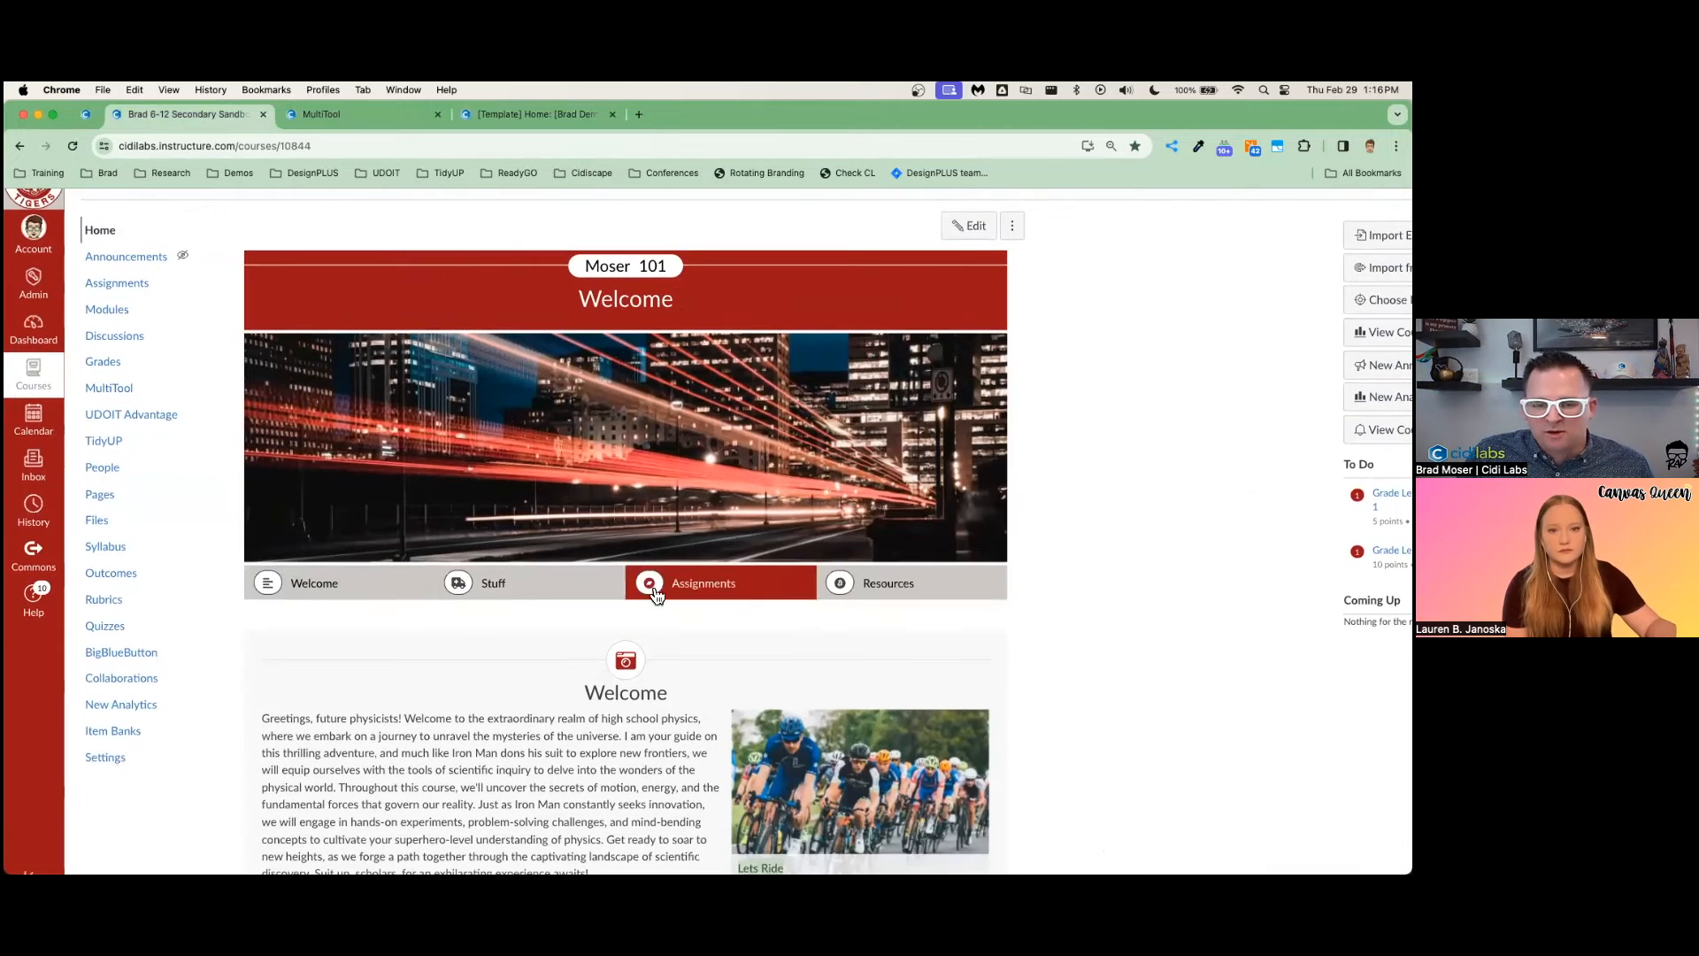
Recheck the sandbox home page for comparison, then add a Content Block below the link grid on the Home template page
{"action": "left_click", "coordinate": [558, 117]}
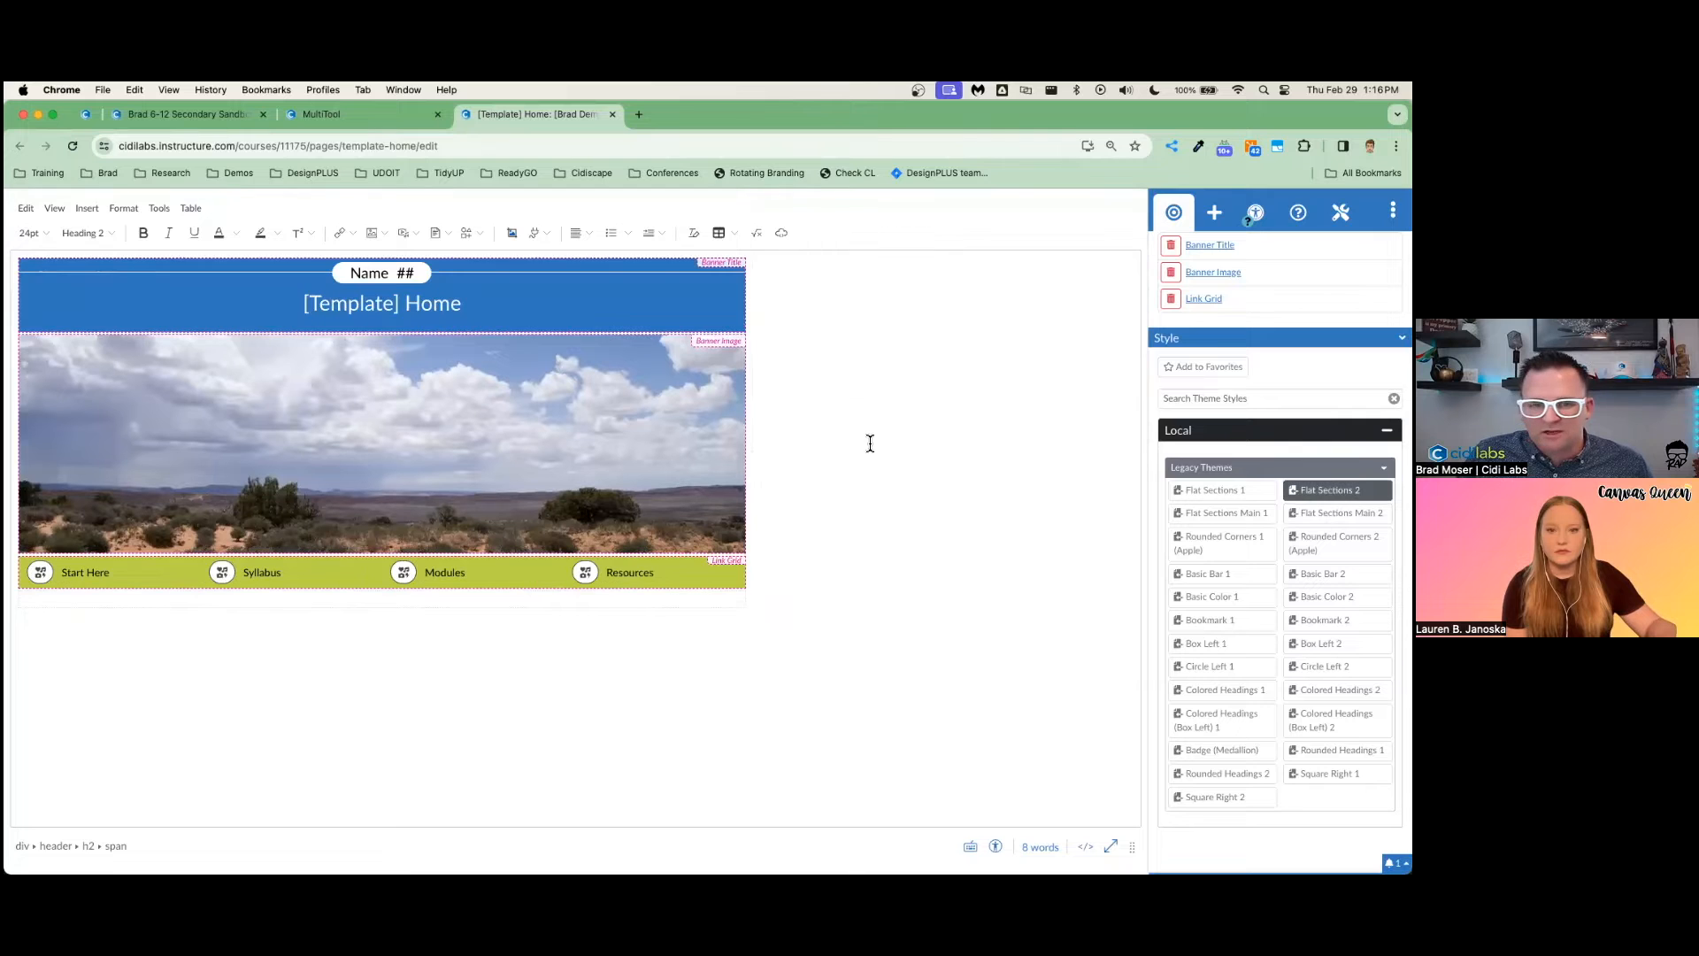
{"action": "left_click", "coordinate": [183, 111]}
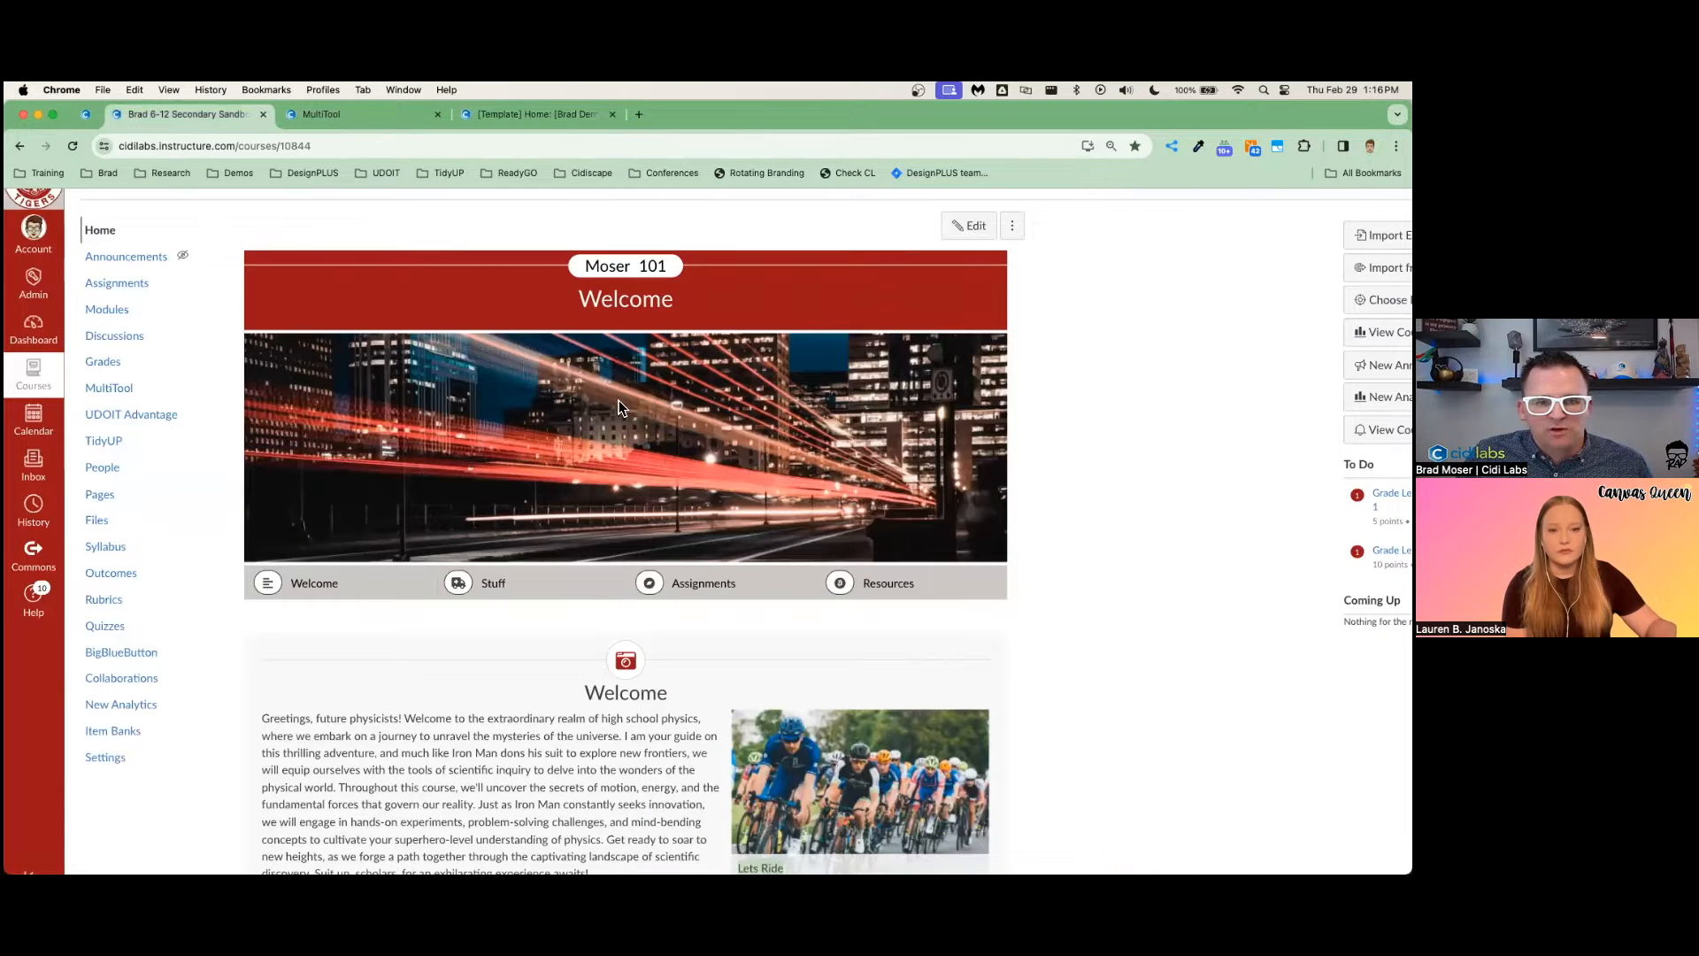
{"action": "left_click", "coordinate": [550, 114]}
{"action": "left_click", "coordinate": [908, 653]}
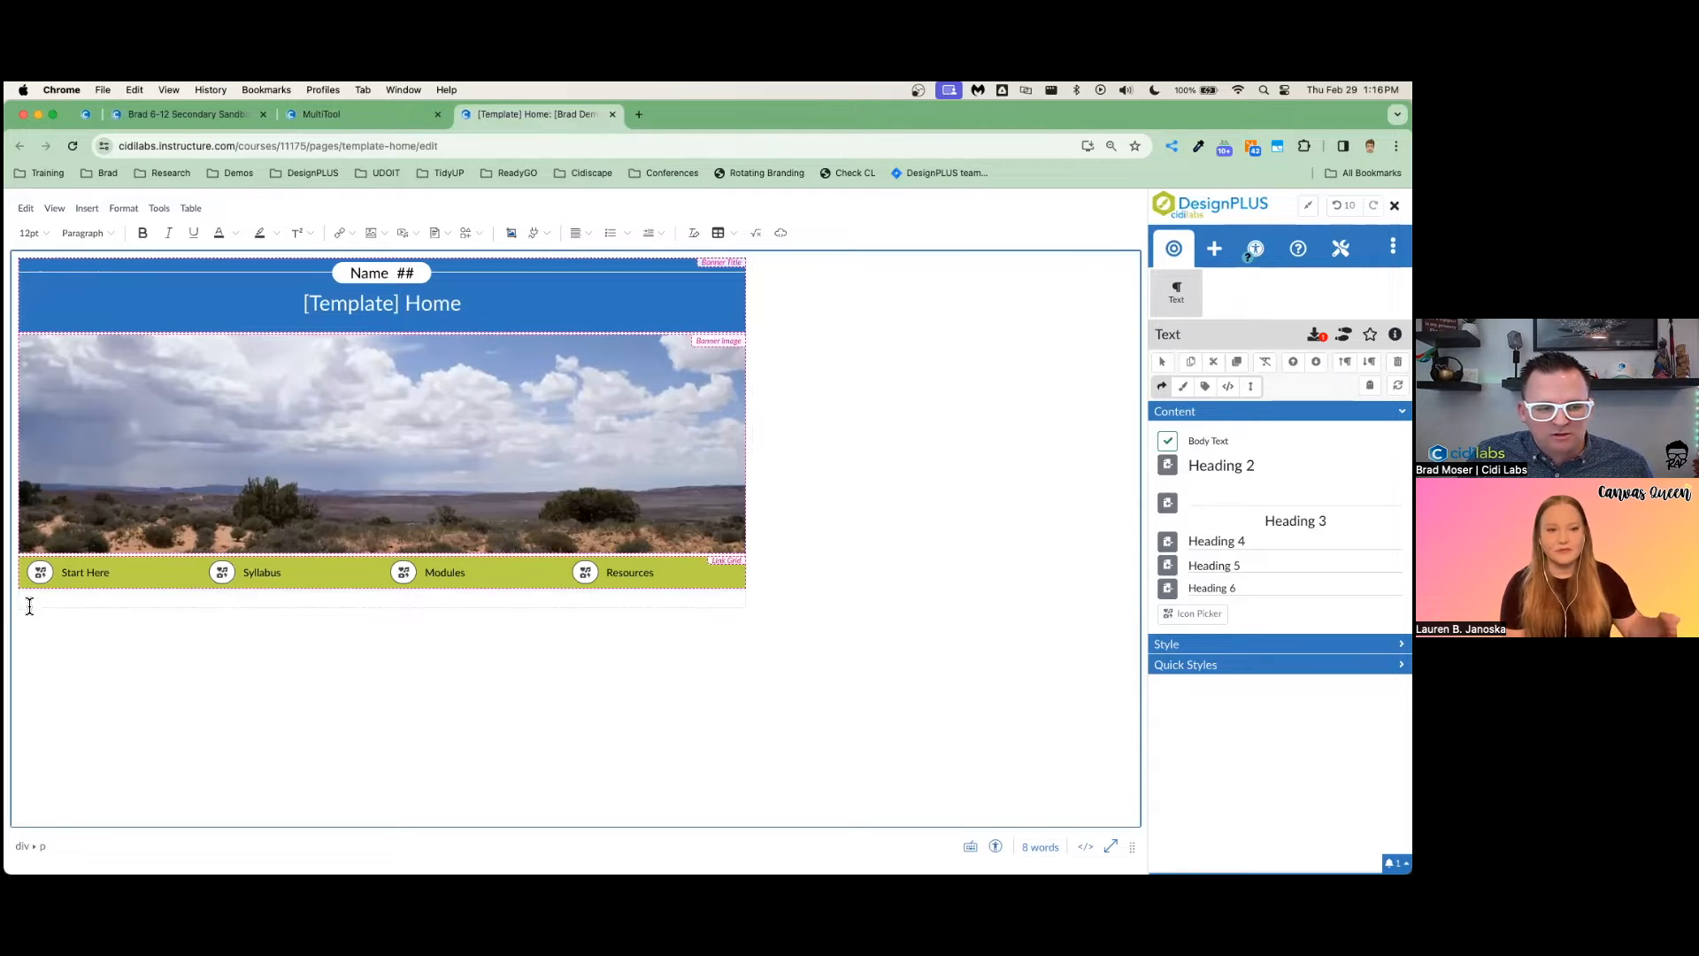
{"action": "left_click", "coordinate": [1214, 248]}
{"action": "left_click", "coordinate": [1185, 321]}
{"action": "type", "text": "content"}
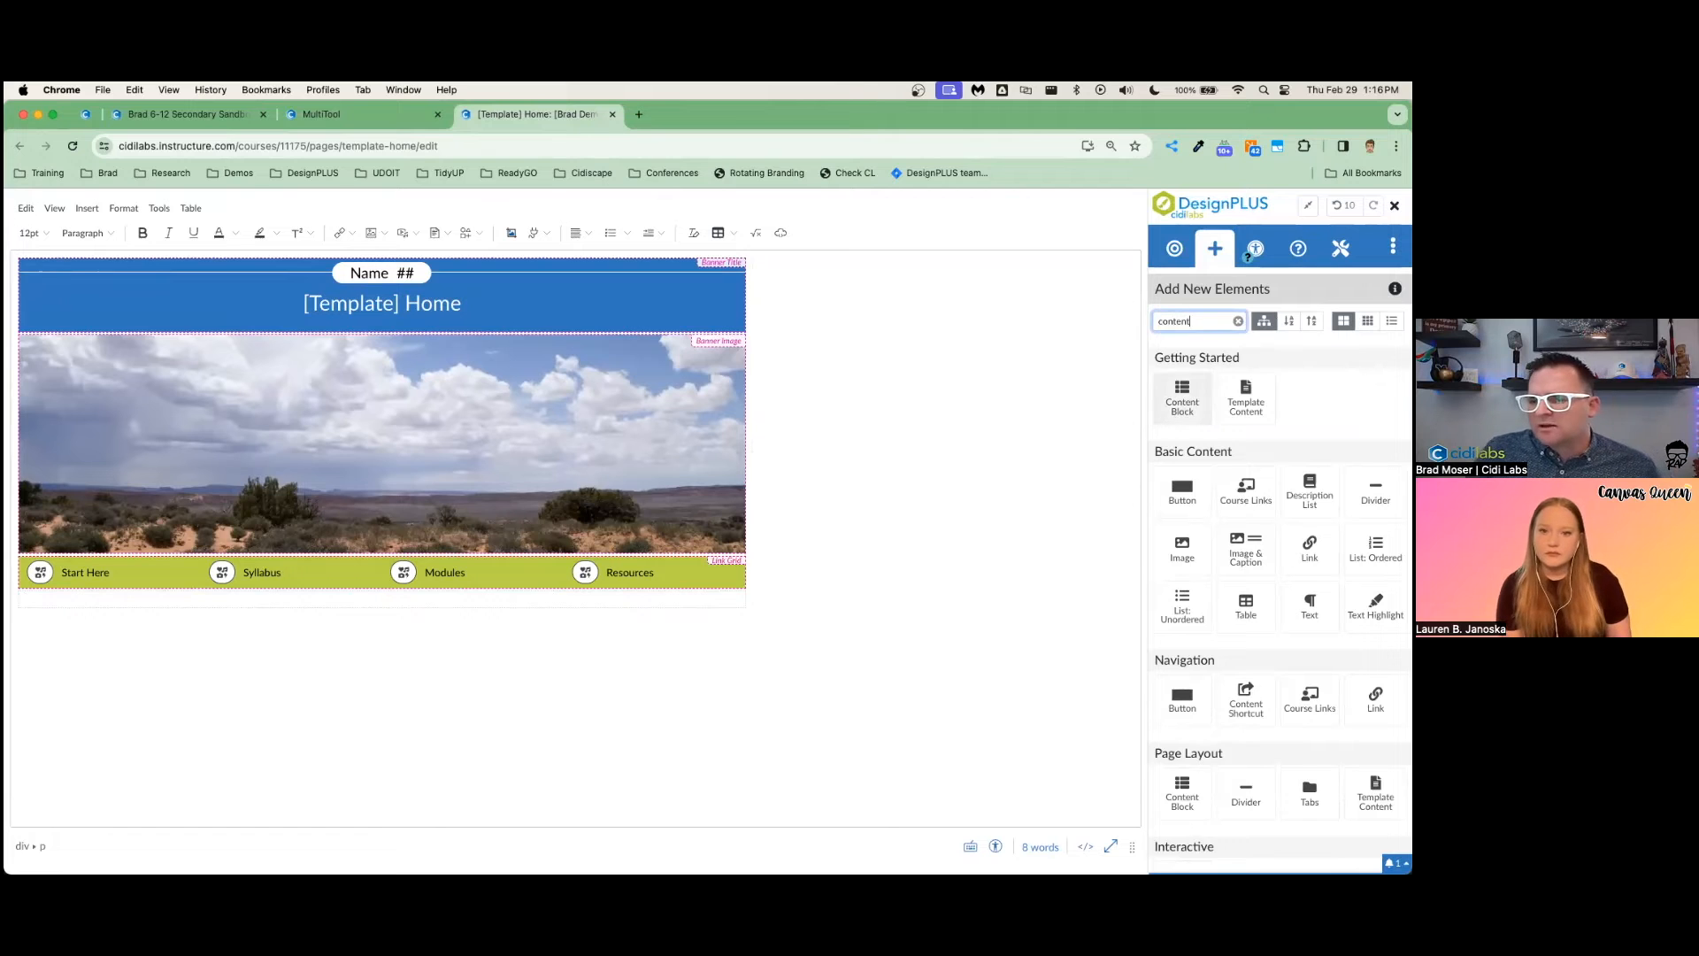
{"action": "left_click", "coordinate": [1182, 399]}
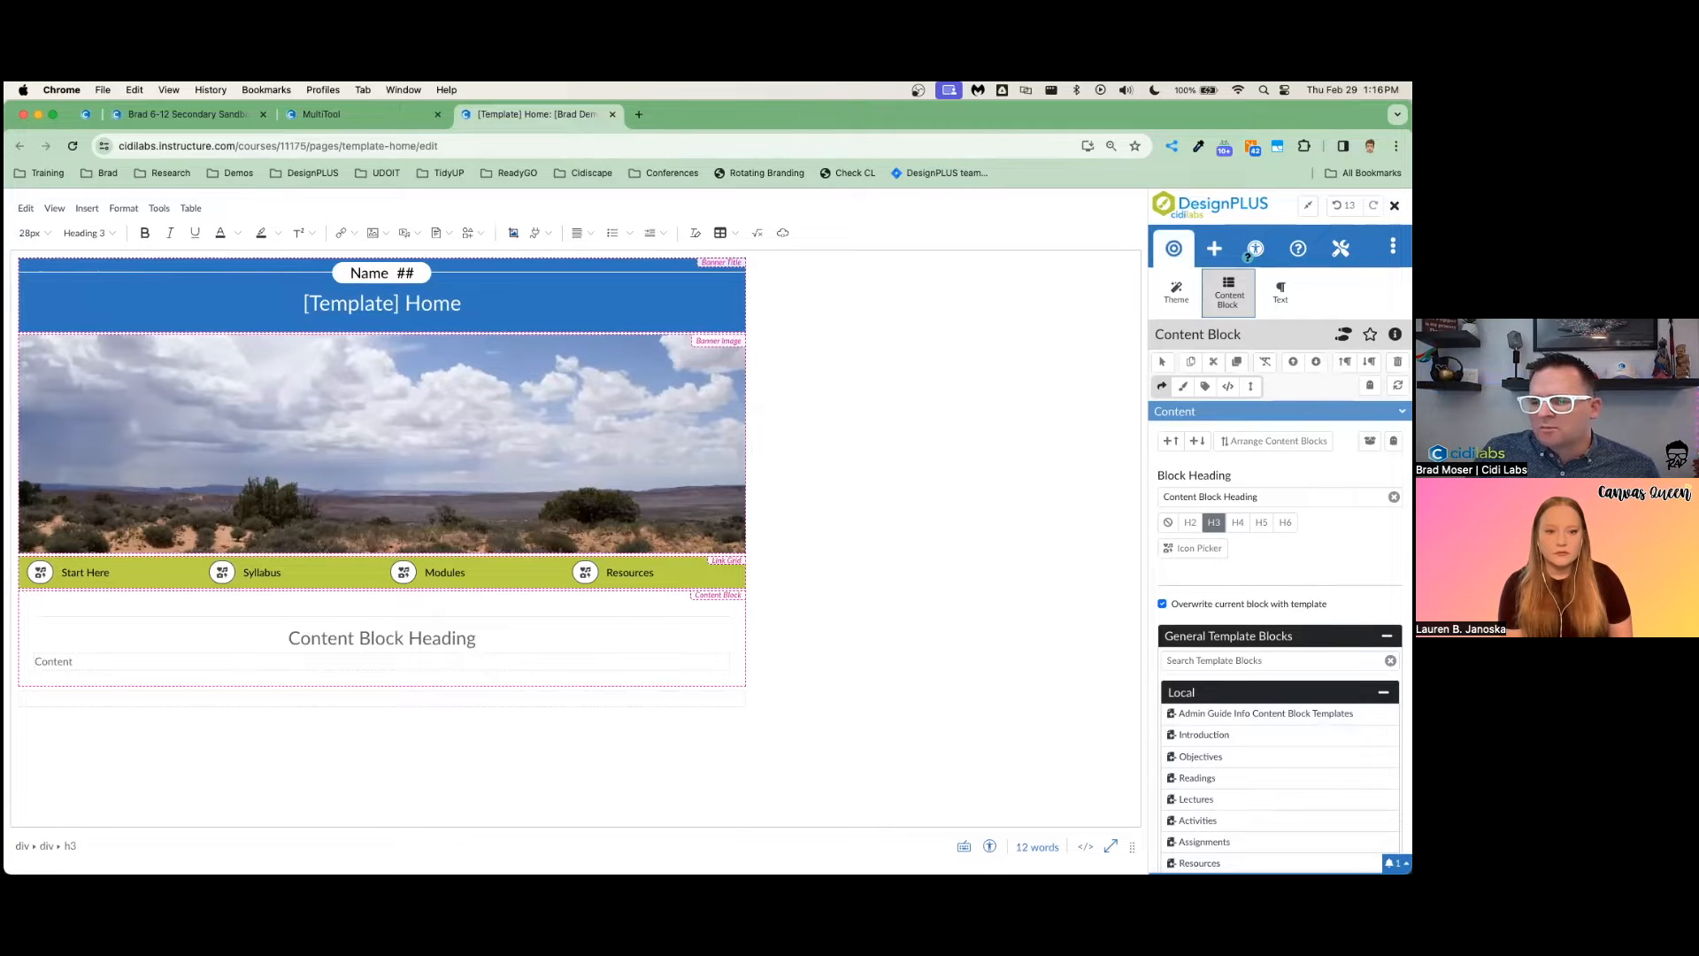
Set the new content block's heading to "Welcome"
{"action": "left_click", "coordinate": [111, 661]}
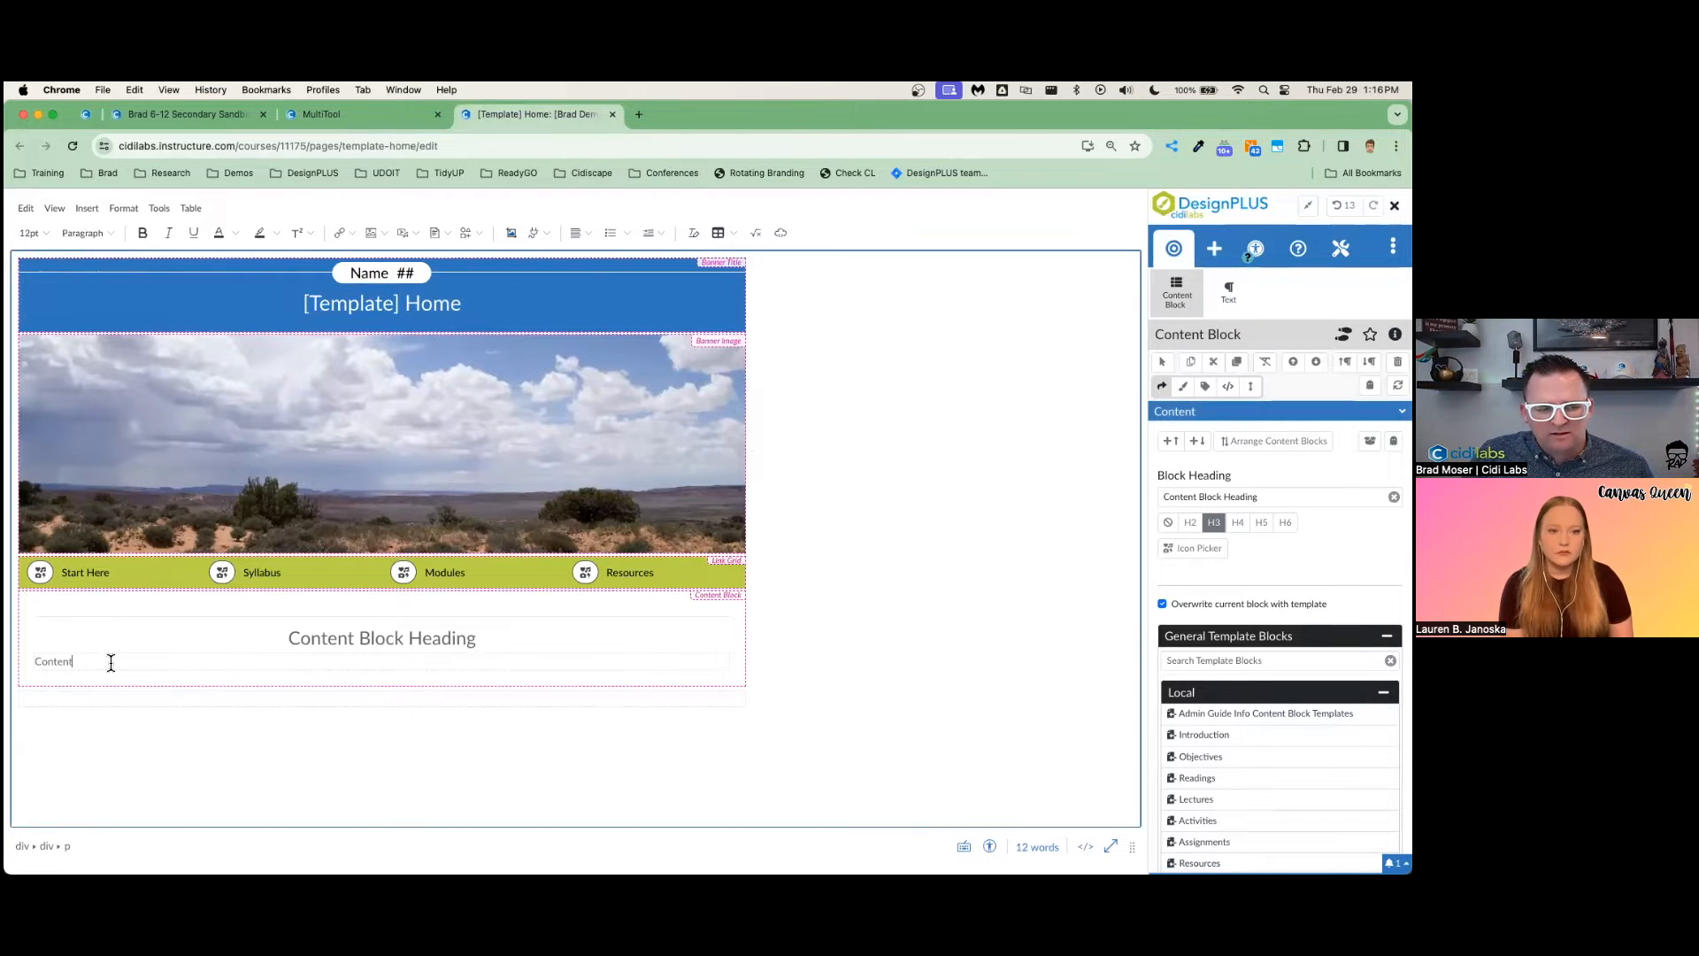
{"action": "scroll", "coordinate": [1279, 531], "scroll_direction": "down", "scroll_amount": 1}
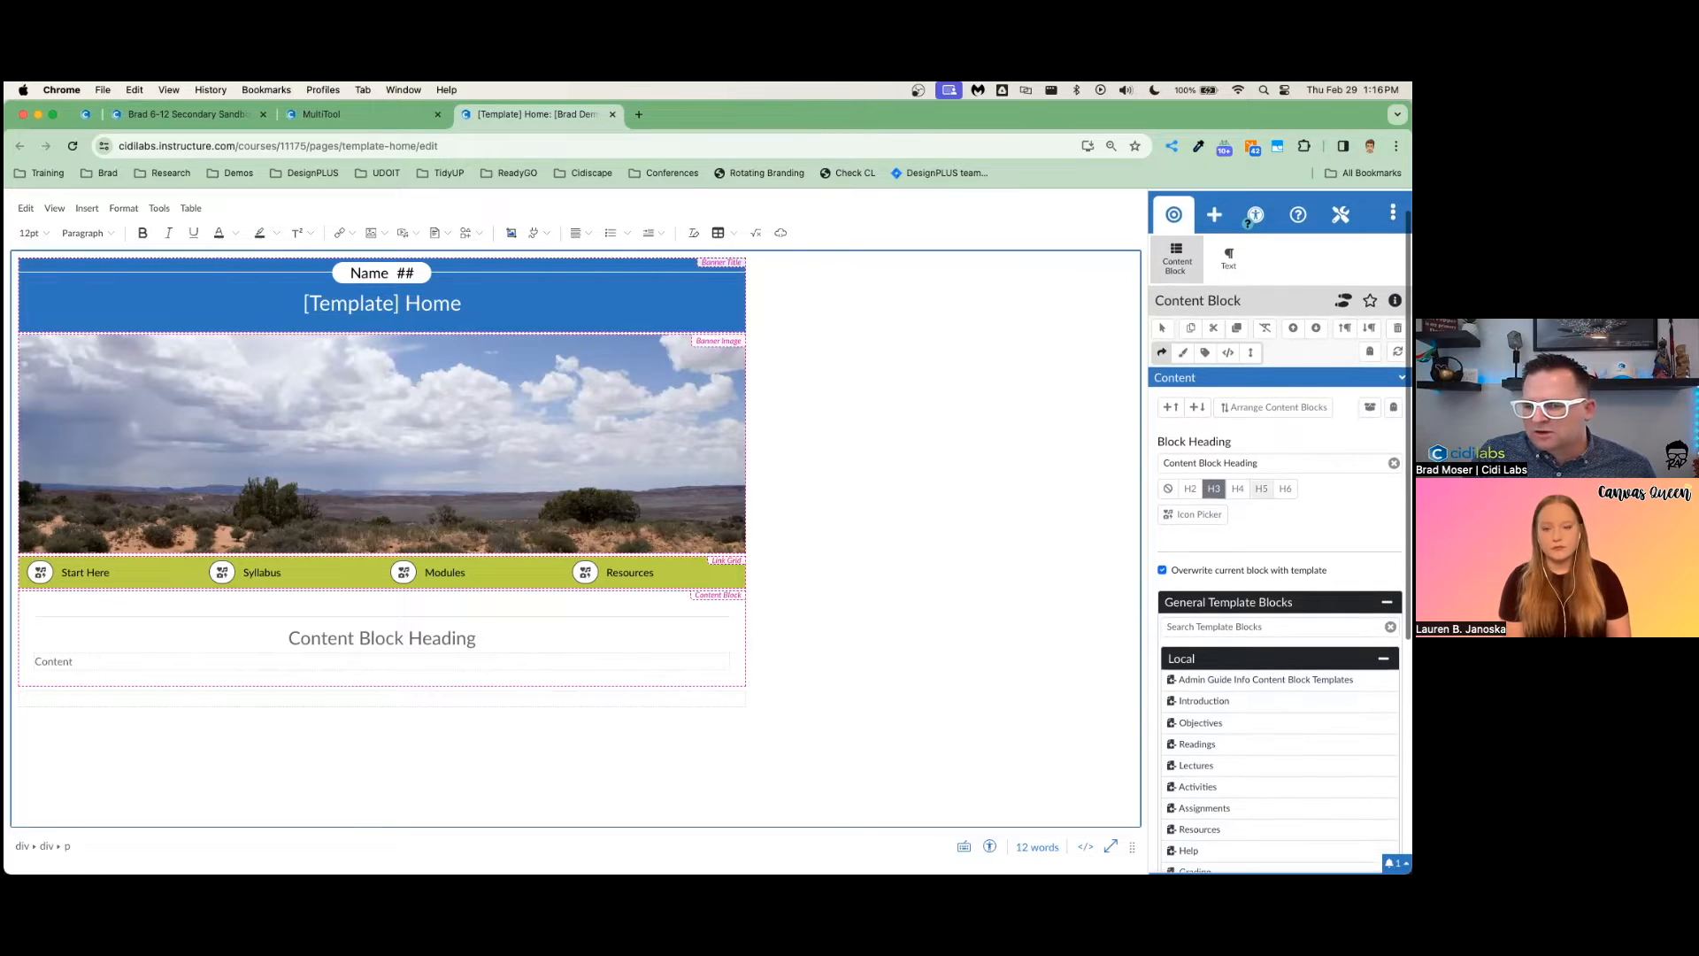
{"action": "left_click", "coordinate": [1239, 463]}
{"action": "type", "text": "W"}
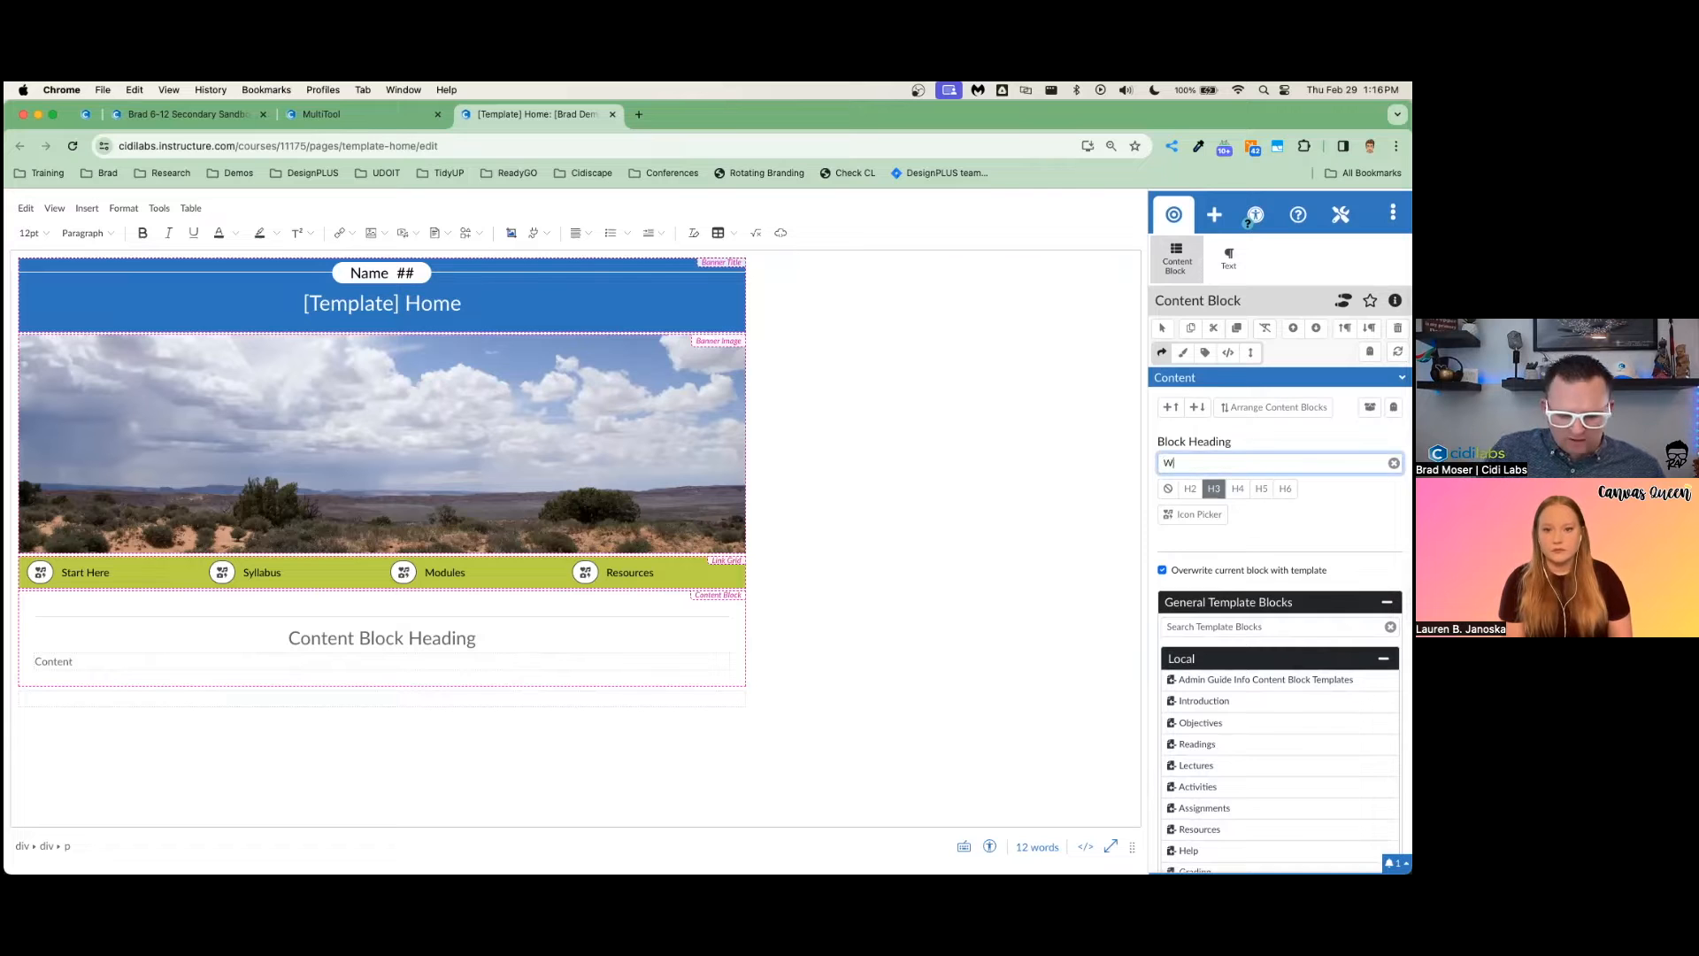
{"action": "type", "text": "elcome"}
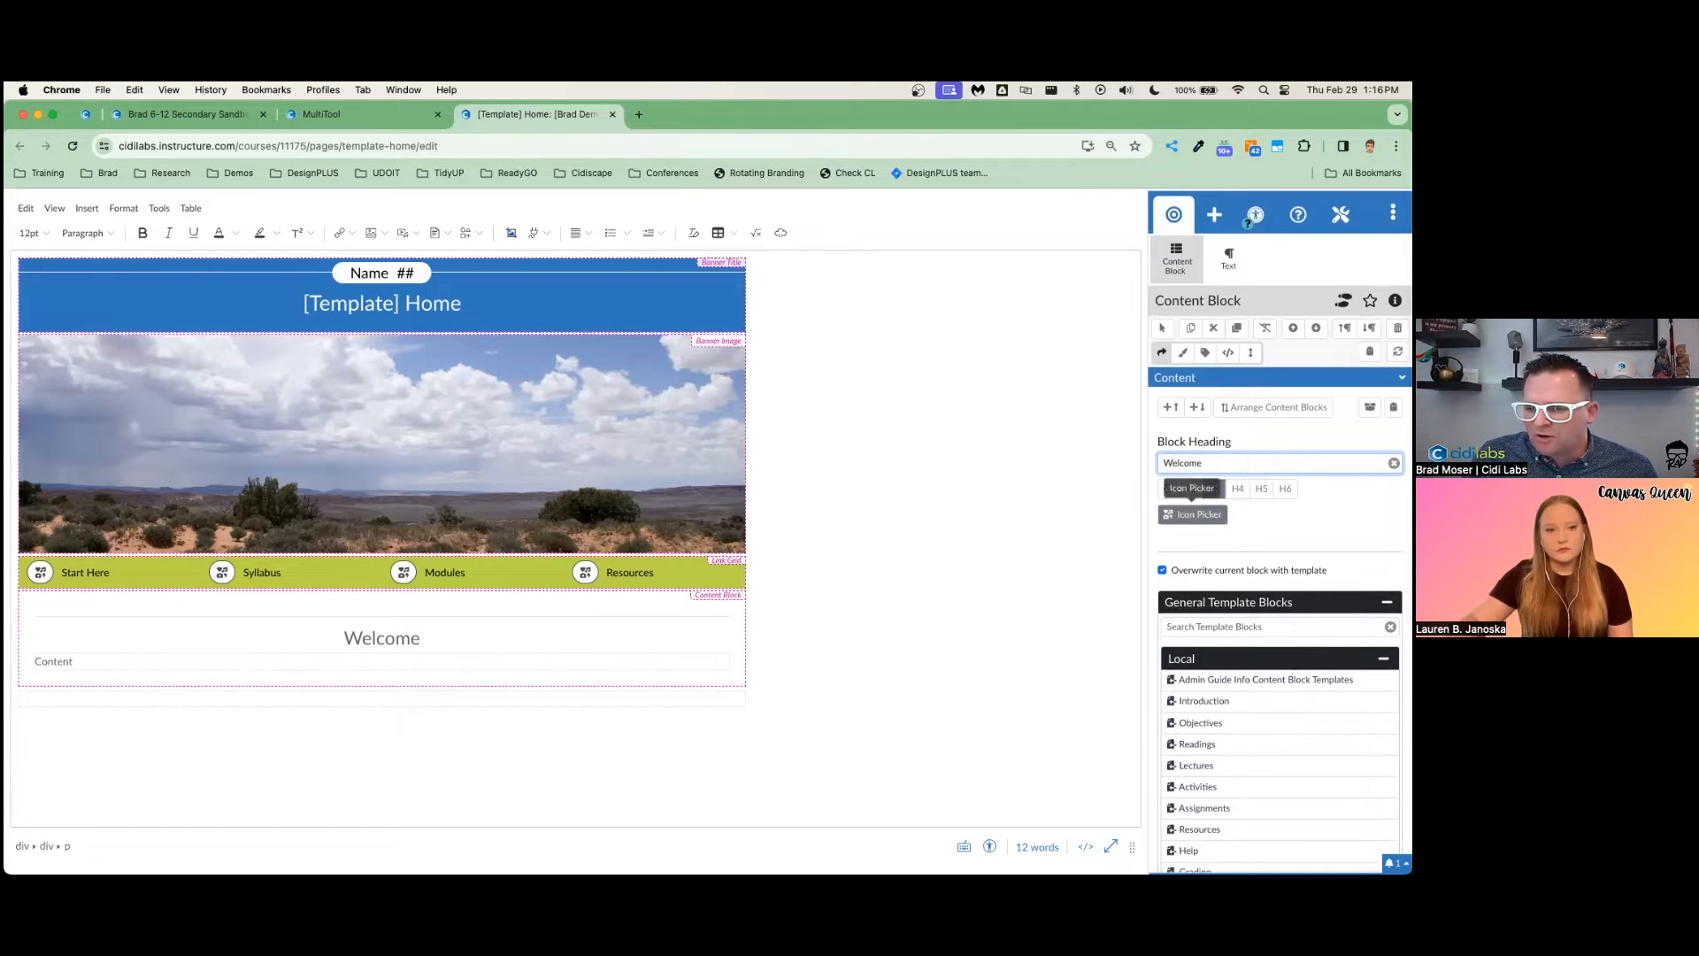
Search the icons for "Welcome" and give the content block heading the open-door icon after trying the home icon
{"action": "left_click", "coordinate": [1193, 514]}
{"action": "left_click_drag", "start_coordinate": [124, 208], "coordinate": [1035, 354]}
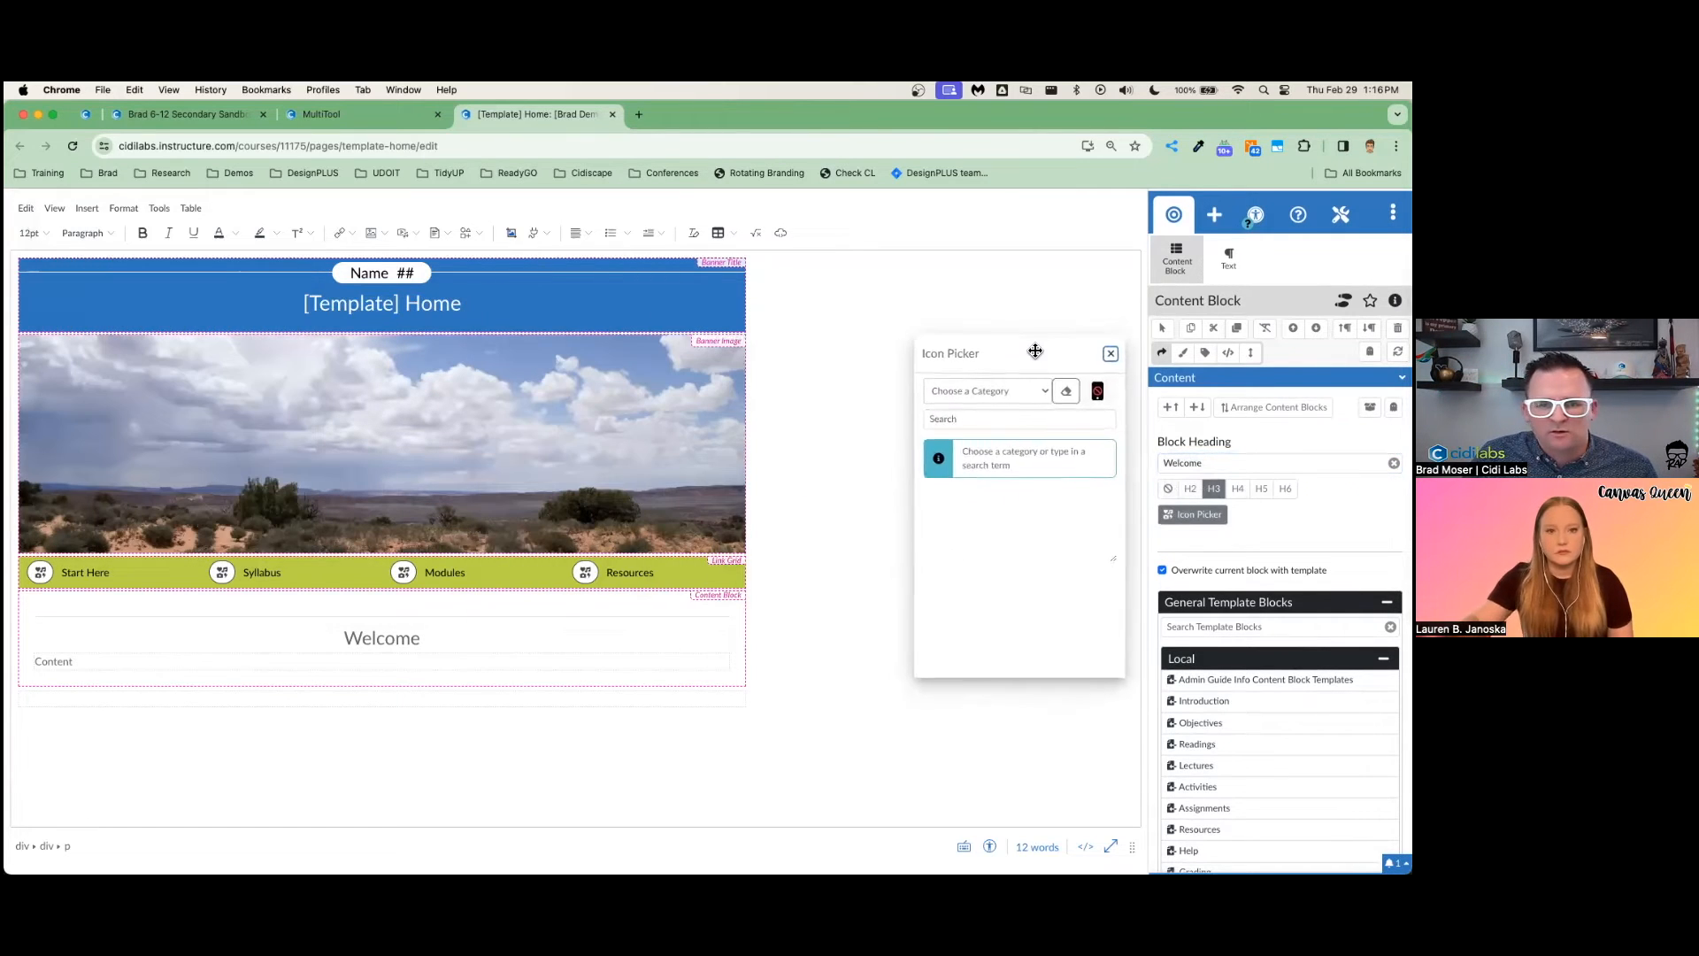
{"action": "left_click", "coordinate": [963, 419]}
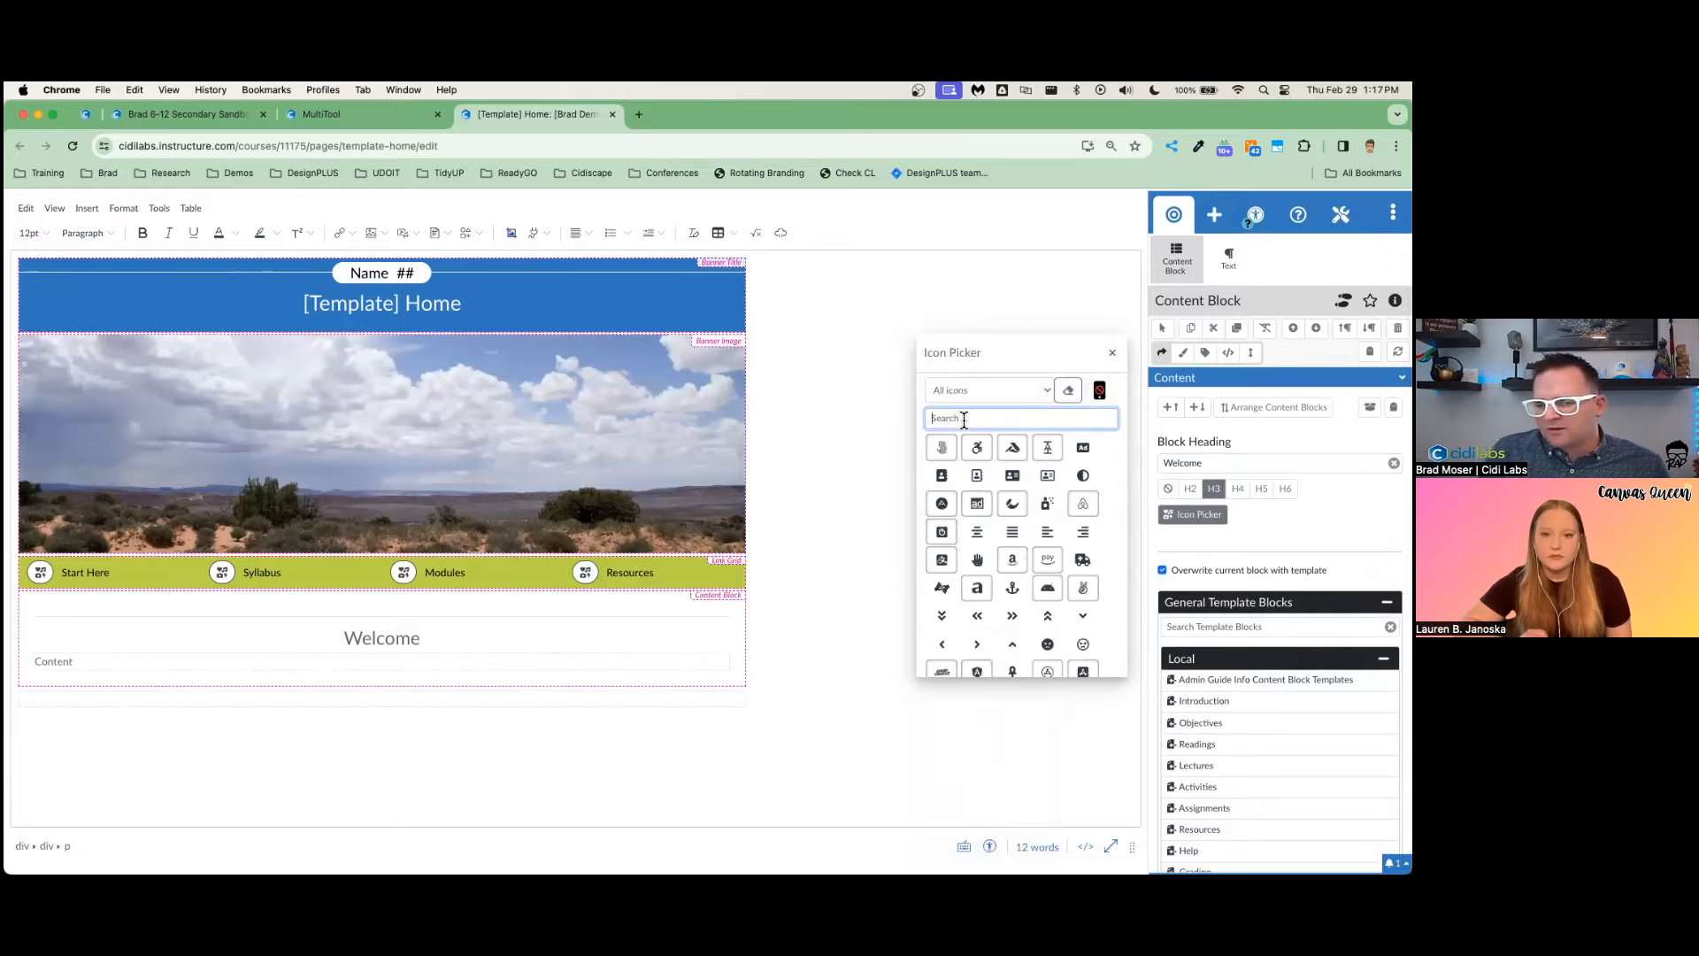
{"action": "type", "text": "Welcome"}
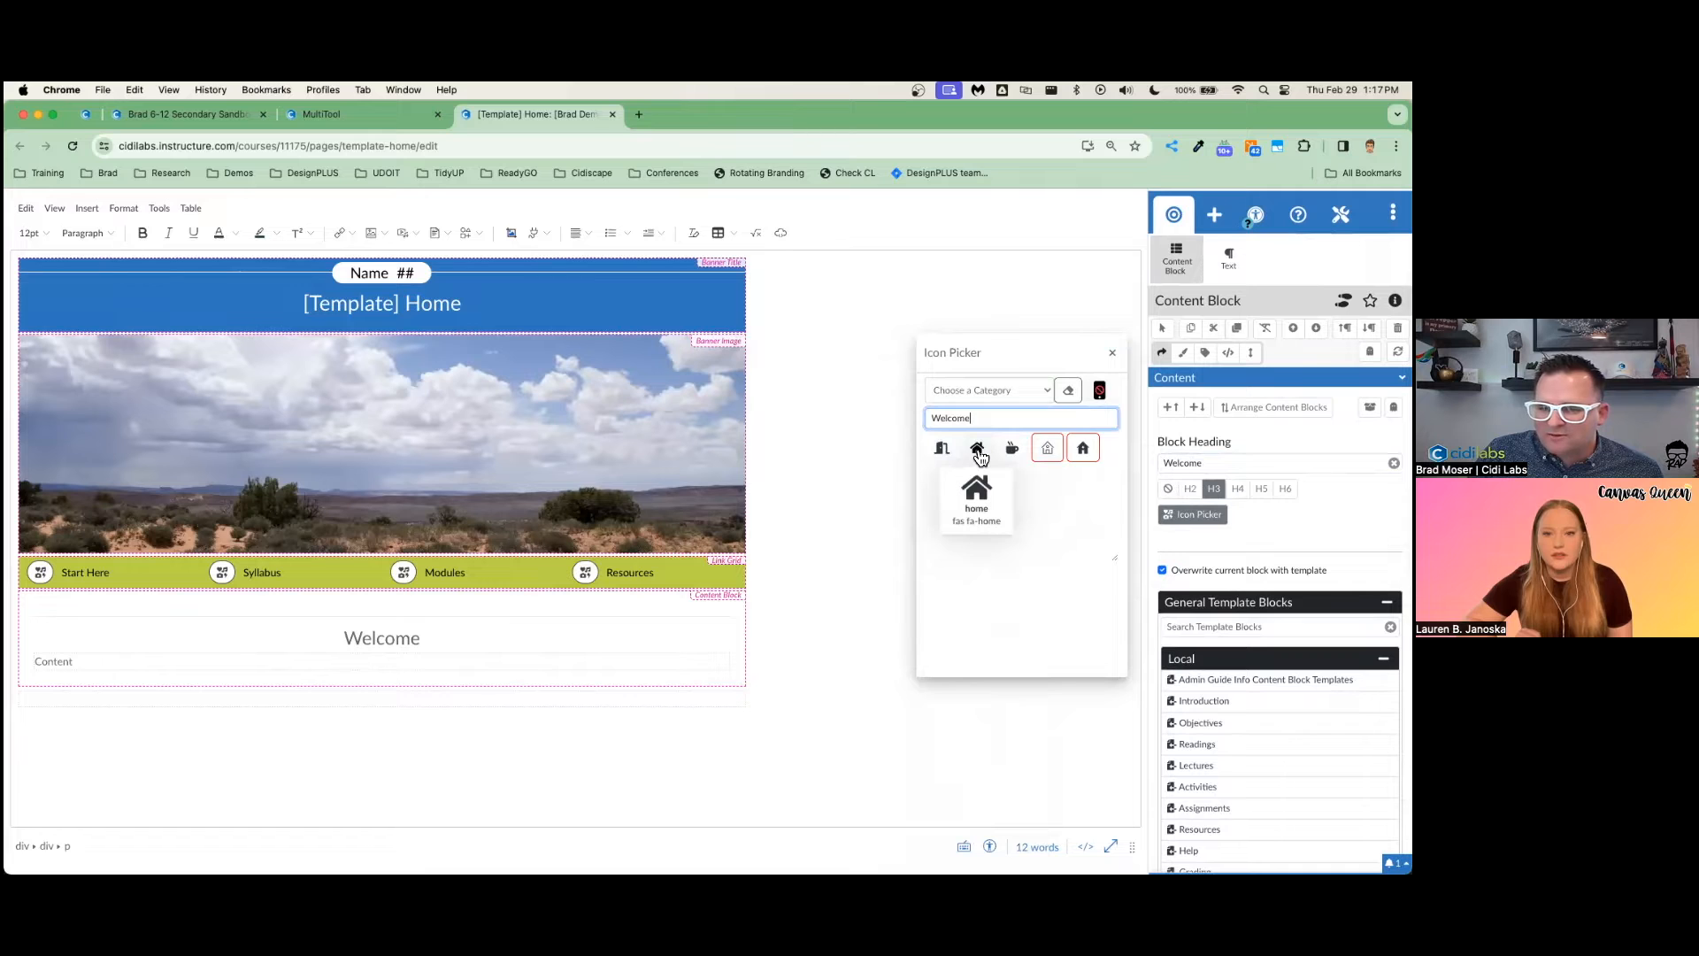
{"action": "left_click", "coordinate": [977, 449]}
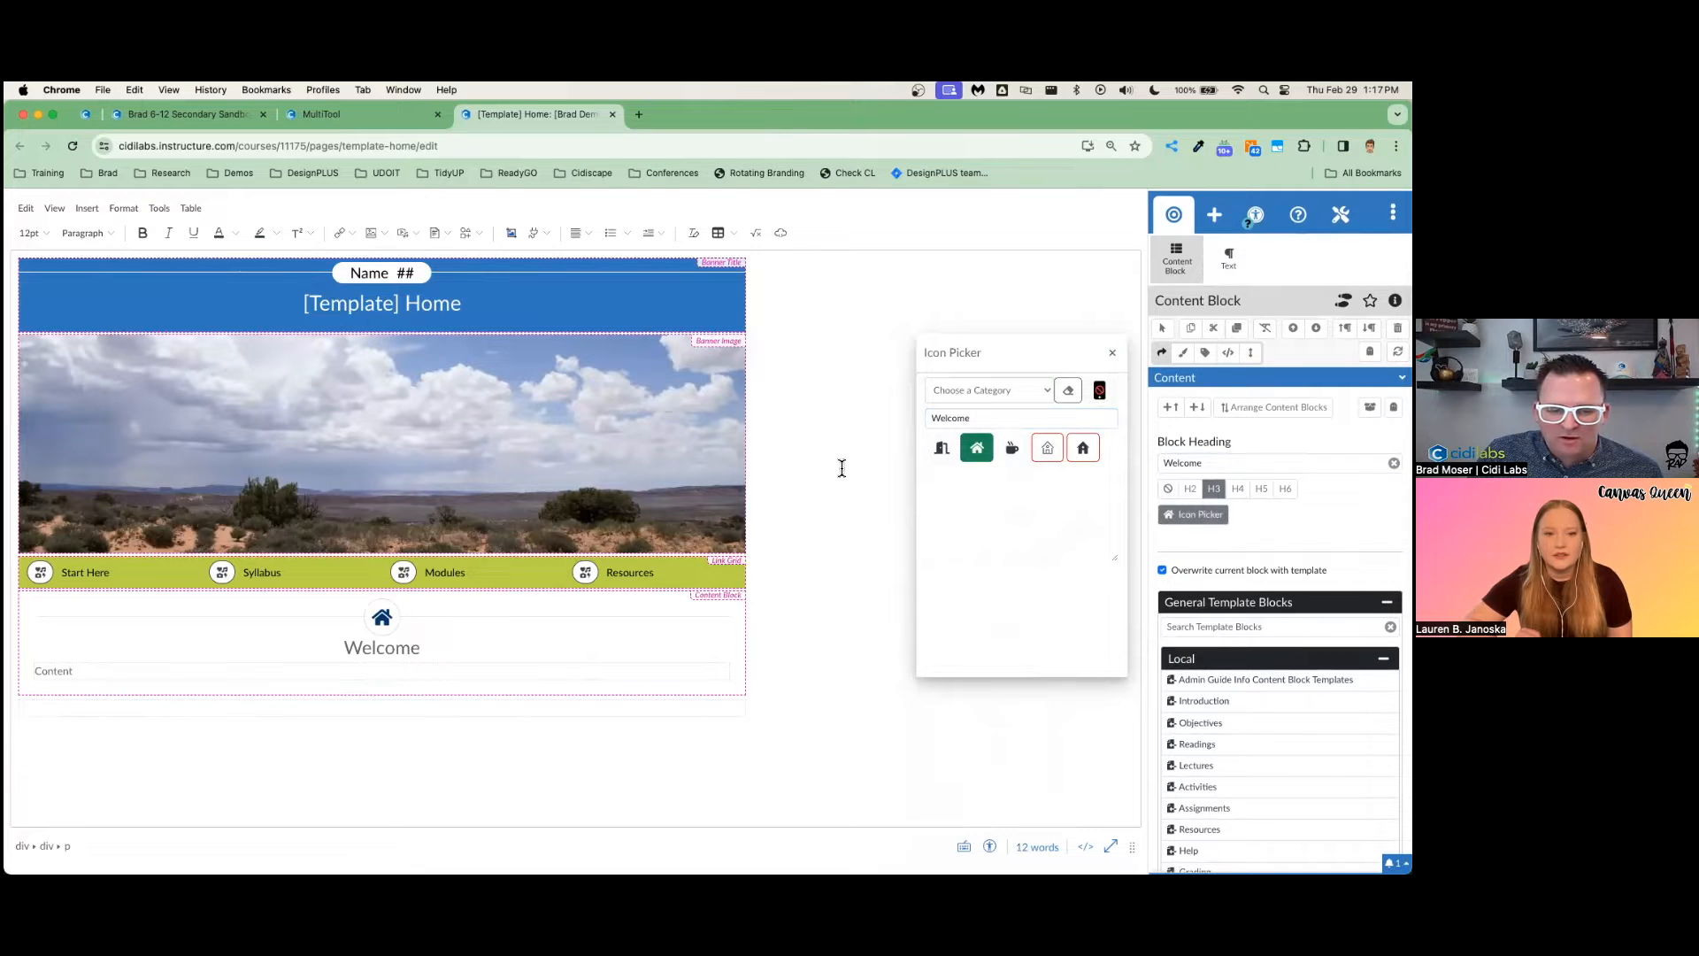
{"action": "left_click", "coordinate": [938, 449]}
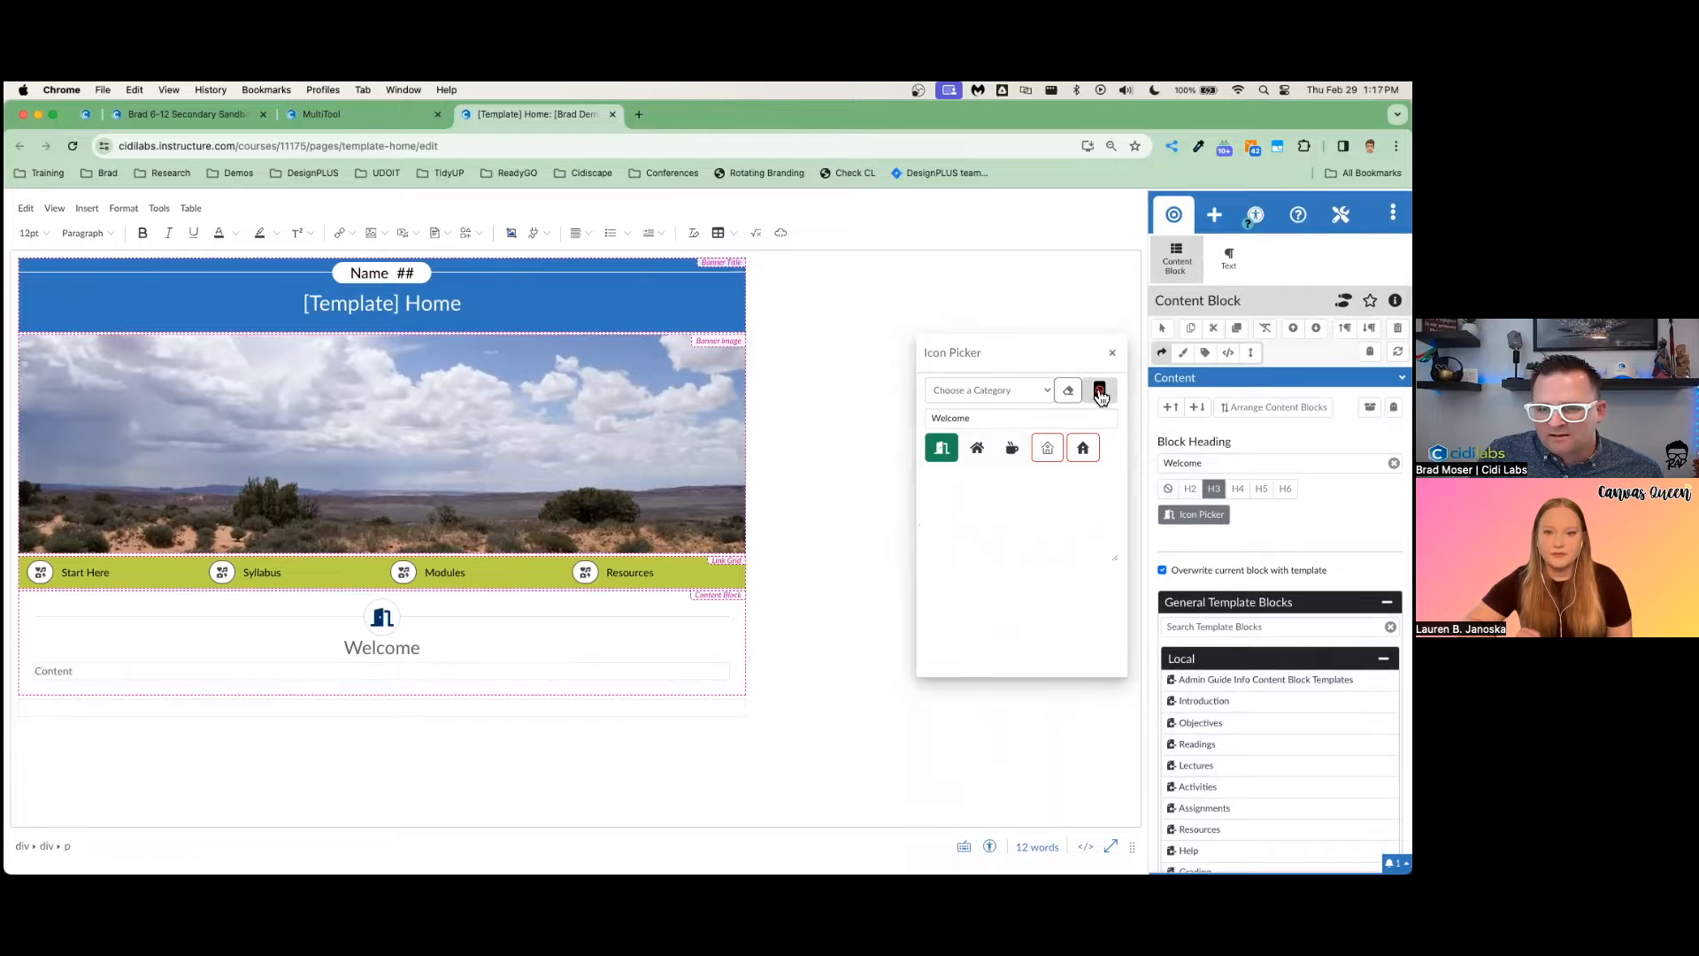
{"action": "left_click", "coordinate": [1112, 352]}
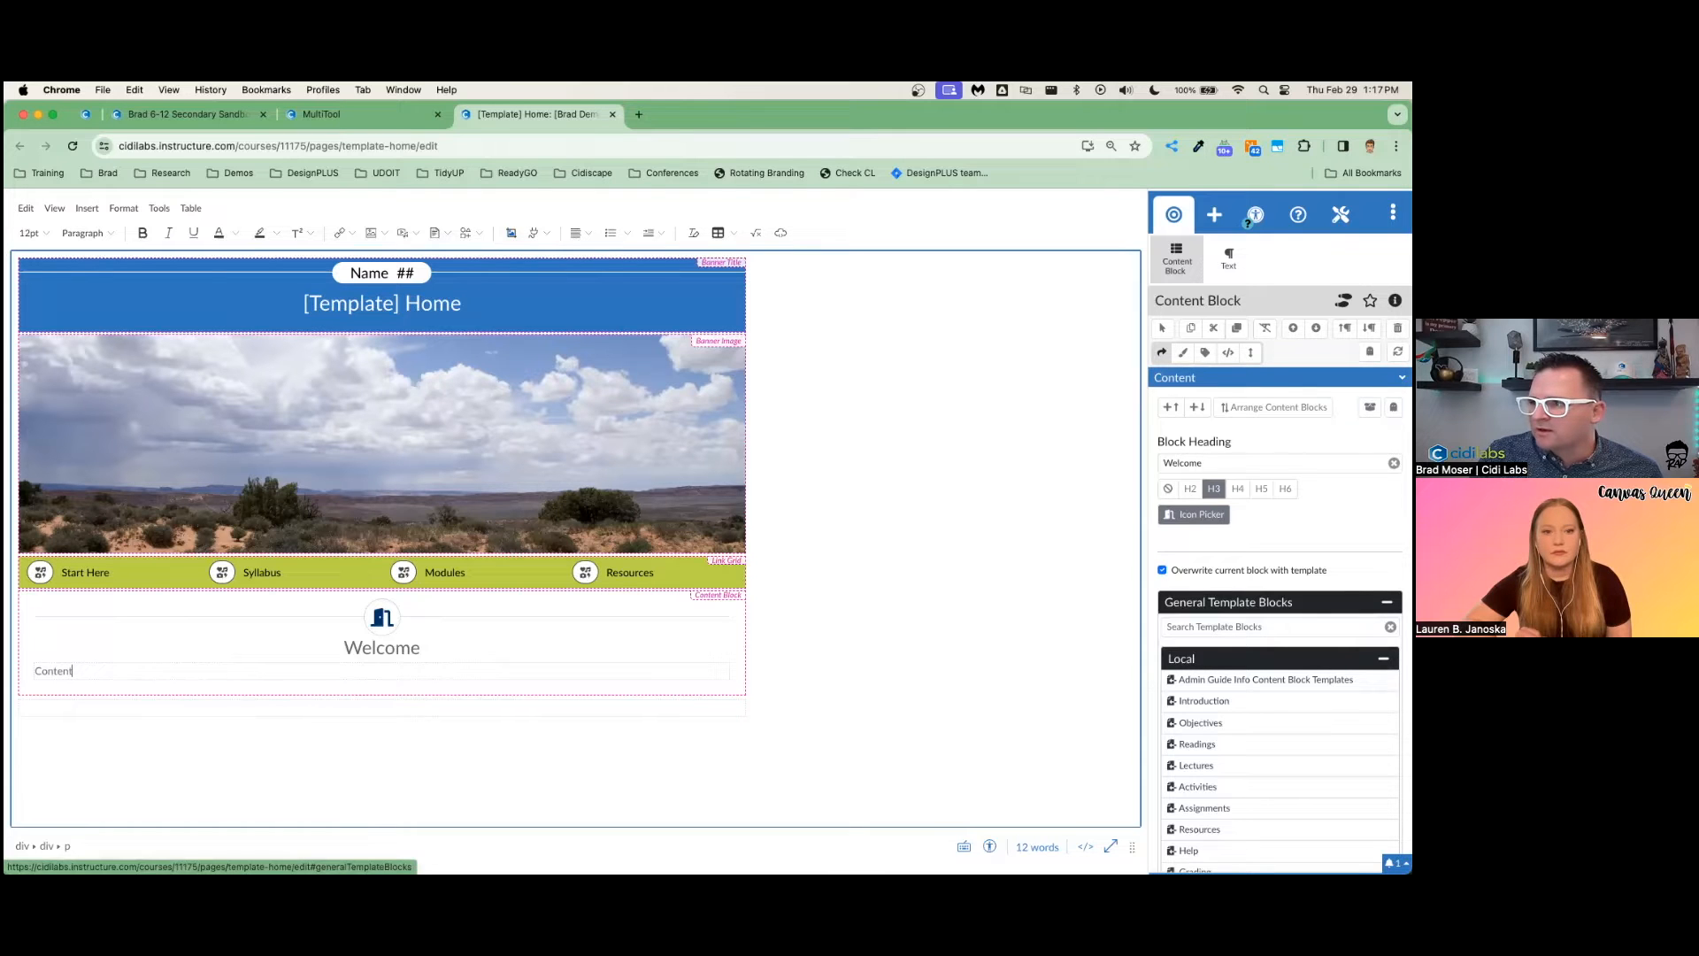
Overwrite the content block with the local Image with Caption template and compare it with the sandbox home page
{"action": "scroll", "coordinate": [1239, 601], "scroll_direction": "down", "scroll_amount": 5}
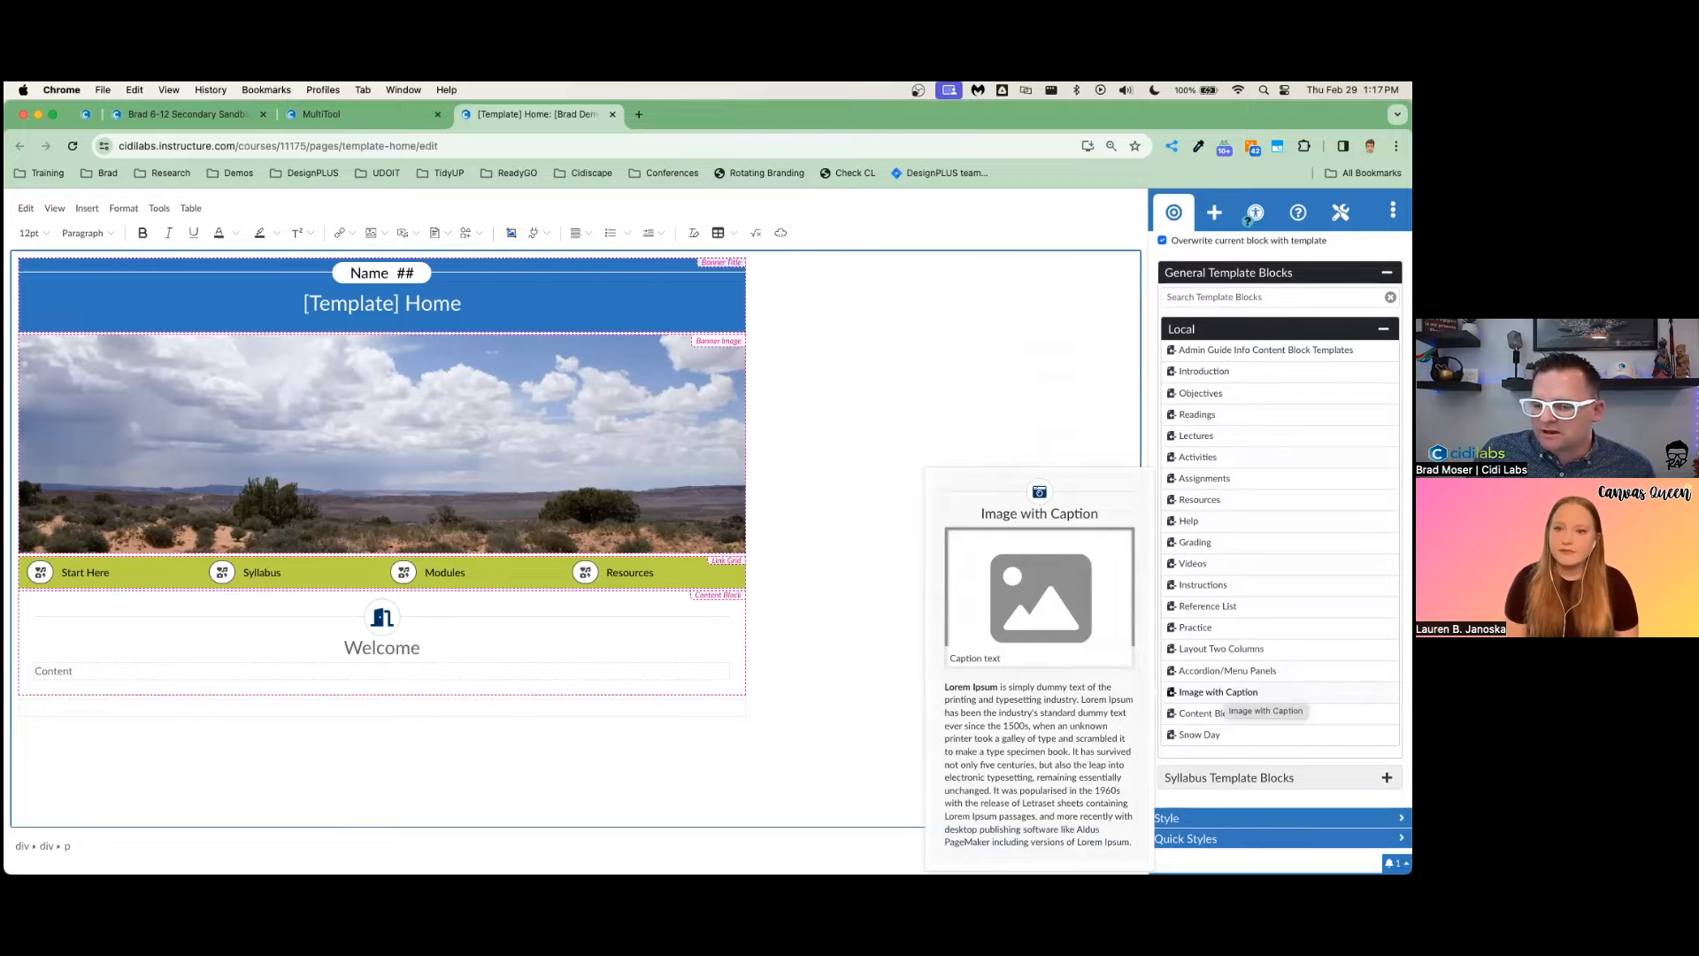
{"action": "left_click", "coordinate": [1221, 693]}
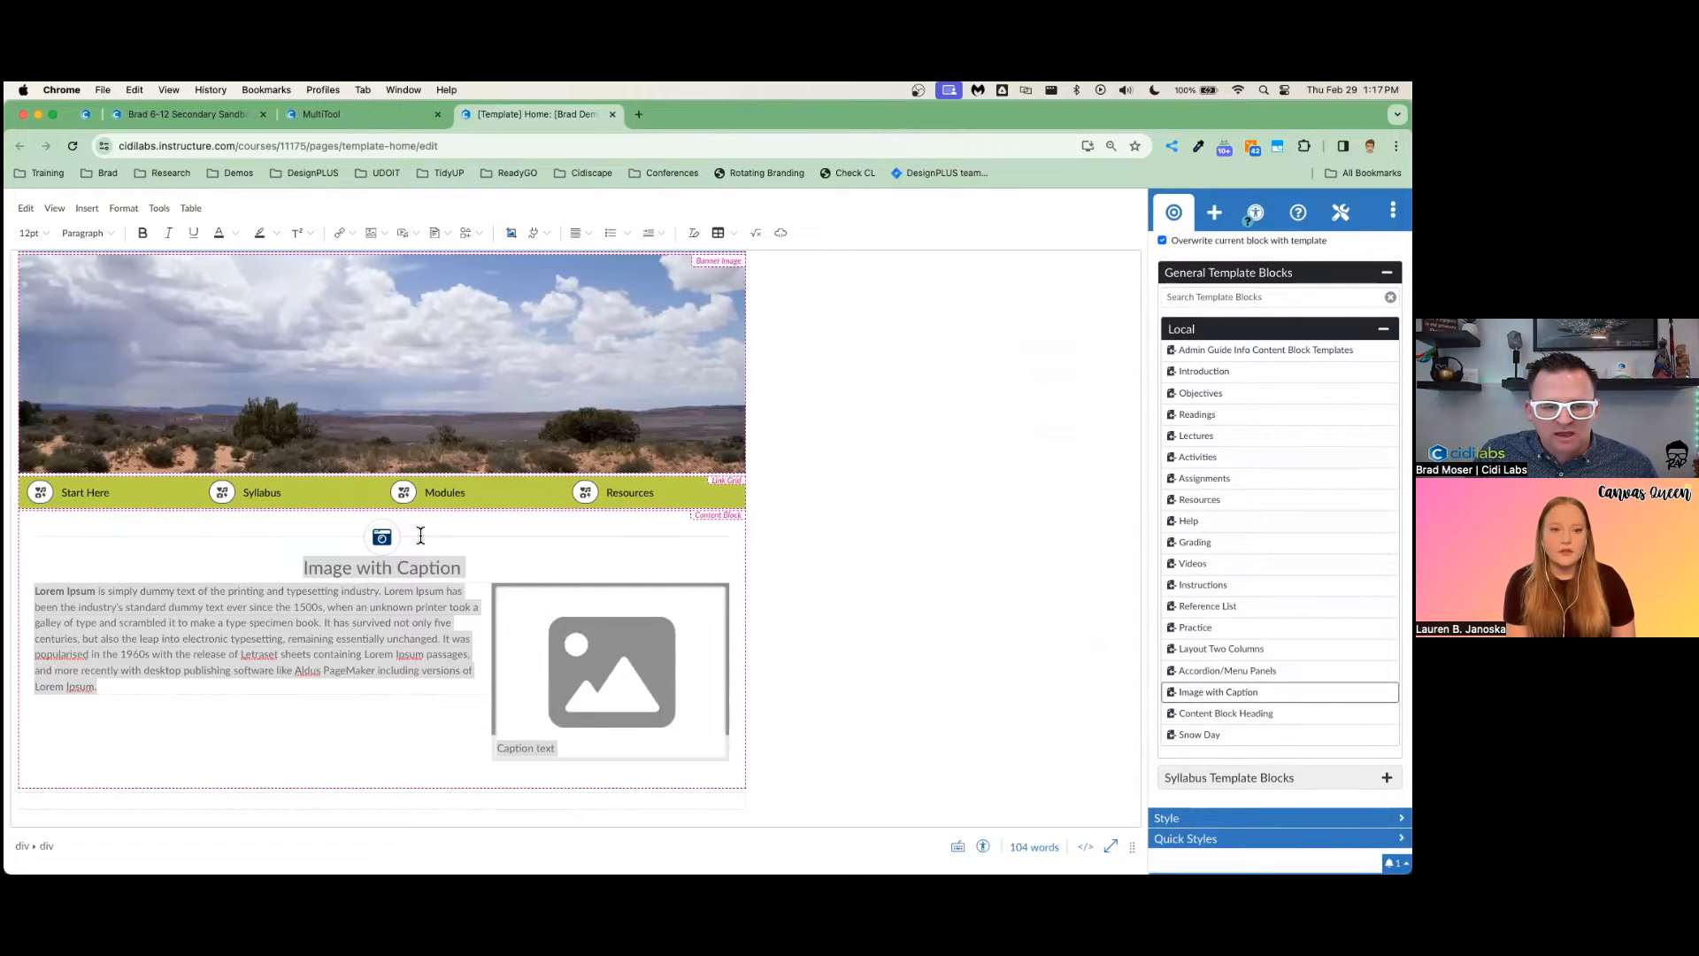
{"action": "left_click", "coordinate": [407, 569]}
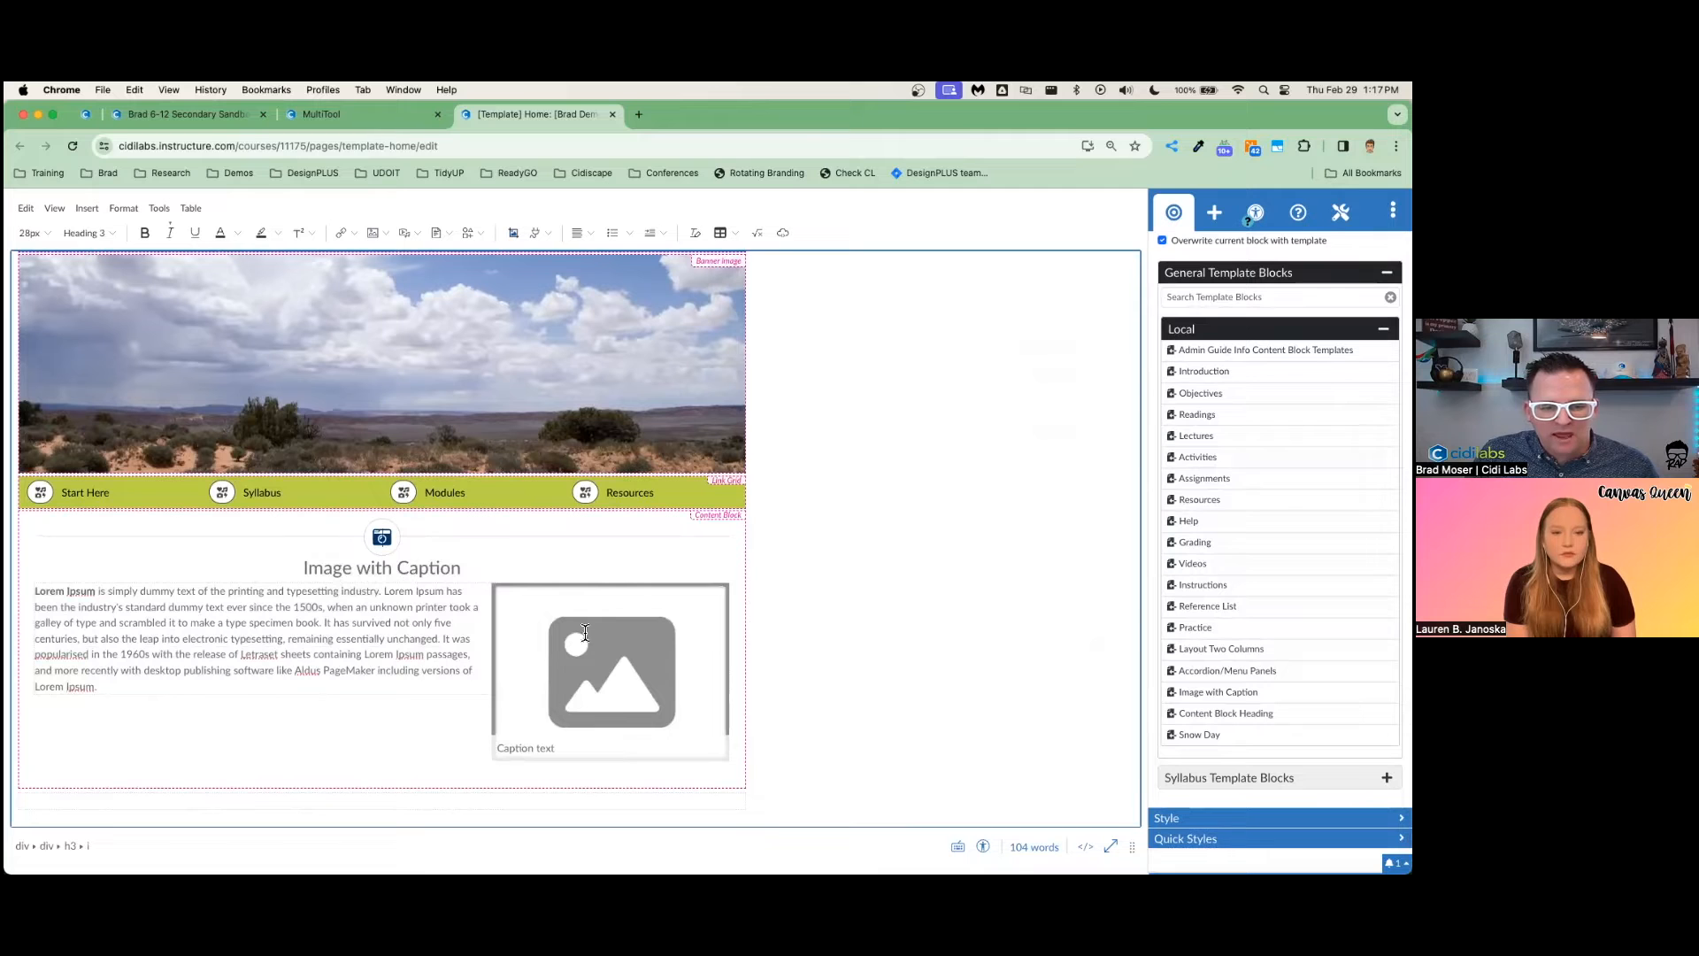
{"action": "left_click", "coordinate": [188, 115]}
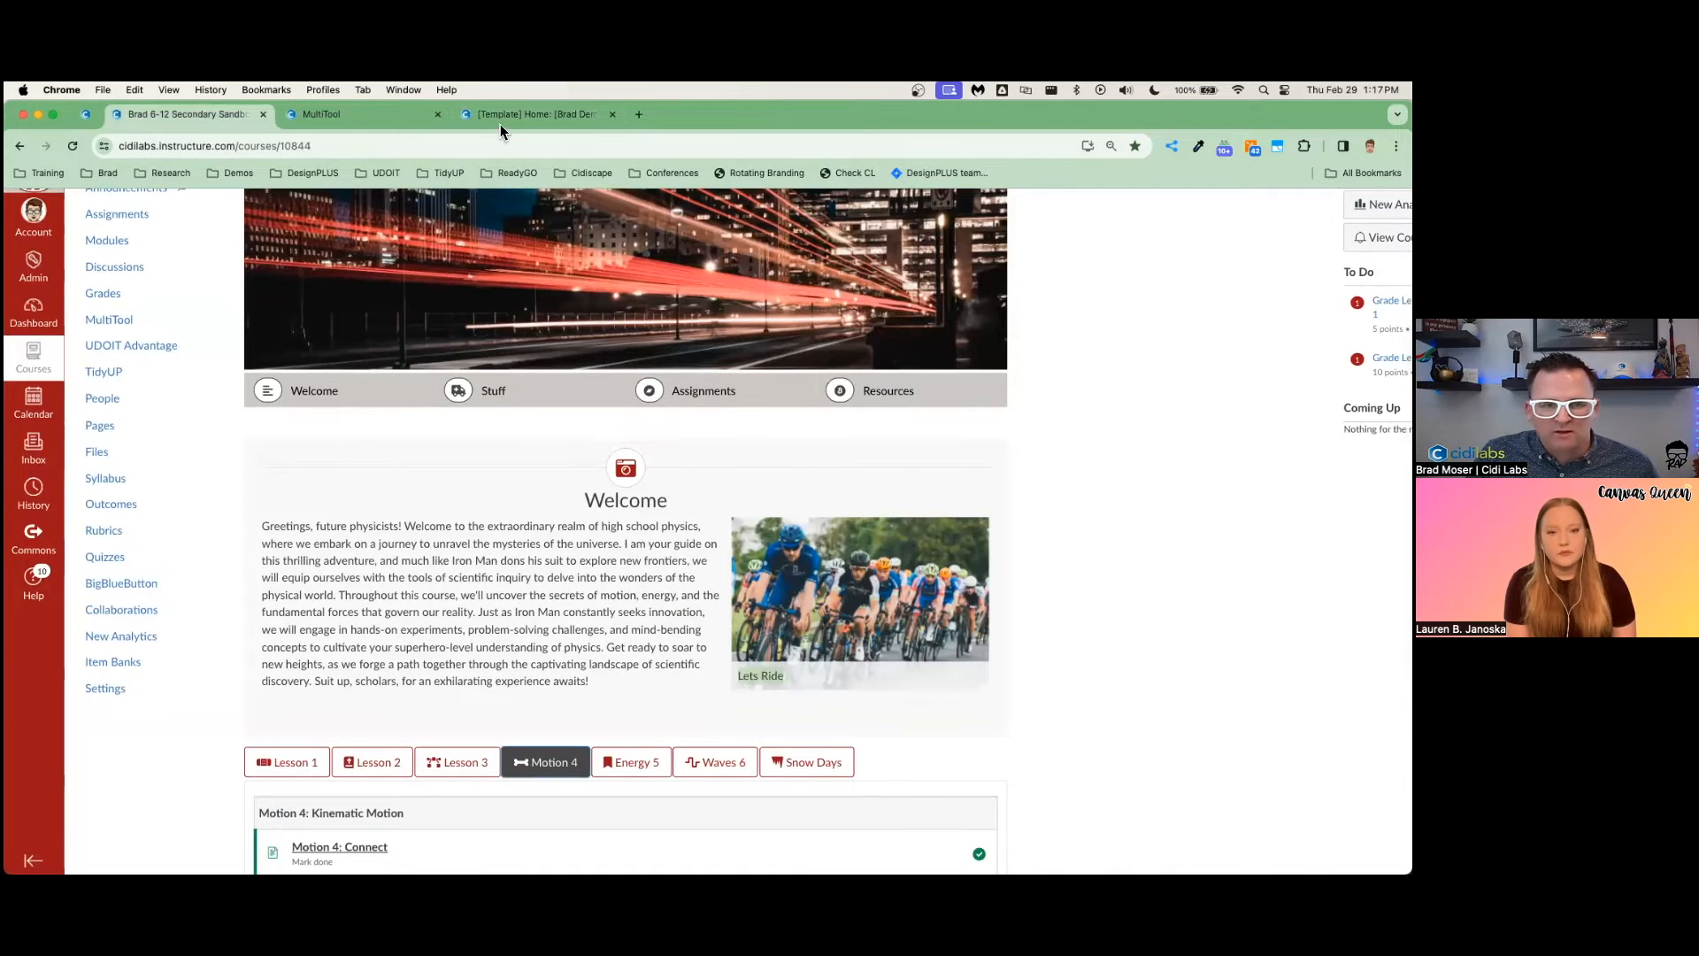
{"action": "left_click", "coordinate": [535, 114]}
Start replacing the block's placeholder image by searching Unsplash for "bike rider" and choosing the photo of a motorcyclist in dust
{"action": "left_click", "coordinate": [626, 641]}
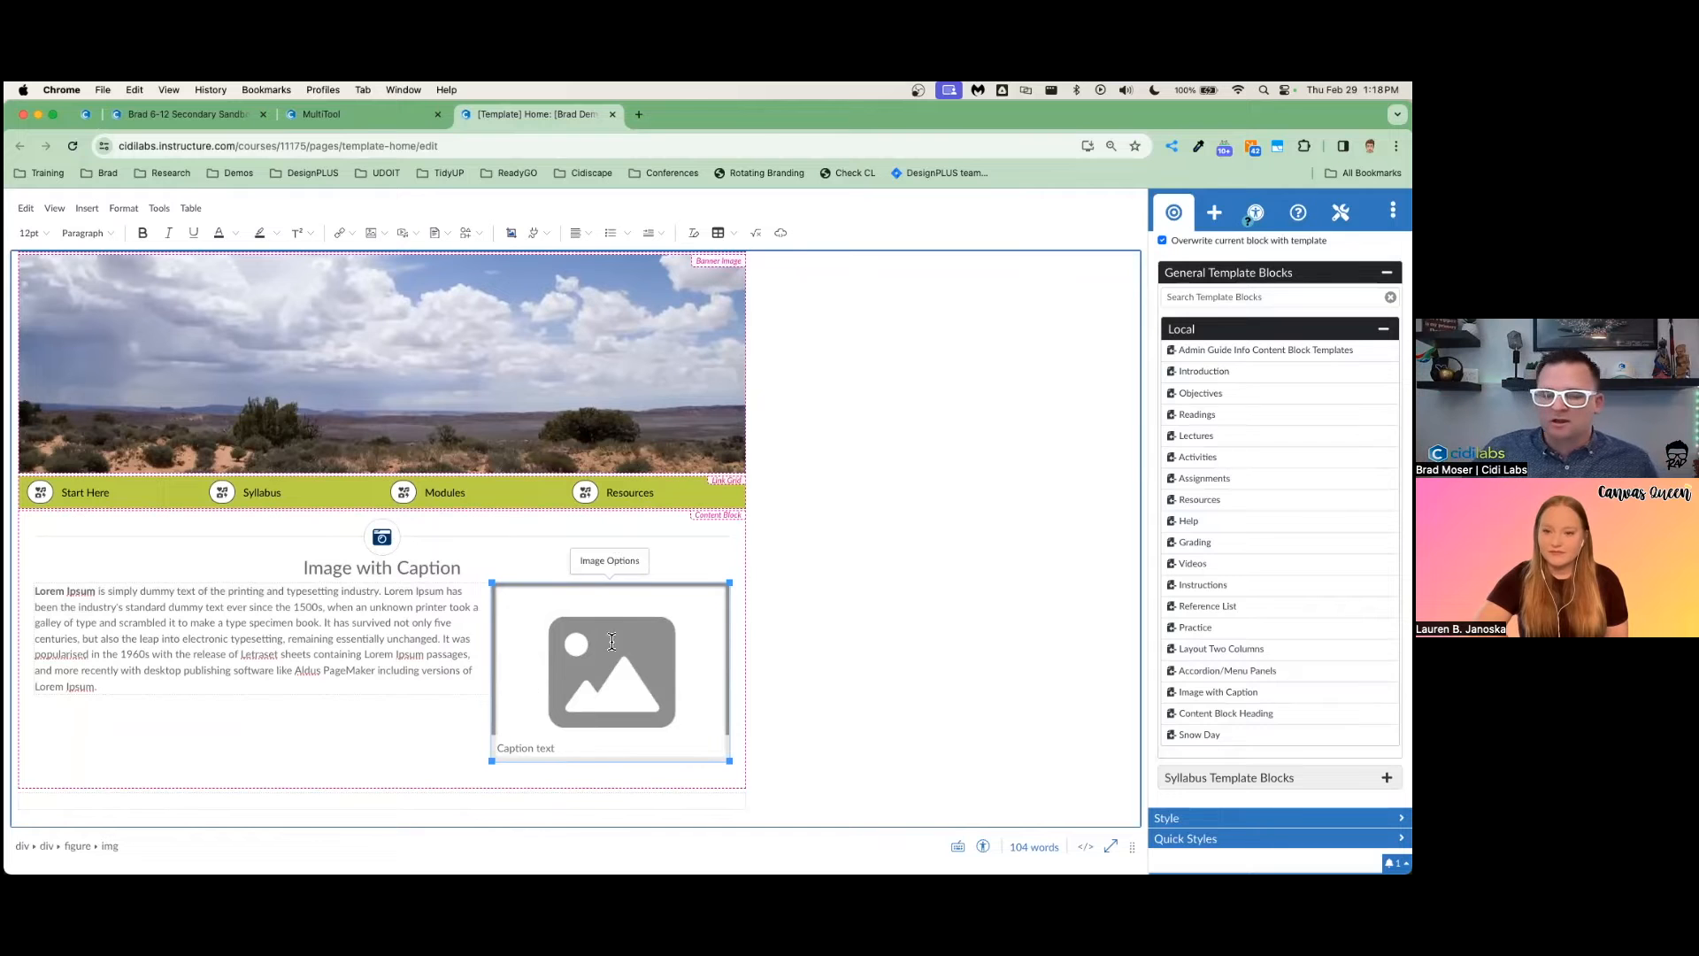
{"action": "left_click", "coordinate": [511, 233]}
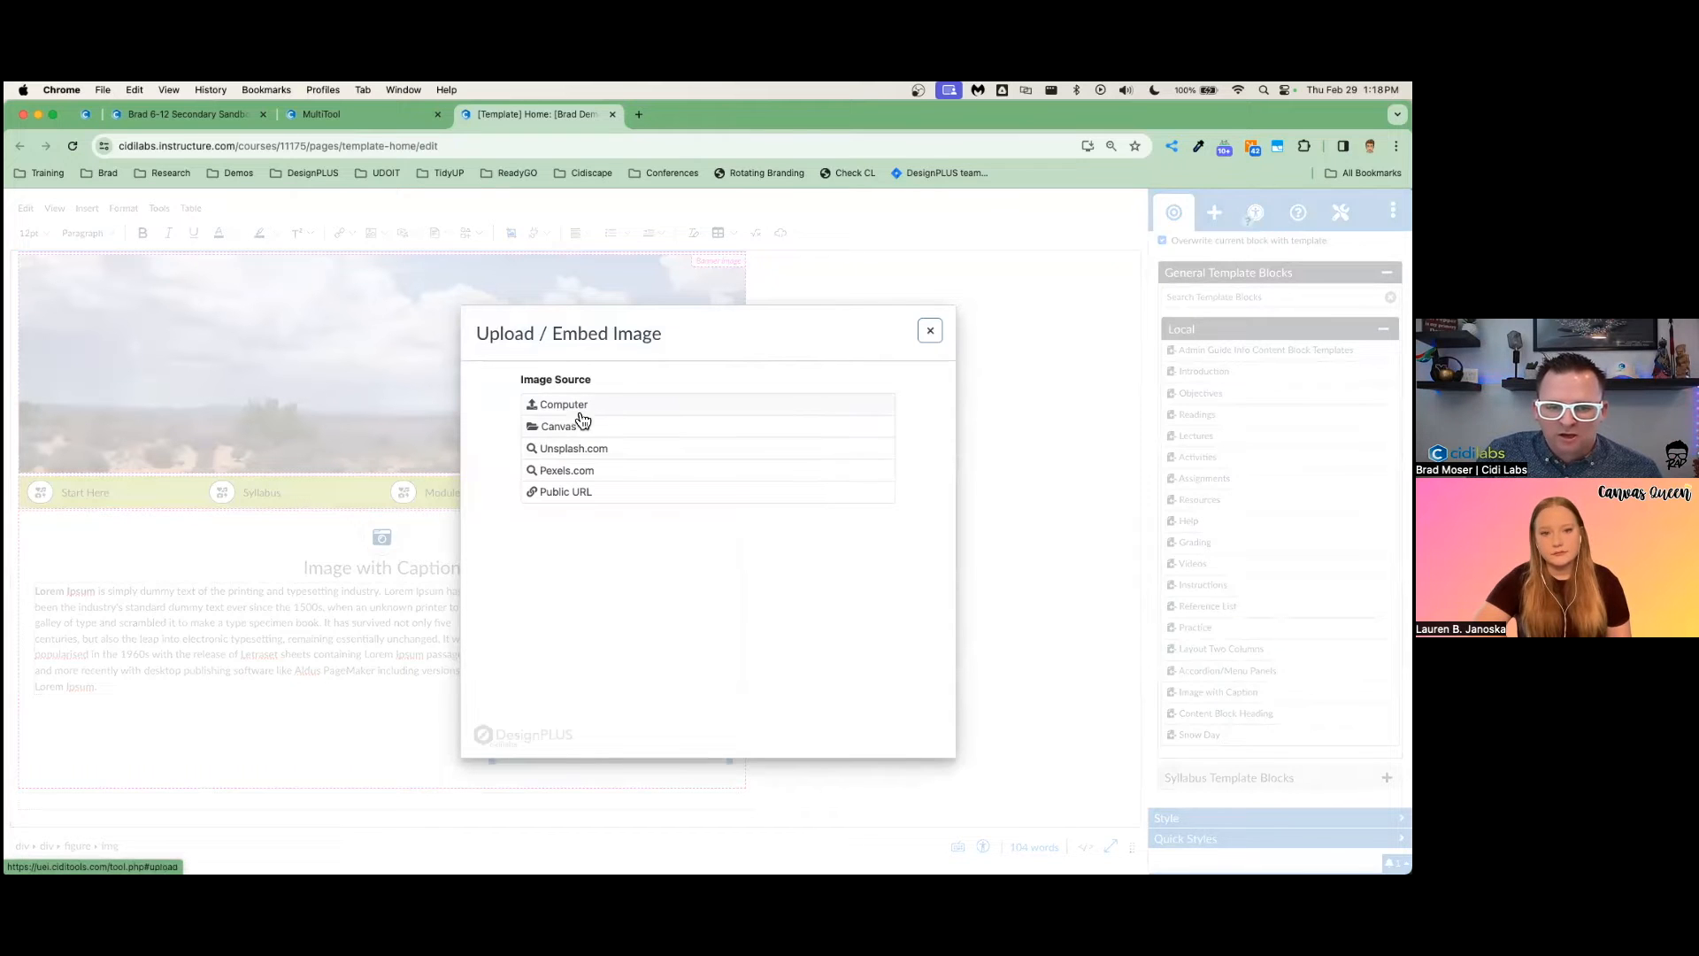
{"action": "left_click", "coordinate": [594, 448]}
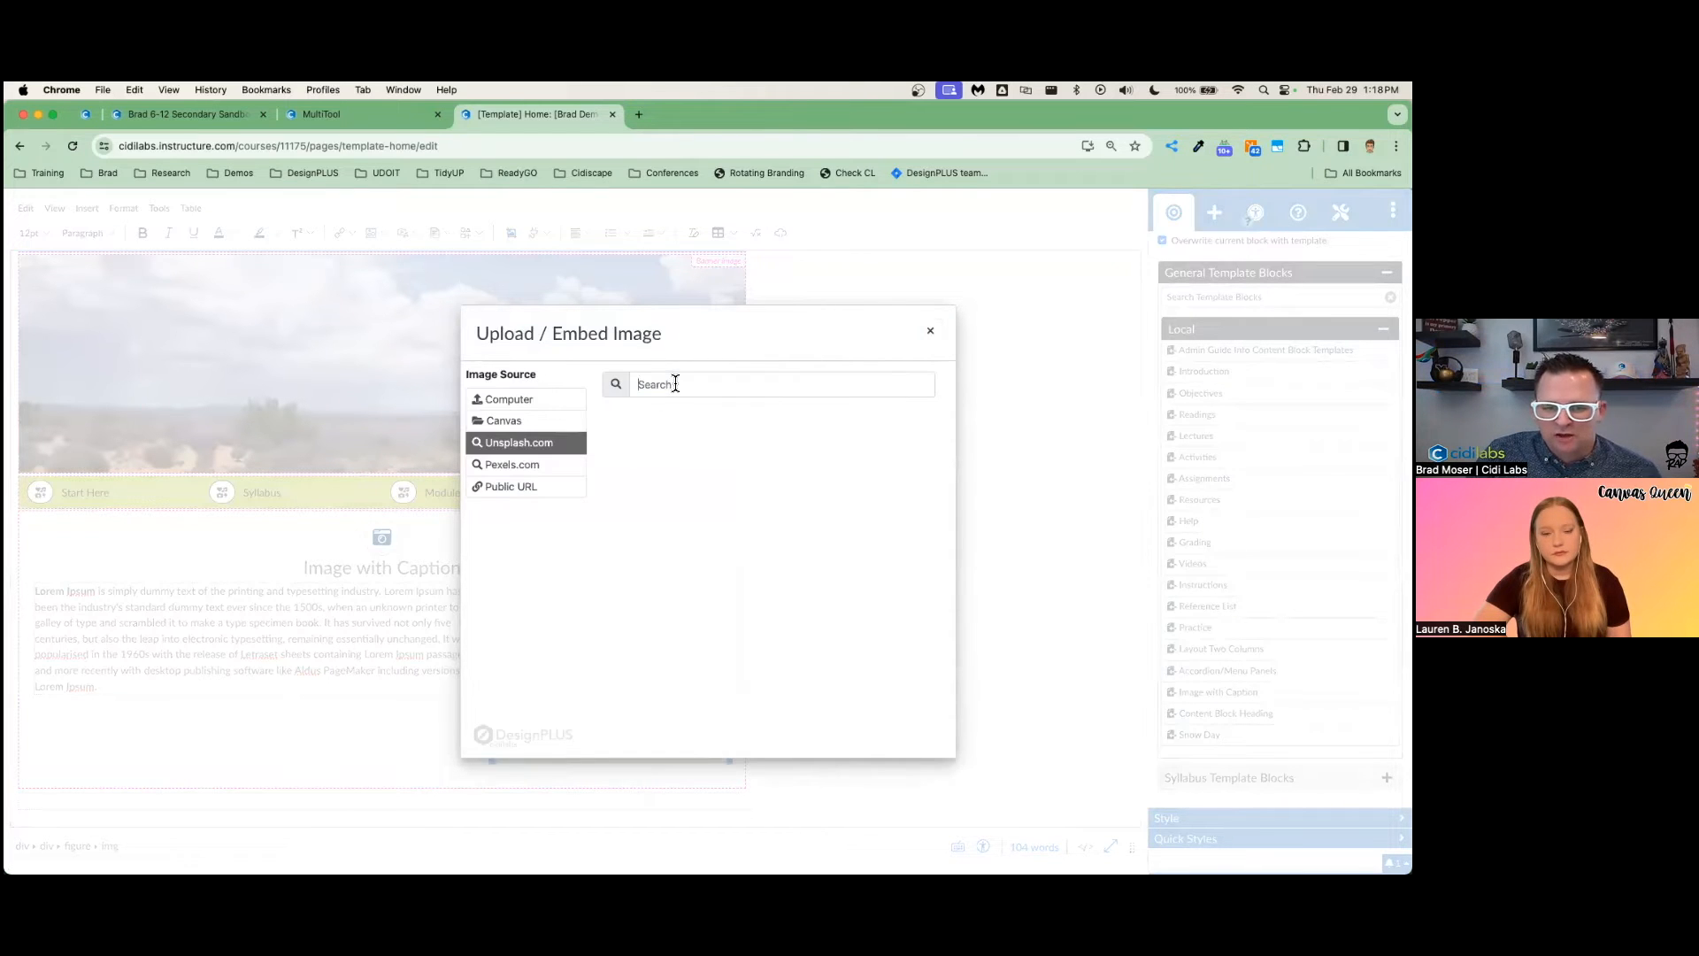
{"action": "type", "text": "bike rider"}
{"action": "key", "text": "Return"}
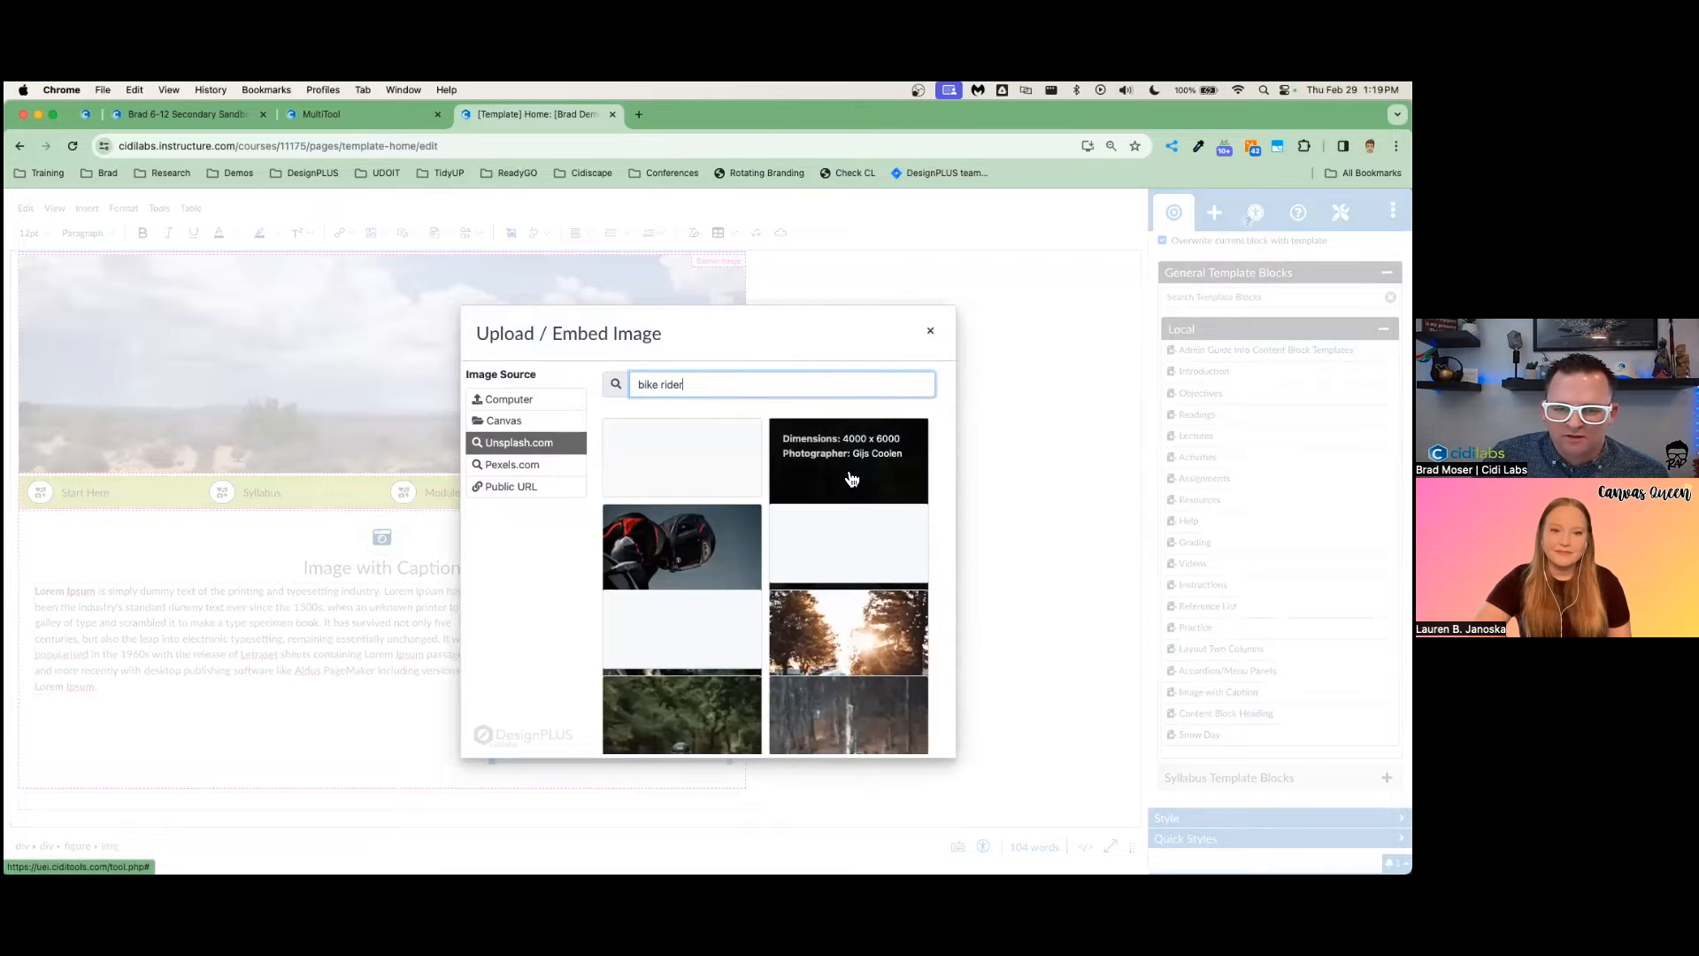
{"action": "scroll", "coordinate": [770, 485], "scroll_direction": "down", "scroll_amount": 5}
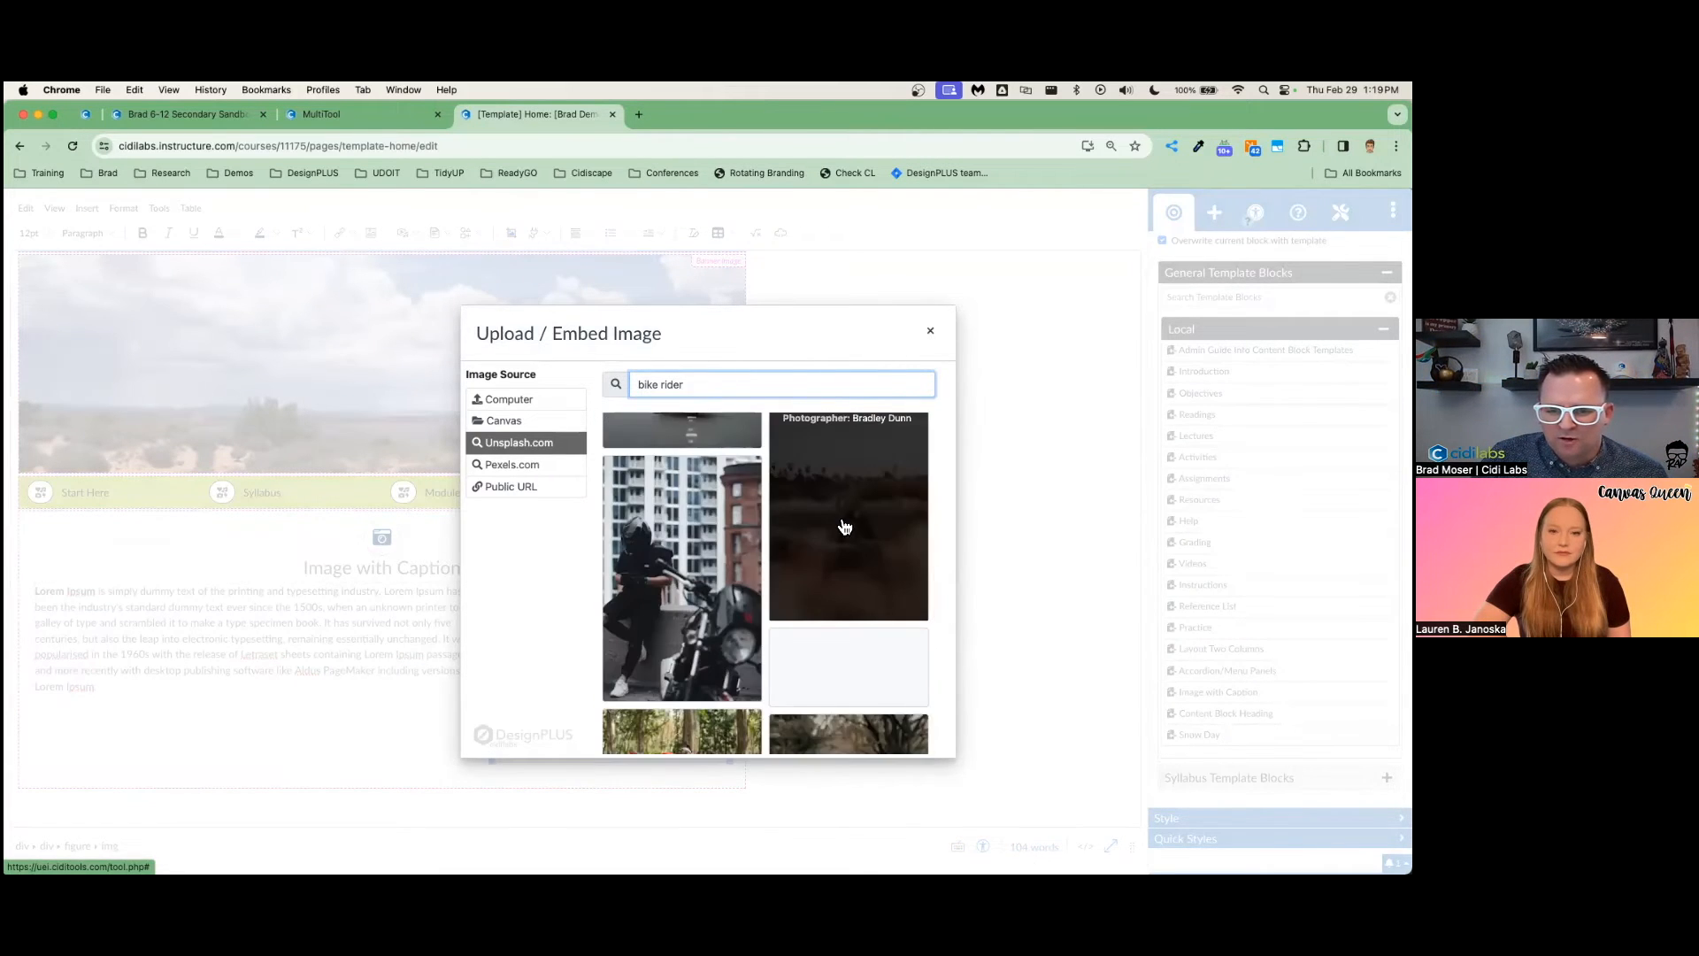
{"action": "left_click", "coordinate": [842, 523]}
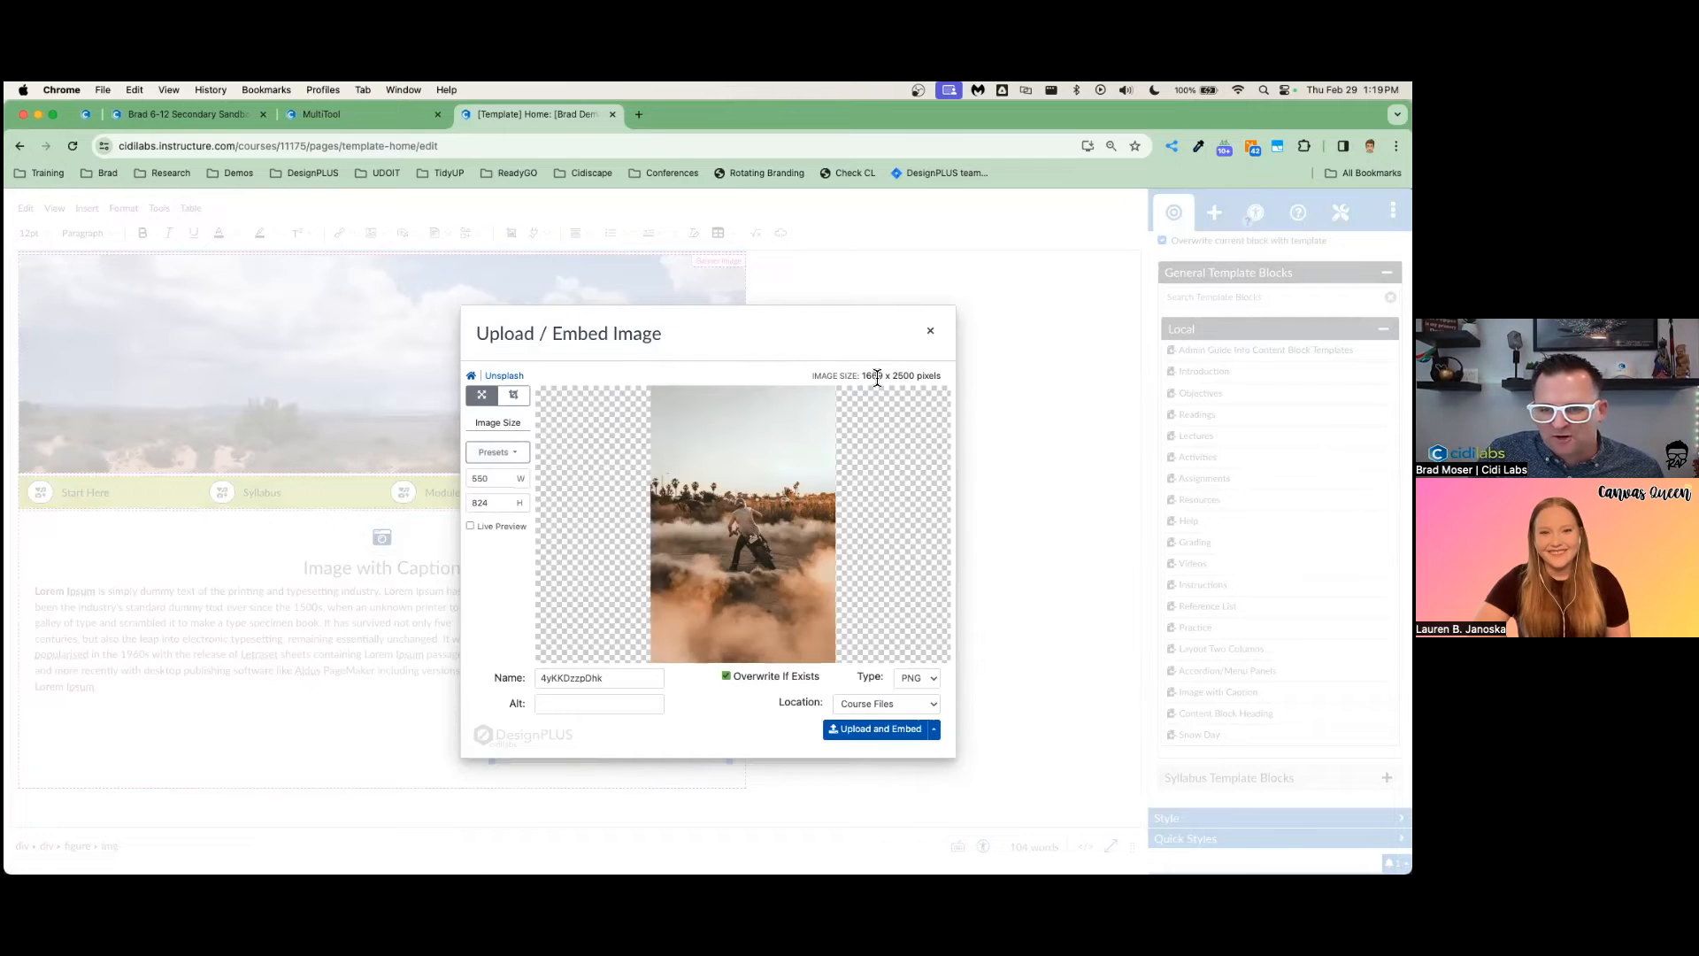
Check the photo's image size and crop it to the 3:4 portrait ratio
{"action": "scroll", "coordinate": [877, 378], "scroll_direction": "up", "scroll_amount": 5}
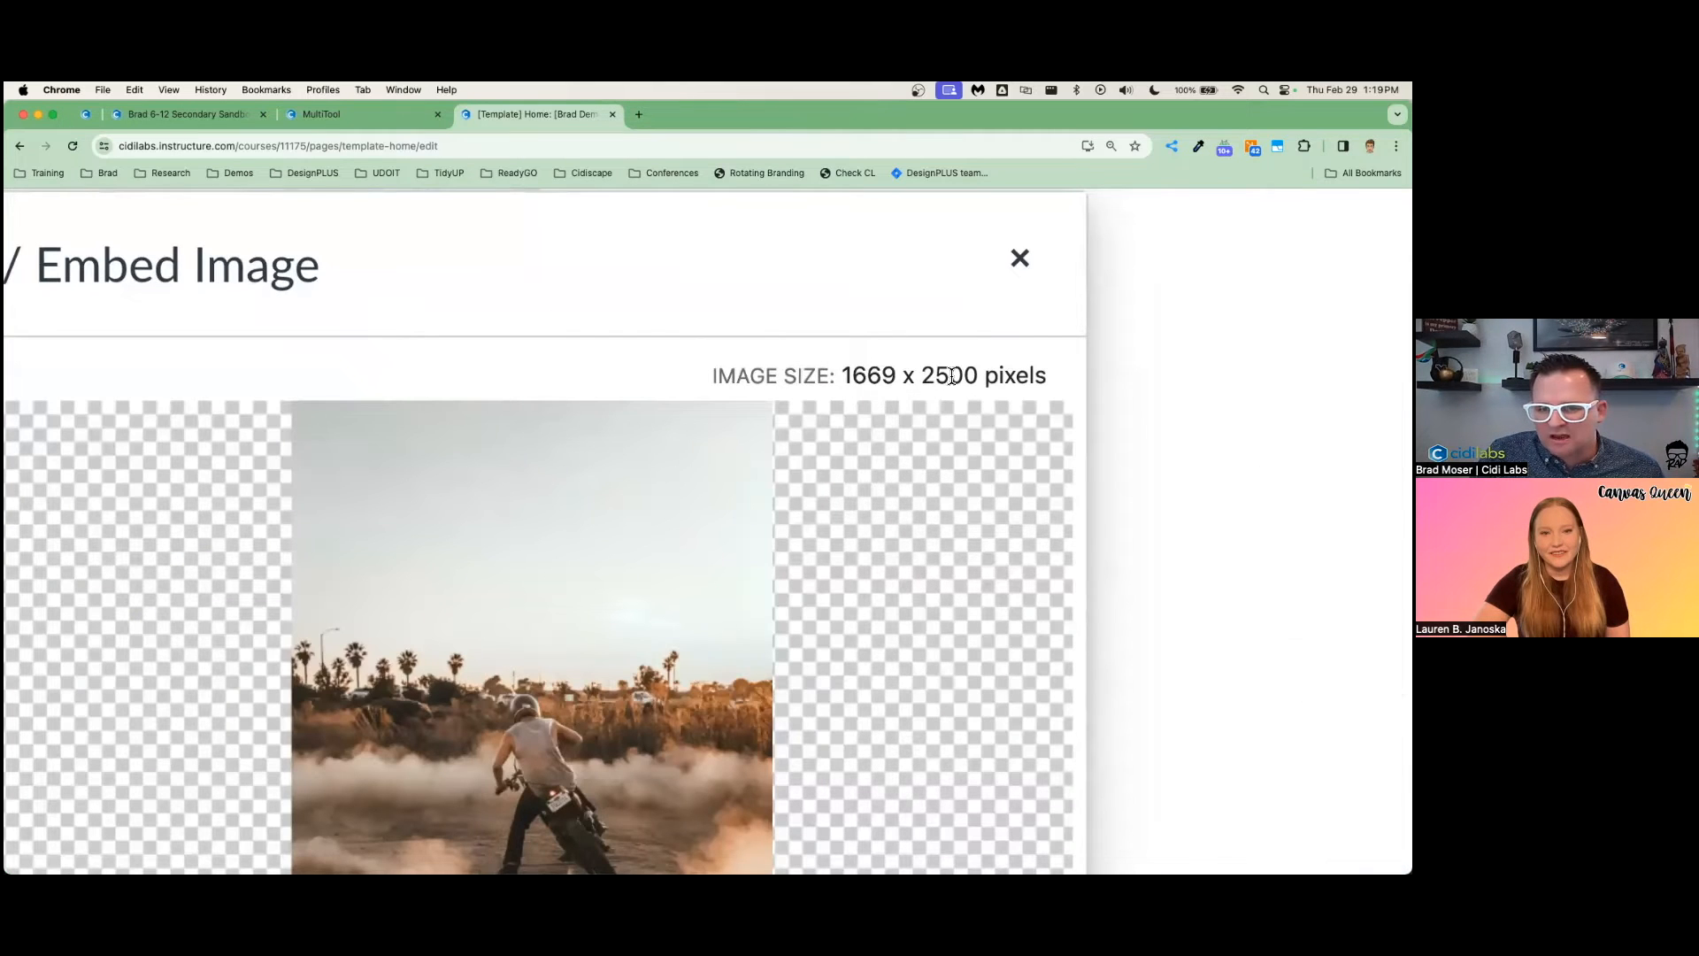
{"action": "scroll", "coordinate": [910, 400], "scroll_direction": "down", "scroll_amount": 5}
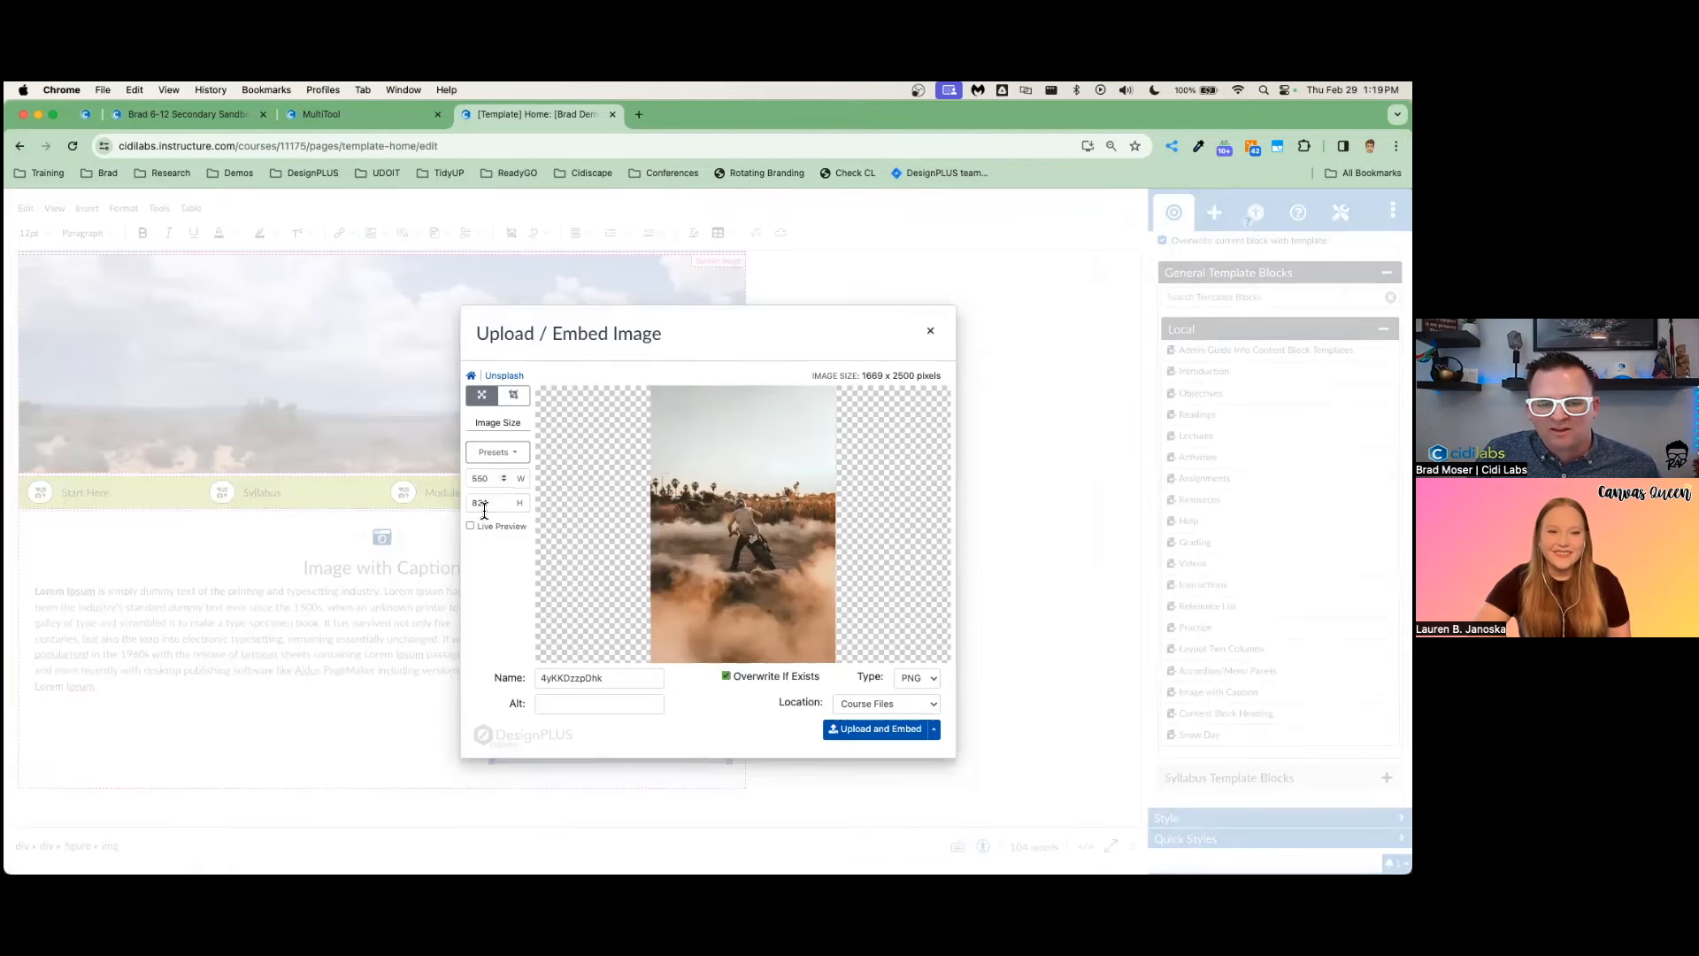
{"action": "left_click", "coordinate": [513, 395]}
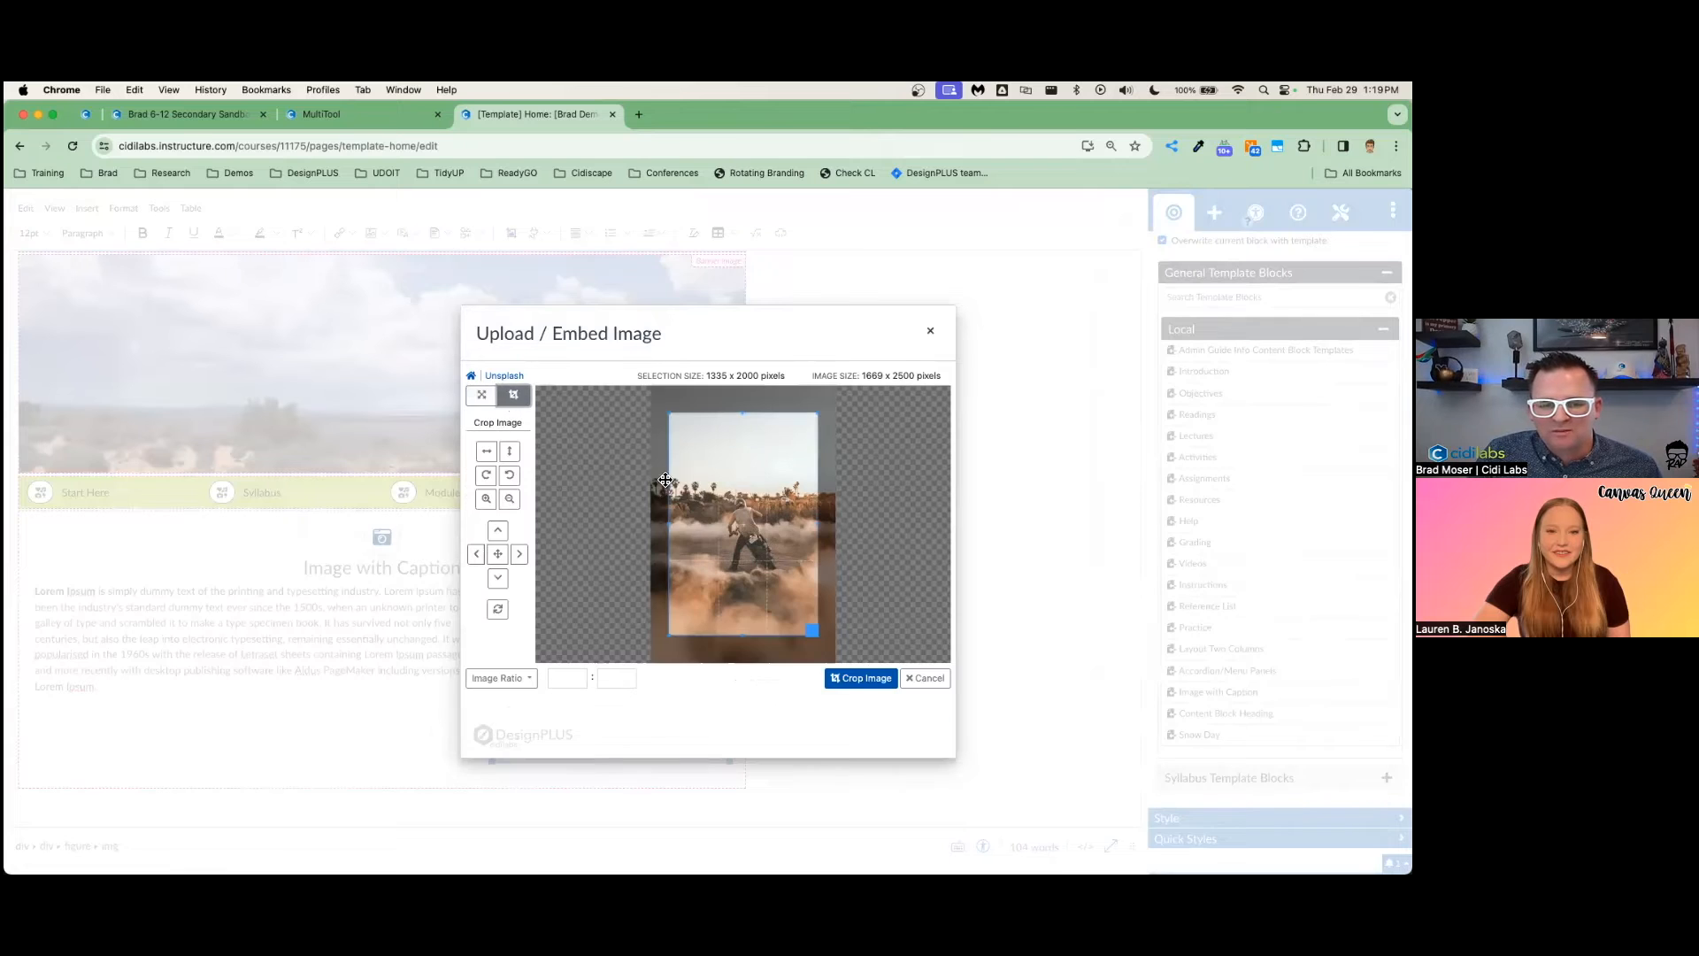
{"action": "left_click", "coordinate": [502, 680]}
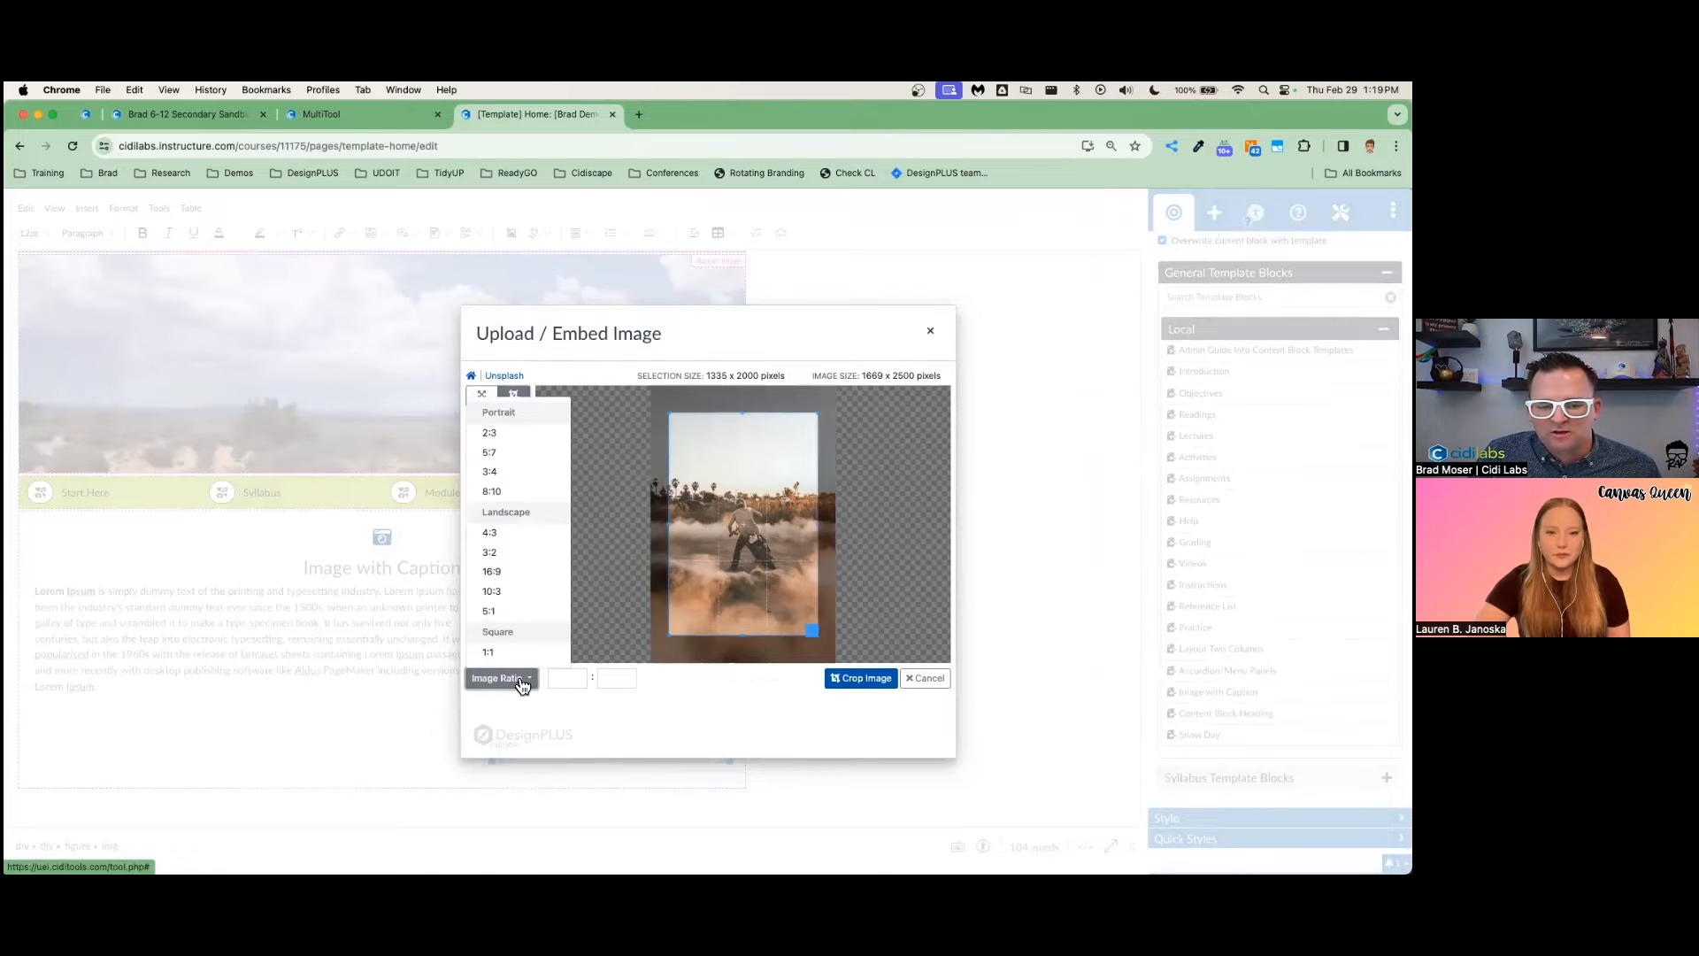
{"action": "left_click", "coordinate": [529, 451]}
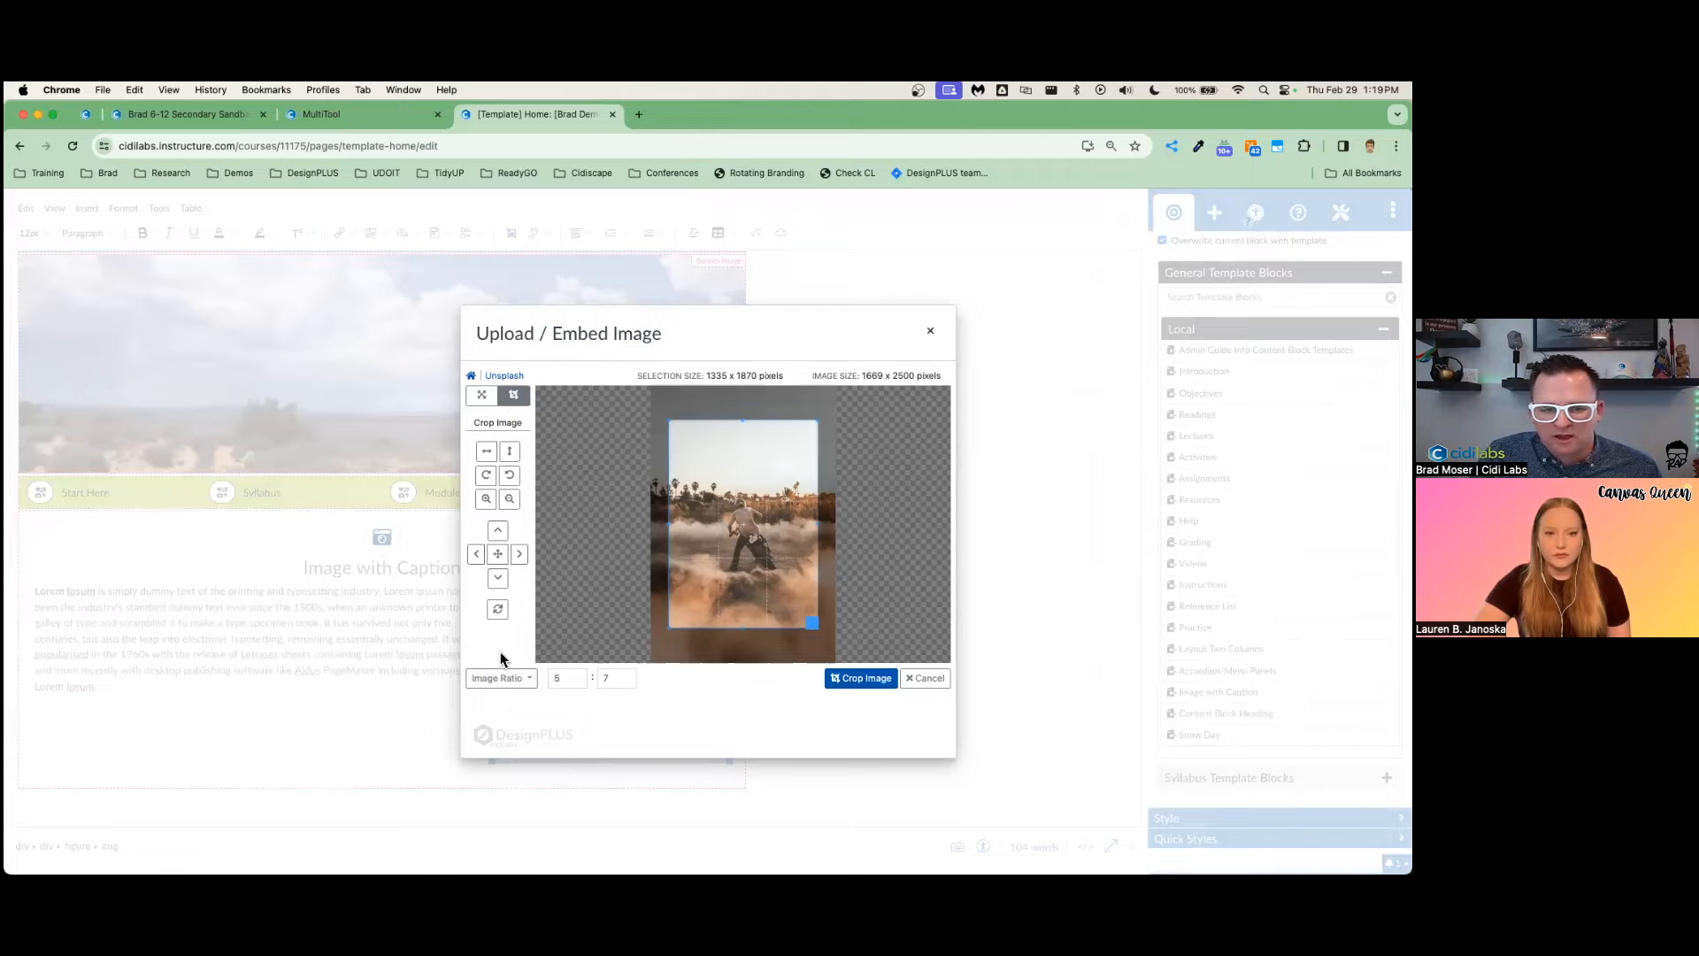
{"action": "left_click", "coordinate": [510, 686]}
{"action": "left_click", "coordinate": [522, 430]}
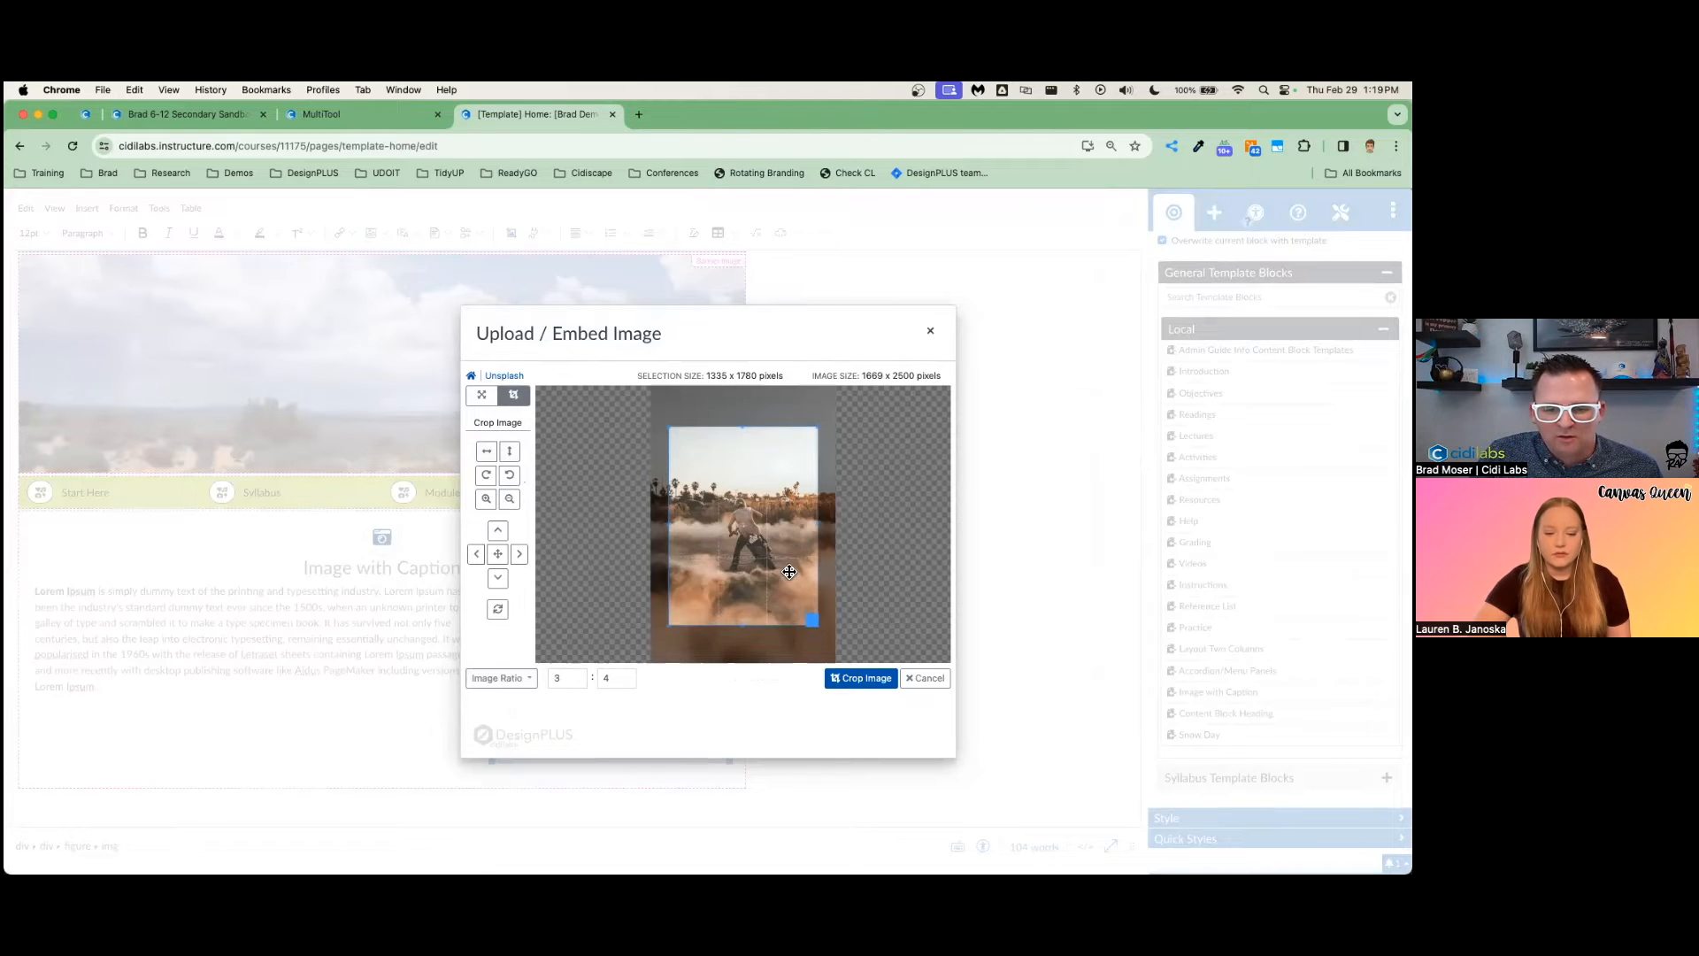
{"action": "left_click", "coordinate": [861, 678]}
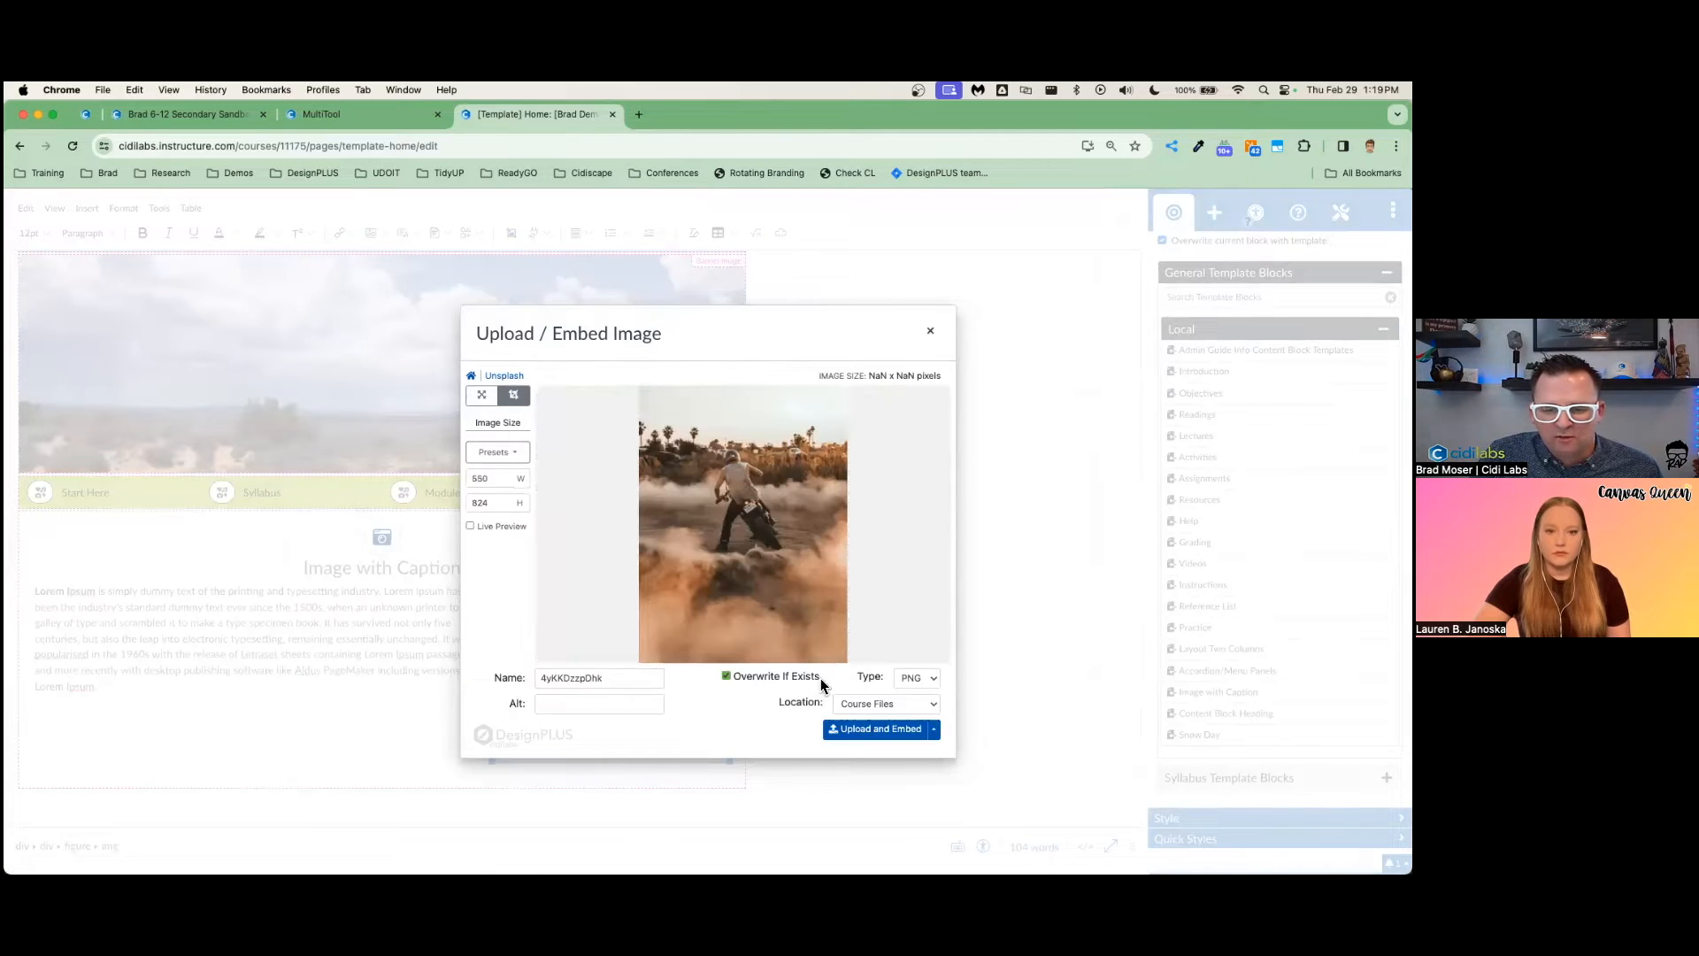
Name the image "bike", give it the alt text "bike rider", and upload and embed it in the content block
{"action": "left_click", "coordinate": [602, 680]}
{"action": "type", "text": "bike"}
{"action": "left_click", "coordinate": [589, 704]}
{"action": "type", "text": "bike rider"}
{"action": "left_click", "coordinate": [881, 728]}
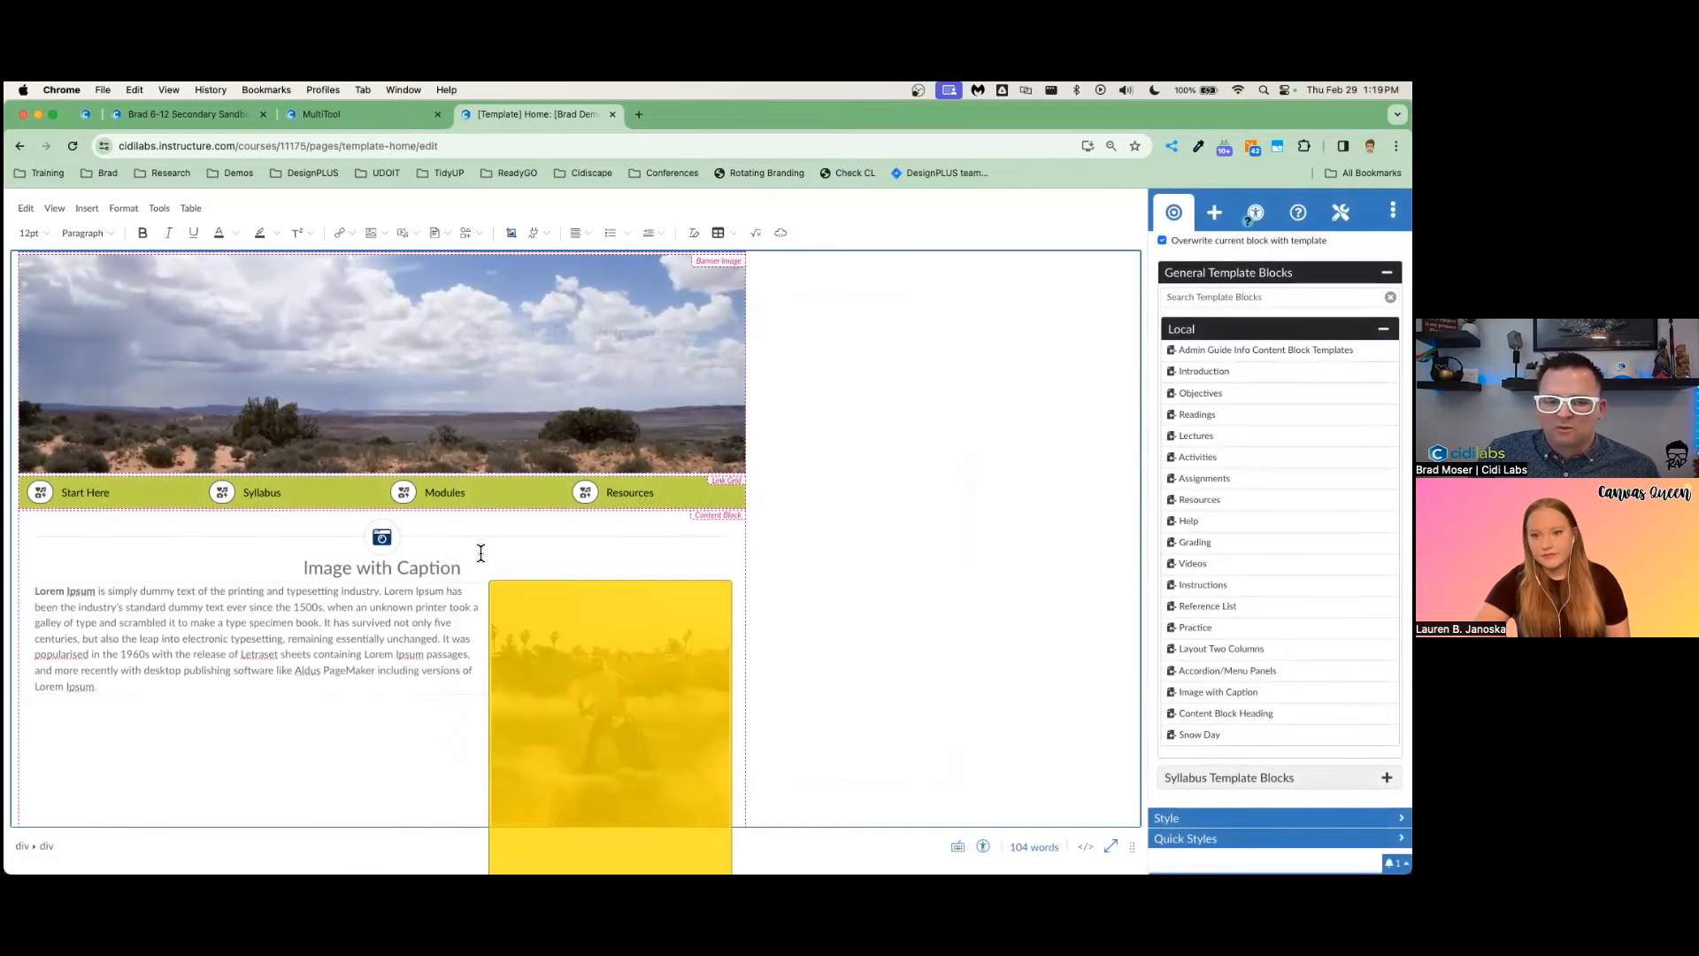
{"action": "scroll", "coordinate": [636, 665], "scroll_direction": "down", "scroll_amount": 2}
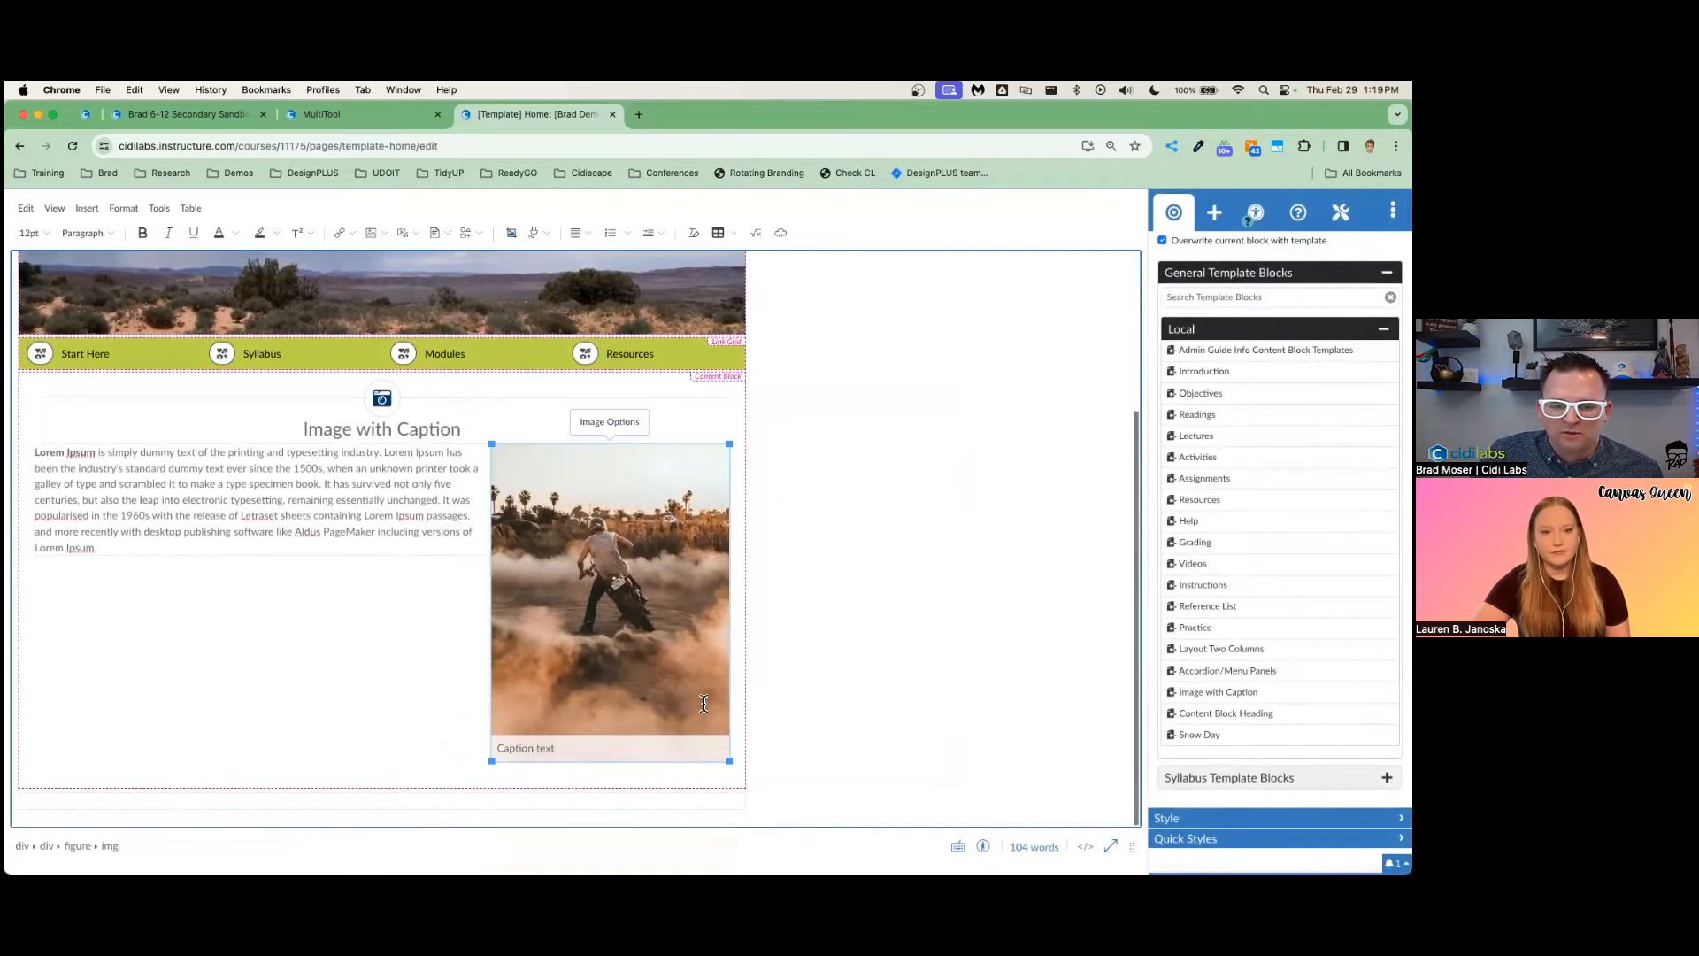
{"action": "left_click_drag", "start_coordinate": [731, 763], "coordinate": [611, 566]}
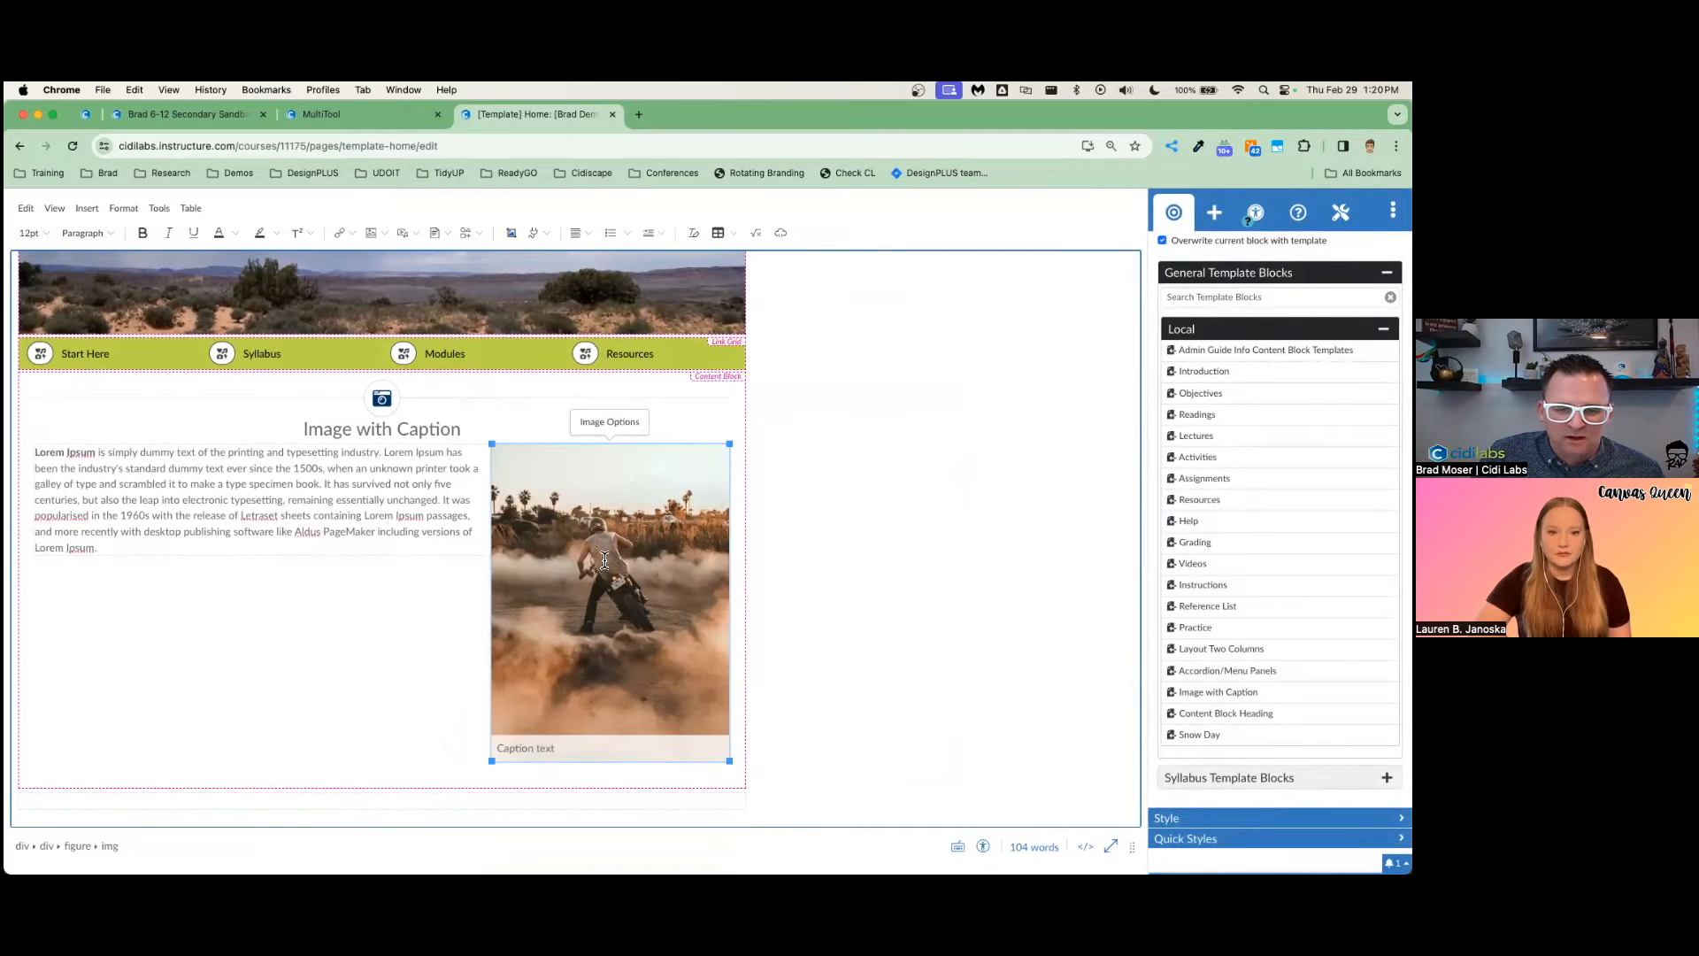
Set the embedded bike image's width to 150, compare the caption styles and apply Light Overlap
{"action": "left_click", "coordinate": [1280, 292]}
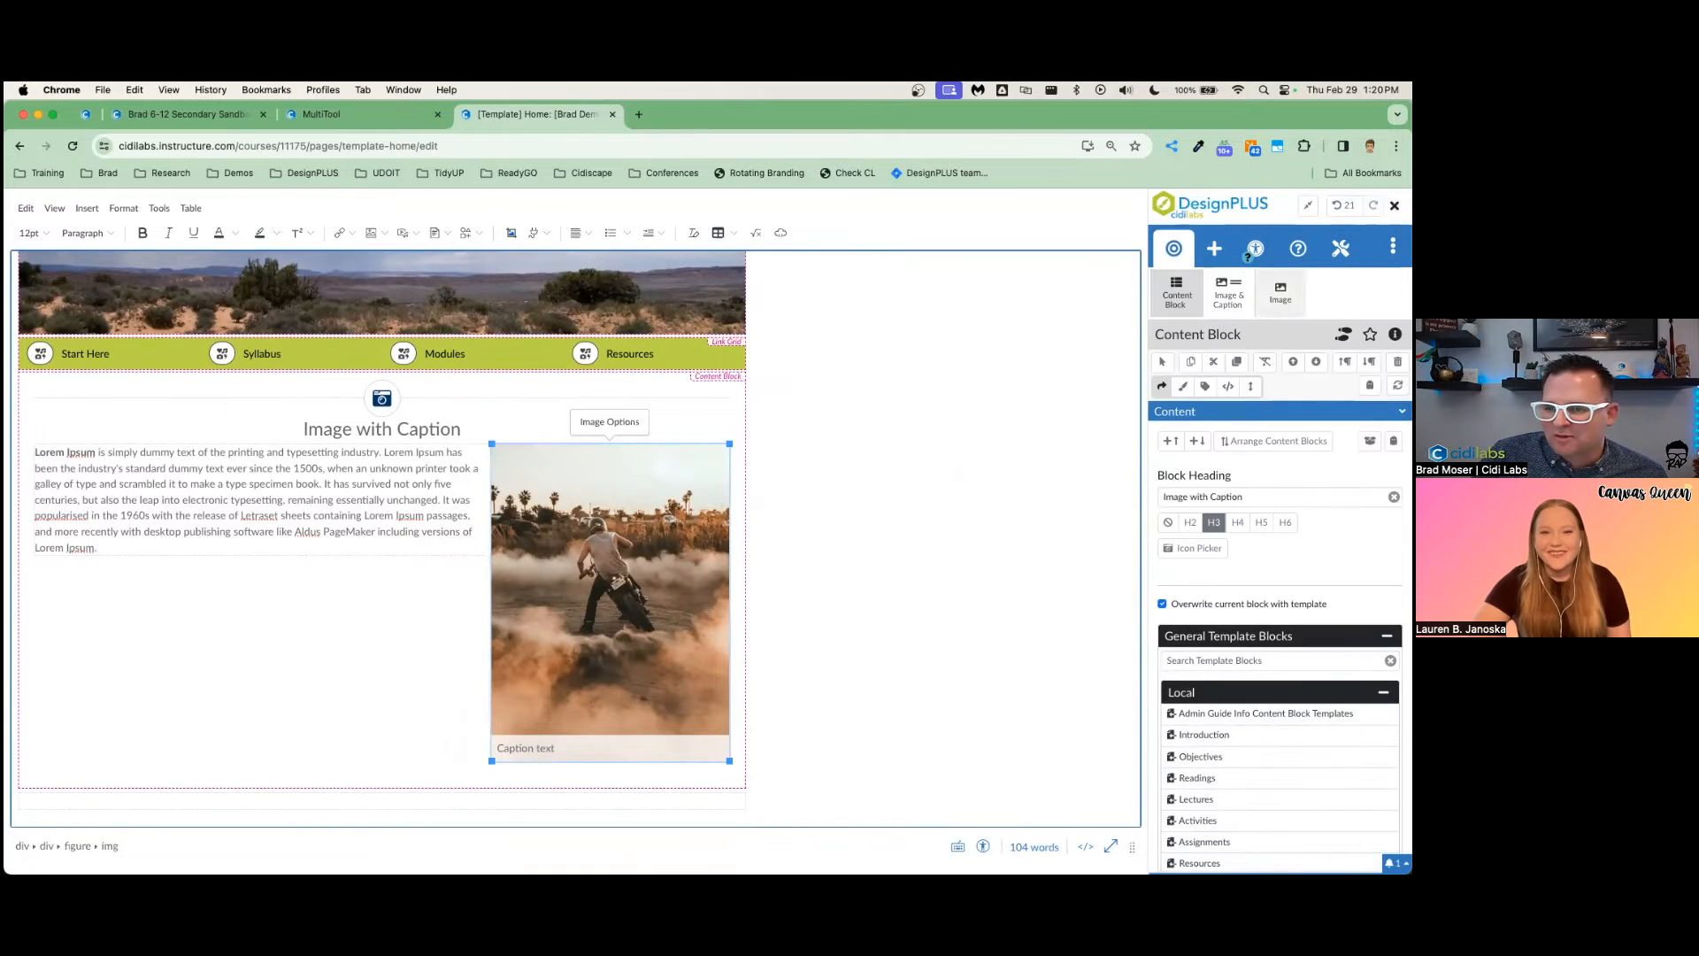
{"action": "left_click", "coordinate": [1167, 626]}
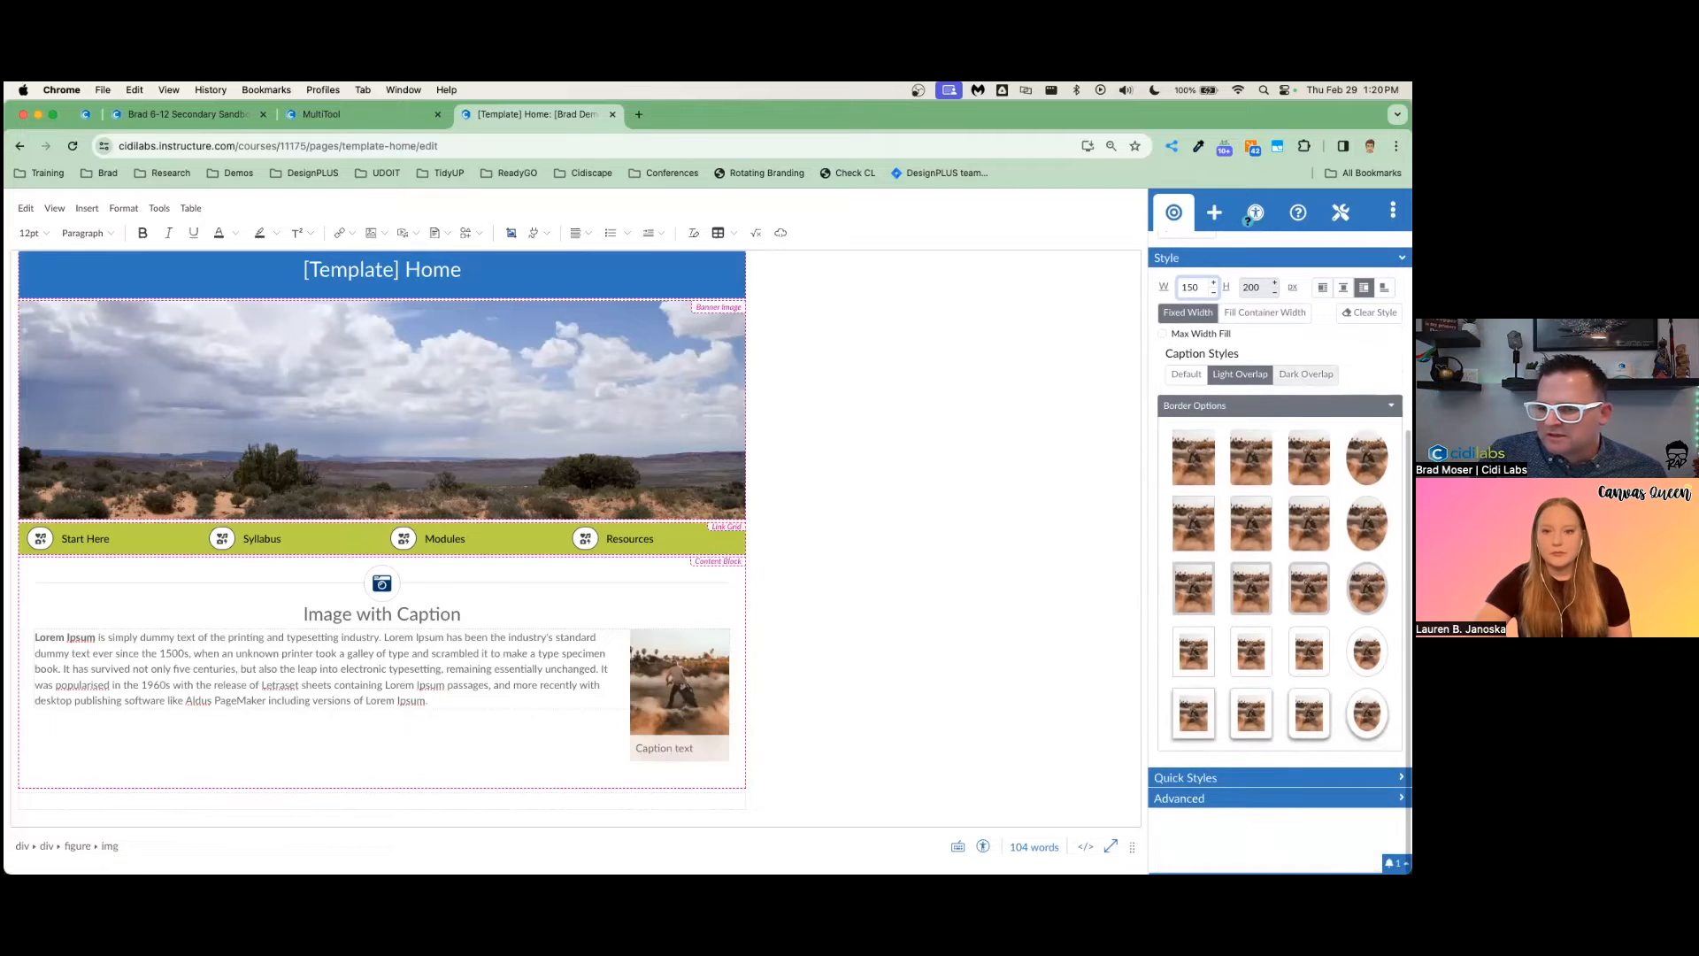
{"action": "left_click", "coordinate": [1306, 373]}
{"action": "left_click", "coordinate": [1239, 373]}
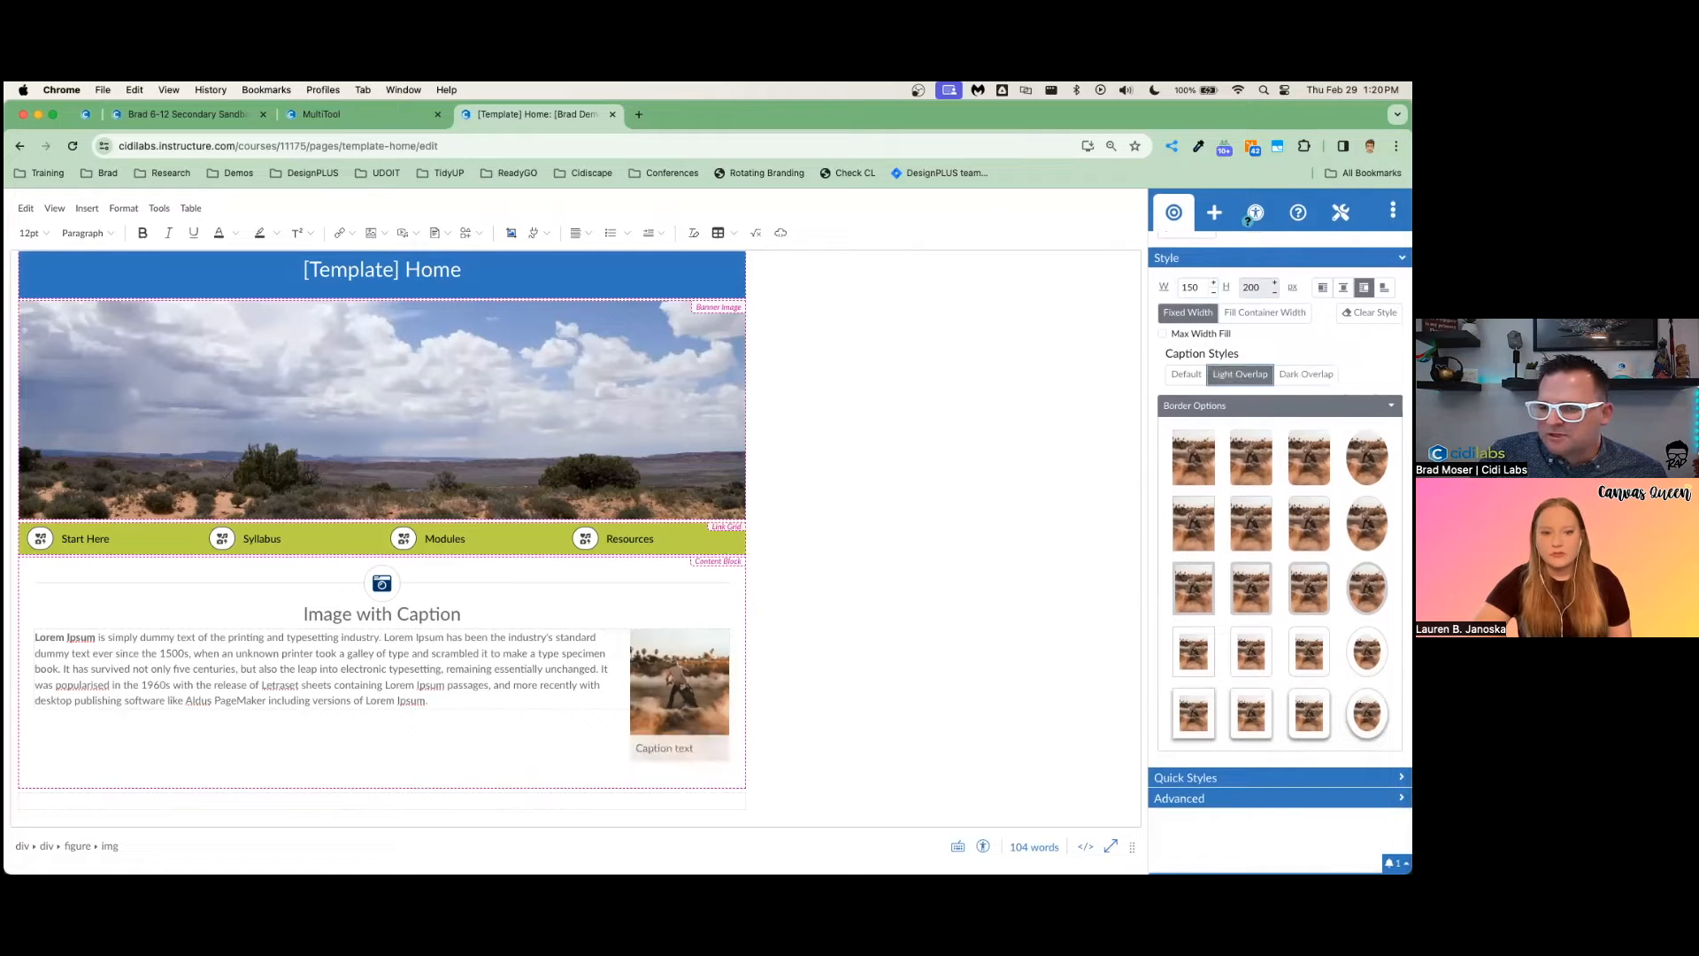
{"action": "left_click", "coordinate": [1186, 373]}
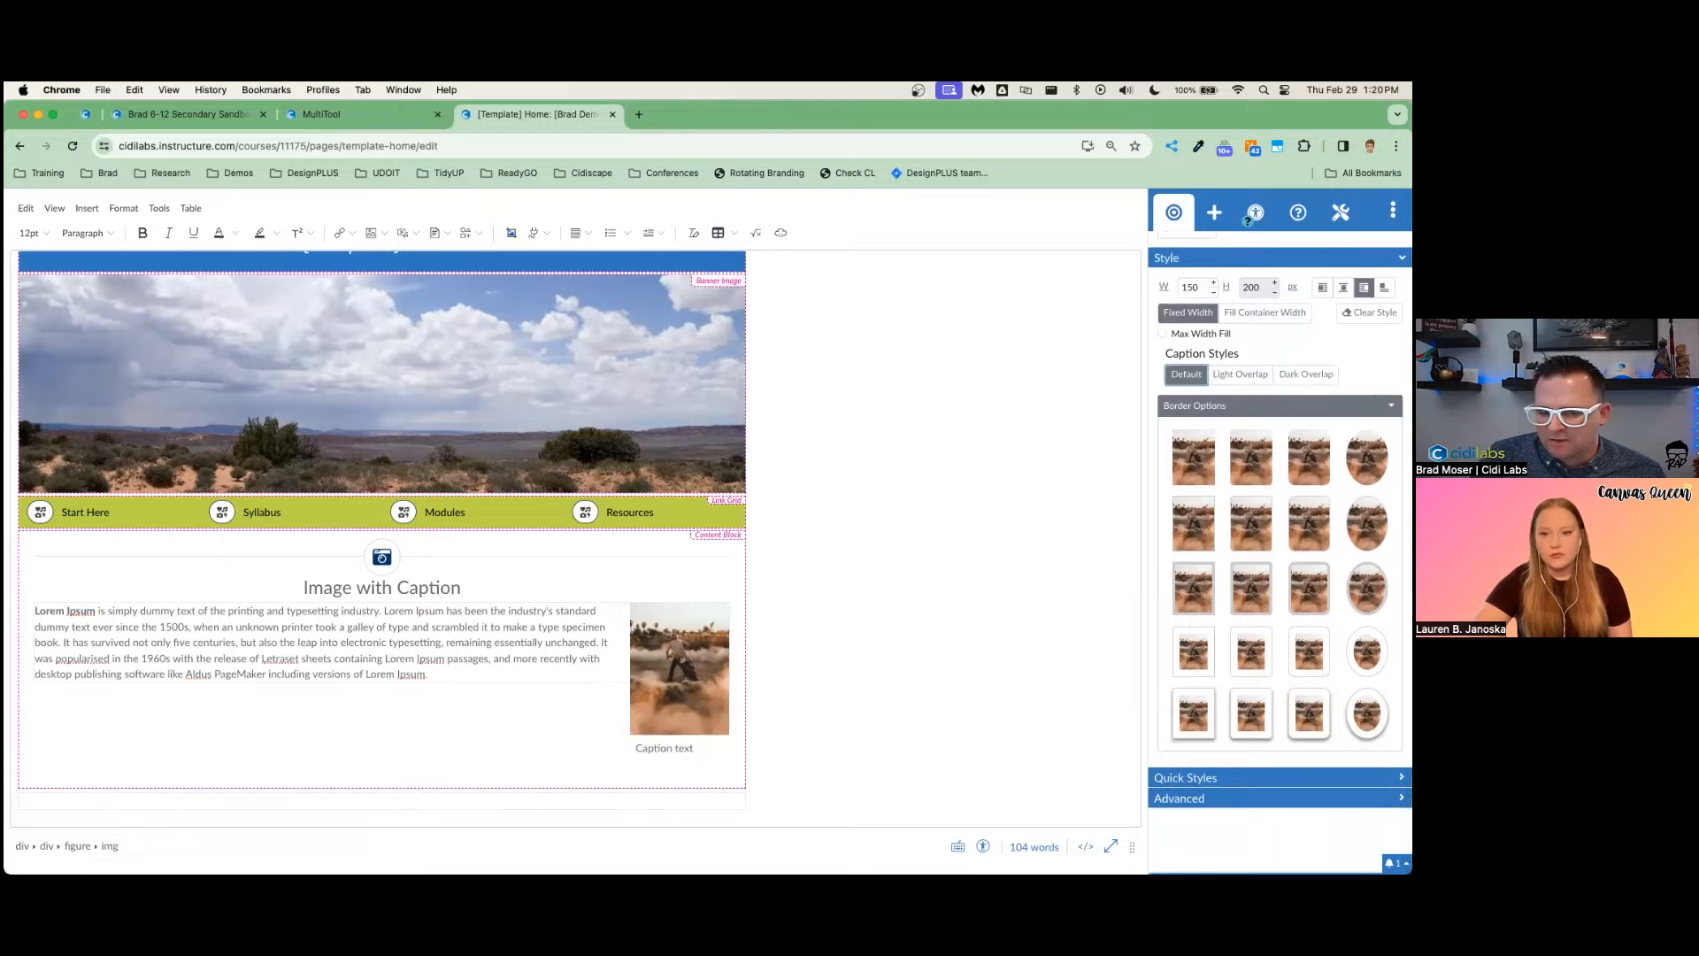
{"action": "left_click", "coordinate": [1239, 373]}
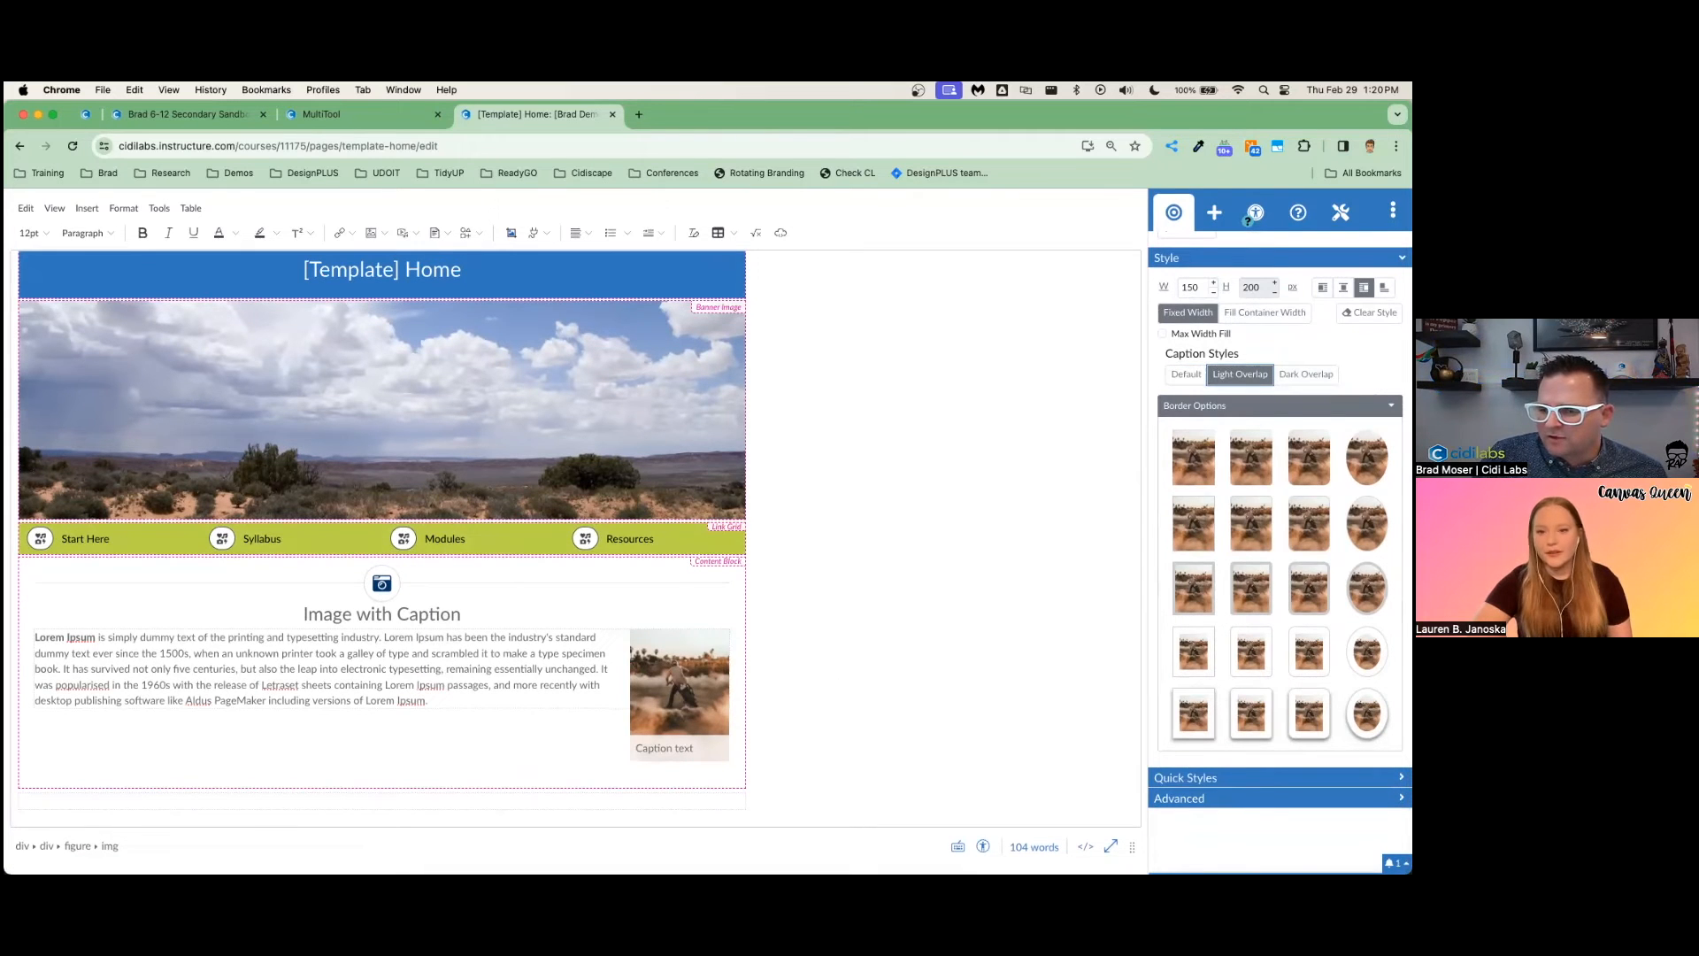
Apply the round border style with padding, border and shadow to the bike image
{"action": "left_click", "coordinate": [1367, 712]}
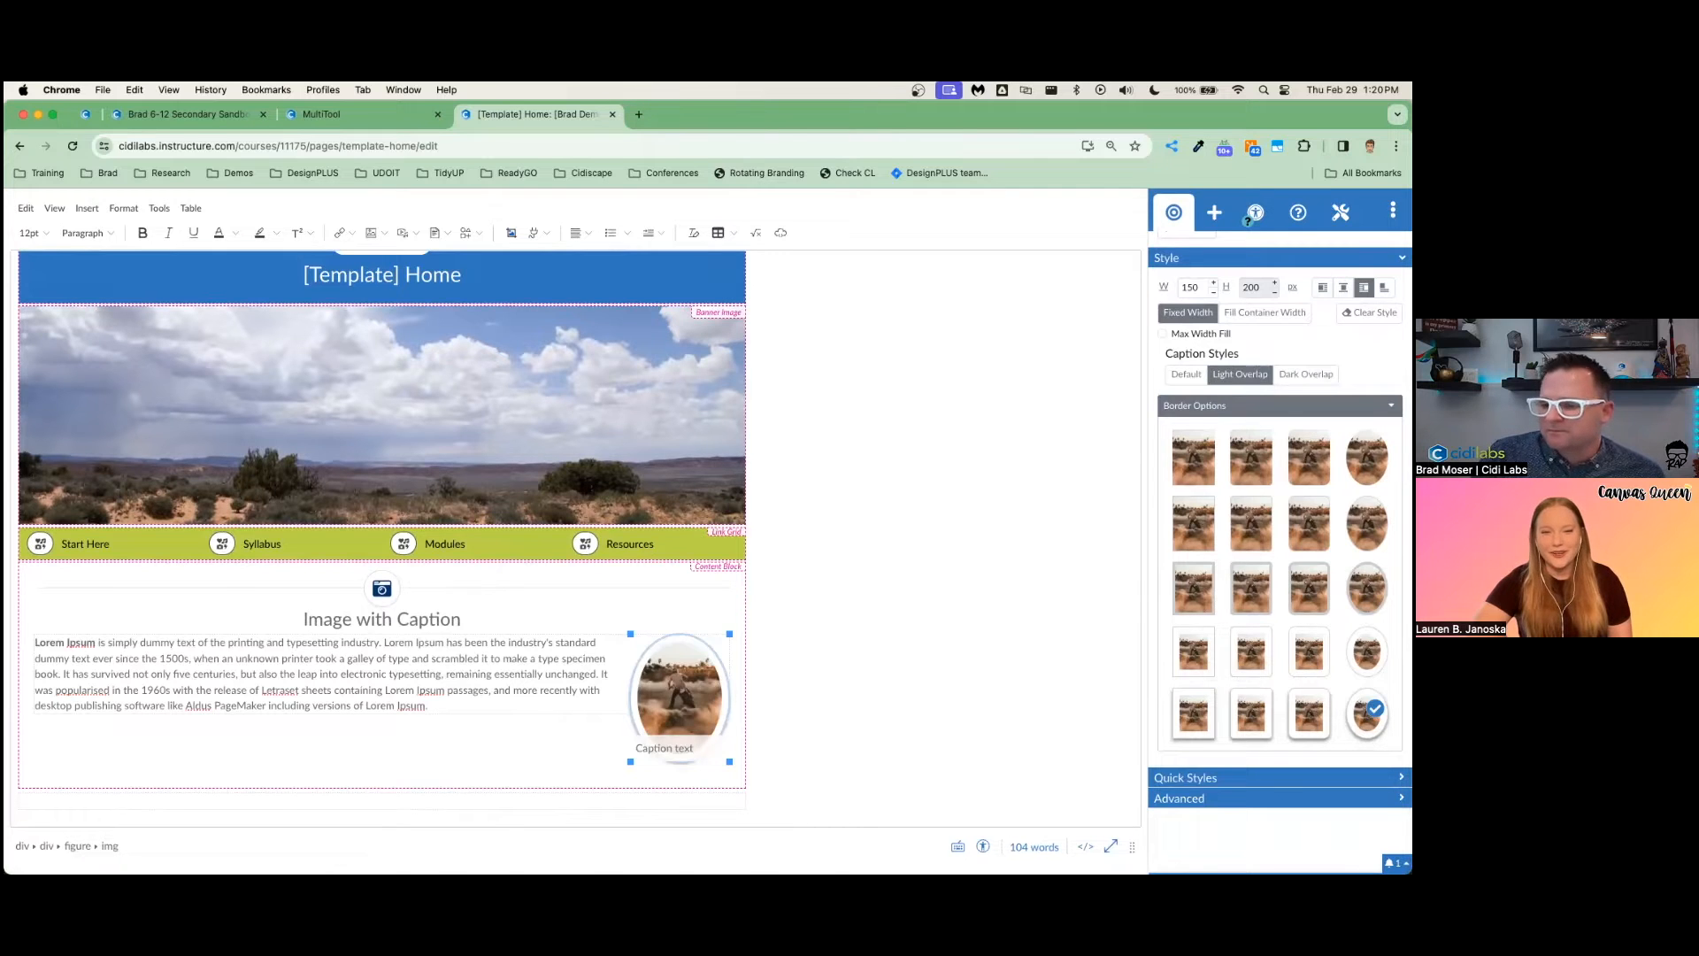
{"action": "scroll", "coordinate": [1310, 796], "scroll_direction": "up", "scroll_amount": 5}
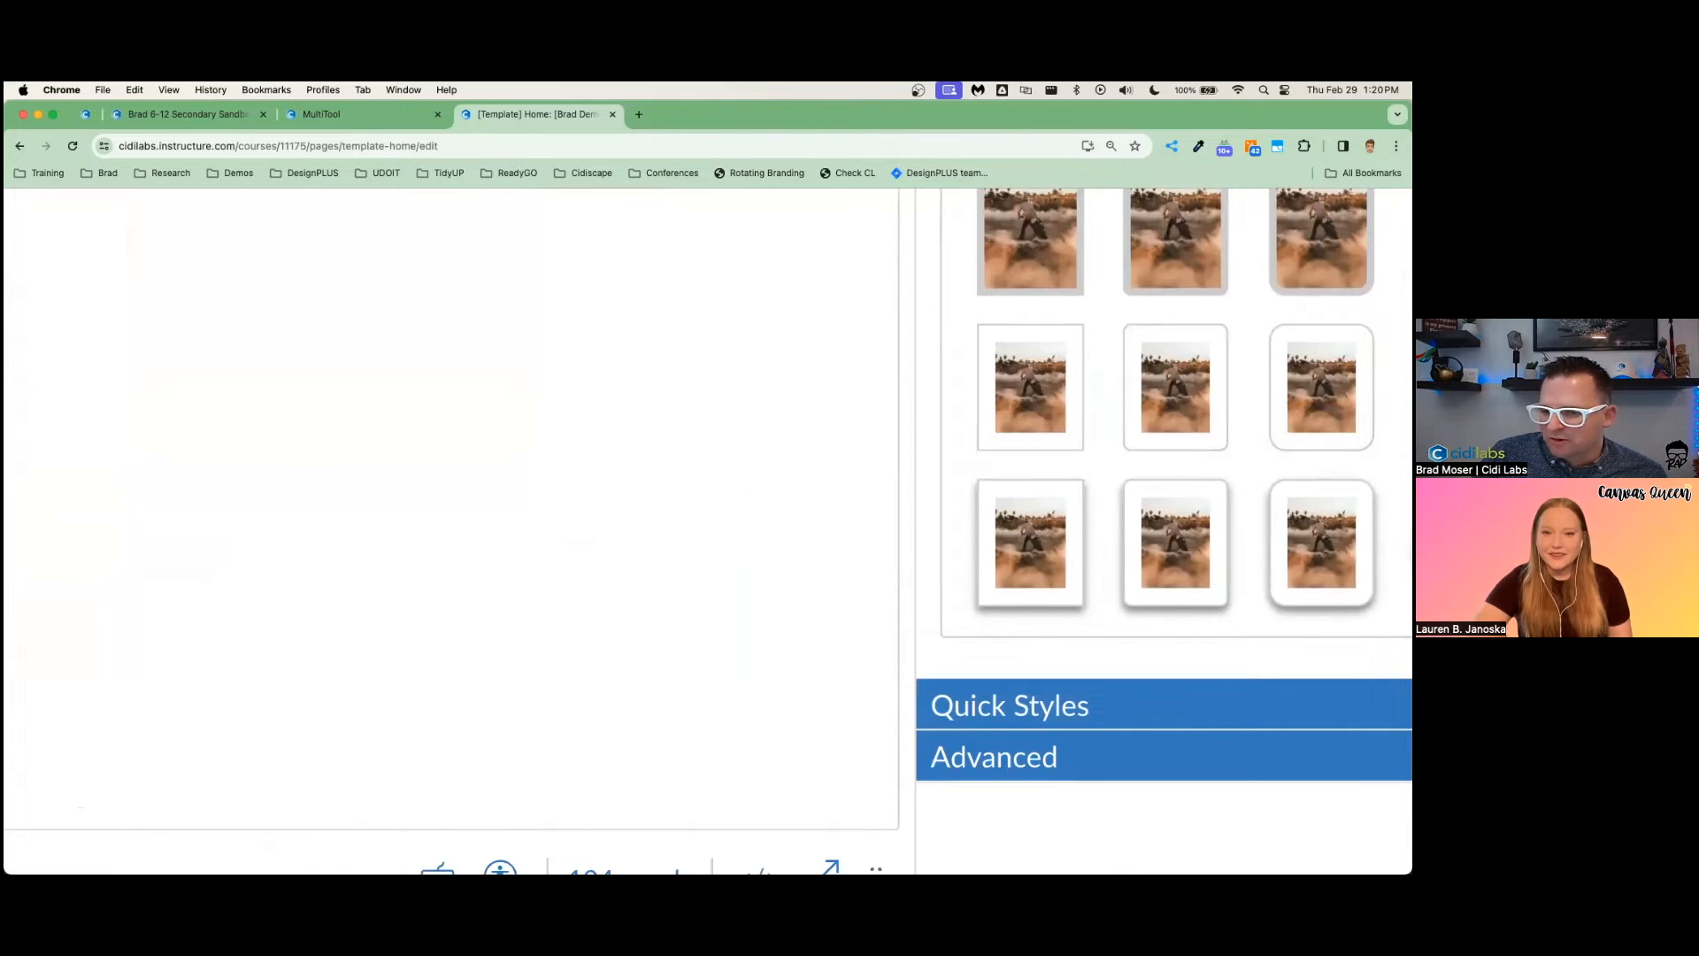
{"action": "scroll", "coordinate": [1133, 649], "scroll_direction": "down", "scroll_amount": 5}
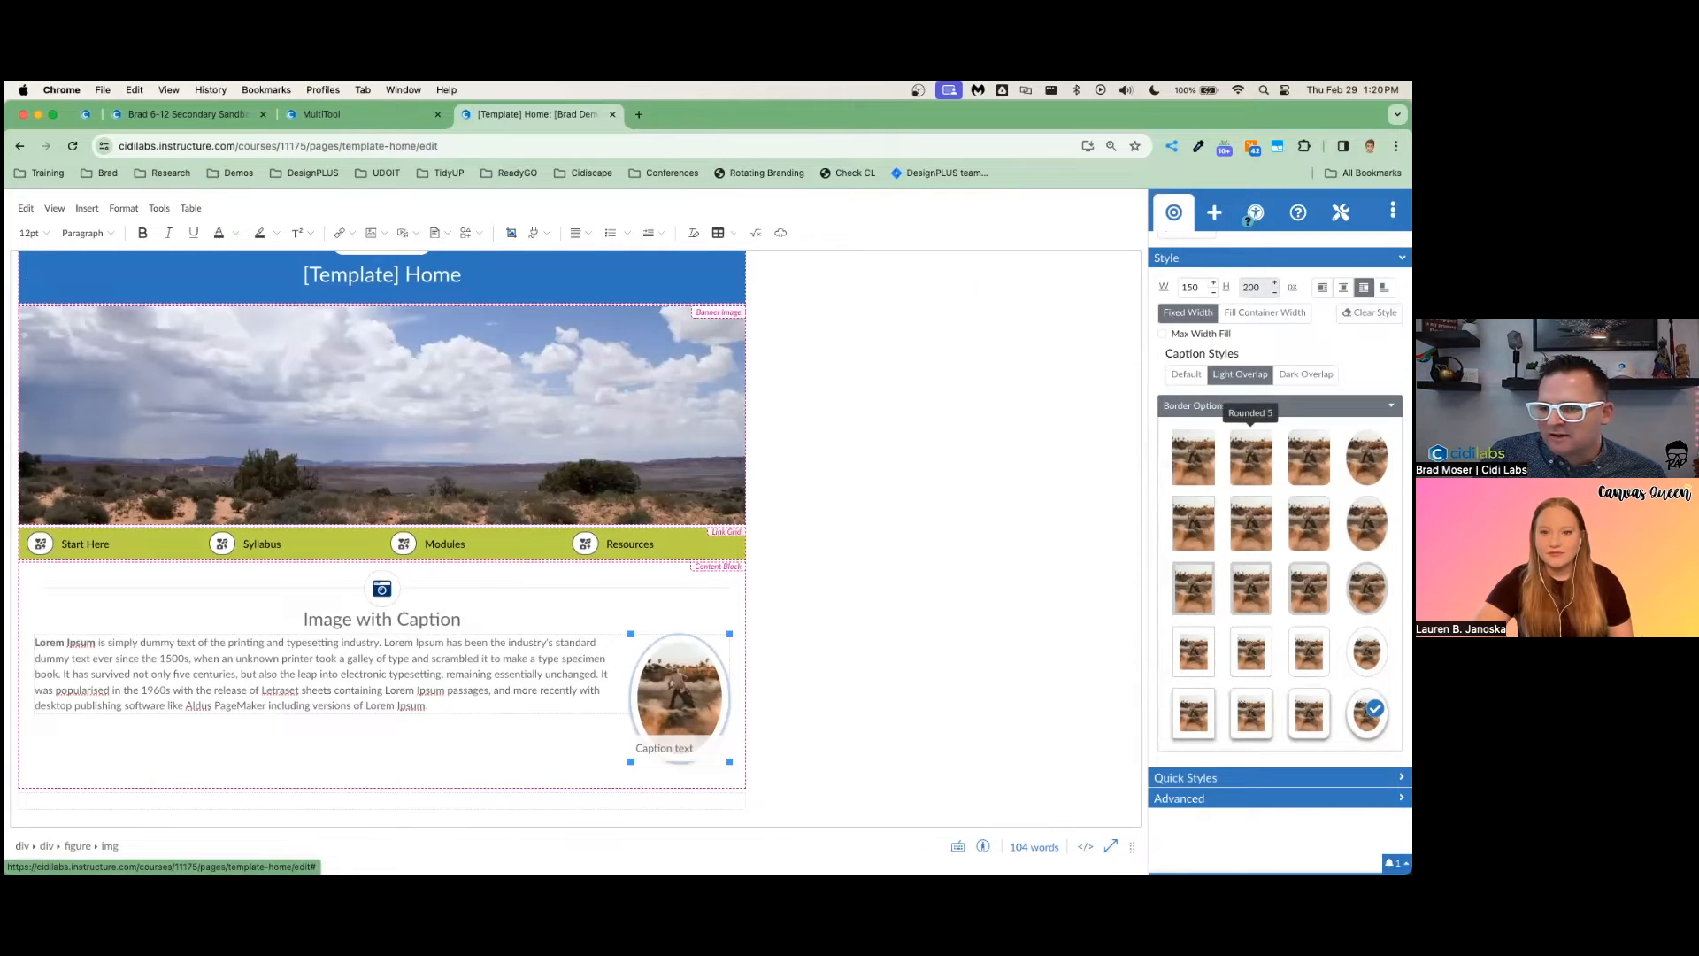
Examine the Style Editor's quick styles, border, color, spacing and alignment controls for the bike image
{"action": "scroll", "coordinate": [1280, 531], "scroll_direction": "up", "scroll_amount": 5}
{"action": "scroll", "coordinate": [1183, 343], "scroll_direction": "up", "scroll_amount": 2}
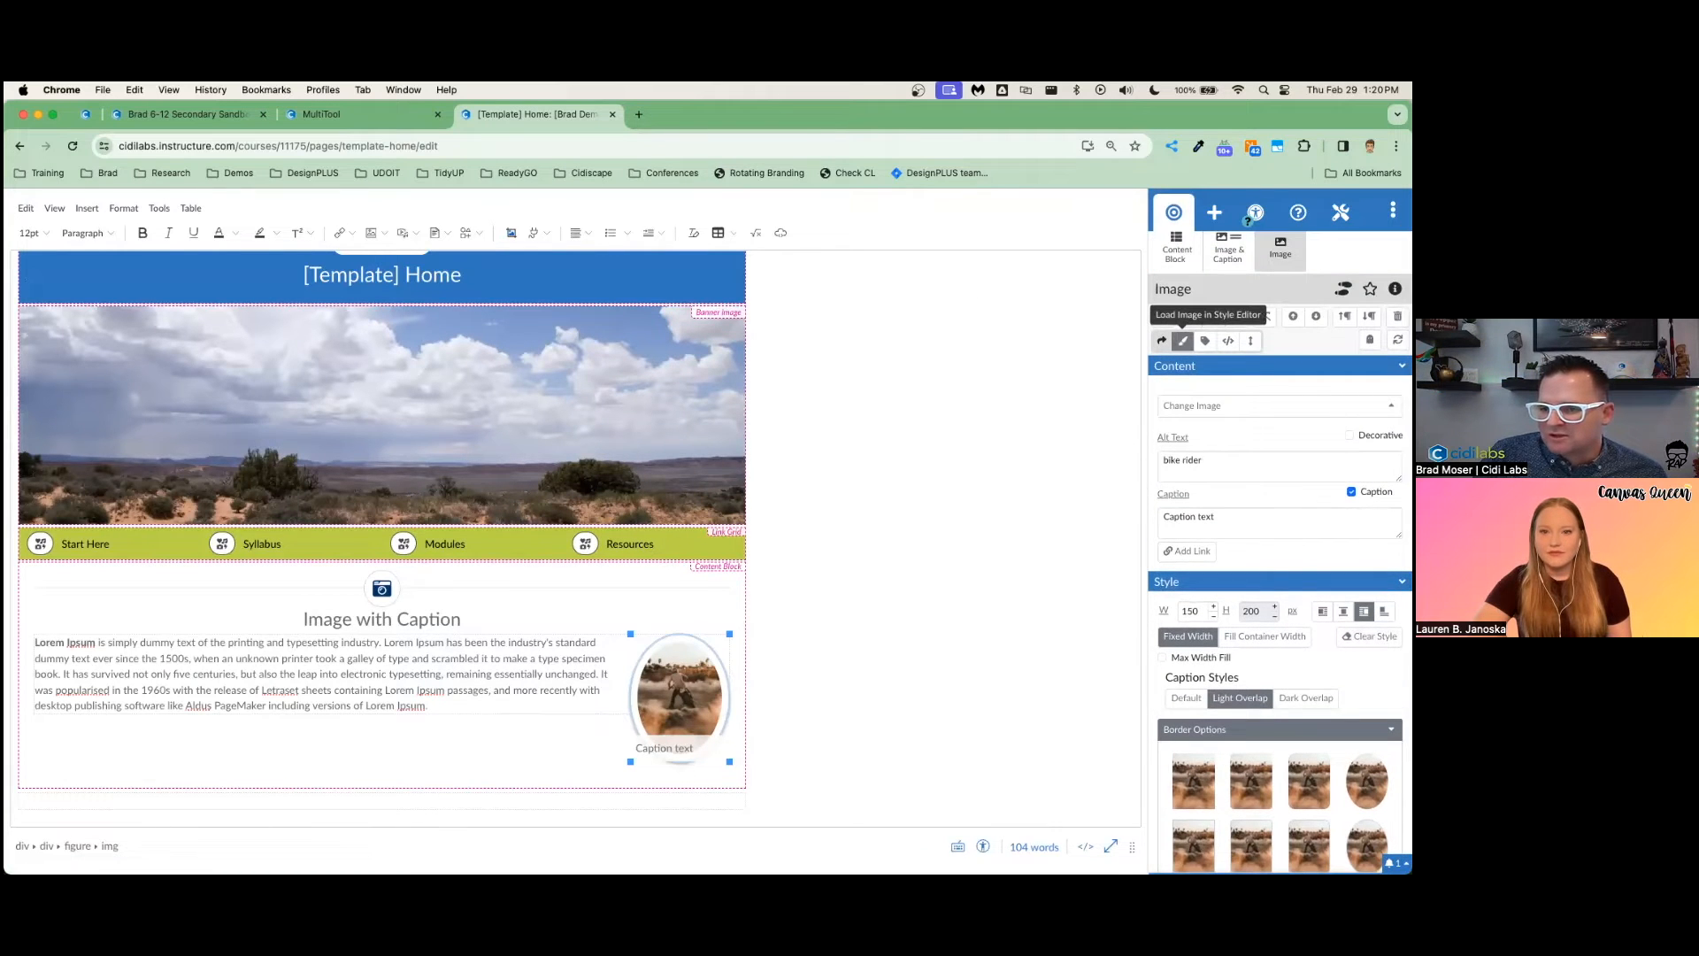
{"action": "left_click", "coordinate": [1182, 340]}
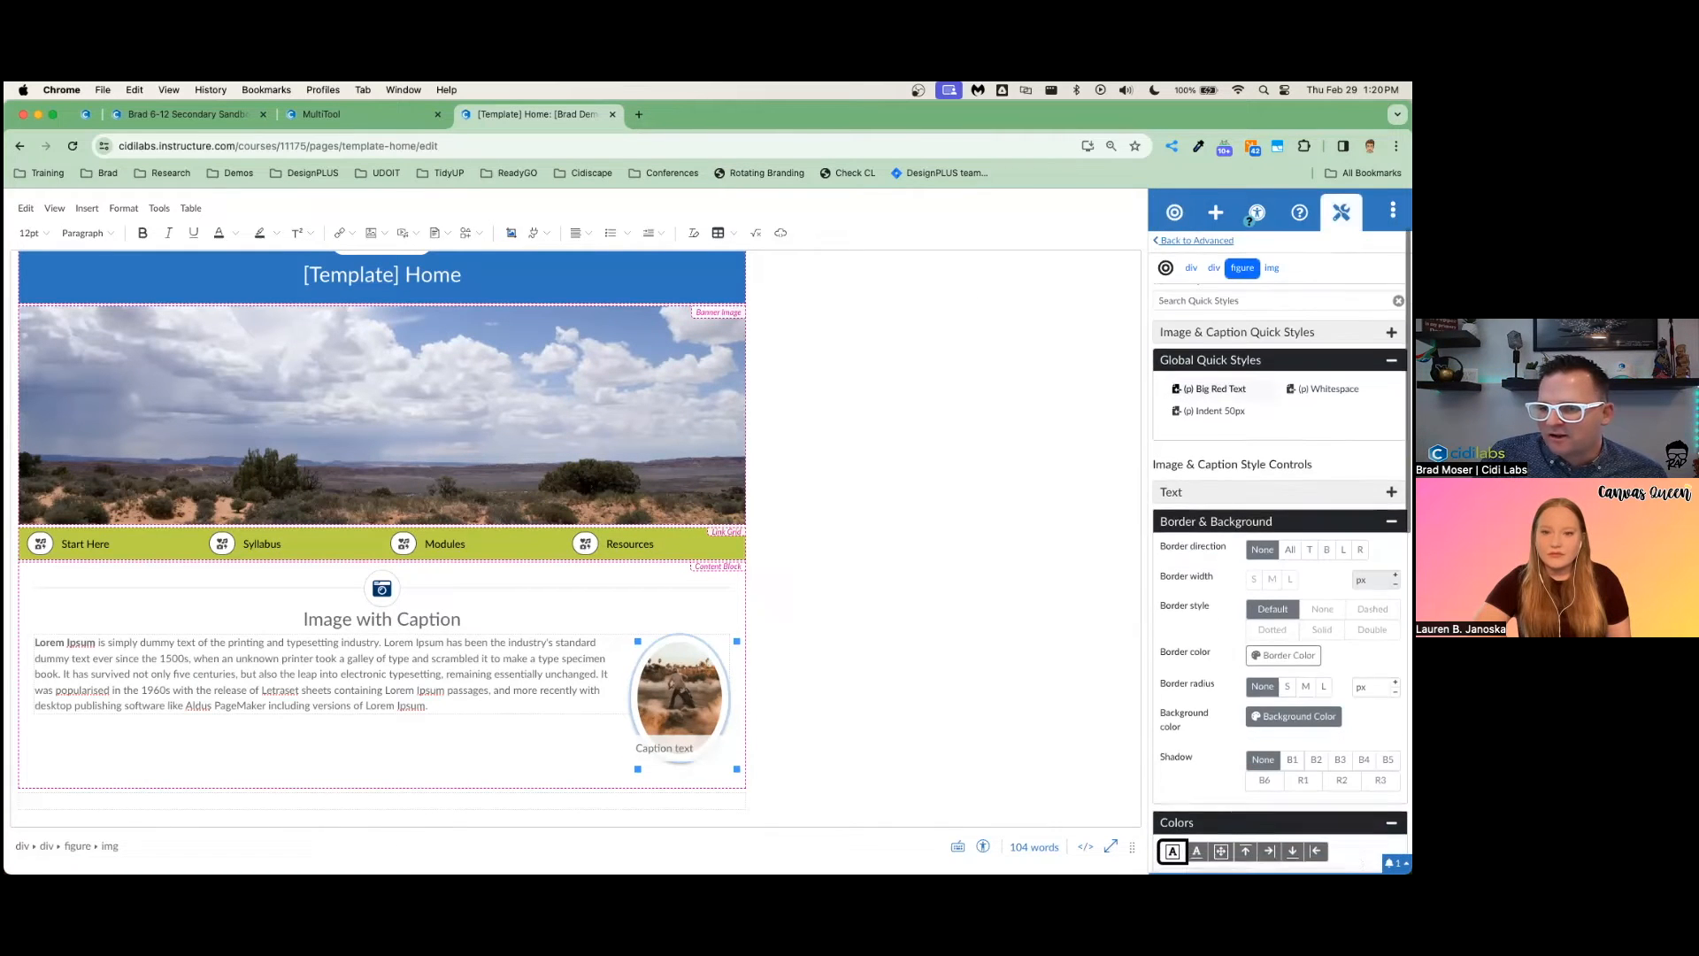
{"action": "scroll", "coordinate": [1280, 531], "scroll_direction": "down", "scroll_amount": 2}
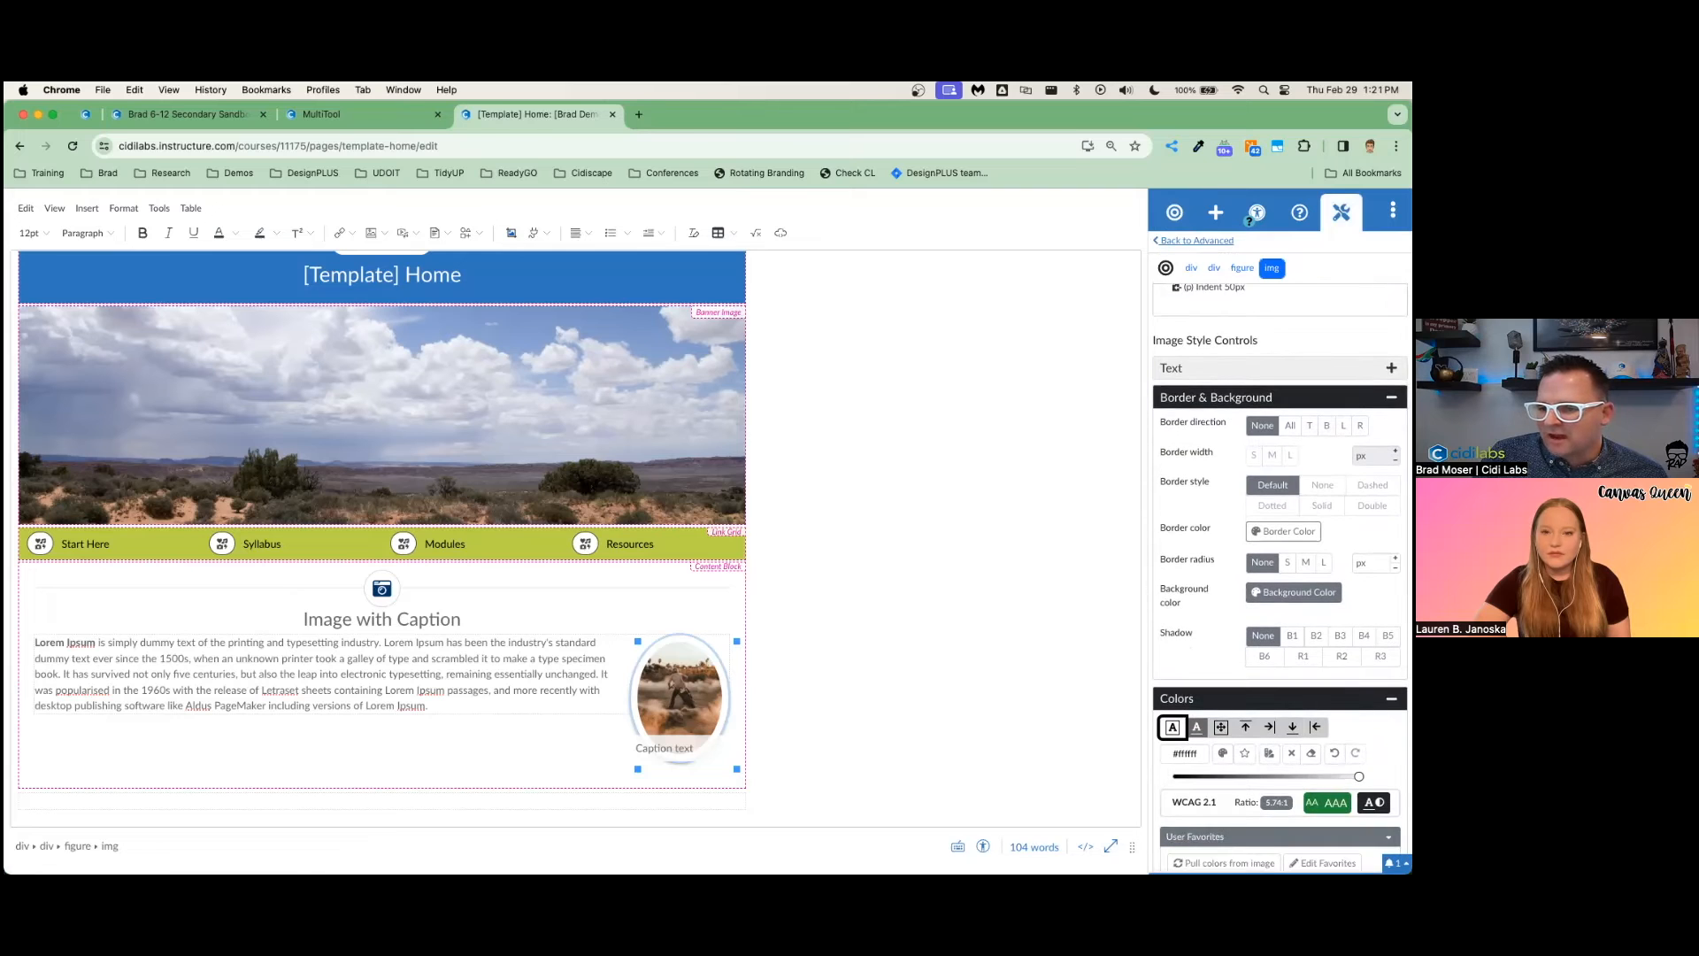
{"action": "scroll", "coordinate": [1341, 497], "scroll_direction": "down", "scroll_amount": 4}
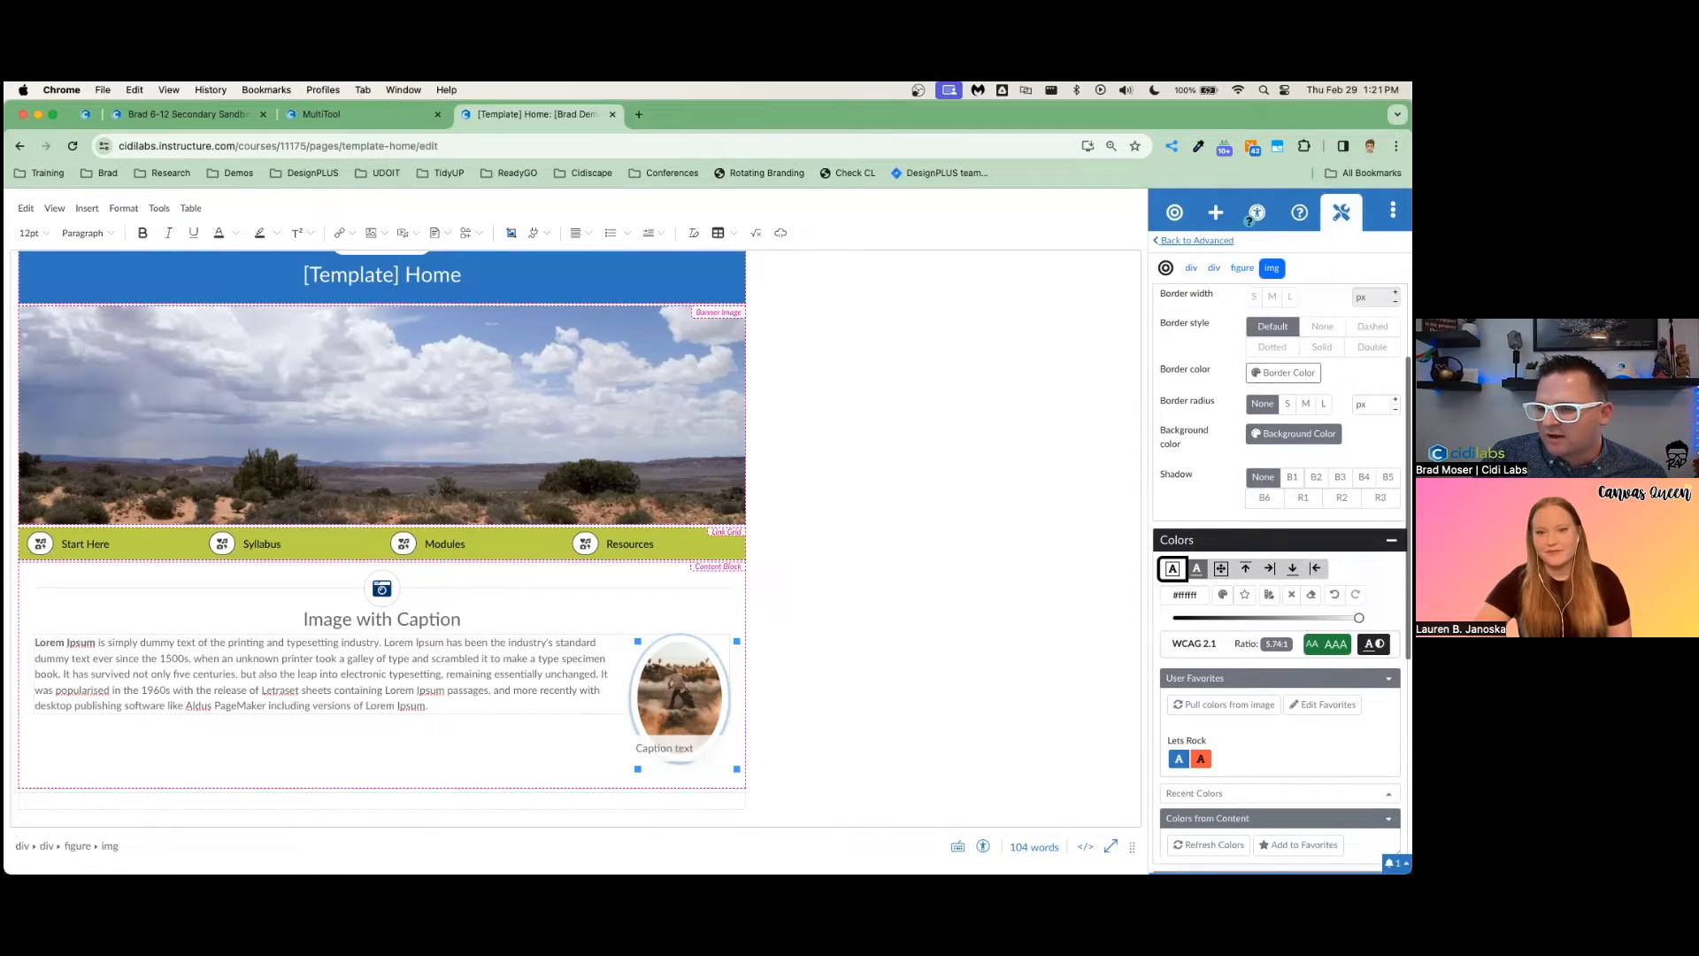
{"action": "scroll", "coordinate": [1327, 482], "scroll_direction": "down", "scroll_amount": 4}
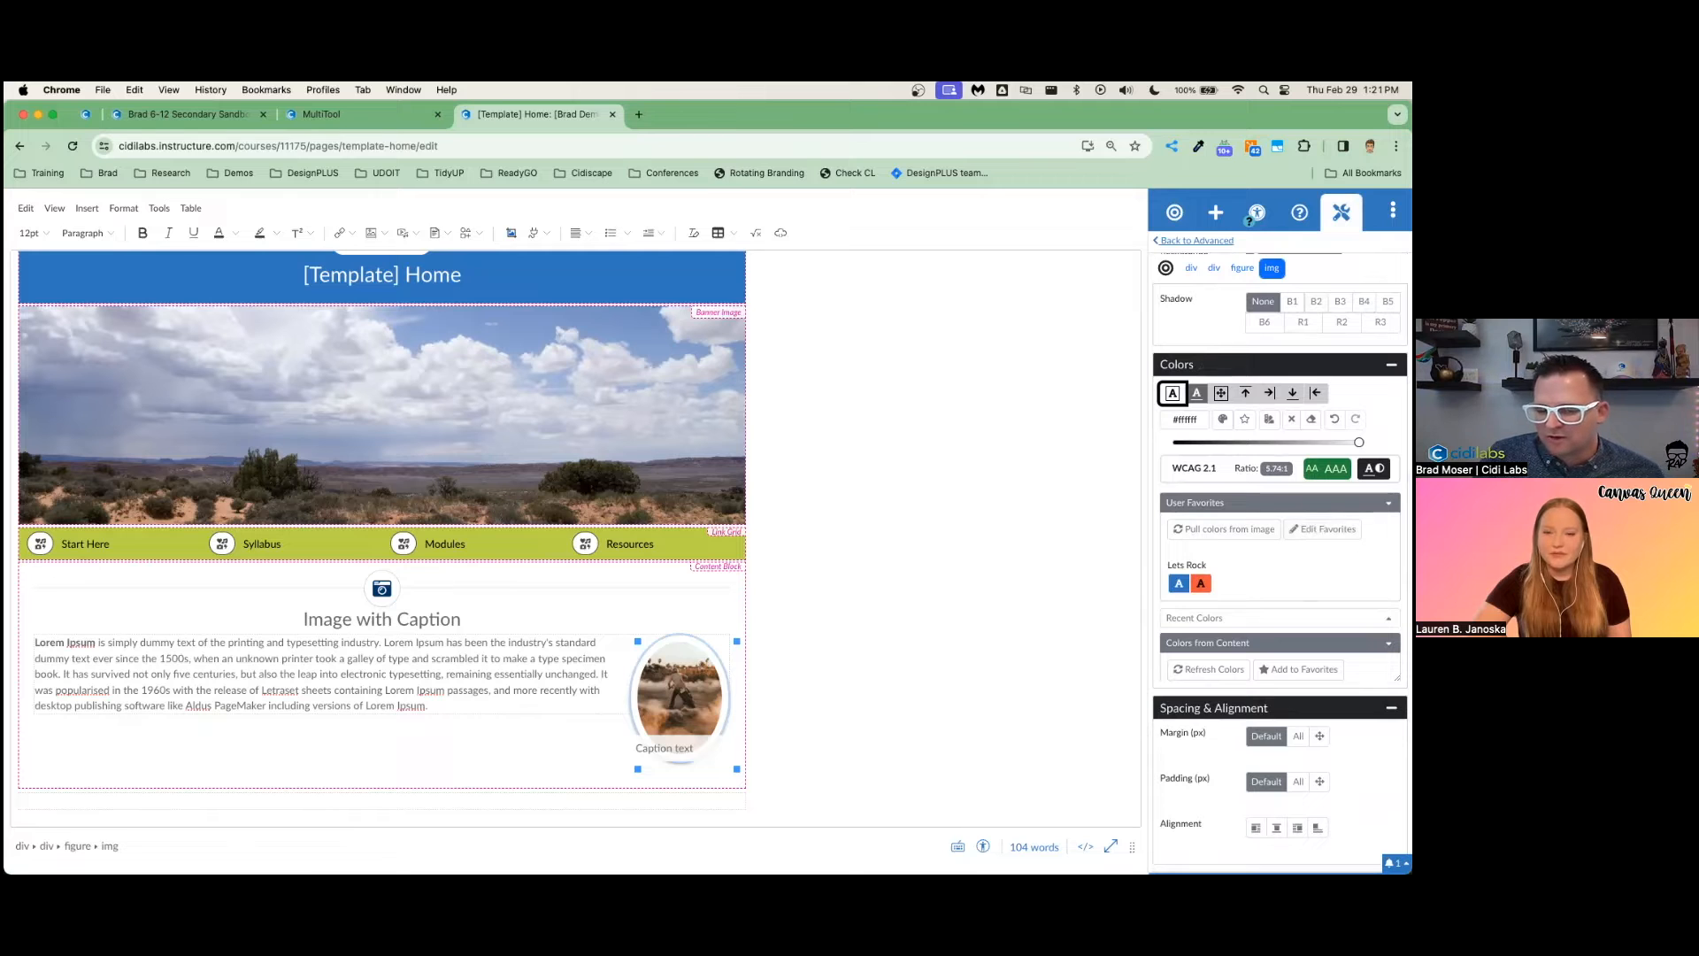
{"action": "scroll", "coordinate": [1279, 531], "scroll_direction": "up", "scroll_amount": 10}
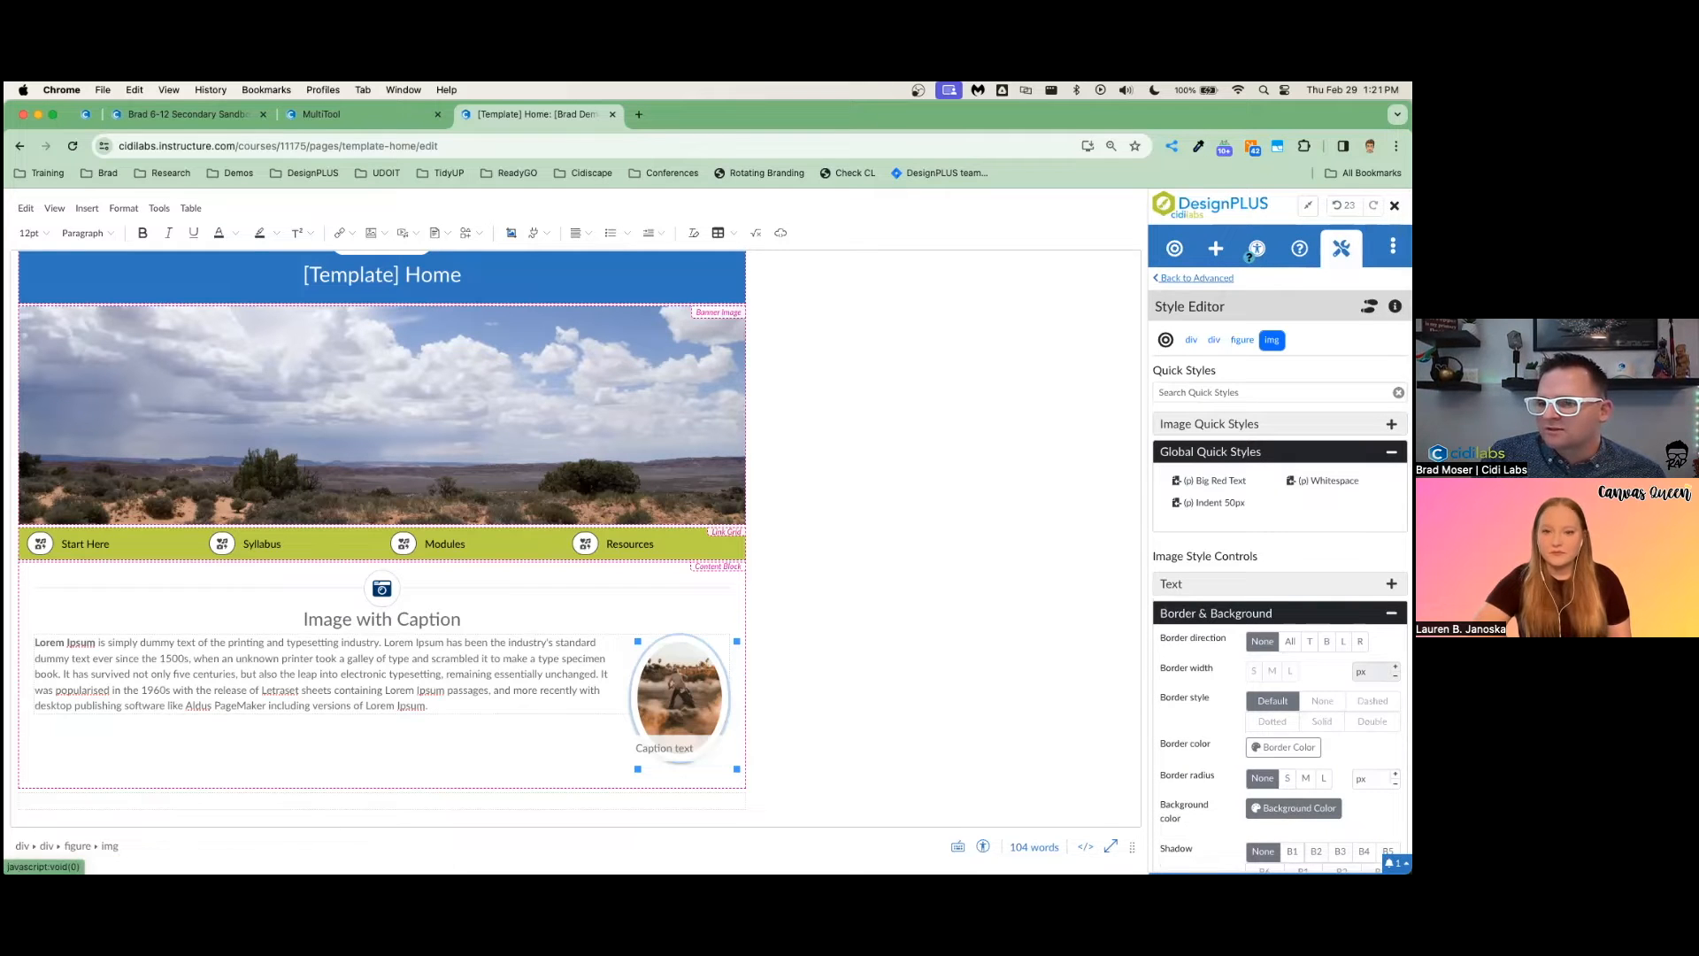
{"action": "left_click", "coordinate": [1174, 249]}
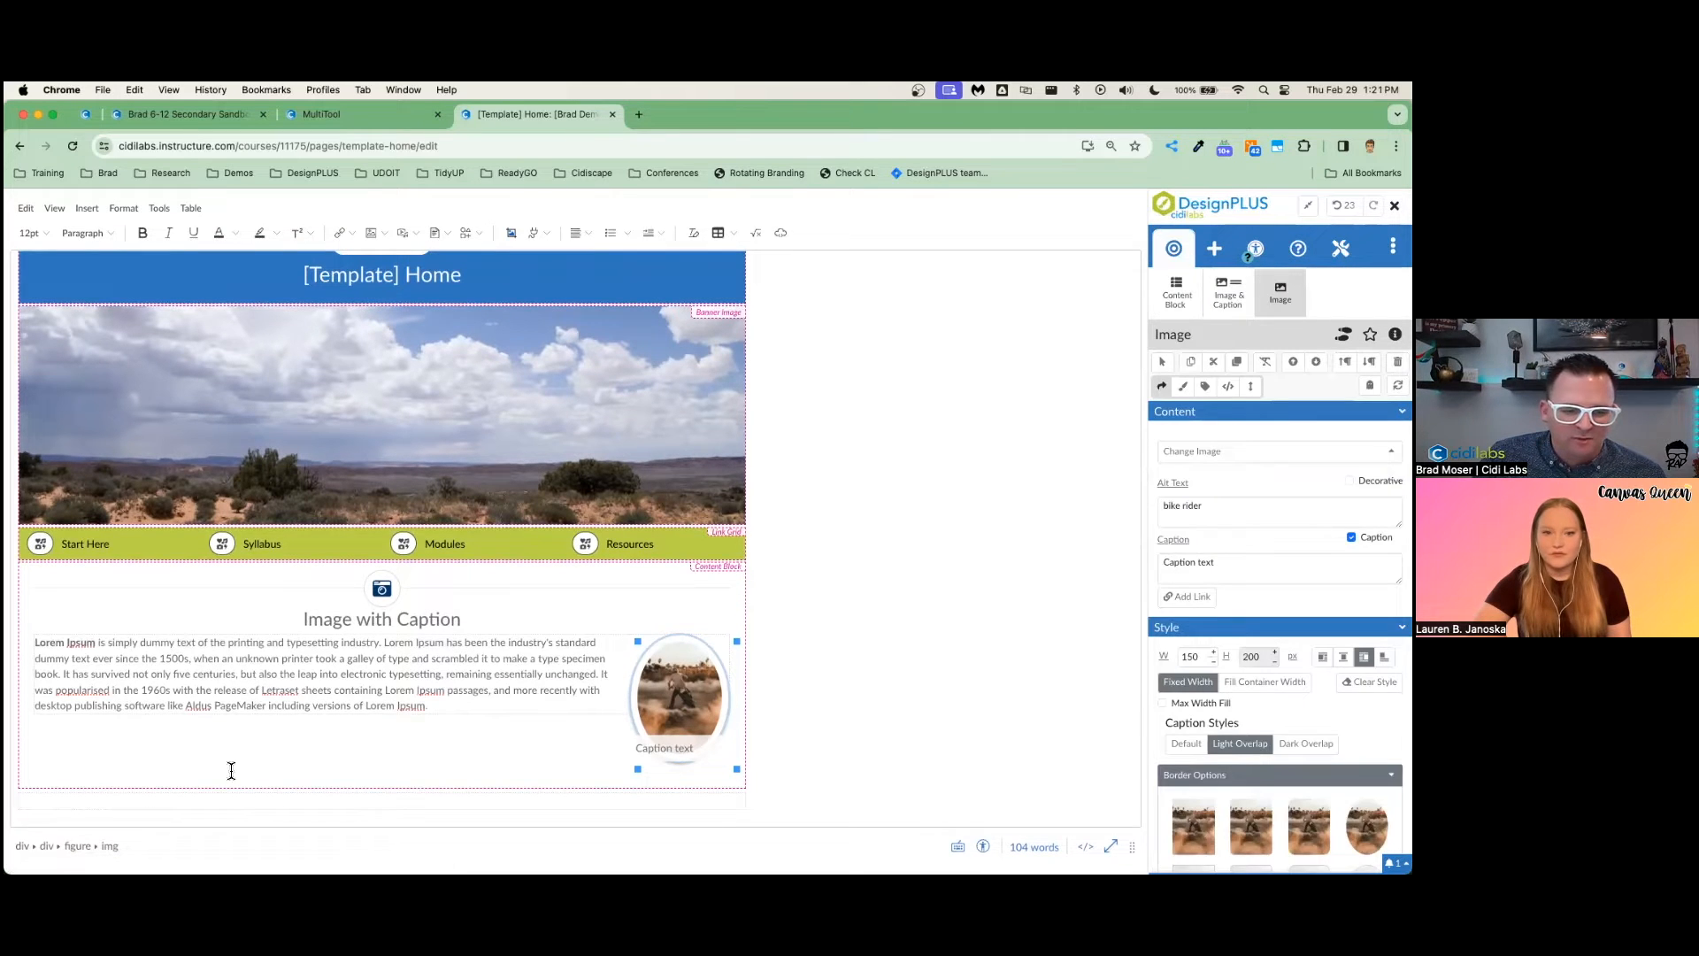
Inspect the element HTML of the image figure and its parent content block in the Advanced Editor
{"action": "left_click", "coordinate": [333, 739]}
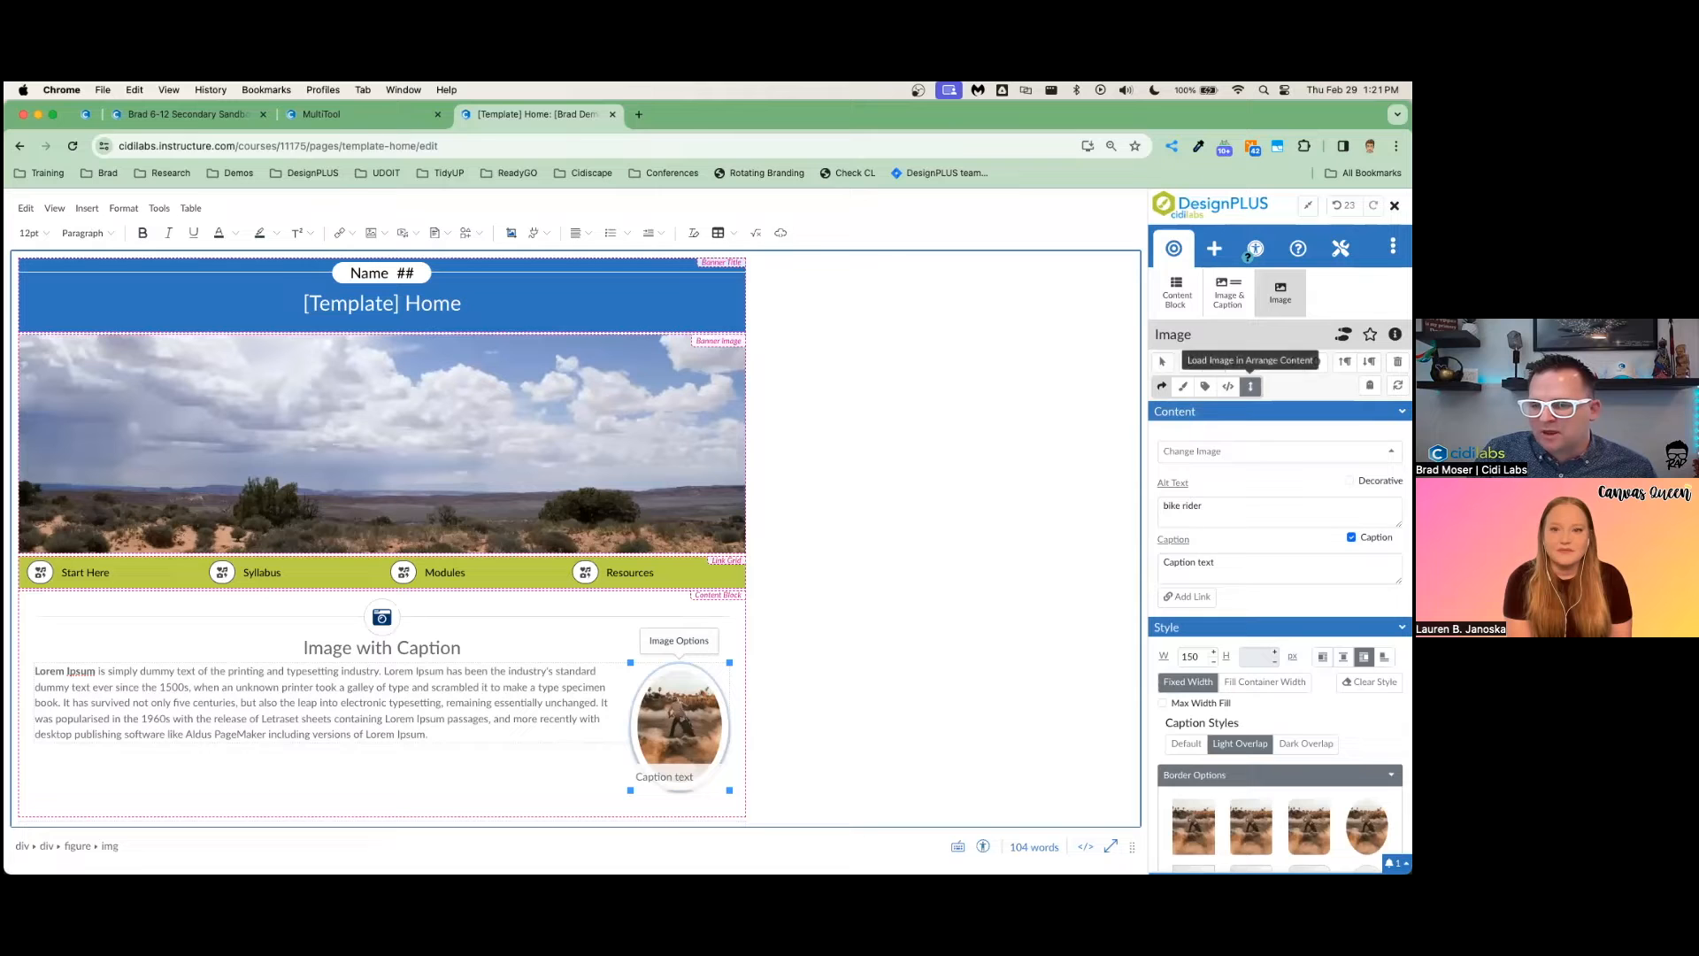
{"action": "left_click", "coordinate": [1228, 386]}
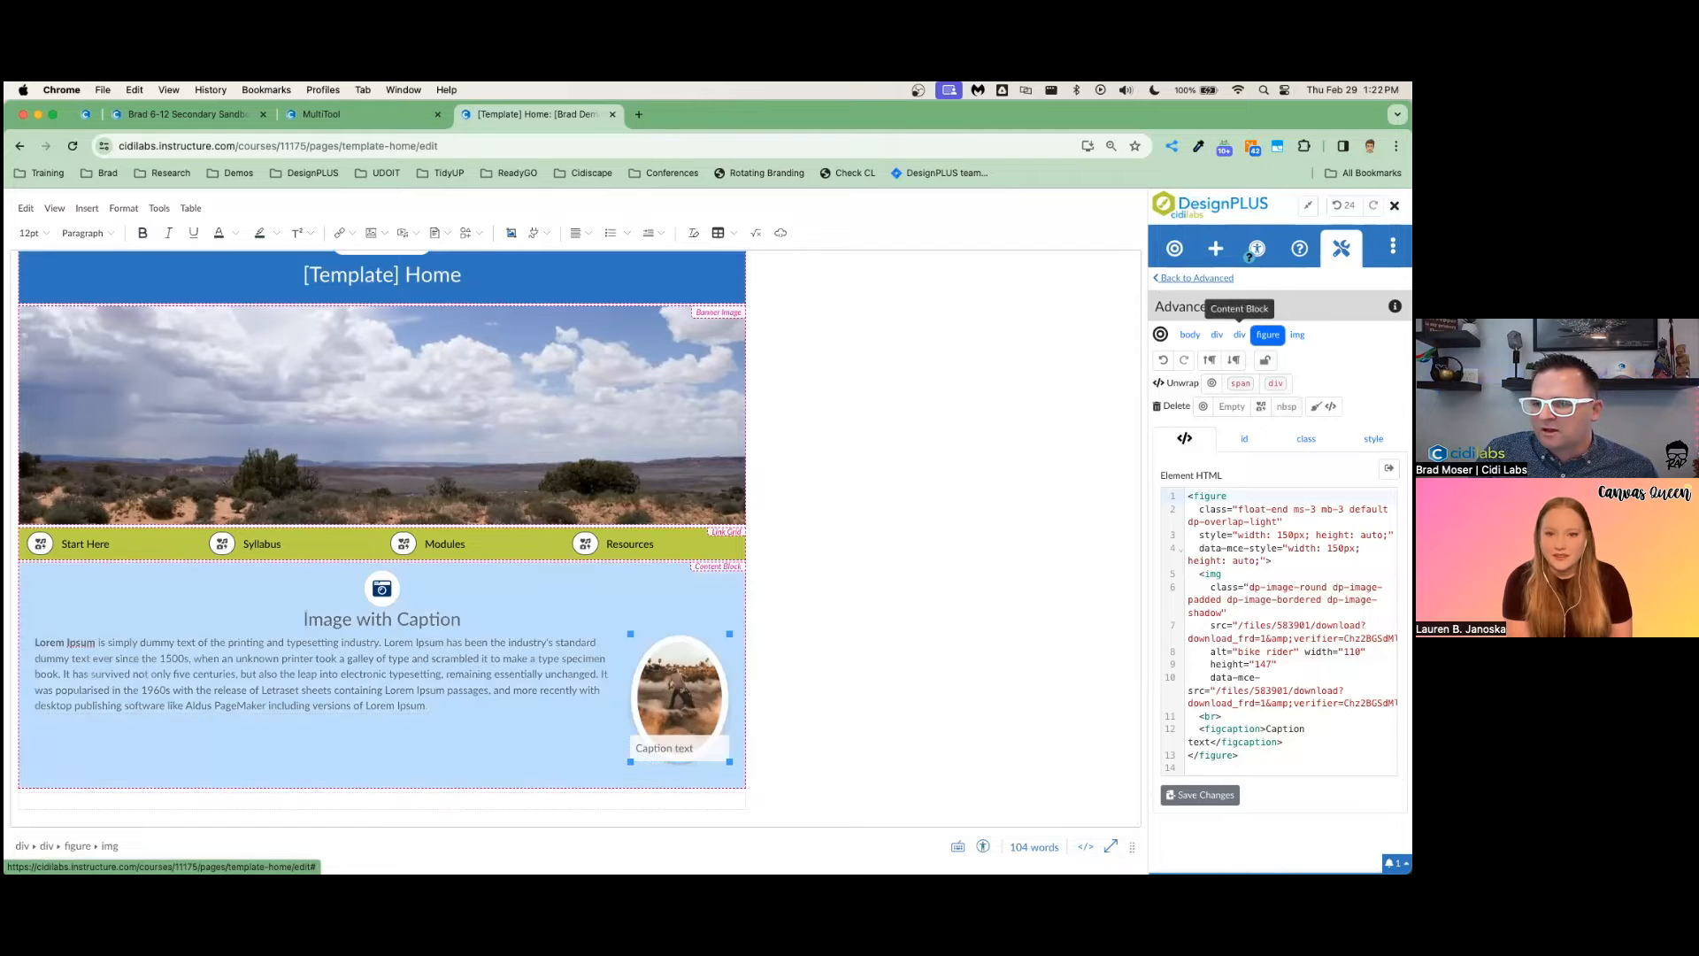
{"action": "left_click", "coordinate": [1239, 335]}
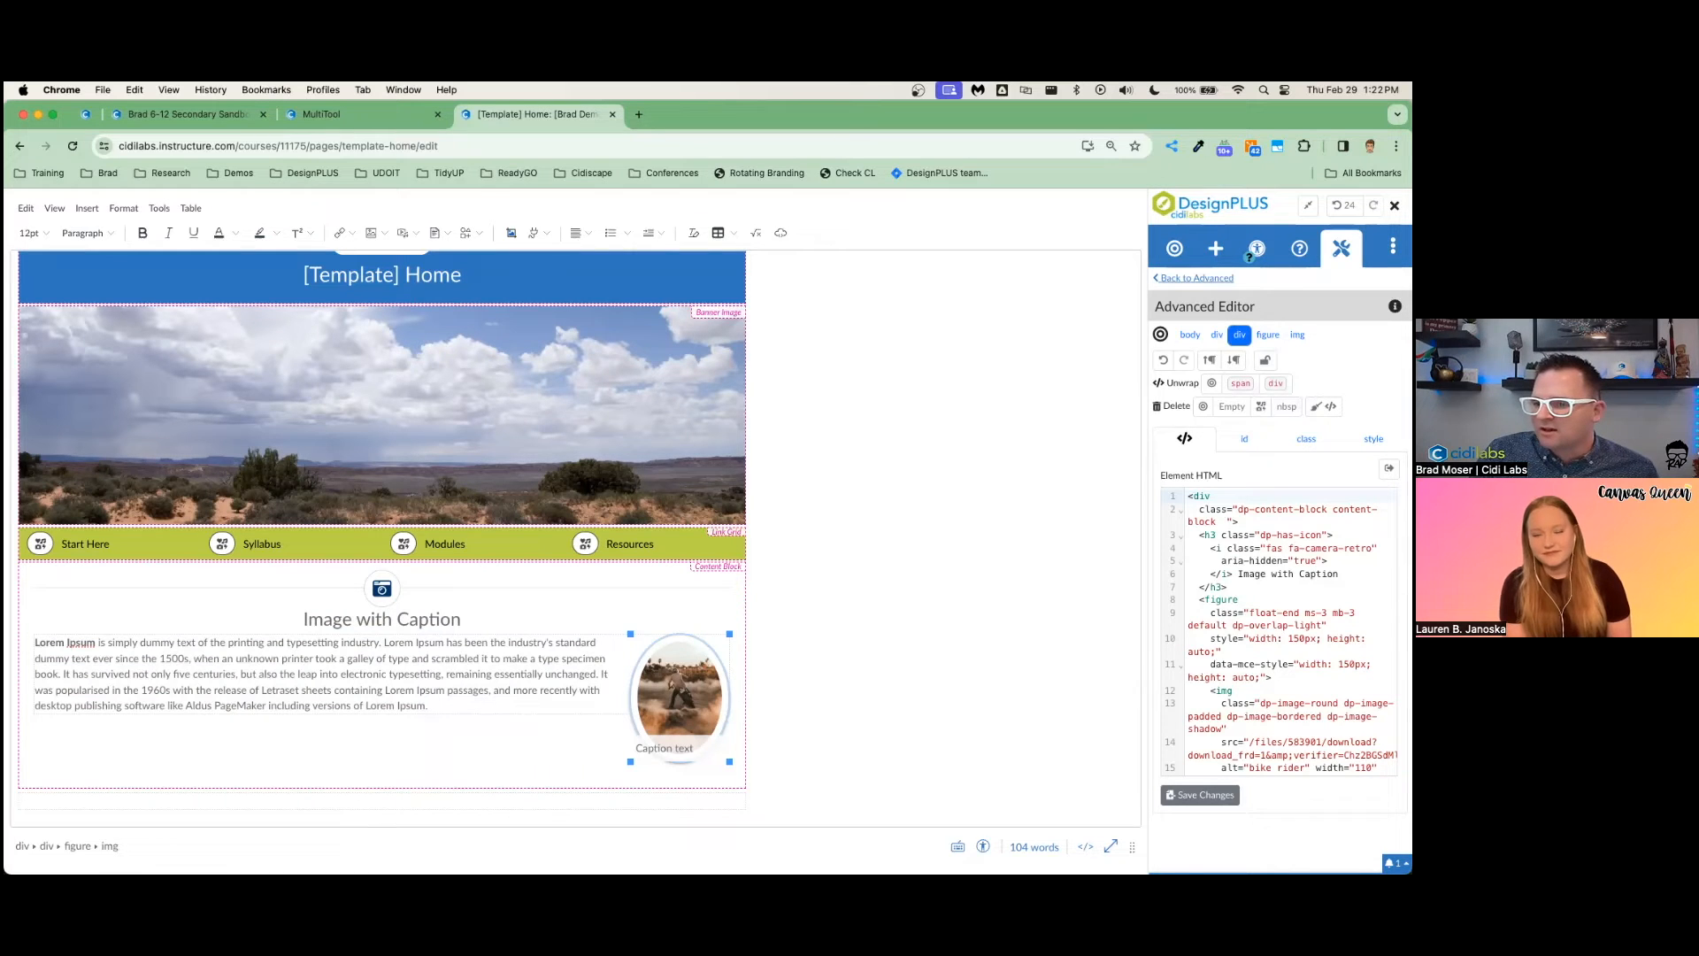
{"action": "left_click", "coordinate": [1175, 248]}
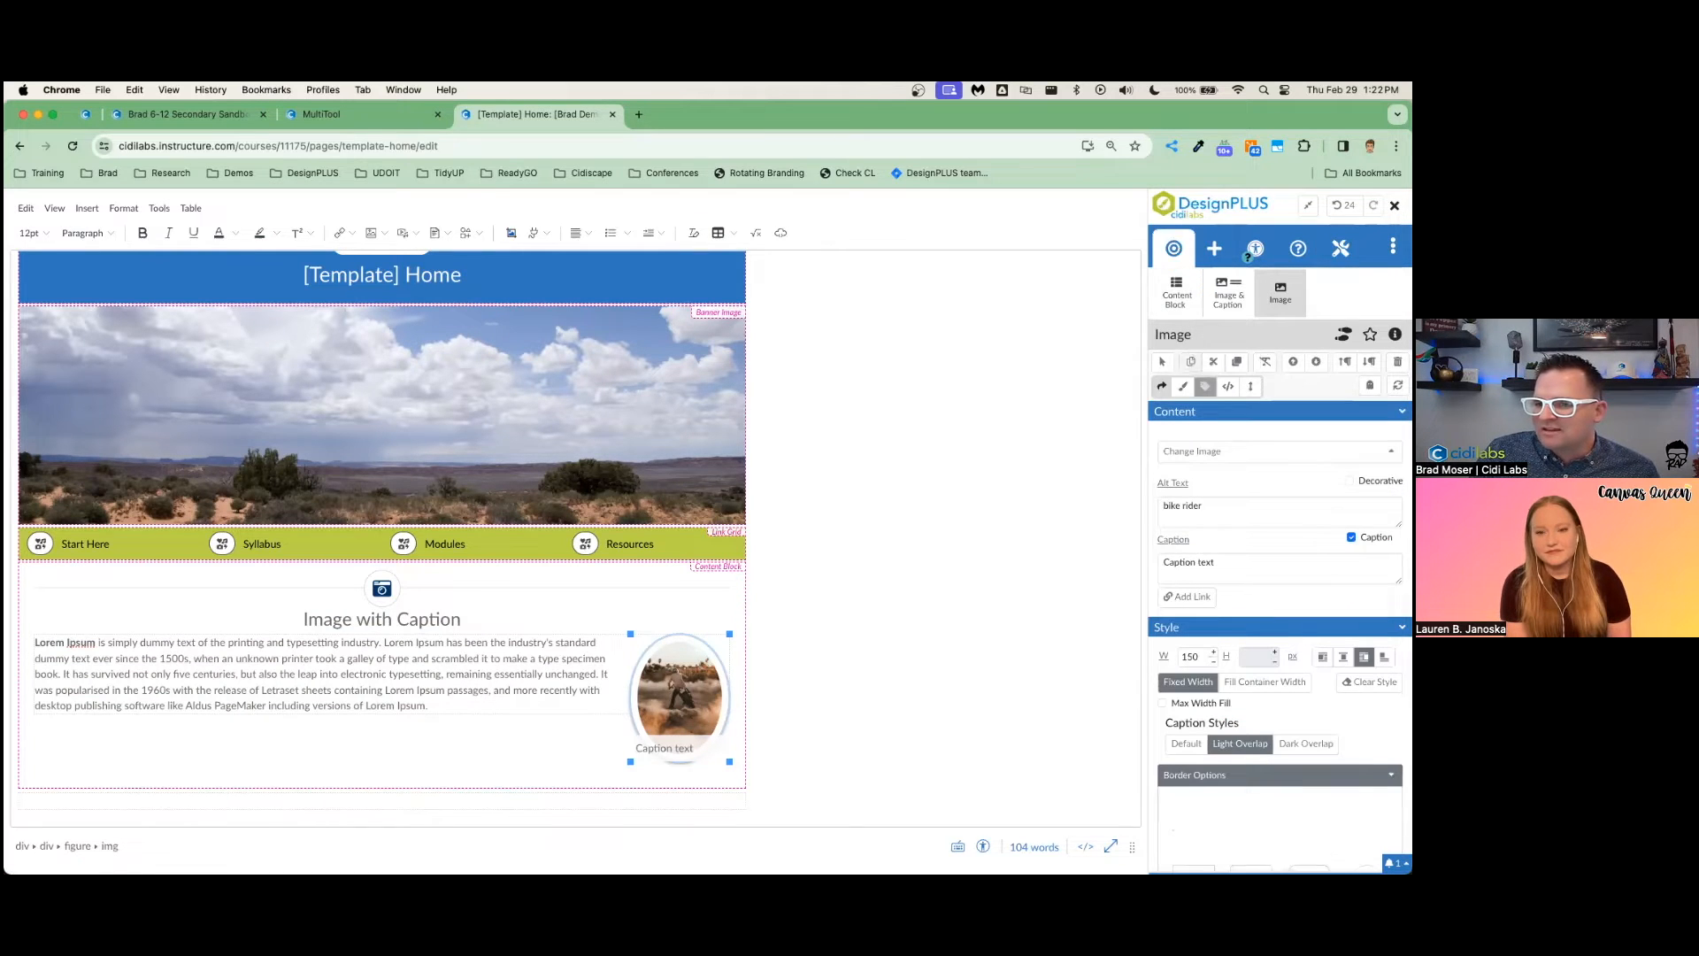
Try the inline style padding-left:50px in the bike image's attributes and clear it again
{"action": "left_click", "coordinate": [1204, 386]}
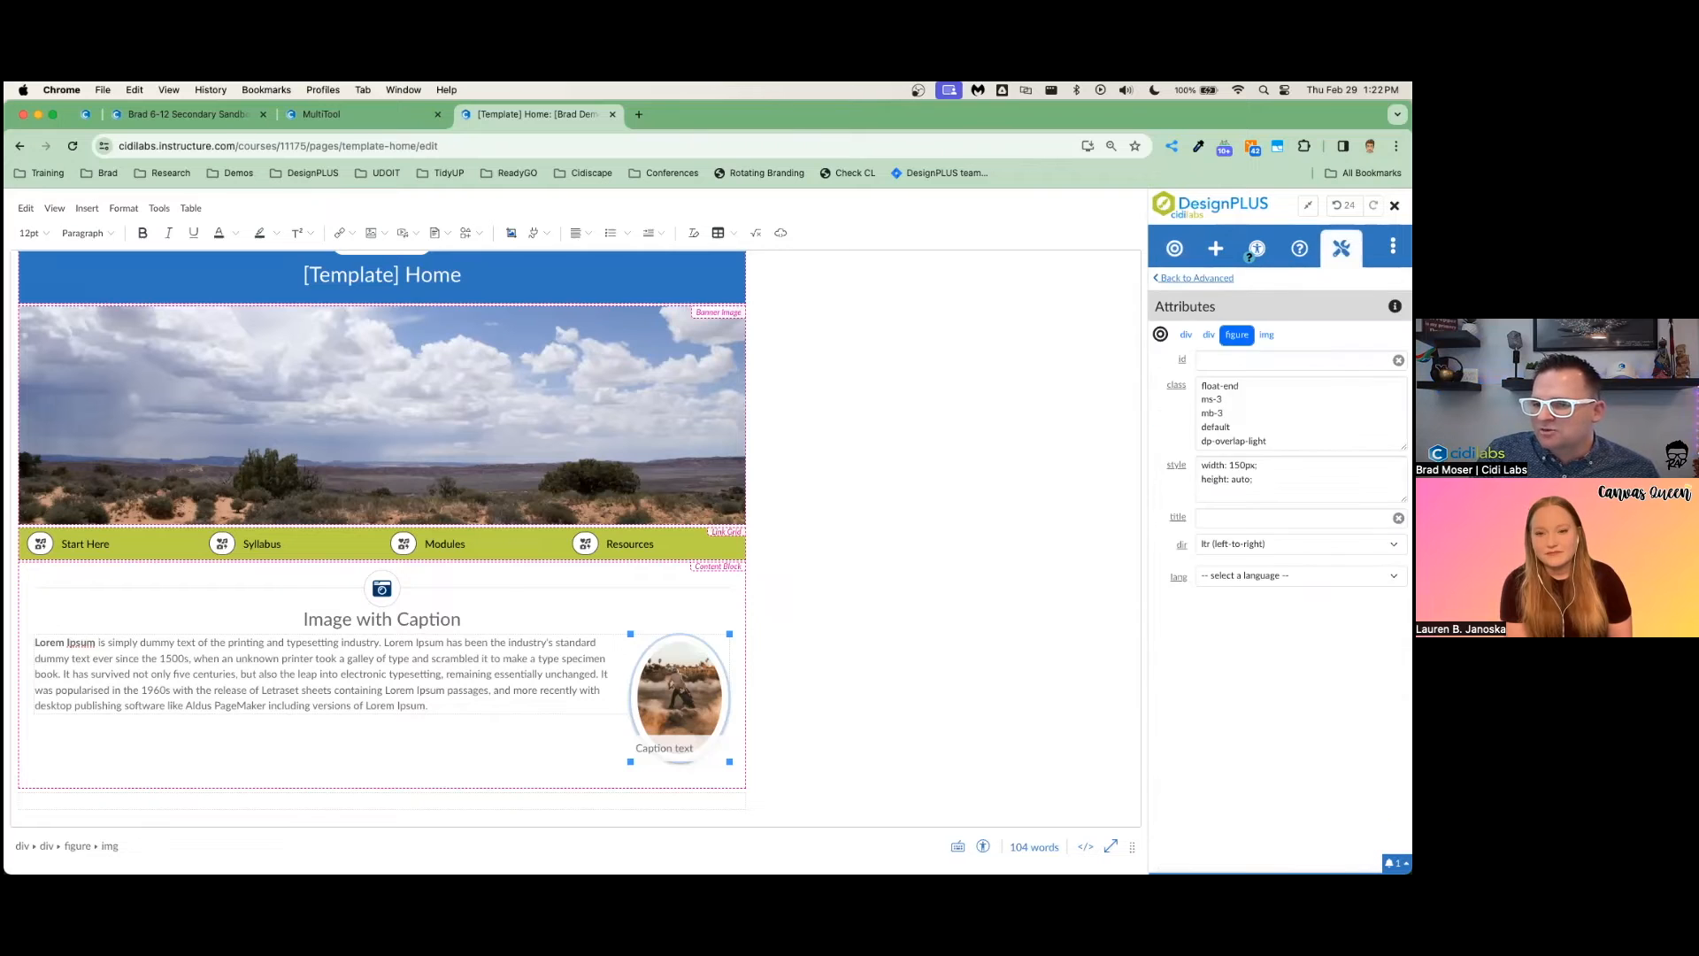
{"action": "left_click", "coordinate": [1266, 334]}
{"action": "left_click", "coordinate": [1233, 386]}
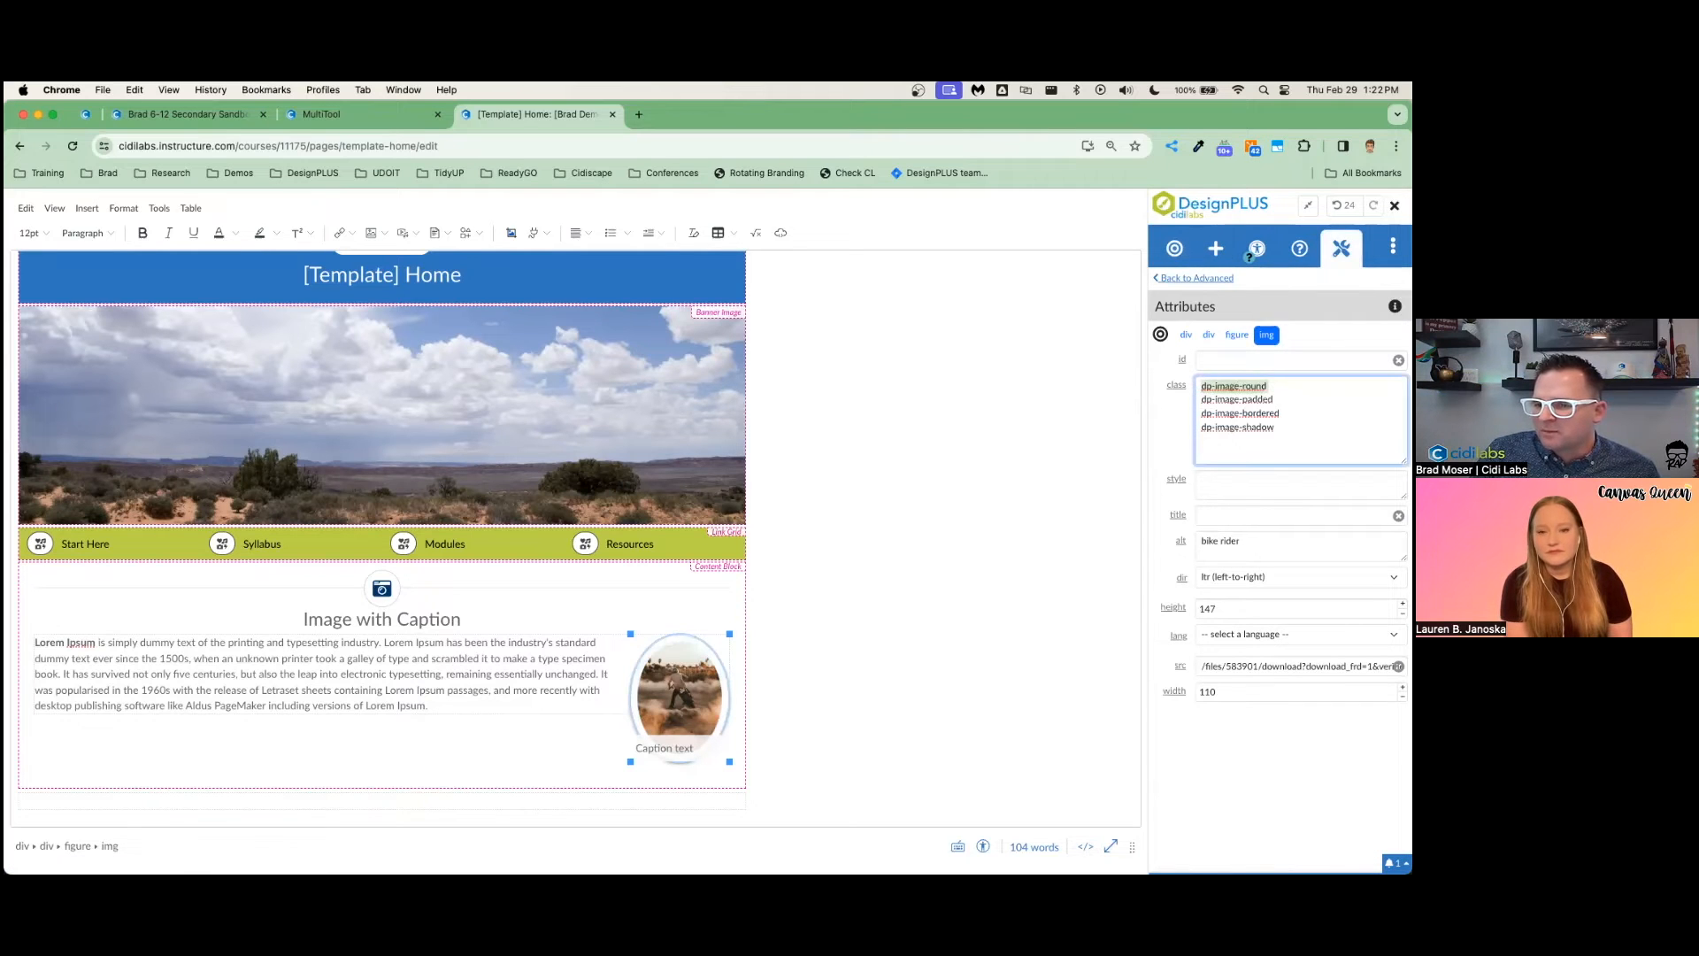
{"action": "left_click", "coordinate": [1238, 483]}
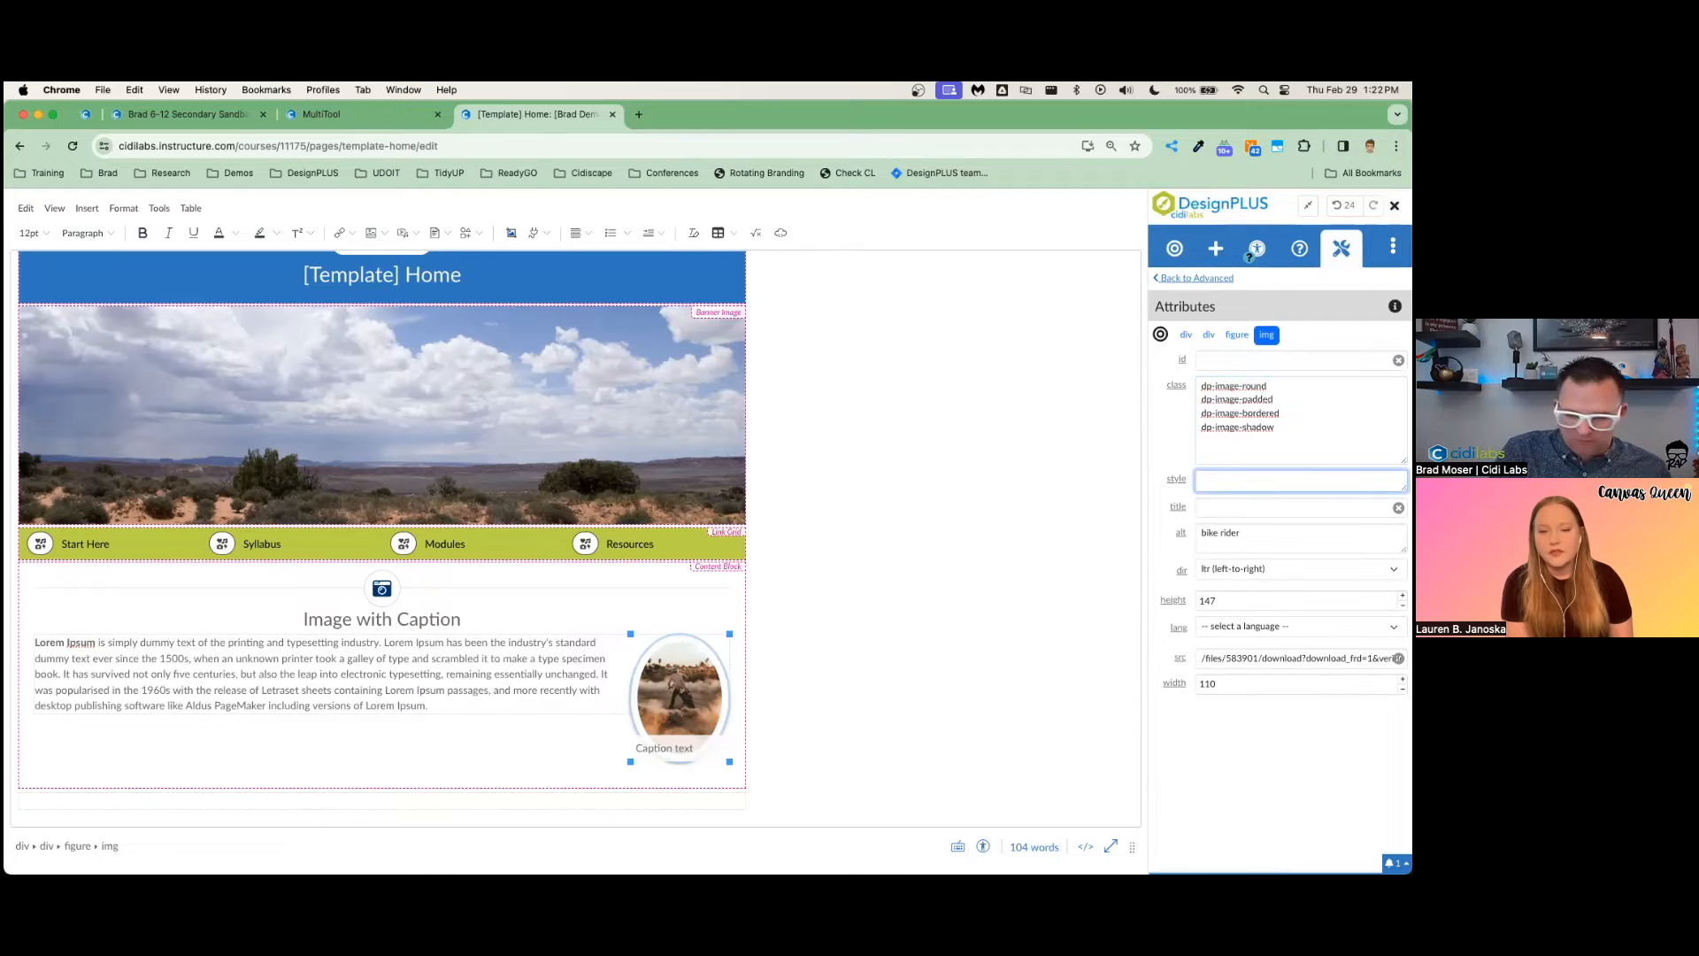
{"action": "type", "text": "padding-left:50"}
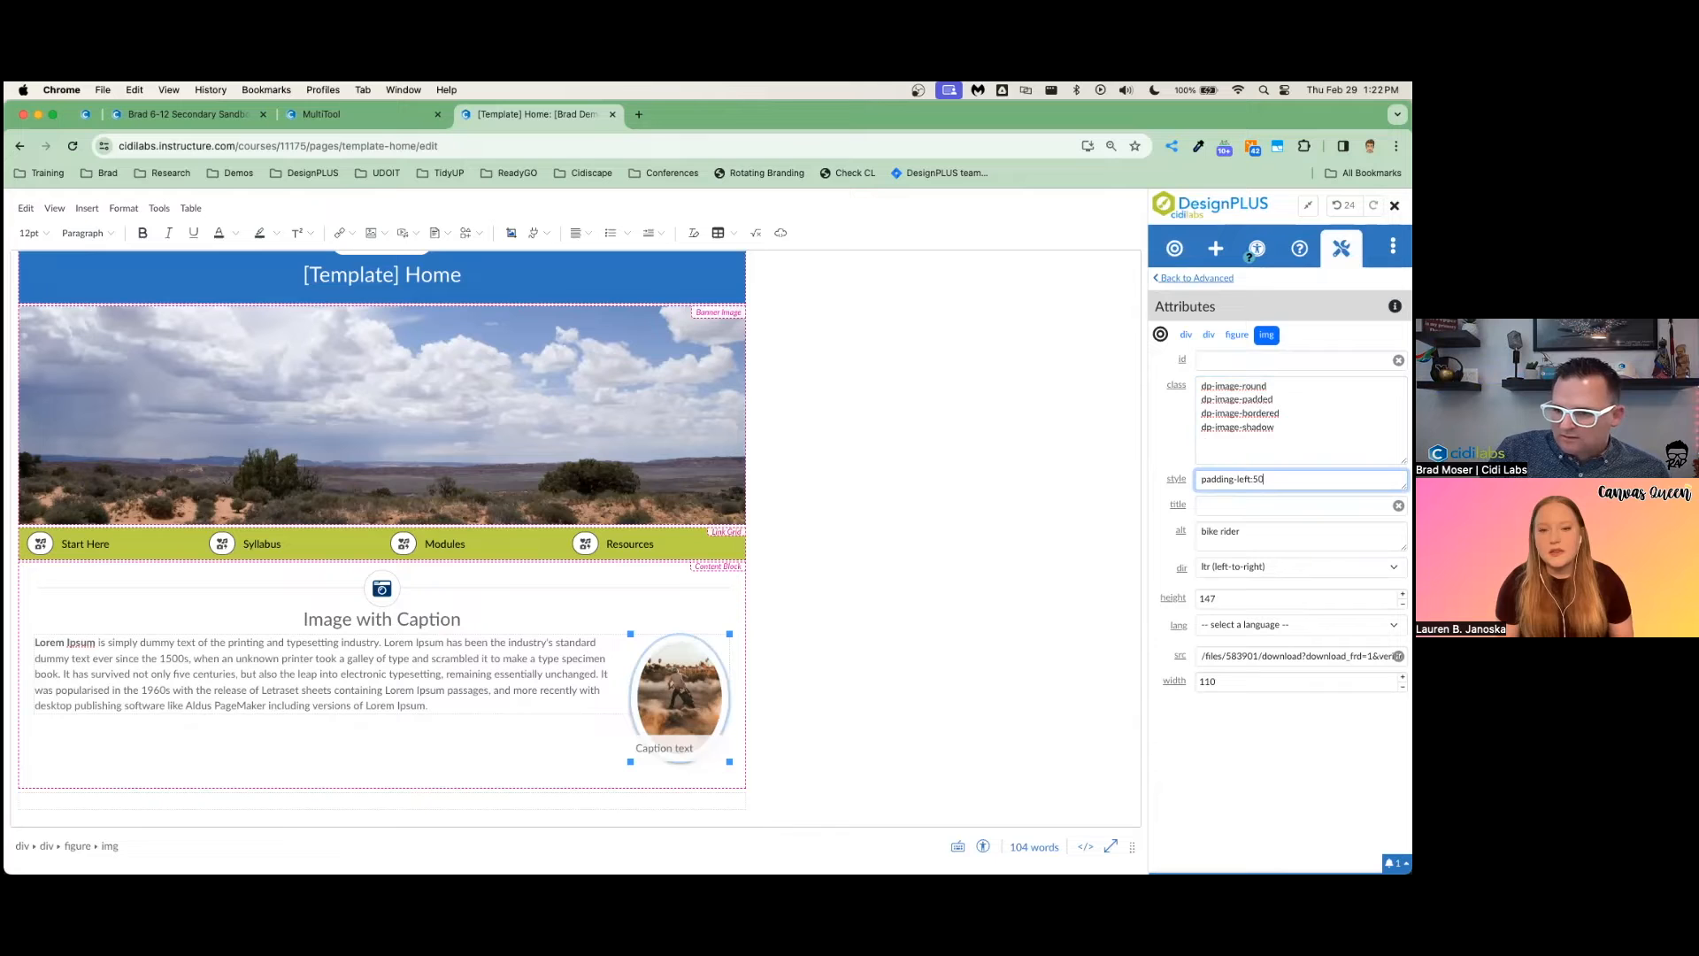
{"action": "type", "text": "px"}
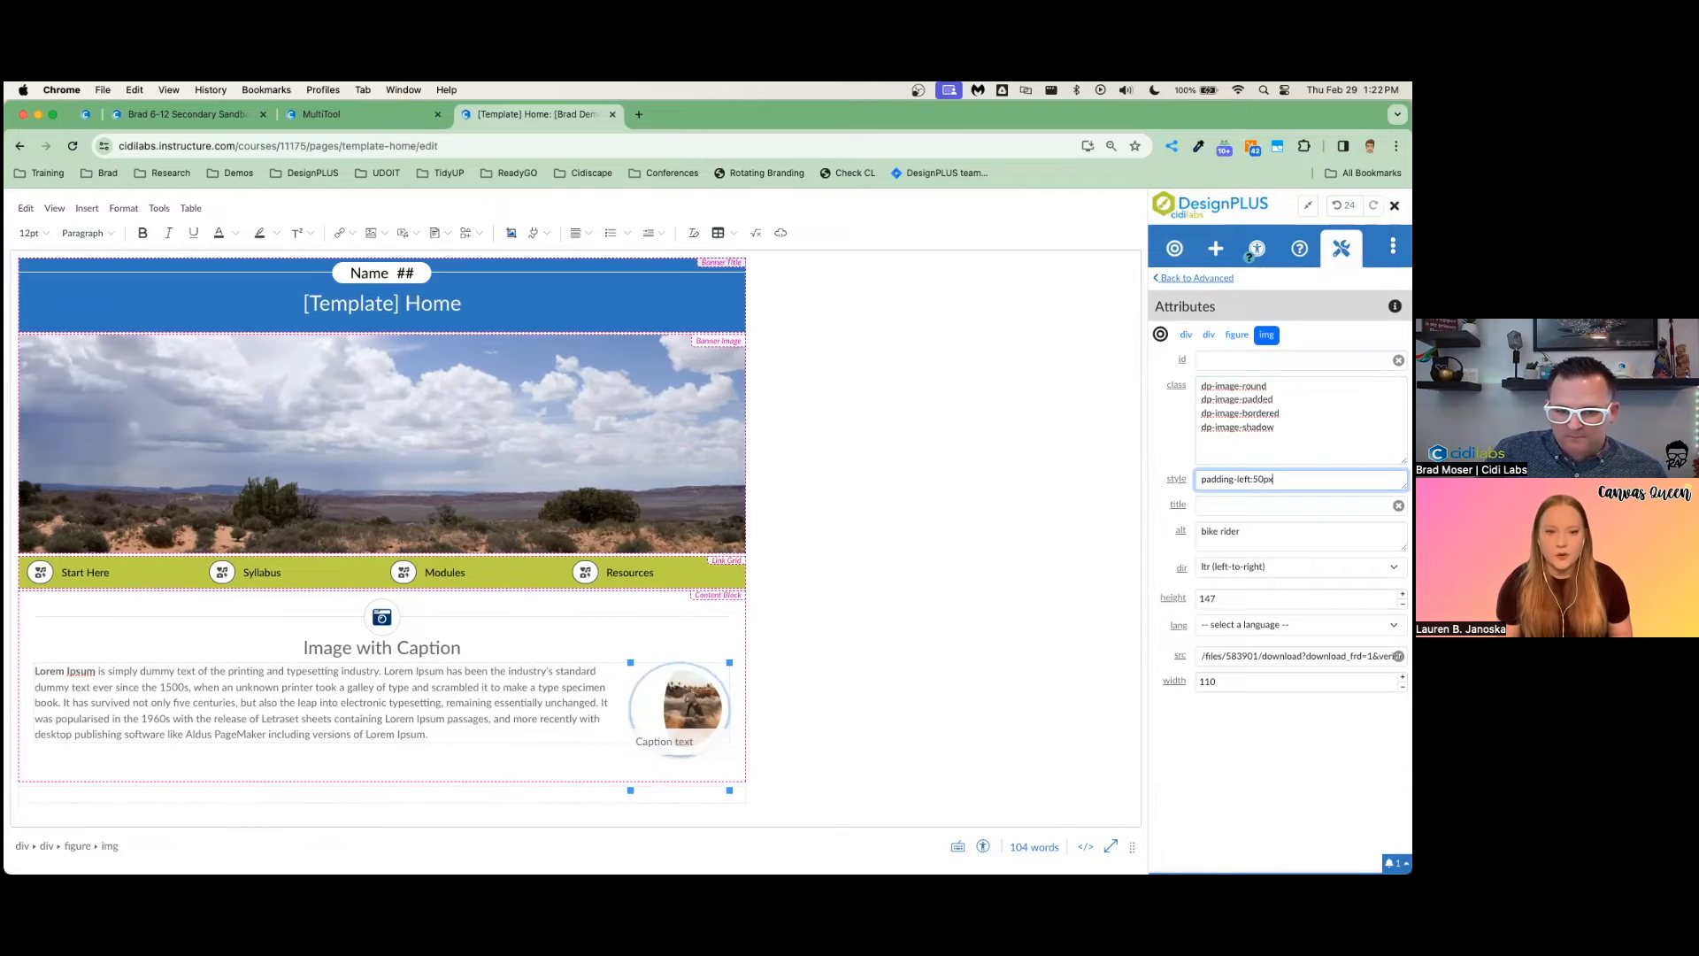
{"action": "key", "text": "super+a"}
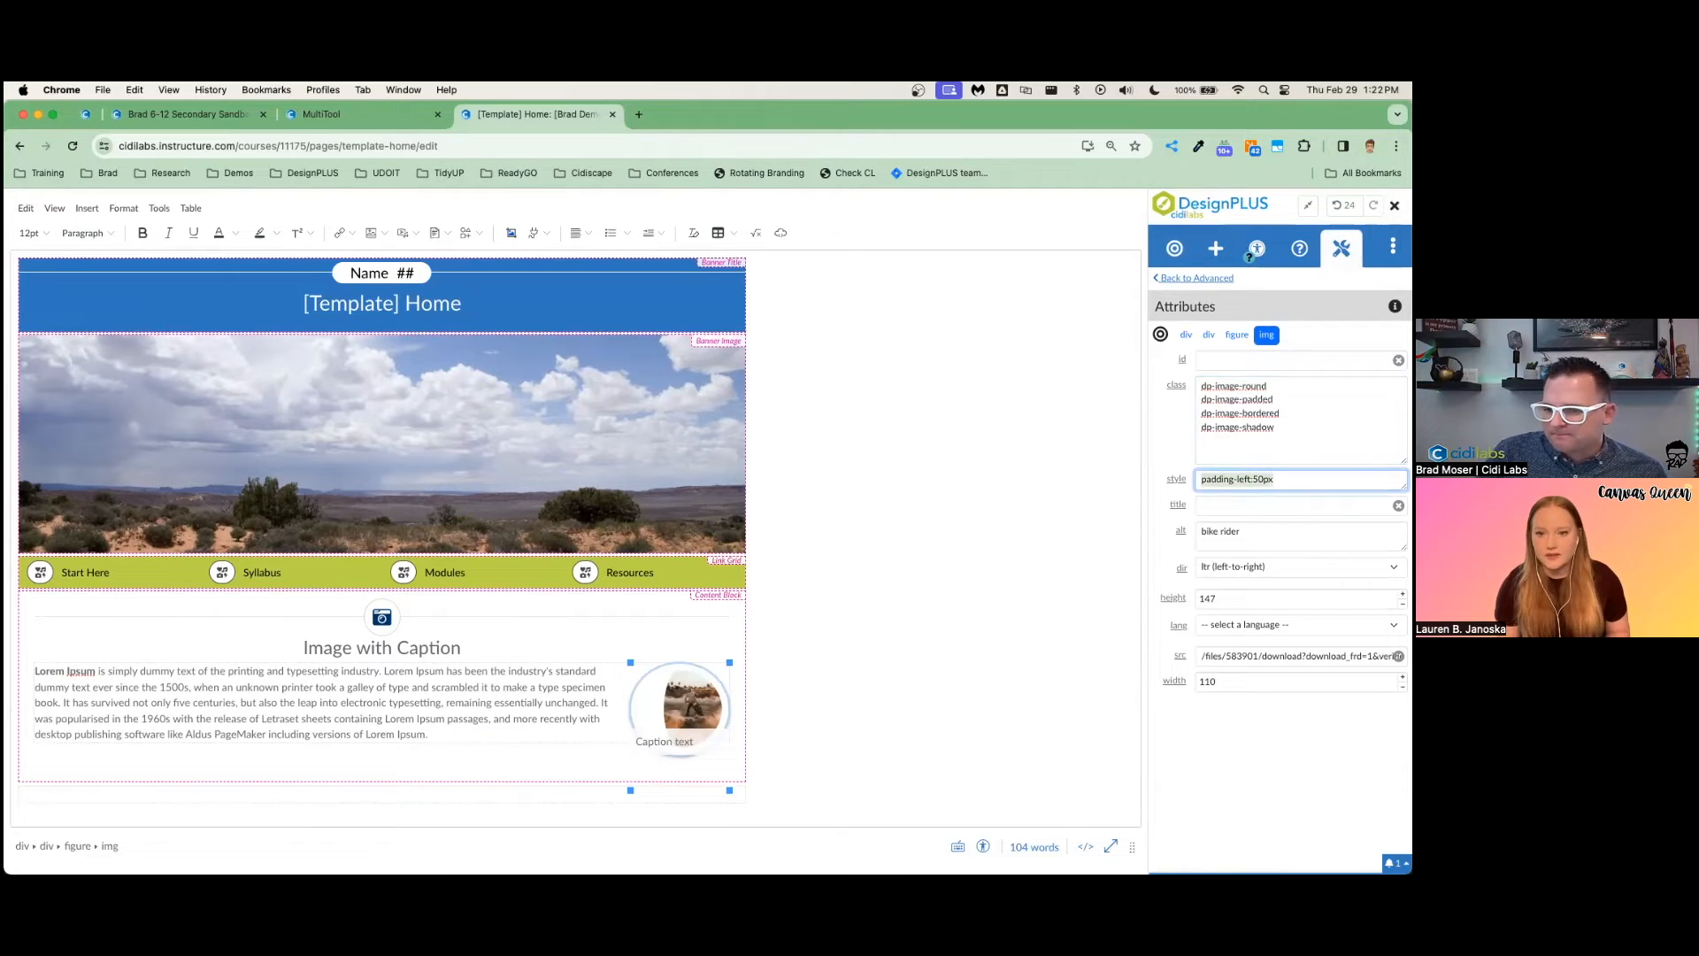
{"action": "key", "text": "BackSpace"}
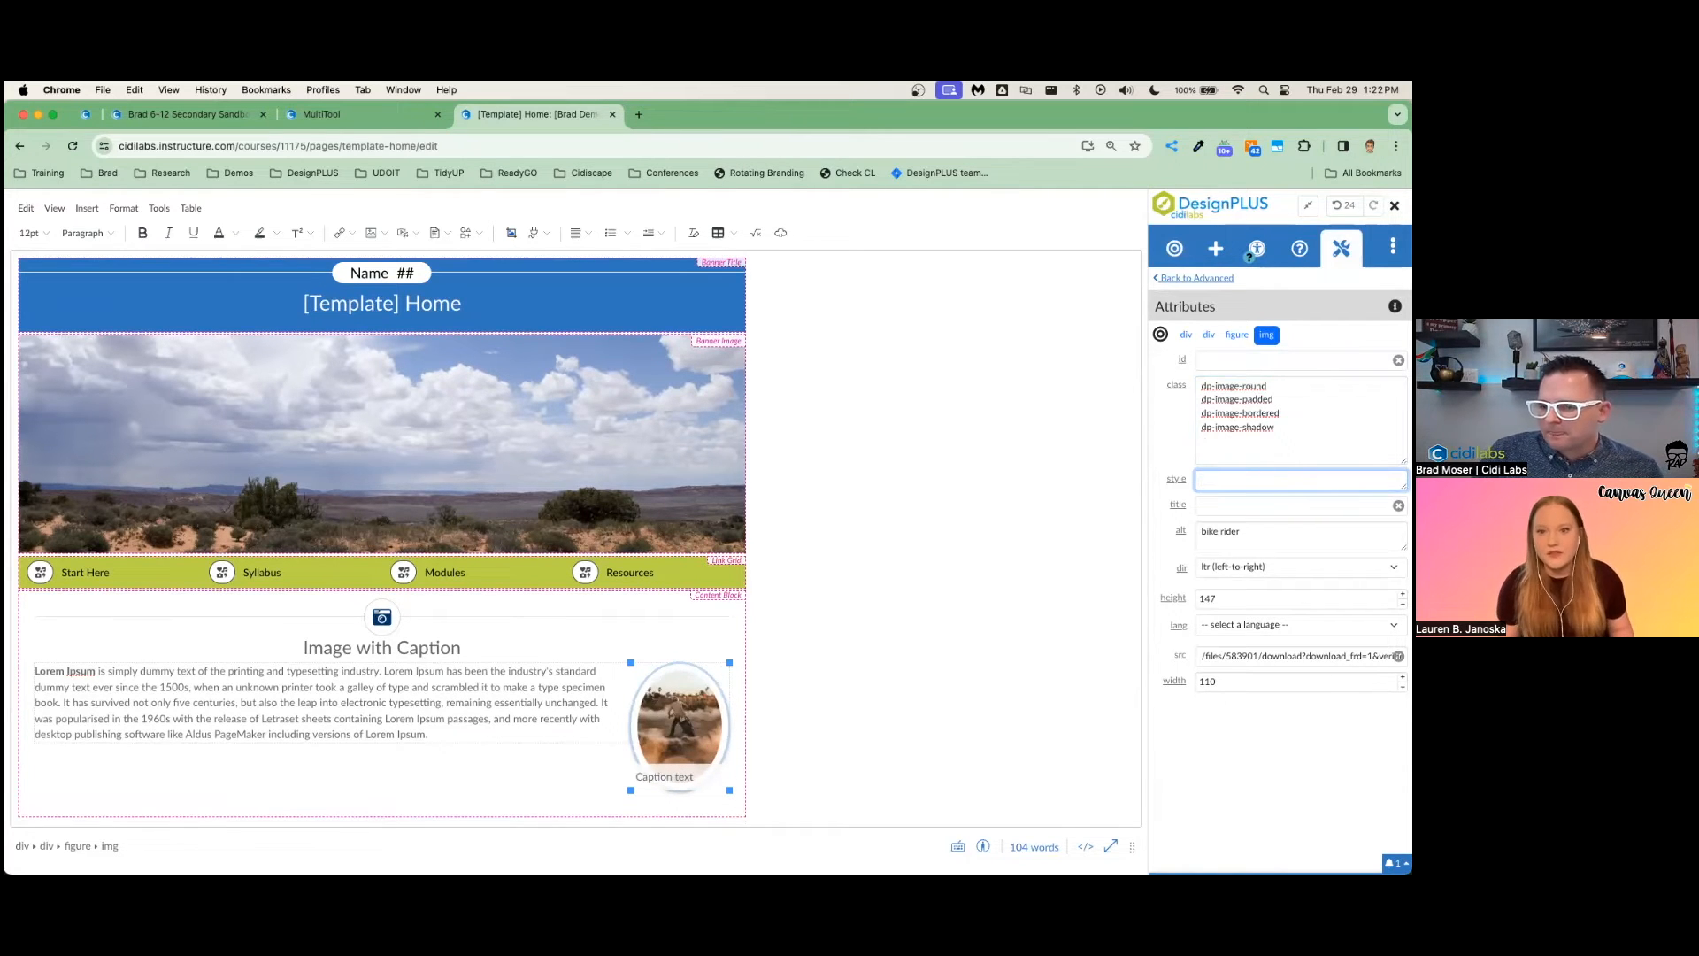
Try the inline styles "background: blue" and "background: green" on the content block and clear the style
{"action": "left_click", "coordinate": [1209, 334]}
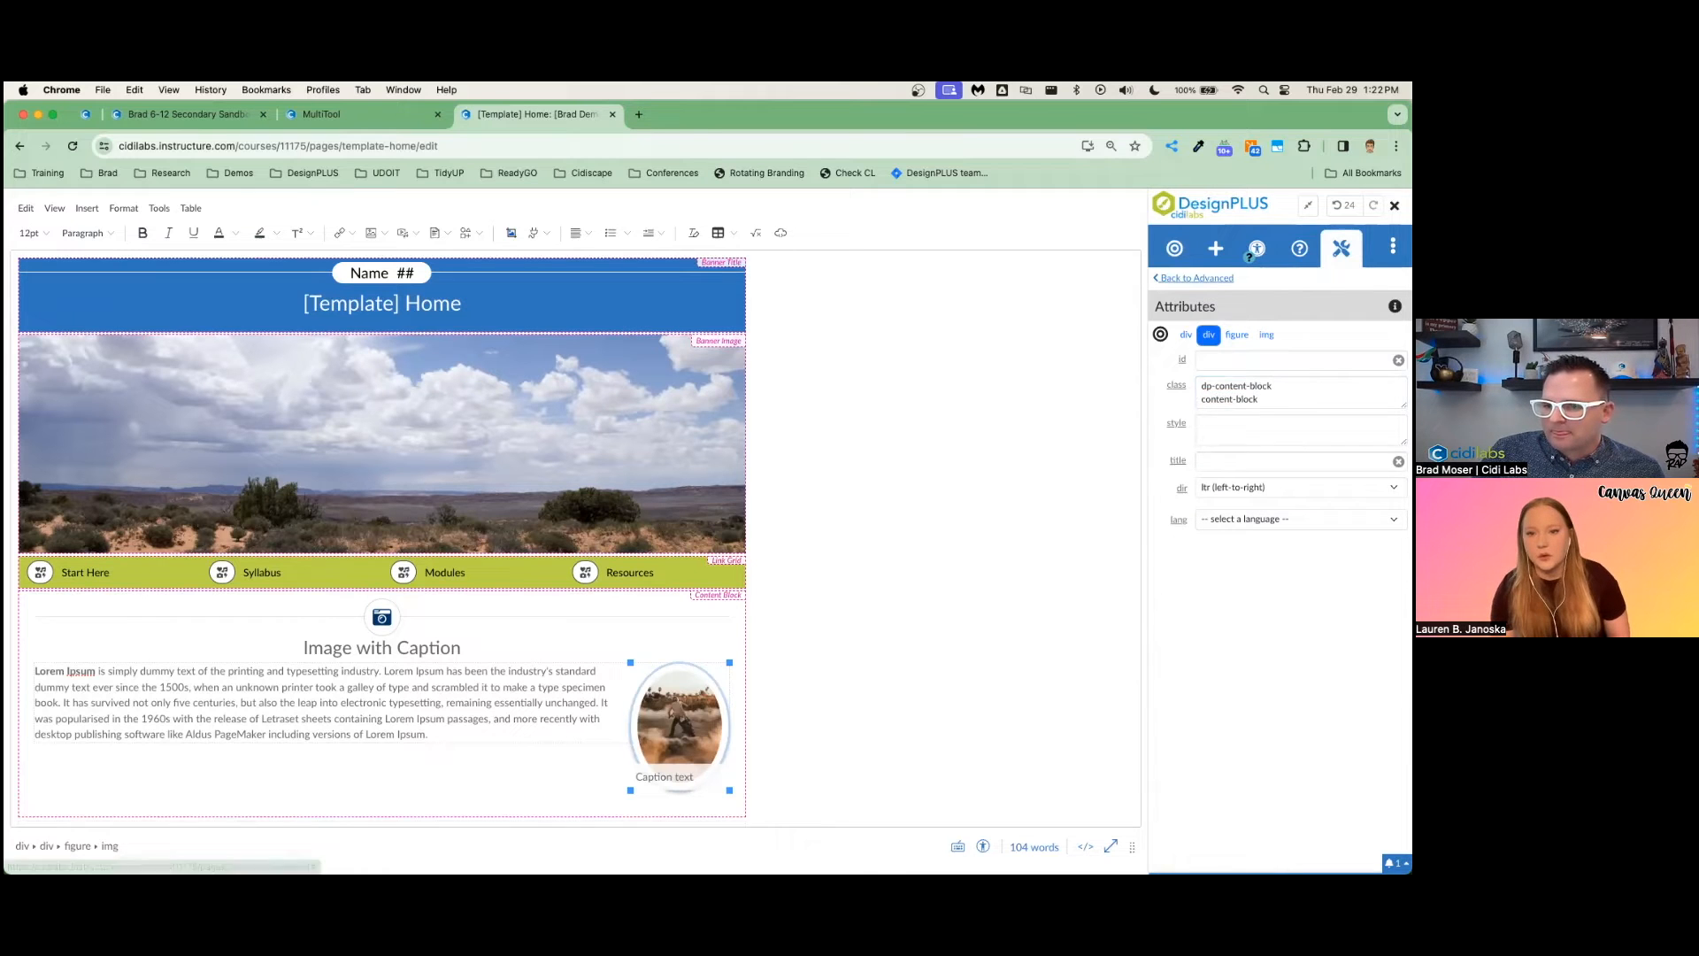
{"action": "type", "text": "background"}
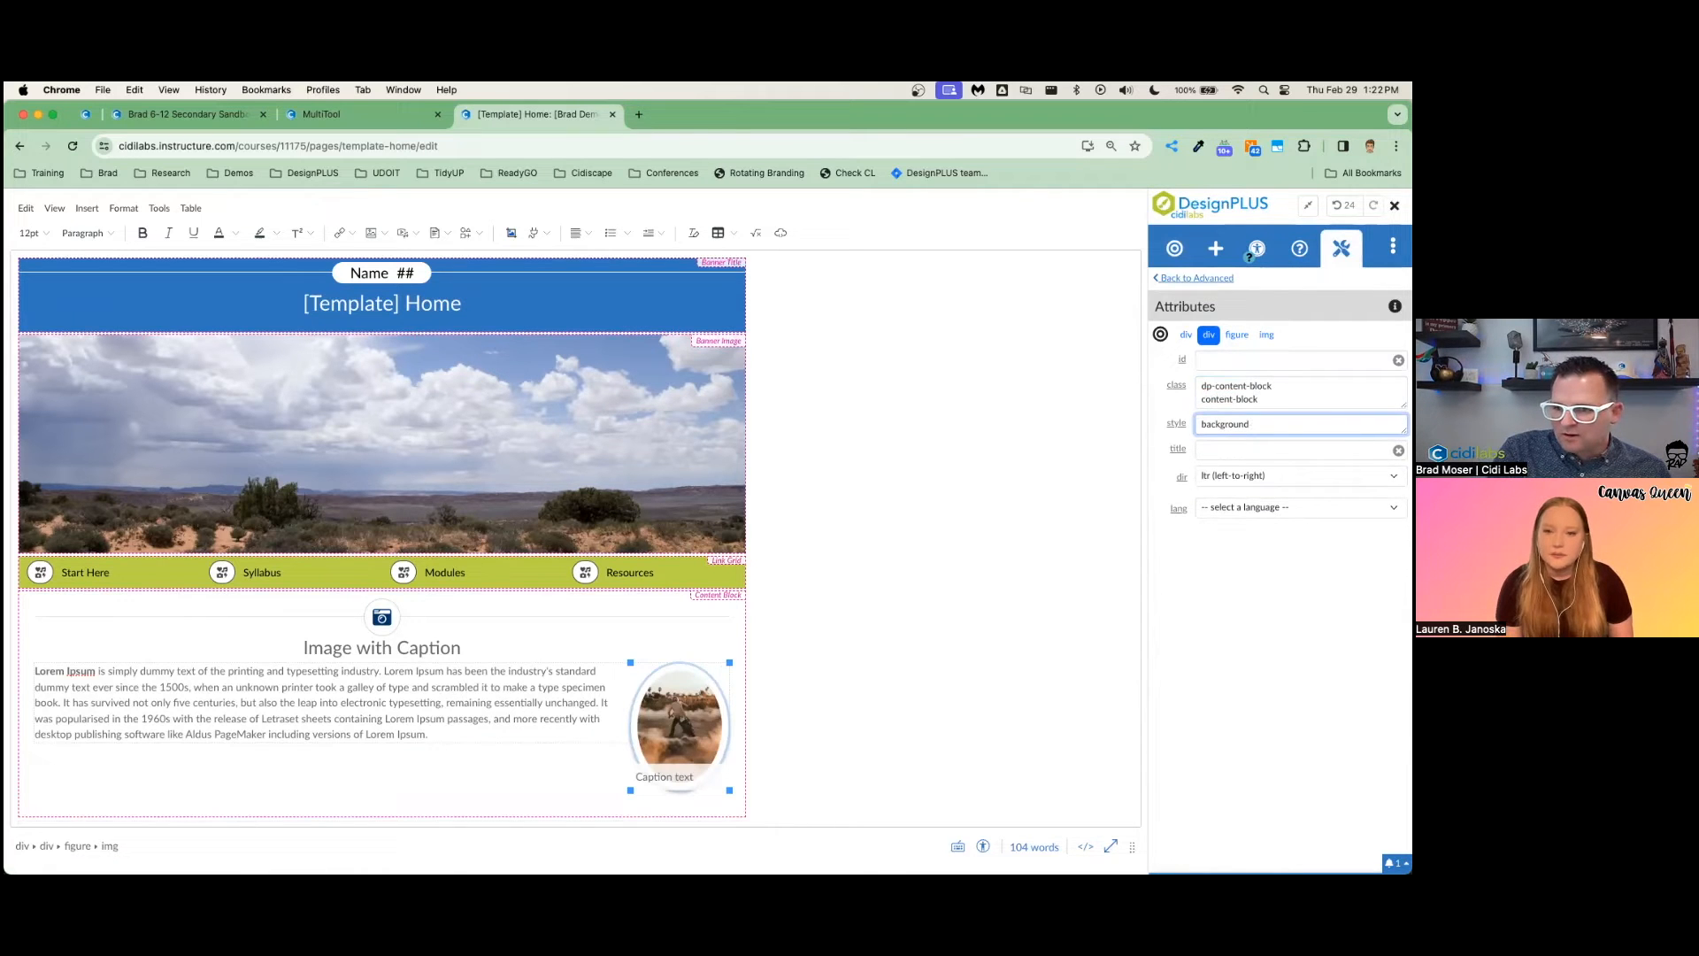
{"action": "type", "text": "-blue"}
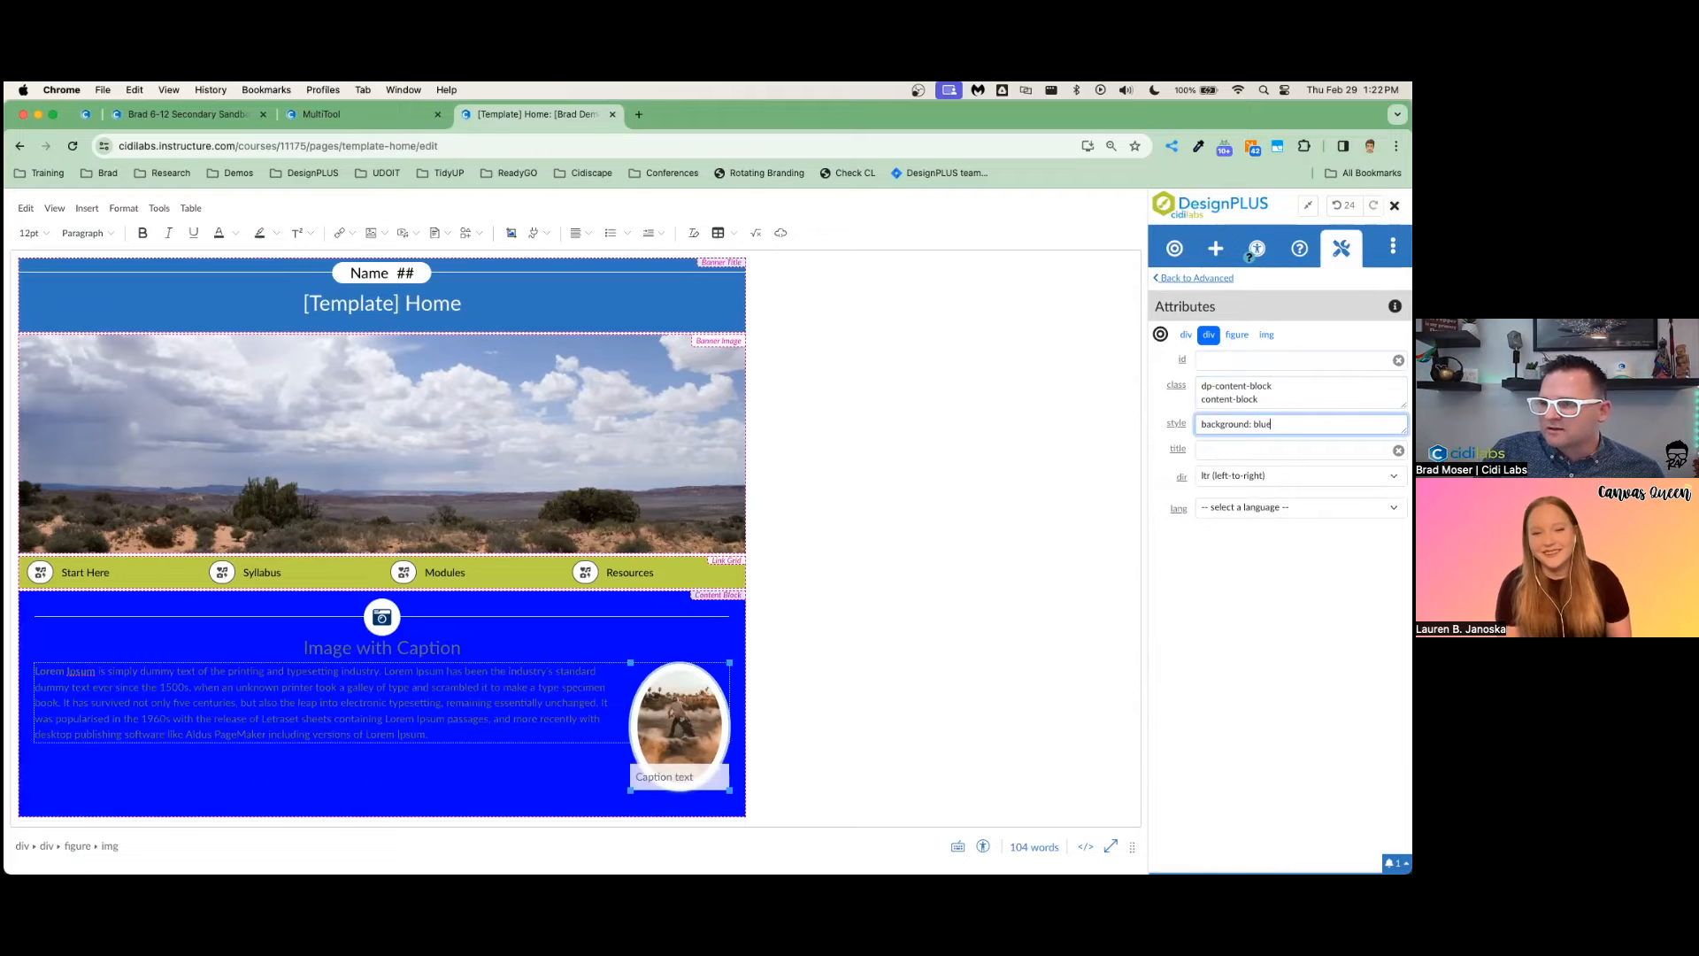
{"action": "key", "text": "alt+shift+Left"}
{"action": "type", "text": "green"}
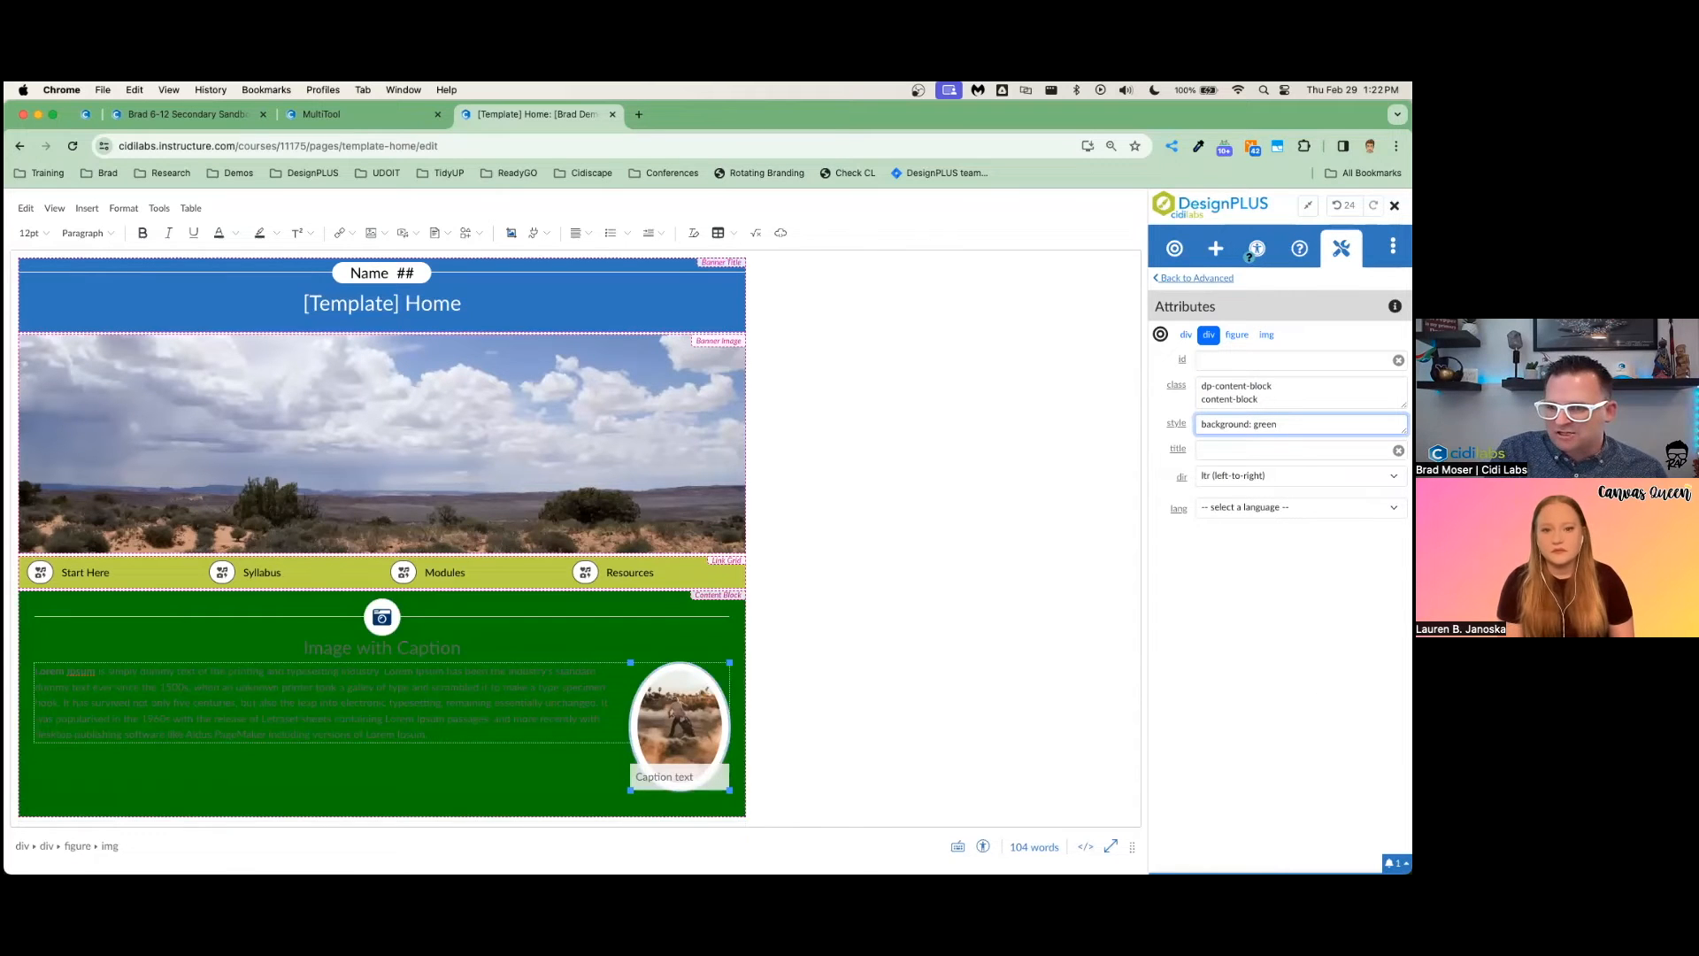
{"action": "key", "text": "super+a"}
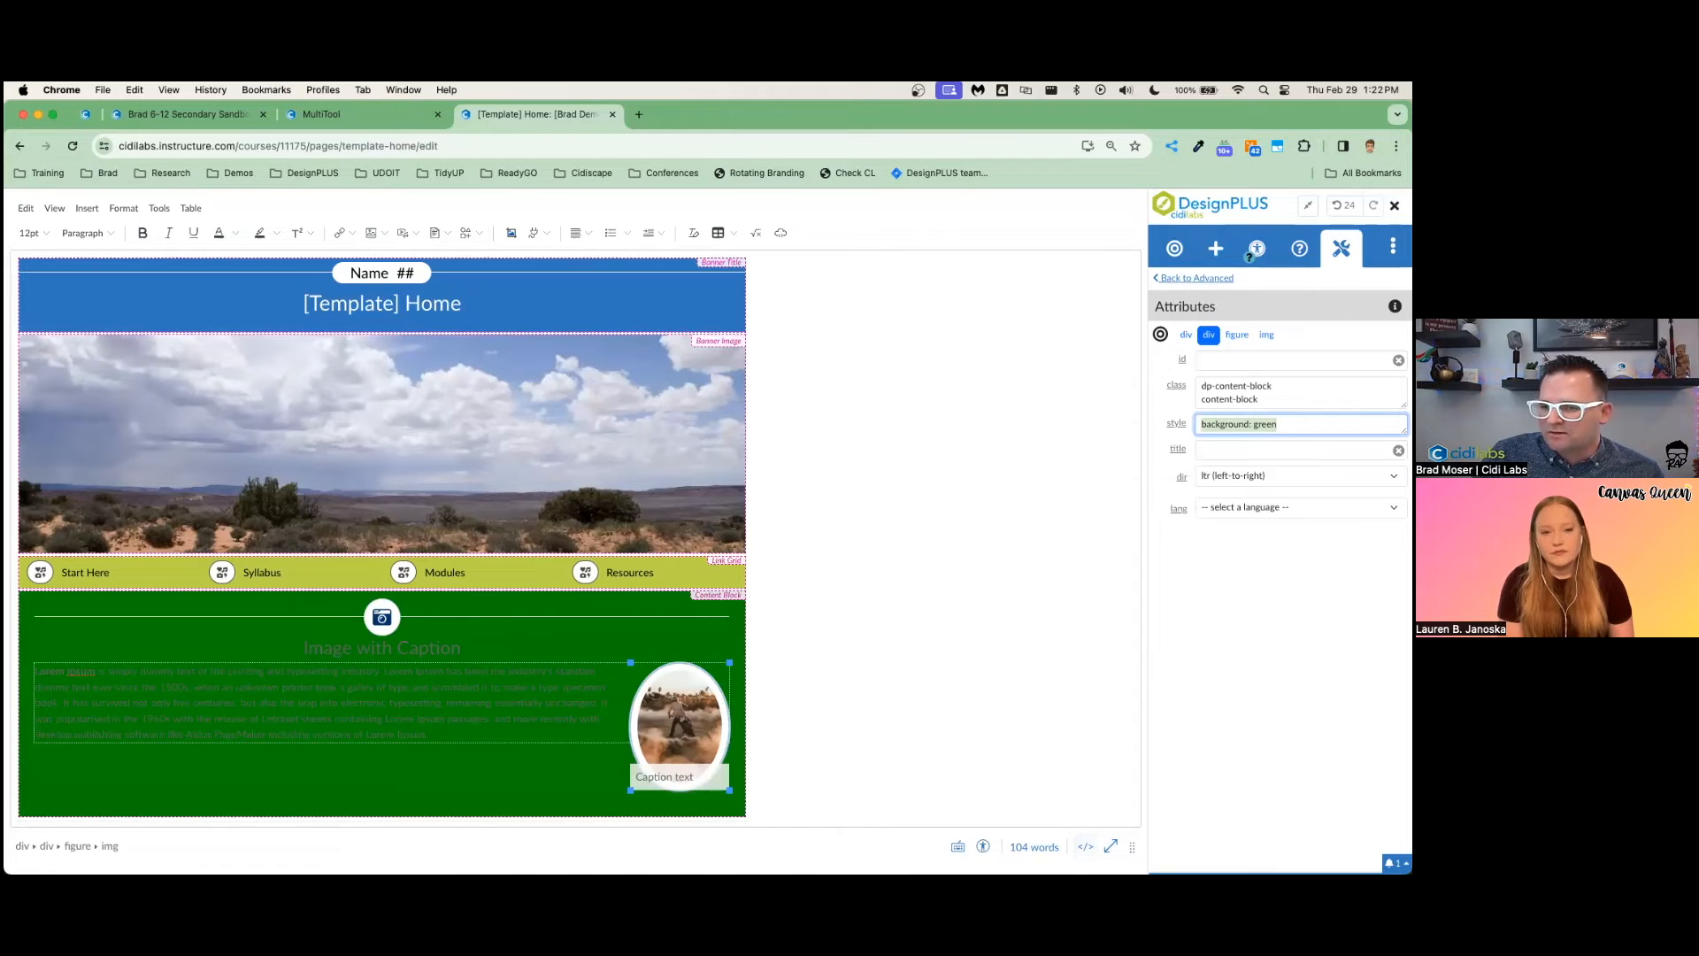
{"action": "key", "text": "BackSpace"}
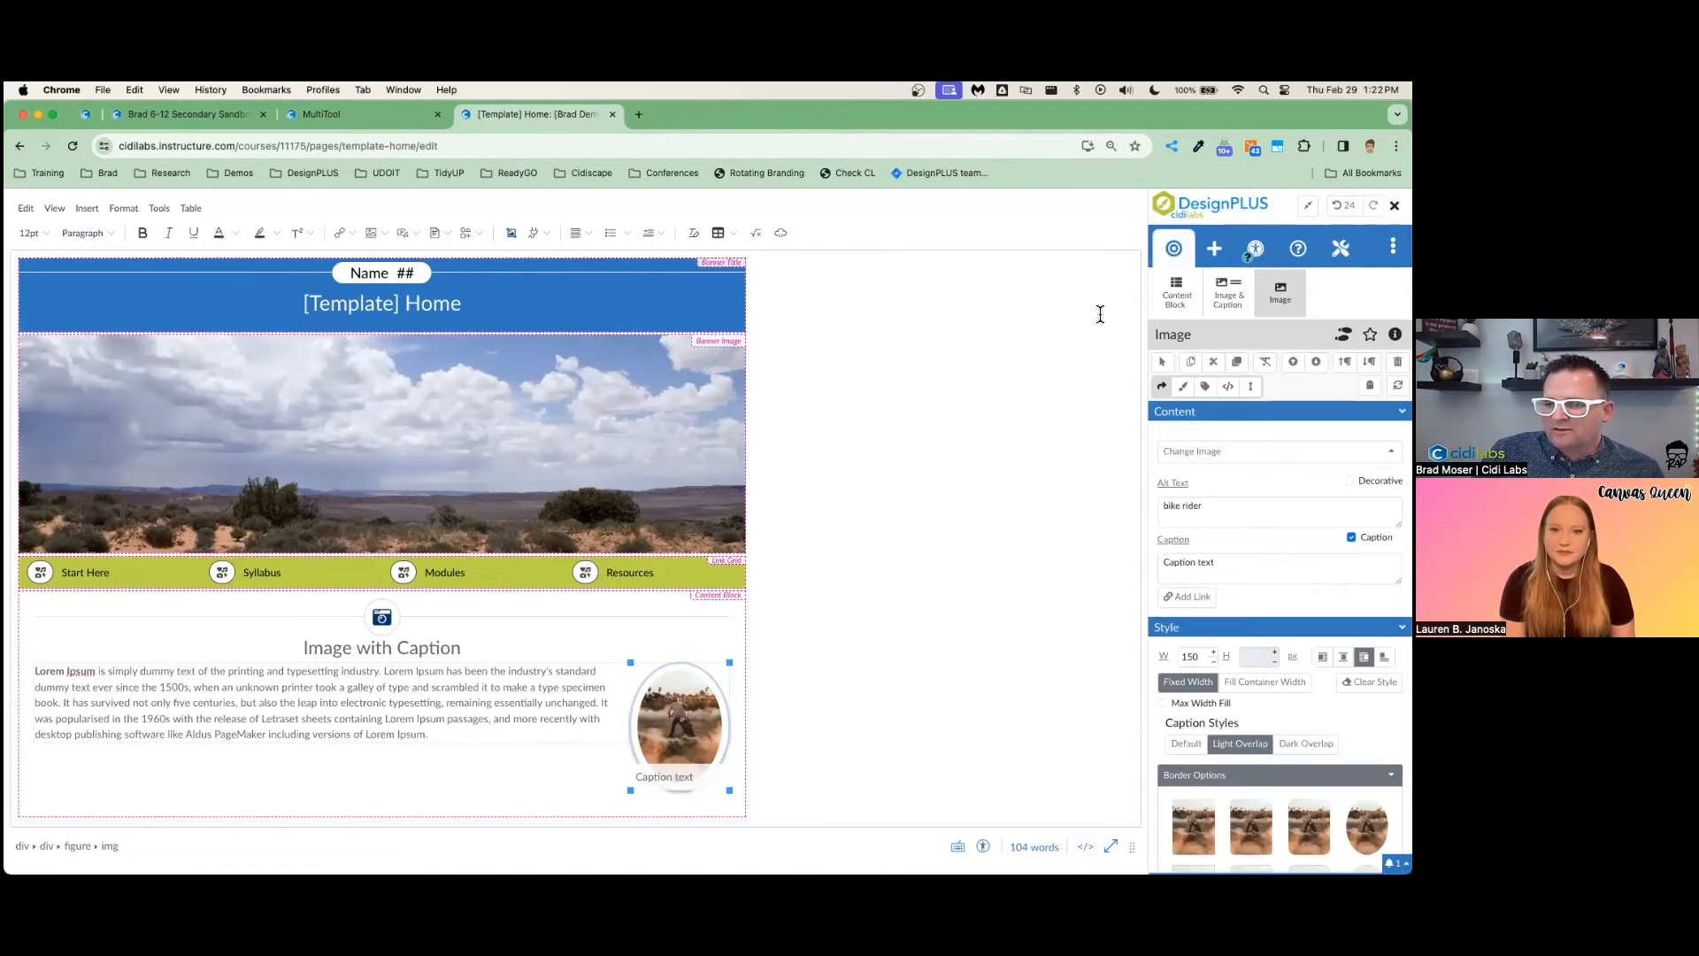
Switch to the Brad 6-12 Secondary Sandbox home page and review its Welcome block and lesson links
{"action": "scroll", "coordinate": [631, 578], "scroll_direction": "down", "scroll_amount": 1}
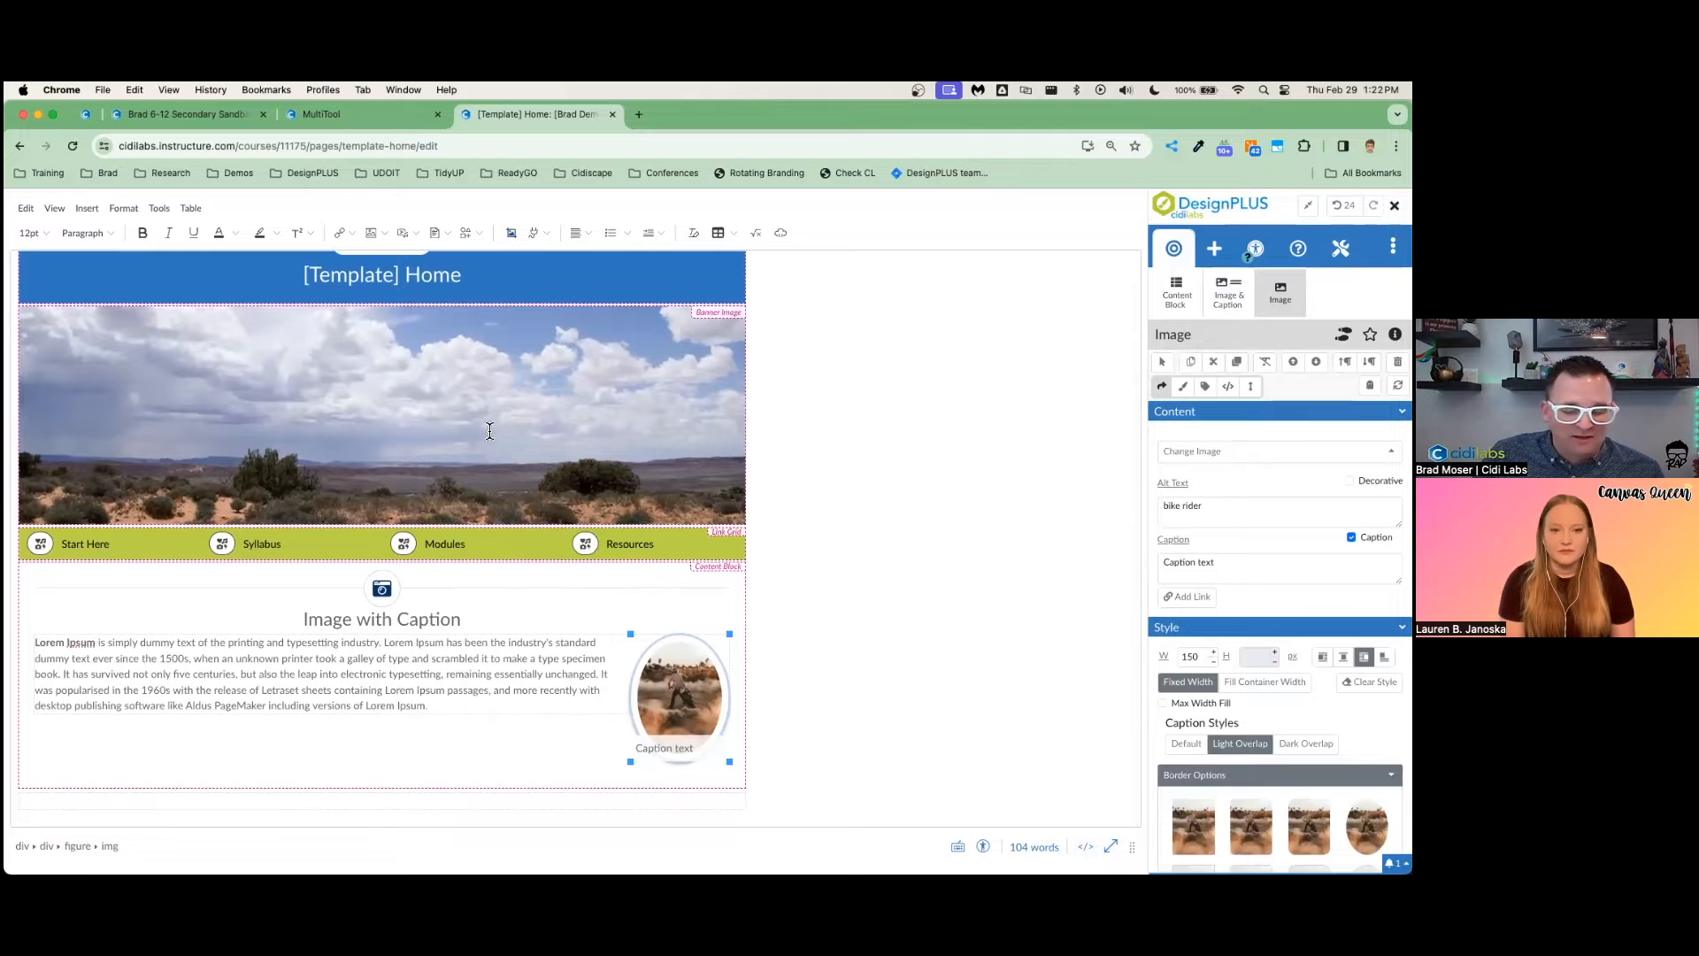
{"action": "left_click", "coordinate": [190, 114]}
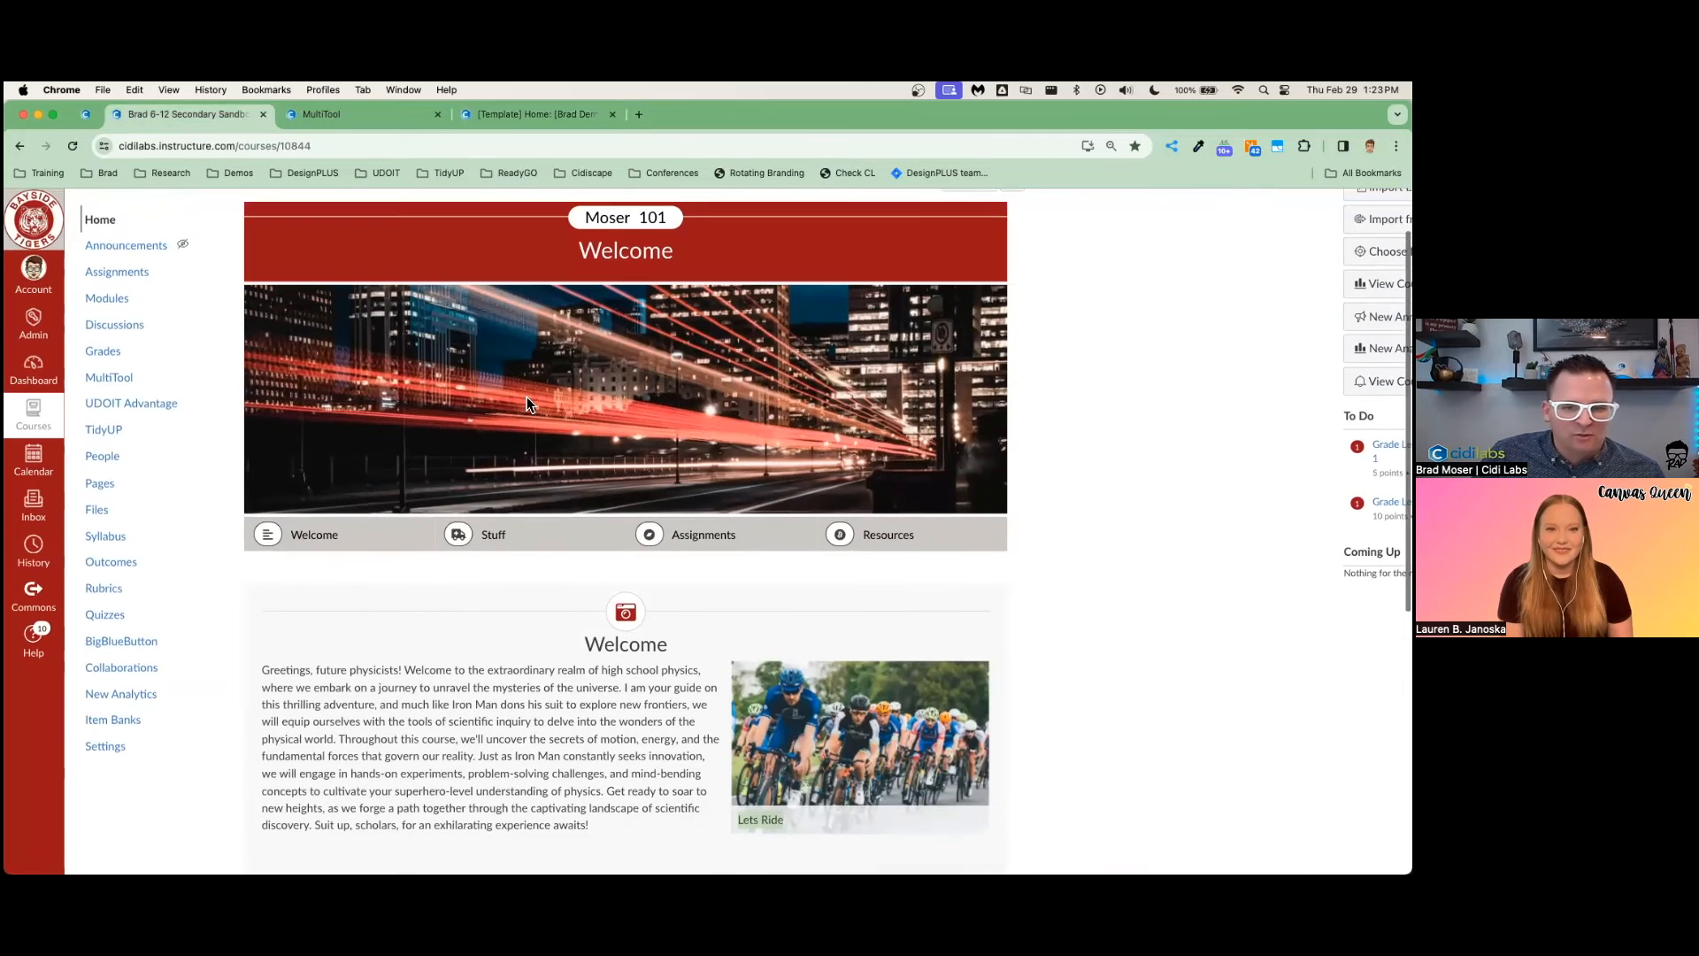
{"action": "scroll", "coordinate": [614, 384], "scroll_direction": "down", "scroll_amount": 5}
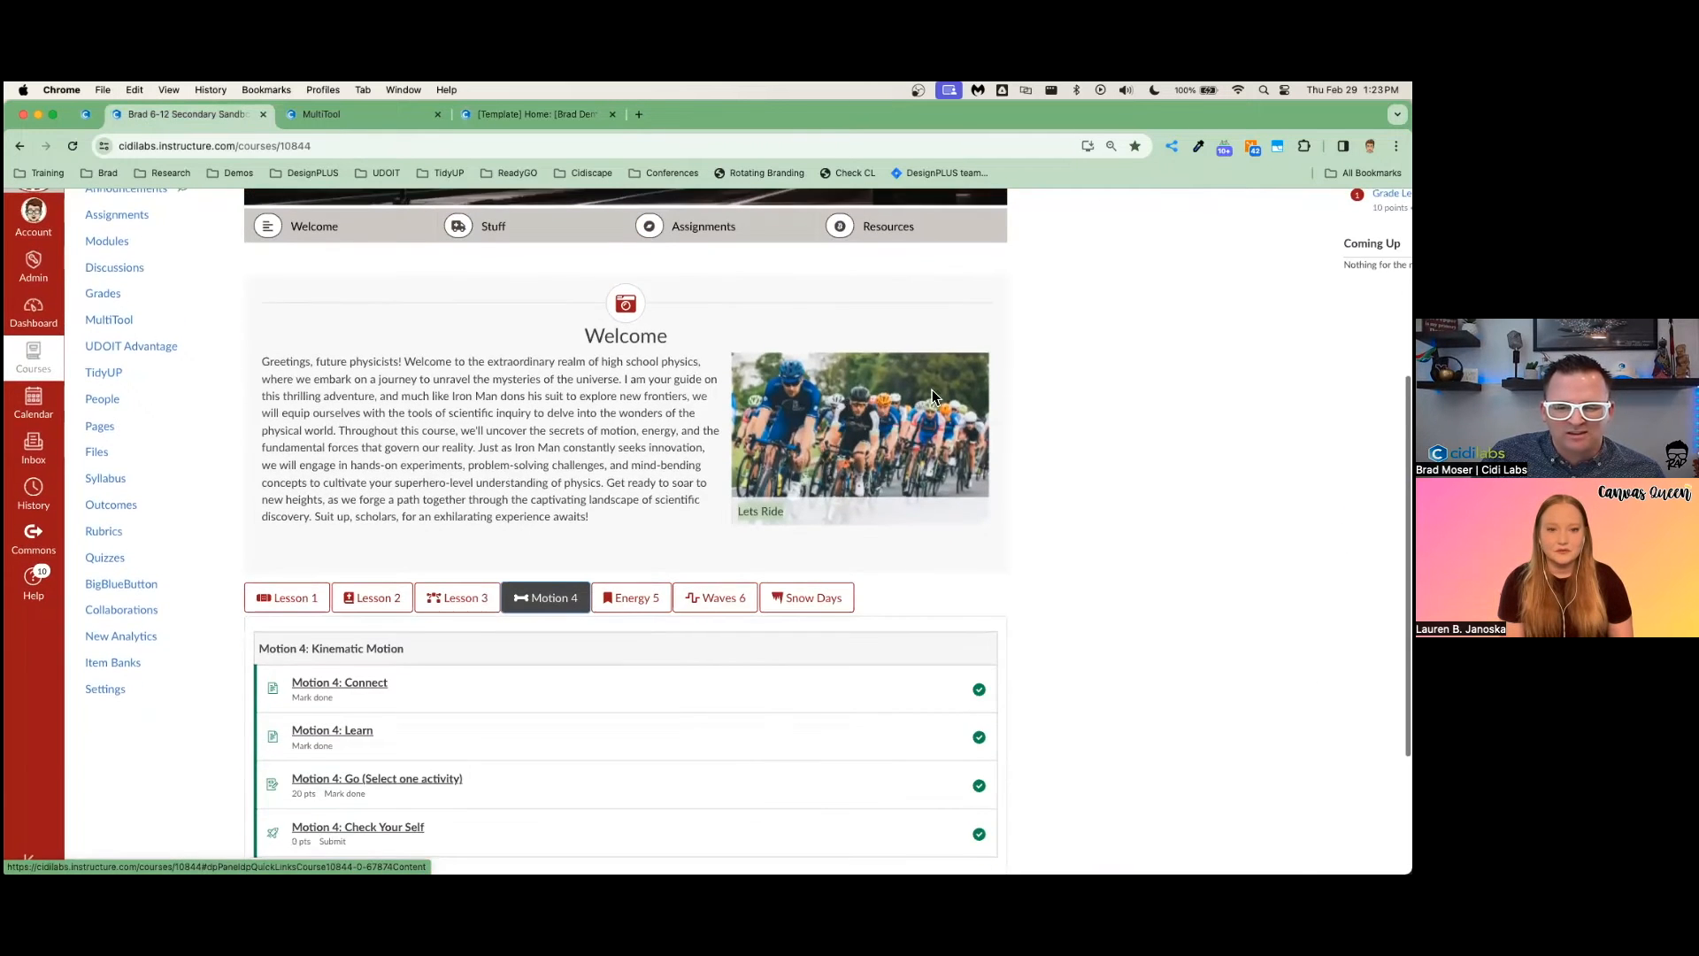
Try a Module List element below the Image with Caption content block on the [Template] Home page and remove it again
{"action": "scroll", "coordinate": [788, 451], "scroll_direction": "down", "scroll_amount": 2}
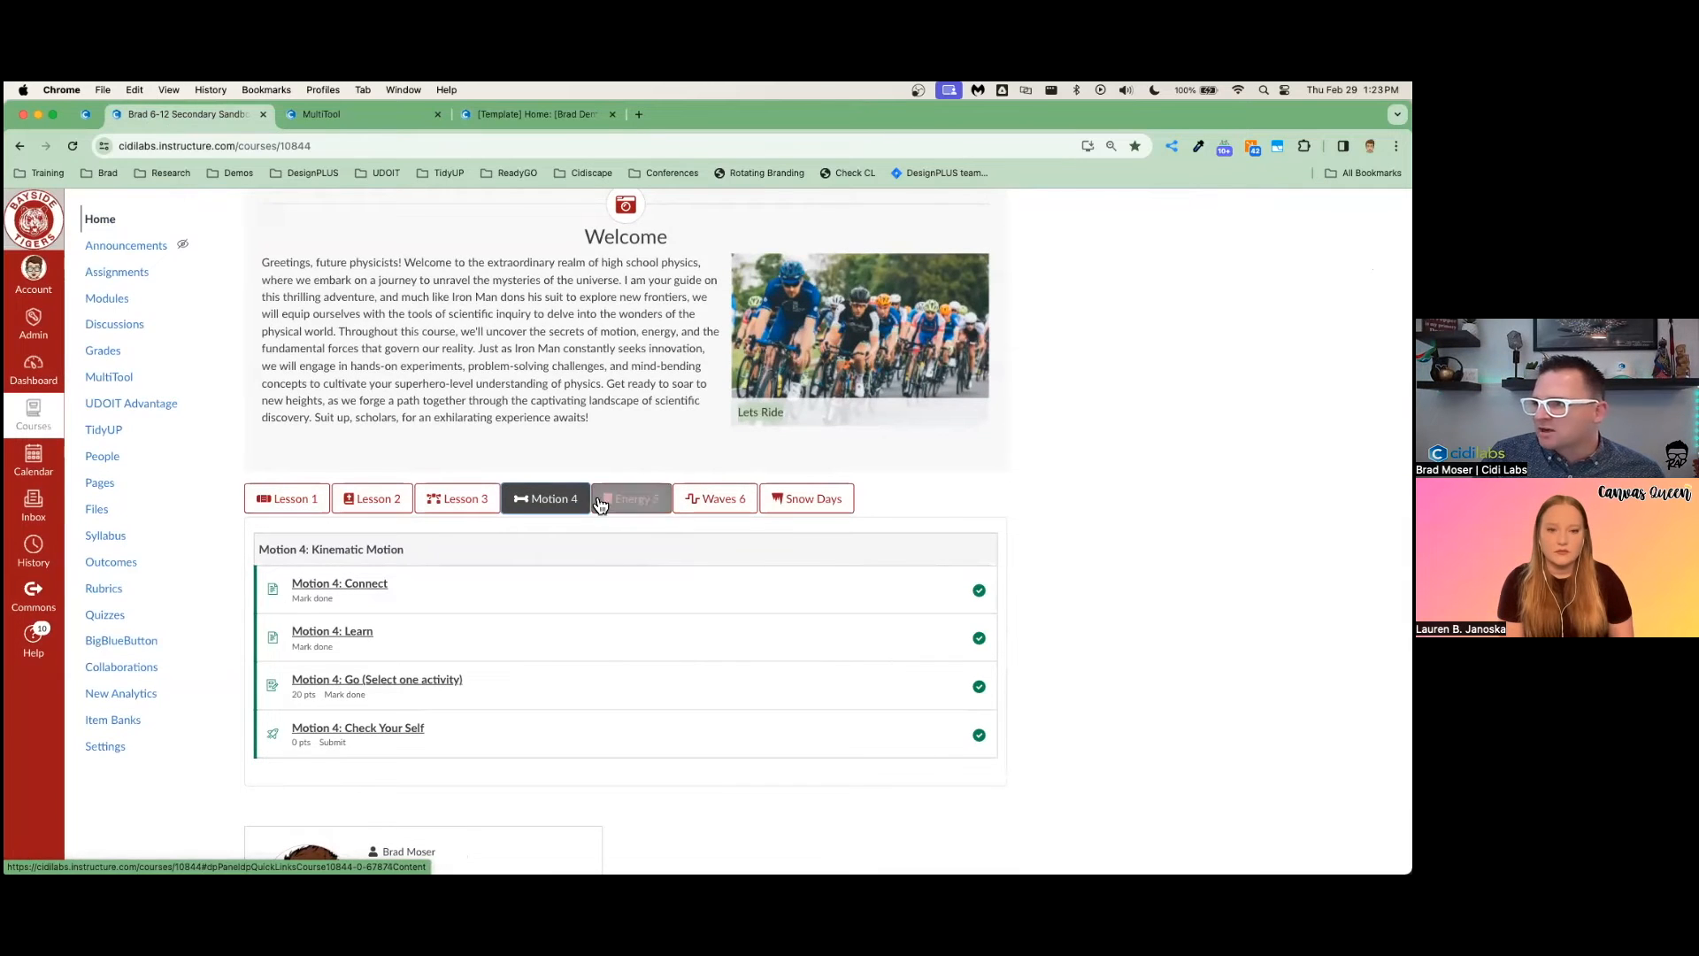
{"action": "key", "text": "super+3"}
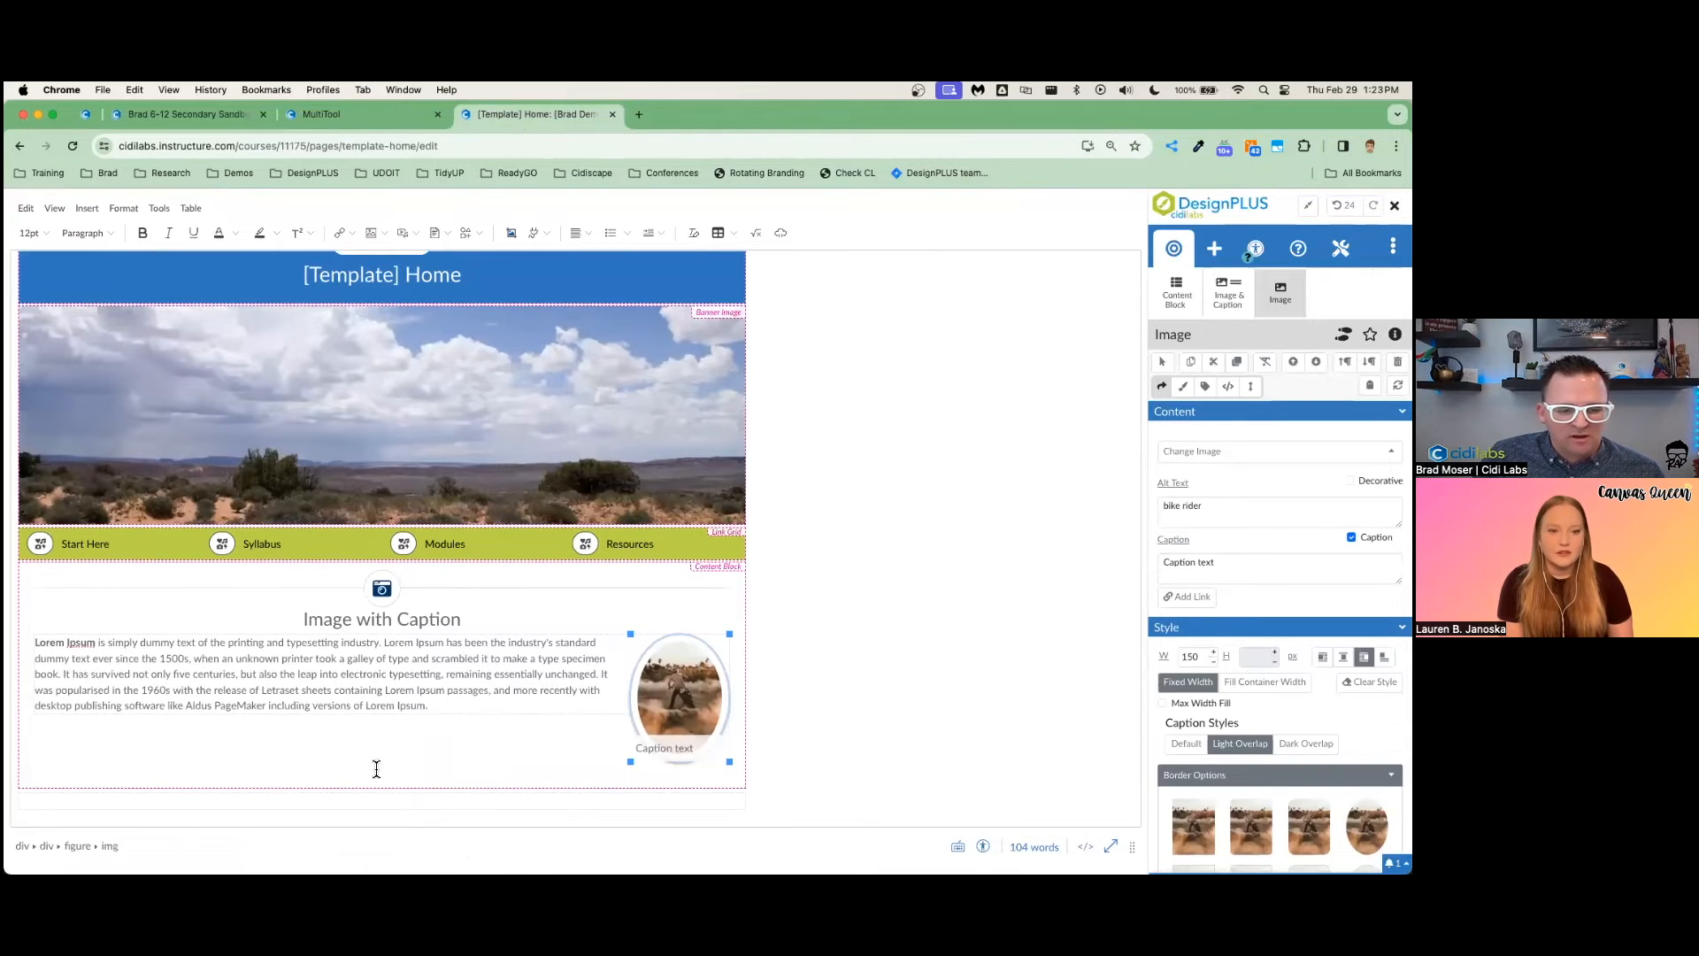
{"action": "left_click", "coordinate": [418, 731]}
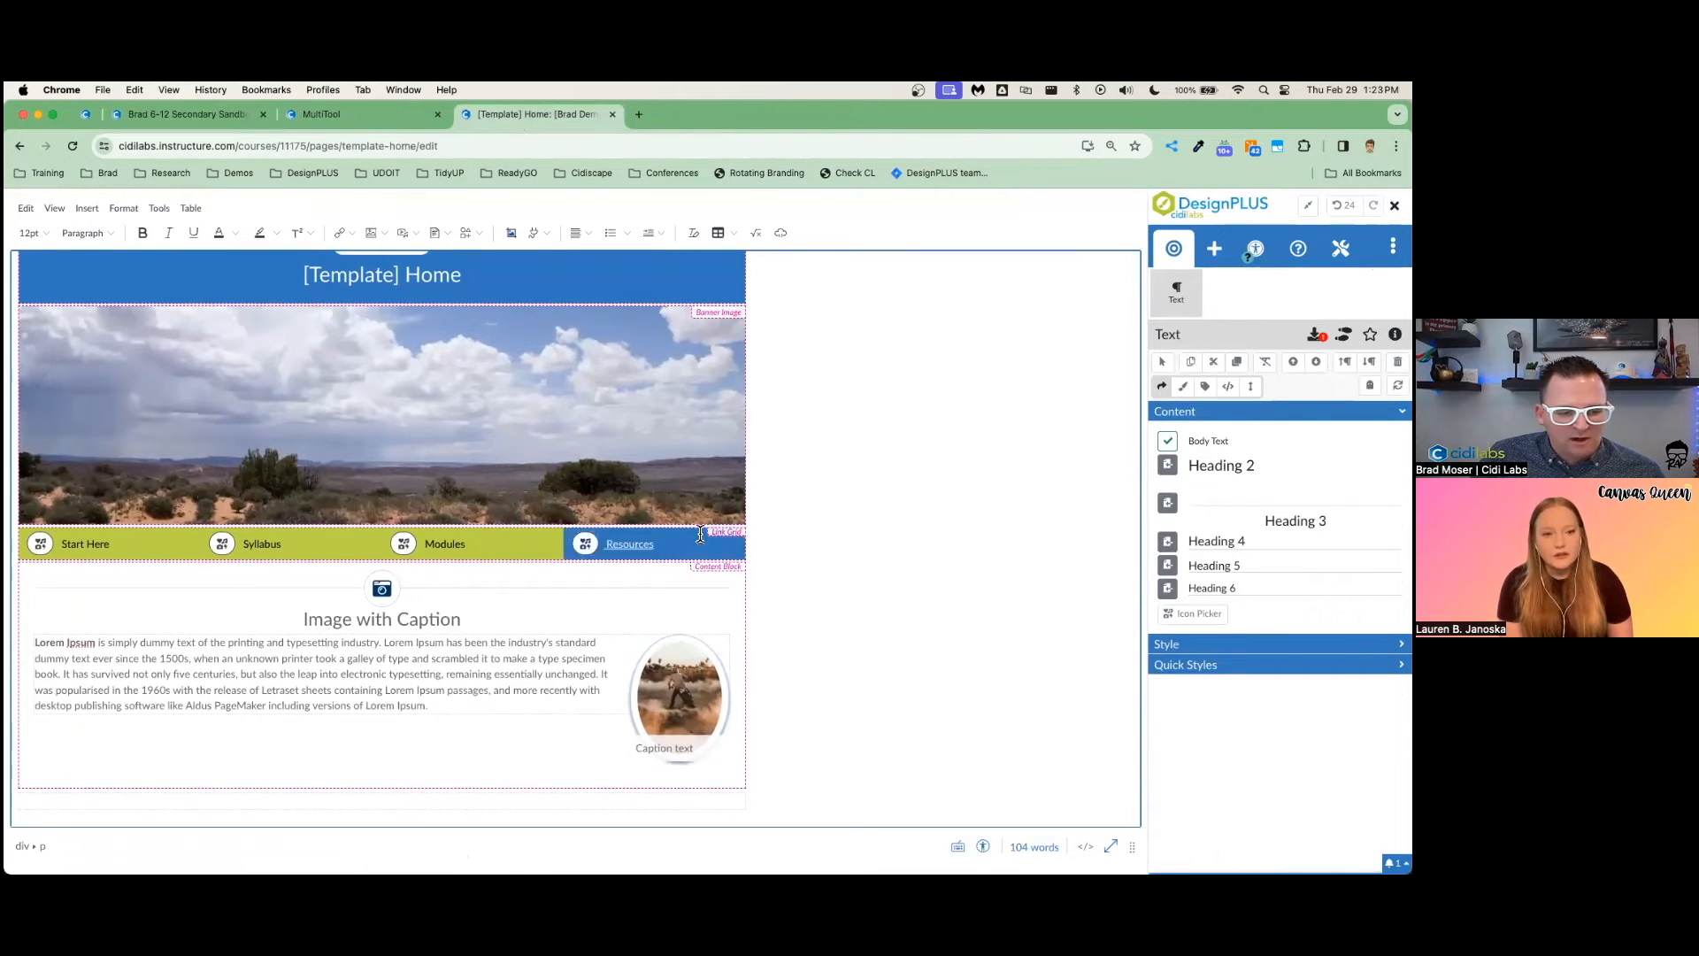
{"action": "left_click", "coordinate": [1214, 248]}
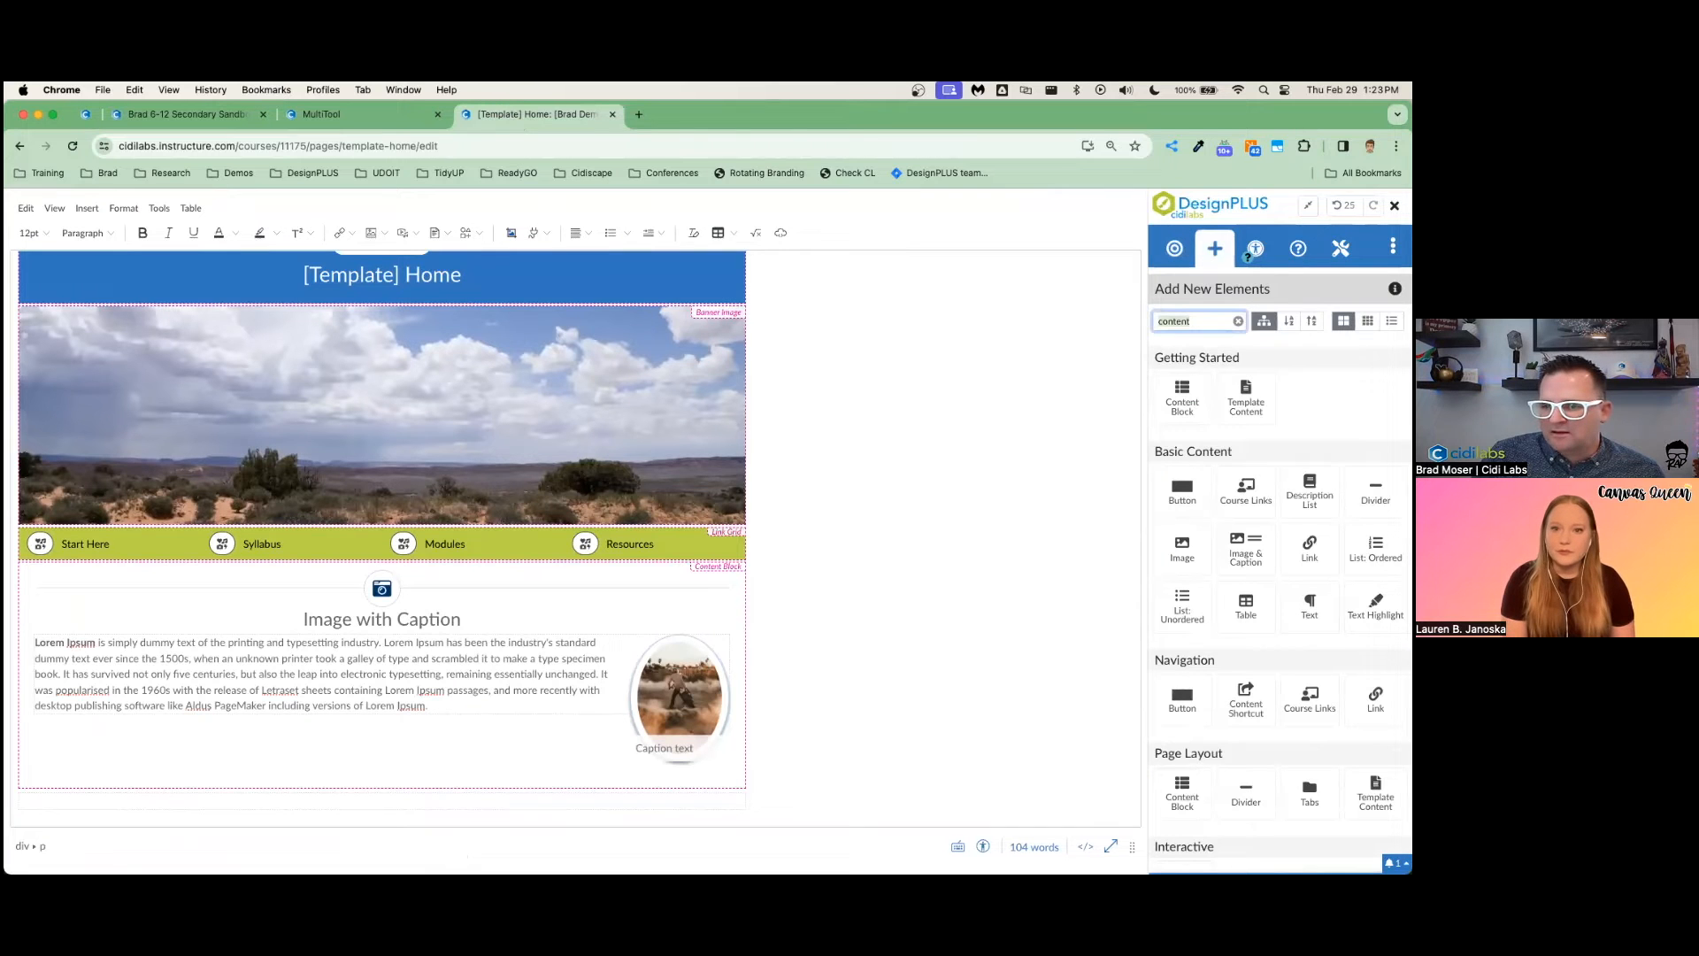
{"action": "key", "text": "BackSpace"}
{"action": "key", "text": "BackSpace"}
{"action": "key", "text": "BackSpace"}
{"action": "key", "text": "BackSpace"}
{"action": "key", "text": "BackSpace"}
{"action": "key", "text": "BackSpace"}
{"action": "key", "text": "BackSpace"}
{"action": "type", "text": "module"}
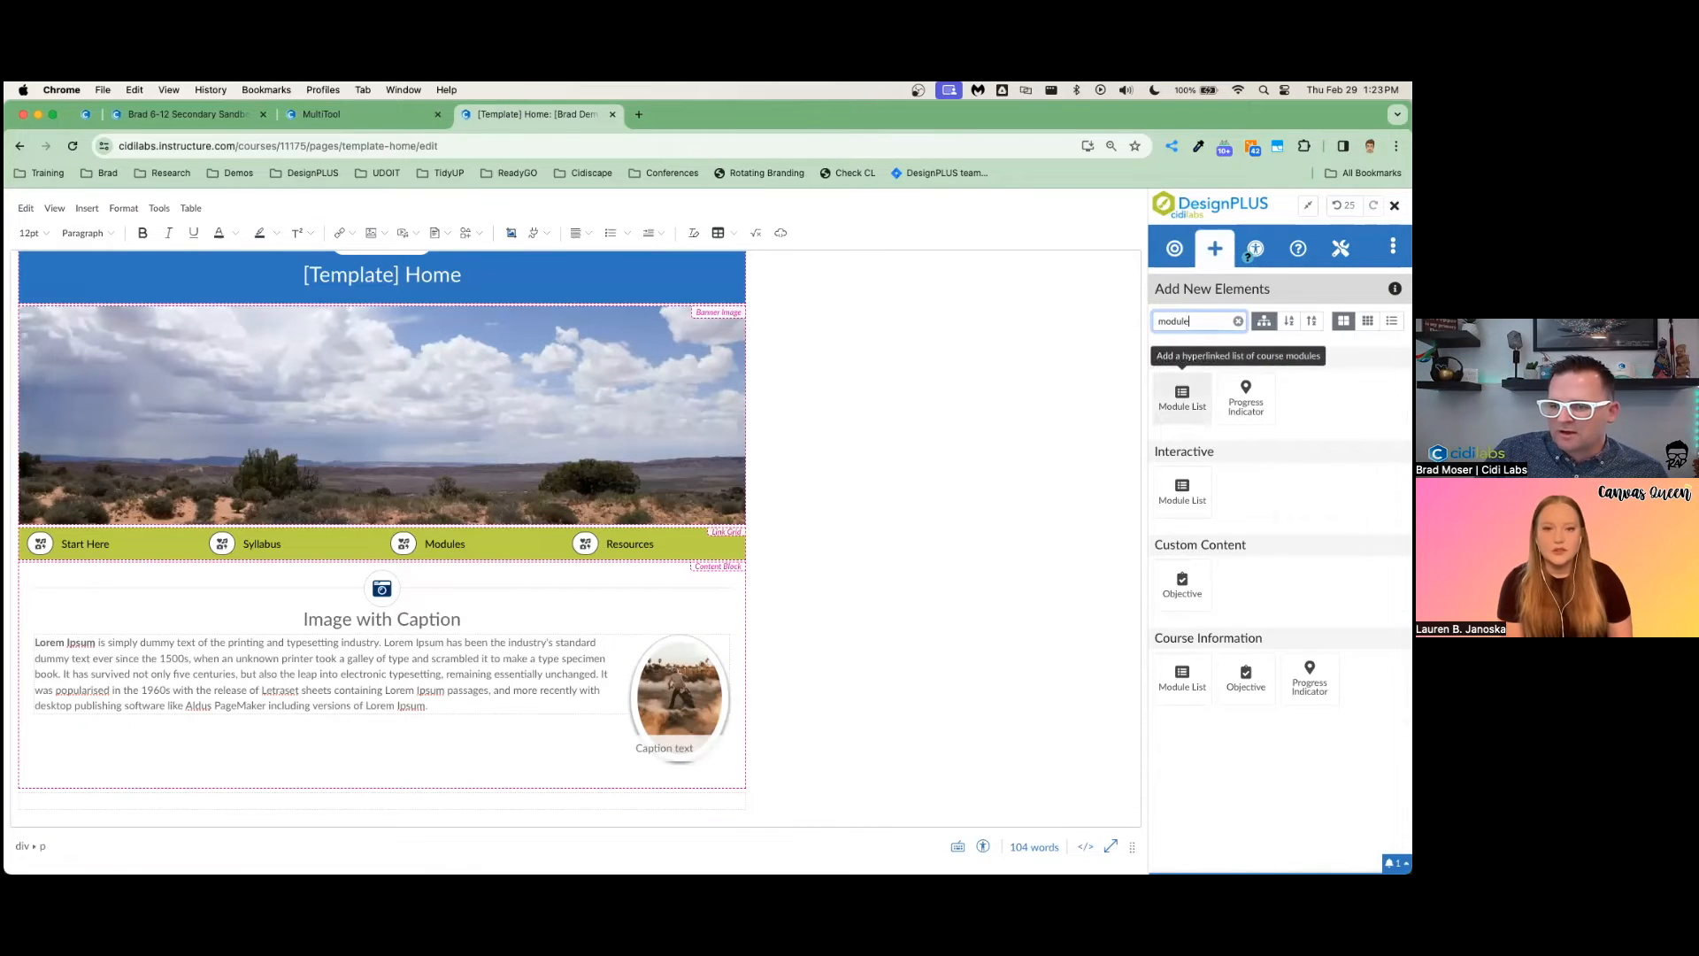
{"action": "left_click", "coordinate": [1182, 397]}
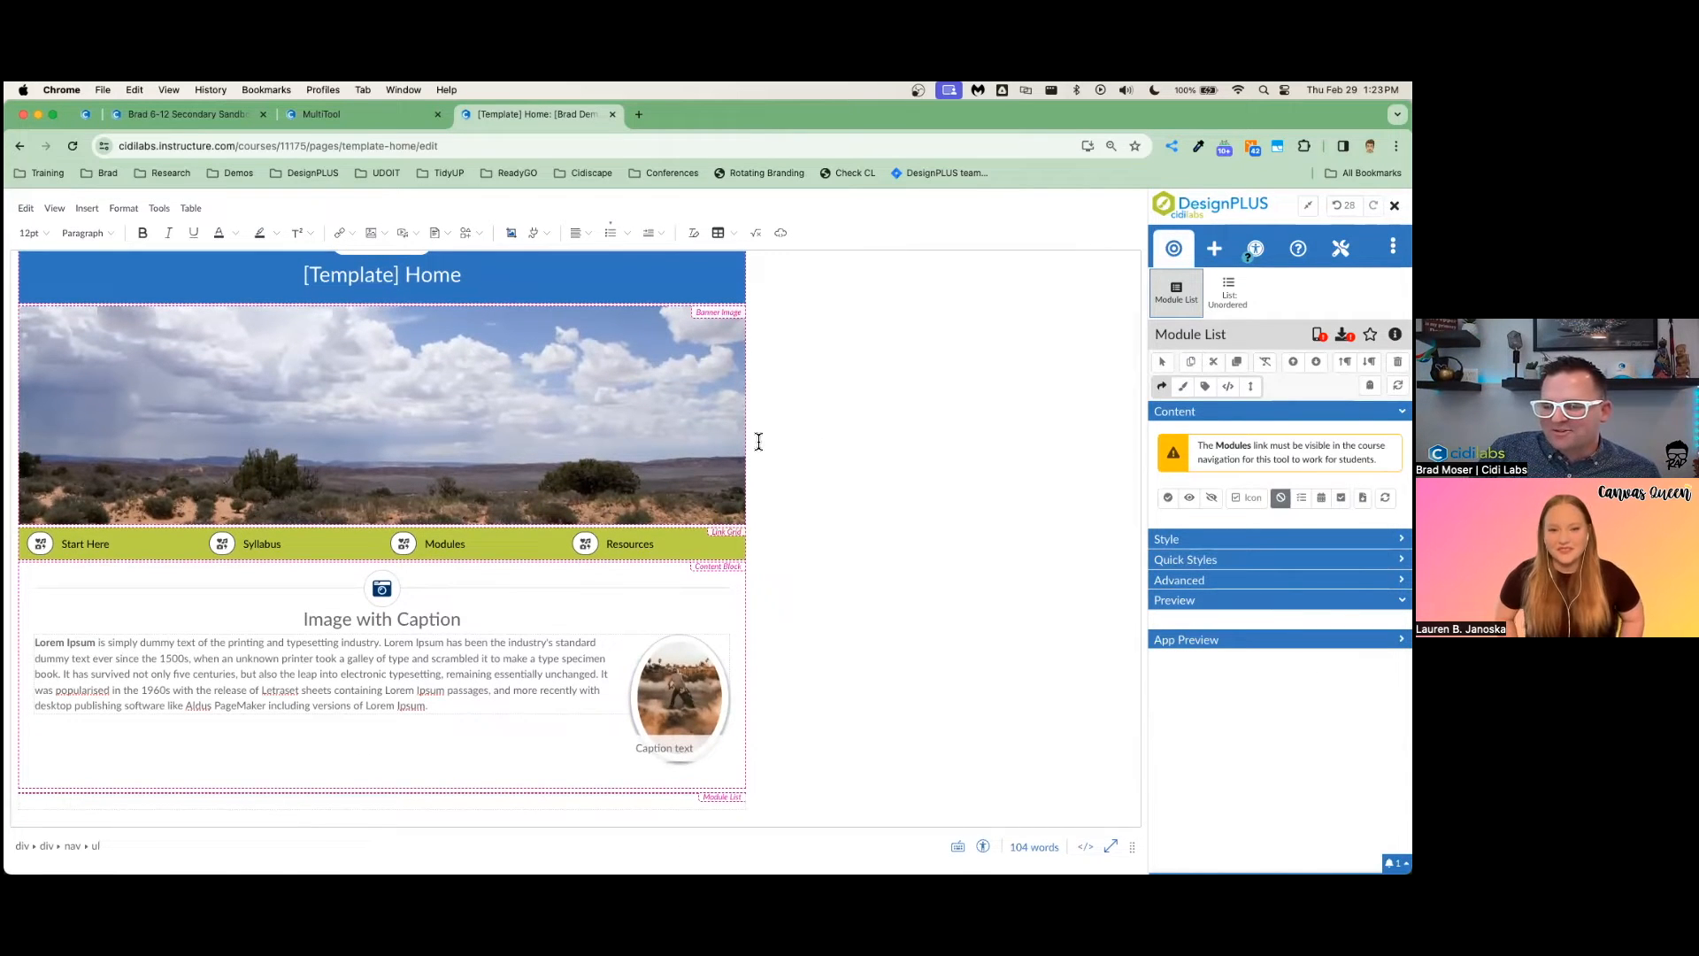
{"action": "left_click", "coordinate": [470, 797]}
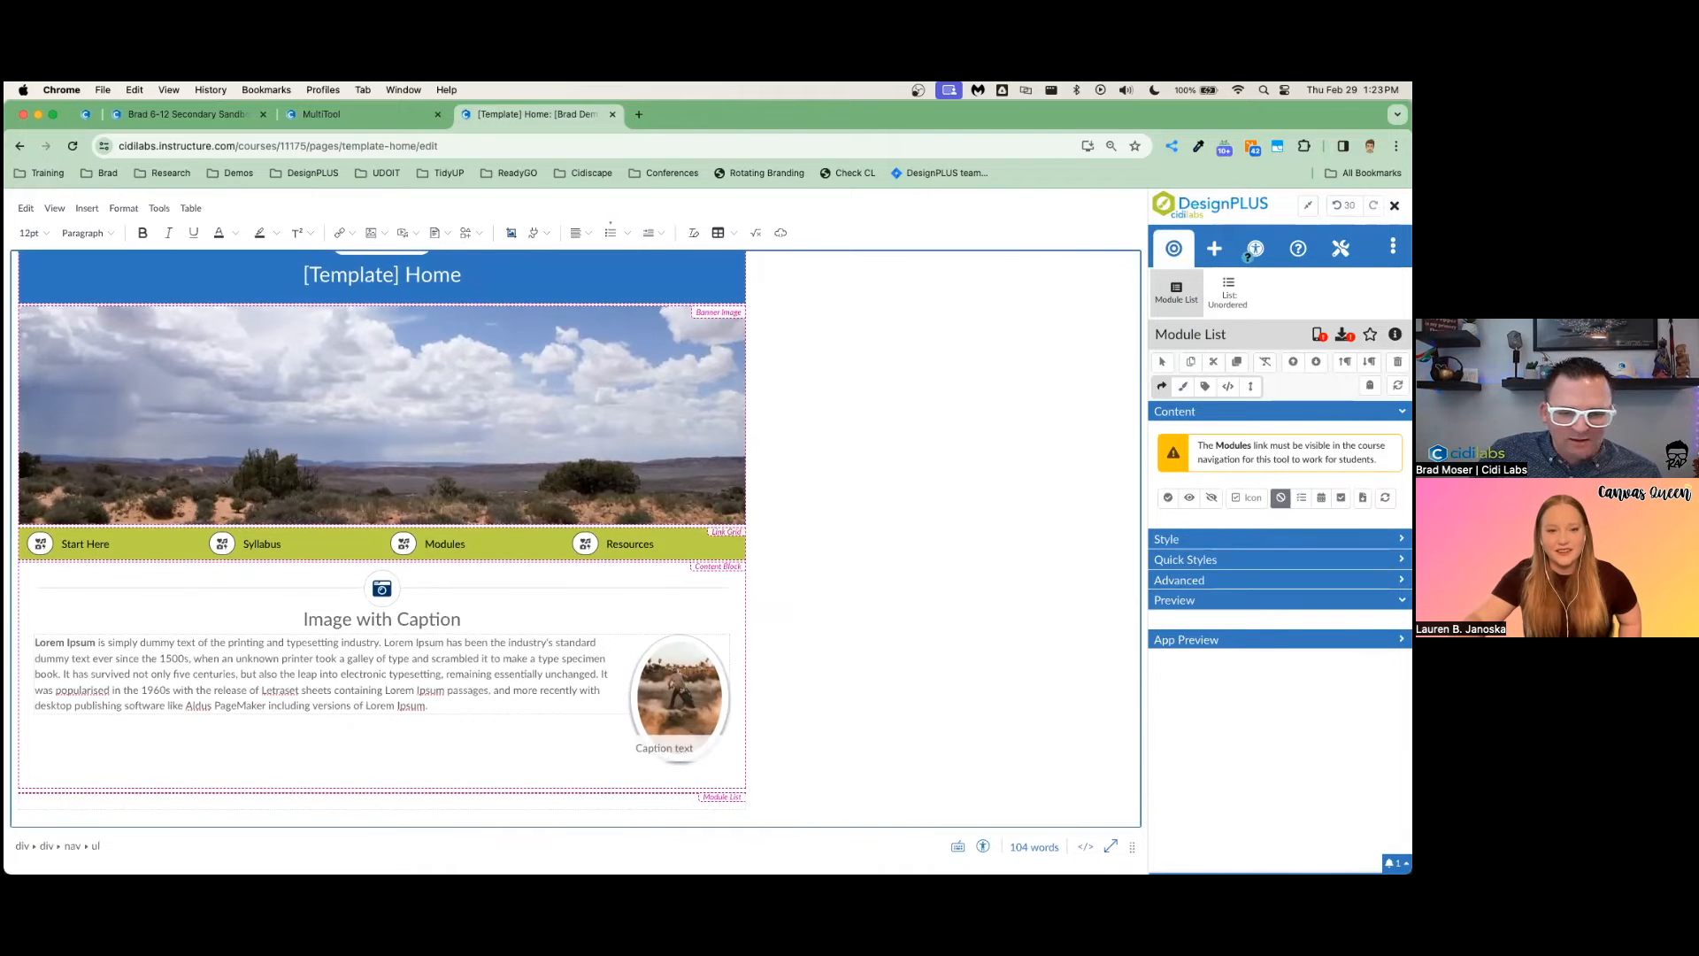
{"action": "left_click", "coordinate": [1369, 361]}
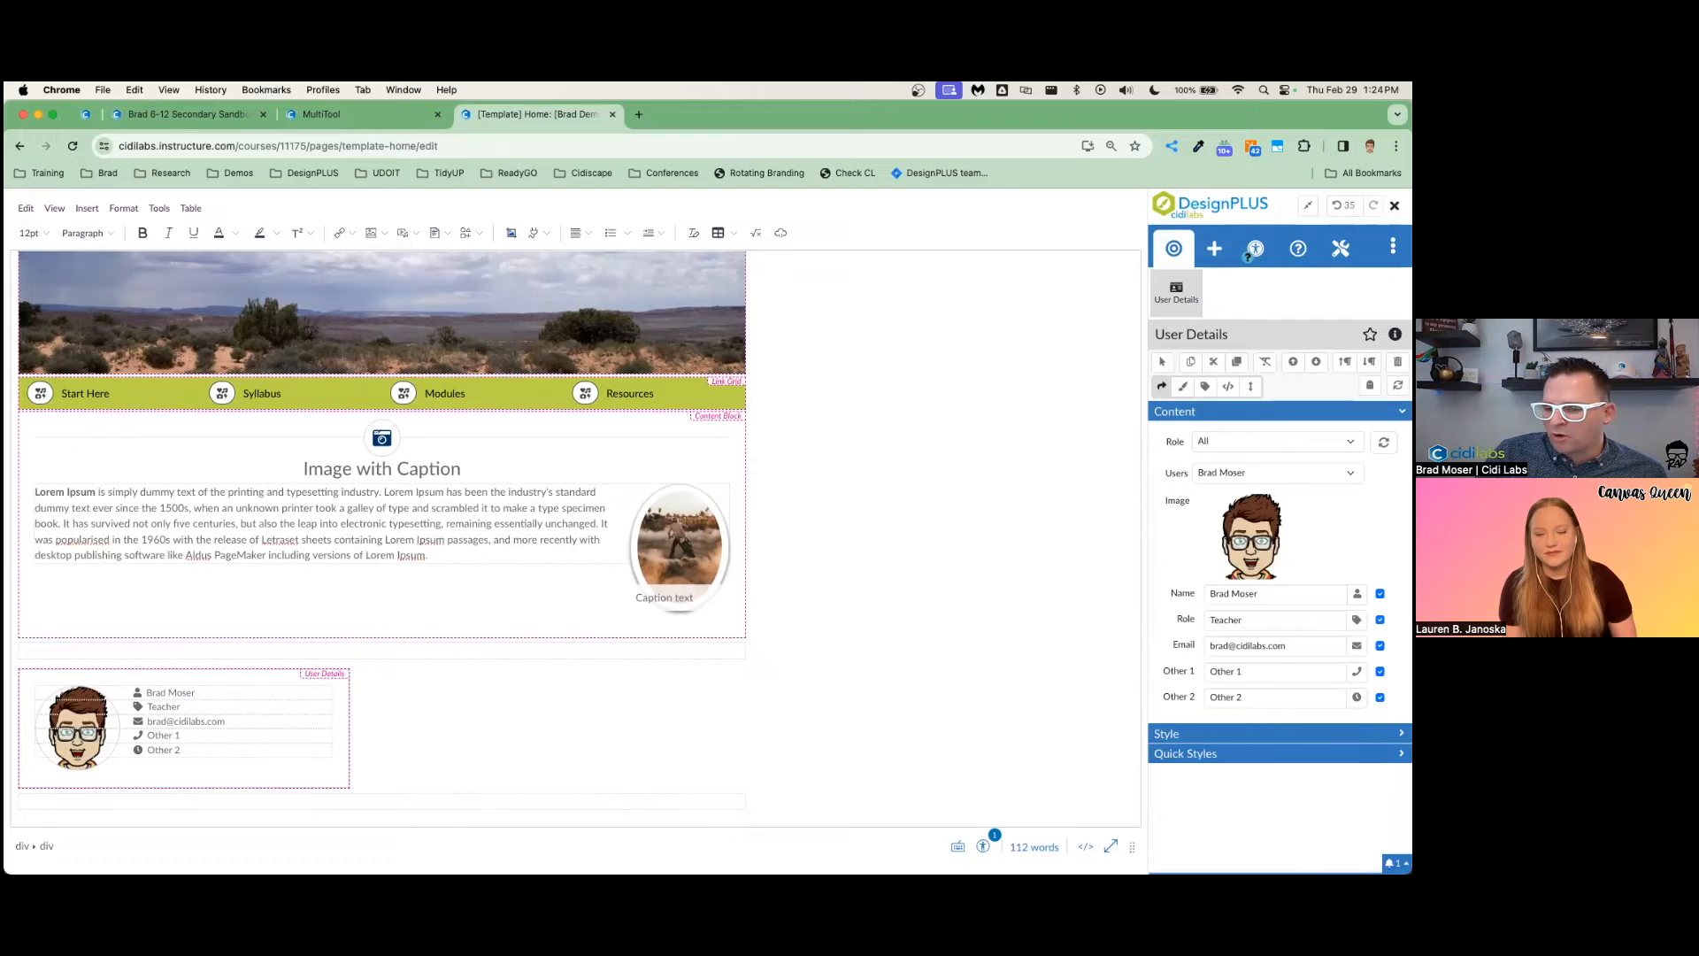
Try the Other 1 and Other 2 options of the User Details block, leaving only Other 2 turned off
{"action": "left_click", "coordinate": [1379, 672]}
{"action": "left_click", "coordinate": [1380, 672]}
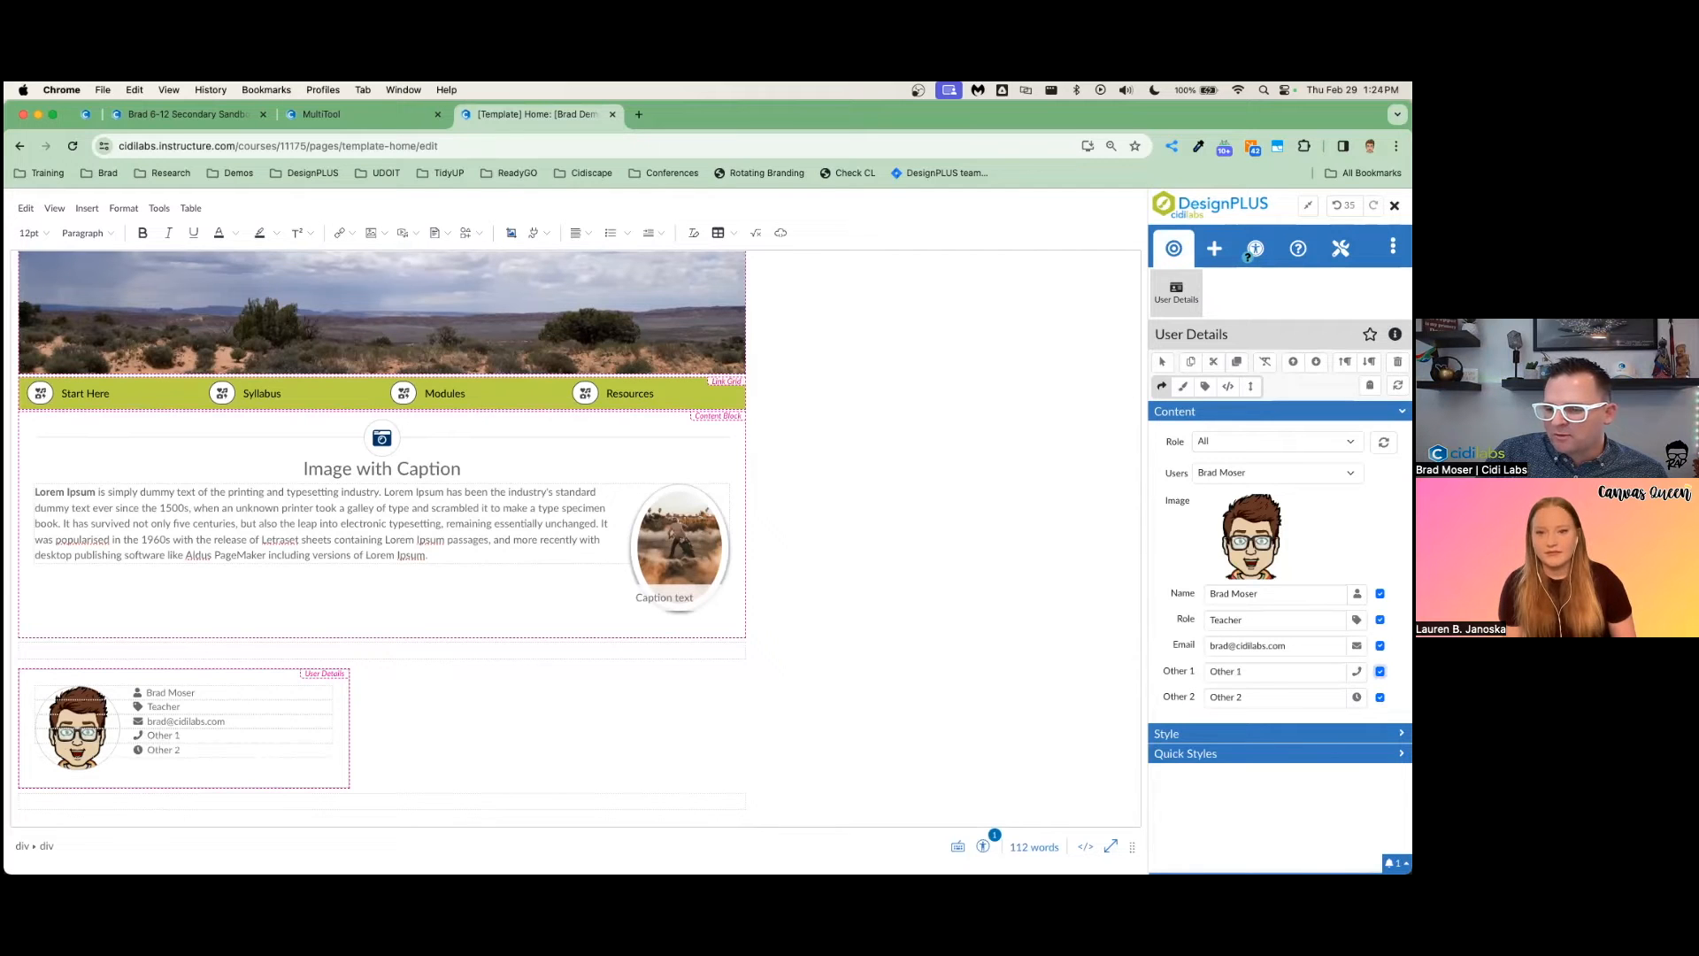
{"action": "left_click", "coordinate": [1380, 697]}
{"action": "left_click", "coordinate": [1380, 697]}
{"action": "left_click", "coordinate": [1379, 697]}
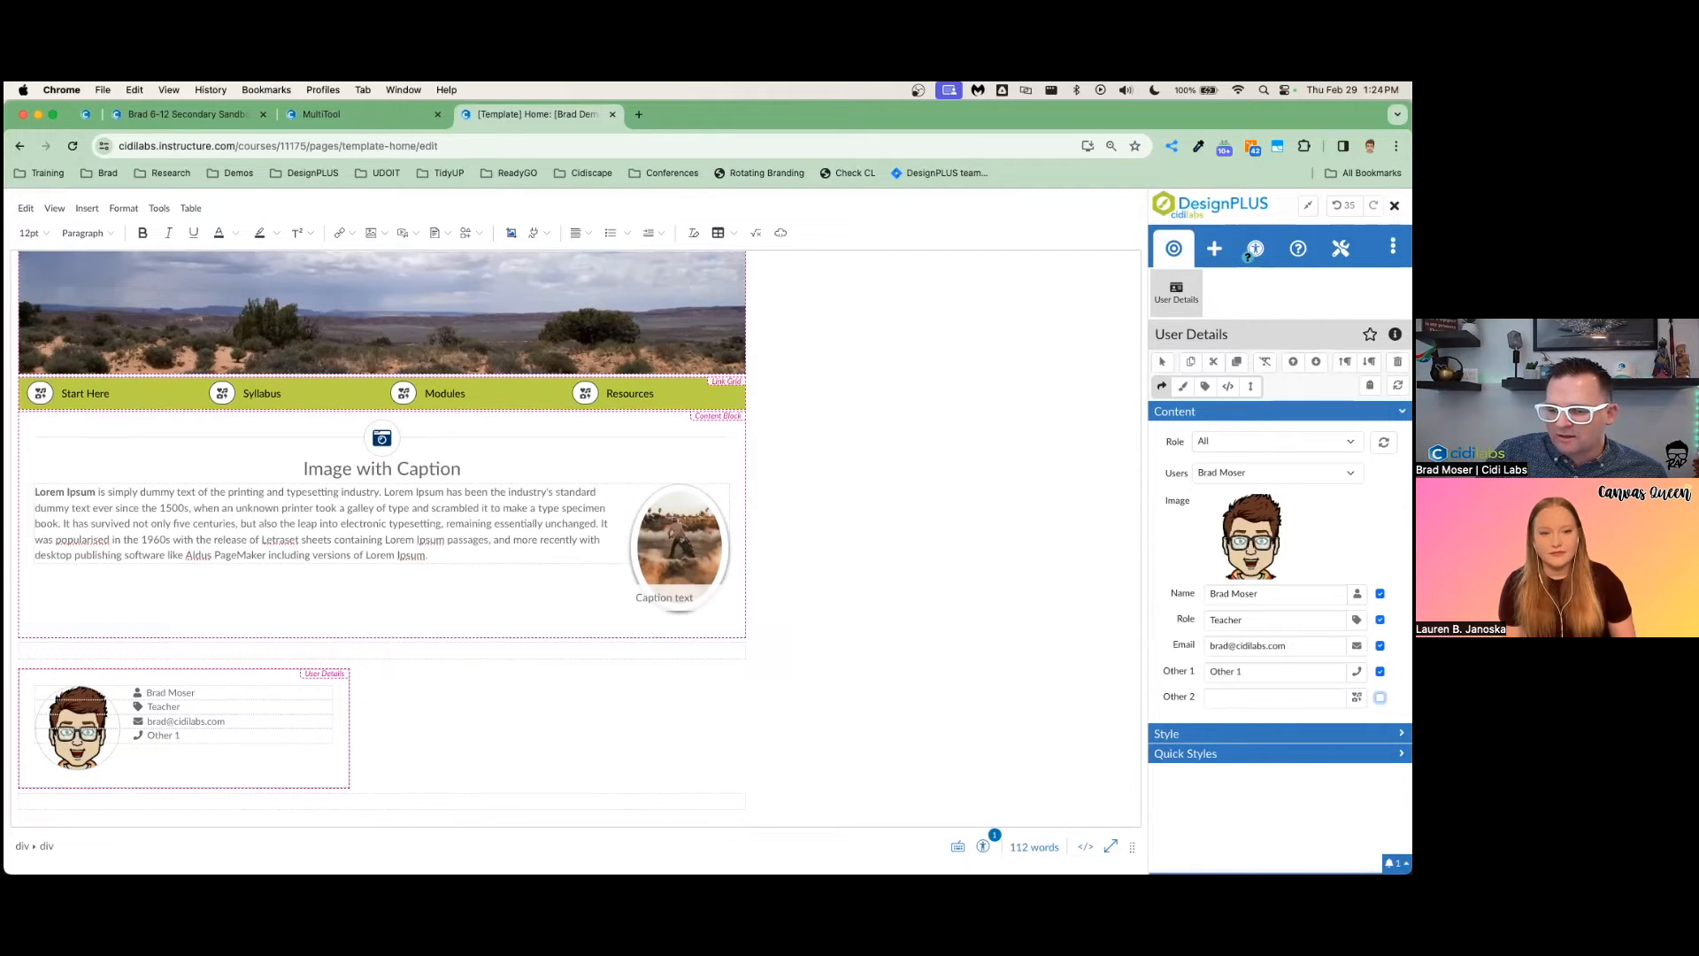
{"action": "left_click", "coordinate": [1379, 697]}
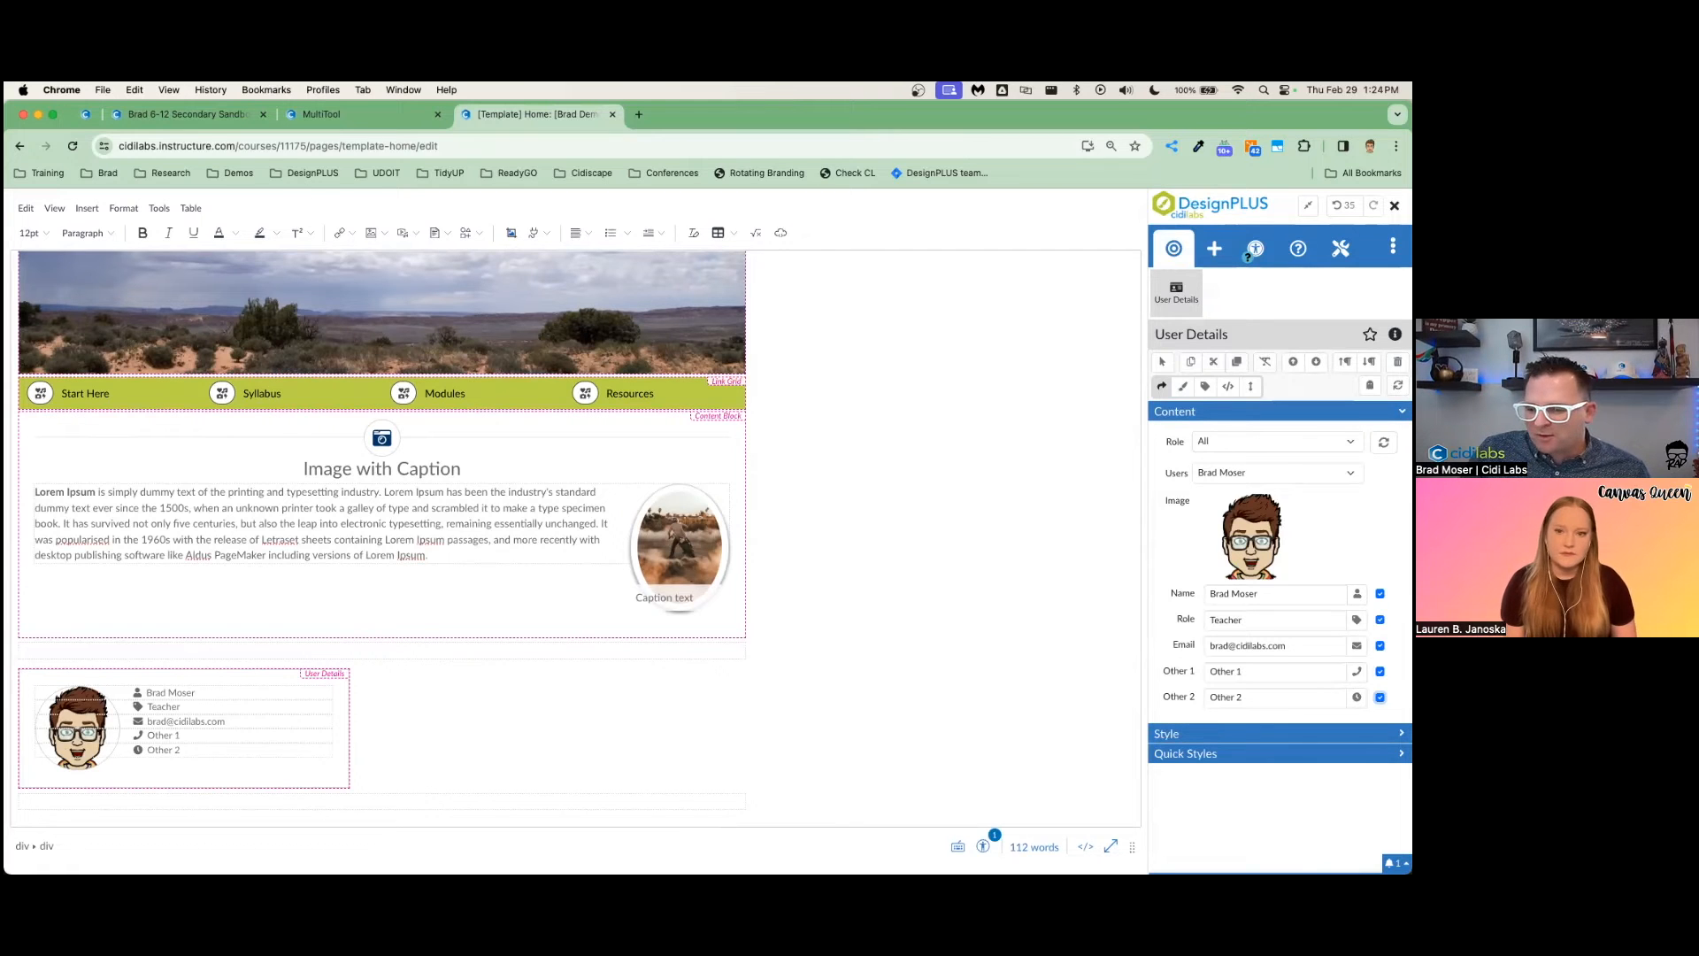
{"action": "left_click", "coordinate": [1380, 697]}
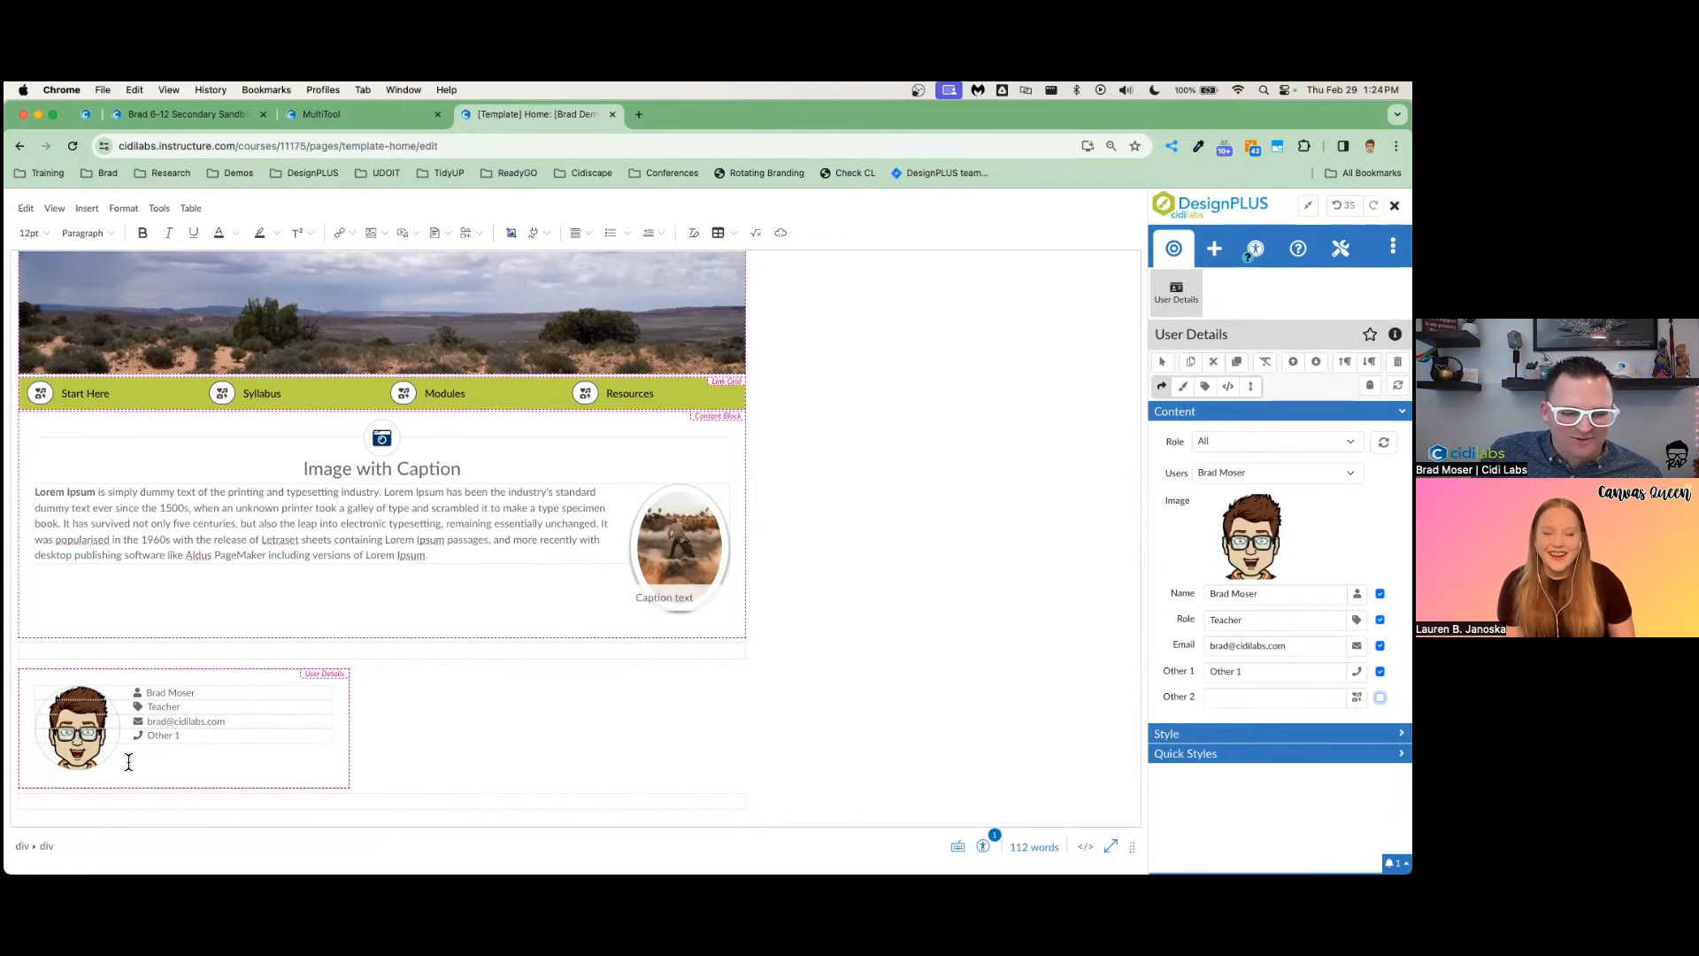
Leave the full-screen editor and save the [Template] Home page
{"action": "left_click", "coordinate": [477, 633]}
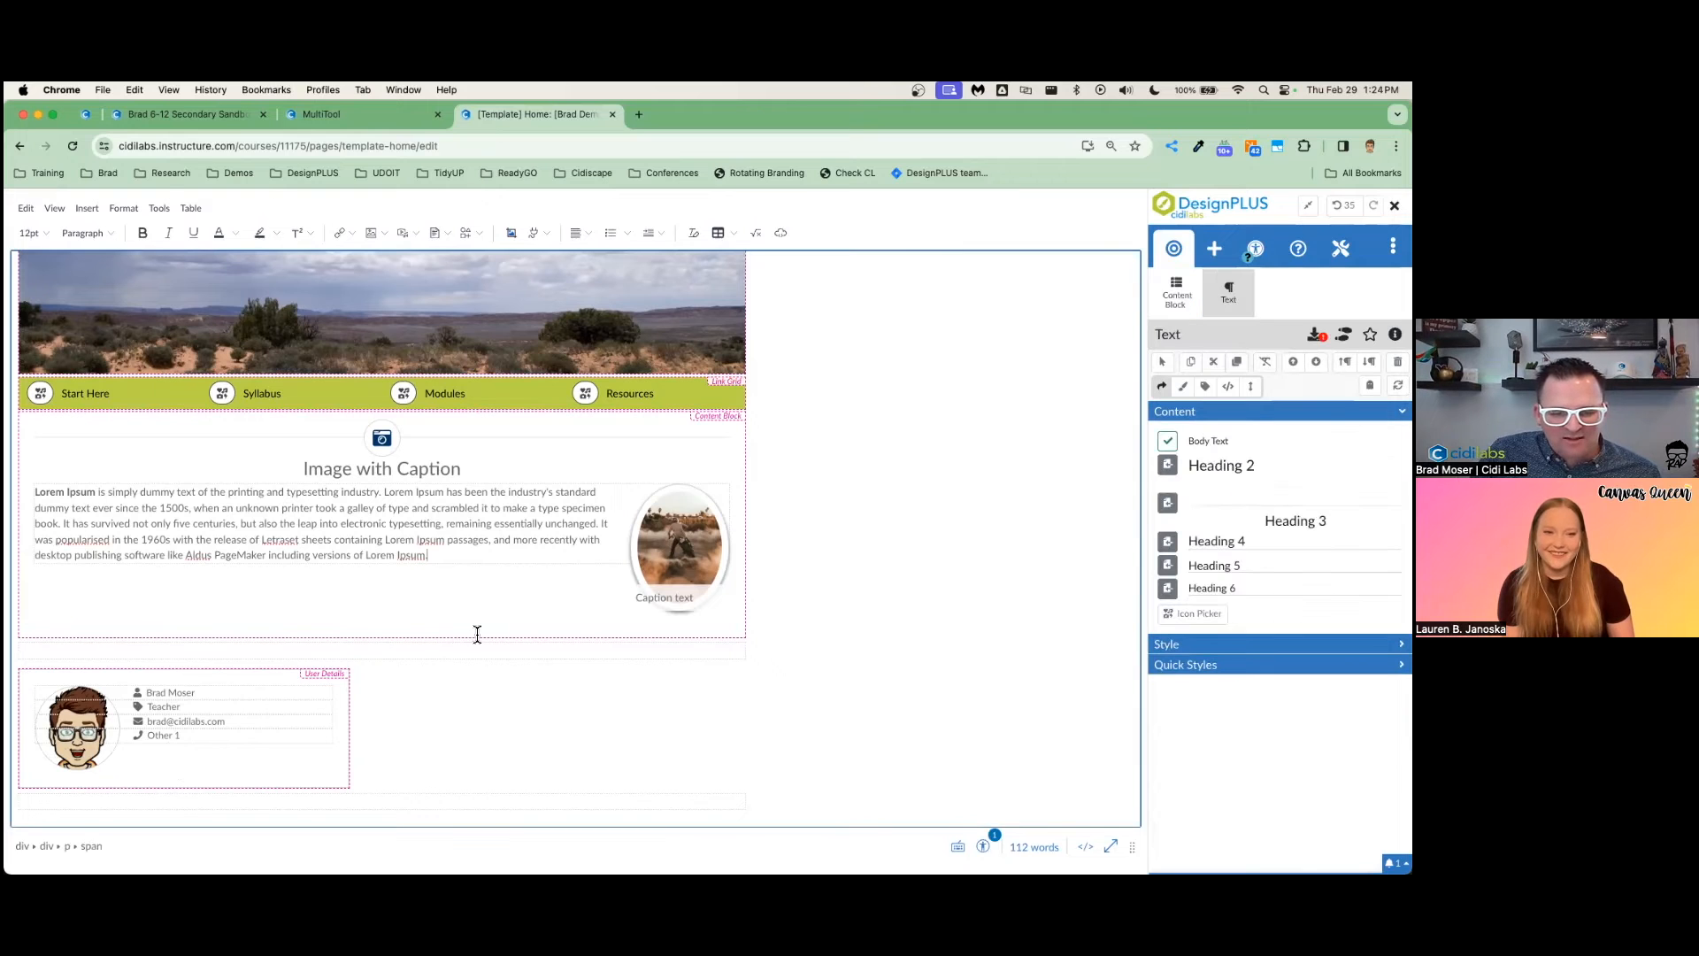
{"action": "scroll", "coordinate": [410, 614], "scroll_direction": "up", "scroll_amount": 2}
{"action": "scroll", "coordinate": [626, 632], "scroll_direction": "down", "scroll_amount": 2}
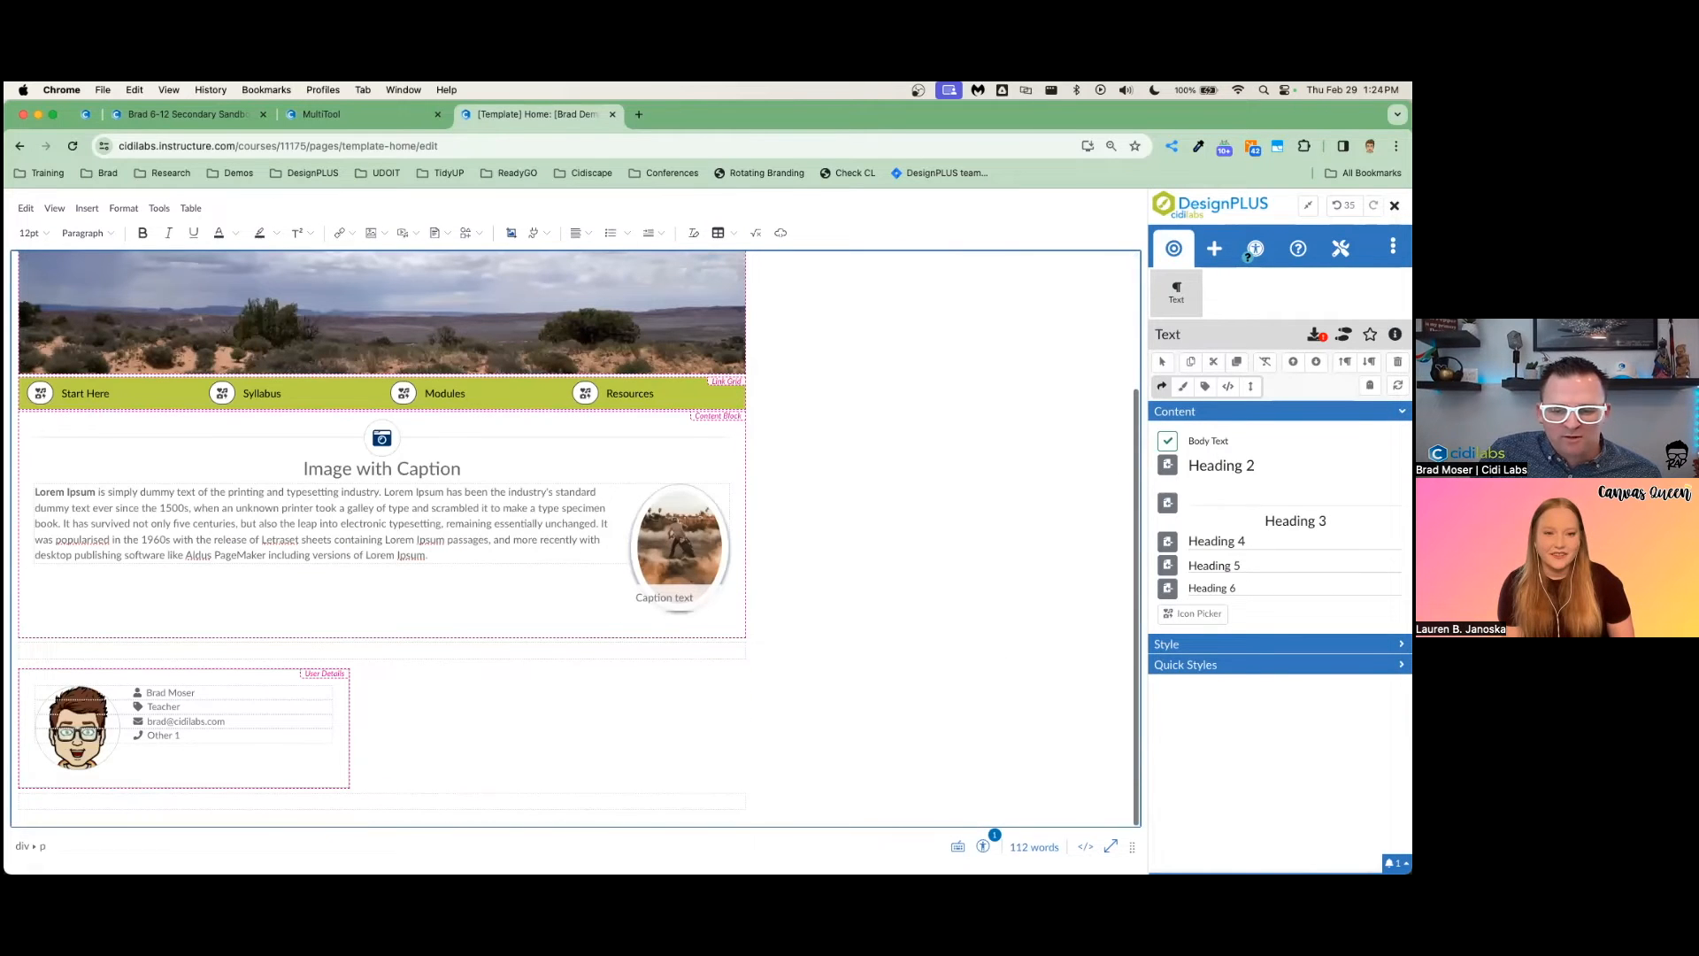
{"action": "left_click", "coordinate": [1308, 206]}
{"action": "scroll", "coordinate": [1065, 528], "scroll_direction": "down", "scroll_amount": 3}
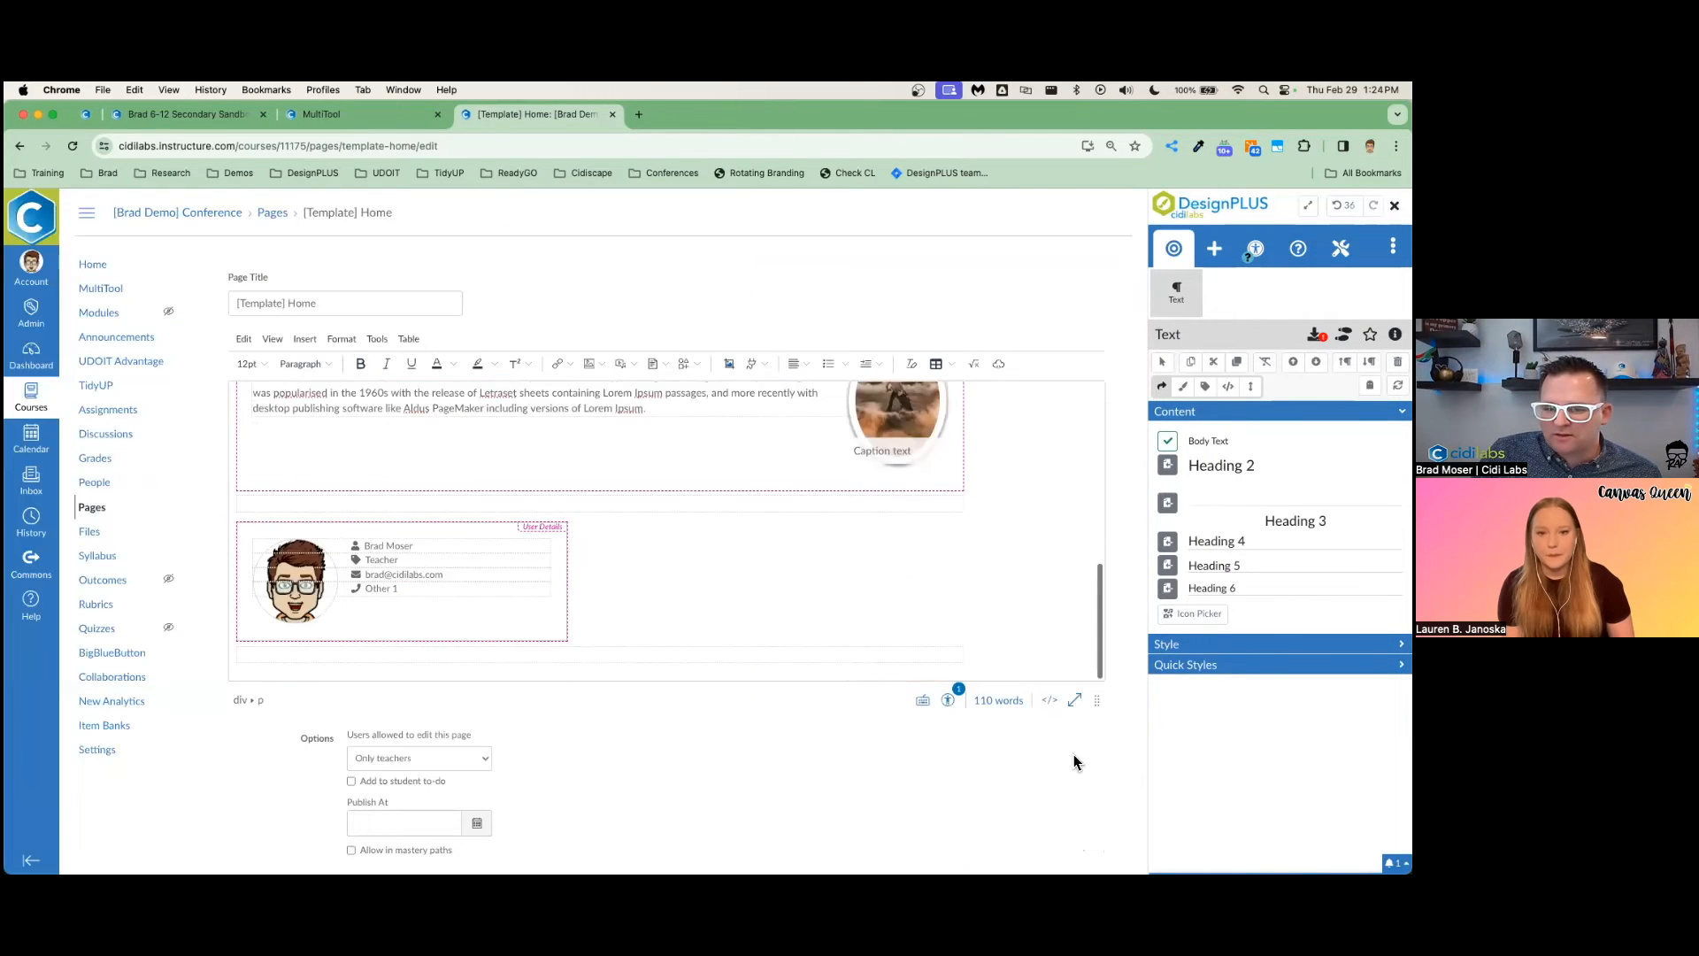
{"action": "scroll", "coordinate": [1074, 763], "scroll_direction": "down", "scroll_amount": 2}
{"action": "left_click", "coordinate": [1088, 815]}
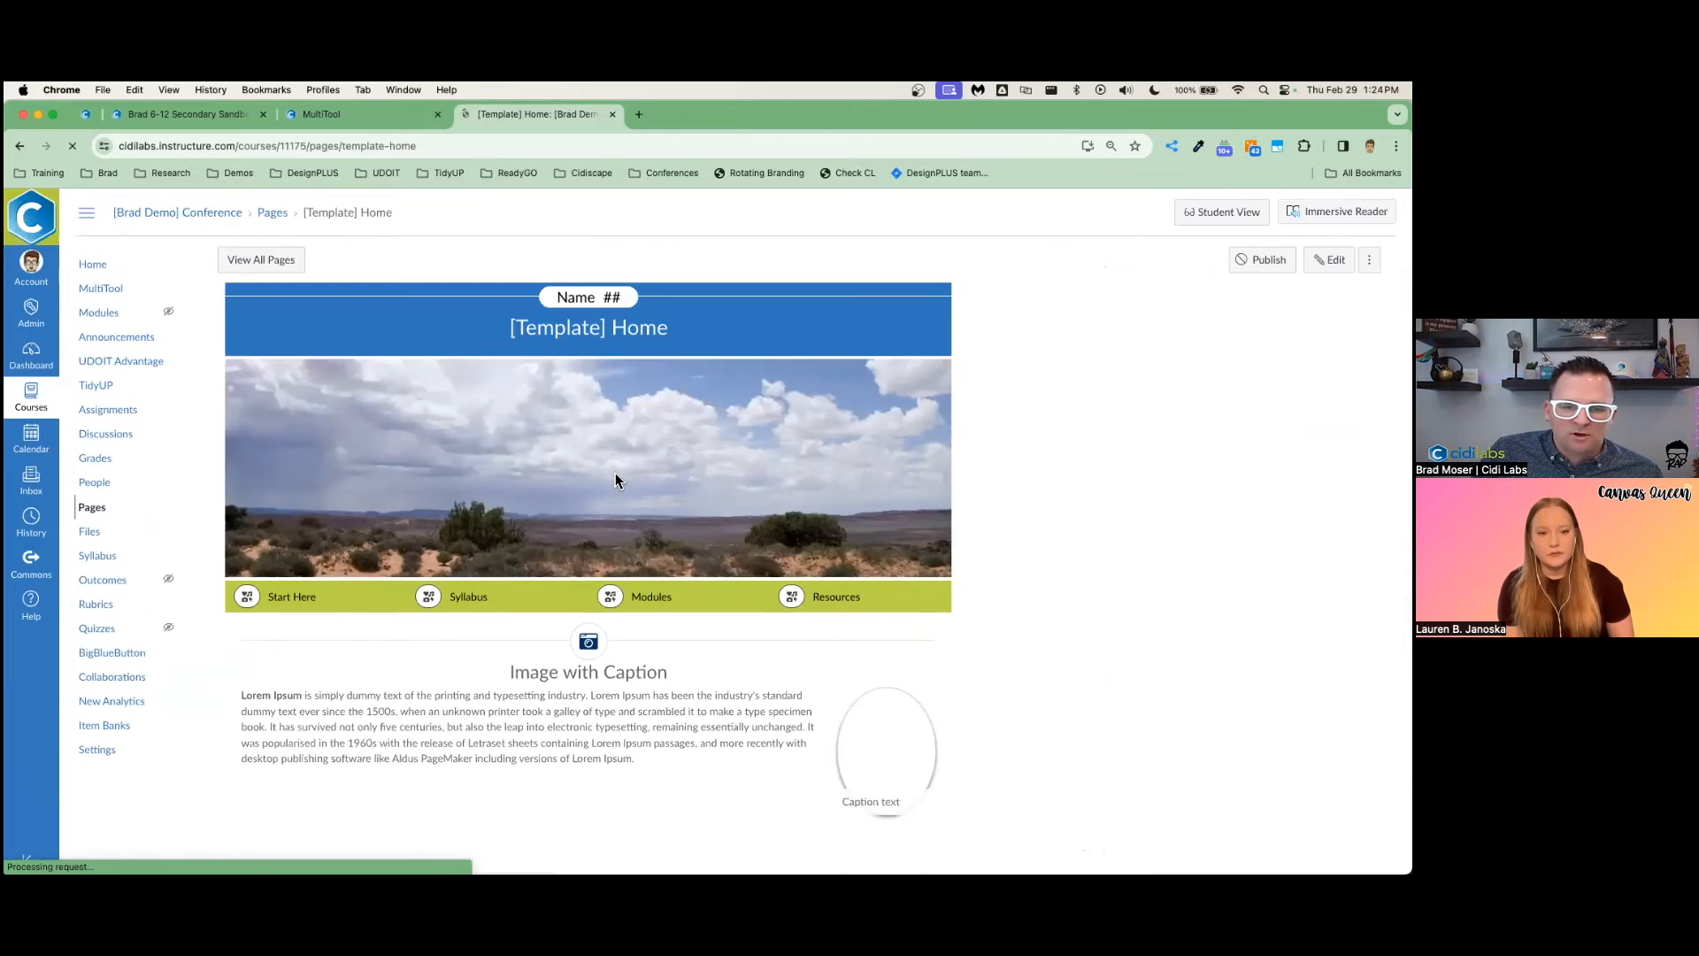
Review the saved [Template] Home page from its banner to the user details and close its browser tab
{"action": "scroll", "coordinate": [611, 482], "scroll_direction": "down", "scroll_amount": 2}
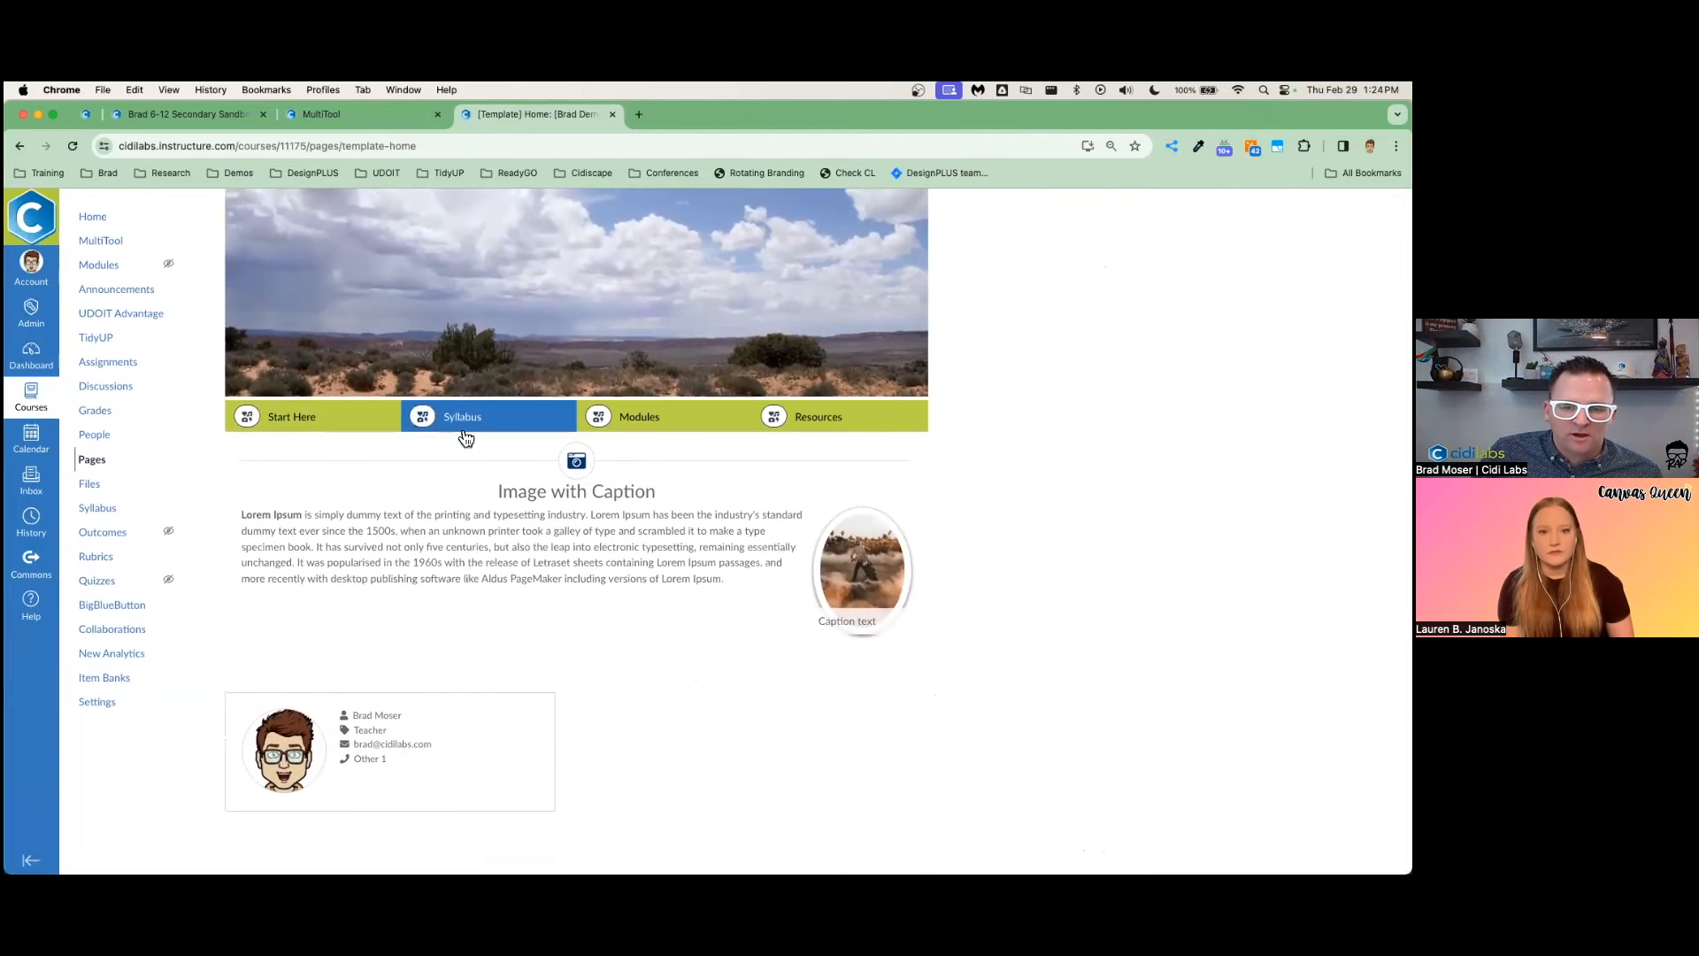
{"action": "scroll", "coordinate": [466, 438], "scroll_direction": "up", "scroll_amount": 4}
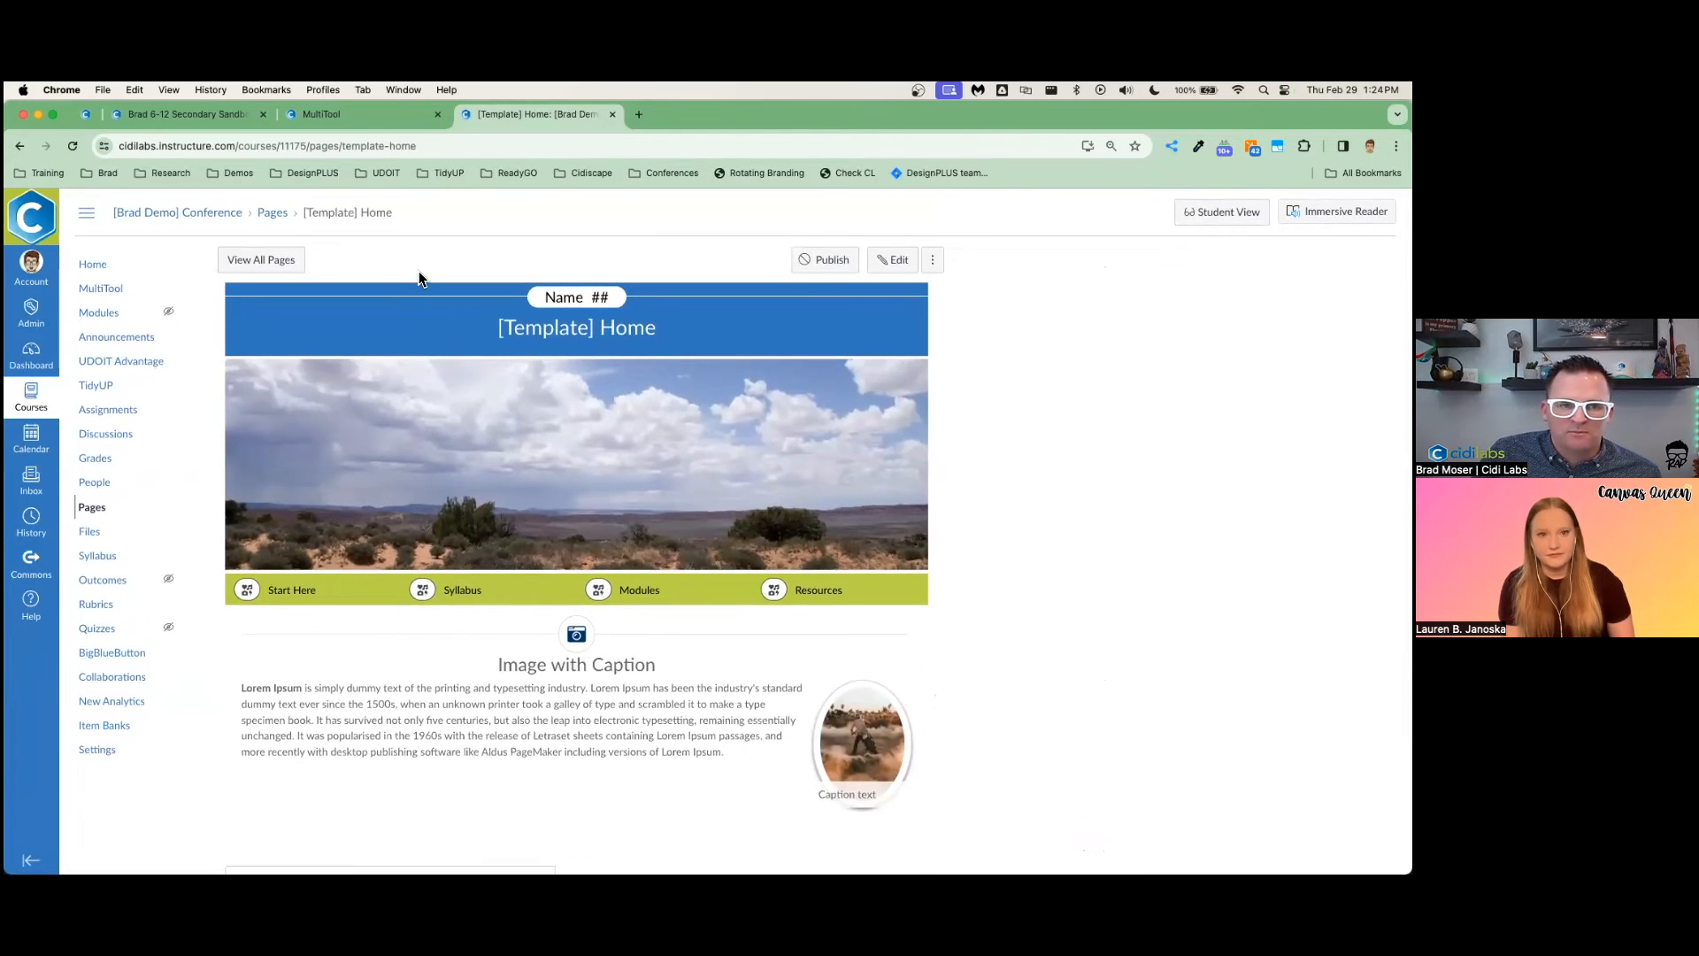
{"action": "key", "text": "super+w"}
Open the [Template] Reading assignment from the existing templates, examine its Readings and Lectures blocks, and close it
{"action": "scroll", "coordinate": [380, 584], "scroll_direction": "down", "scroll_amount": 1}
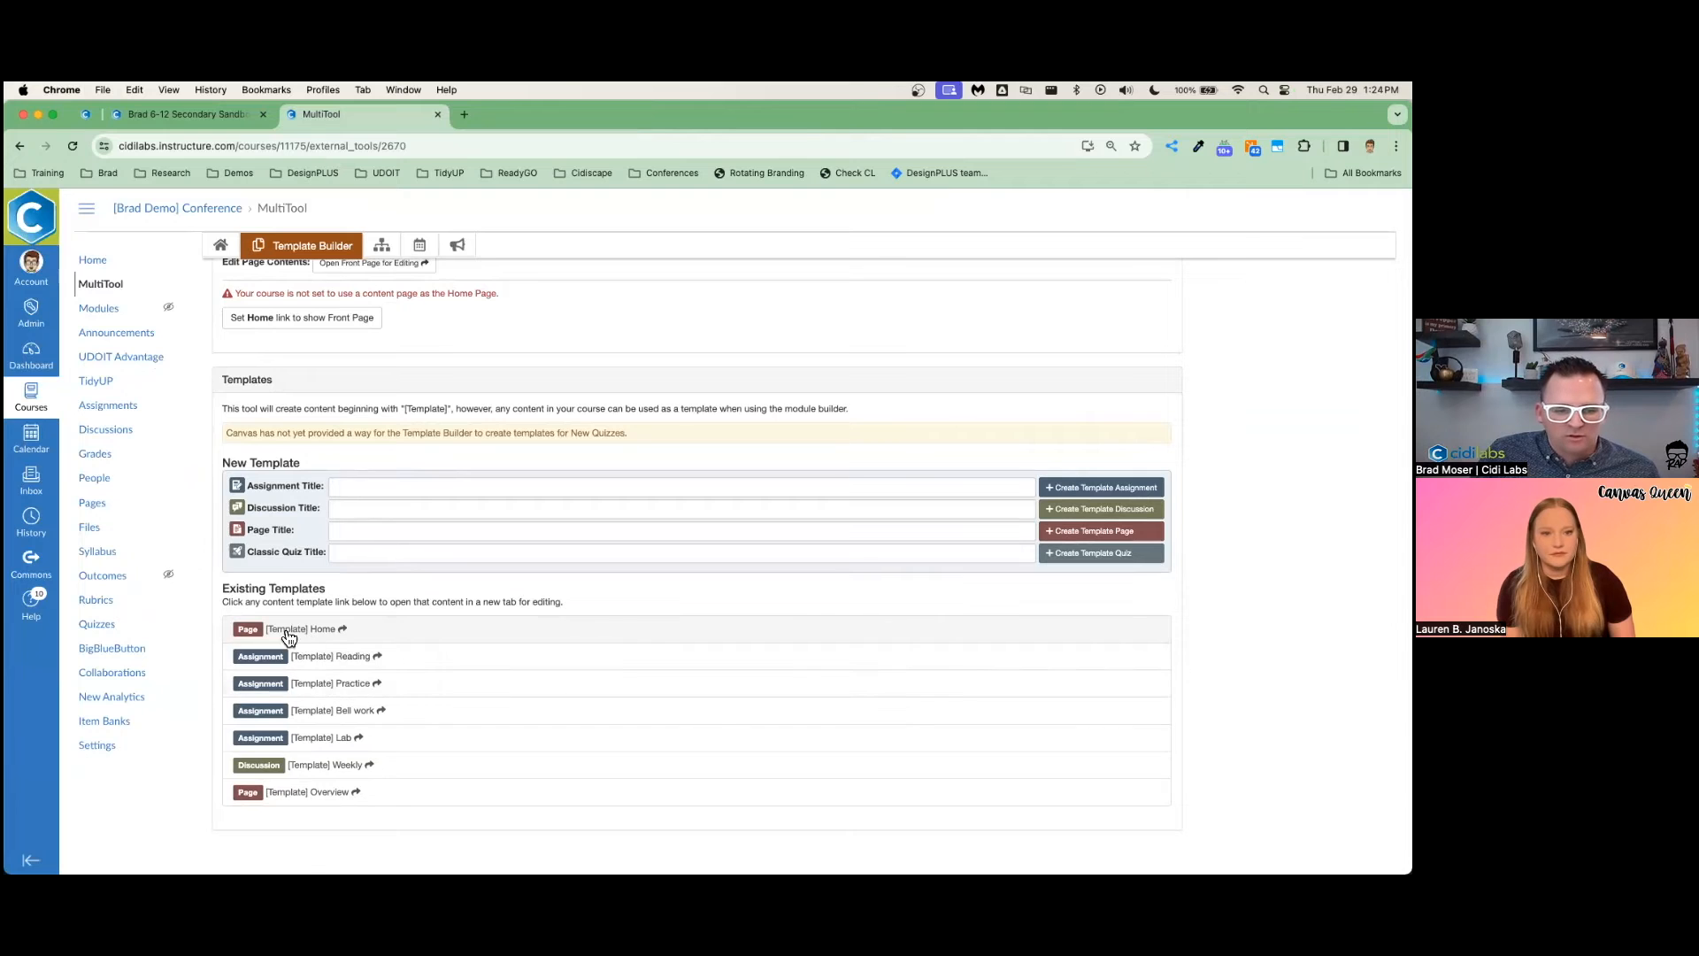
{"action": "left_click", "coordinate": [339, 656]}
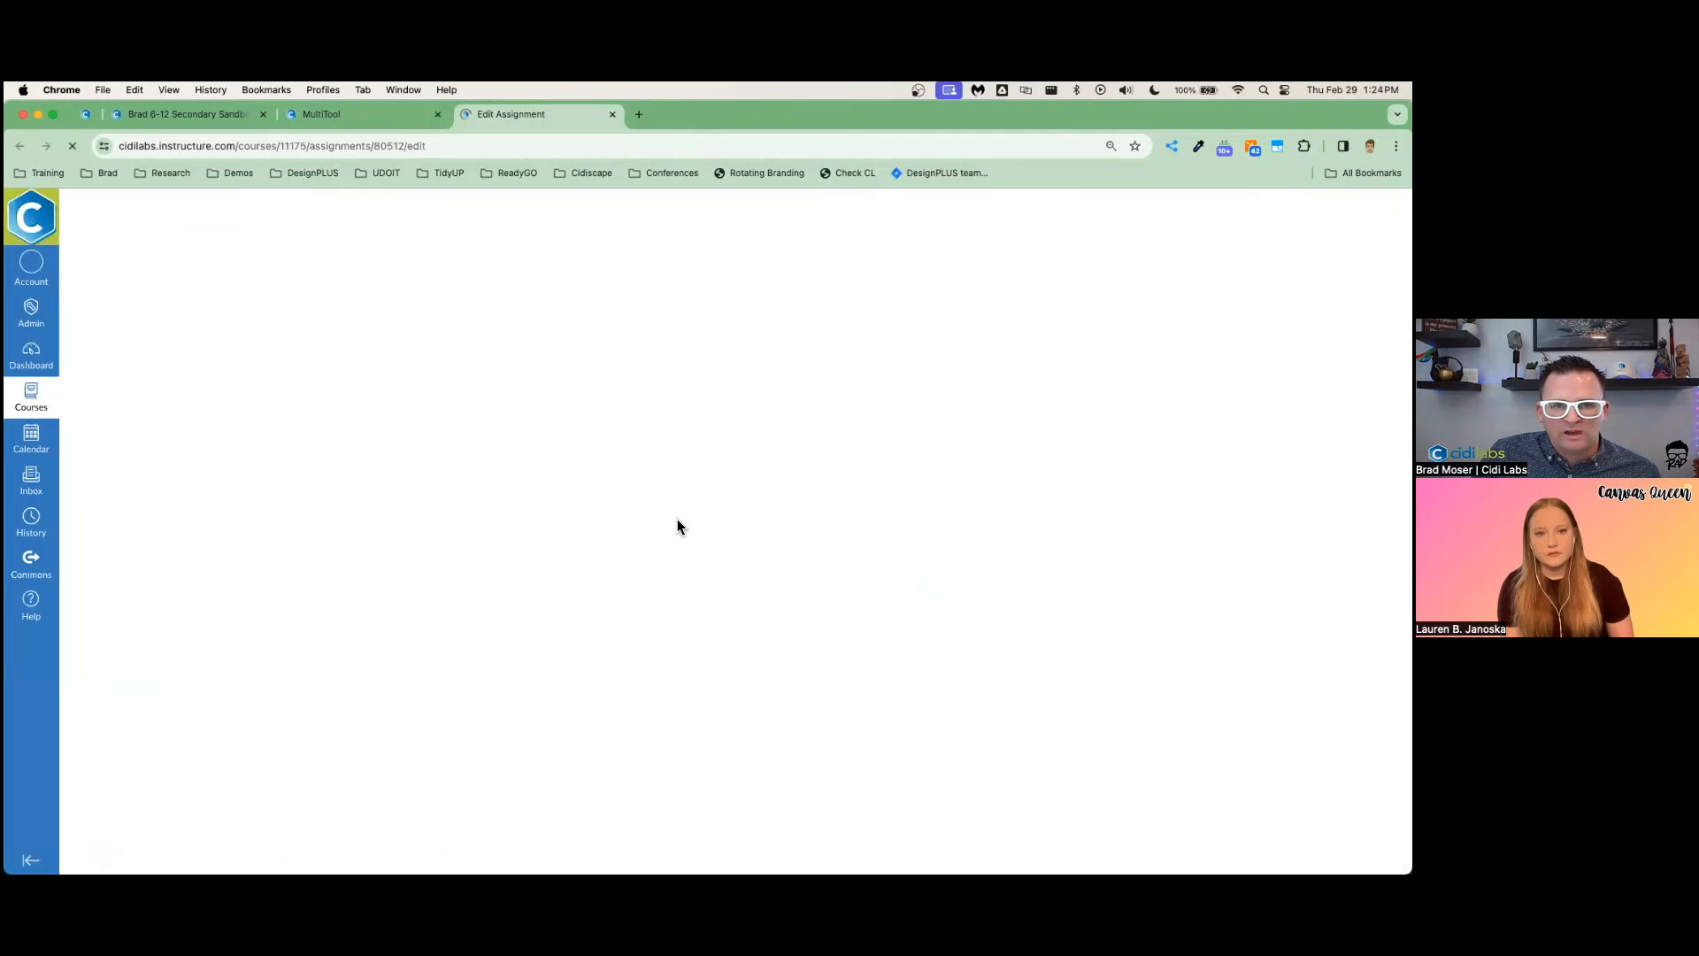
{"action": "scroll", "coordinate": [724, 584], "scroll_direction": "down", "scroll_amount": 3}
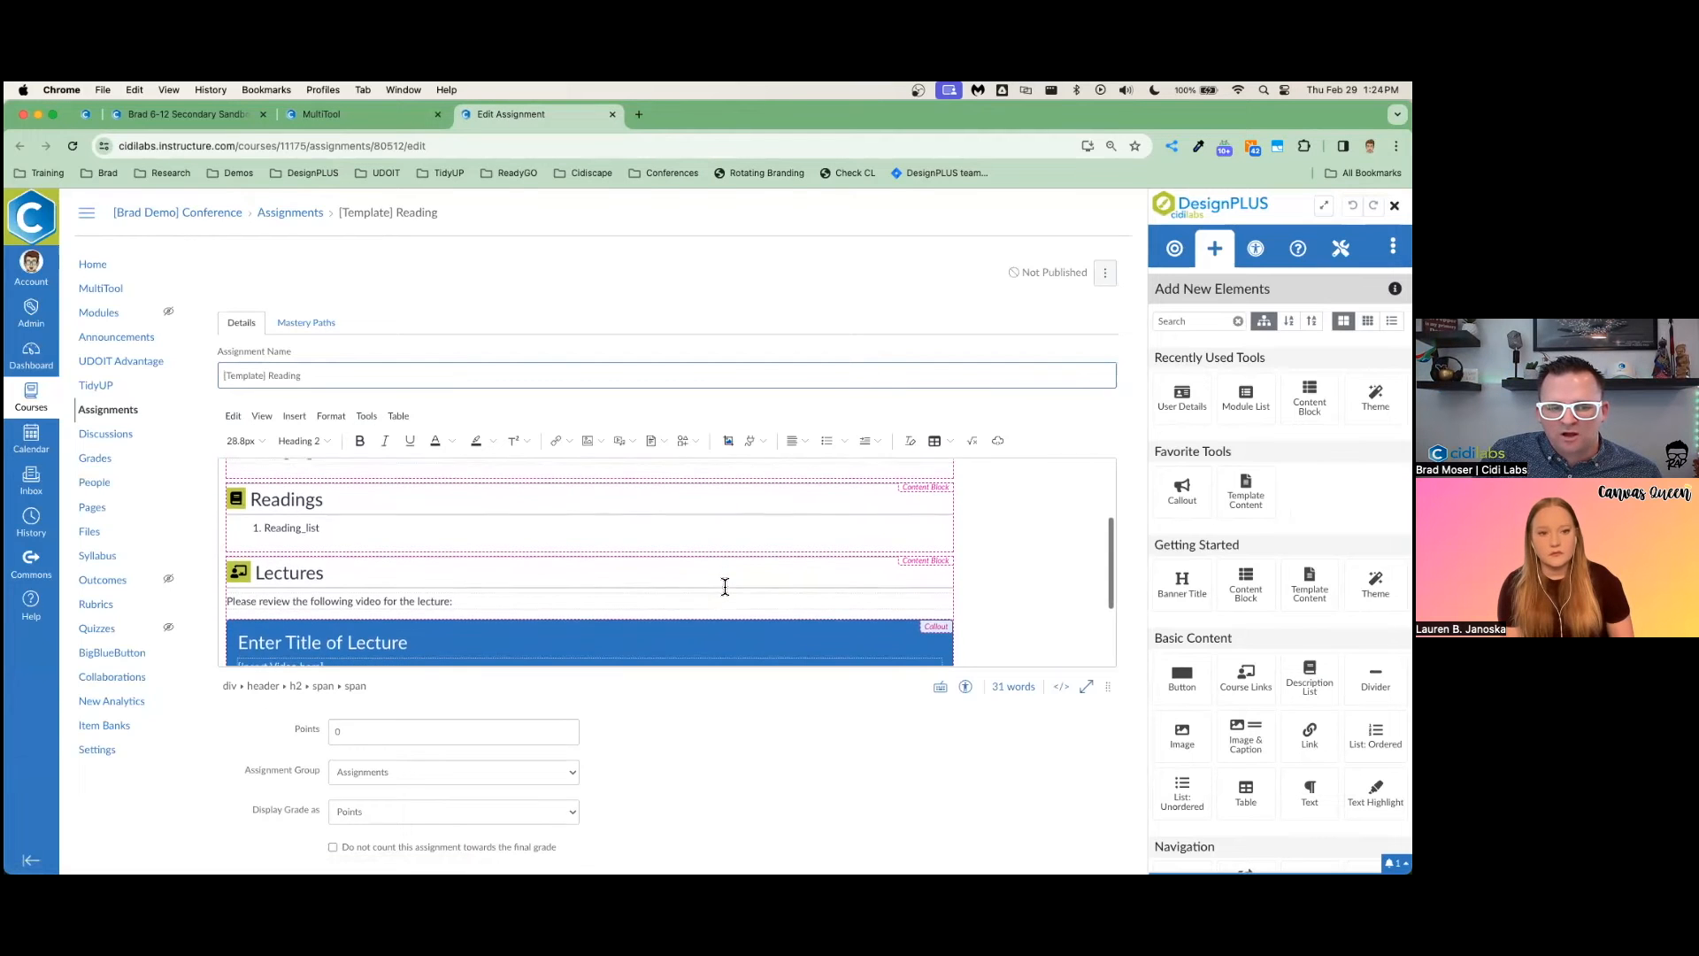
{"action": "scroll", "coordinate": [724, 586], "scroll_direction": "up", "scroll_amount": 3}
{"action": "scroll", "coordinate": [406, 550], "scroll_direction": "down", "scroll_amount": 2}
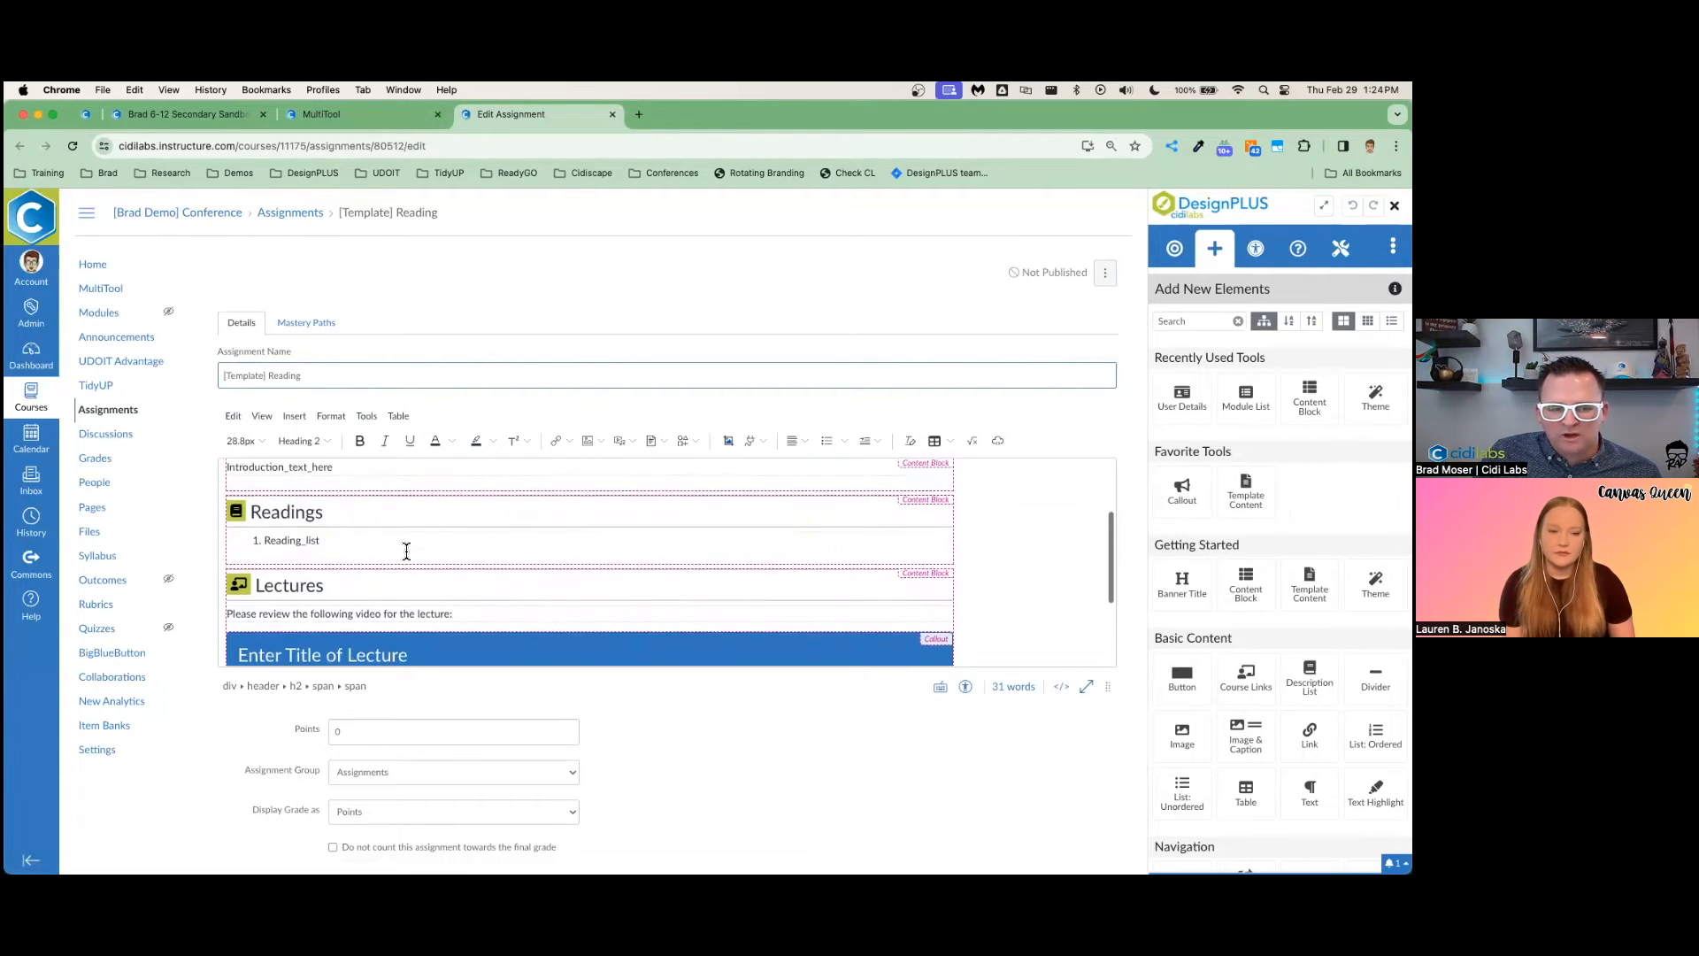
{"action": "scroll", "coordinate": [373, 553], "scroll_direction": "down", "scroll_amount": 4}
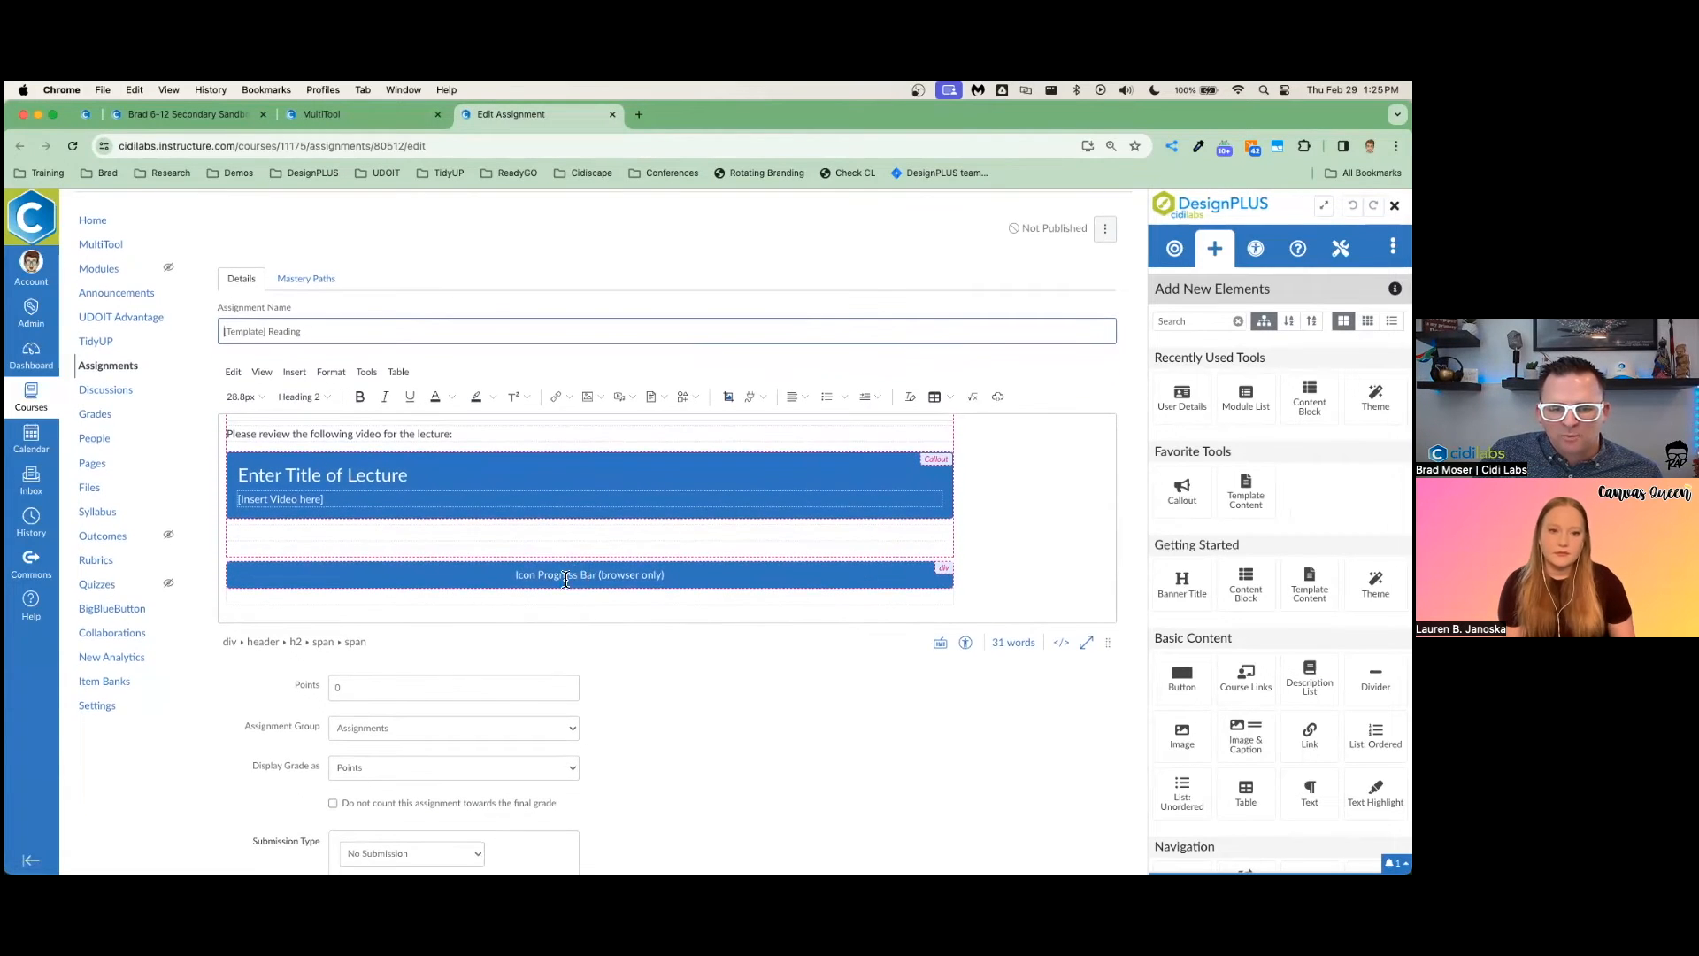
{"action": "key", "text": "super+w"}
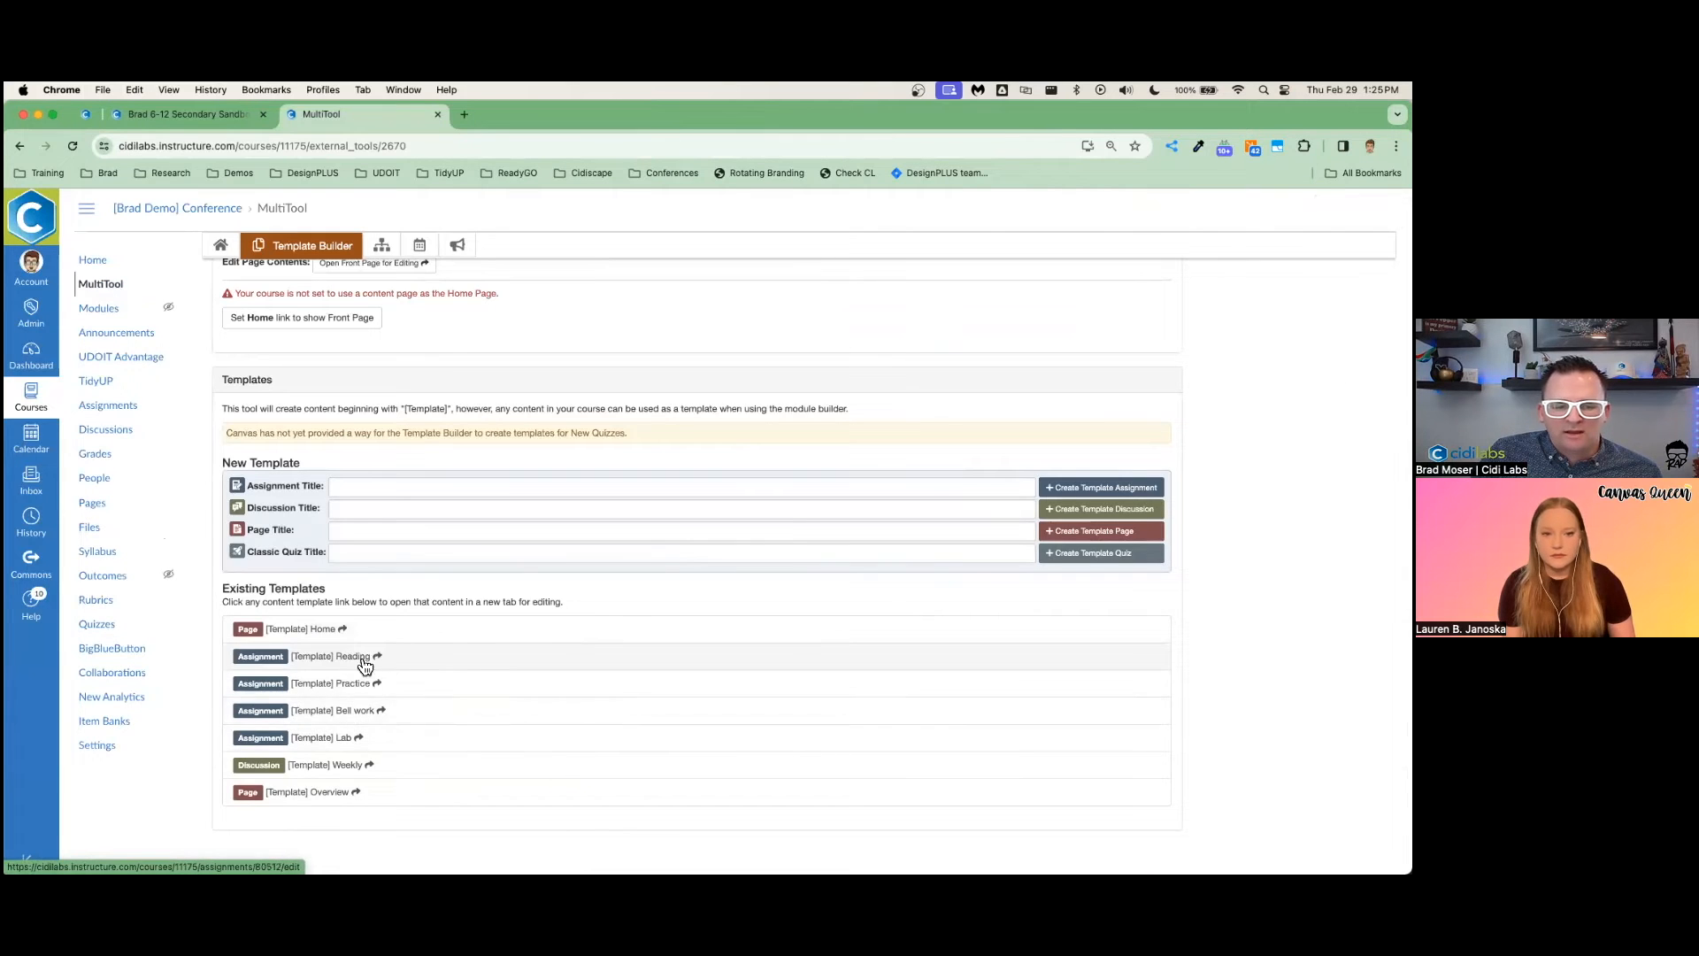
In the Module Builder, set the new module pattern's prefix to Week and the number of modules to create to 5
{"action": "scroll", "coordinate": [401, 589], "scroll_direction": "up", "scroll_amount": 3}
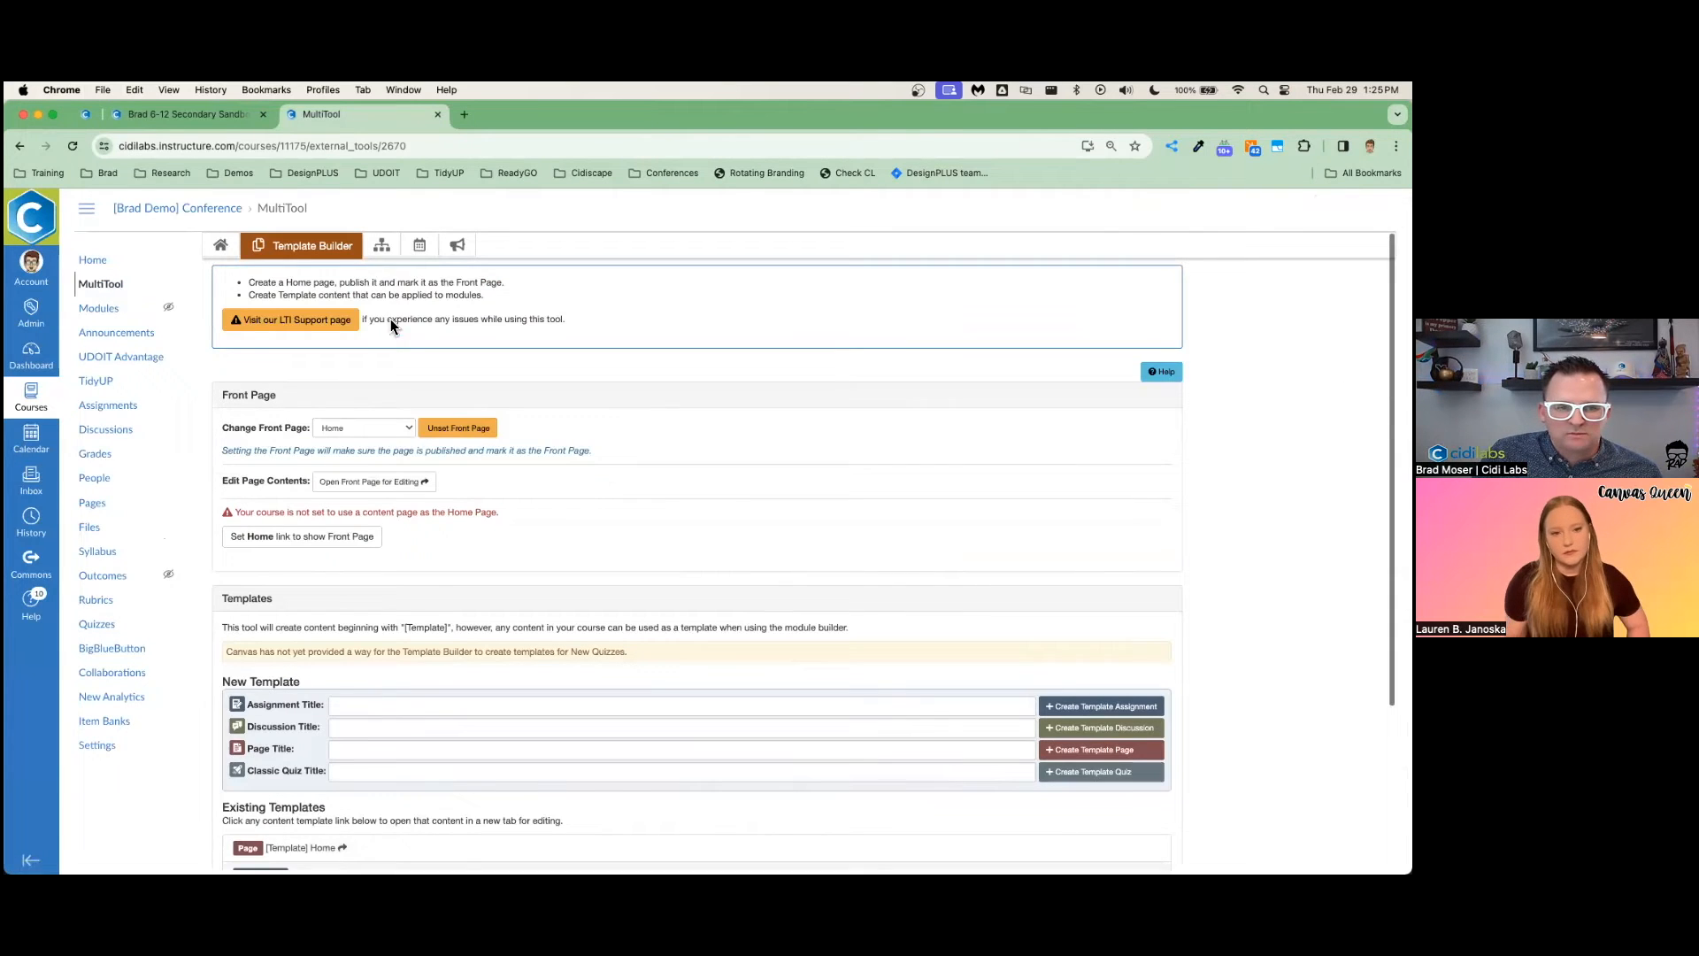
{"action": "left_click", "coordinate": [382, 248]}
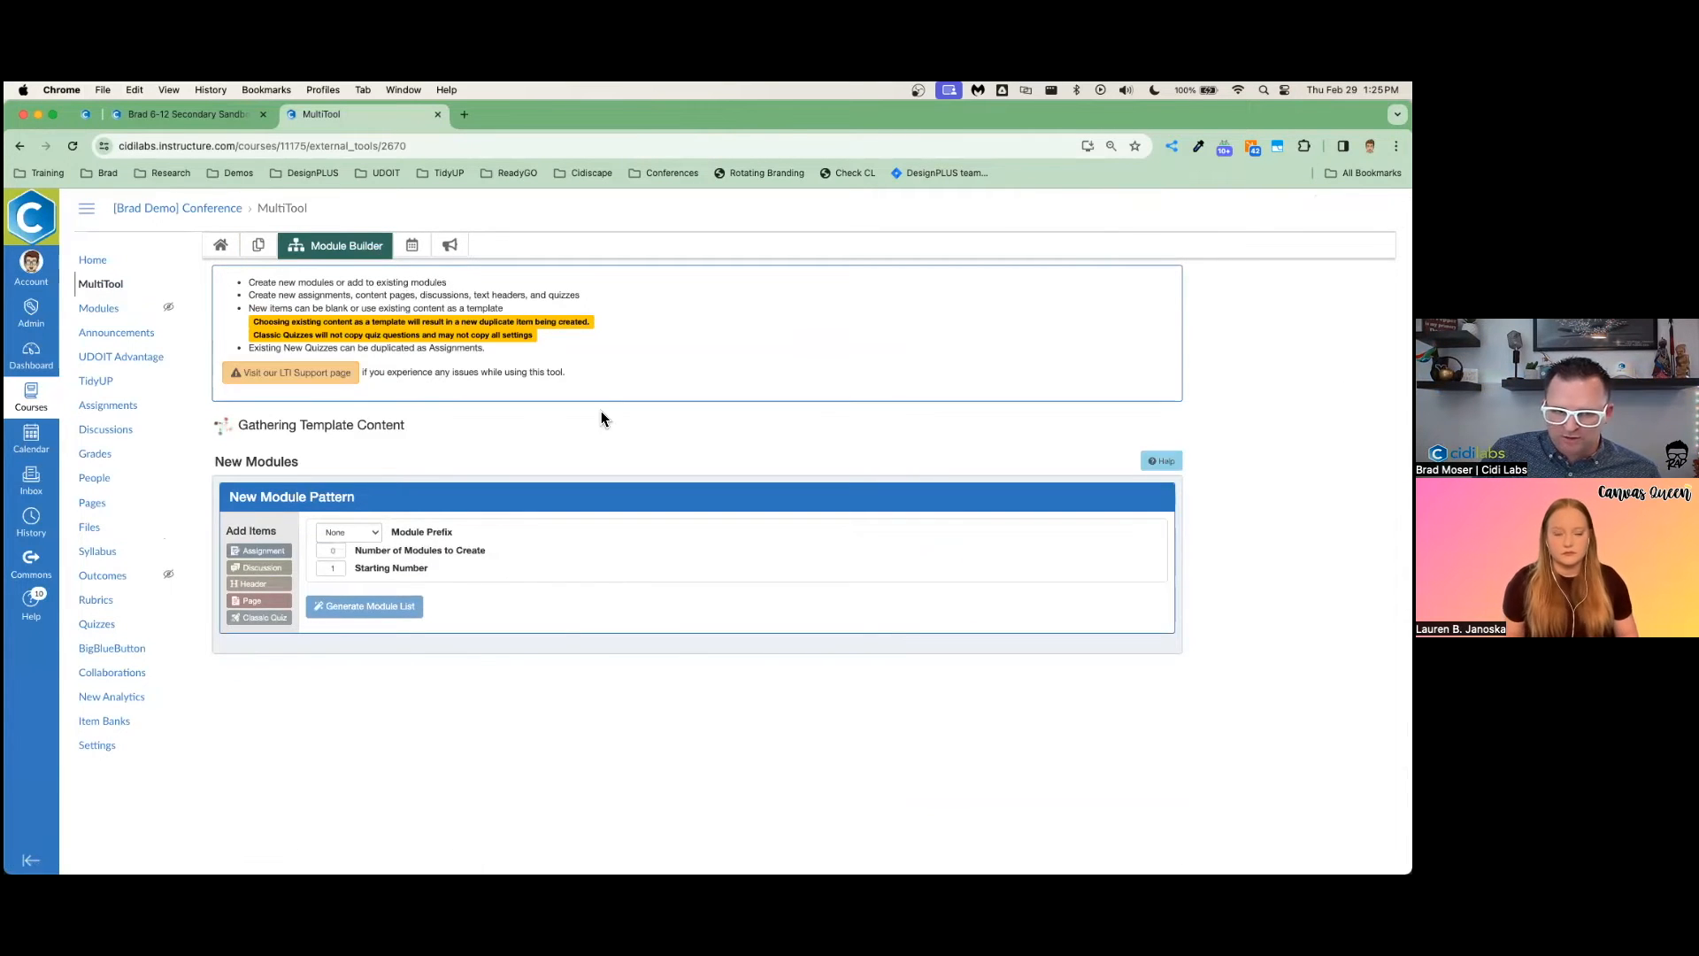
{"action": "left_click", "coordinate": [364, 495]}
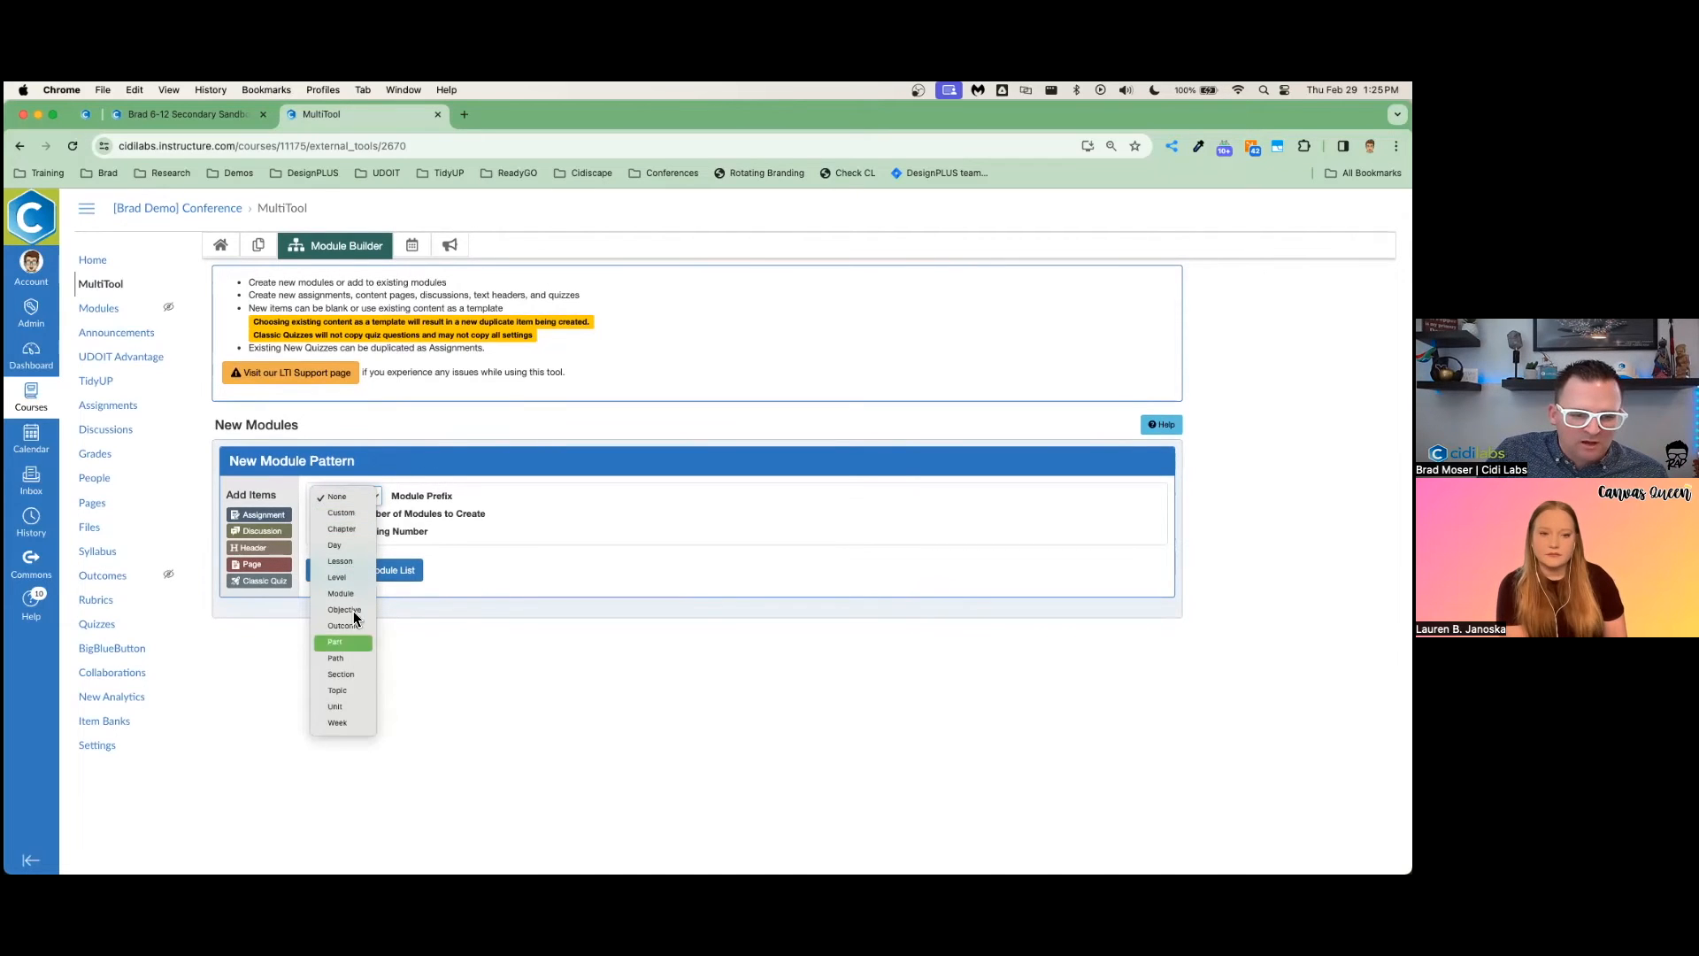
{"action": "left_click", "coordinate": [349, 722]}
{"action": "left_click", "coordinate": [339, 509]}
{"action": "left_click", "coordinate": [339, 509]}
{"action": "left_click", "coordinate": [339, 510]}
{"action": "left_click", "coordinate": [338, 510]}
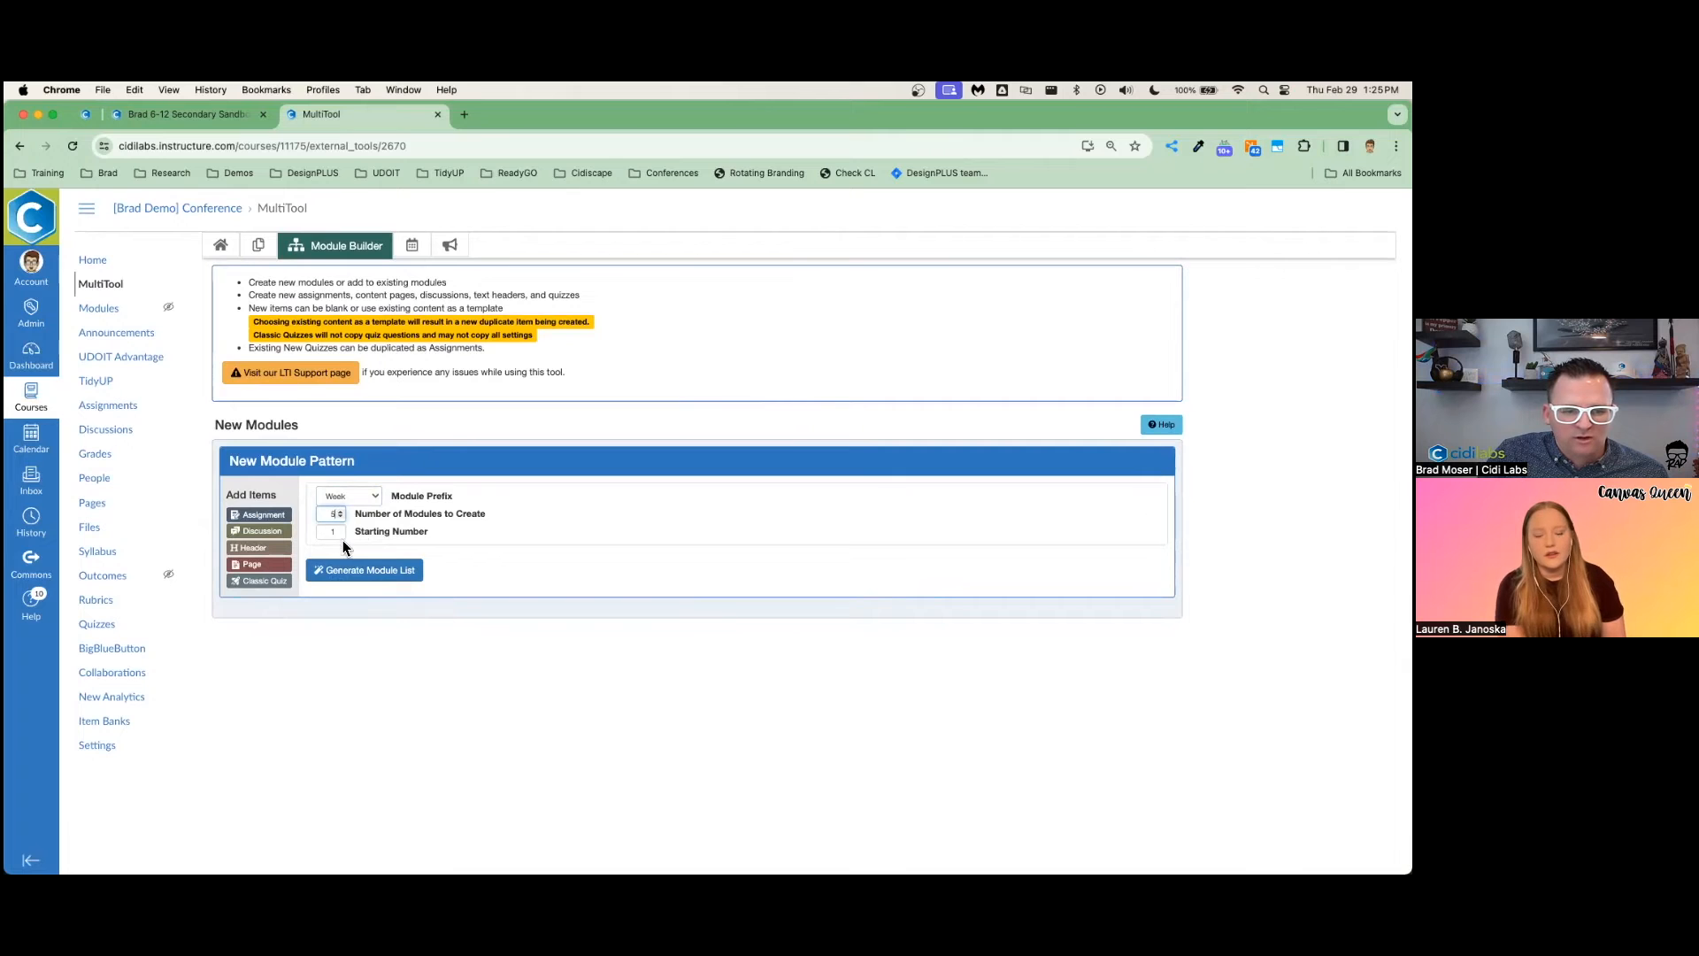
{"action": "scroll", "coordinate": [336, 534], "scroll_direction": "up", "scroll_amount": 5}
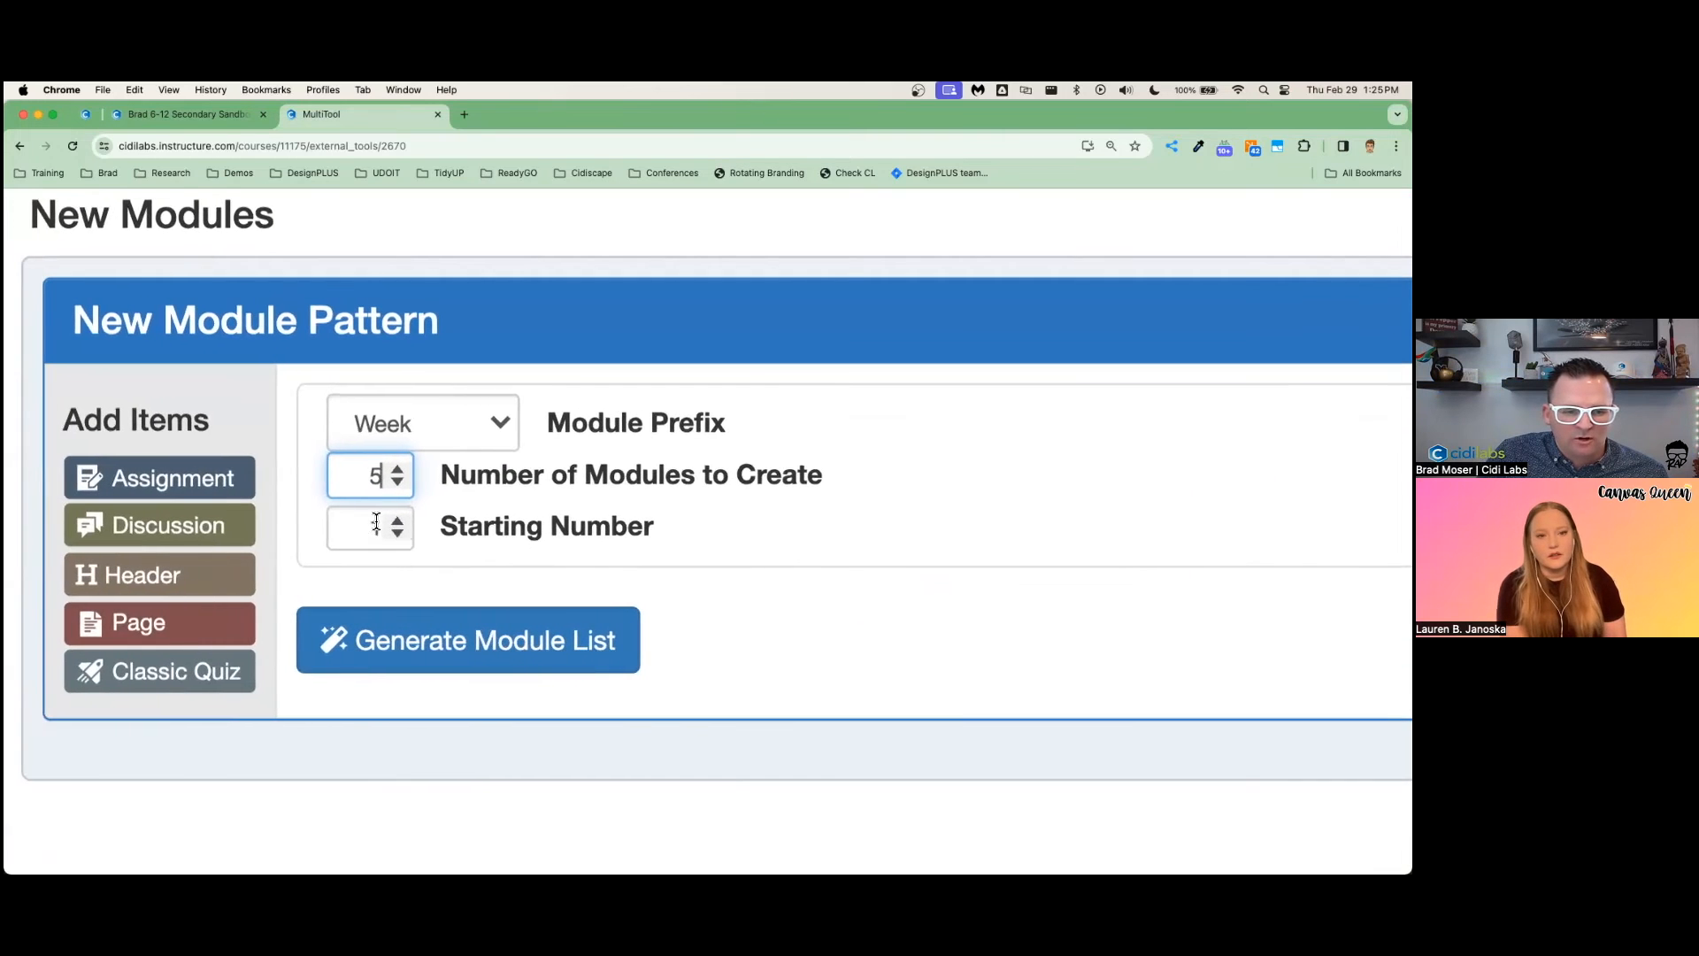
{"action": "scroll", "coordinate": [380, 542], "scroll_direction": "down", "scroll_amount": 5}
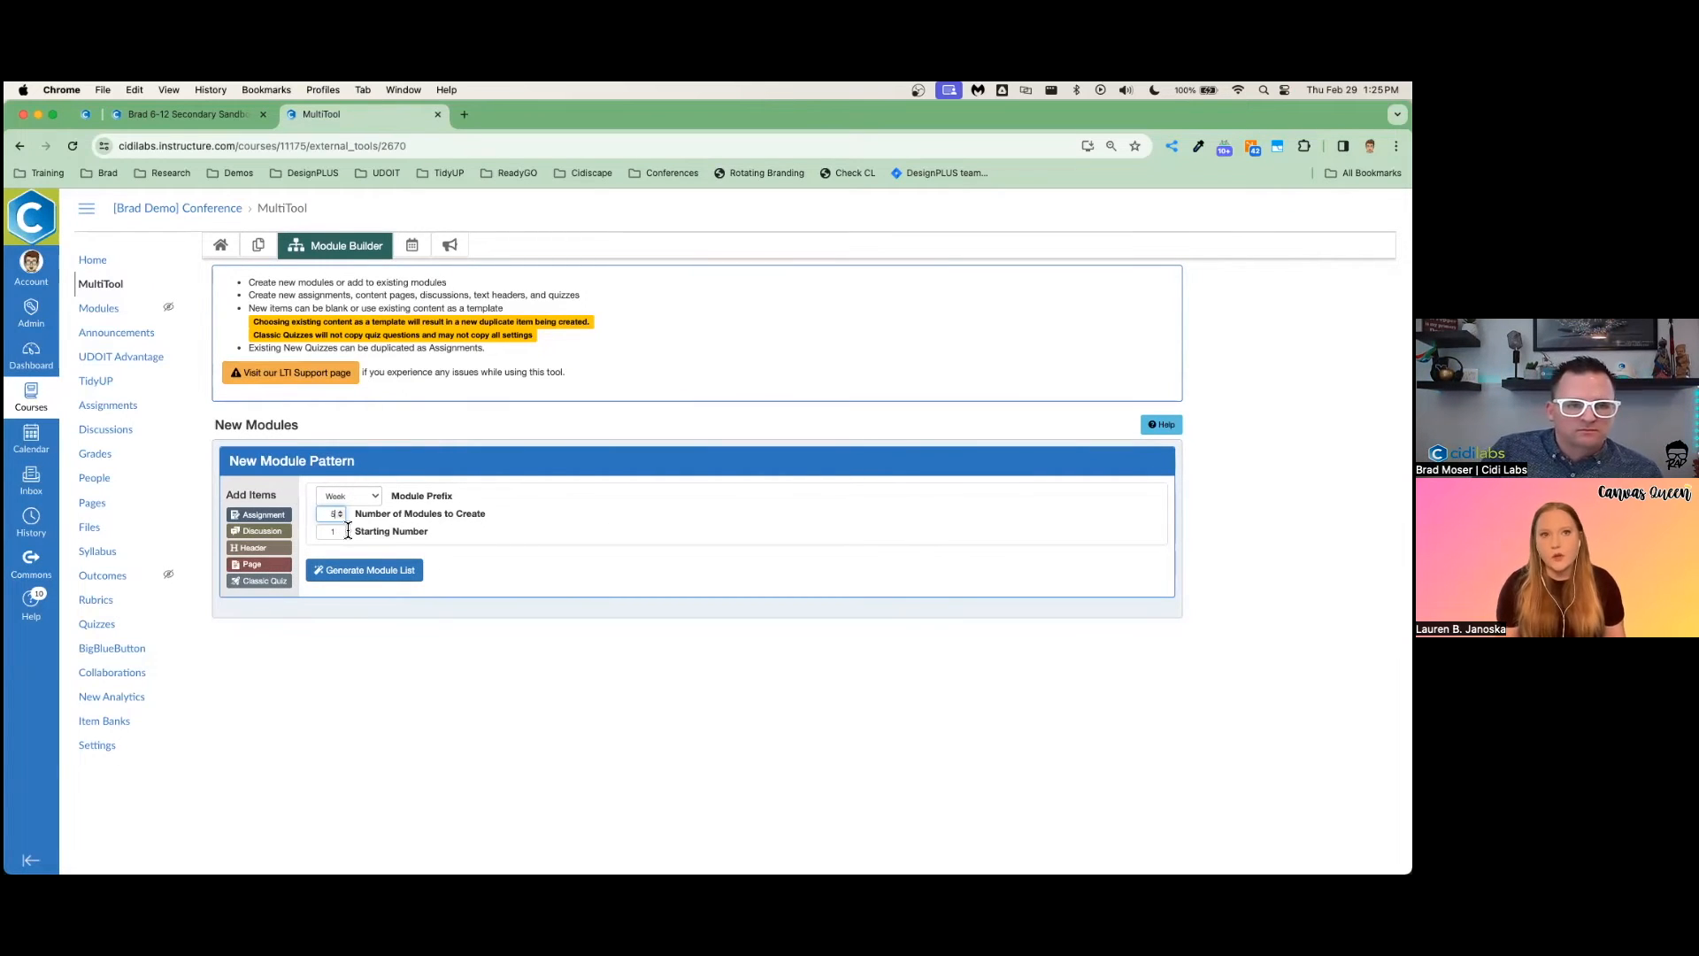
Add a page named "Overview" and an assignment named "Warm up / Intro" to the module pattern
{"action": "left_click", "coordinate": [265, 564]}
{"action": "left_click", "coordinate": [451, 571]}
{"action": "type", "text": "Overview"}
{"action": "left_click", "coordinate": [264, 514]}
{"action": "type", "text": "Warm up / Intro"}
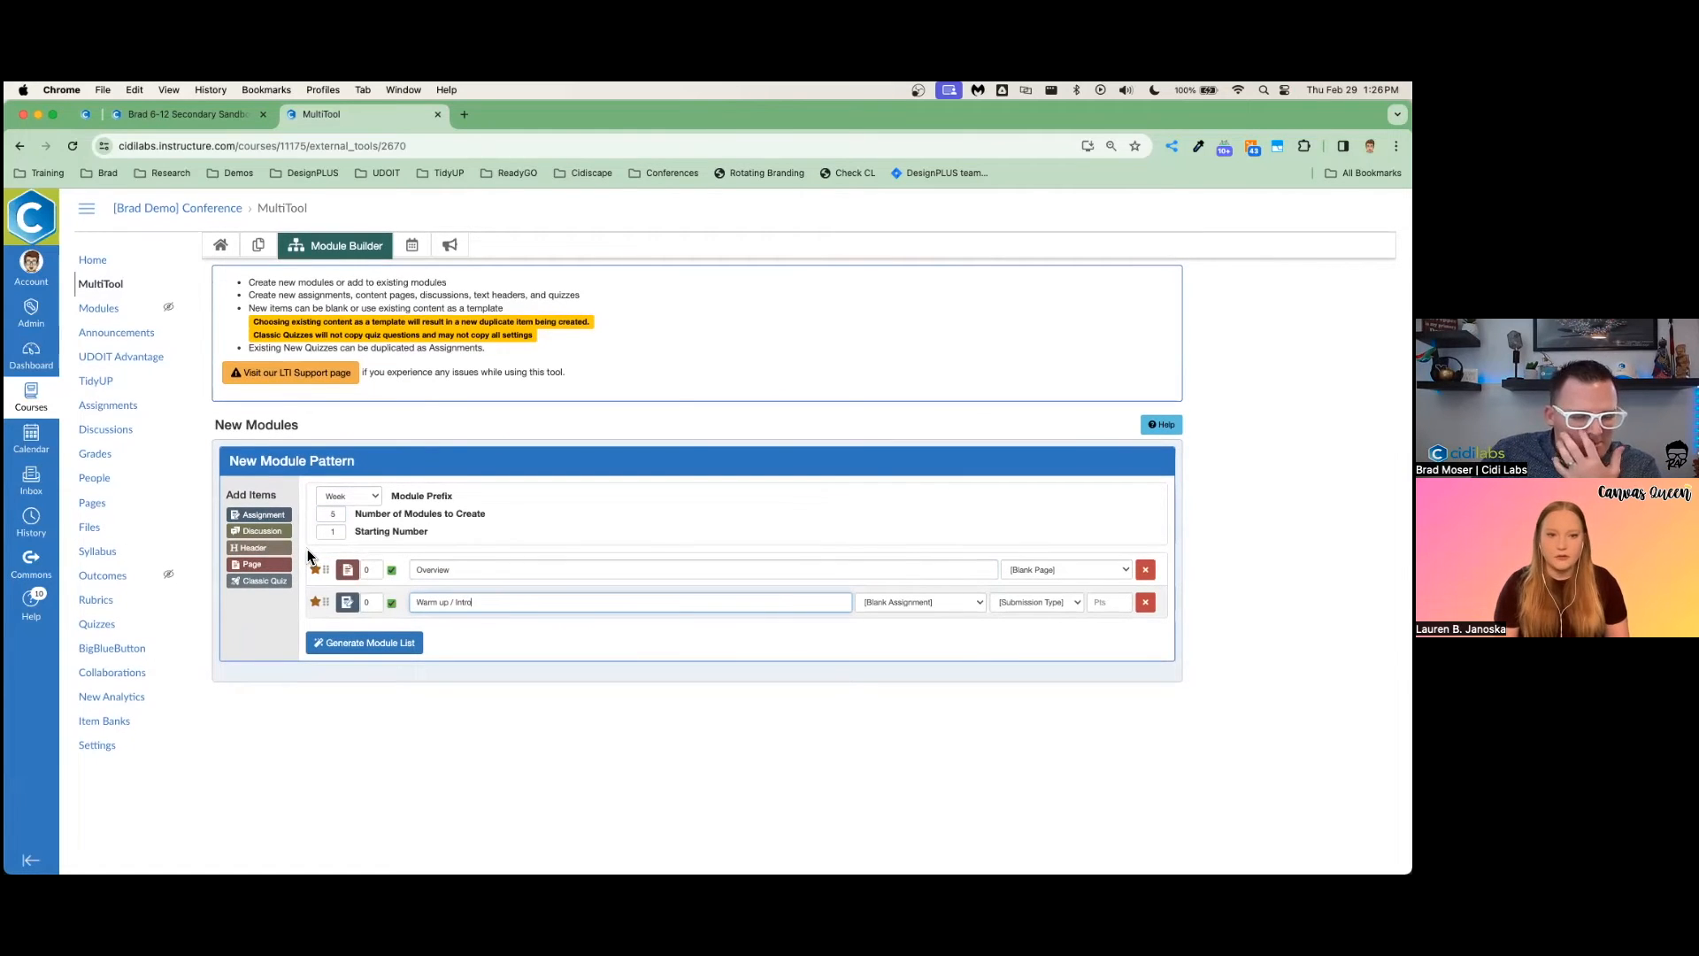
Add a page named "Student Led" to the module pattern below the warm-up assignment
{"action": "left_click", "coordinate": [256, 564]}
{"action": "left_click", "coordinate": [438, 636]}
{"action": "type", "text": "Student Led -"}
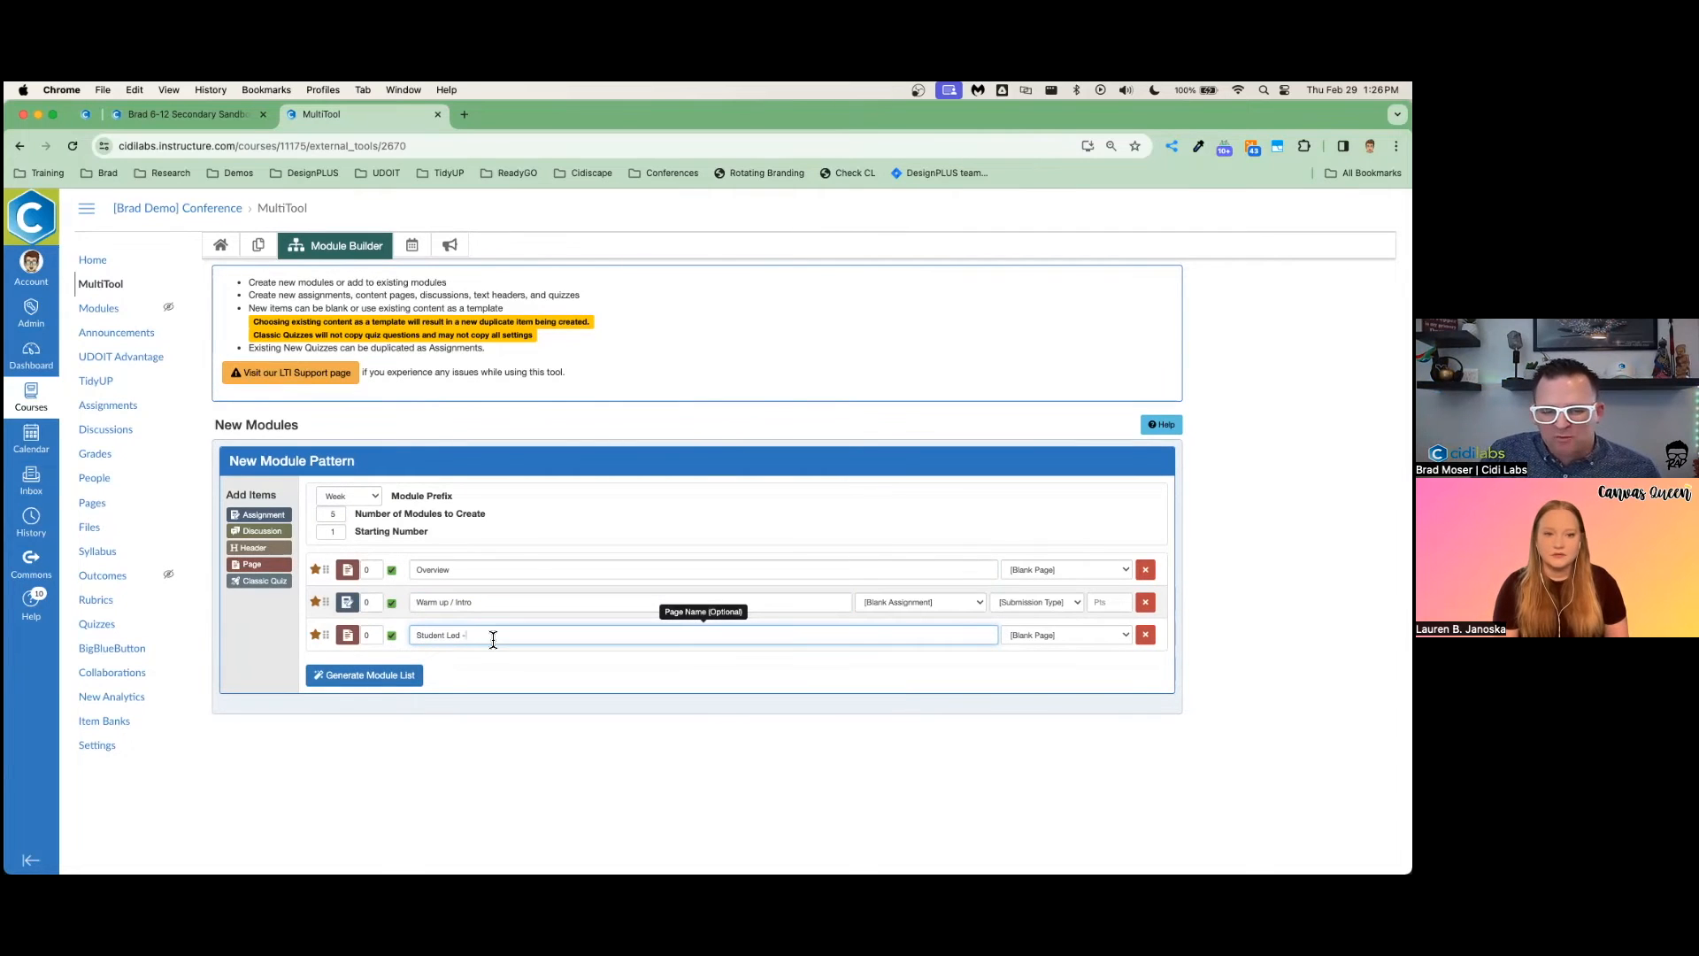
Add an unnamed classic quiz and an unnamed discussion to the module pattern, and move the discussion above the quiz
{"action": "left_click", "coordinate": [265, 580]}
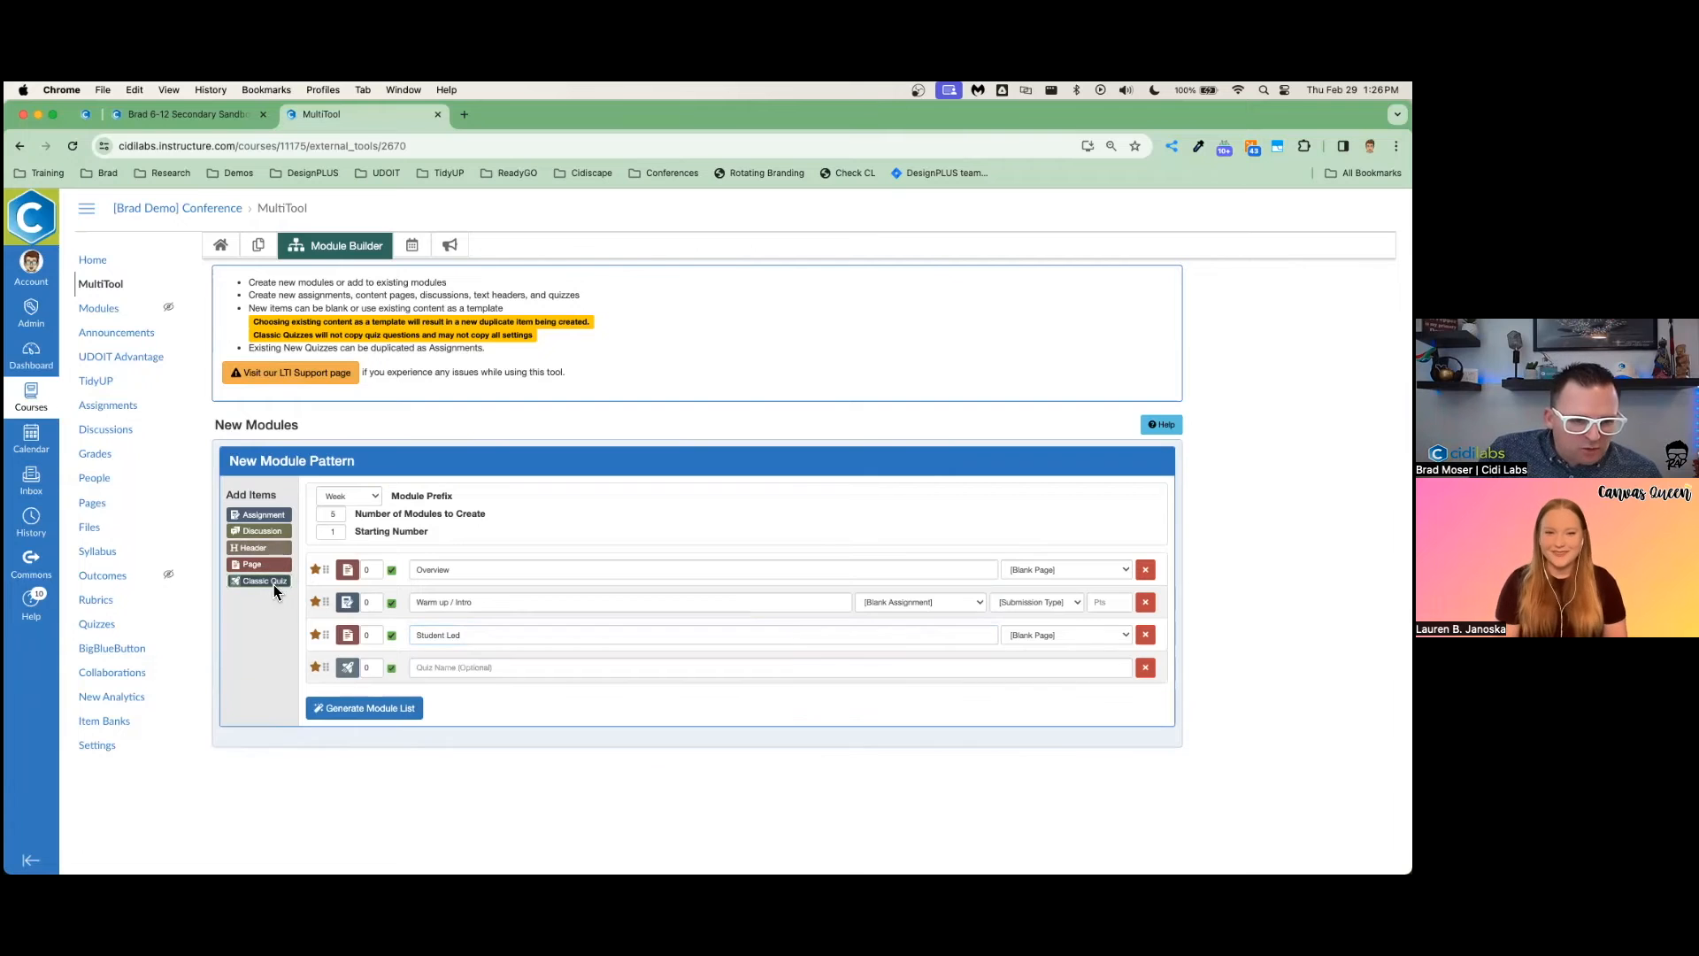
{"action": "left_click", "coordinate": [274, 533]}
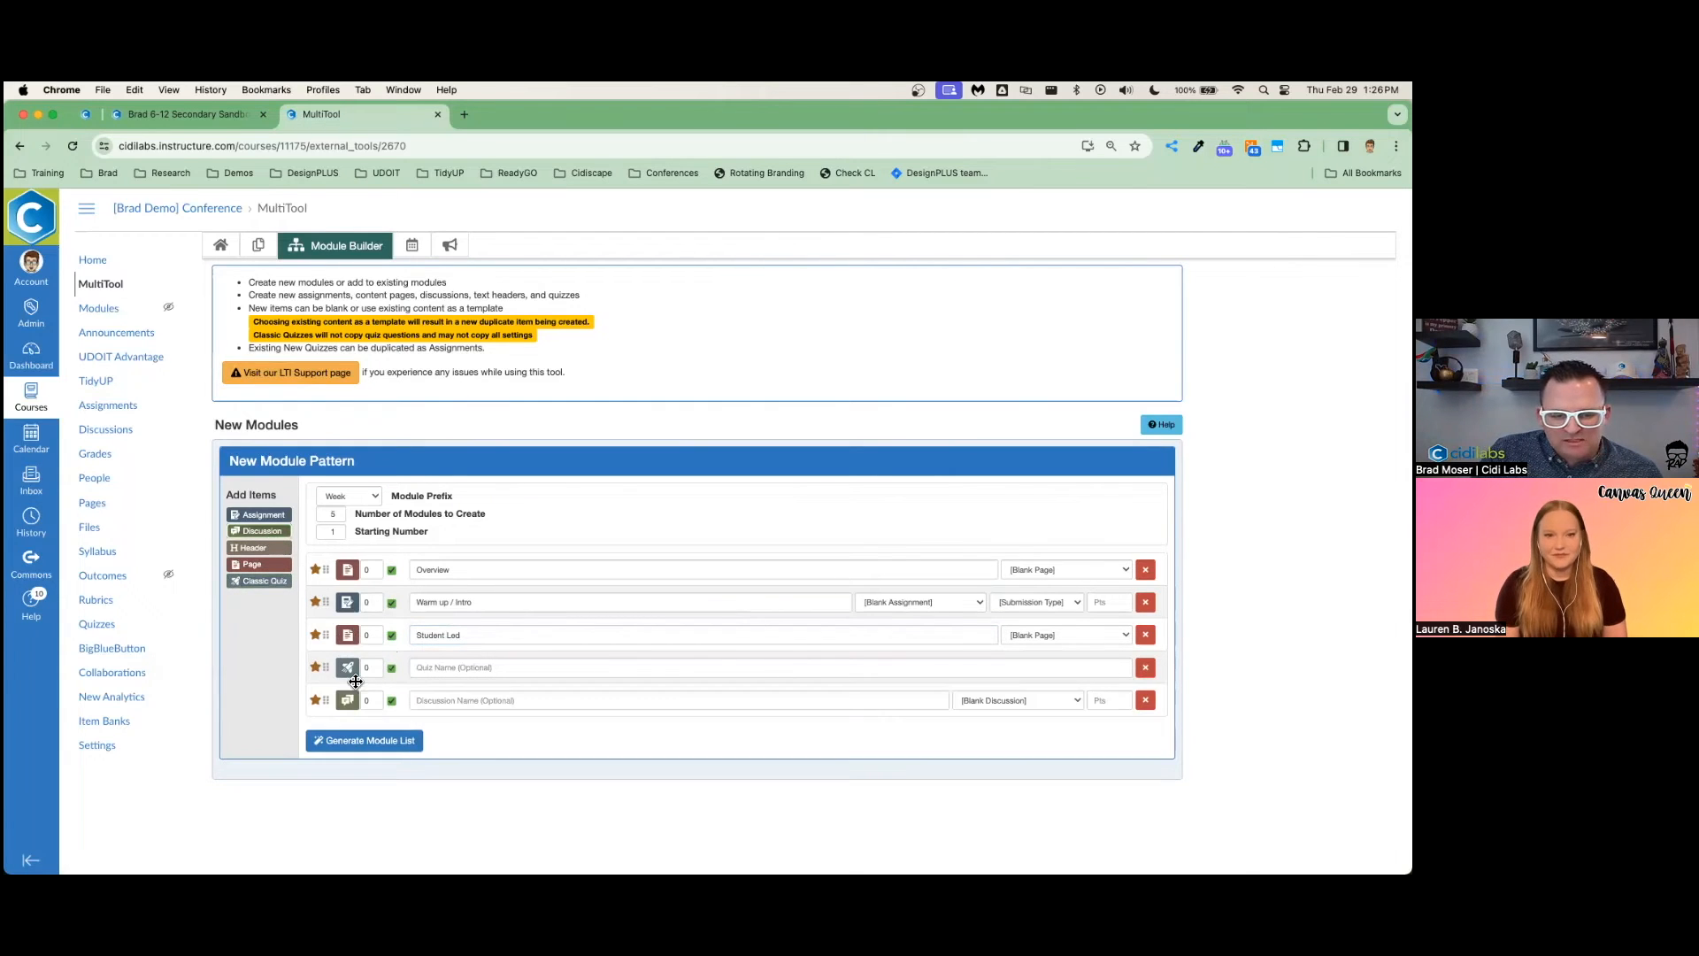
{"action": "left_click_drag", "start_coordinate": [331, 701], "coordinate": [440, 645]}
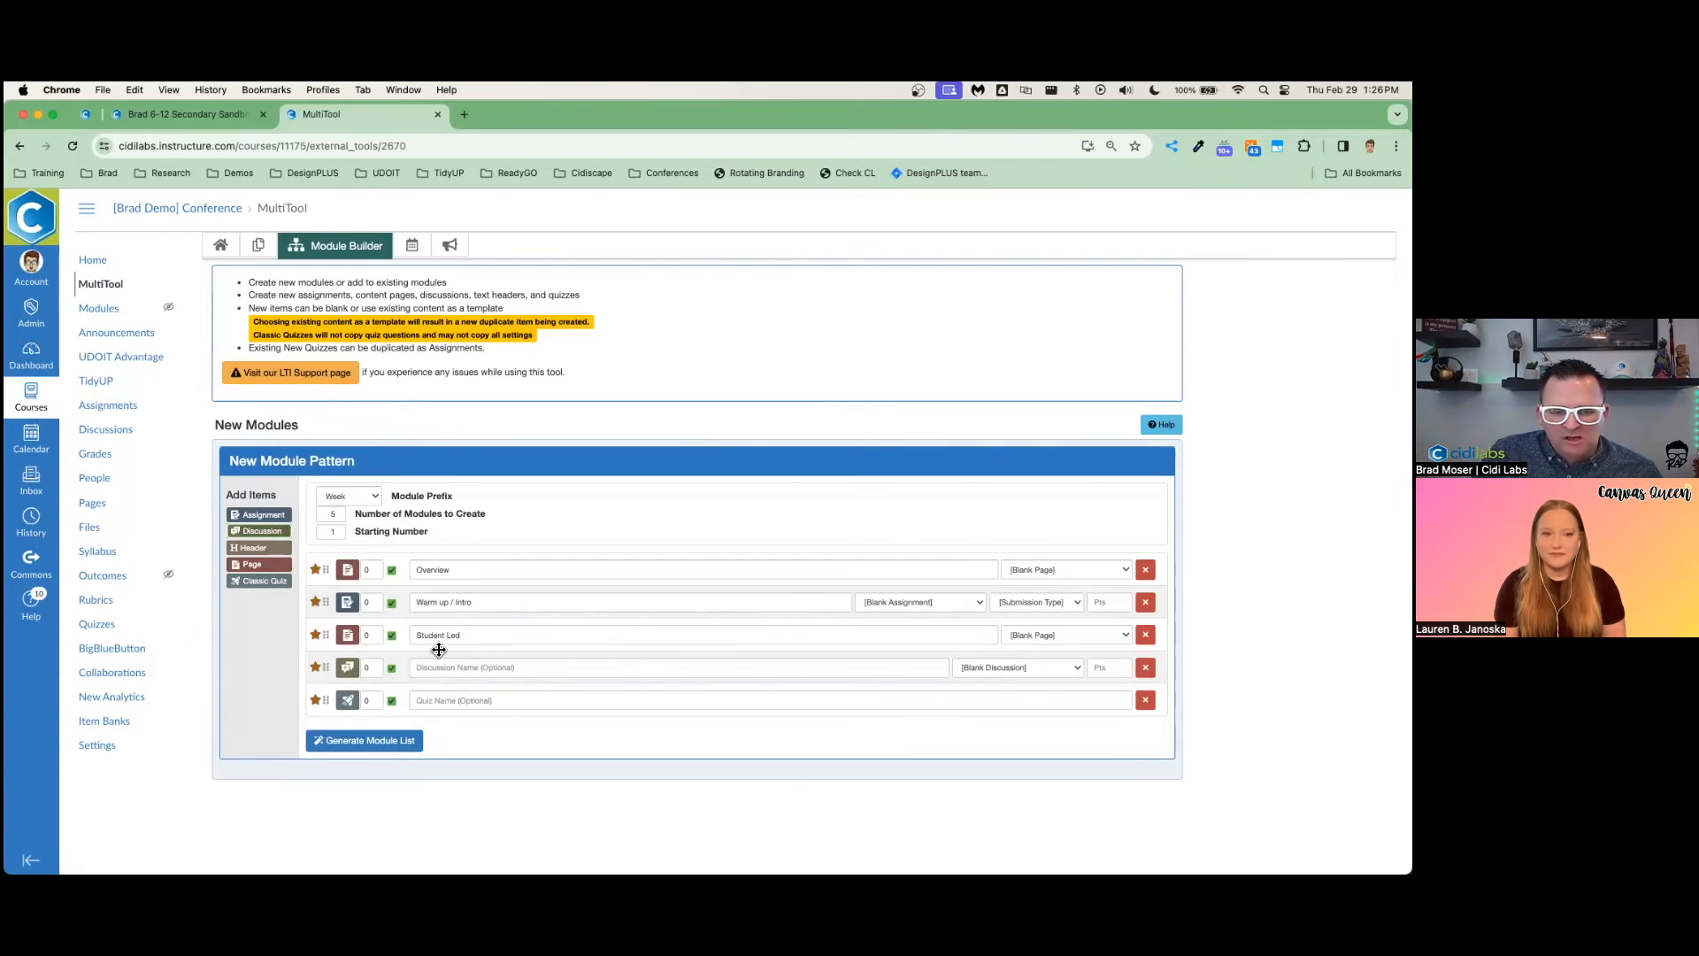
{"action": "scroll", "coordinate": [439, 645], "scroll_direction": "up", "scroll_amount": 3}
{"action": "scroll", "coordinate": [439, 650], "scroll_direction": "up", "scroll_amount": 3}
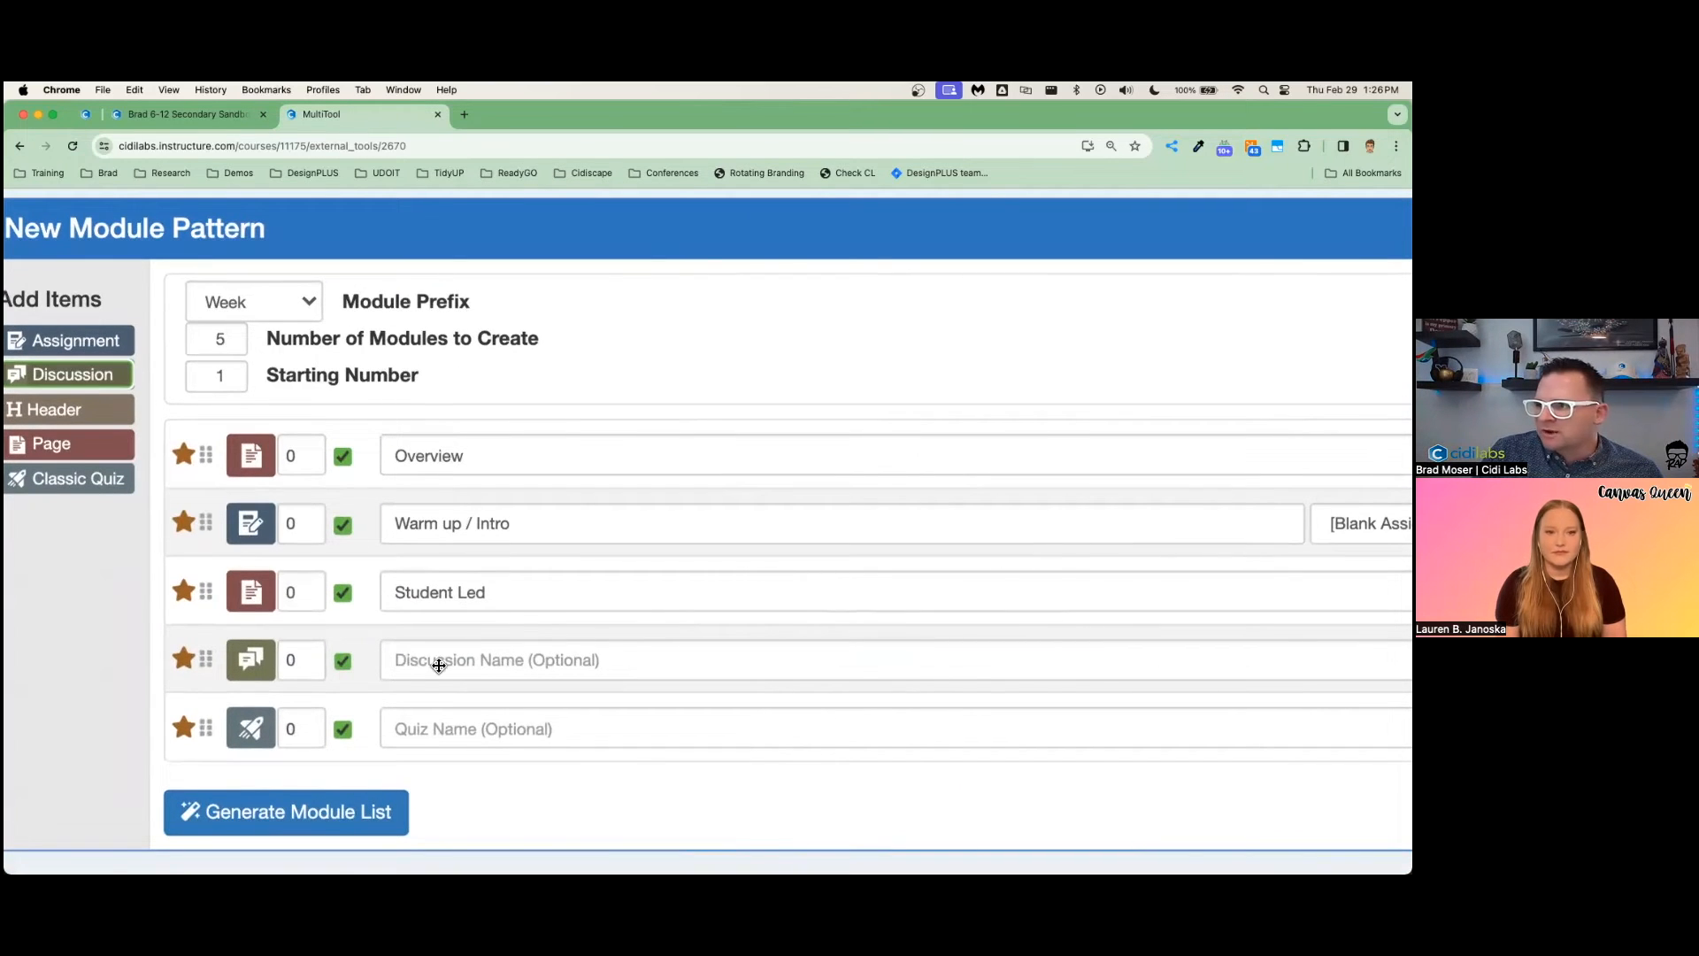
{"action": "left_click", "coordinate": [485, 455]}
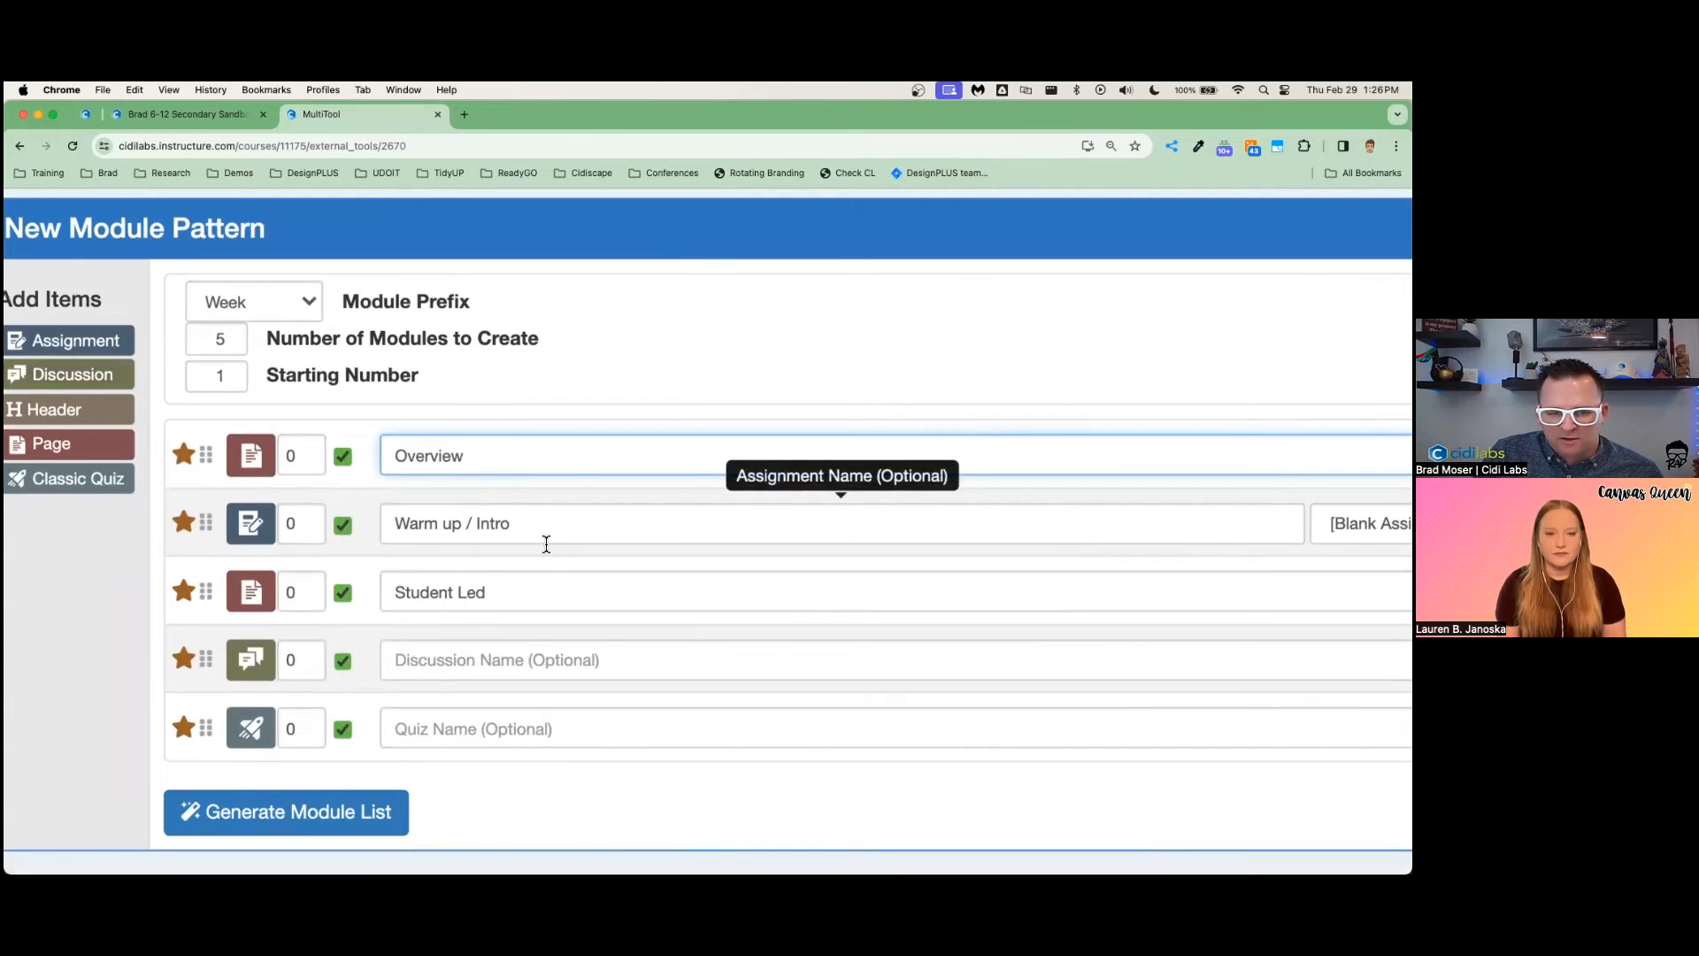
{"action": "scroll", "coordinate": [546, 544], "scroll_direction": "down", "scroll_amount": 3}
{"action": "left_click", "coordinate": [348, 494]}
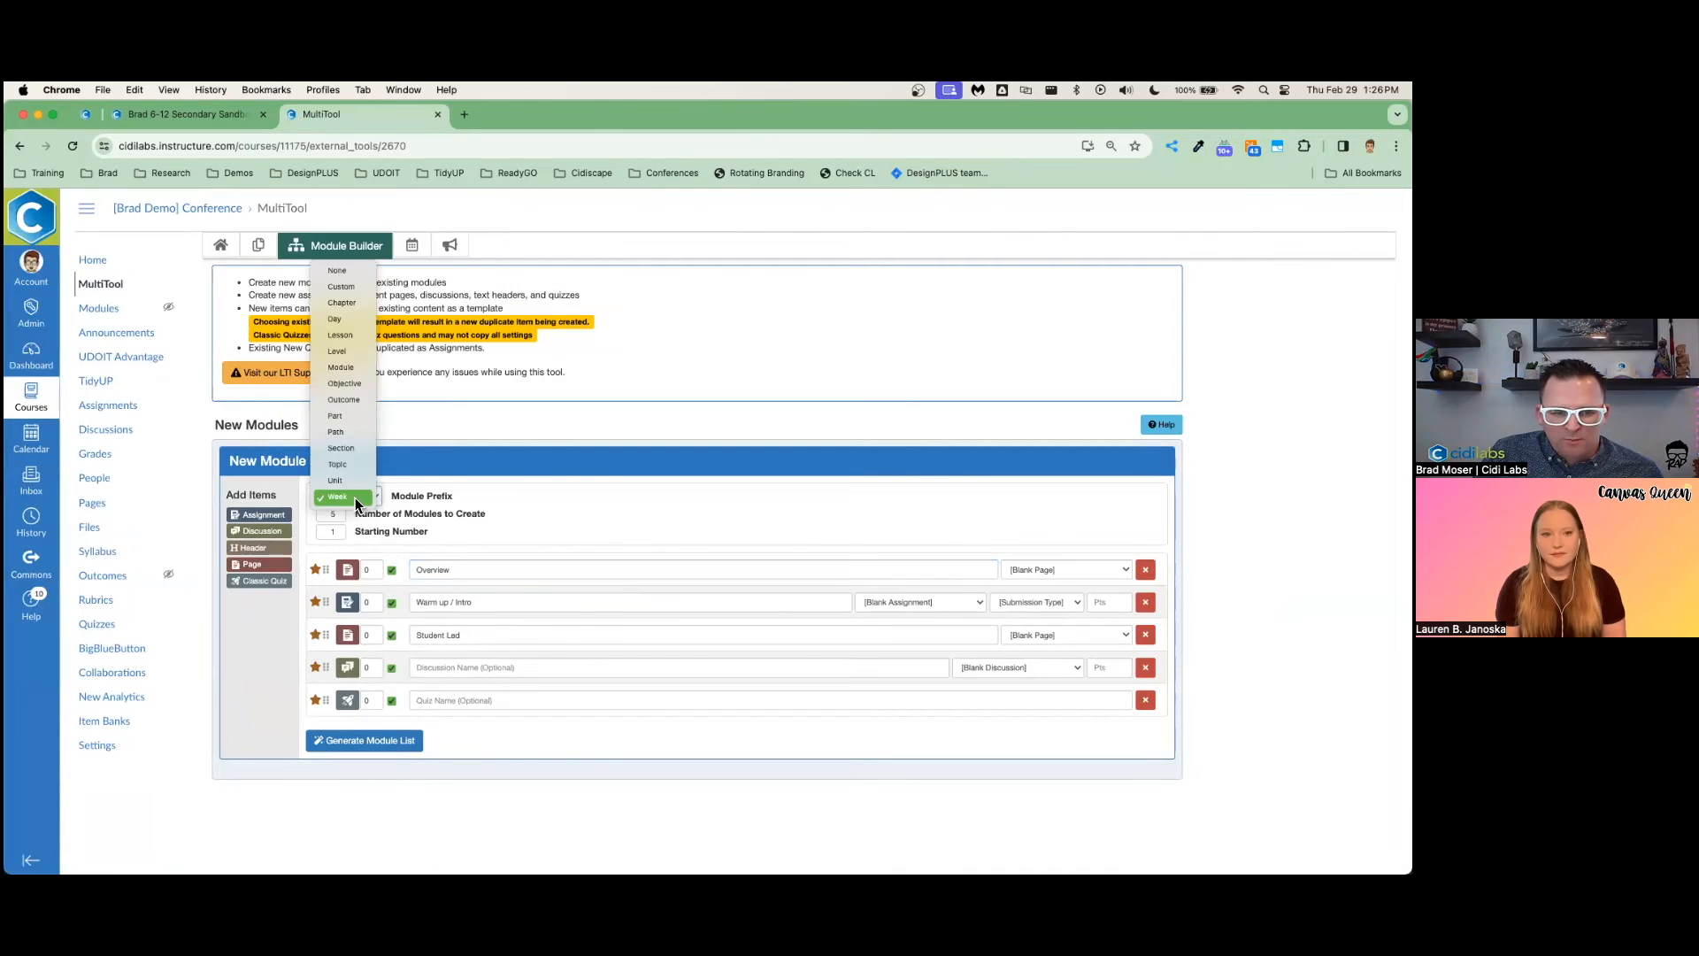
{"action": "left_click", "coordinate": [347, 495]}
In the module pattern, apply [Template] Overview to the Overview page and [Template] Bell work to the warm-up assignment
{"action": "left_click", "coordinate": [1034, 569]}
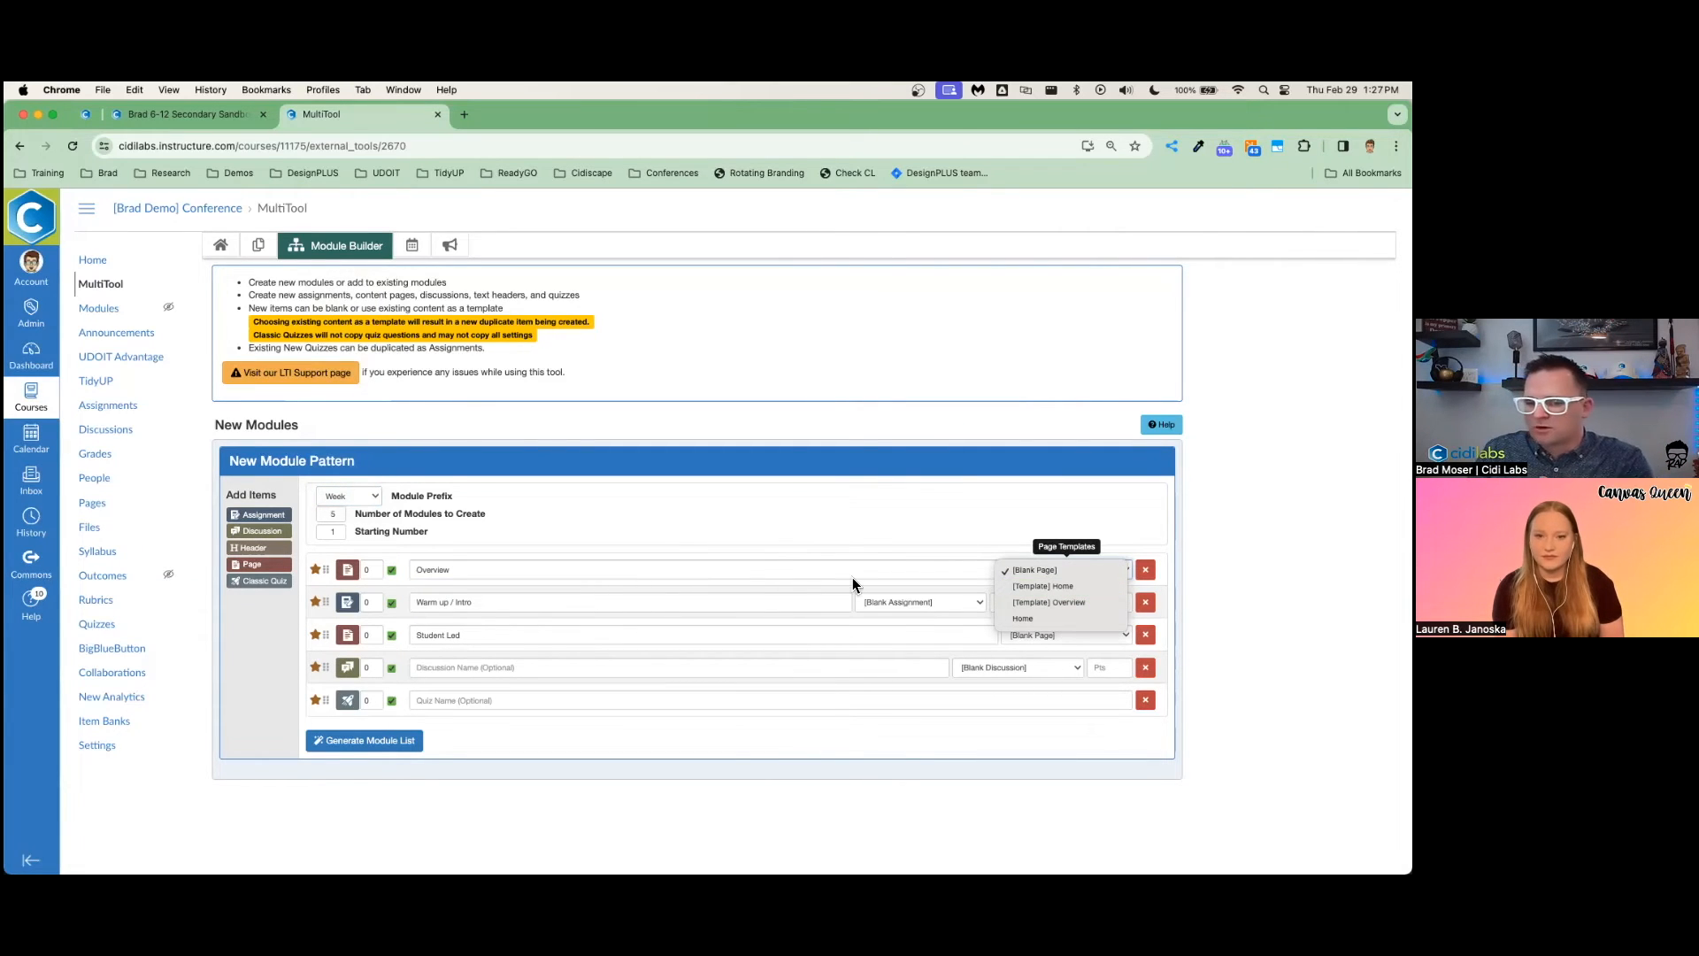
{"action": "left_click", "coordinate": [1076, 602]}
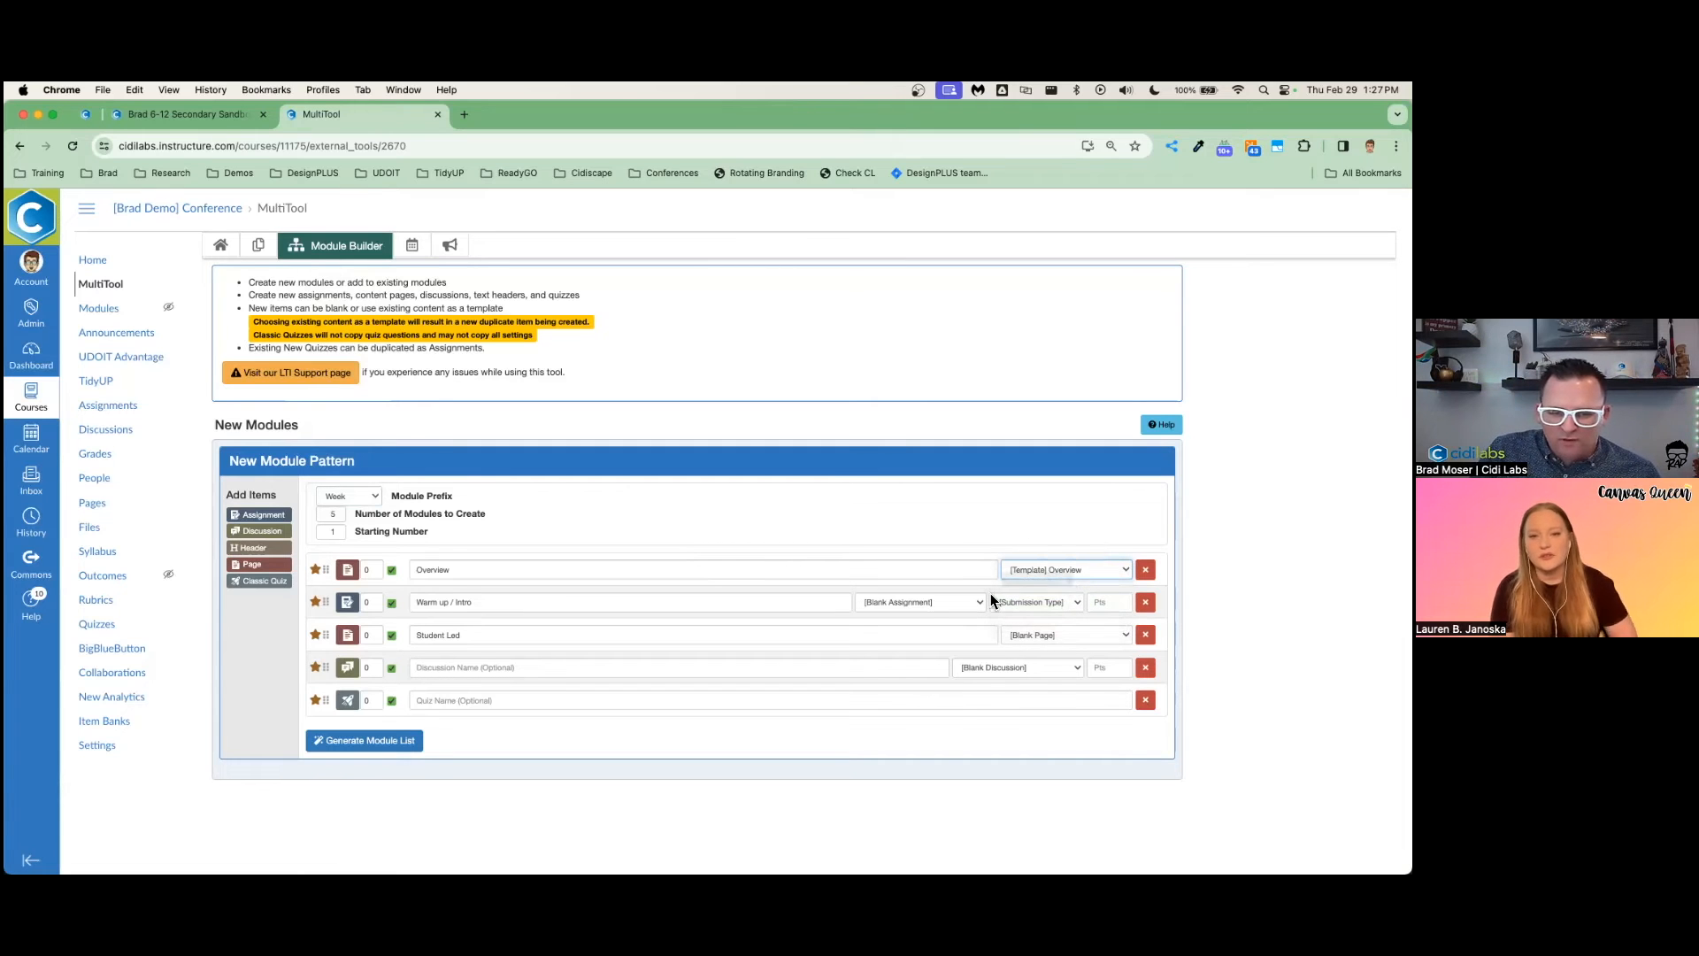
{"action": "left_click", "coordinate": [982, 601]}
{"action": "left_click", "coordinate": [938, 619]}
Set the pattern's warm-up assignment to Online Submission, worth 10 points, with the grade displayed as Complete/Incomplete
{"action": "left_click", "coordinate": [1037, 603]}
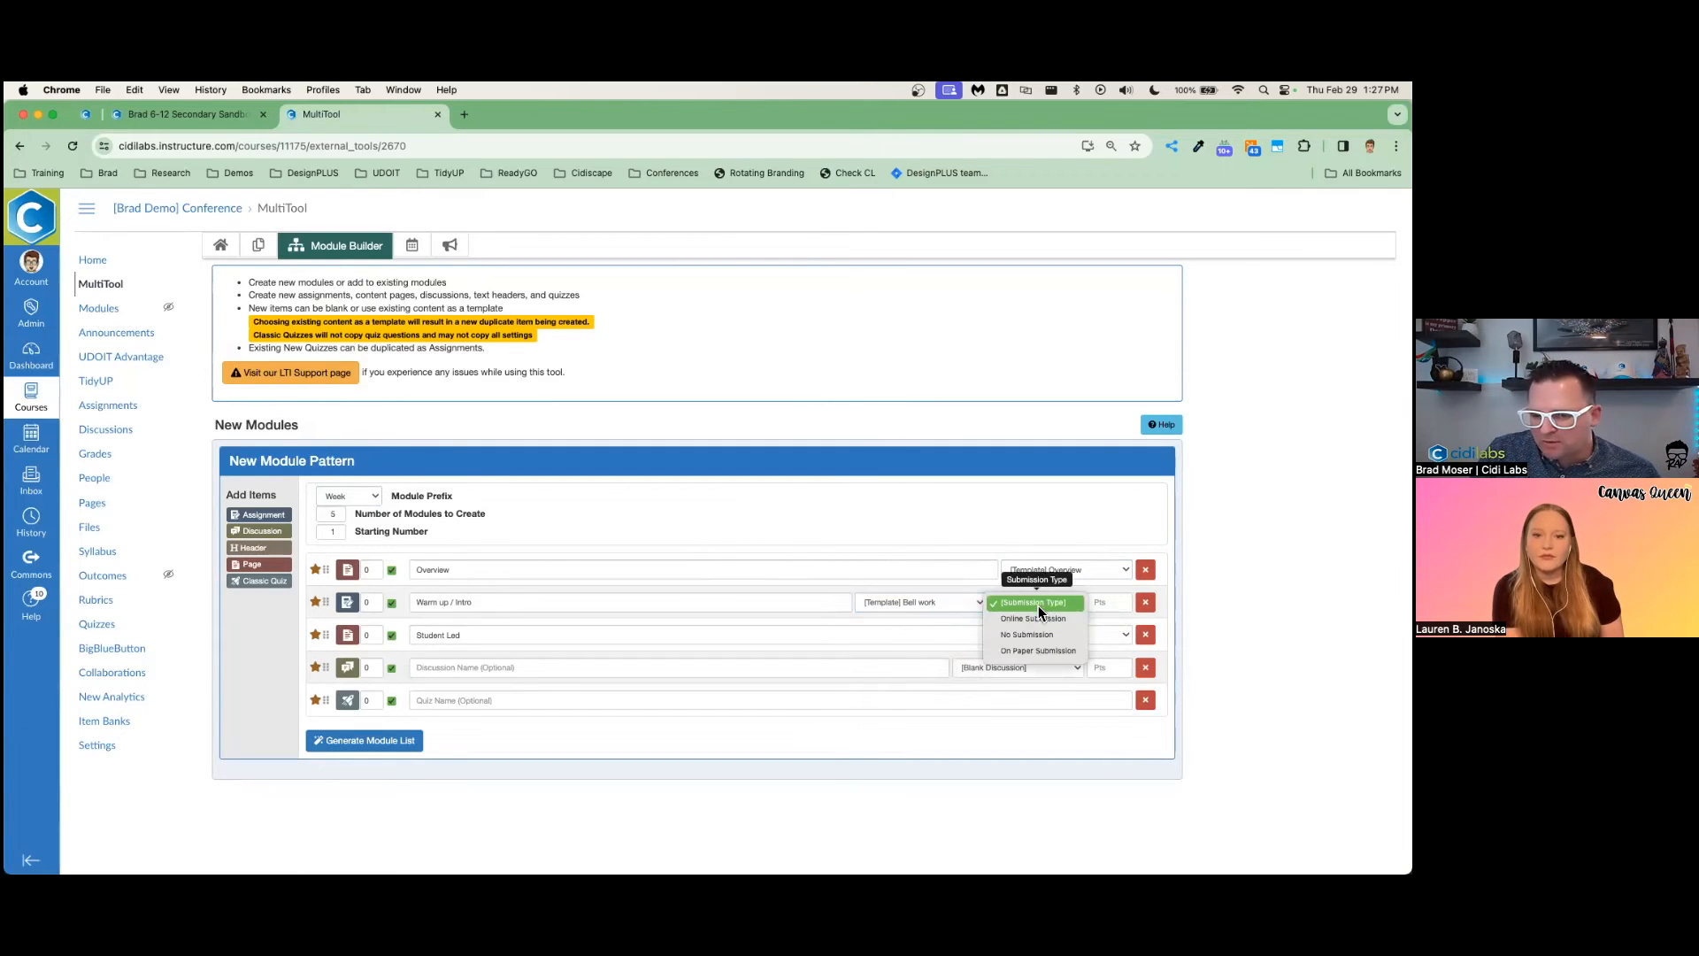
{"action": "left_click", "coordinate": [1042, 618]}
{"action": "left_click", "coordinate": [1100, 602]}
{"action": "type", "text": "10"}
{"action": "left_click", "coordinate": [1098, 601]}
{"action": "left_click", "coordinate": [1081, 636]}
Apply [Template] Home to the Student Led page and [Template] Weekly to the discussion, graded as Points and worth 15
{"action": "left_click", "coordinate": [1007, 637]}
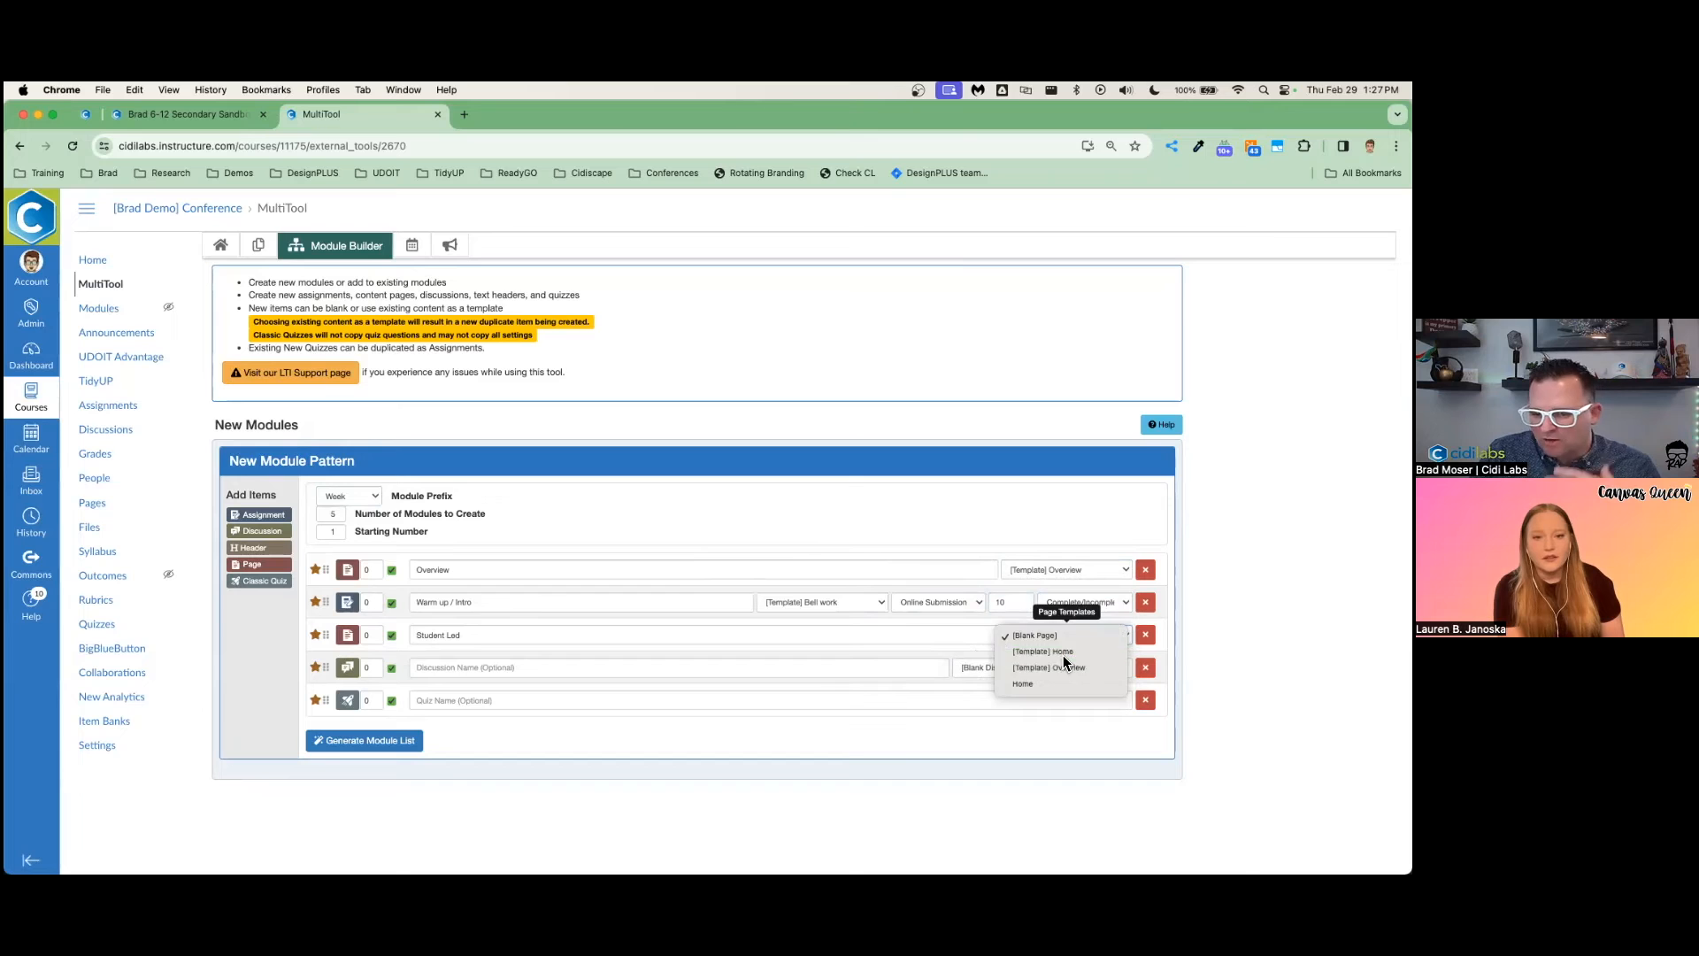
{"action": "left_click", "coordinate": [1064, 656]}
{"action": "left_click", "coordinate": [1017, 668]}
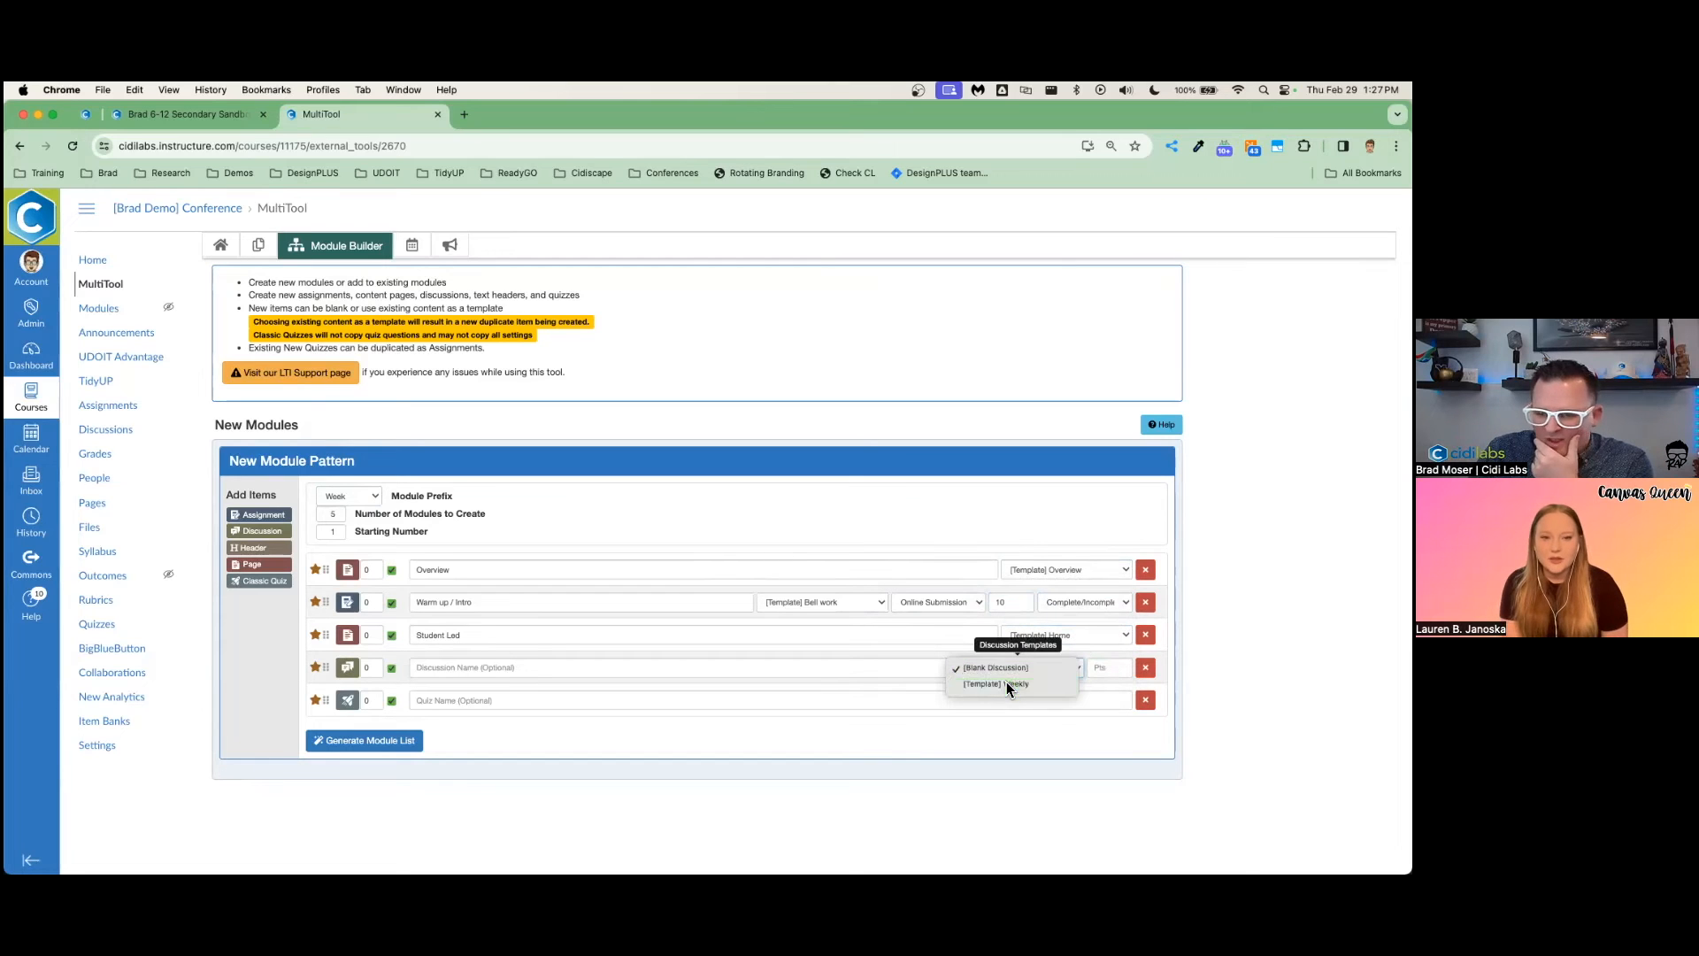
{"action": "left_click", "coordinate": [1006, 681]}
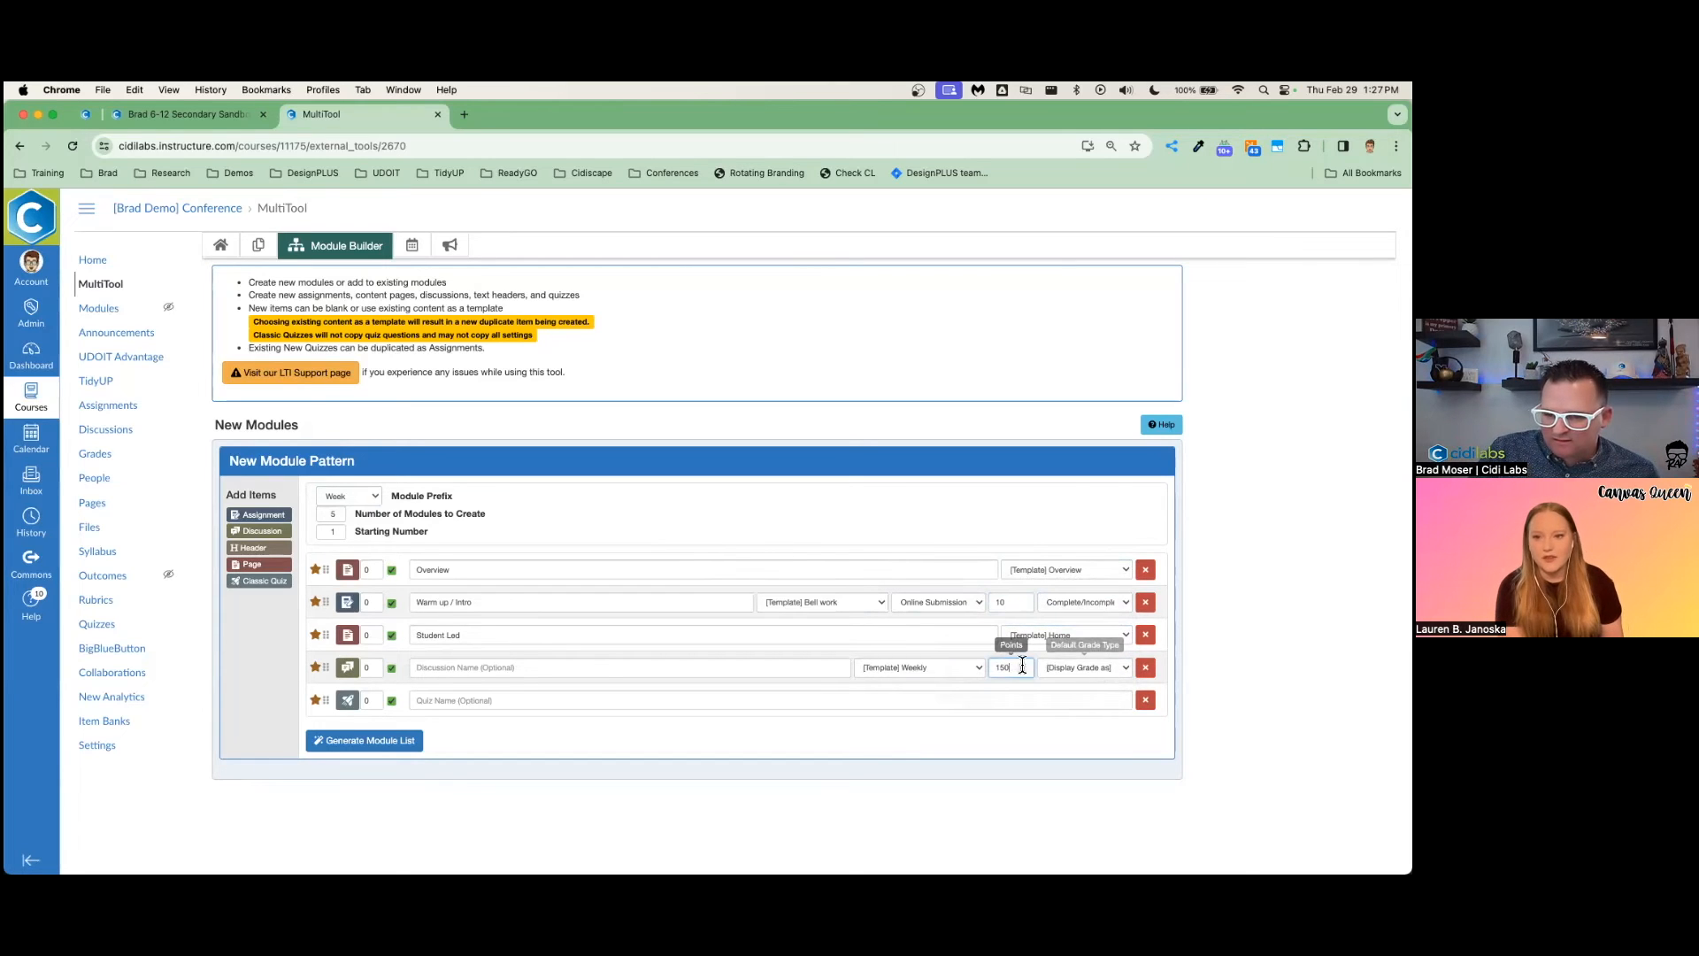
{"action": "left_click", "coordinate": [1084, 668]}
{"action": "left_click", "coordinate": [1073, 708]}
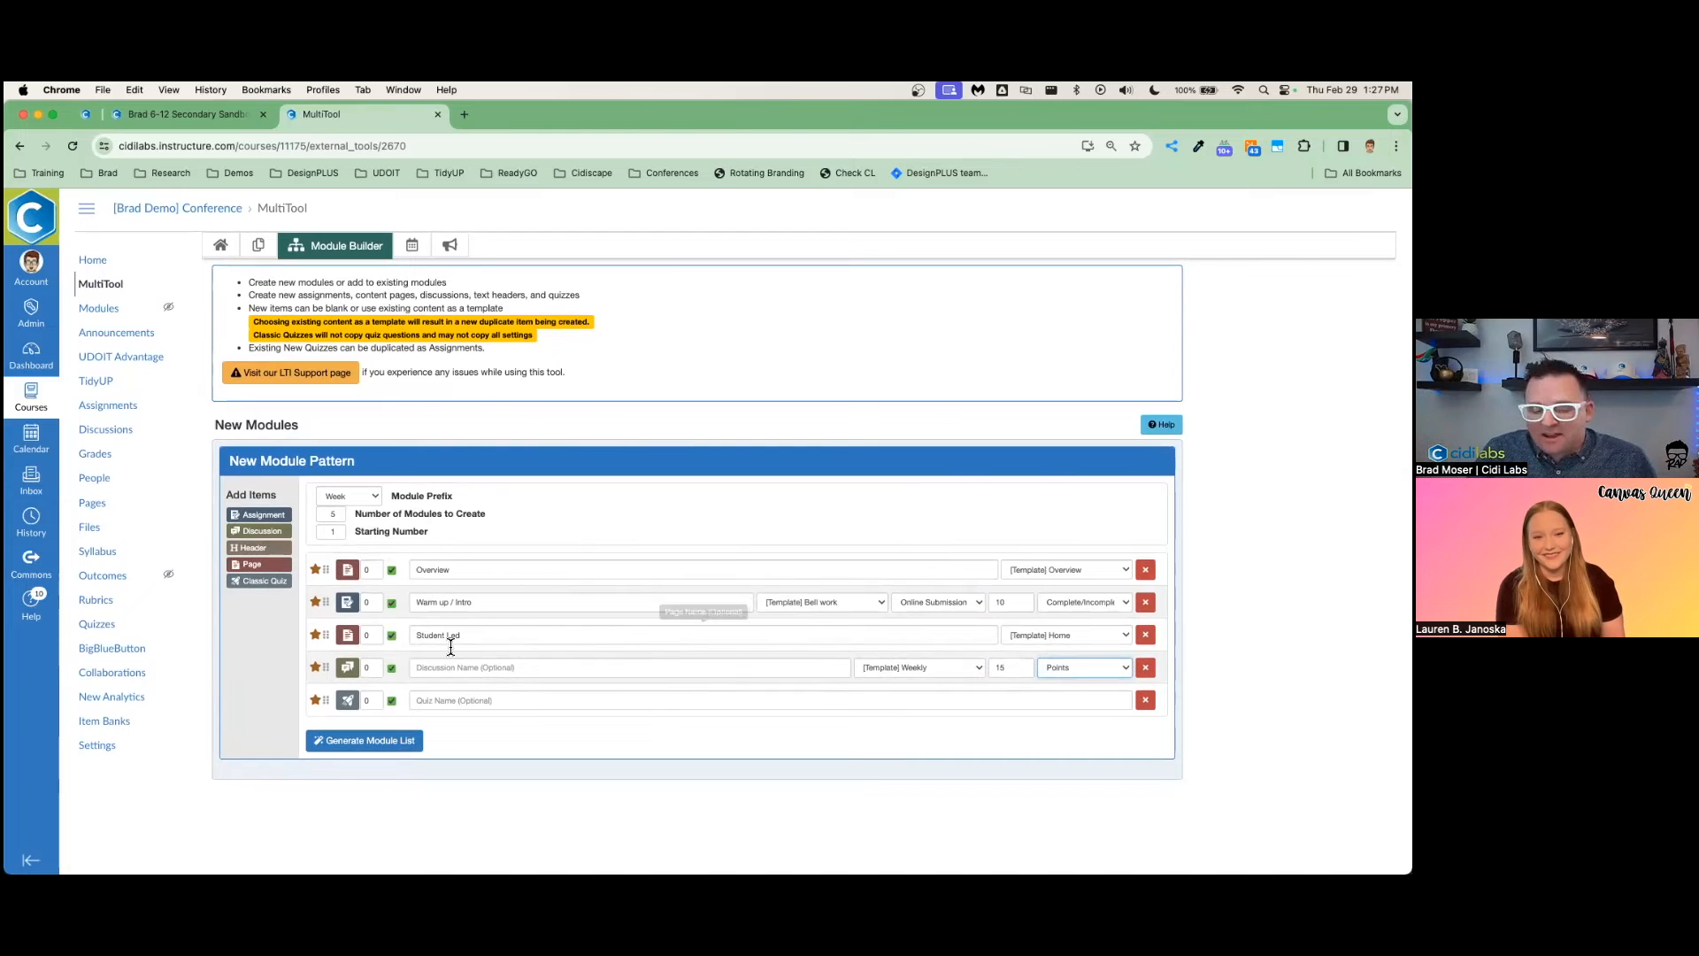
Generate the module list from the pattern and look over the weekly modules
{"action": "left_click", "coordinate": [346, 741]}
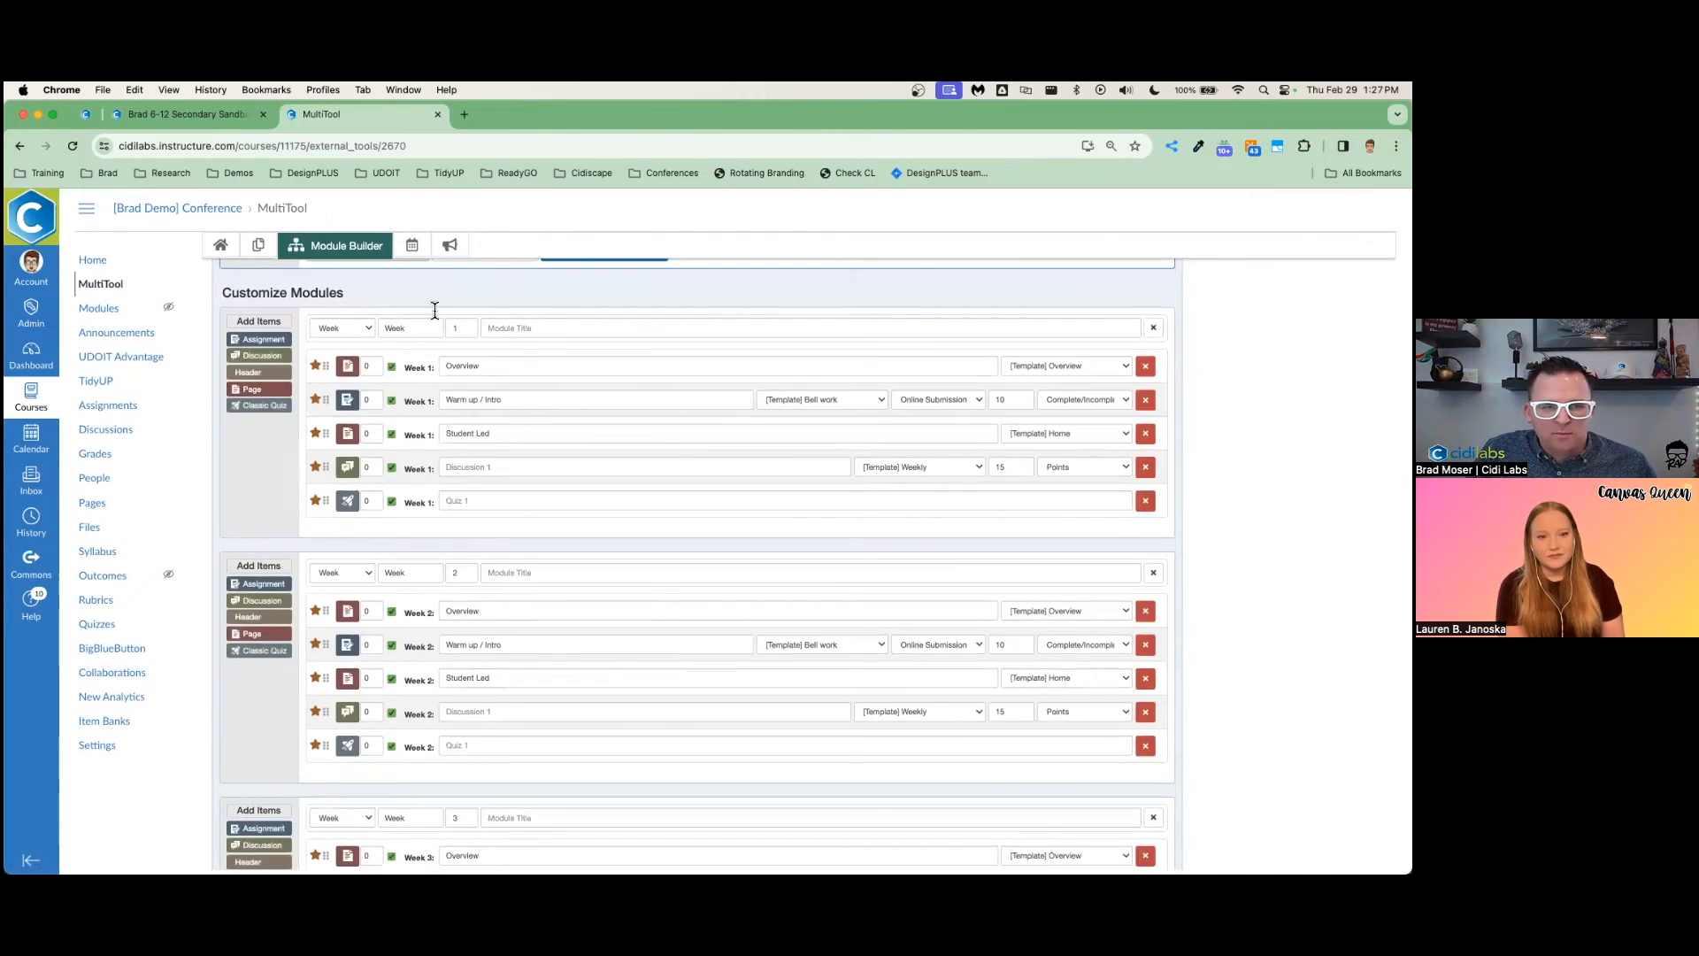
{"action": "scroll", "coordinate": [381, 456], "scroll_direction": "down", "scroll_amount": 2}
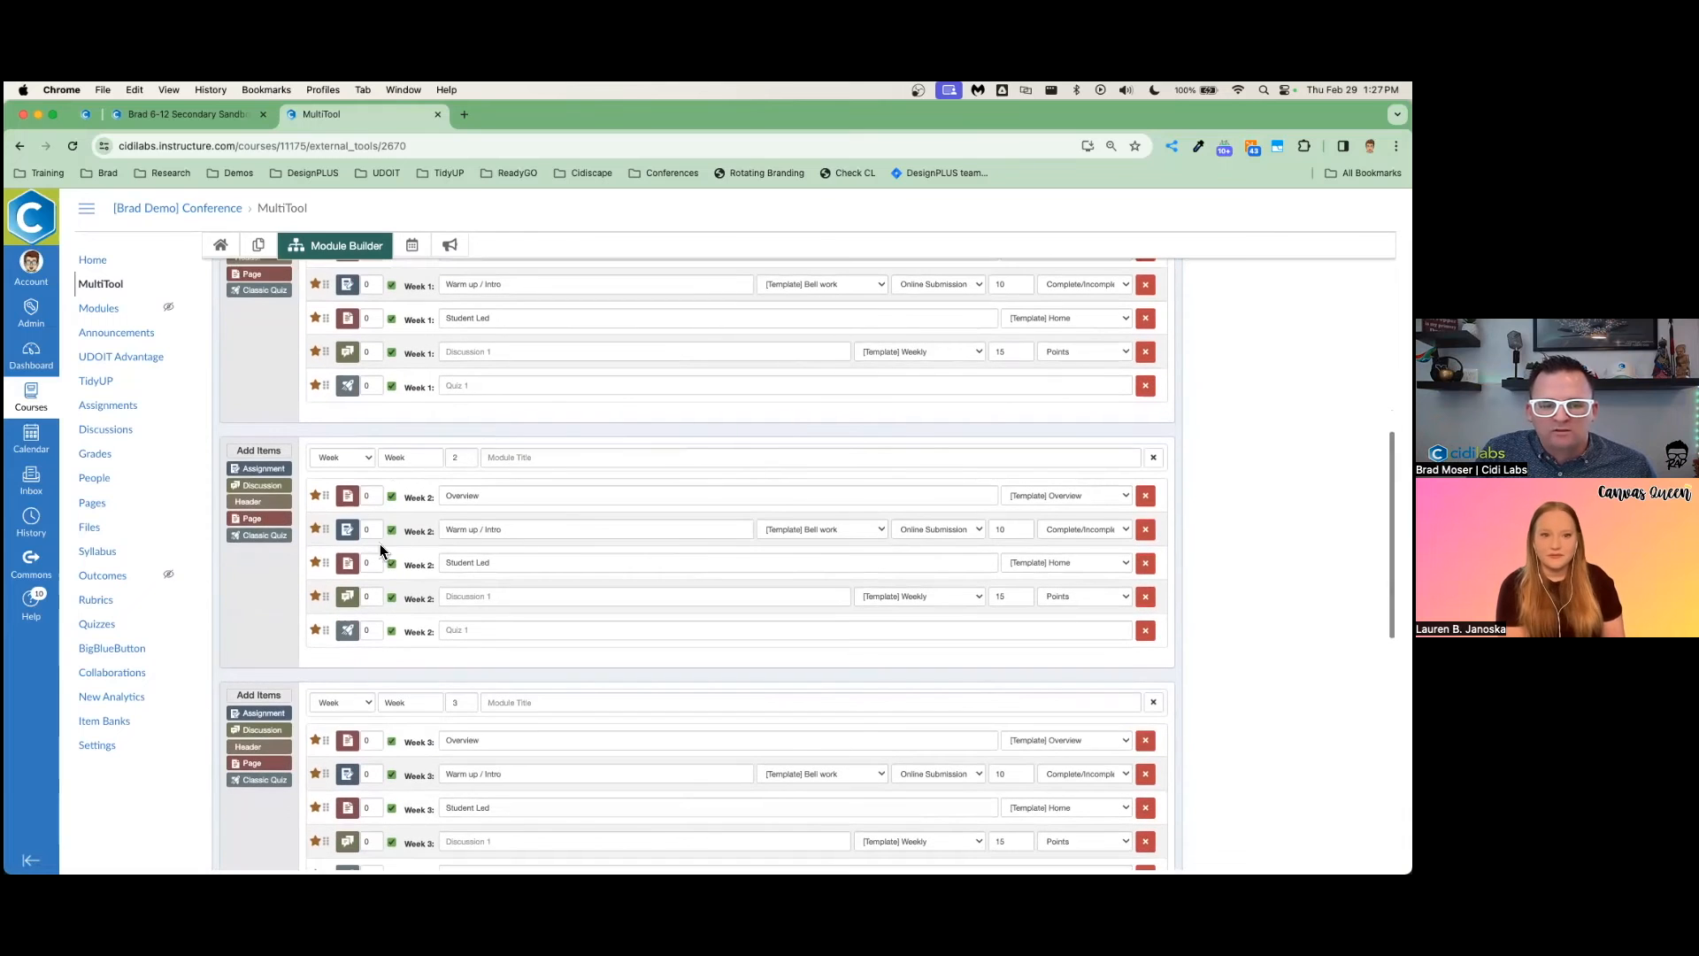
{"action": "scroll", "coordinate": [504, 493], "scroll_direction": "down", "scroll_amount": 1}
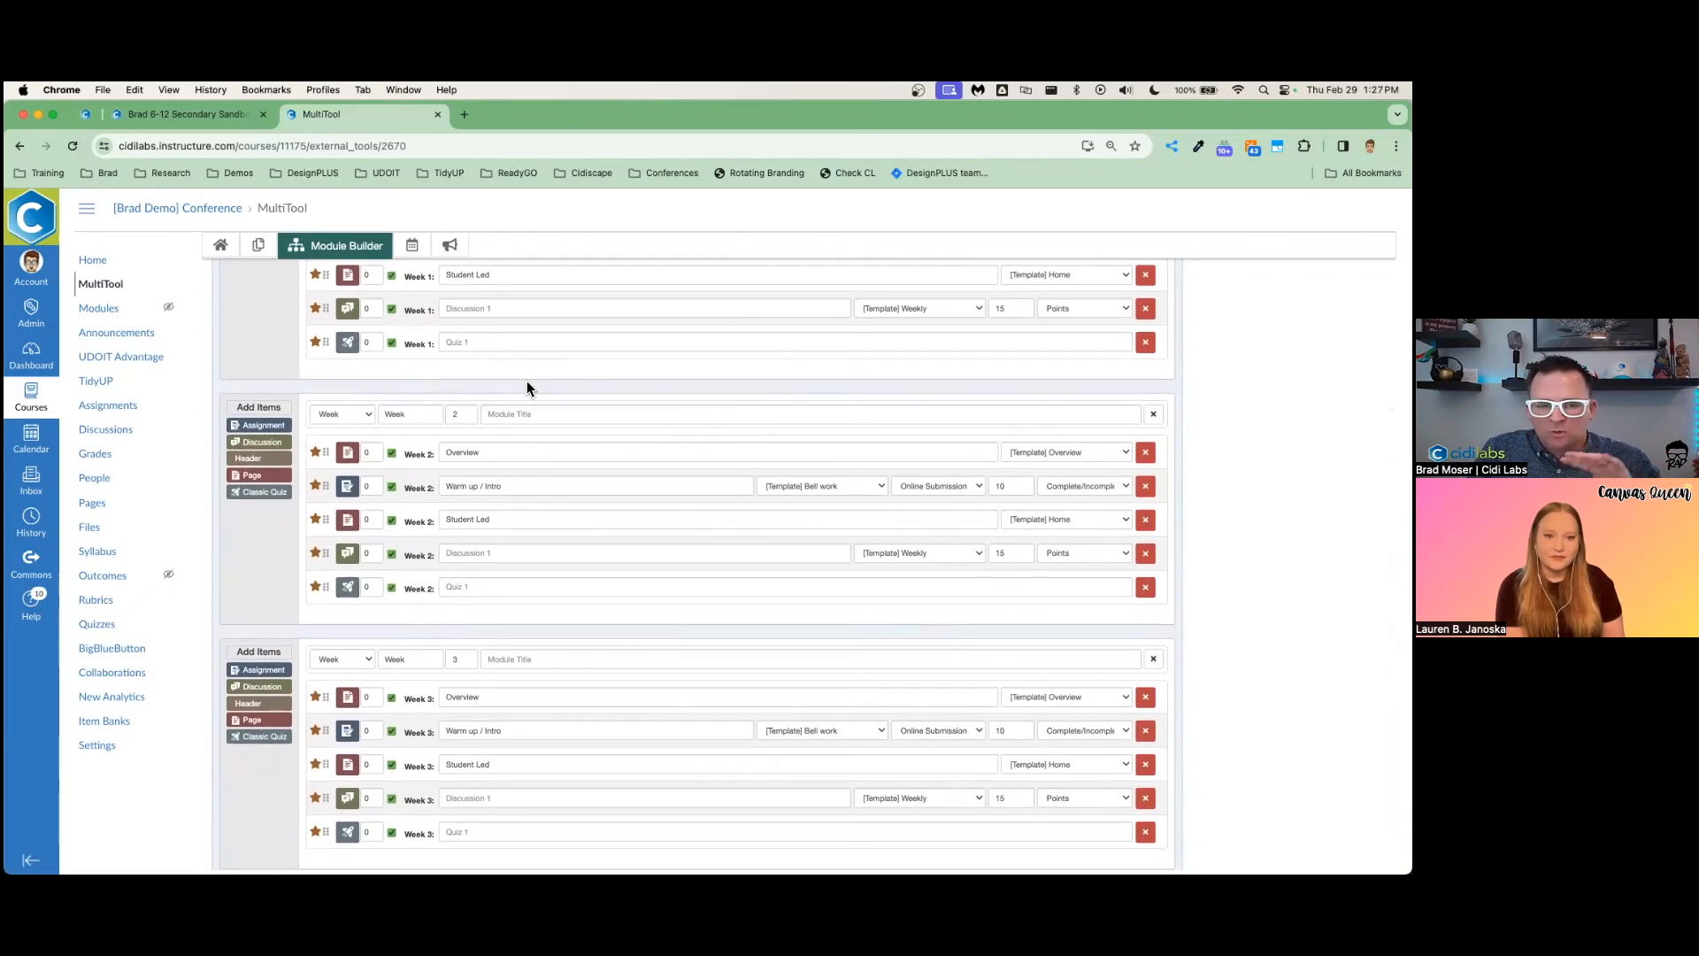
Title the Week 1 module "Welcome to Class"
{"action": "scroll", "coordinate": [528, 386], "scroll_direction": "up", "scroll_amount": 4}
{"action": "left_click", "coordinate": [501, 360]}
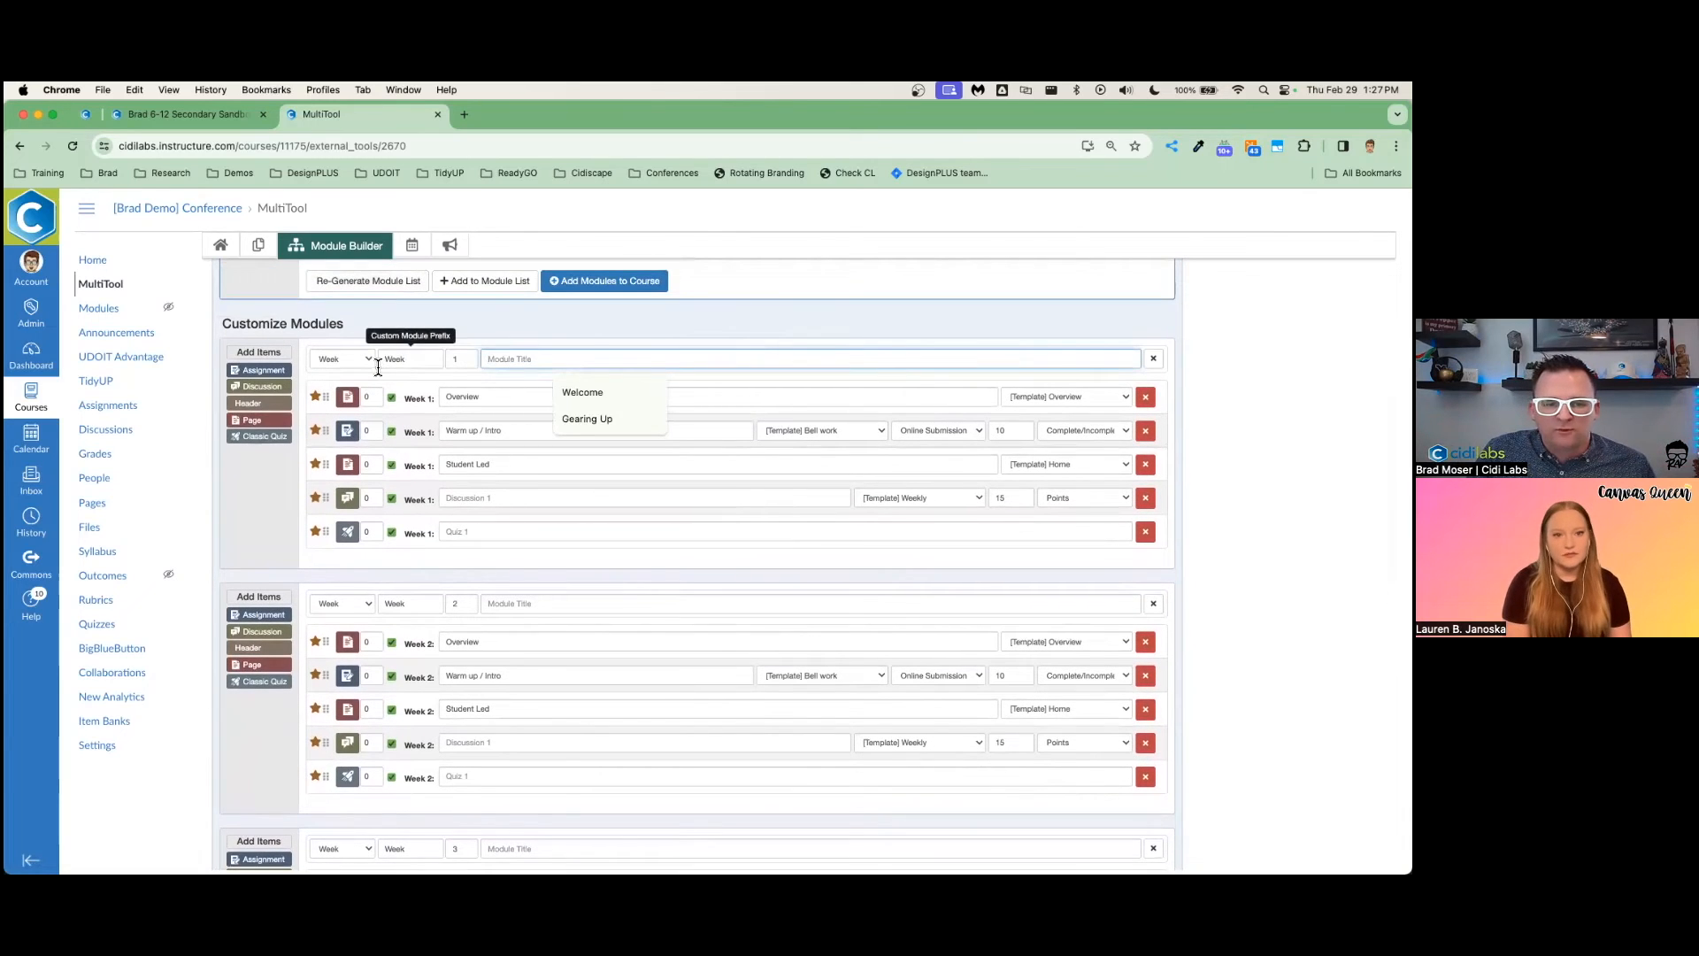
{"action": "type", "text": "Welcome to Class"}
{"action": "left_click", "coordinate": [482, 397]}
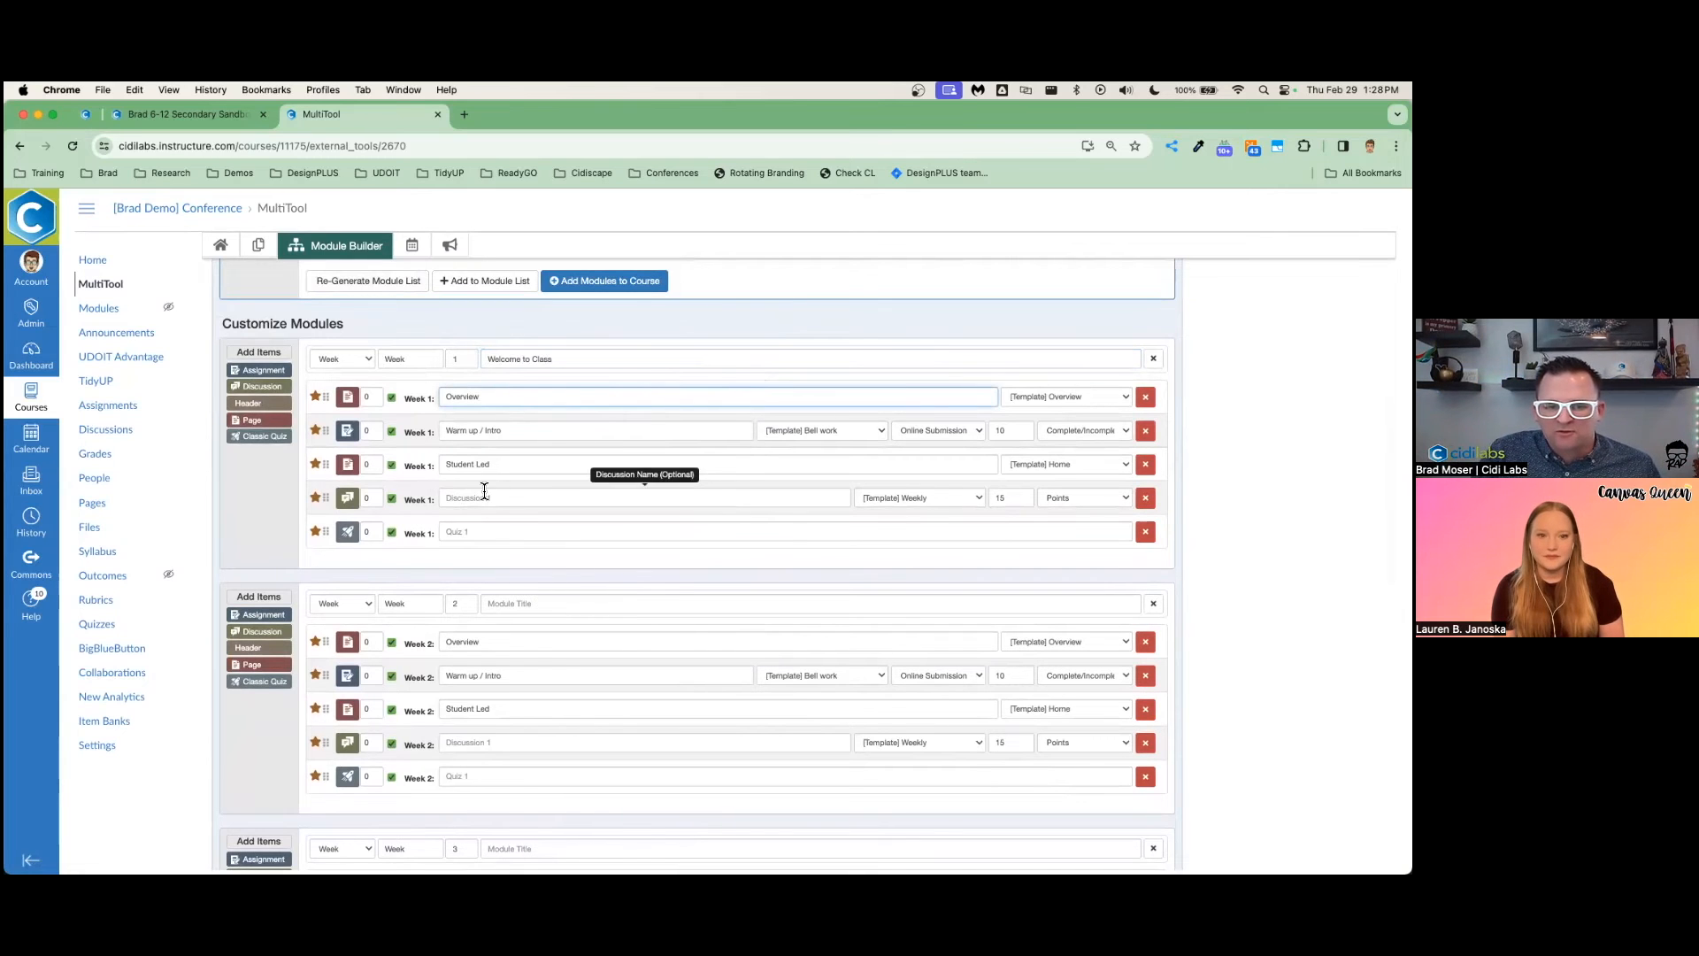
Remove the quiz from Week 1 and add a "Coming up" header with indent 2 between the warm-up assignment and Student Led
{"action": "left_click", "coordinate": [1144, 532]}
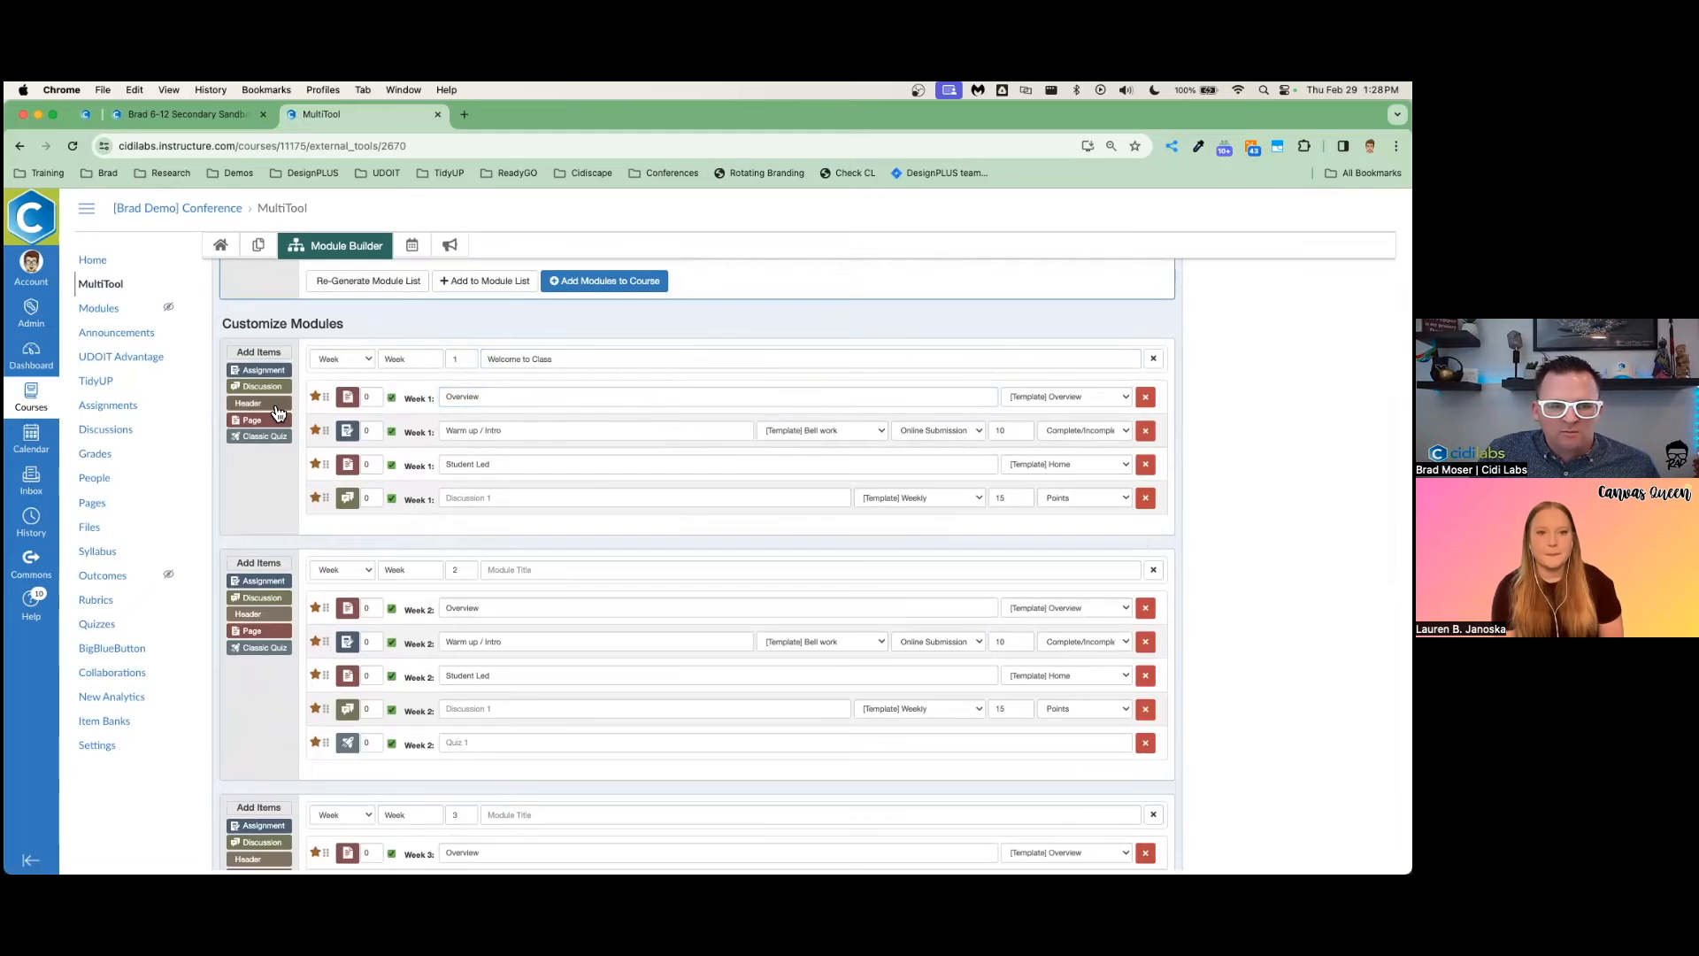
{"action": "left_click", "coordinate": [248, 402]}
{"action": "left_click_drag", "start_coordinate": [326, 531], "coordinate": [374, 462]}
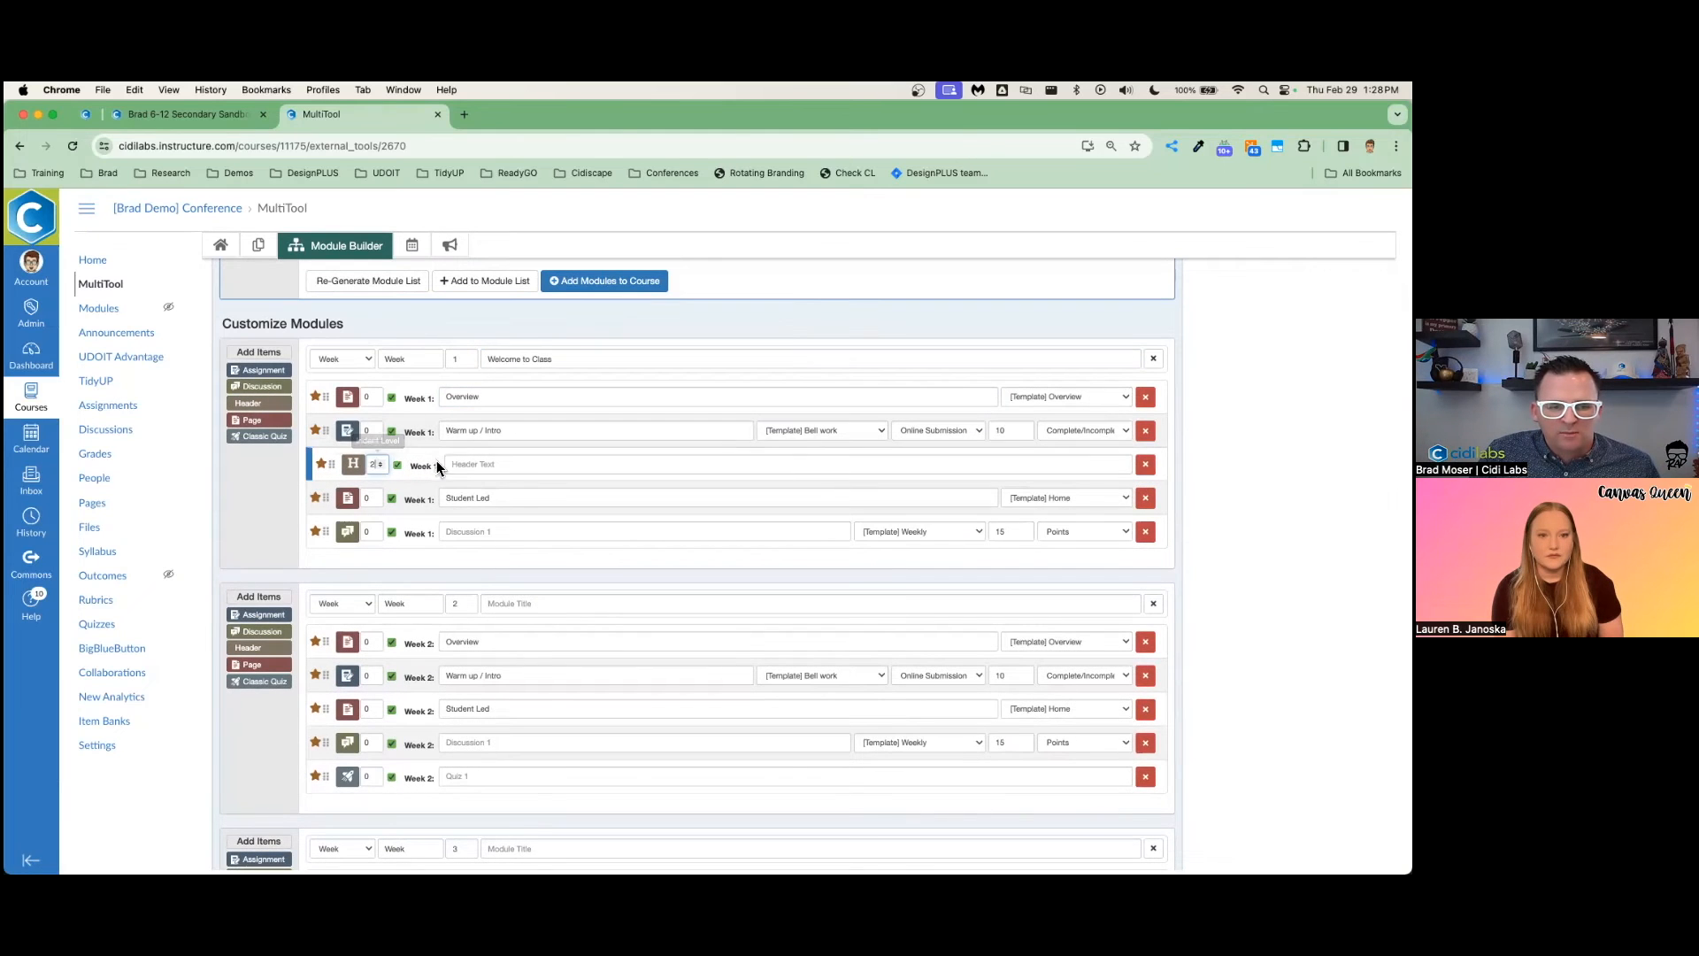
Title the Week 2 module "Warming up" and the Week 3 module "Almost there"
{"action": "scroll", "coordinate": [595, 496], "scroll_direction": "down", "scroll_amount": 5}
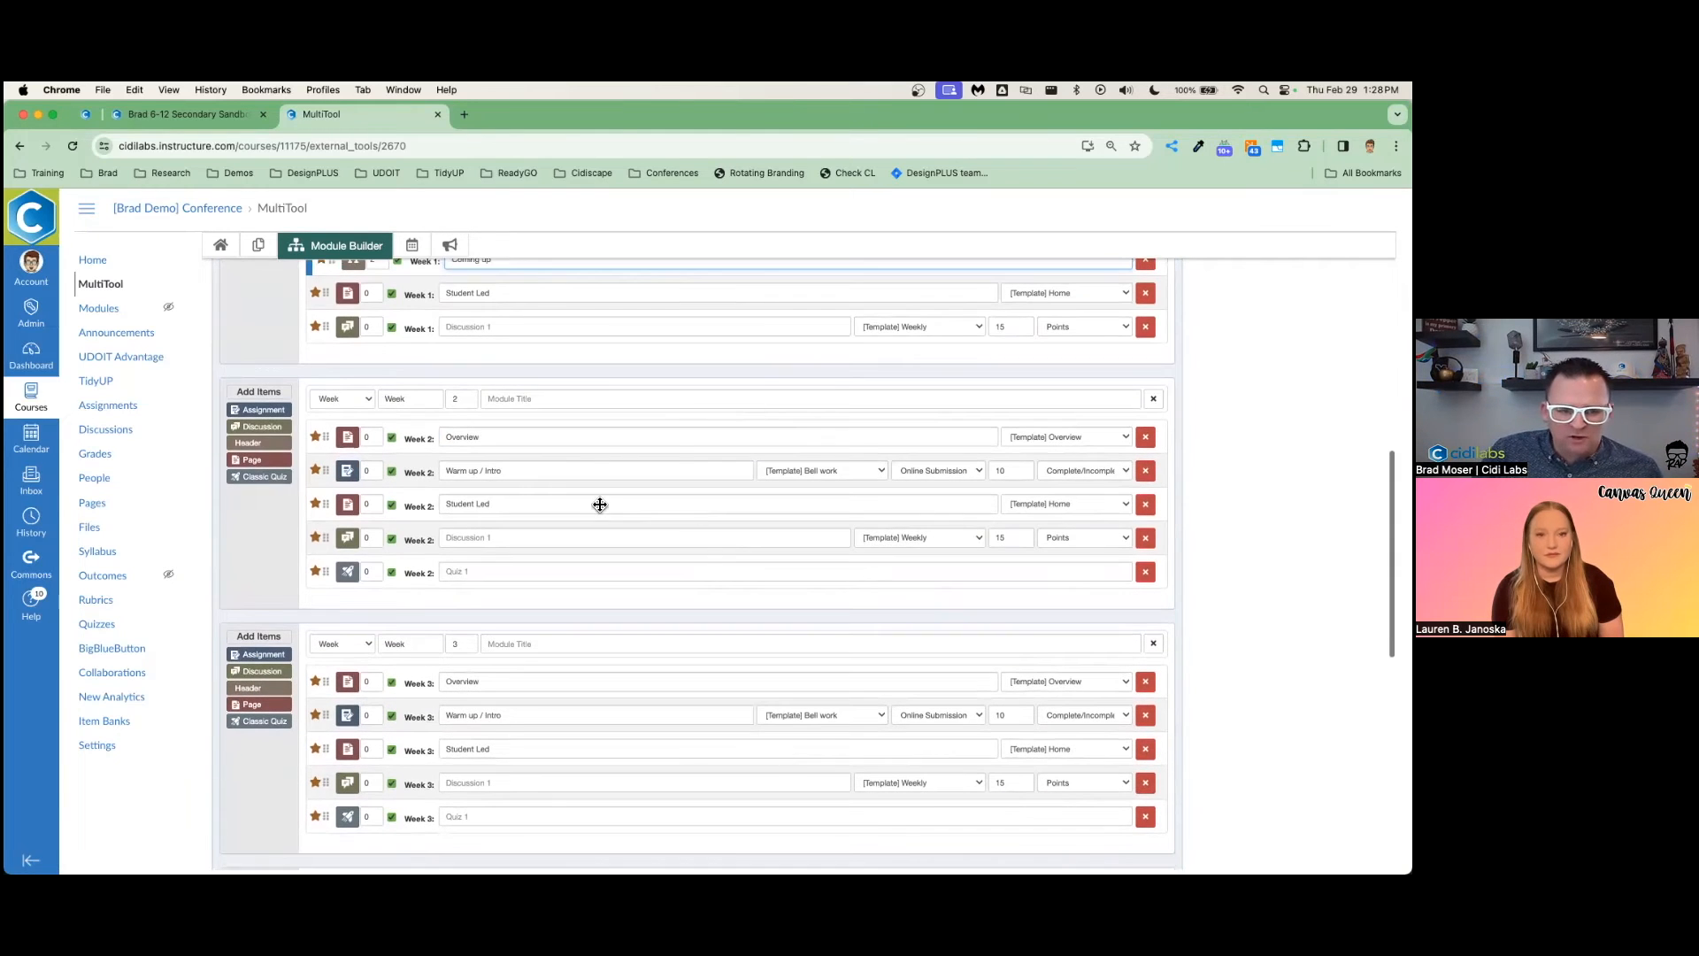
{"action": "left_click", "coordinate": [493, 603]}
{"action": "type", "text": "Warming up"}
{"action": "scroll", "coordinate": [517, 526], "scroll_direction": "down", "scroll_amount": 1}
{"action": "left_click", "coordinate": [531, 588]}
{"action": "type", "text": "Aim"}
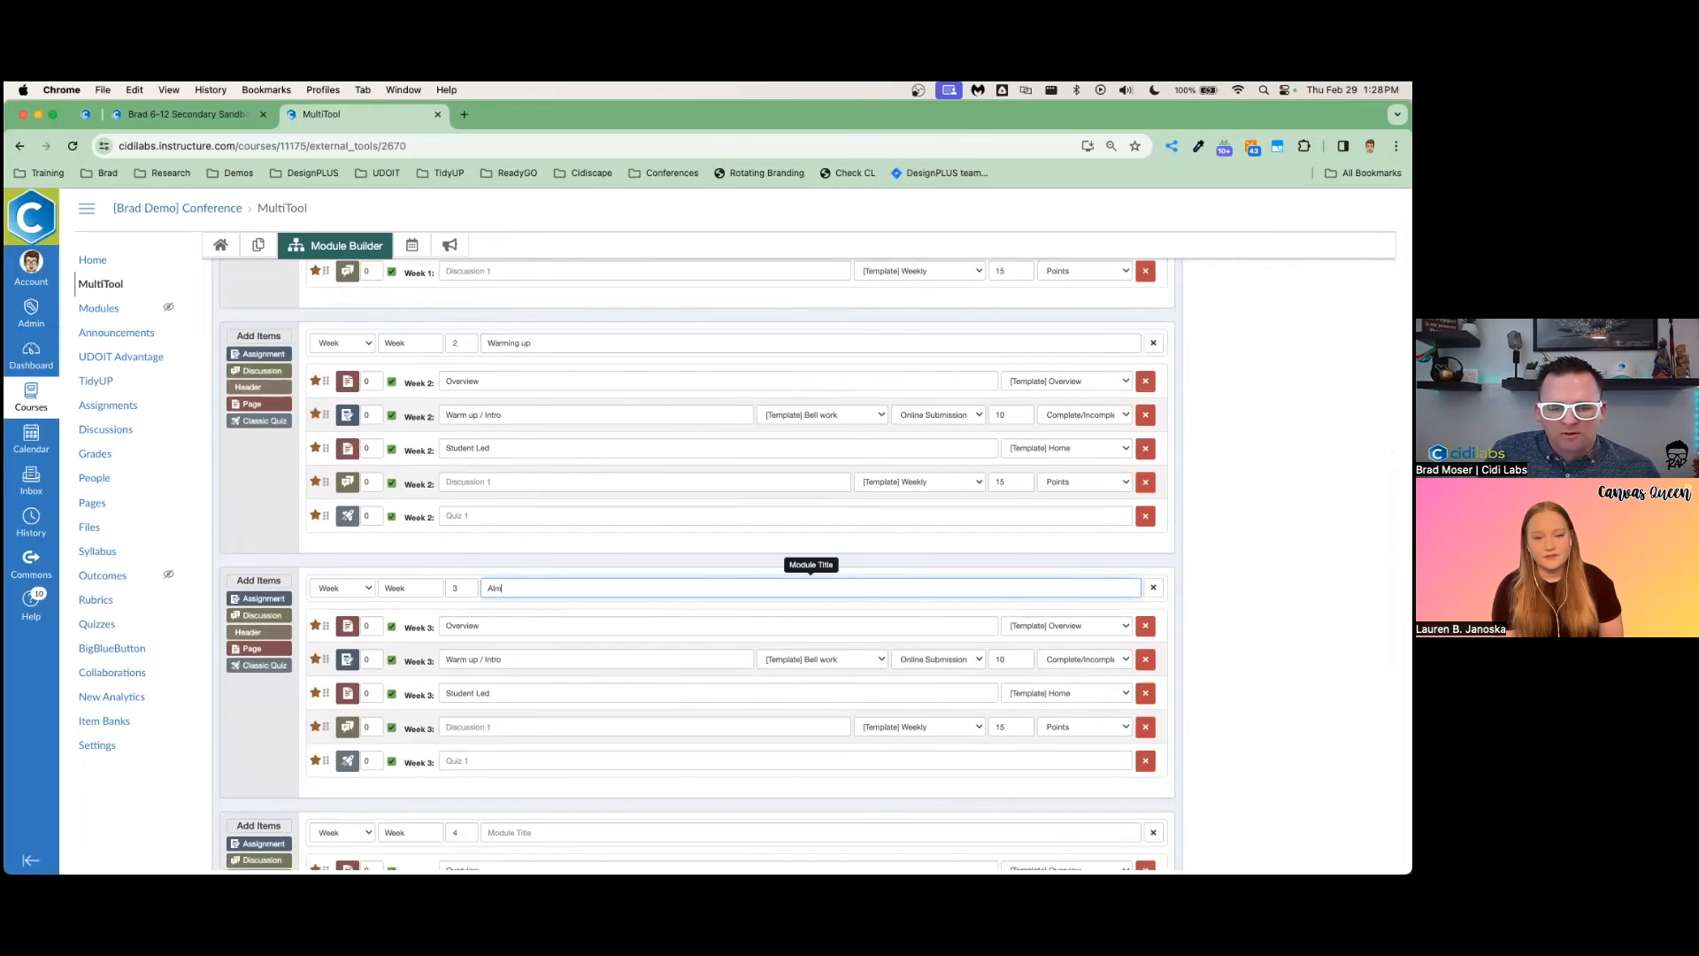
{"action": "type", "text": "ost there"}
In Week 3, move the quiz above the discussion and add an unnamed assignment directly below the Student Led page
{"action": "scroll", "coordinate": [531, 496], "scroll_direction": "down", "scroll_amount": 3}
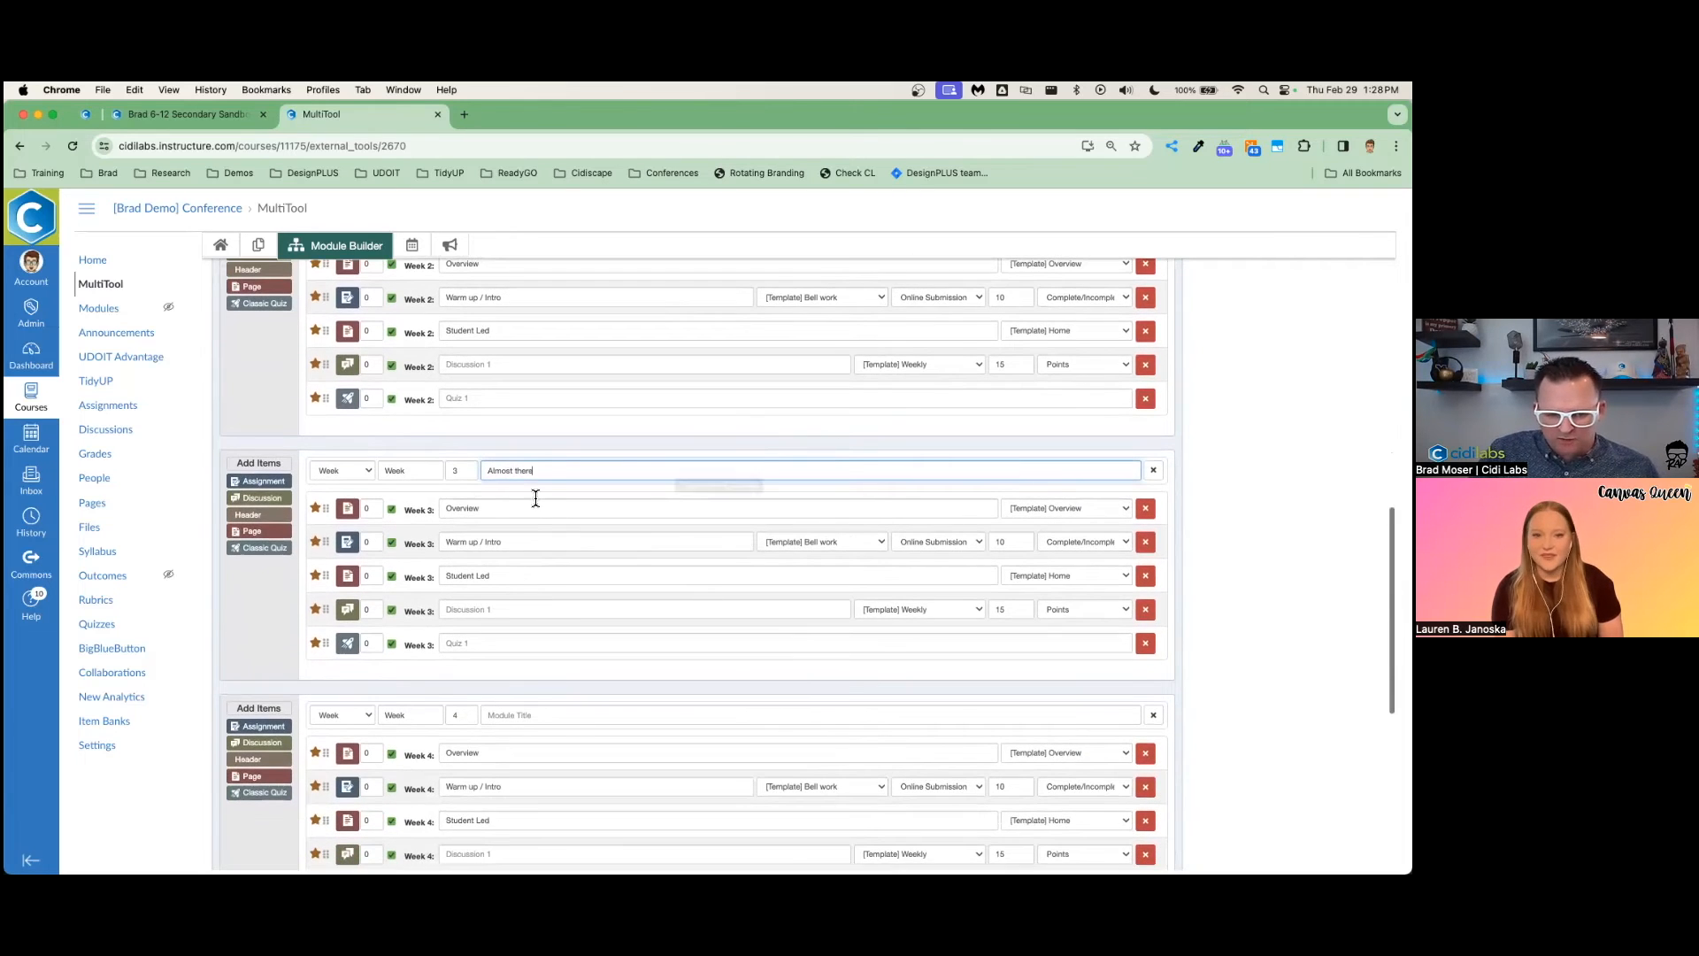
{"action": "left_click", "coordinate": [311, 486]}
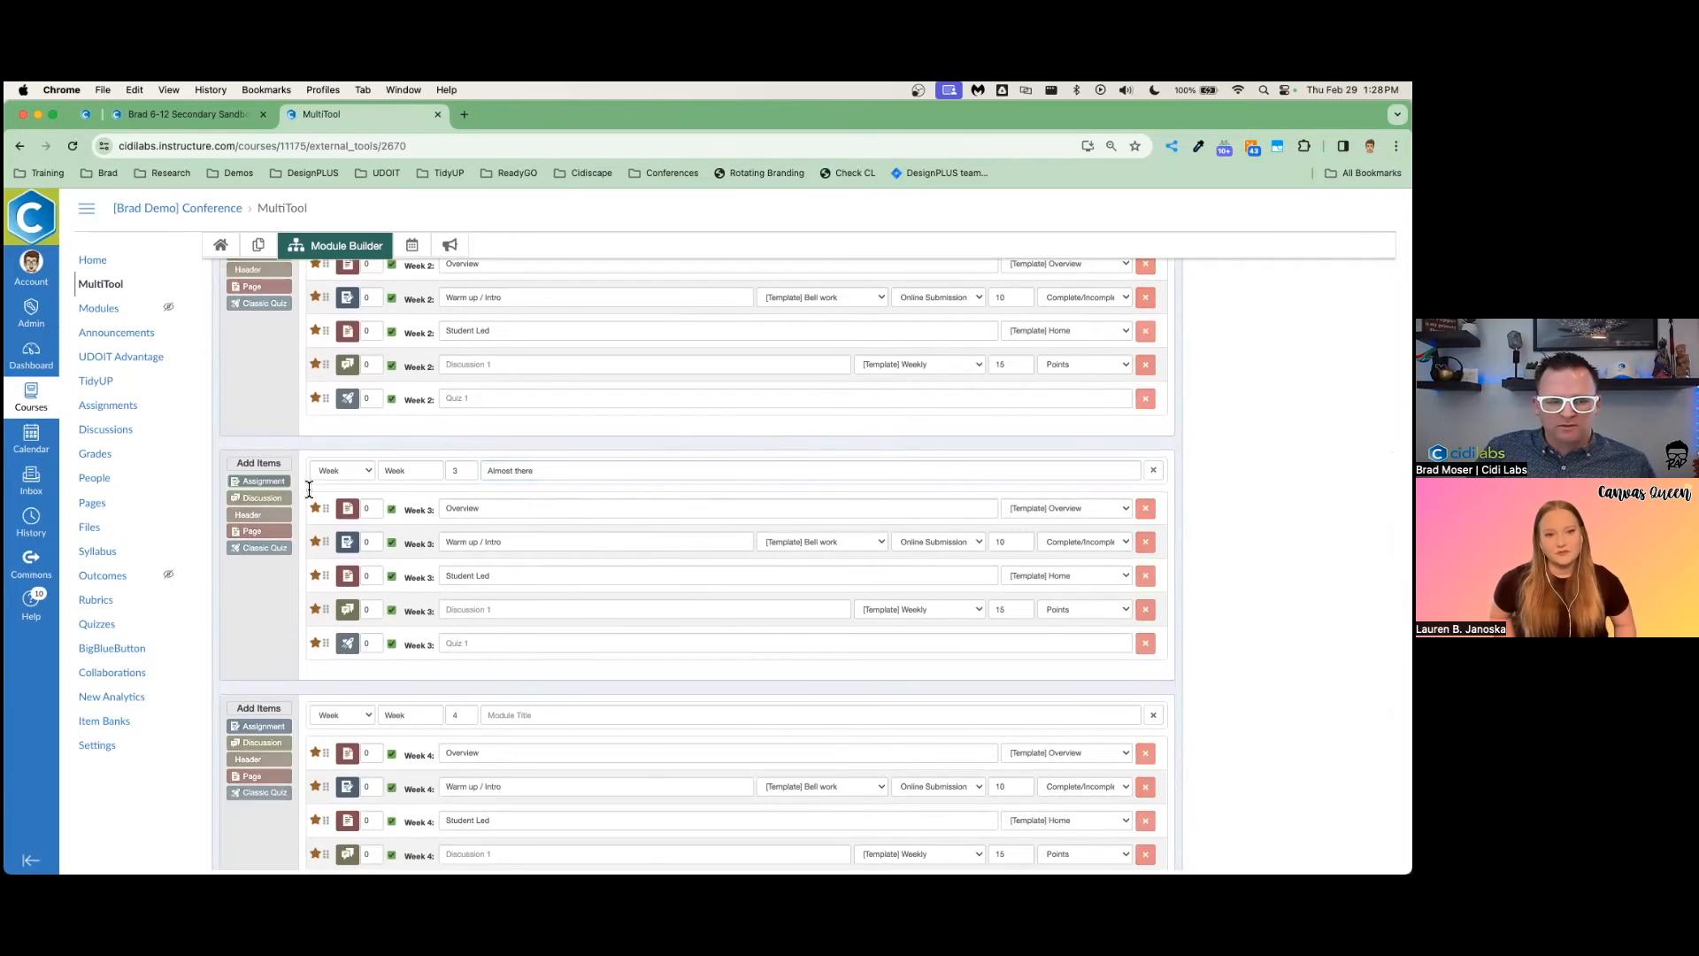
{"action": "left_click_drag", "start_coordinate": [324, 642], "coordinate": [329, 598]}
{"action": "left_click", "coordinate": [283, 483]}
{"action": "left_click_drag", "start_coordinate": [481, 676], "coordinate": [482, 607]}
Apply [Template] Bell work to the unnamed assignment in Week 3
{"action": "scroll", "coordinate": [481, 607], "scroll_direction": "down", "scroll_amount": 5}
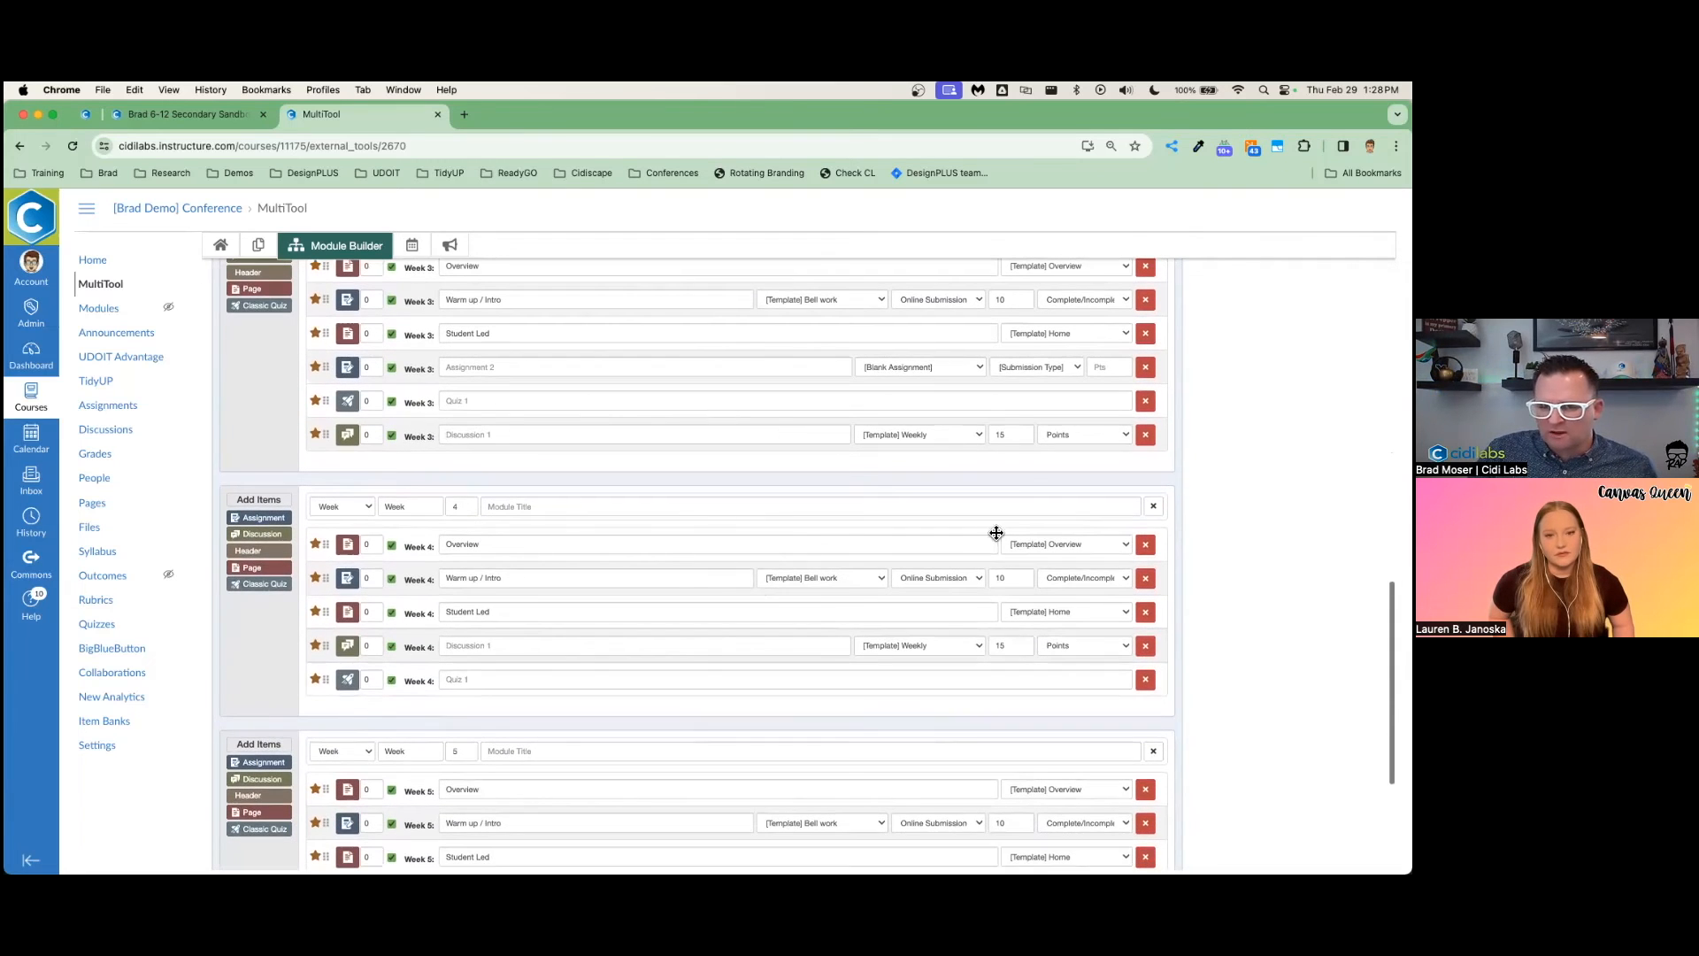
{"action": "left_click", "coordinate": [894, 366]}
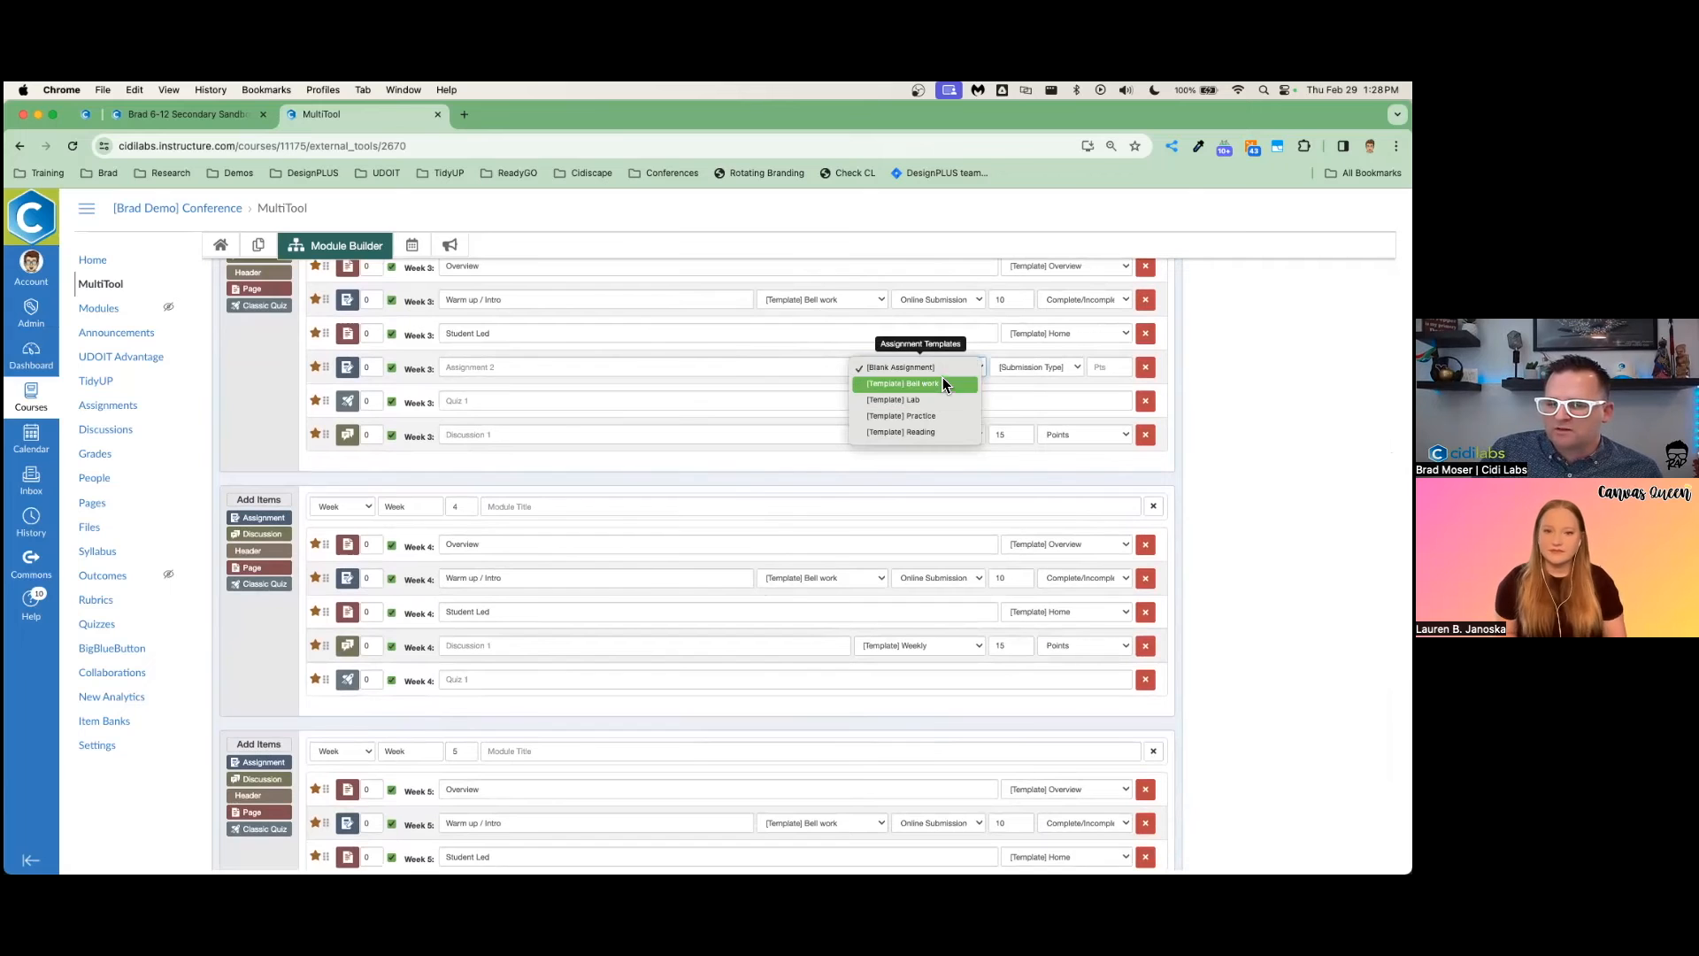
{"action": "left_click", "coordinate": [942, 380]}
Add the customized weekly modules to the course and follow the creation progress until it finishes
{"action": "scroll", "coordinate": [956, 442], "scroll_direction": "down", "scroll_amount": 5}
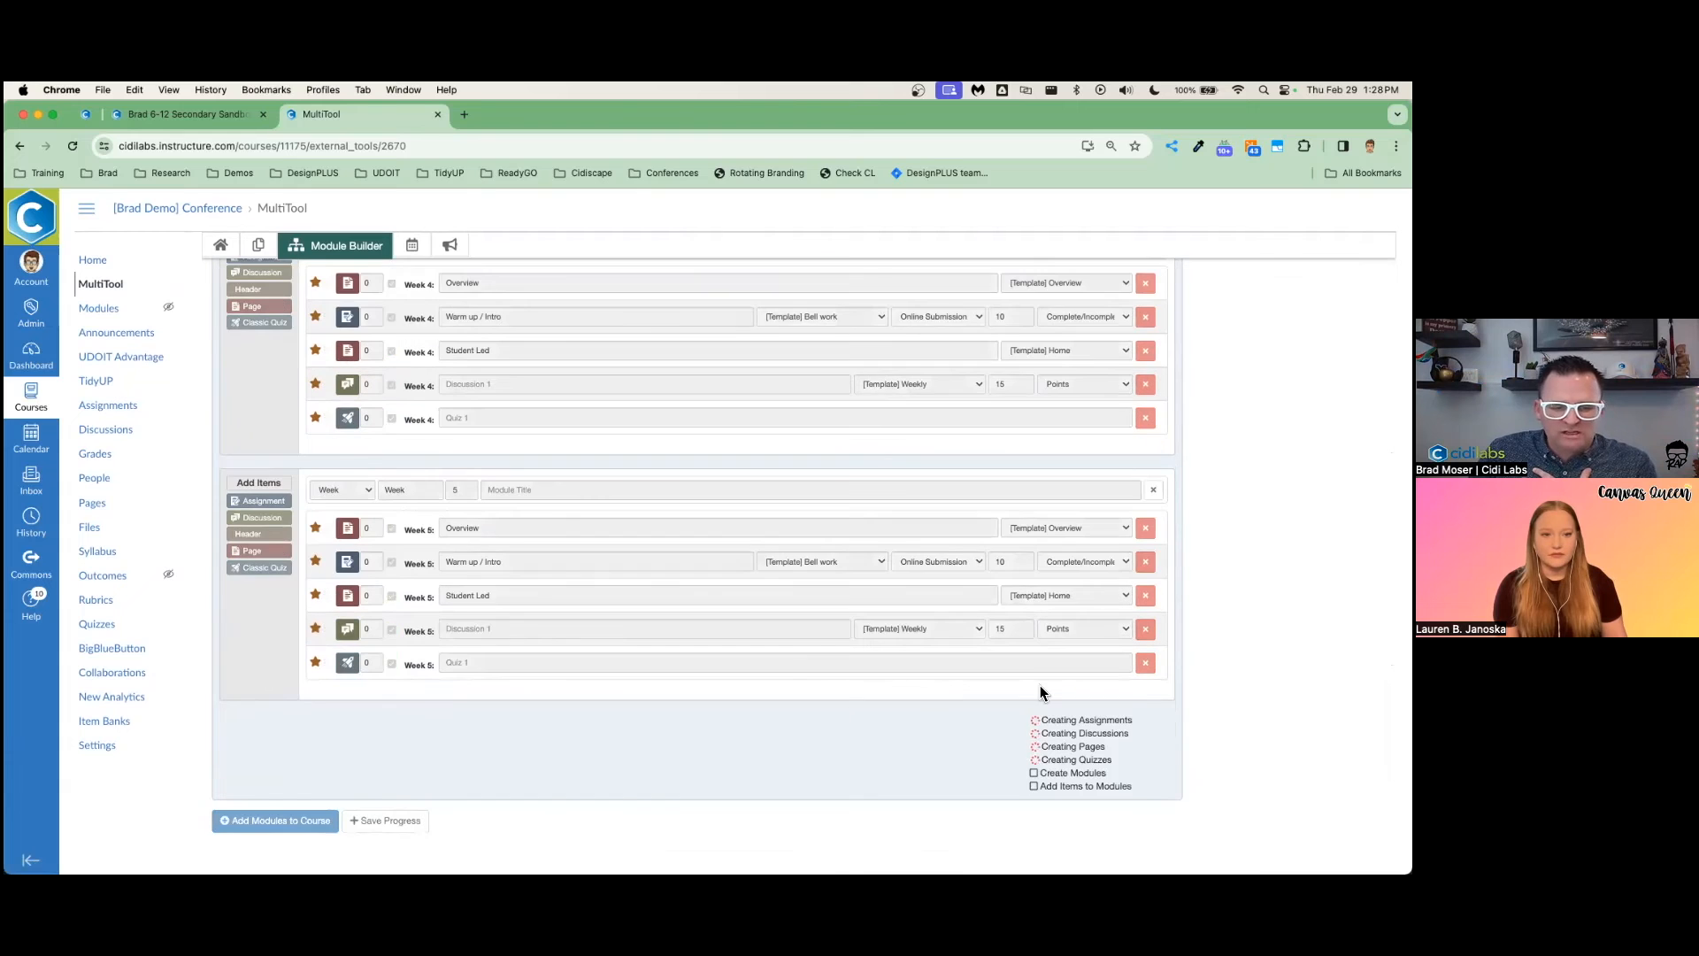
{"action": "scroll", "coordinate": [1040, 737], "scroll_direction": "up", "scroll_amount": 5}
{"action": "scroll", "coordinate": [1054, 771], "scroll_direction": "down", "scroll_amount": 2}
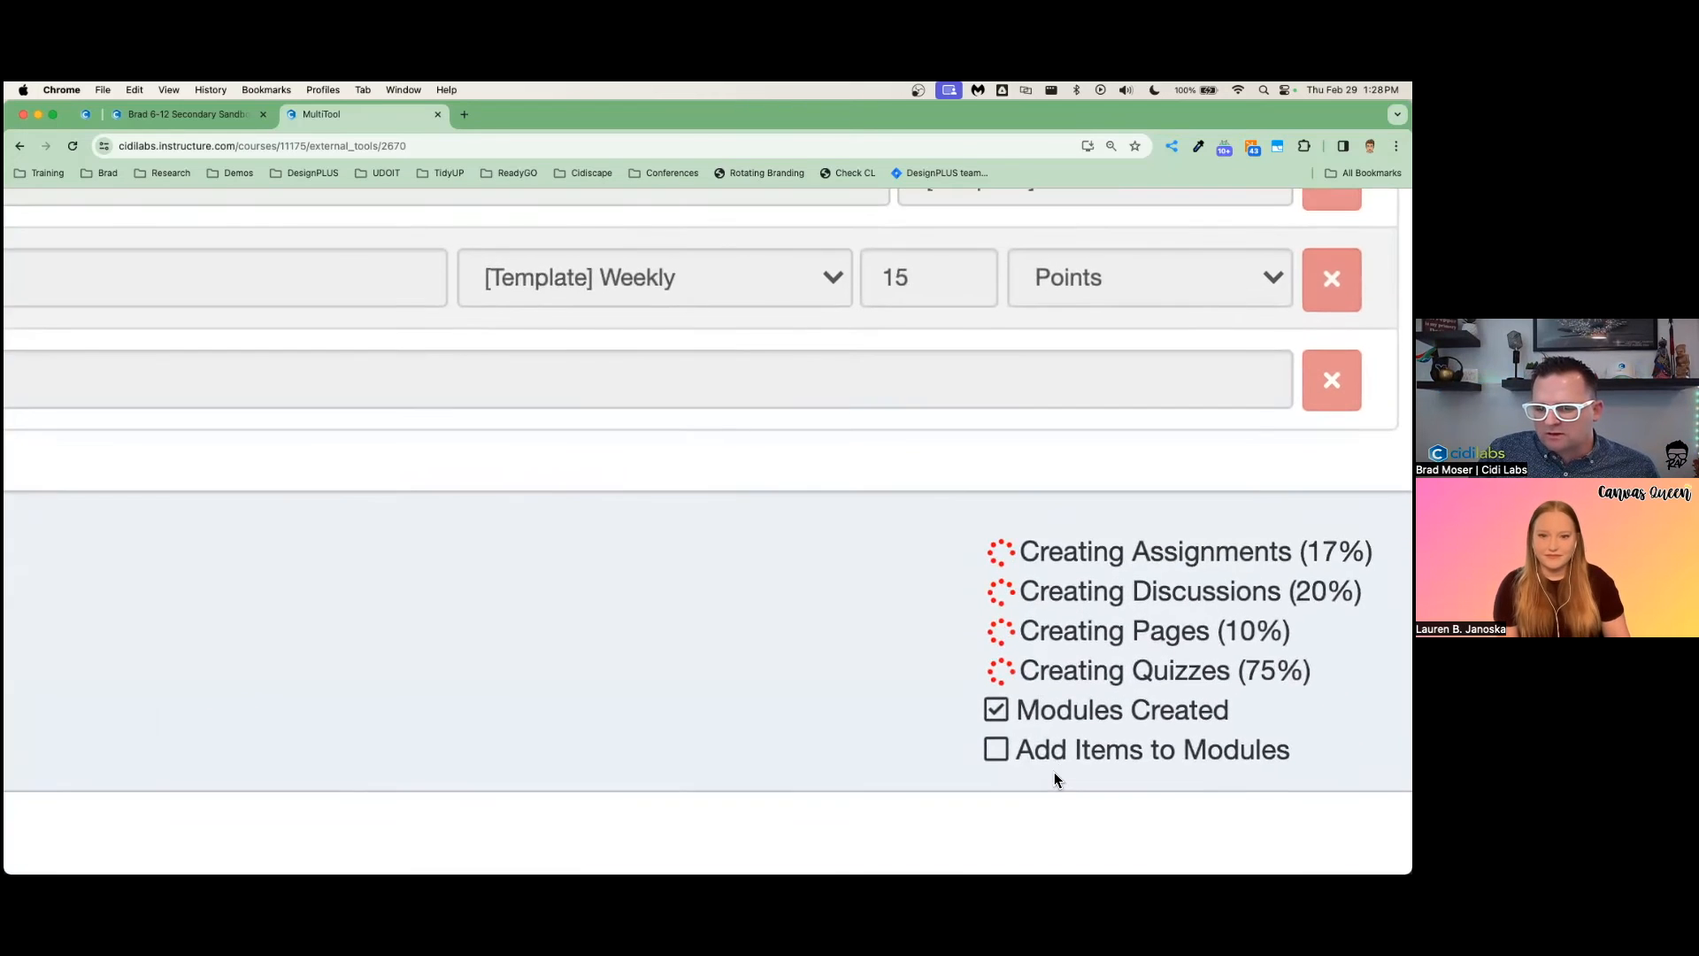
{"action": "scroll", "coordinate": [1054, 771], "scroll_direction": "right", "scroll_amount": 2}
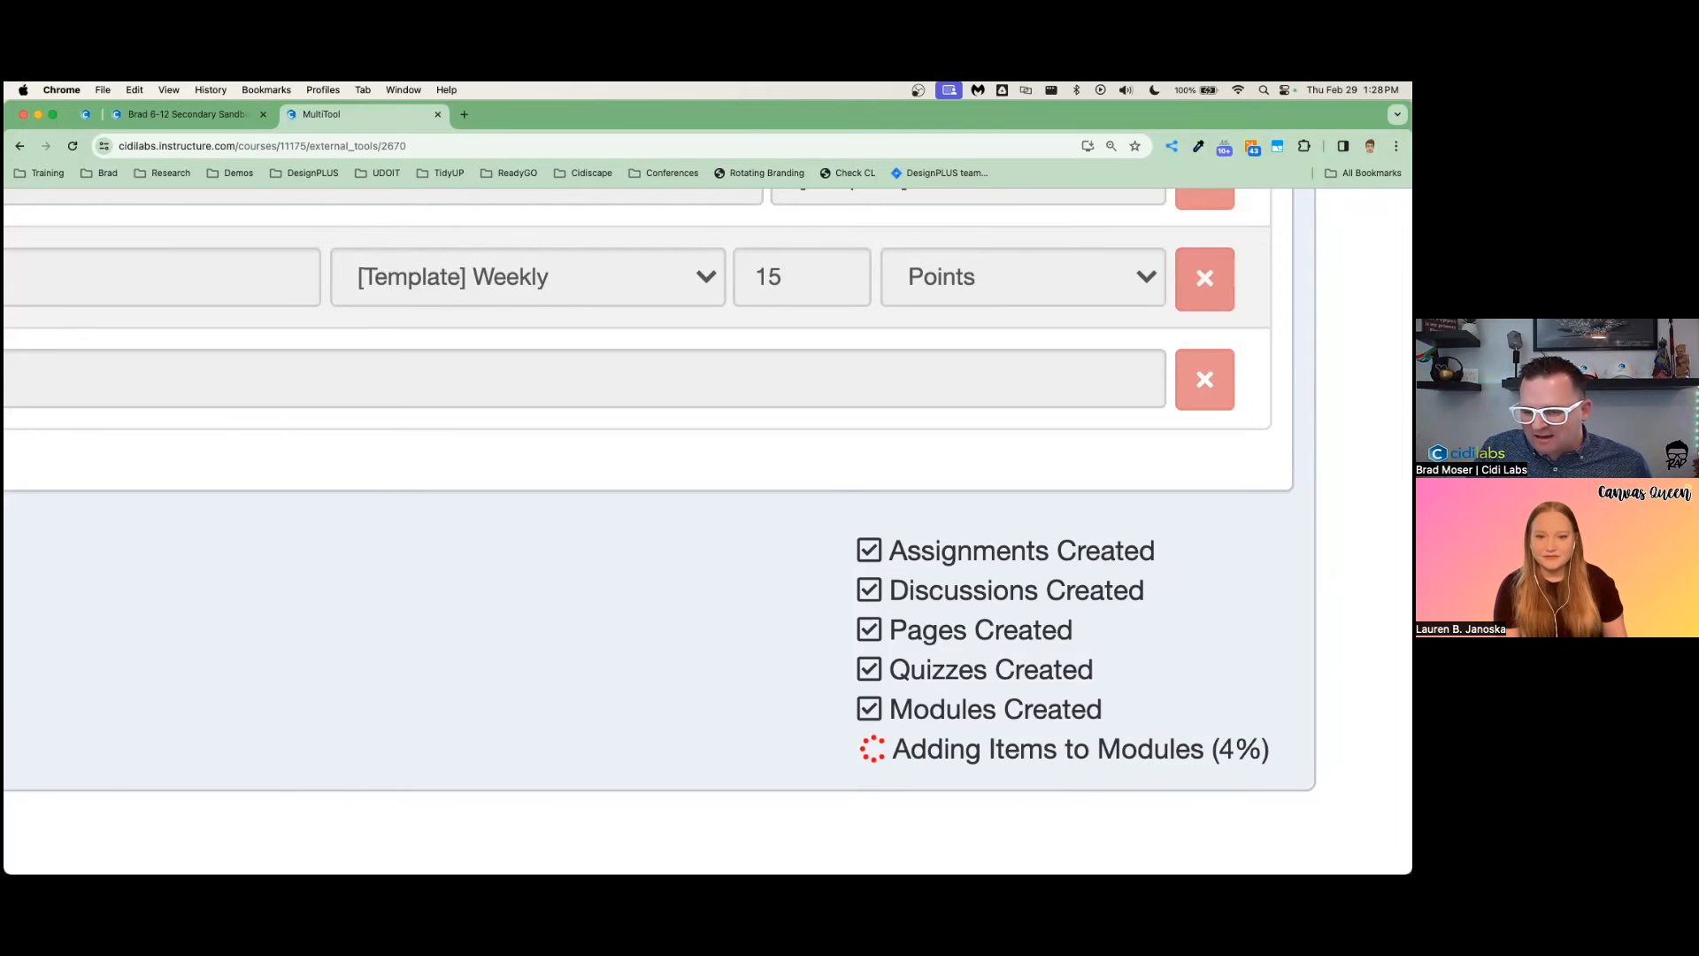
{"action": "scroll", "coordinate": [1002, 616], "scroll_direction": "down", "scroll_amount": 5}
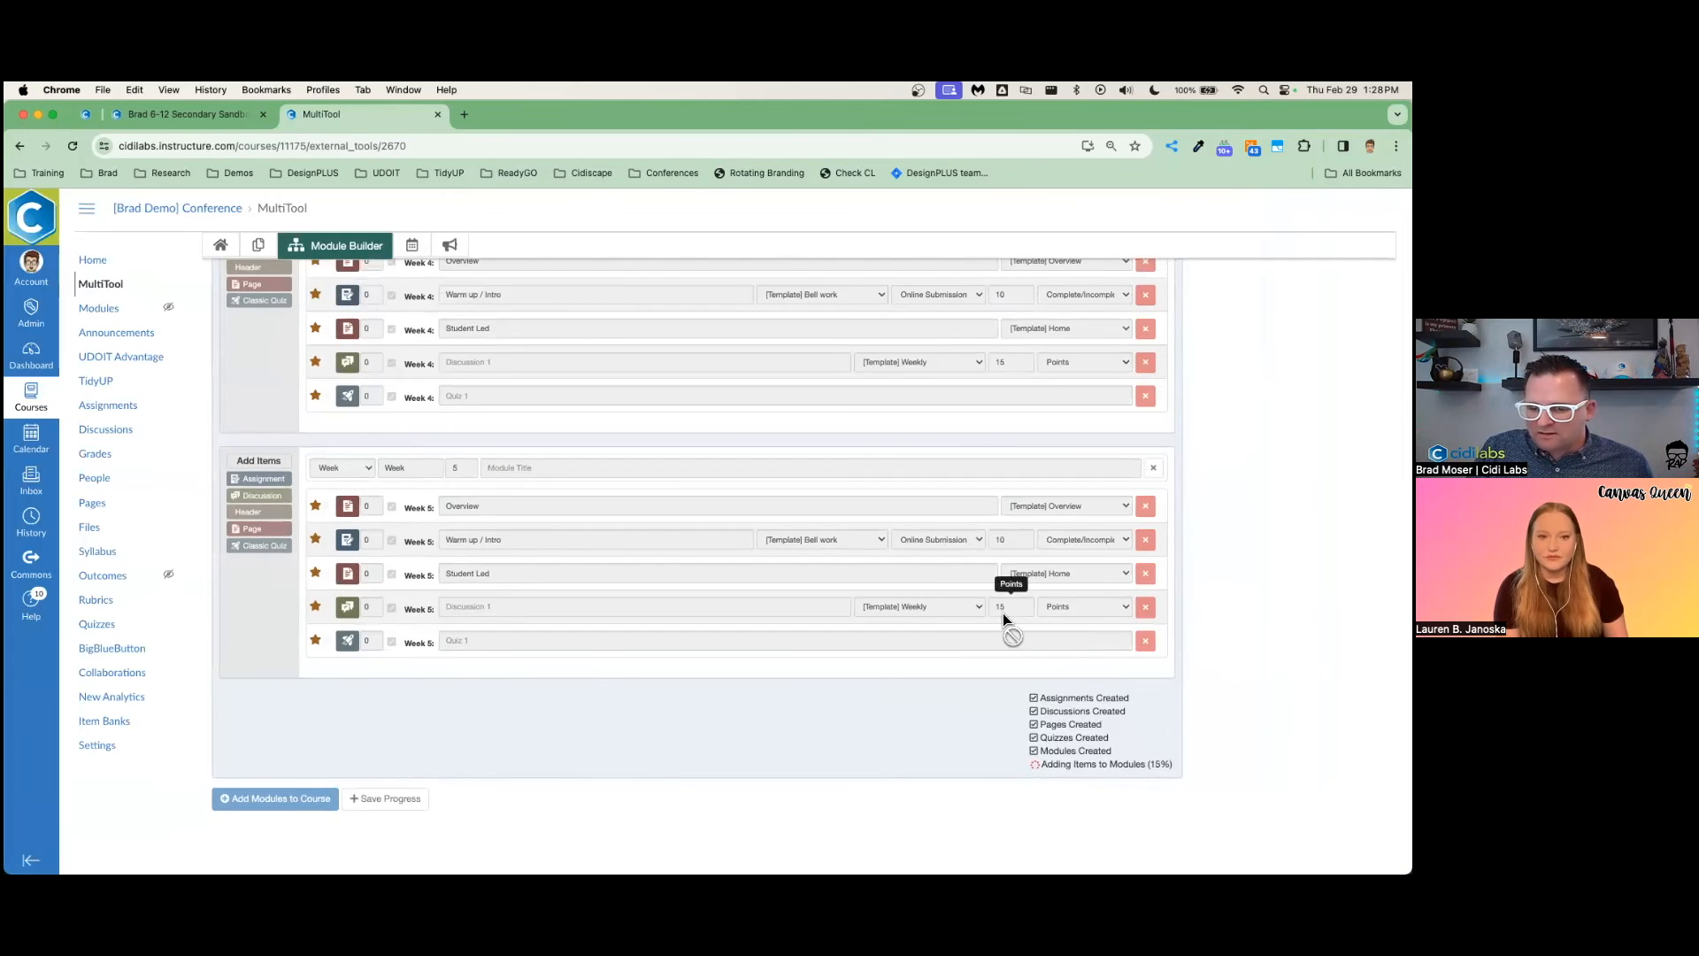
{"action": "scroll", "coordinate": [1003, 617], "scroll_direction": "up", "scroll_amount": 8}
{"action": "scroll", "coordinate": [1002, 612], "scroll_direction": "up", "scroll_amount": 2}
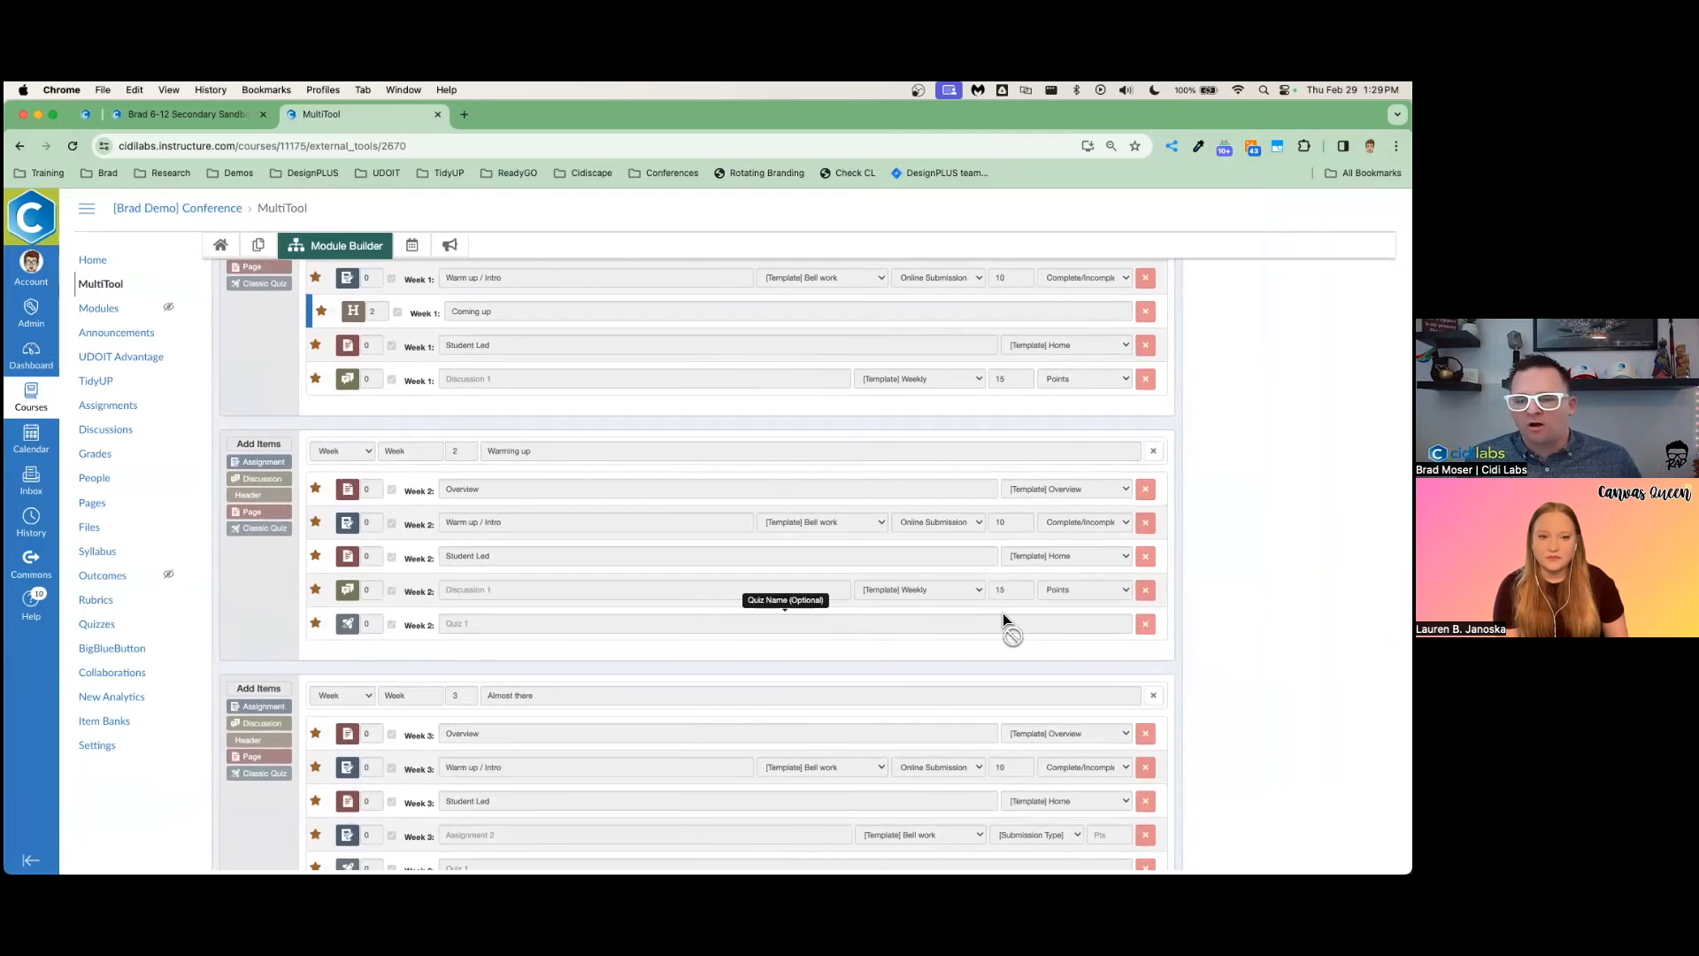
{"action": "scroll", "coordinate": [1002, 612], "scroll_direction": "down", "scroll_amount": 8}
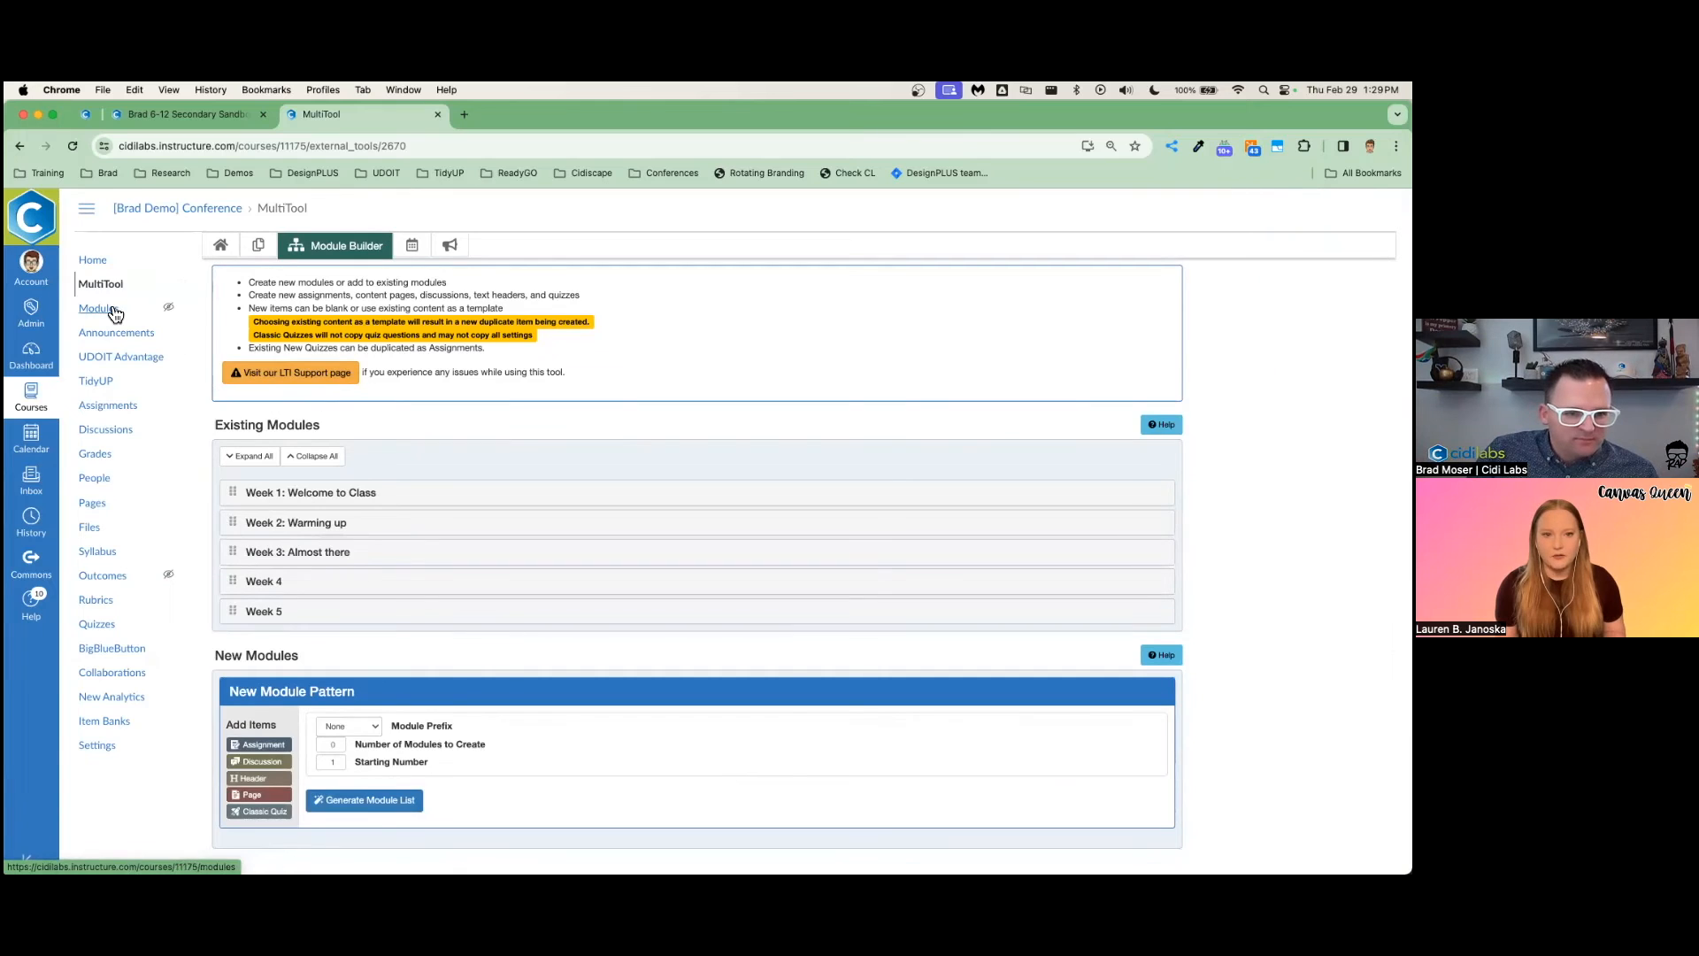
Open the course's Modules page in a new browser tab and view the Week 1: Overview page
{"action": "left_click", "coordinate": [113, 315], "text": "super"}
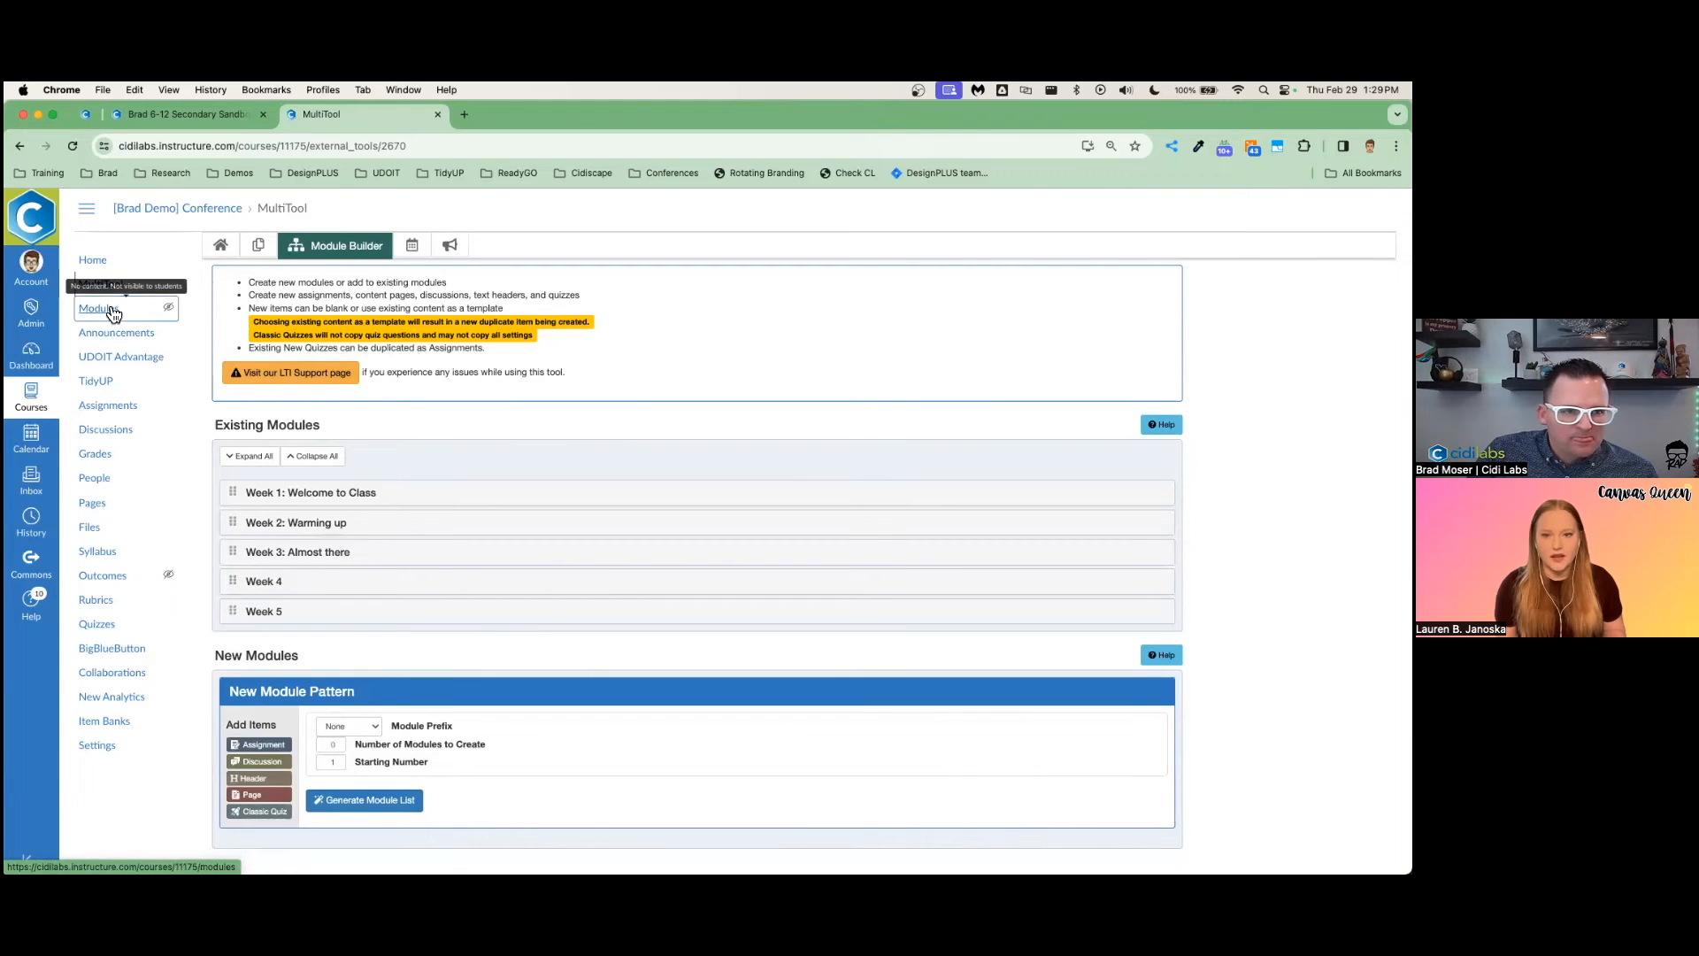
{"action": "key", "text": "ctrl+Tab"}
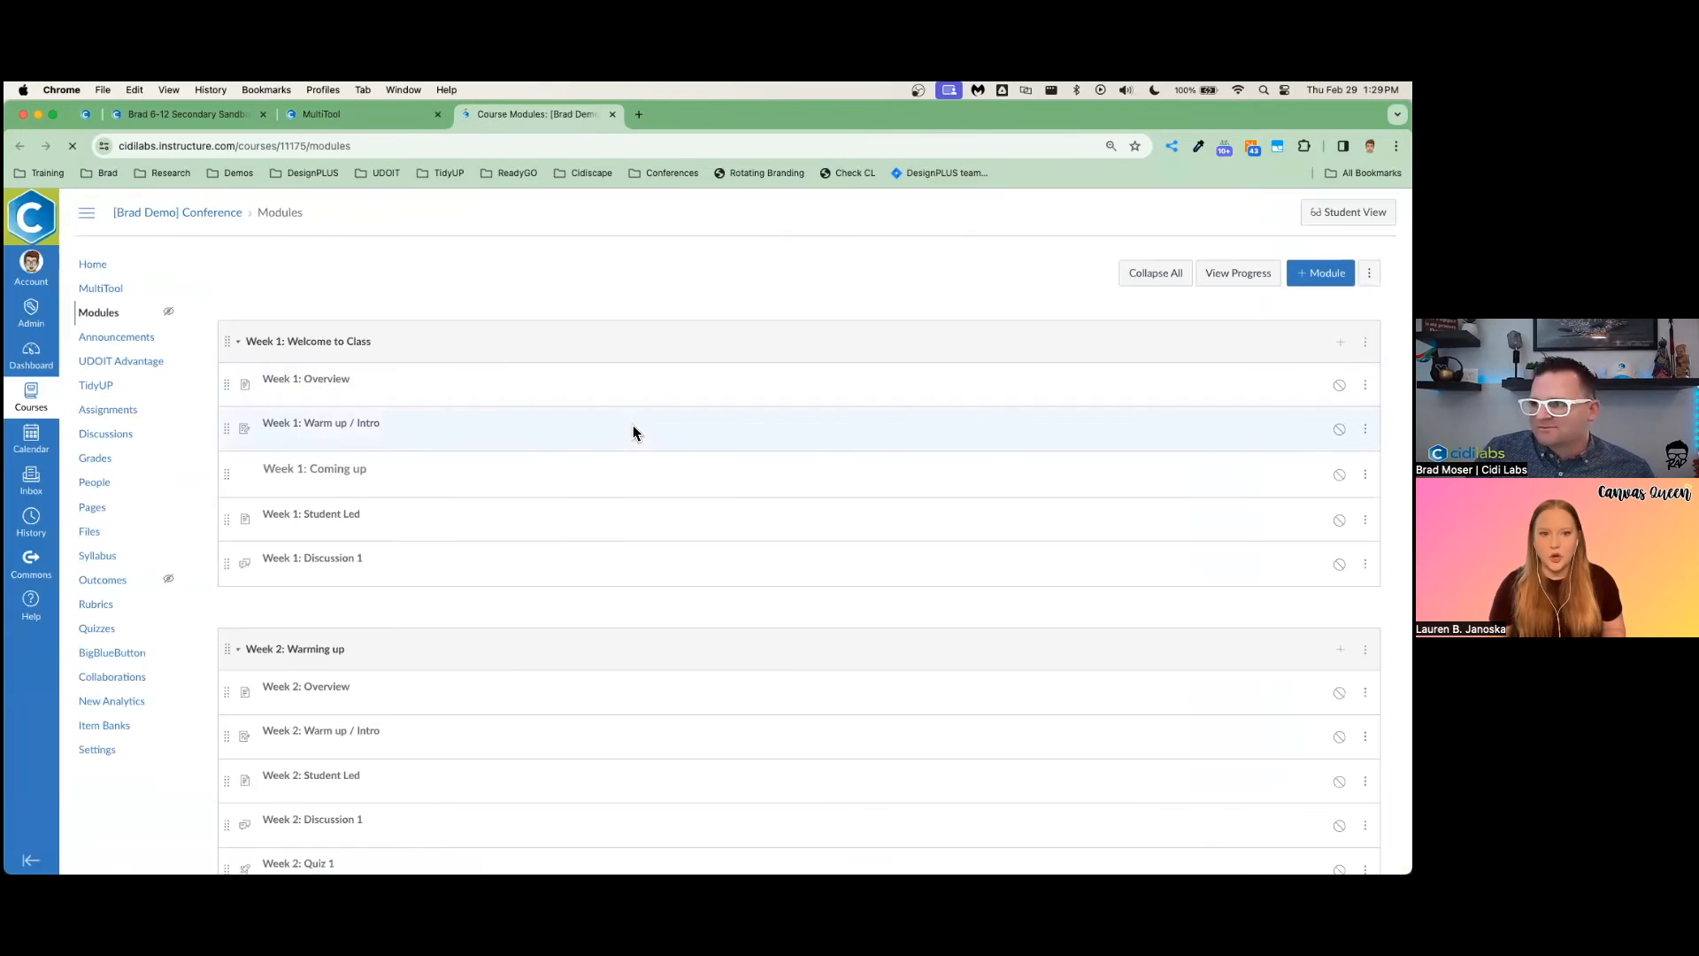
{"action": "left_click", "coordinate": [324, 382]}
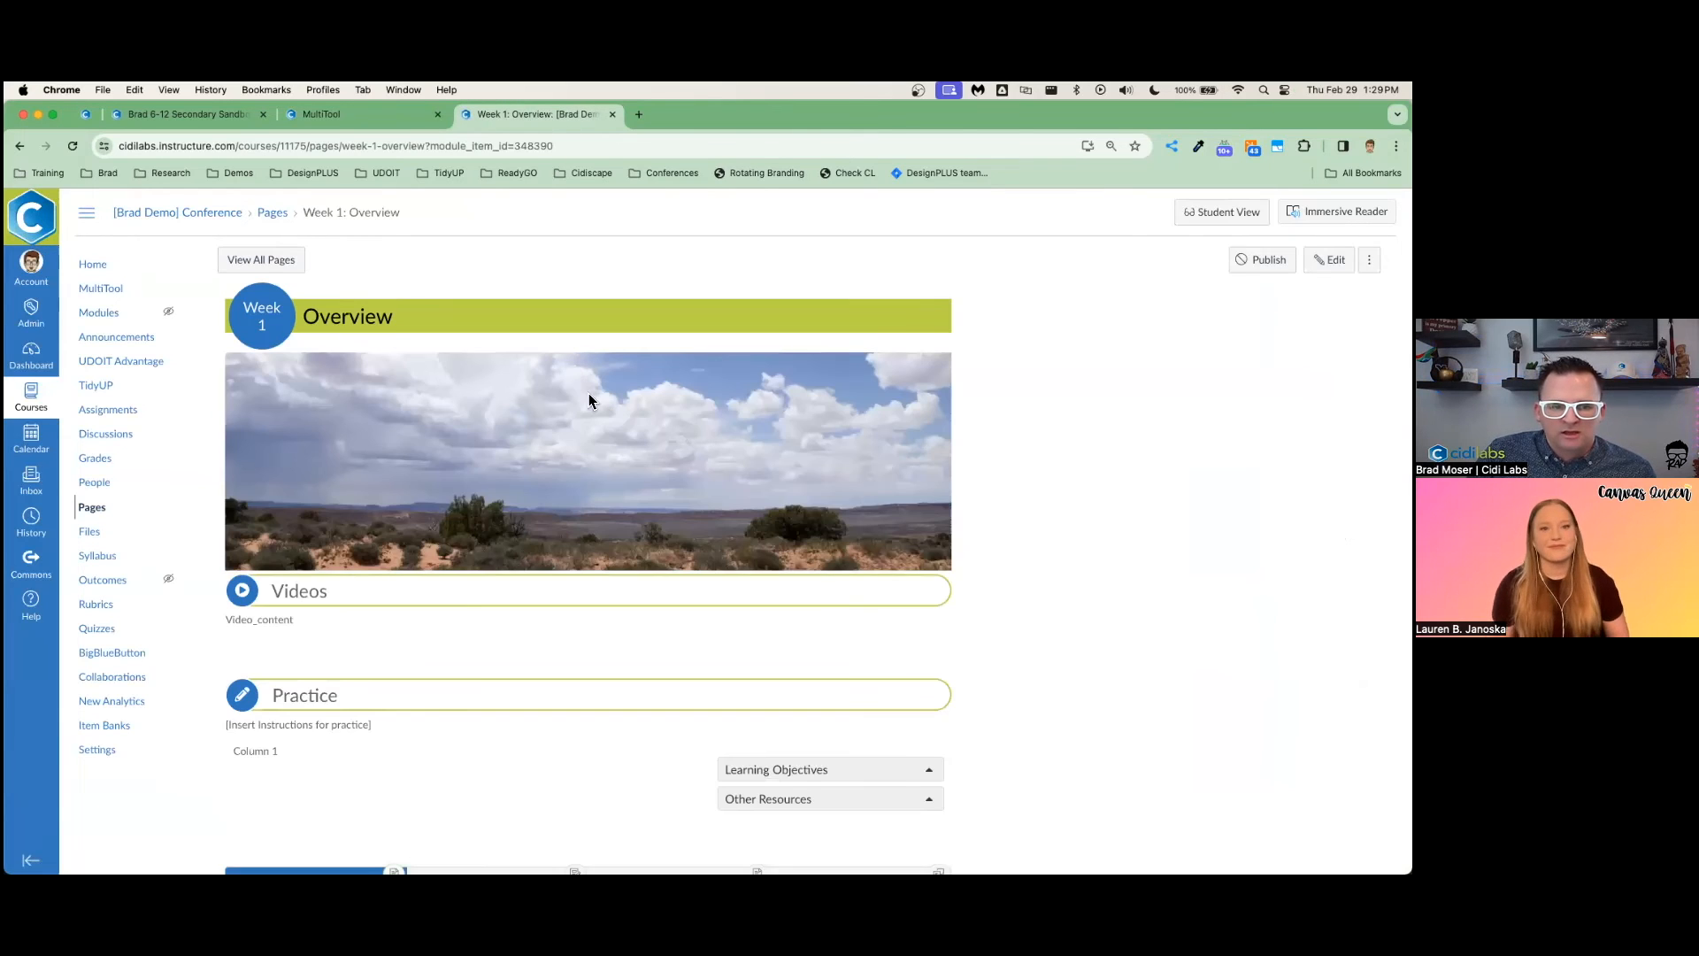
Examine the Week 1 Overview page's layout, expanding and collapsing its Learning Objectives and Other Resources sections
{"action": "scroll", "coordinate": [582, 556], "scroll_direction": "down", "scroll_amount": 3}
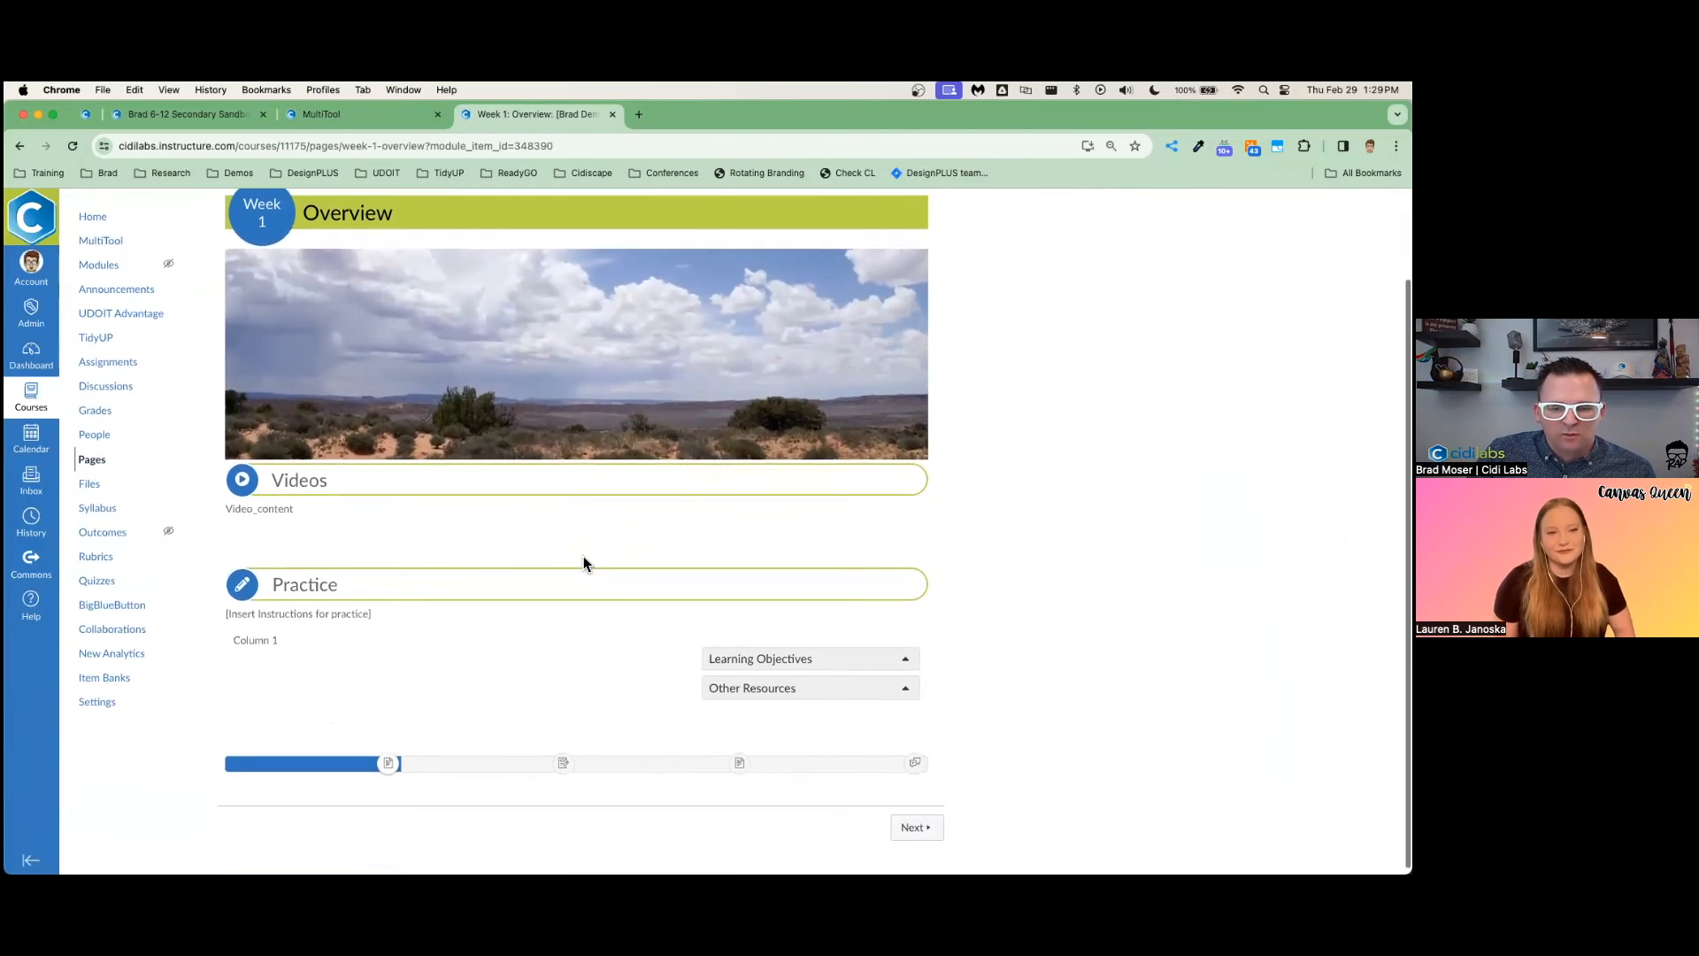
{"action": "left_click", "coordinate": [770, 670]}
{"action": "left_click", "coordinate": [777, 668]}
{"action": "left_click", "coordinate": [778, 687]}
{"action": "left_click", "coordinate": [778, 688]}
{"action": "scroll", "coordinate": [780, 695], "scroll_direction": "down", "scroll_amount": 1}
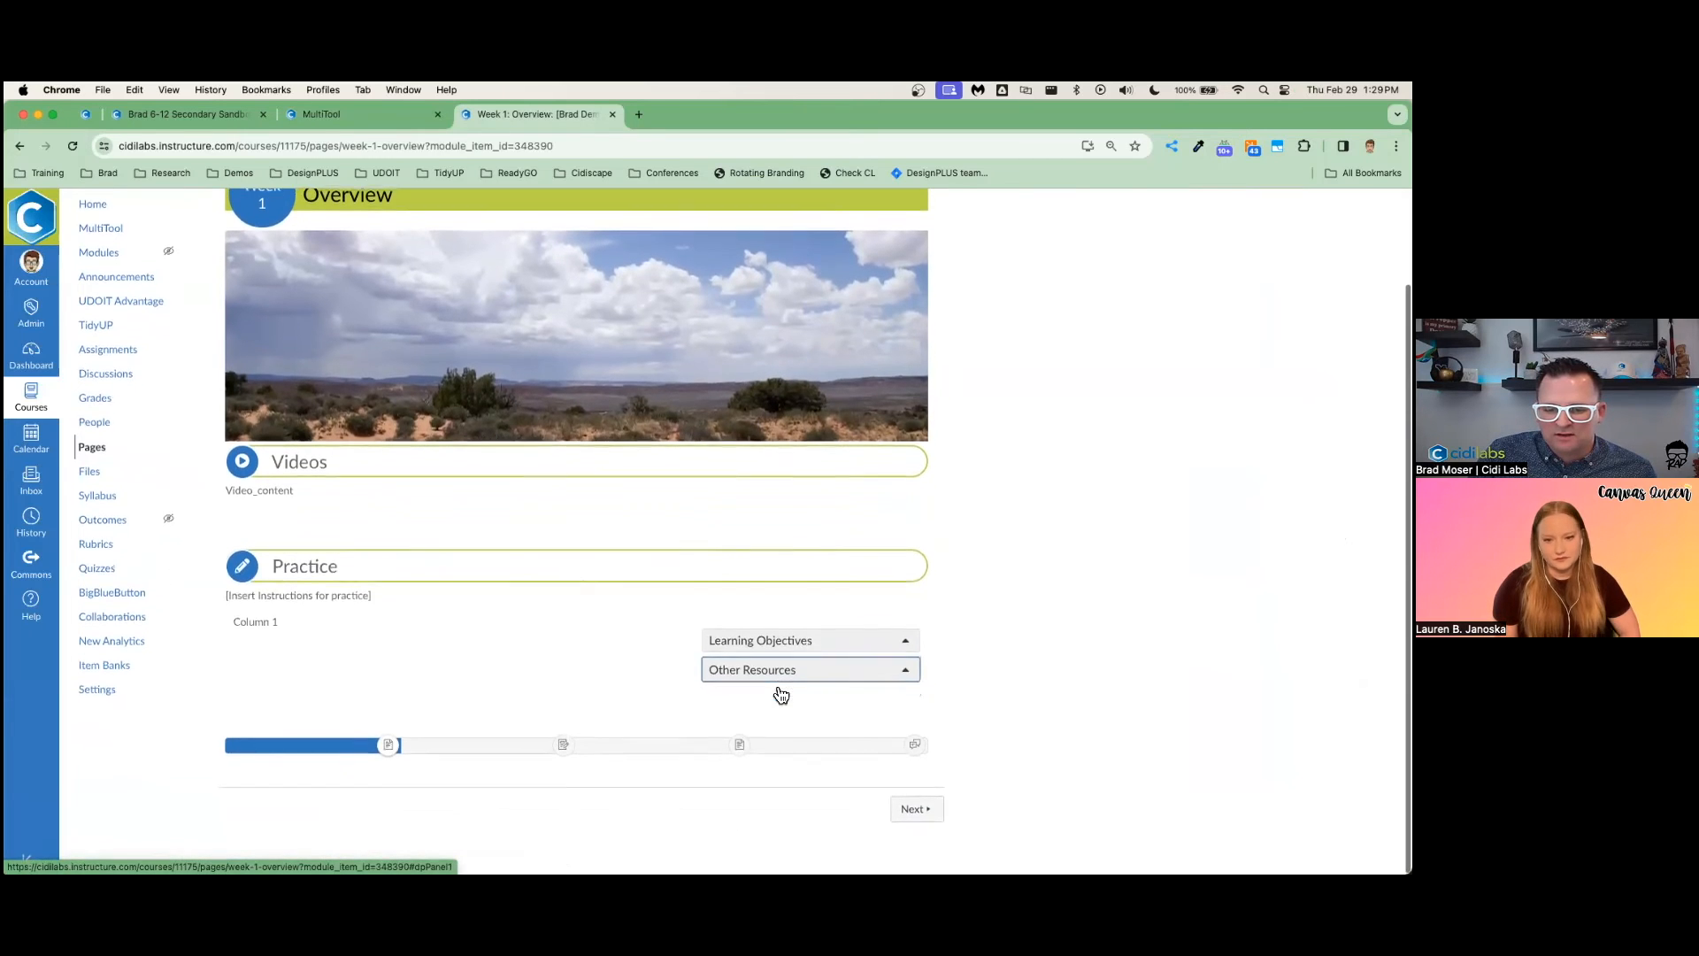
{"action": "scroll", "coordinate": [465, 722], "scroll_direction": "up", "scroll_amount": 3}
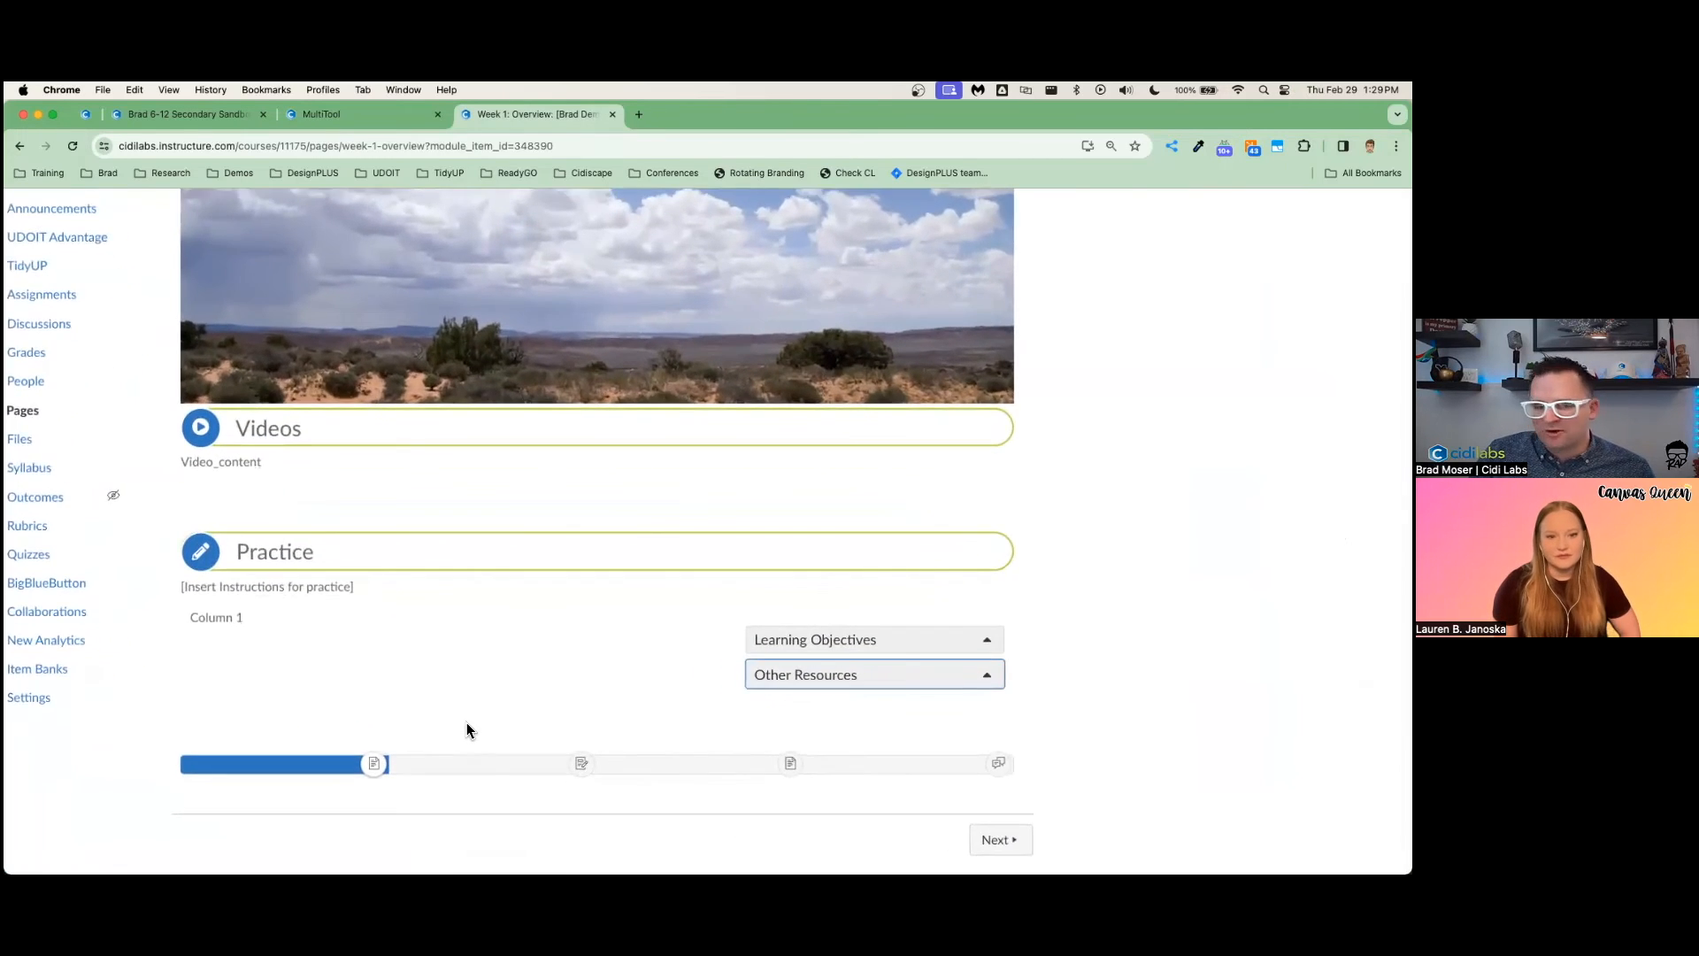
Page forward from the Week 1 Overview through the Warm up / Intro assignment to the Student Led page
{"action": "scroll", "coordinate": [466, 722], "scroll_direction": "down", "scroll_amount": 1}
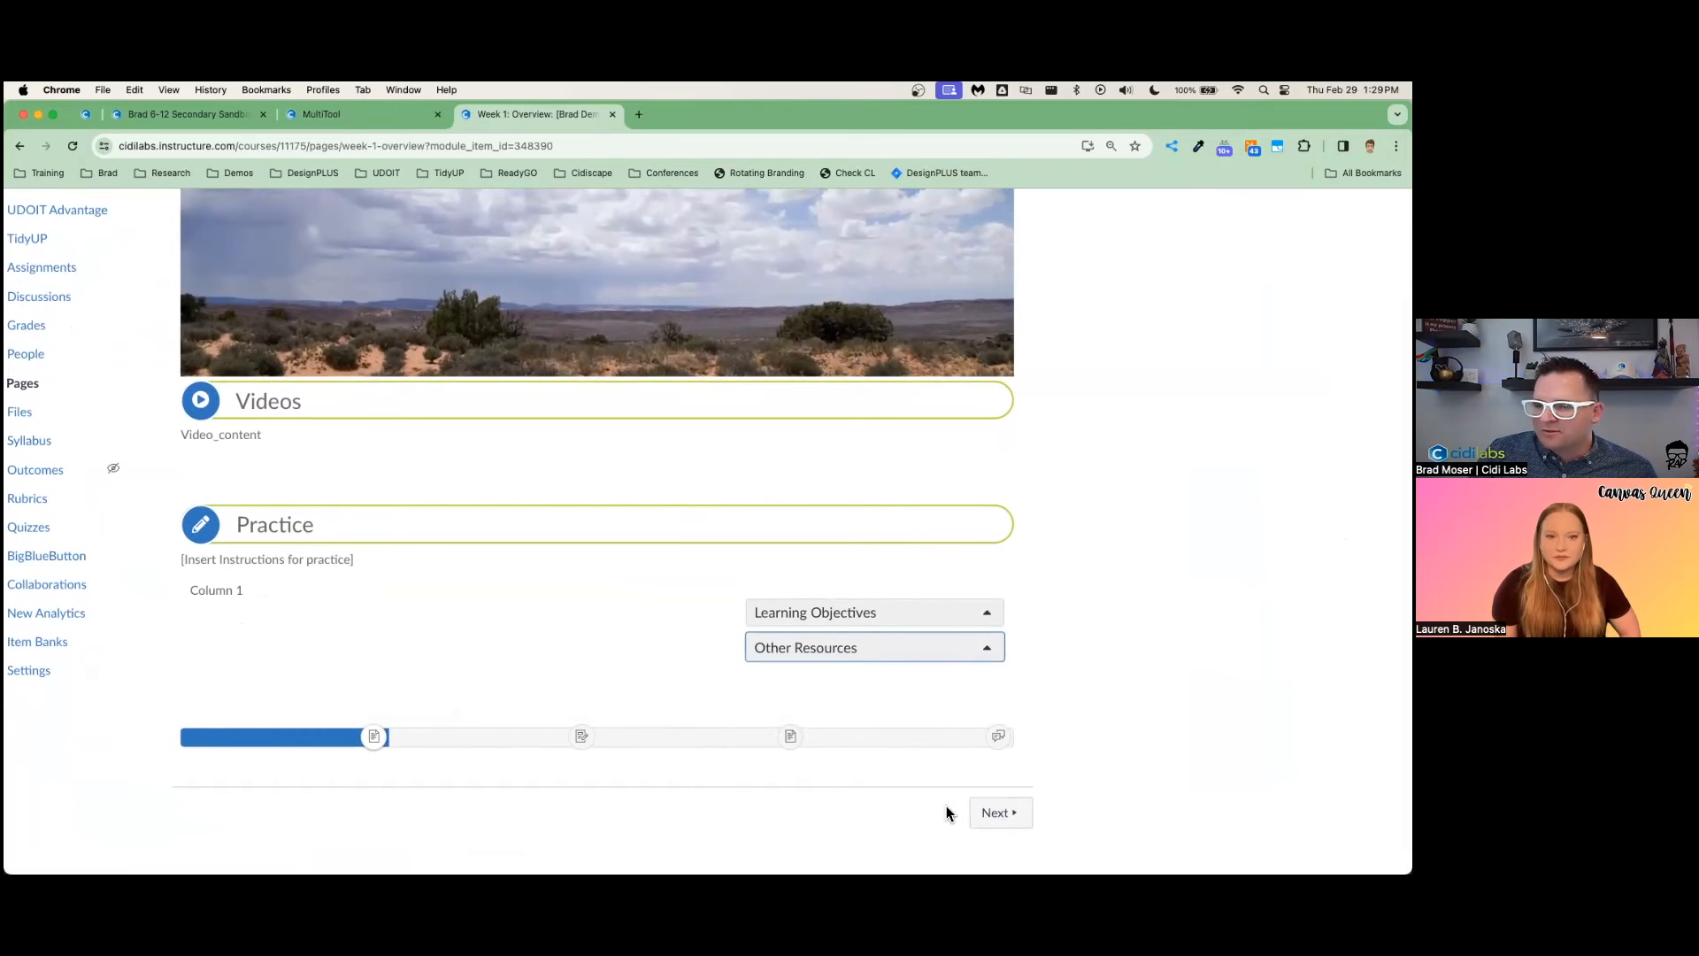
{"action": "left_click", "coordinate": [999, 813]}
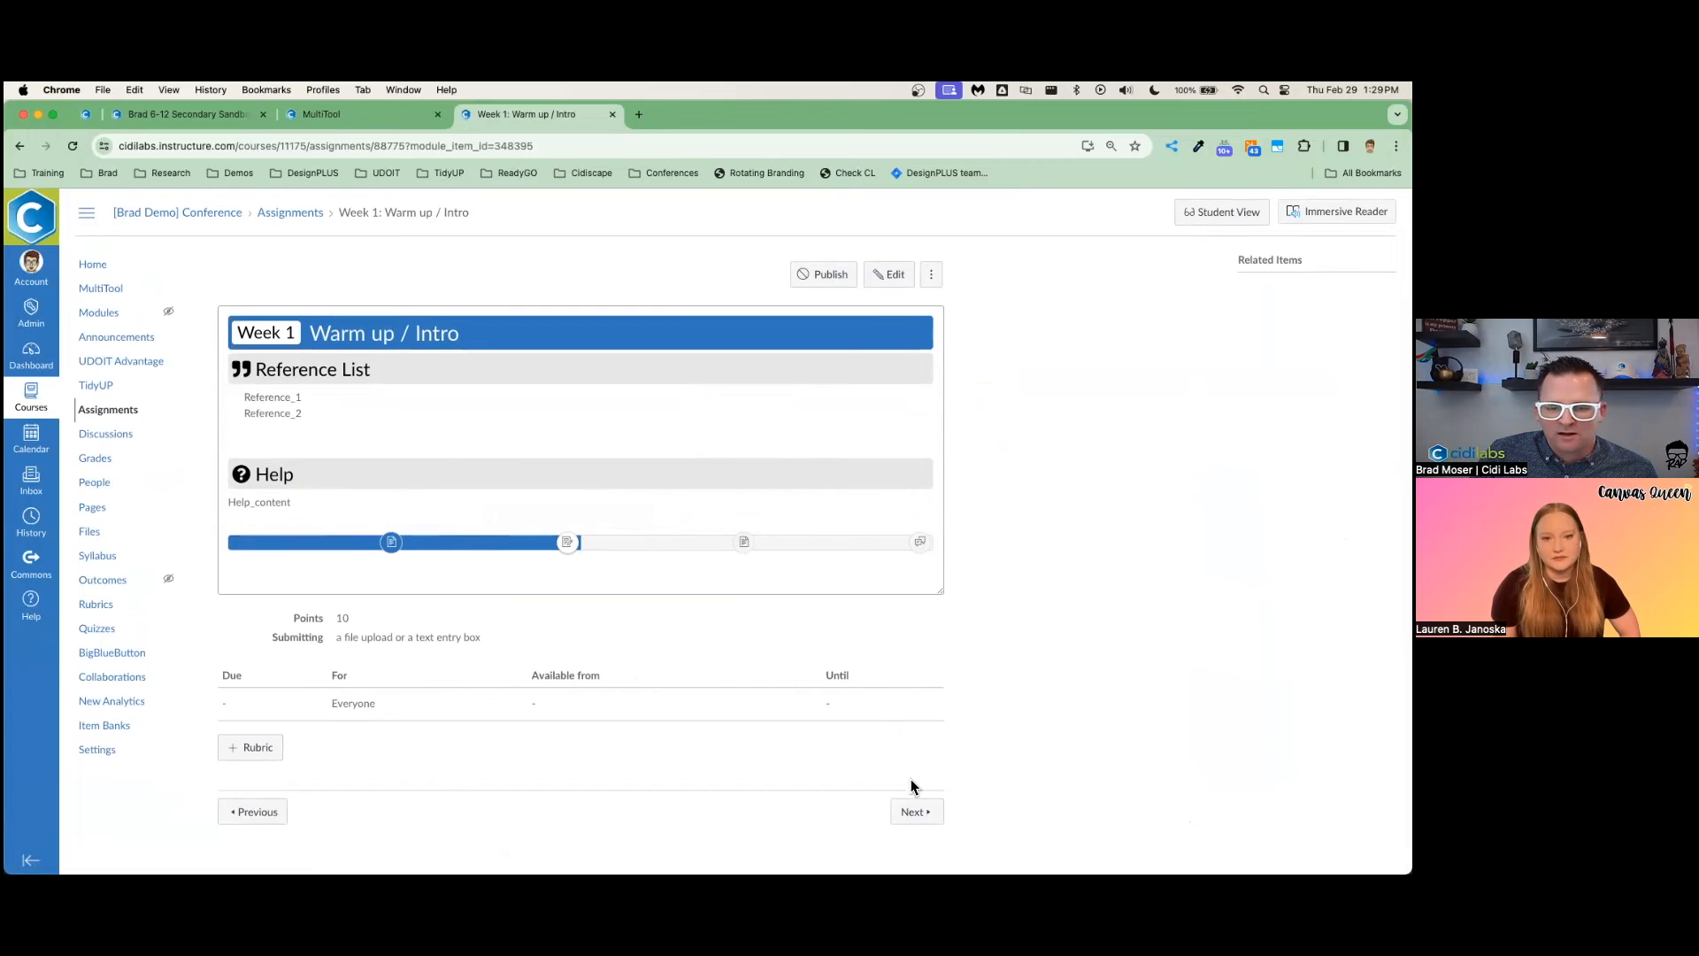
{"action": "left_click", "coordinate": [914, 811]}
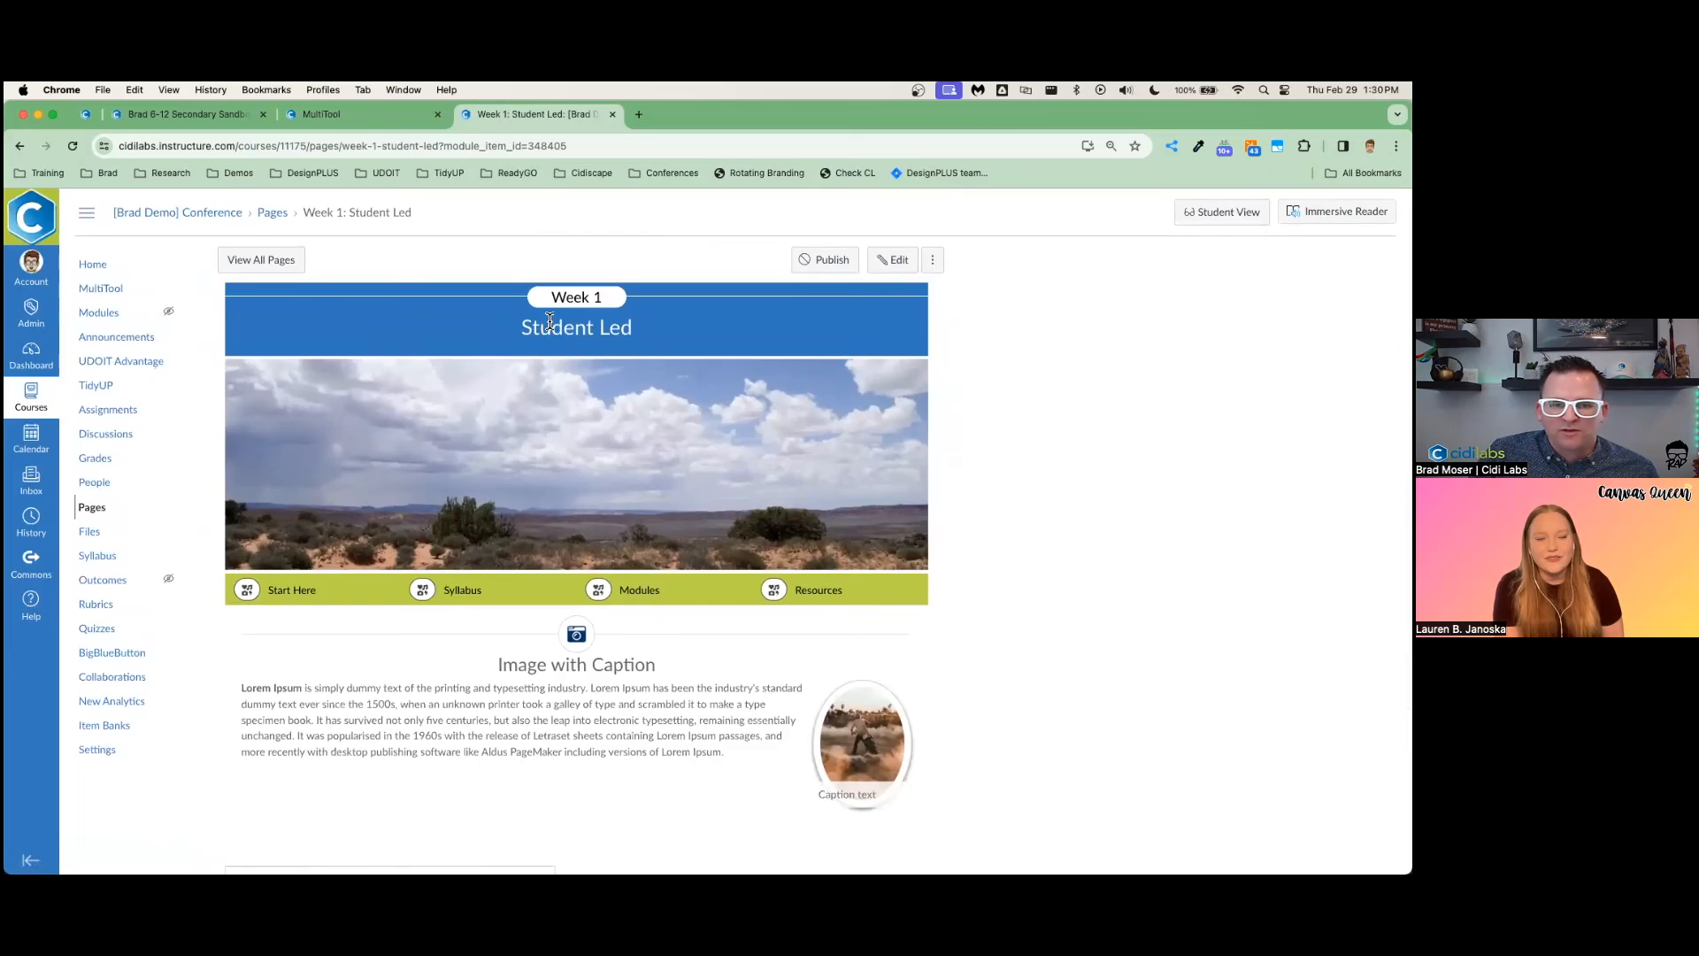
Examine the Week 1: Student Led page from its banner to its end and continue to Week 1: Discussion 1
{"action": "scroll", "coordinate": [550, 321], "scroll_direction": "up", "scroll_amount": 5}
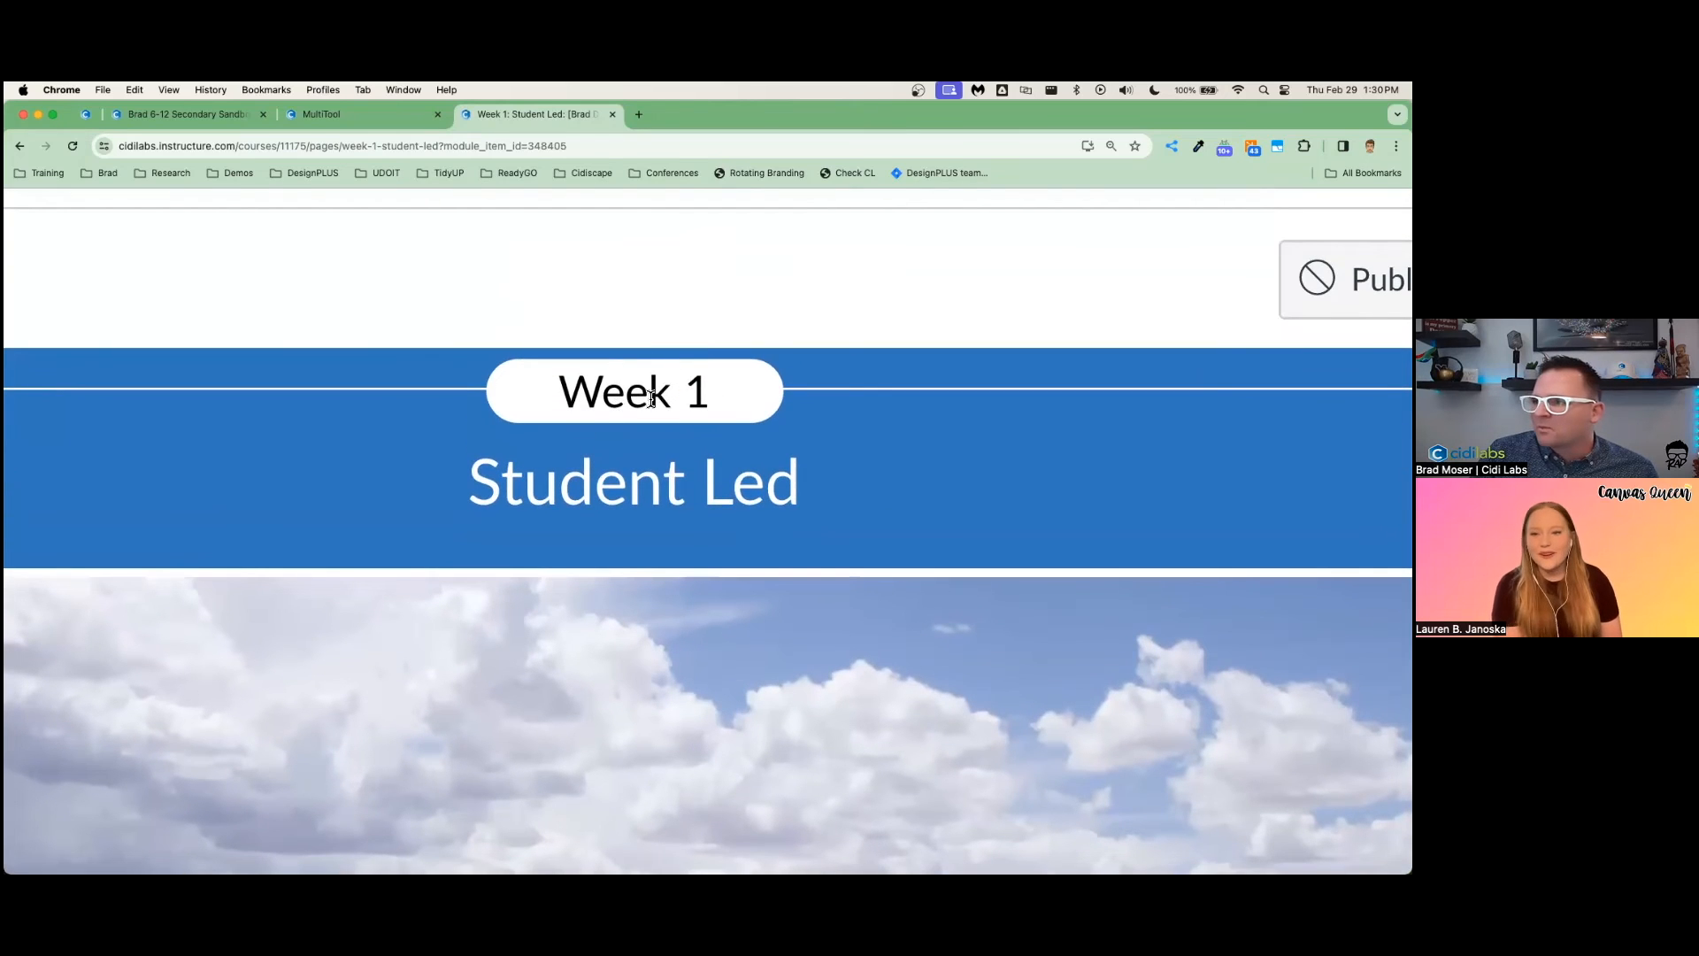
{"action": "scroll", "coordinate": [652, 399], "scroll_direction": "down", "scroll_amount": 5}
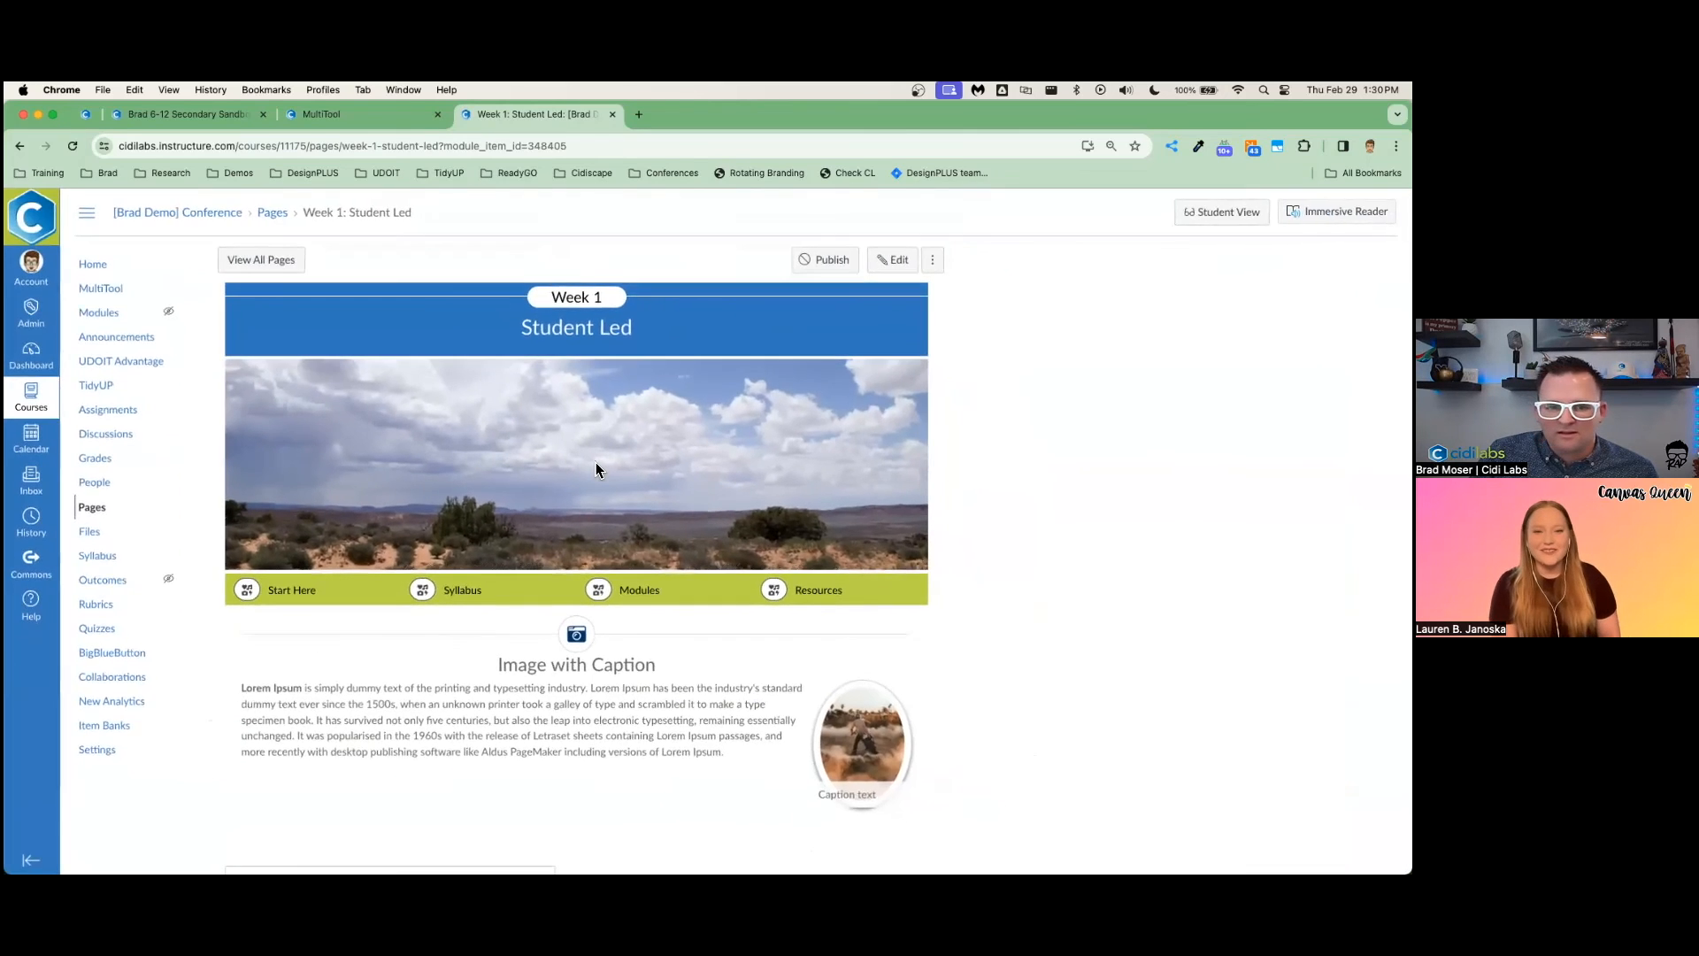
{"action": "scroll", "coordinate": [596, 470], "scroll_direction": "down", "scroll_amount": 3}
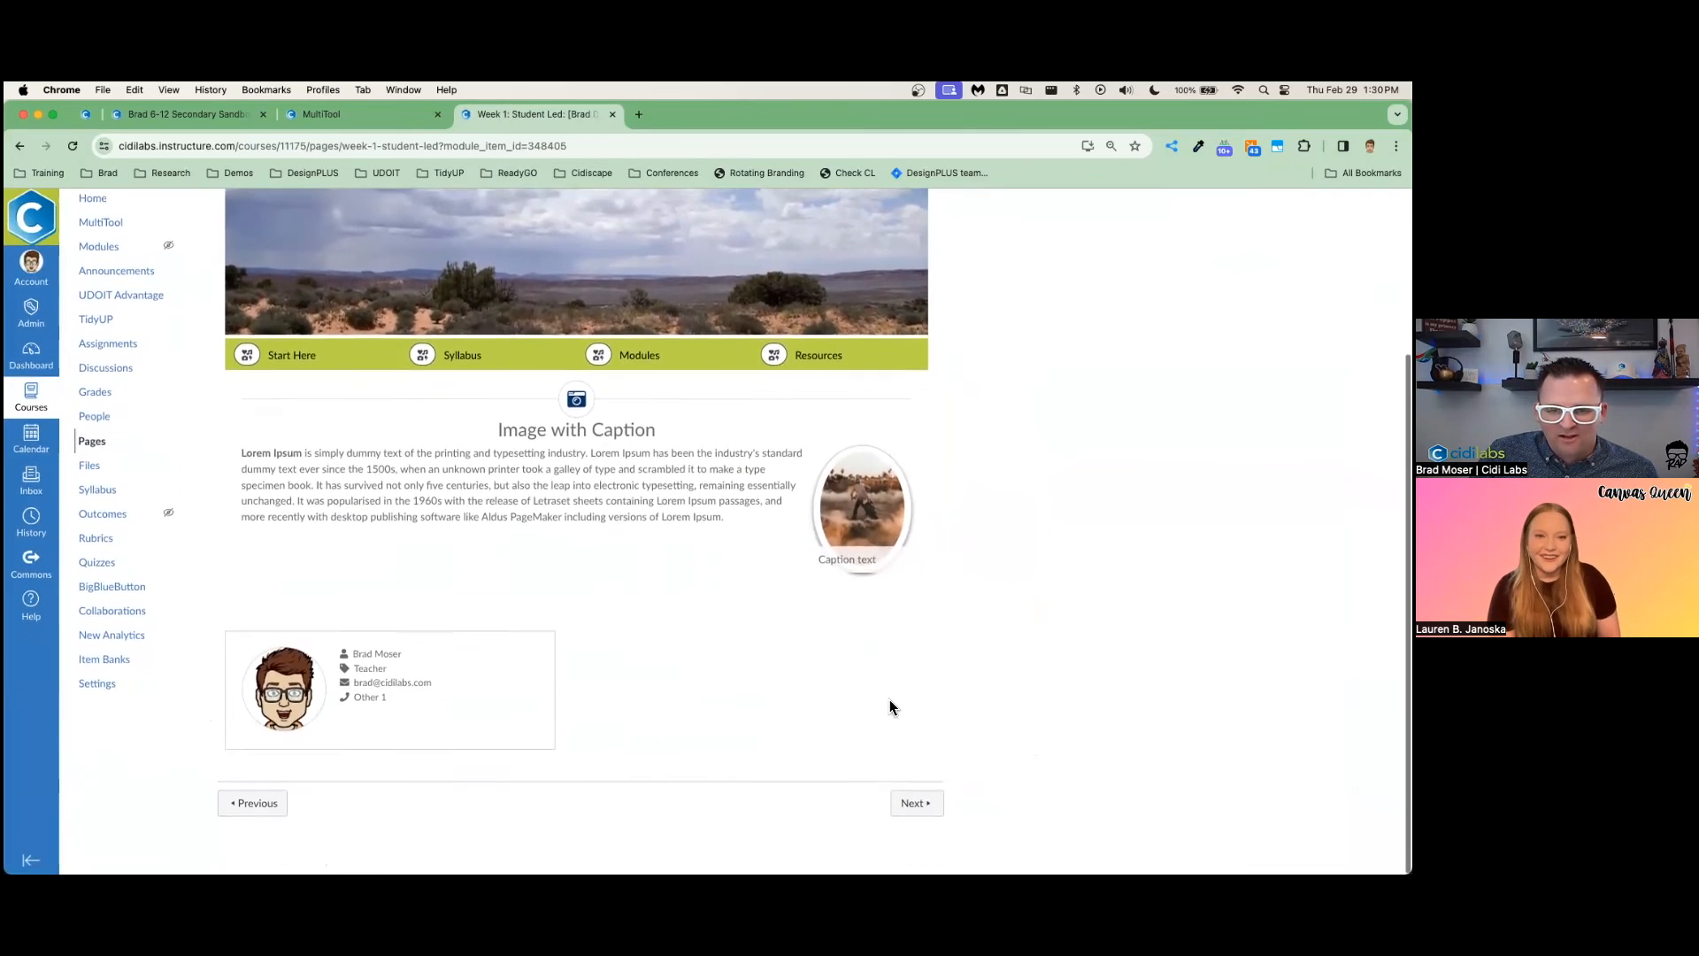
{"action": "left_click", "coordinate": [911, 804]}
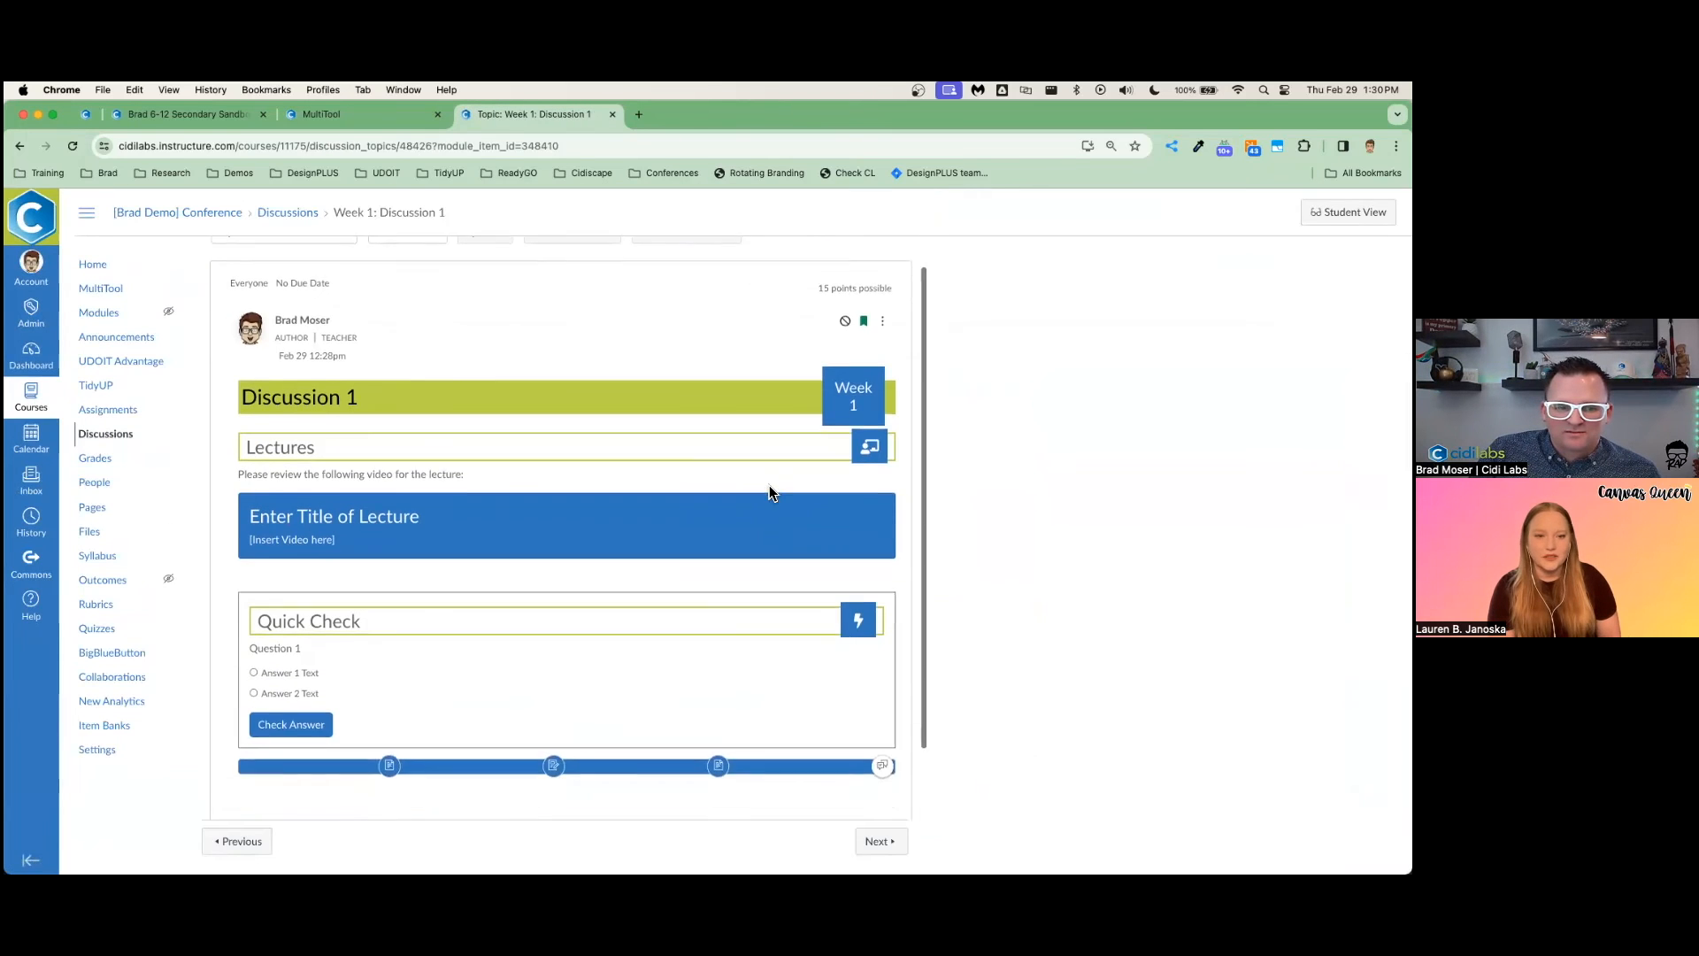
Try both Quick Check answers in Week 1: Discussion 1 and look over the rest of the discussion
{"action": "scroll", "coordinate": [770, 492], "scroll_direction": "down", "scroll_amount": 1}
{"action": "left_click", "coordinate": [307, 589]}
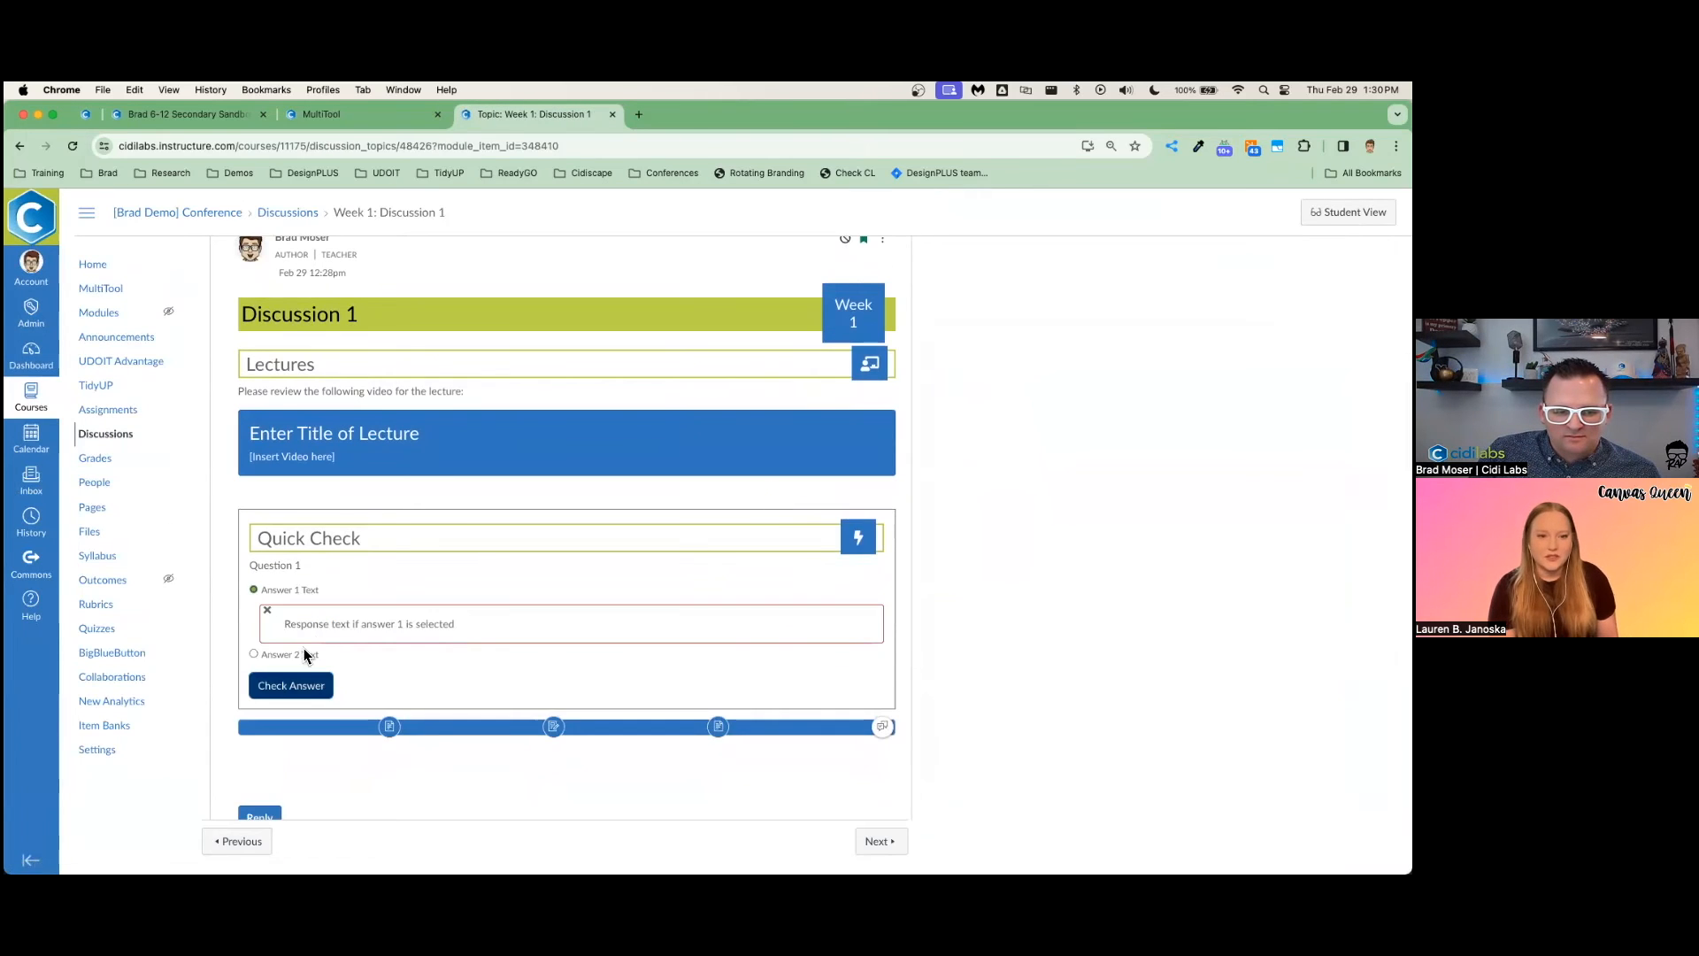
{"action": "left_click", "coordinate": [301, 654]}
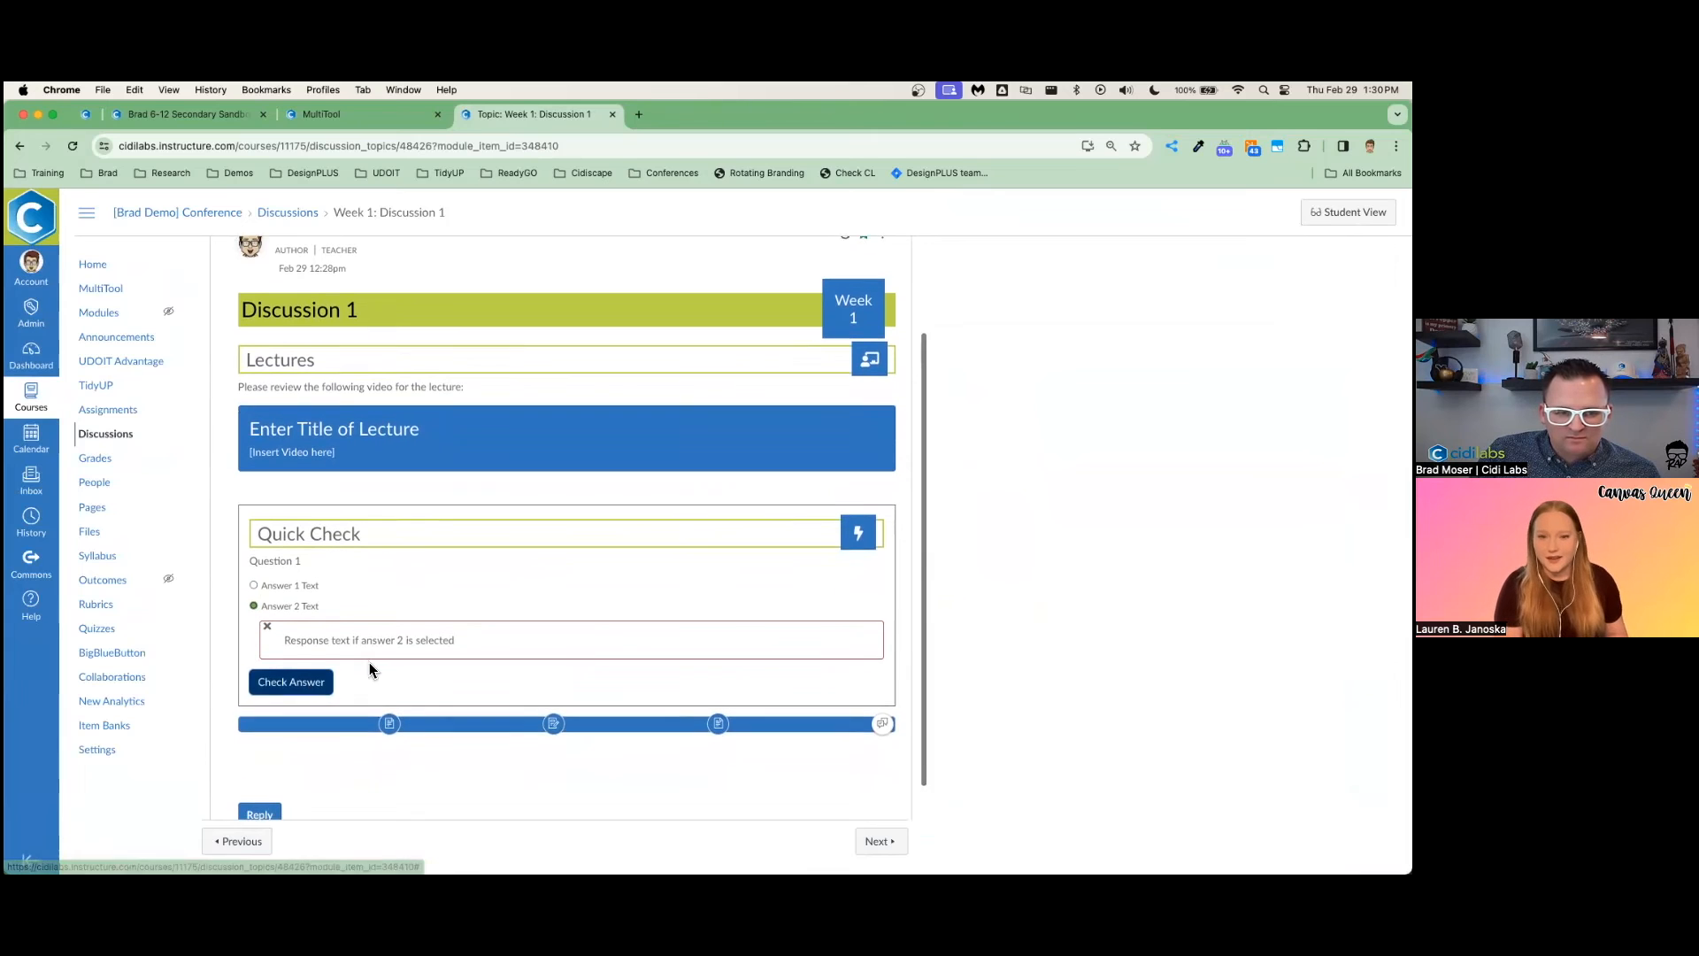
{"action": "scroll", "coordinate": [372, 670], "scroll_direction": "down", "scroll_amount": 1}
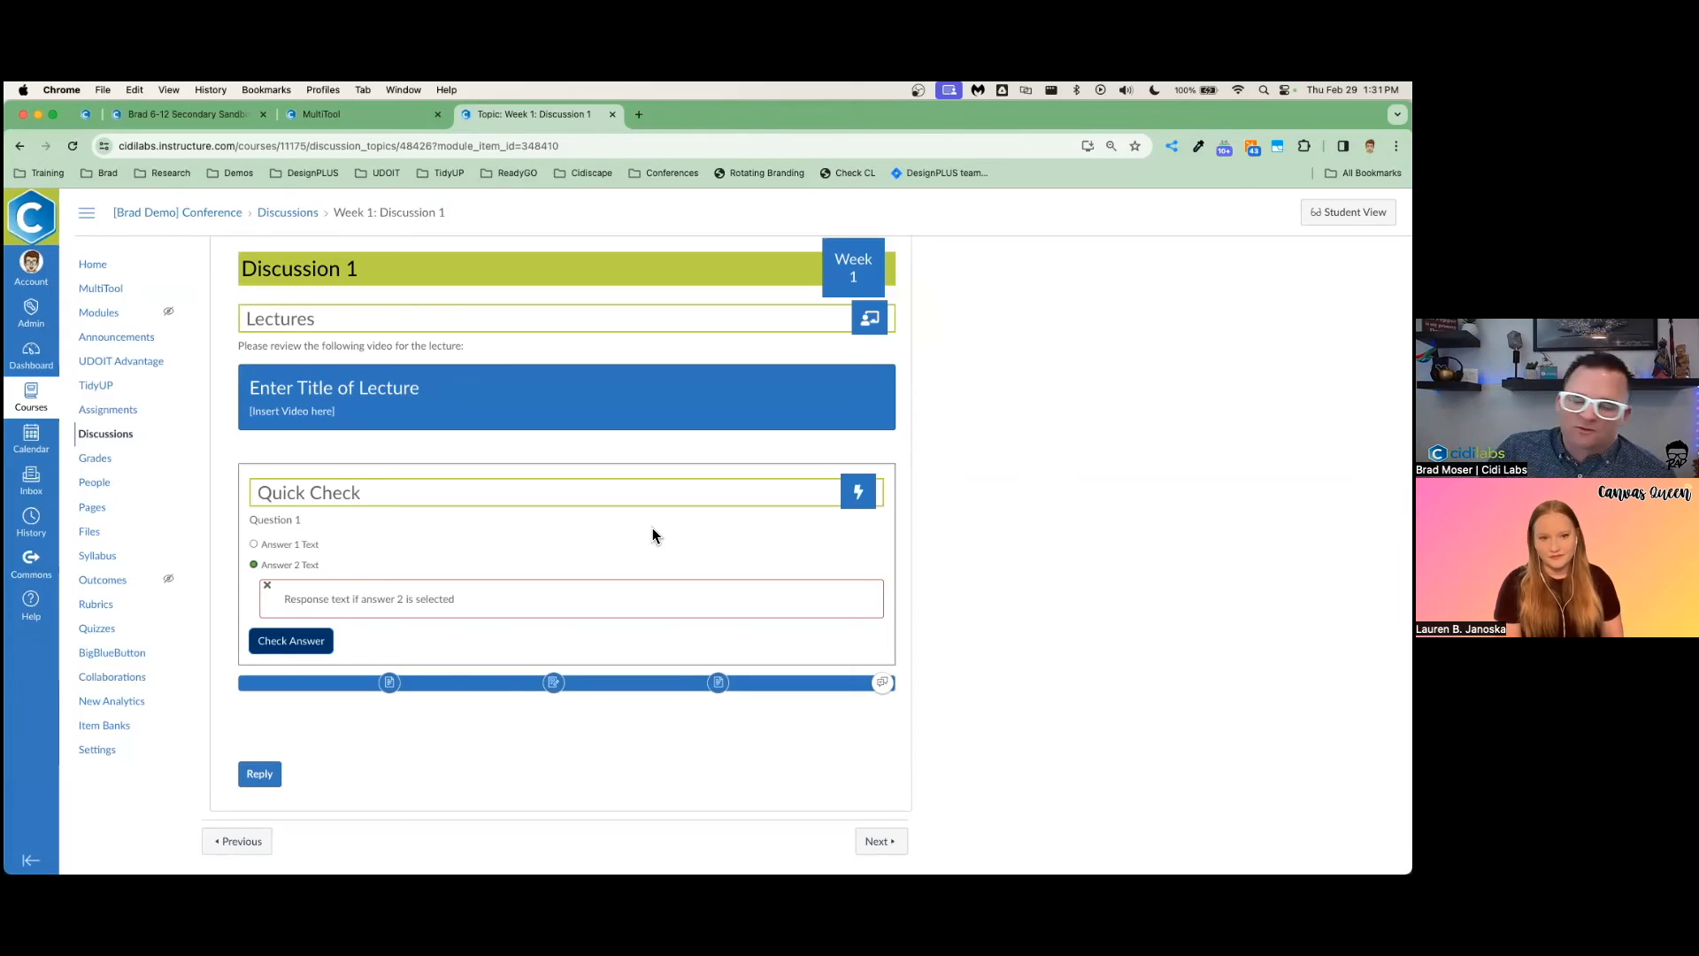
{"action": "scroll", "coordinate": [580, 511], "scroll_direction": "up", "scroll_amount": 4}
{"action": "scroll", "coordinate": [580, 511], "scroll_direction": "down", "scroll_amount": 4}
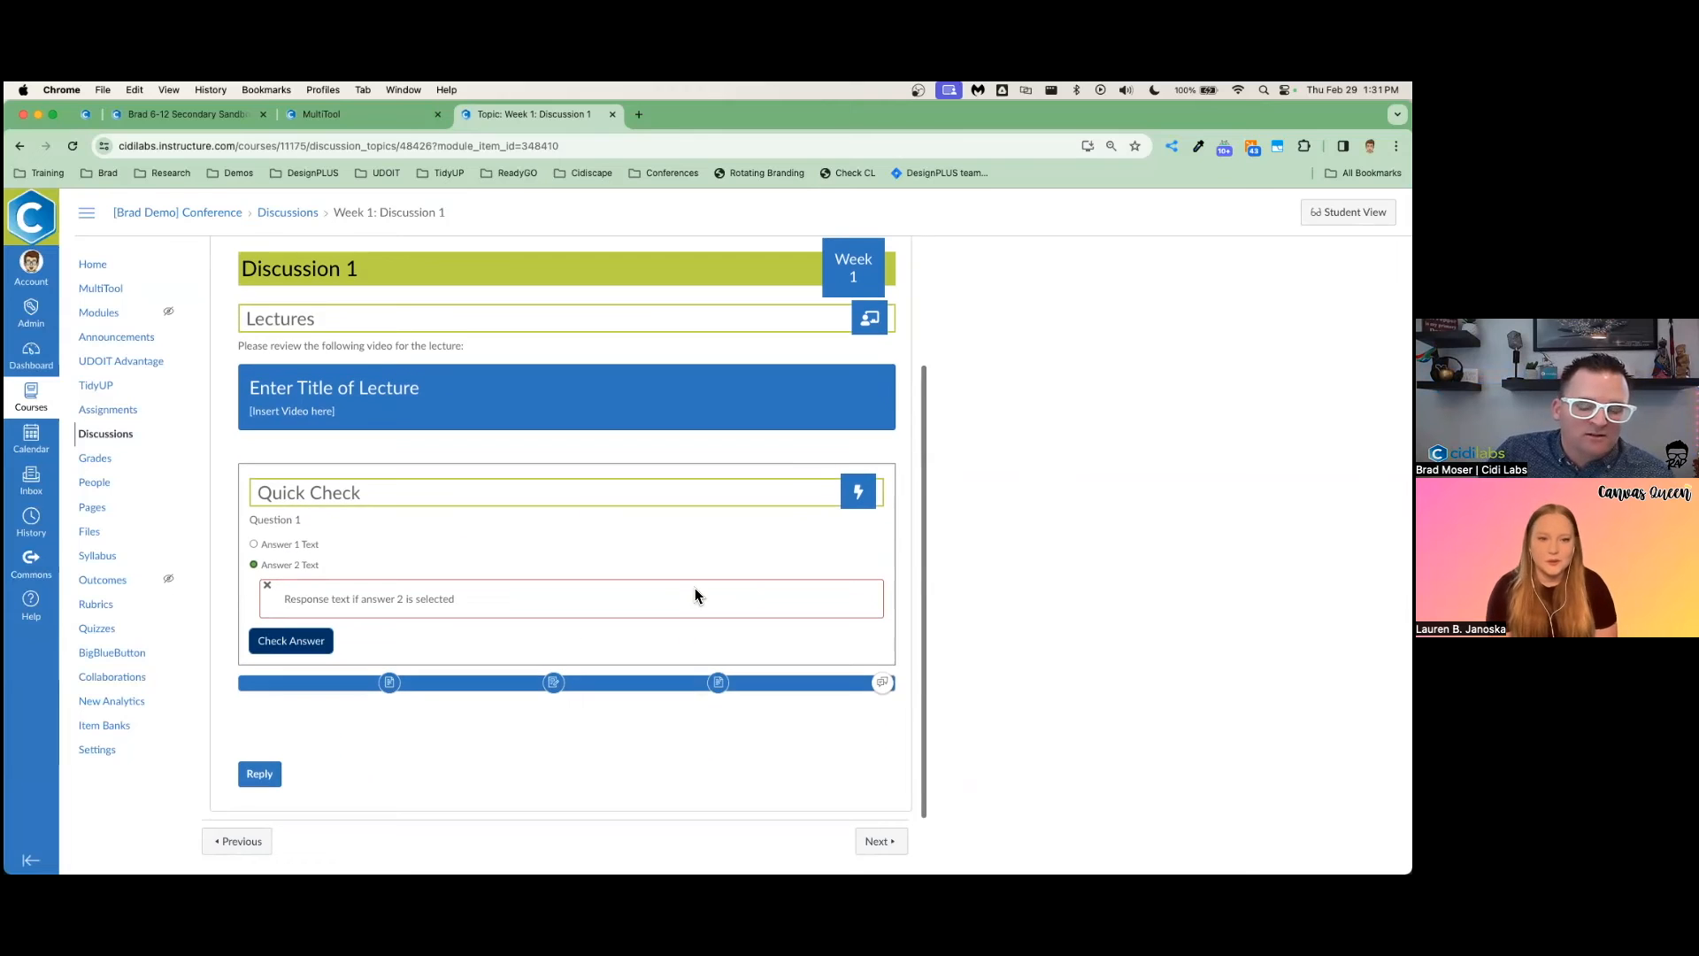
Look at the tabbed module list on the 6-12 Secondary Sandbox home page and return to the demo course
{"action": "left_click", "coordinate": [202, 120]}
{"action": "scroll", "coordinate": [342, 292], "scroll_direction": "down", "scroll_amount": 2}
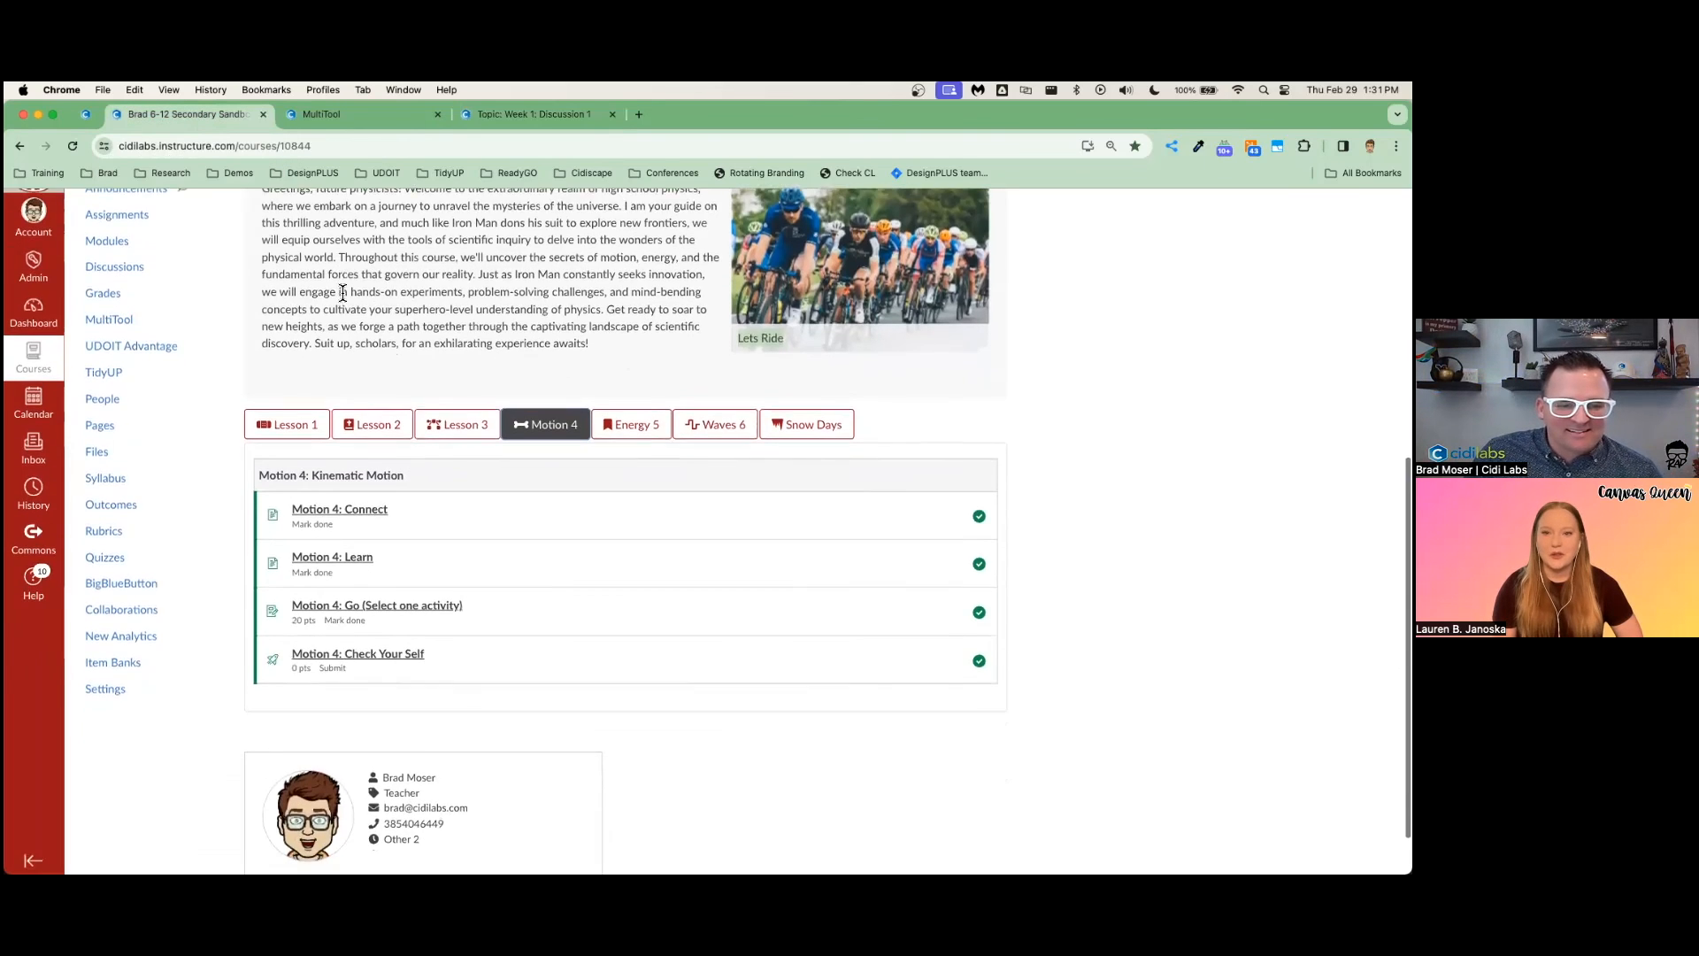
{"action": "left_click", "coordinate": [531, 113]}
Edit the Week 1: Student Led page, adding a DesignPLUS Module List above the user details block with all modules visible
{"action": "left_click", "coordinate": [898, 262]}
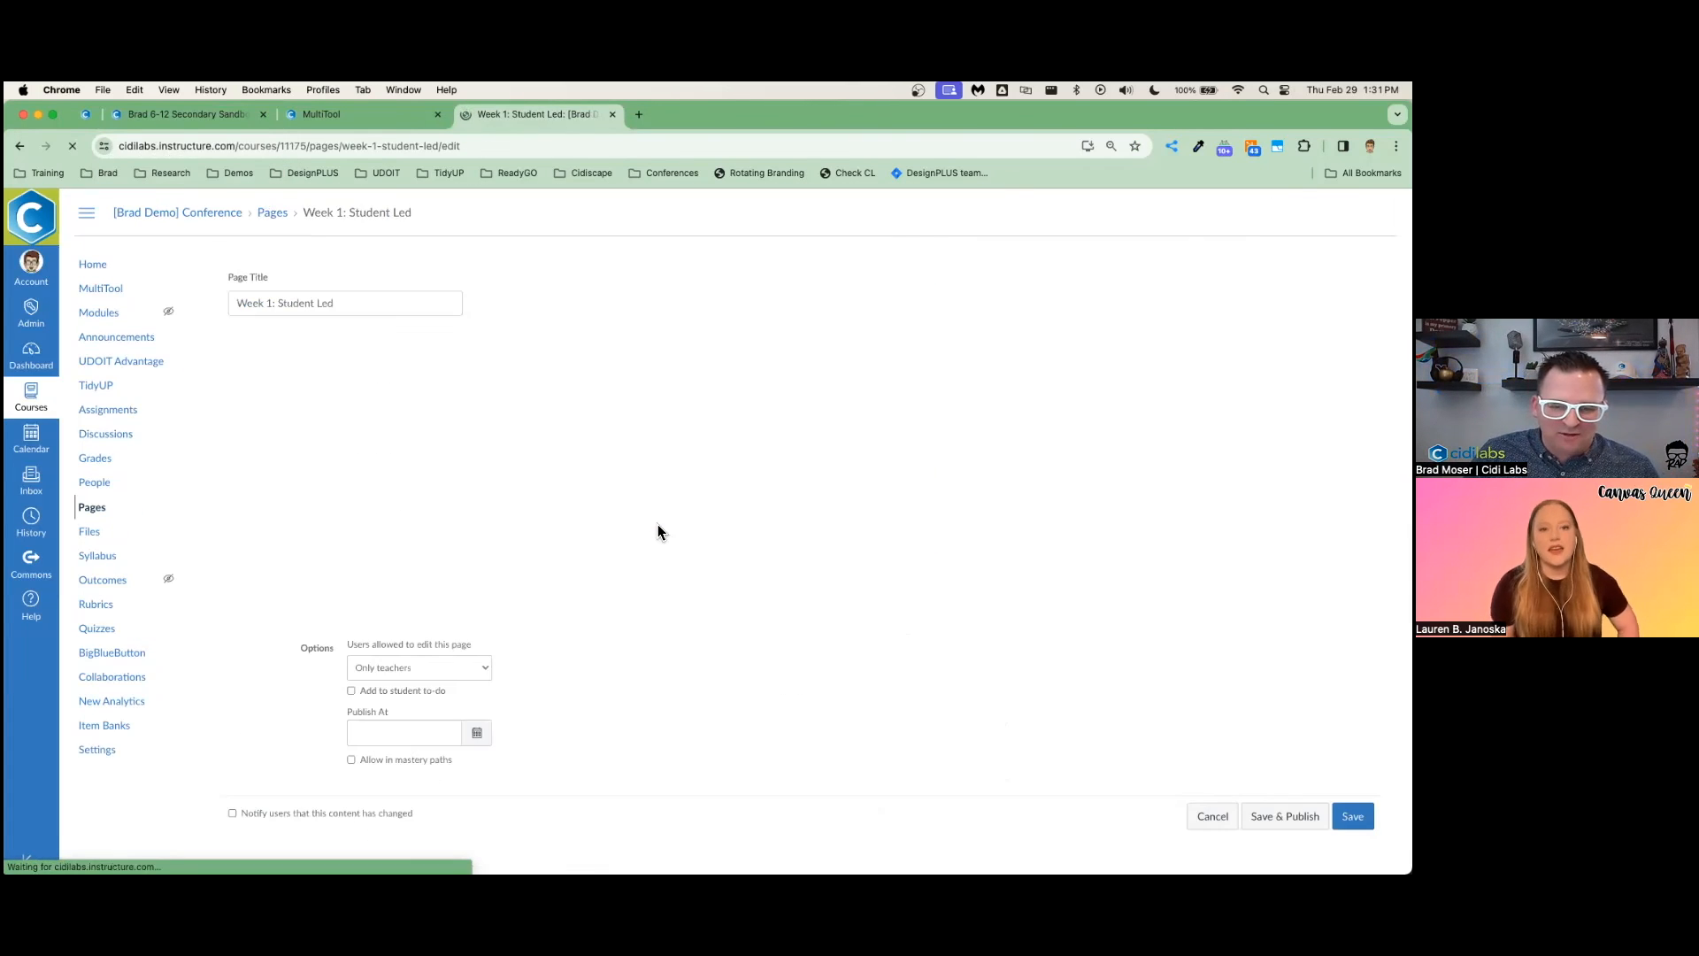
{"action": "scroll", "coordinate": [619, 523], "scroll_direction": "down", "scroll_amount": 5}
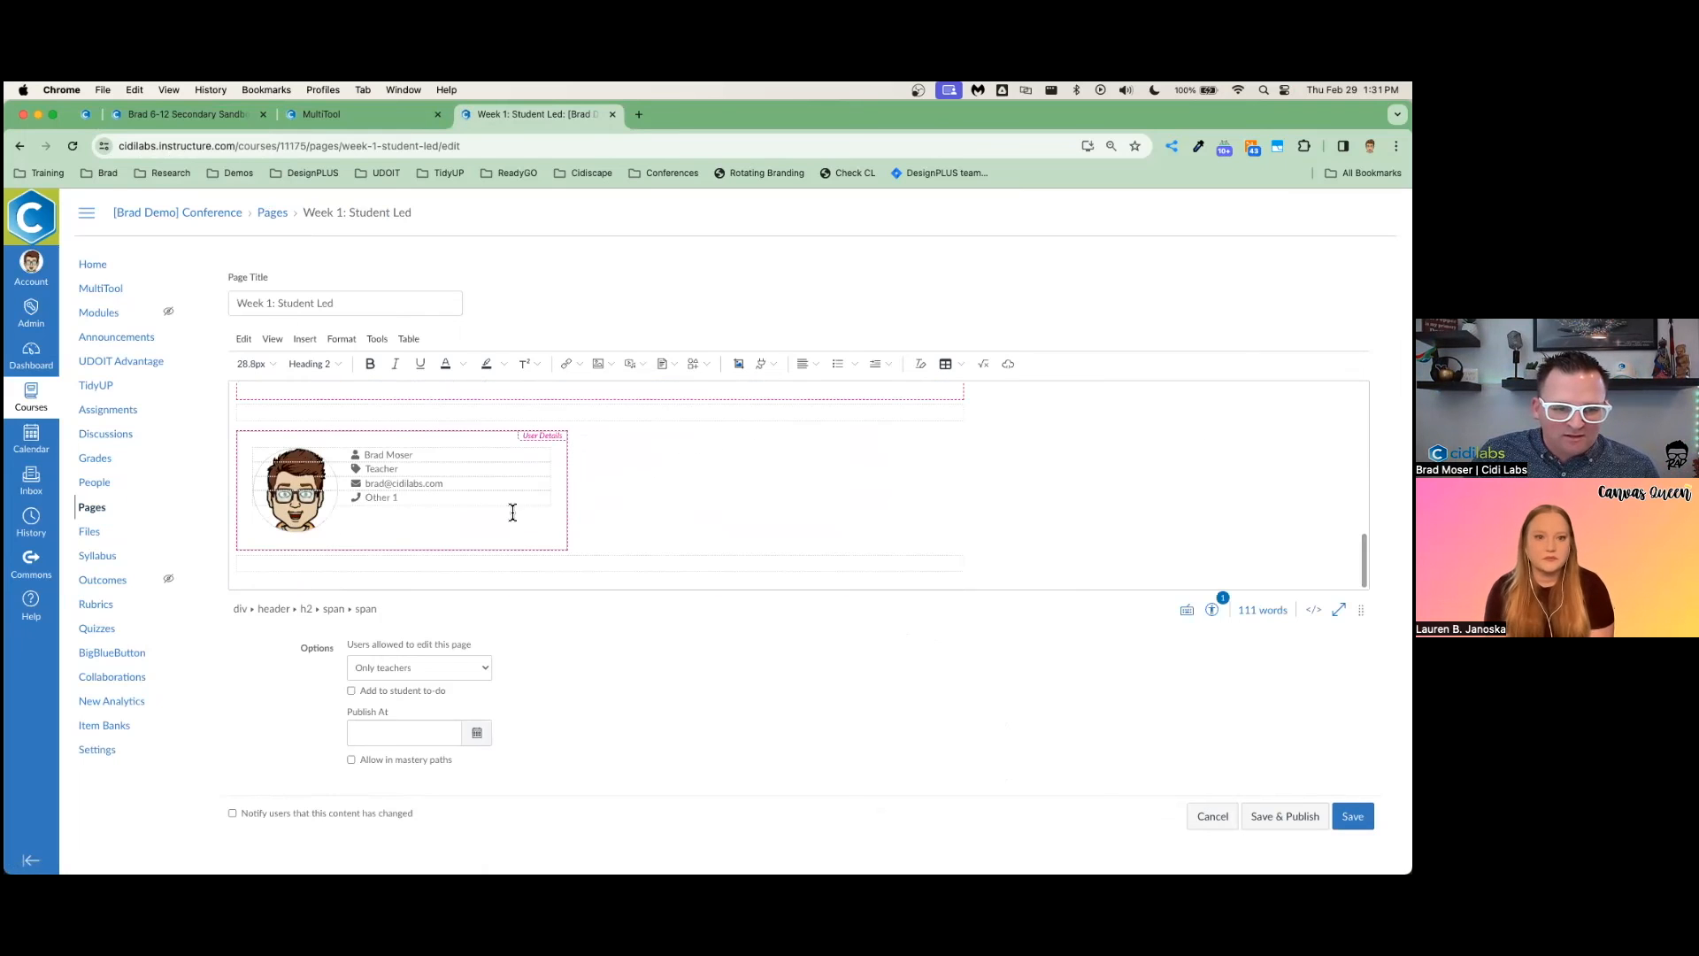
{"action": "left_click", "coordinate": [772, 401]}
{"action": "left_click", "coordinate": [1185, 321]}
{"action": "type", "text": "module"}
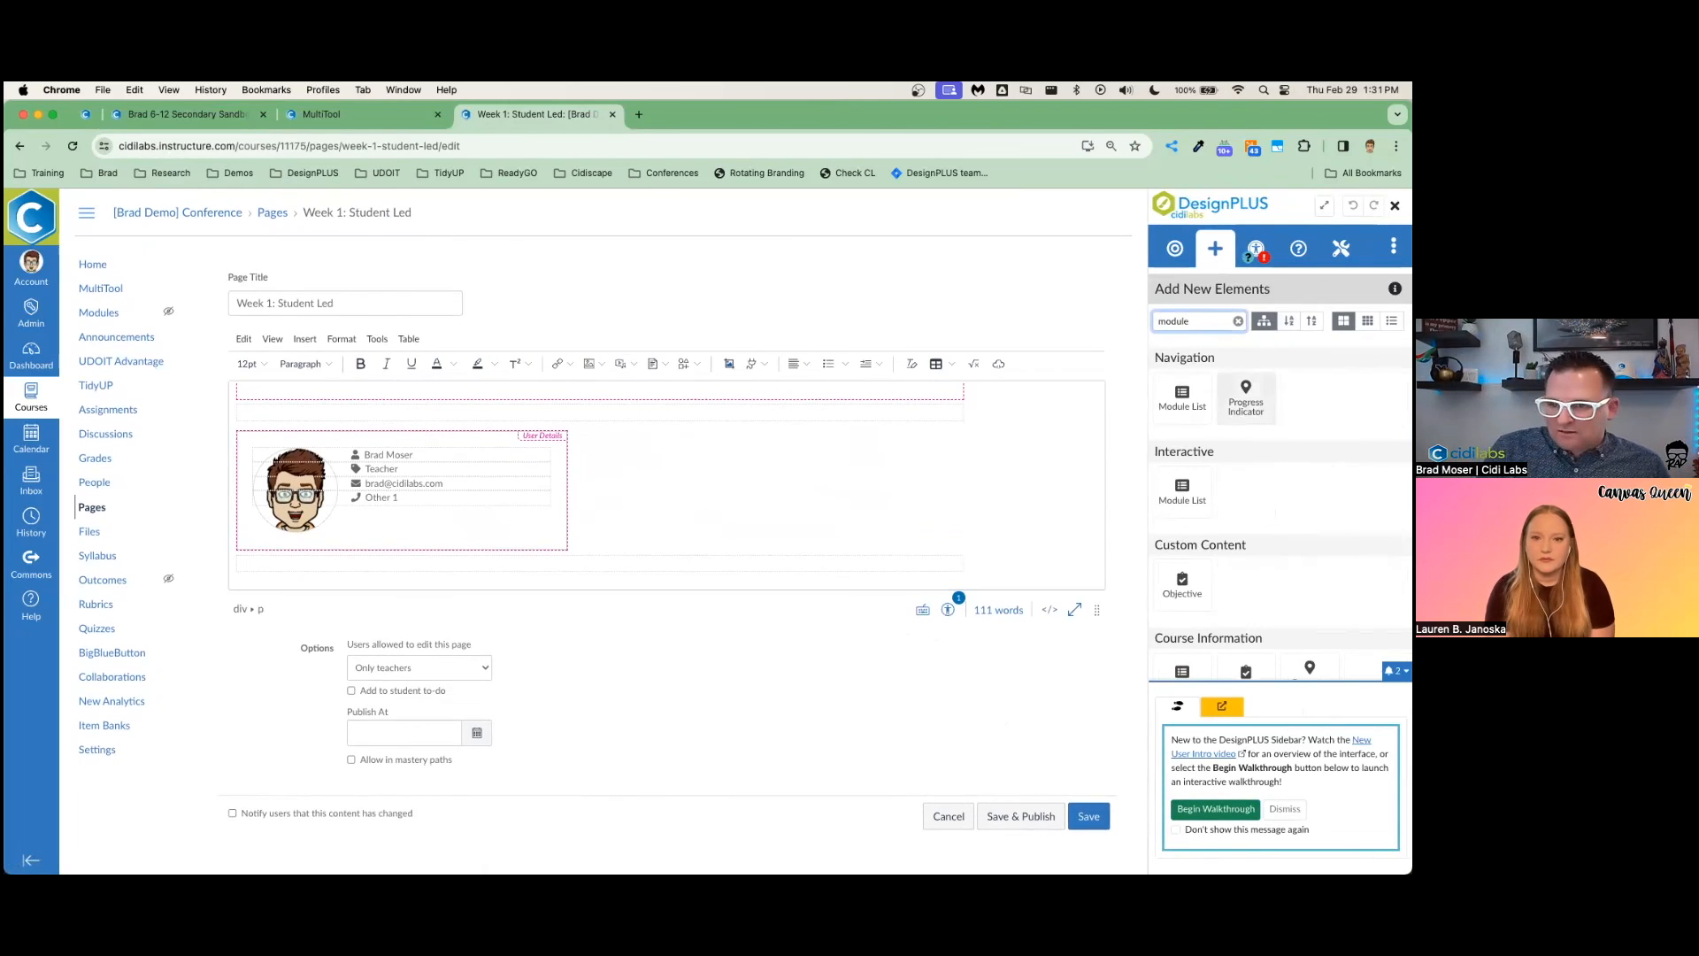
{"action": "left_click", "coordinate": [1183, 398]}
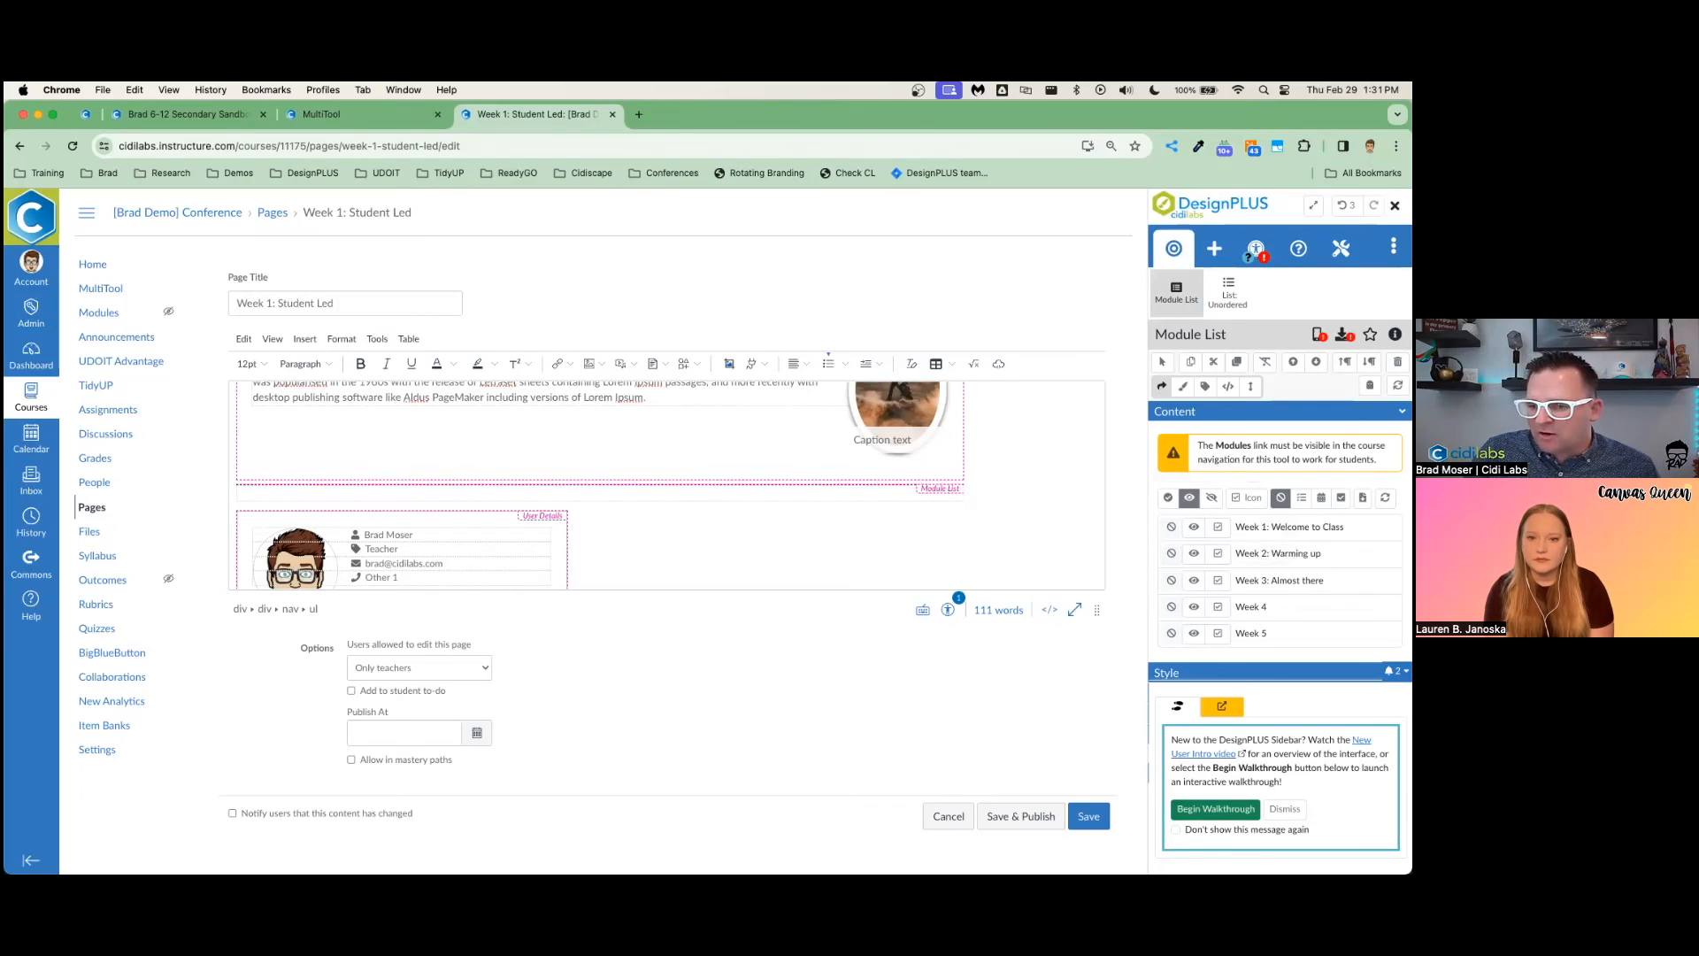
{"action": "left_click", "coordinate": [1189, 497]}
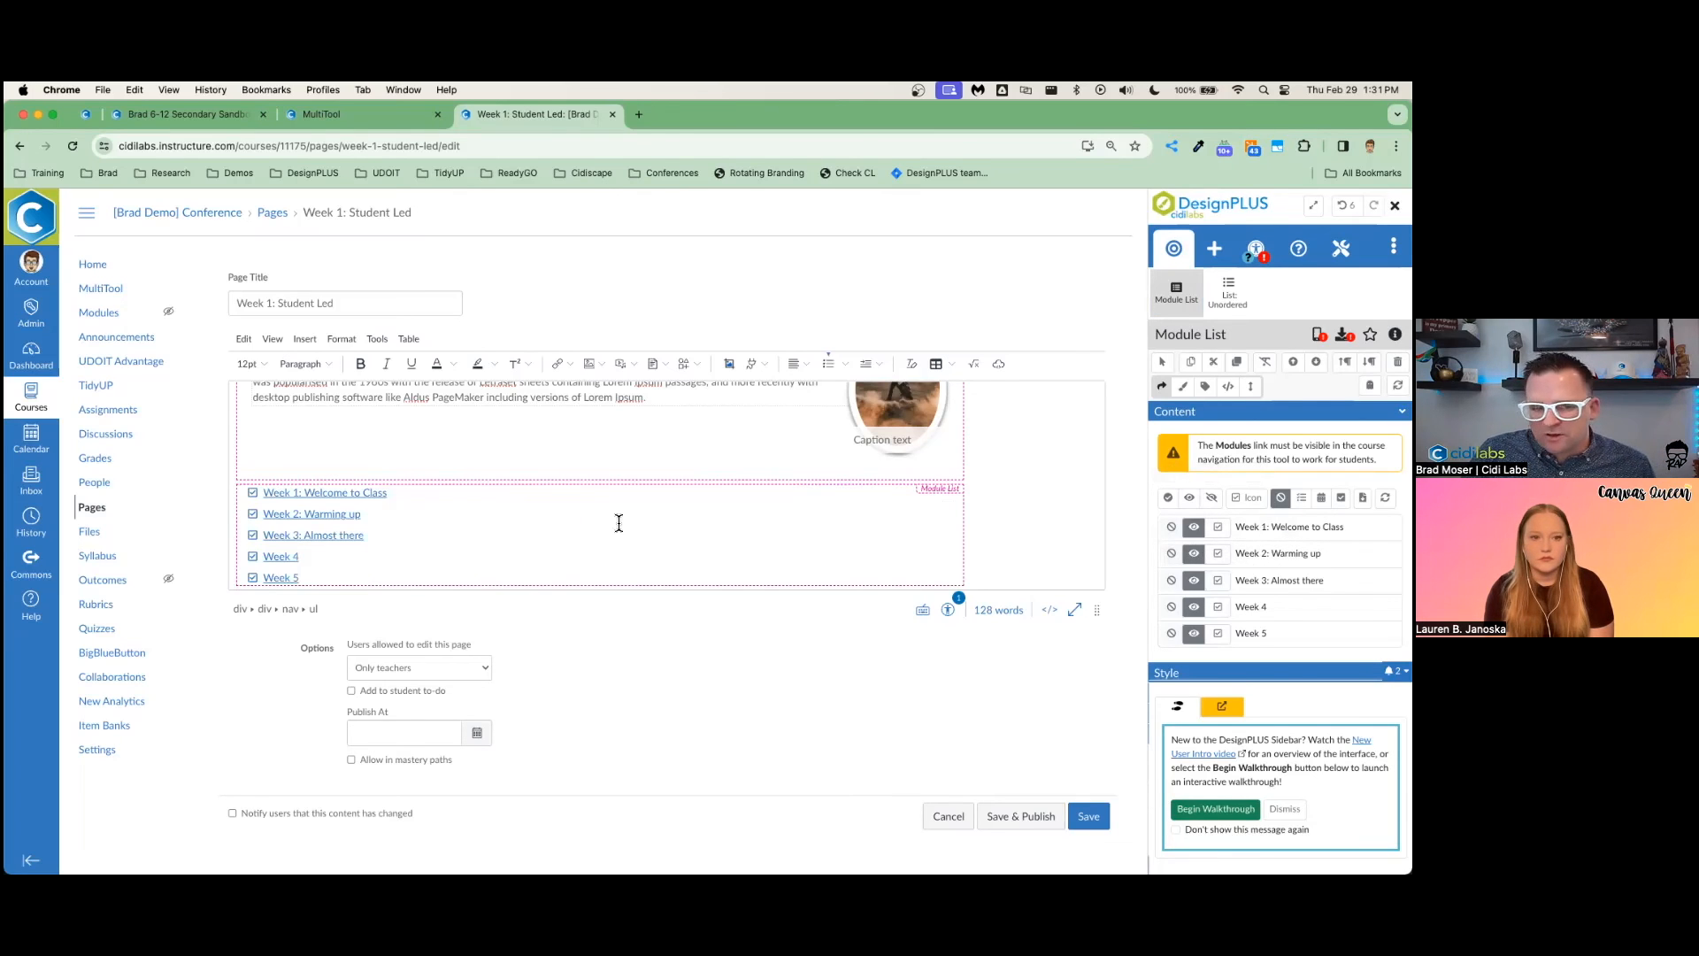
{"action": "scroll", "coordinate": [426, 470], "scroll_direction": "down", "scroll_amount": 1}
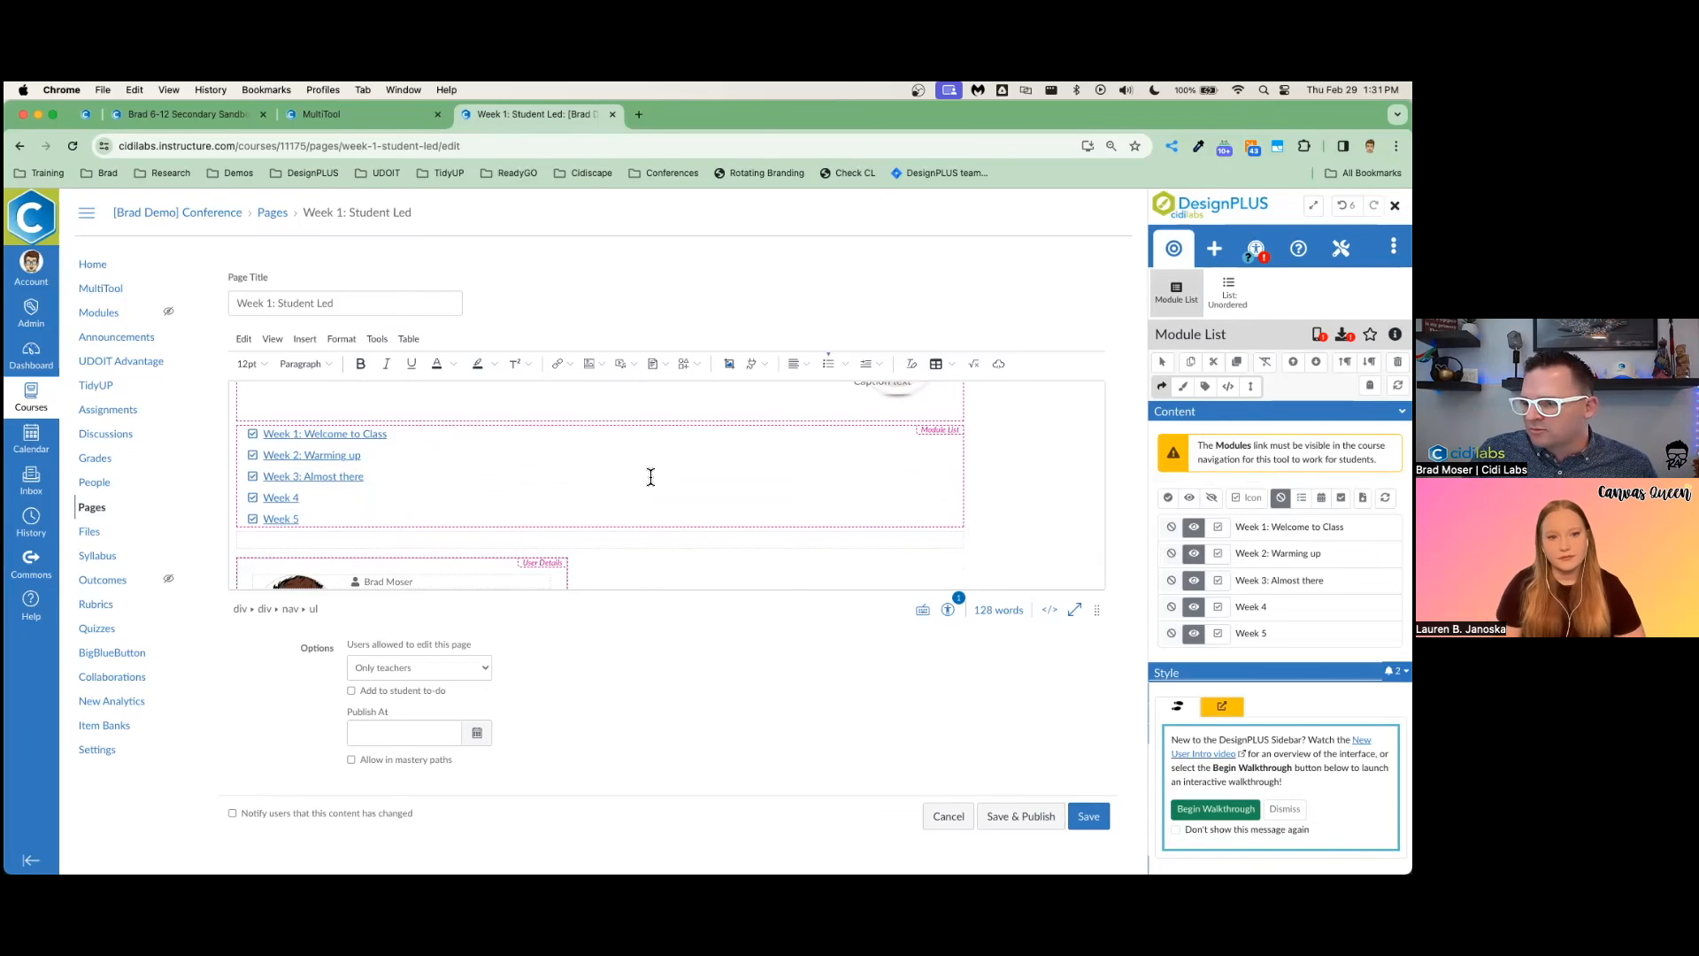
Enable active date ranges for the module list and set Week 1 to 02/26/2024 - 03/08/2024
{"action": "scroll", "coordinate": [1145, 546], "scroll_direction": "up", "scroll_amount": 5}
{"action": "scroll", "coordinate": [1088, 483], "scroll_direction": "right", "scroll_amount": 3}
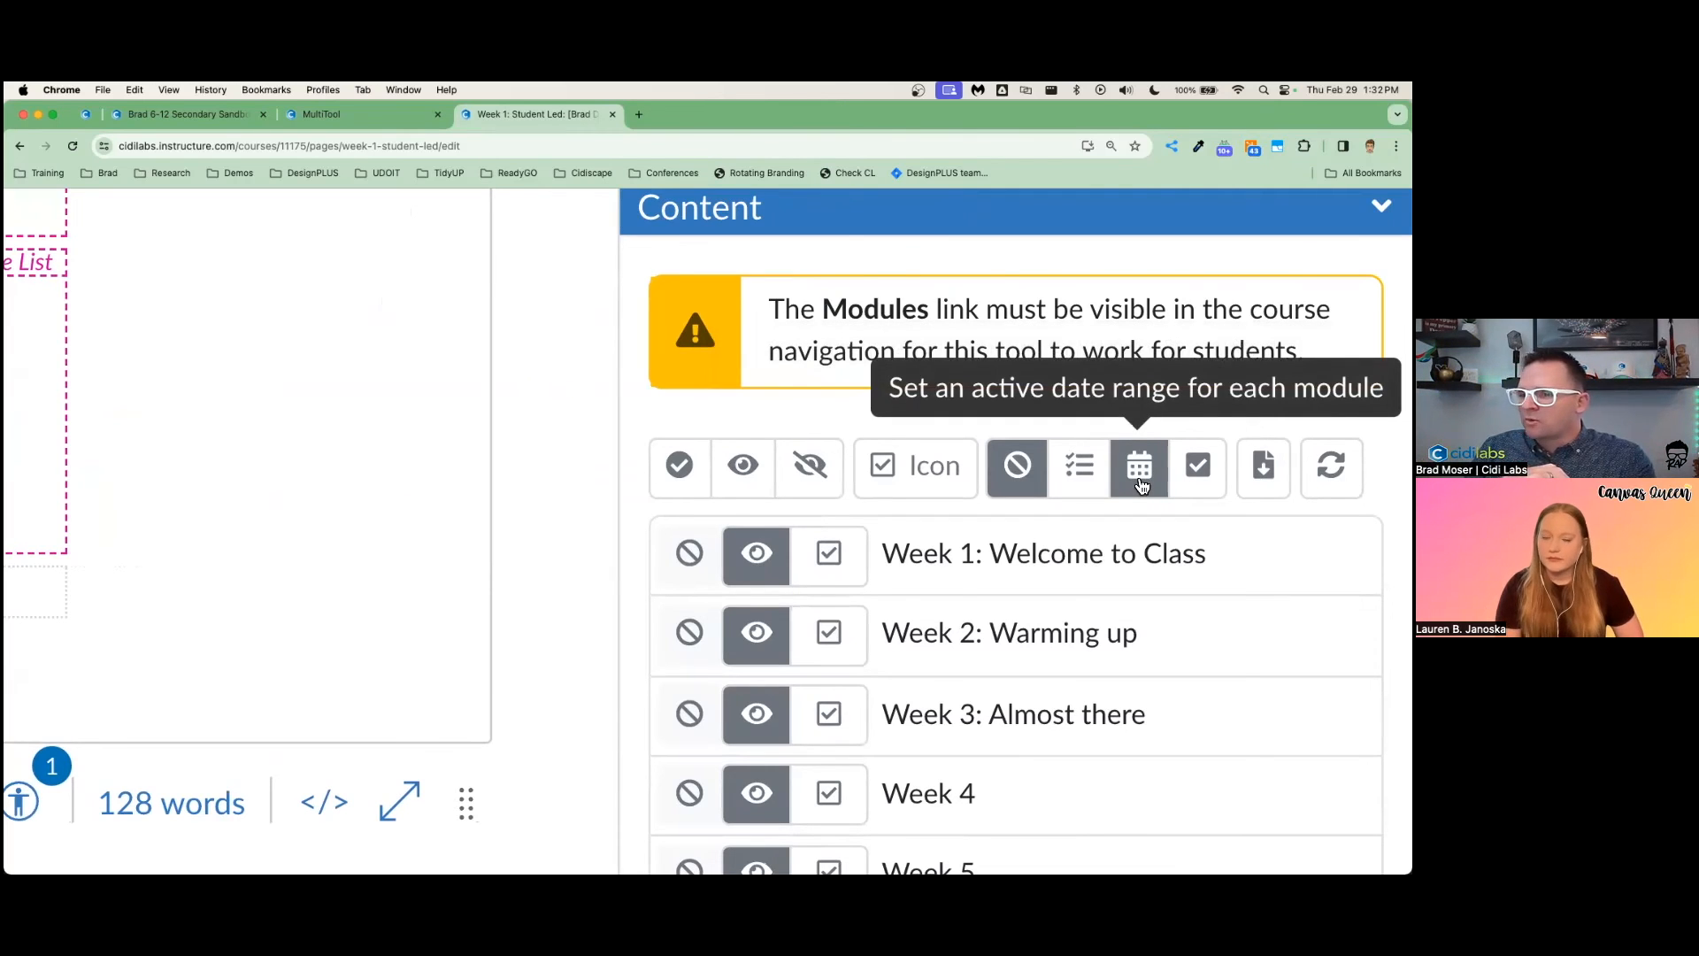
{"action": "scroll", "coordinate": [1146, 479], "scroll_direction": "down", "scroll_amount": 5}
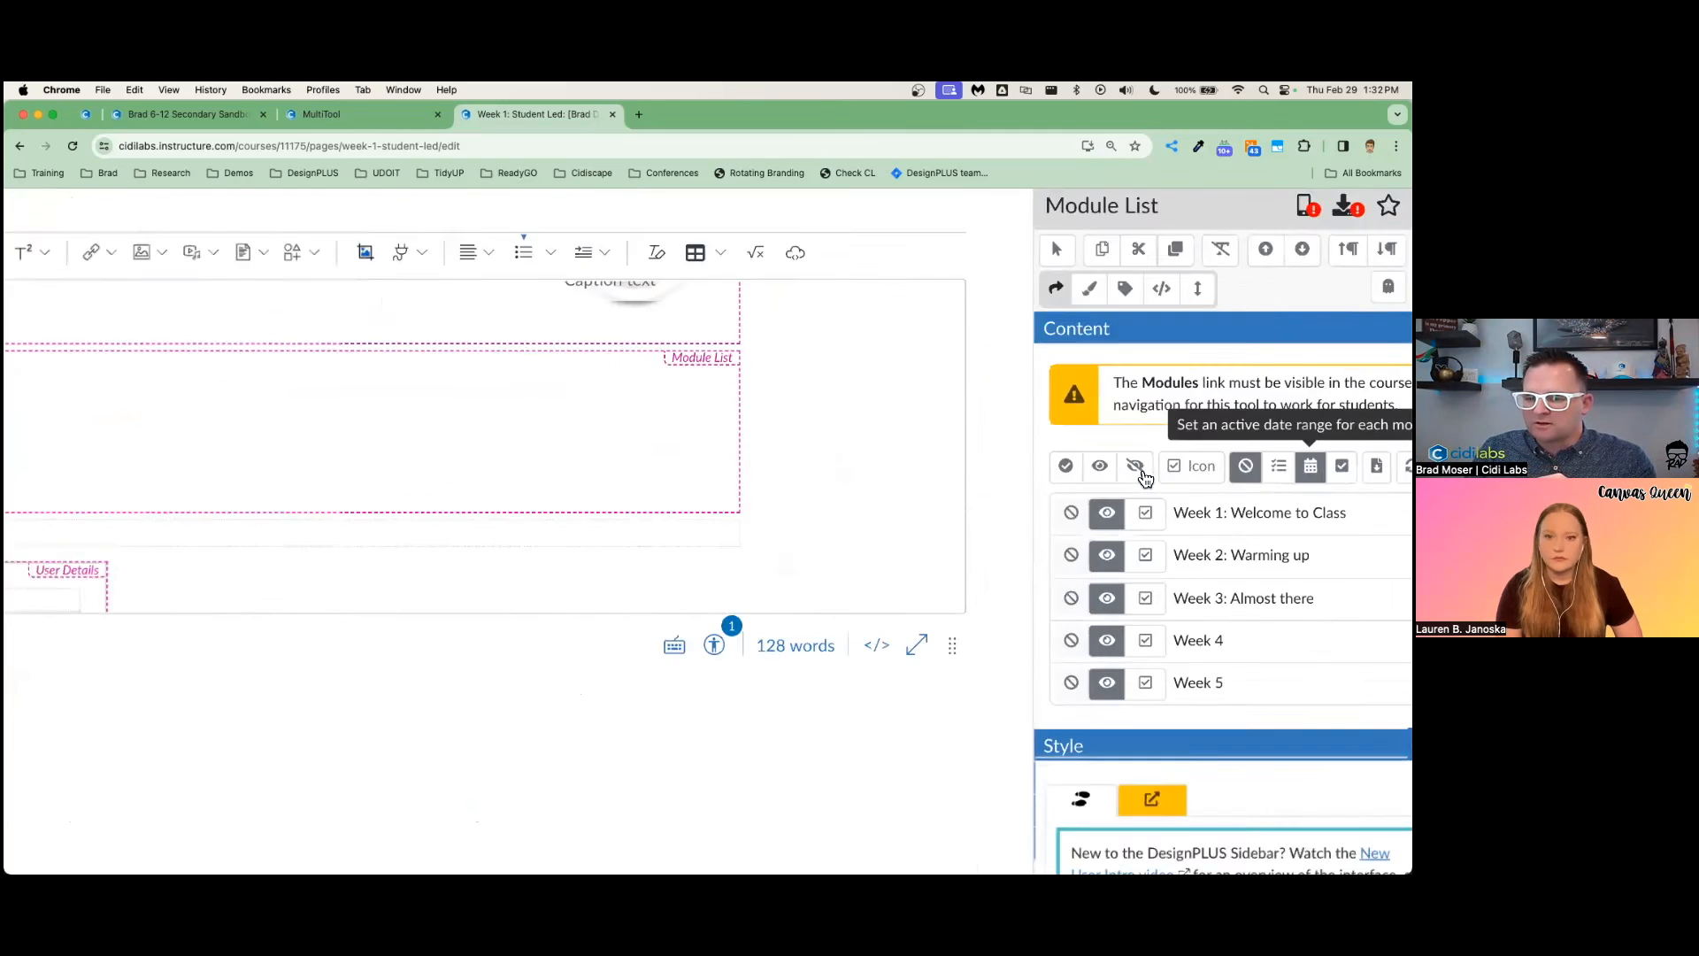
{"action": "left_click", "coordinate": [1321, 503]}
{"action": "scroll", "coordinate": [1321, 503], "scroll_direction": "down", "scroll_amount": 2}
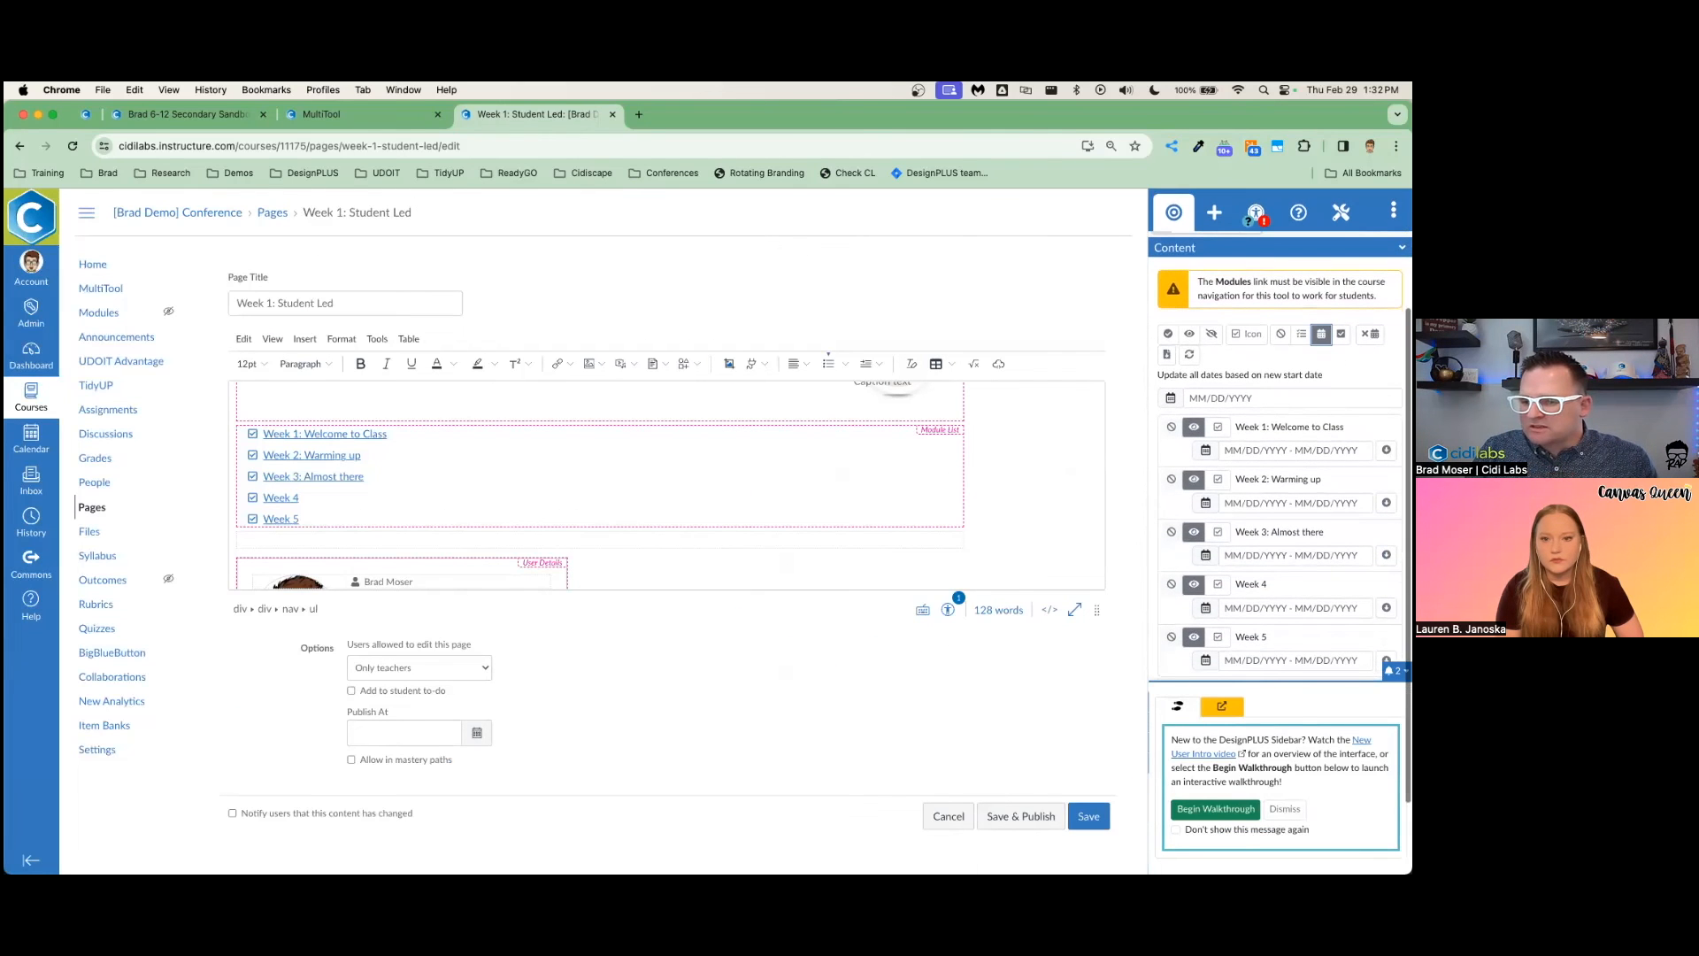
{"action": "left_click", "coordinate": [1292, 449]}
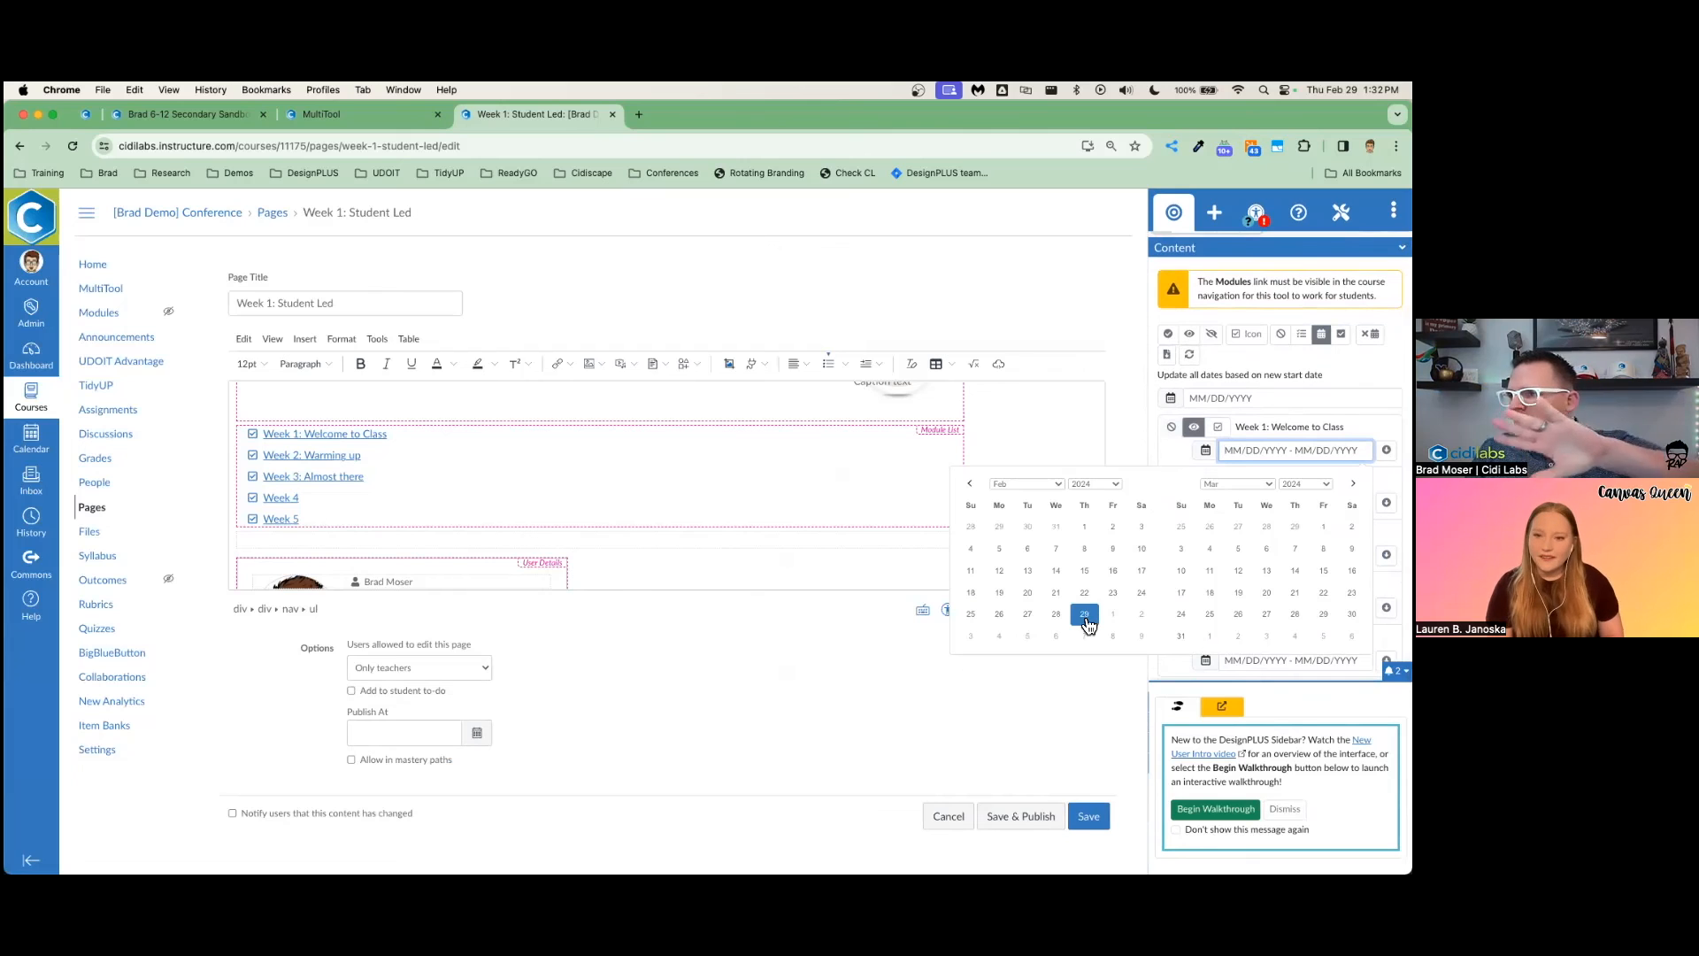
{"action": "left_click", "coordinate": [999, 614]}
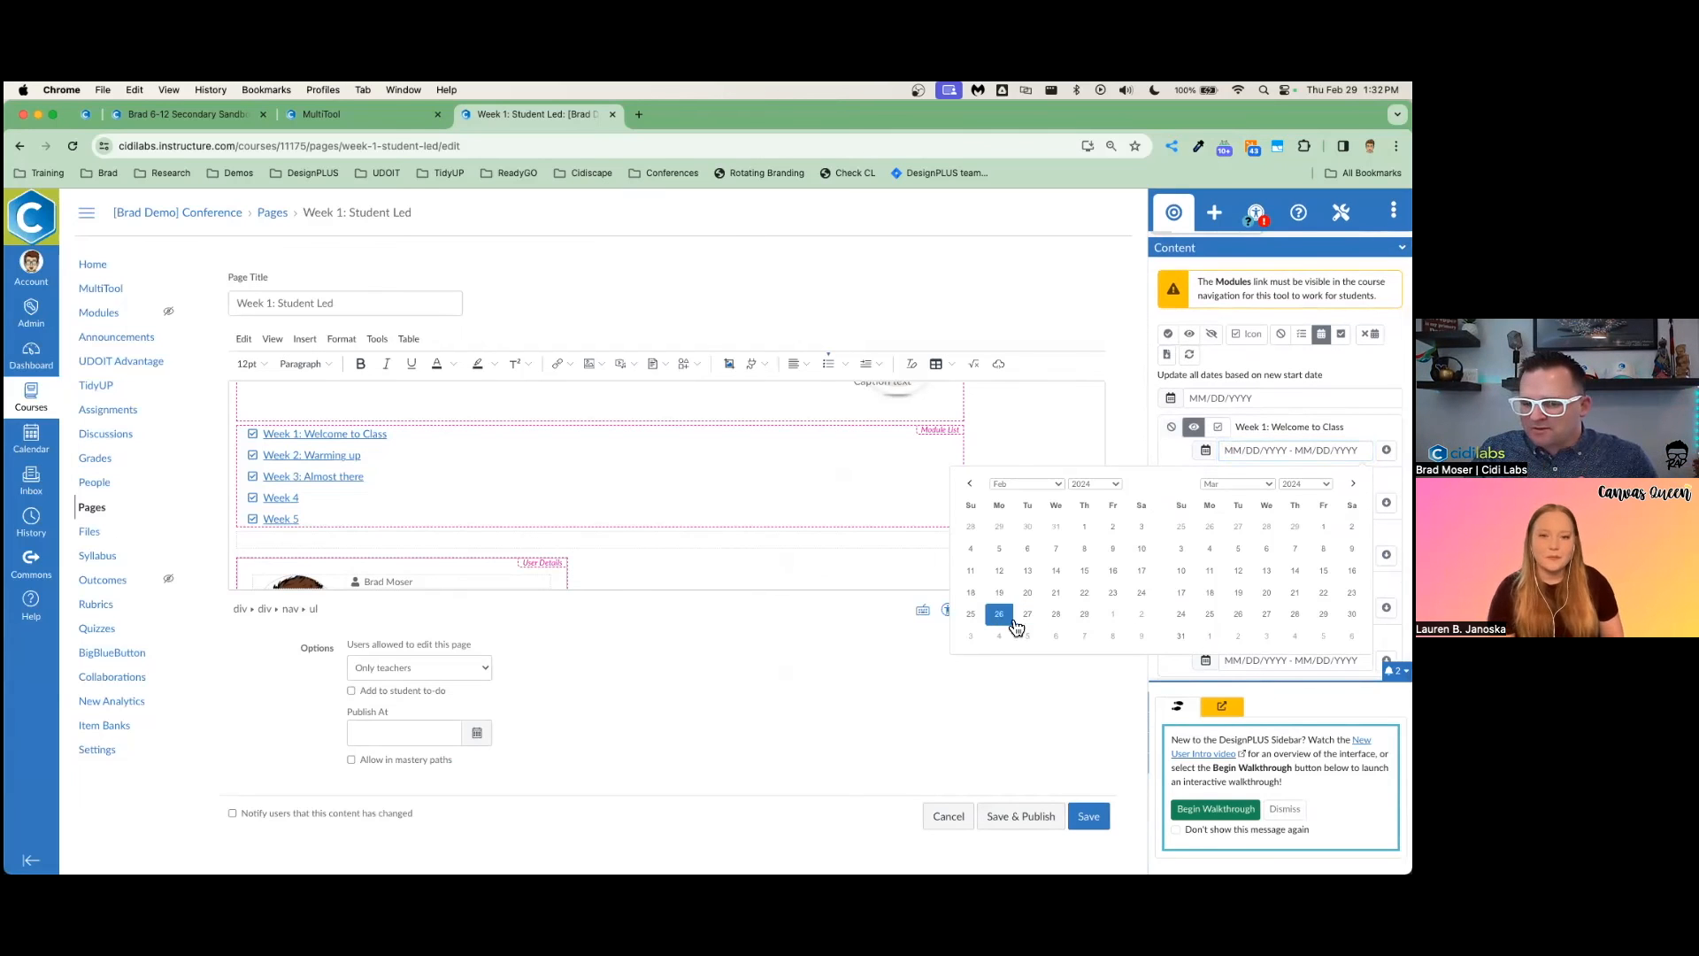
{"action": "left_click", "coordinate": [1323, 548]}
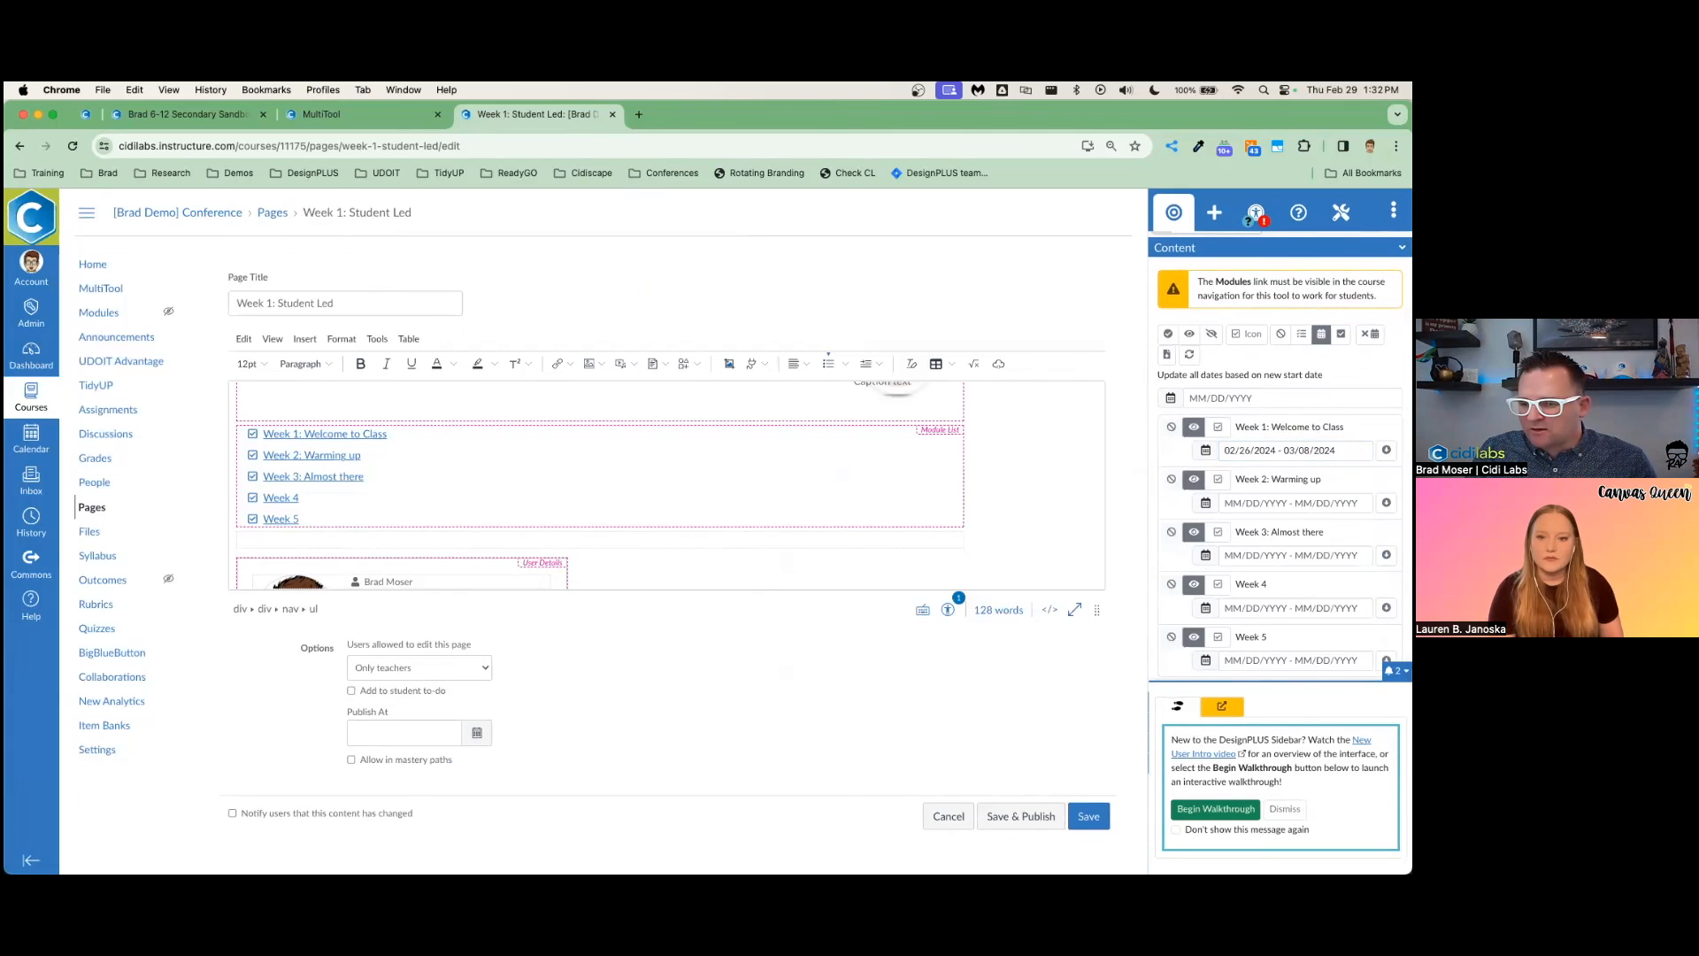
Set the active dates of Week 2 to 03/11/2024 - 03/22/2024 and Week 3 to 03/25/2024 - 03/29/2024
{"action": "left_click", "coordinate": [1296, 503]}
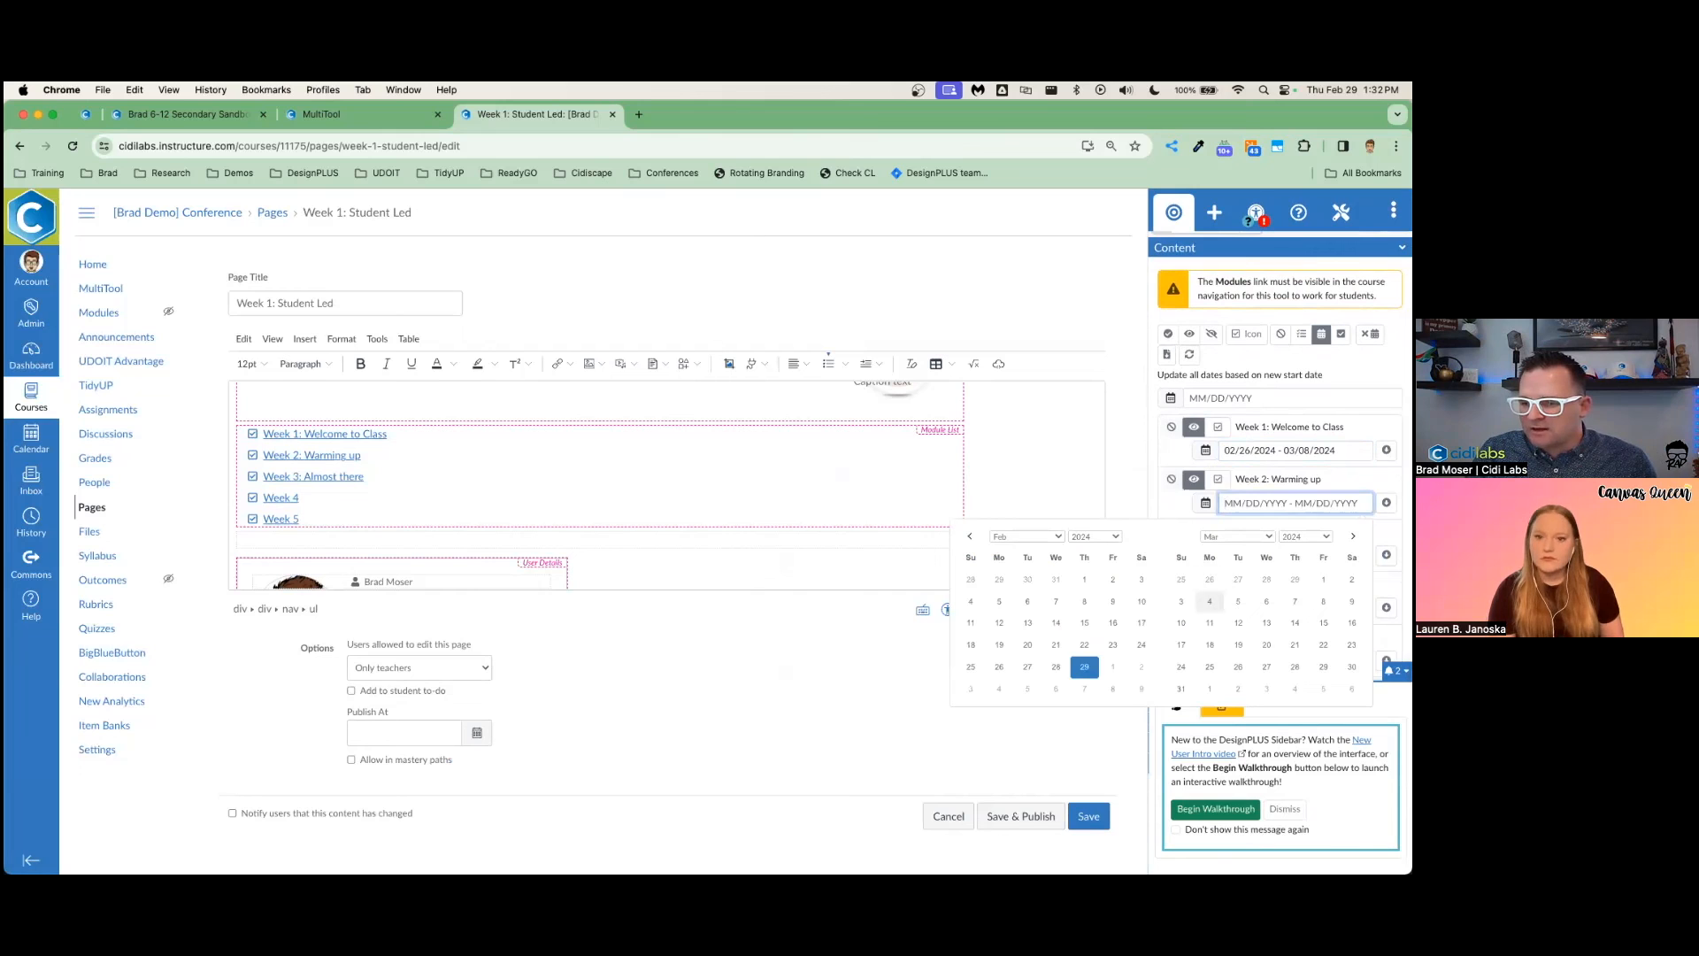
{"action": "left_click", "coordinate": [1324, 644]}
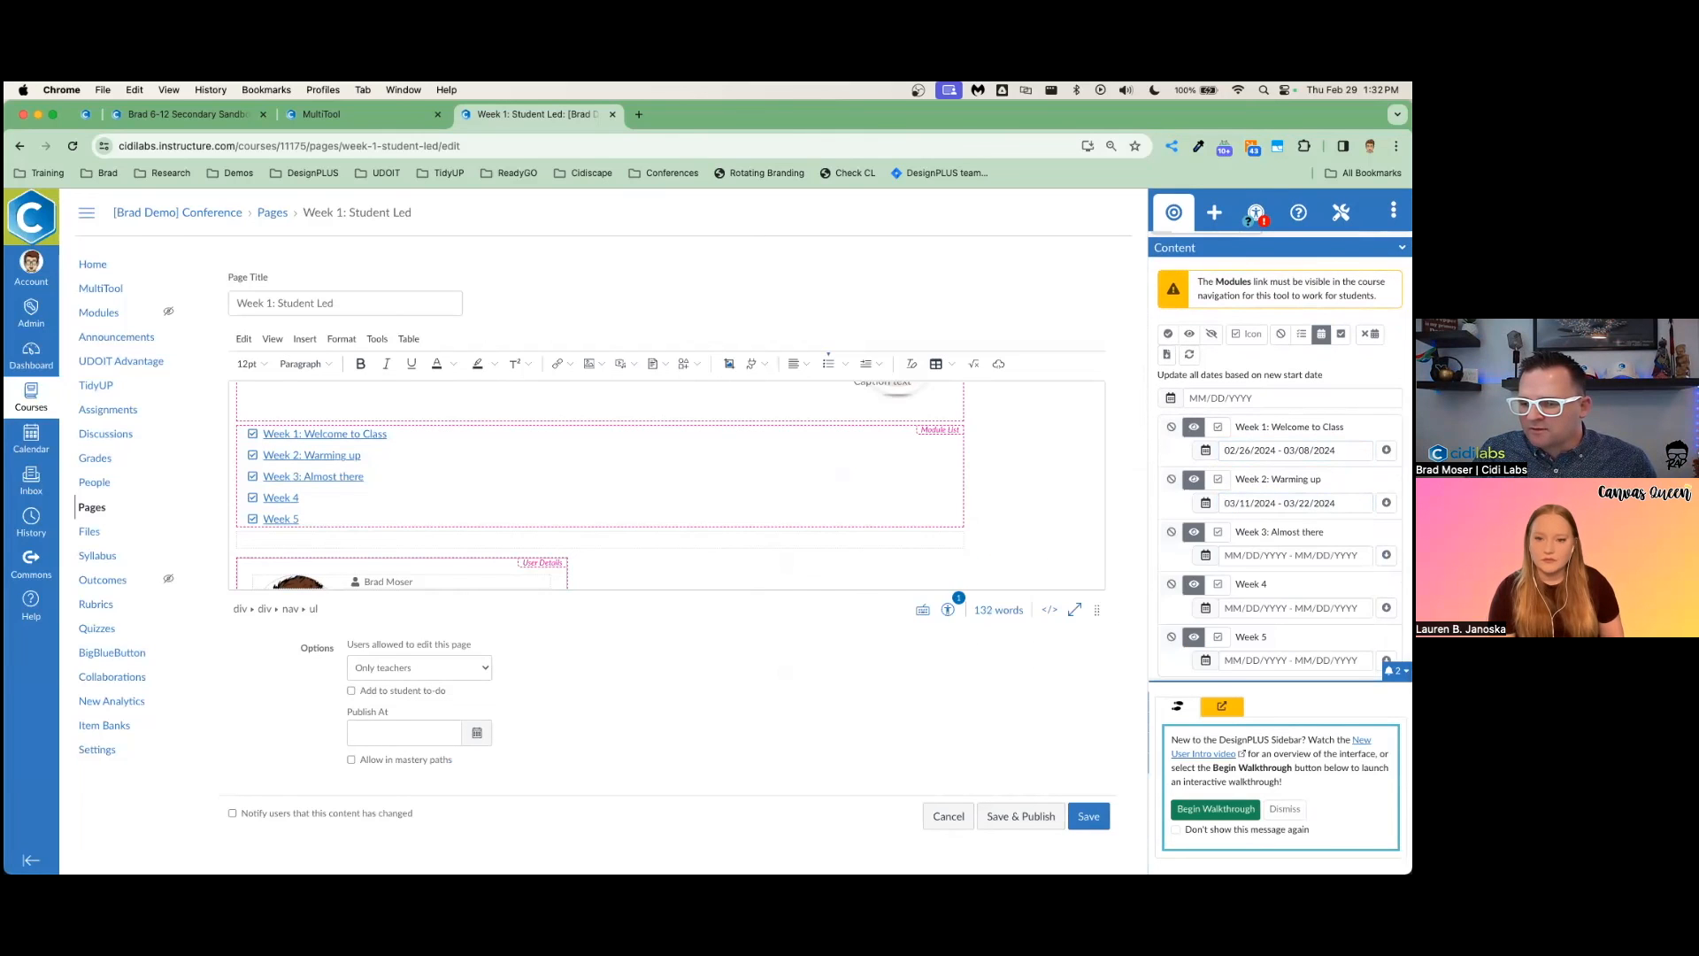
{"action": "left_click", "coordinate": [1296, 555]}
{"action": "left_click", "coordinate": [1209, 719]}
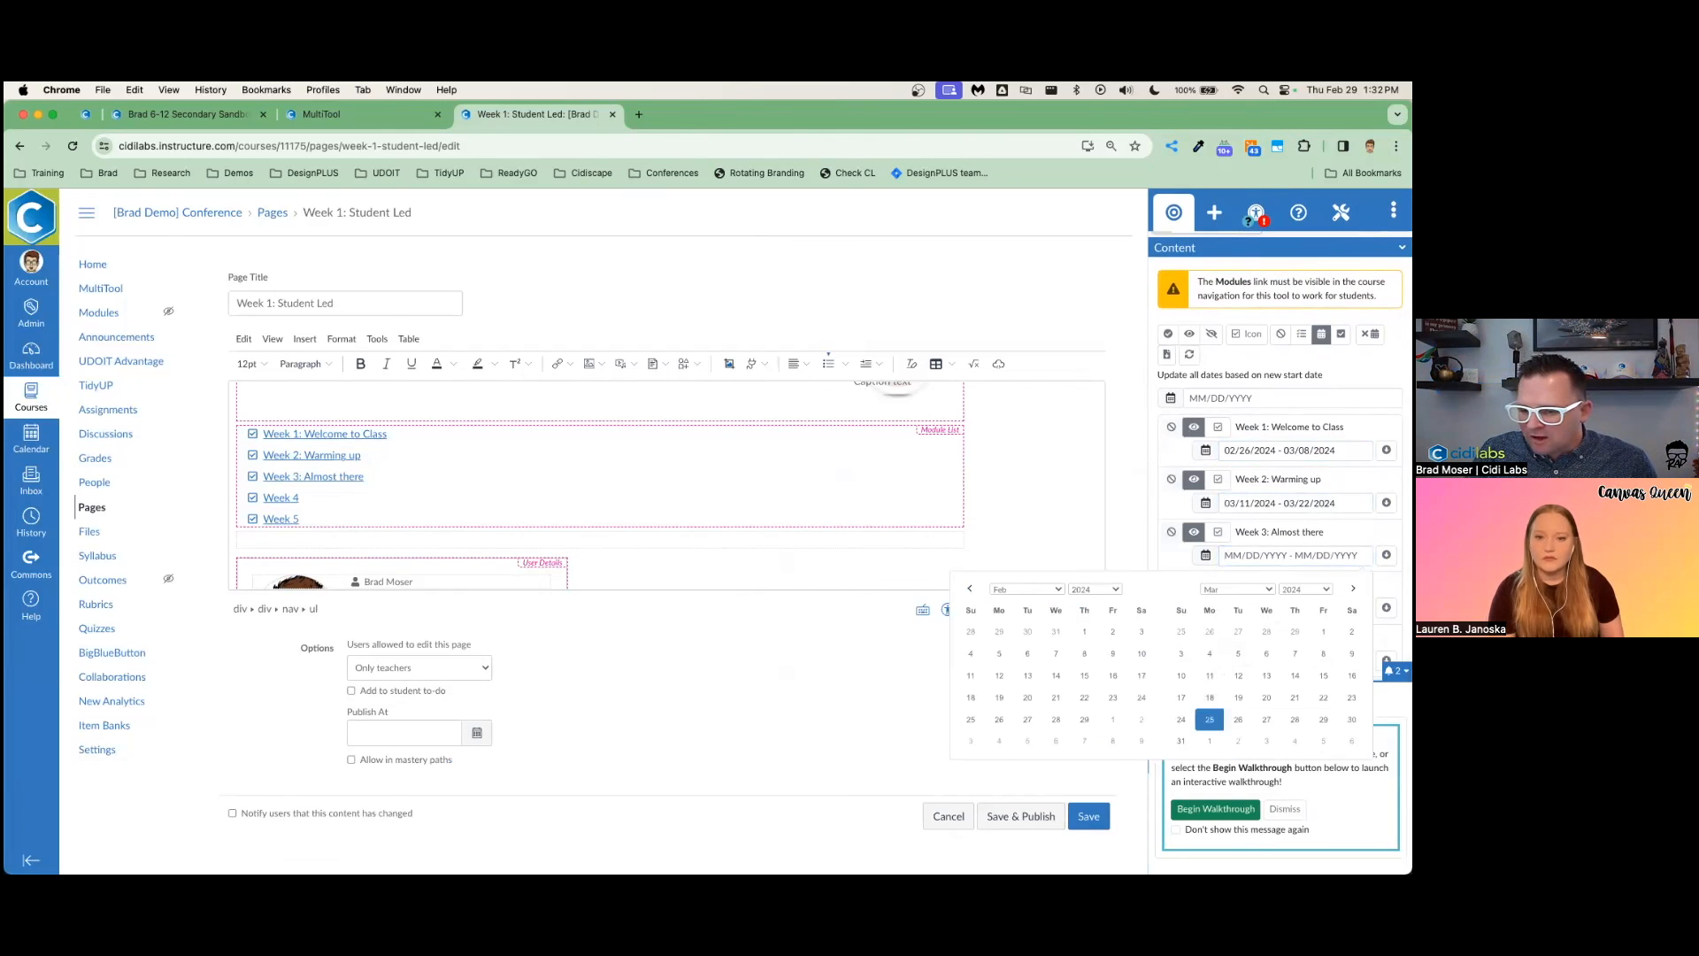
{"action": "left_click", "coordinate": [1324, 720]}
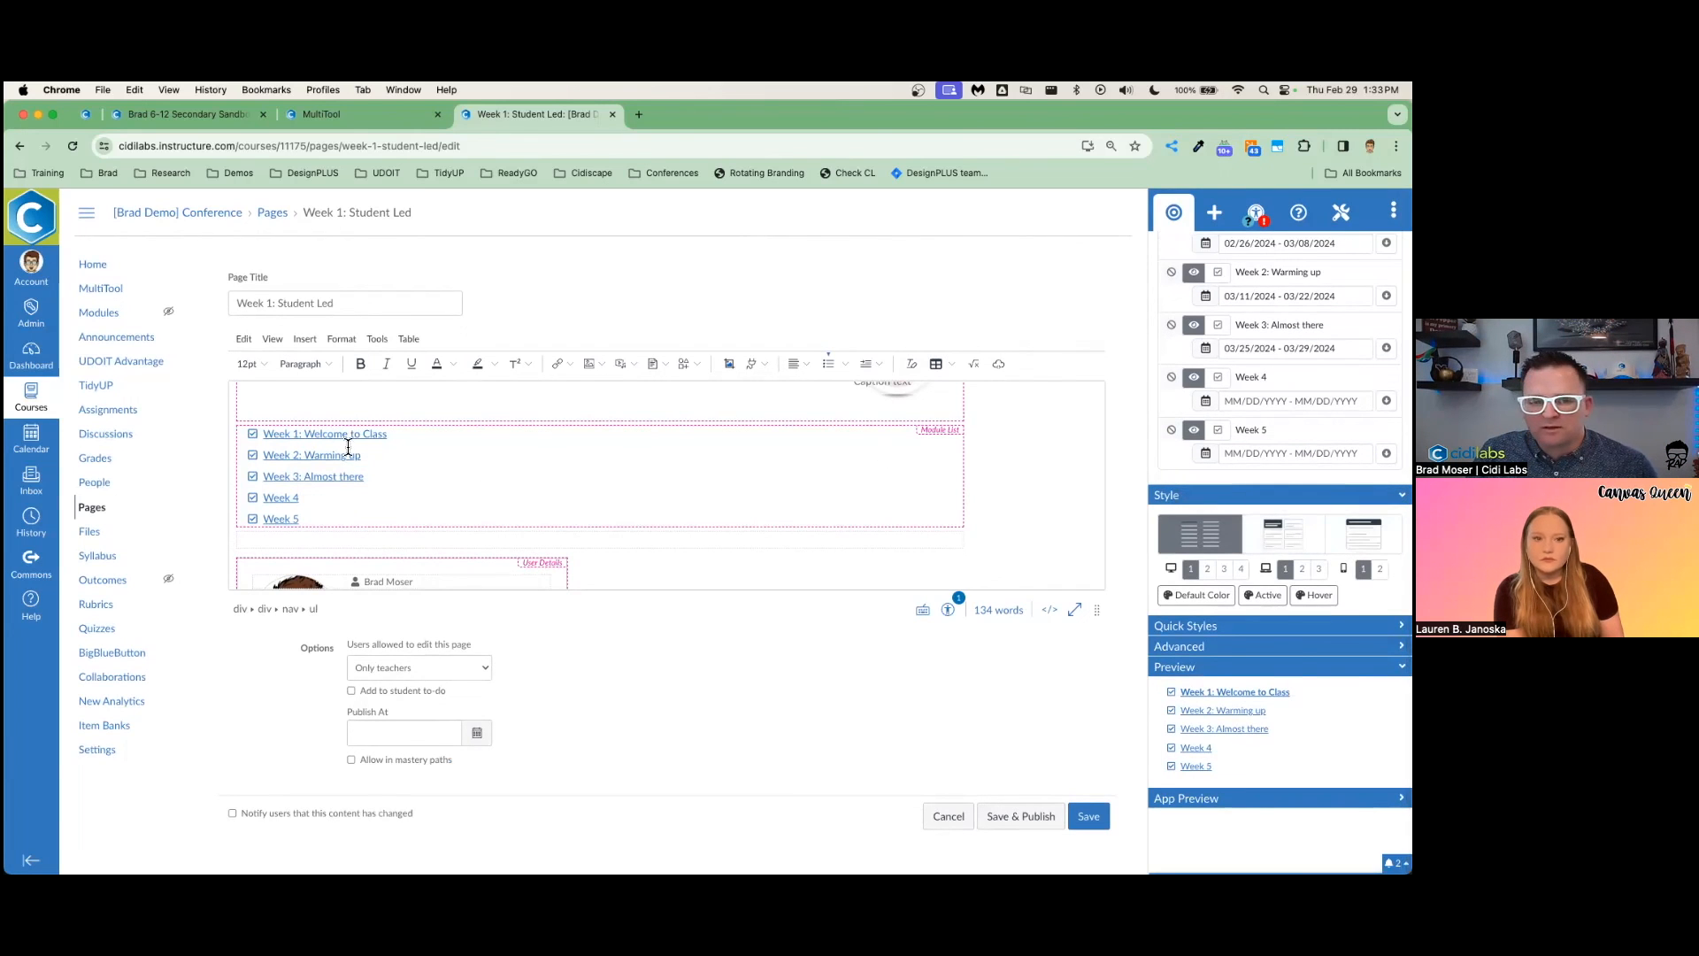
Change the module list style to two-column tiles and show Quick Links for all modules
{"action": "left_click", "coordinate": [1283, 533]}
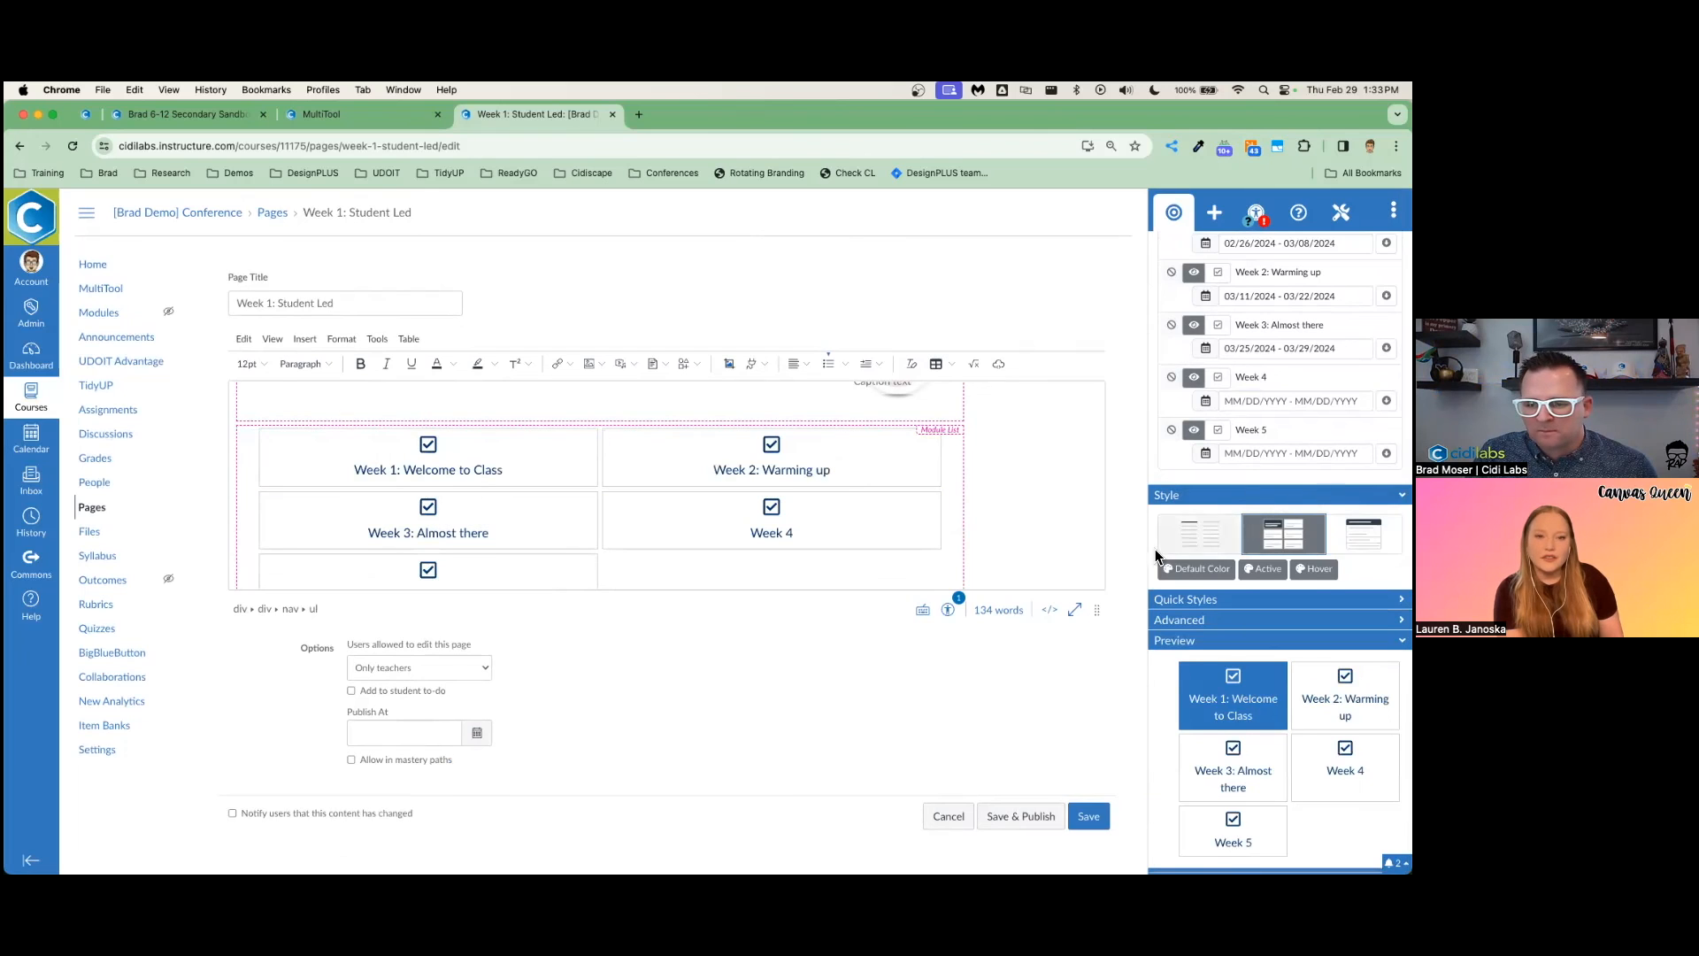
{"action": "scroll", "coordinate": [1283, 620], "scroll_direction": "down", "scroll_amount": 2}
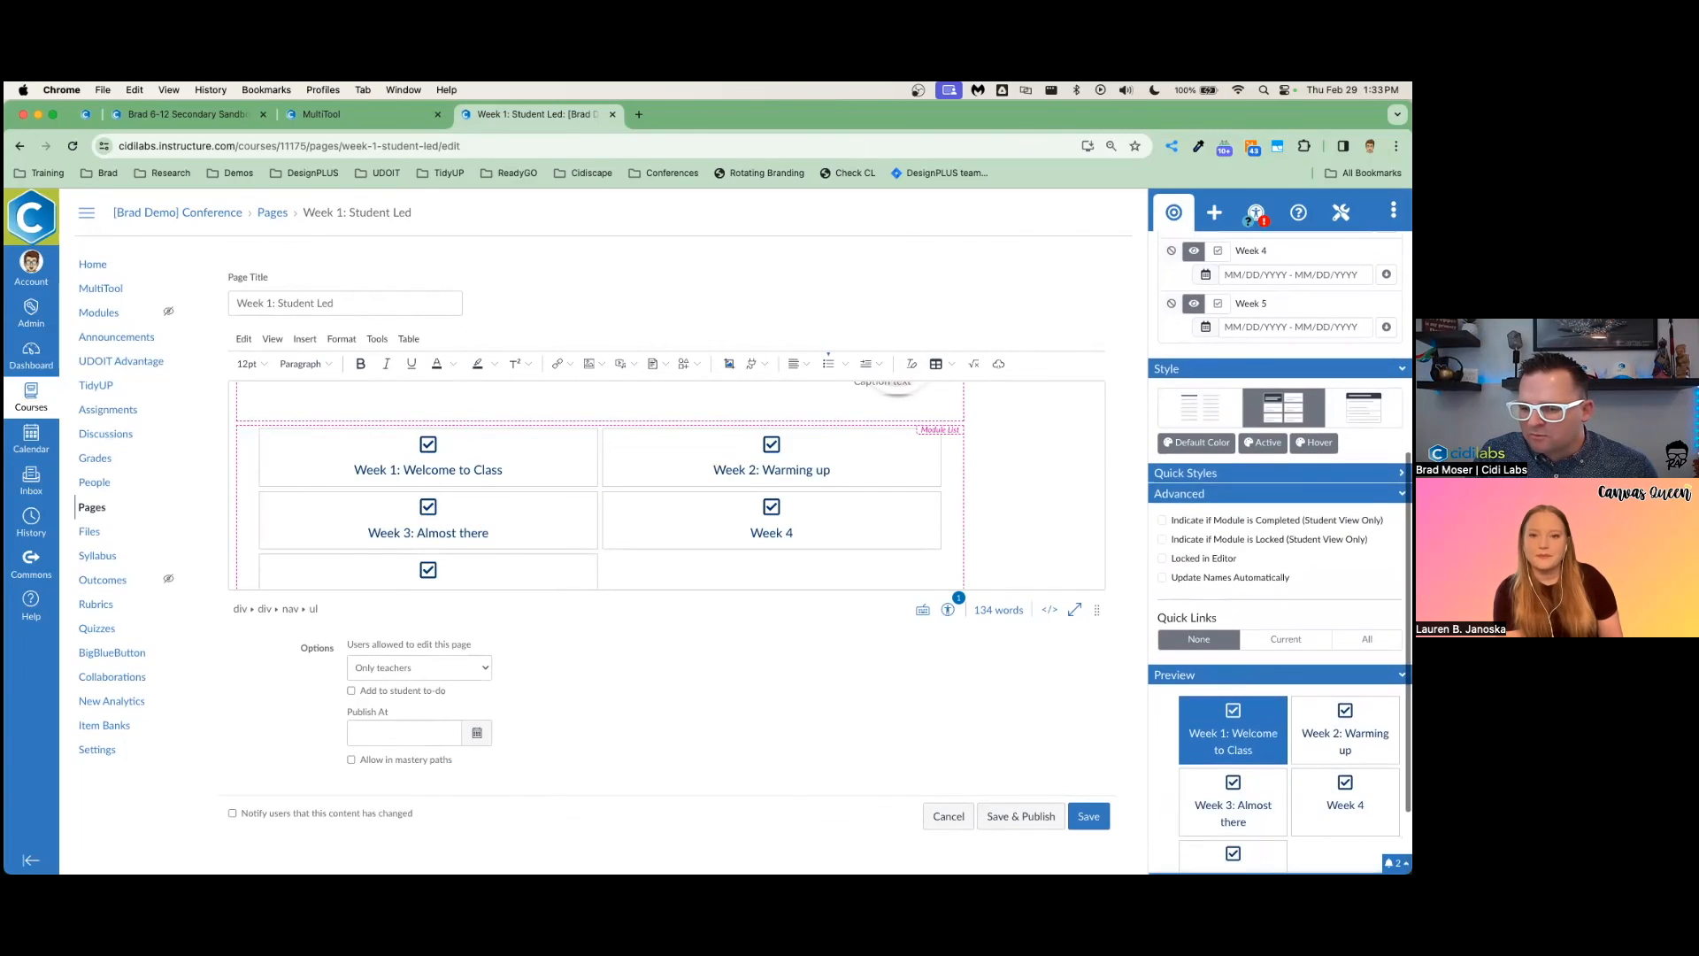
{"action": "scroll", "coordinate": [1367, 540], "scroll_direction": "down", "scroll_amount": 2}
{"action": "left_click", "coordinate": [1367, 537]}
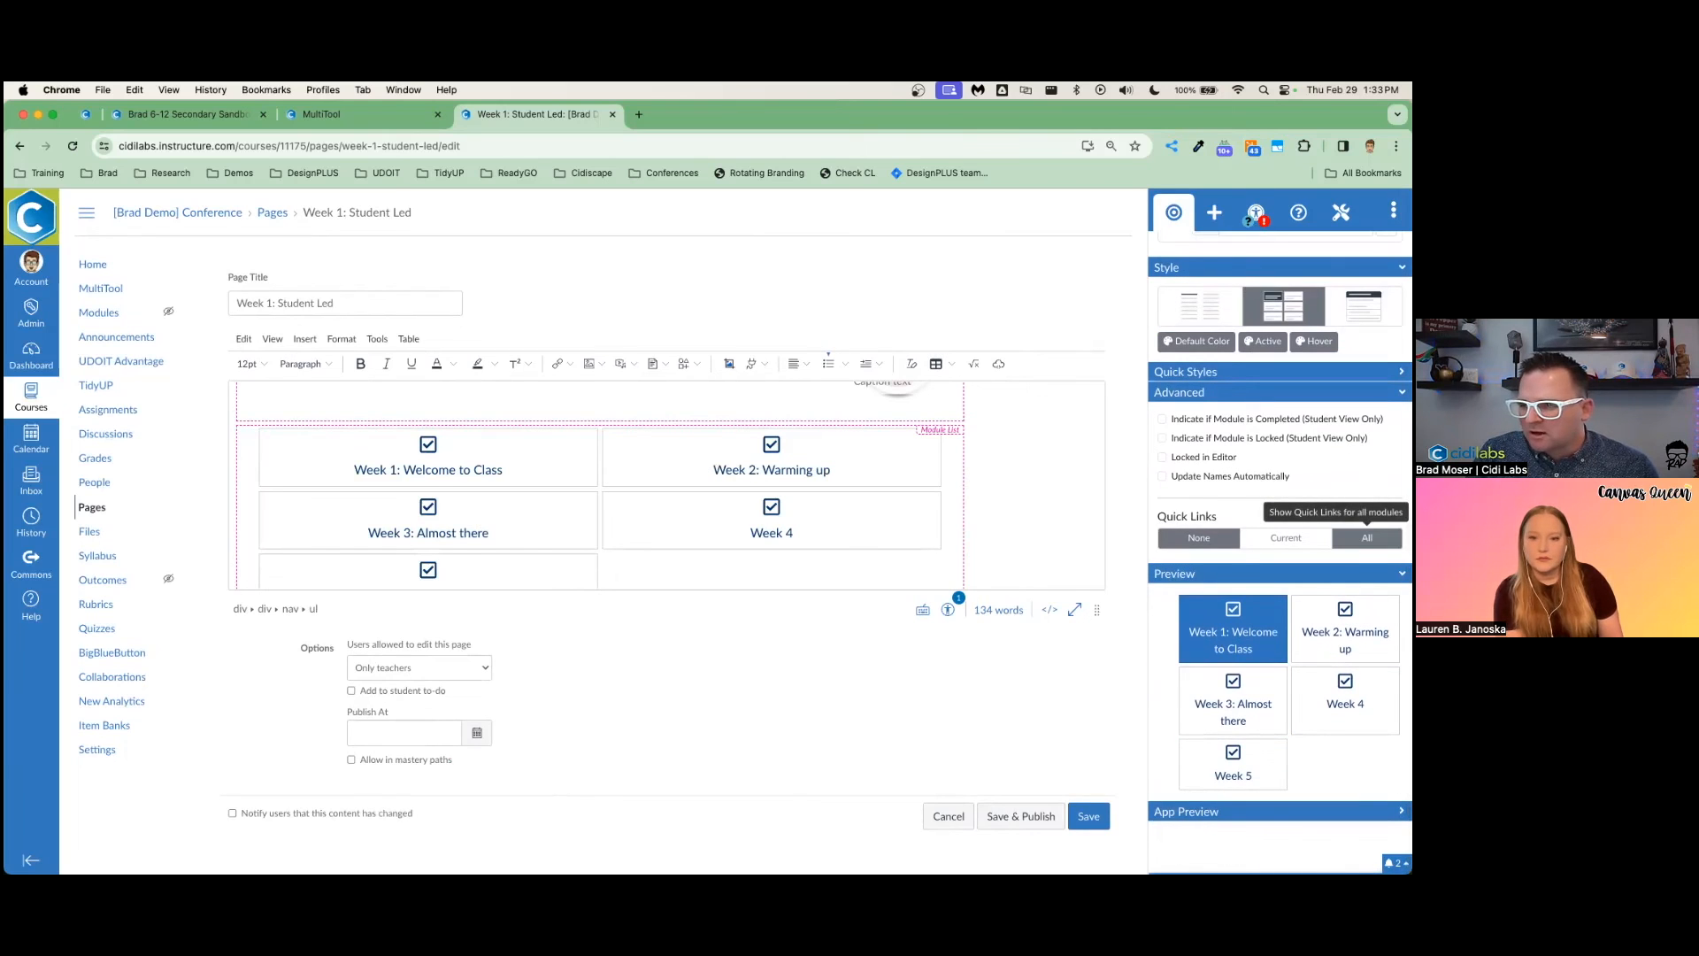
{"action": "scroll", "coordinate": [1367, 537], "scroll_direction": "down", "scroll_amount": 5}
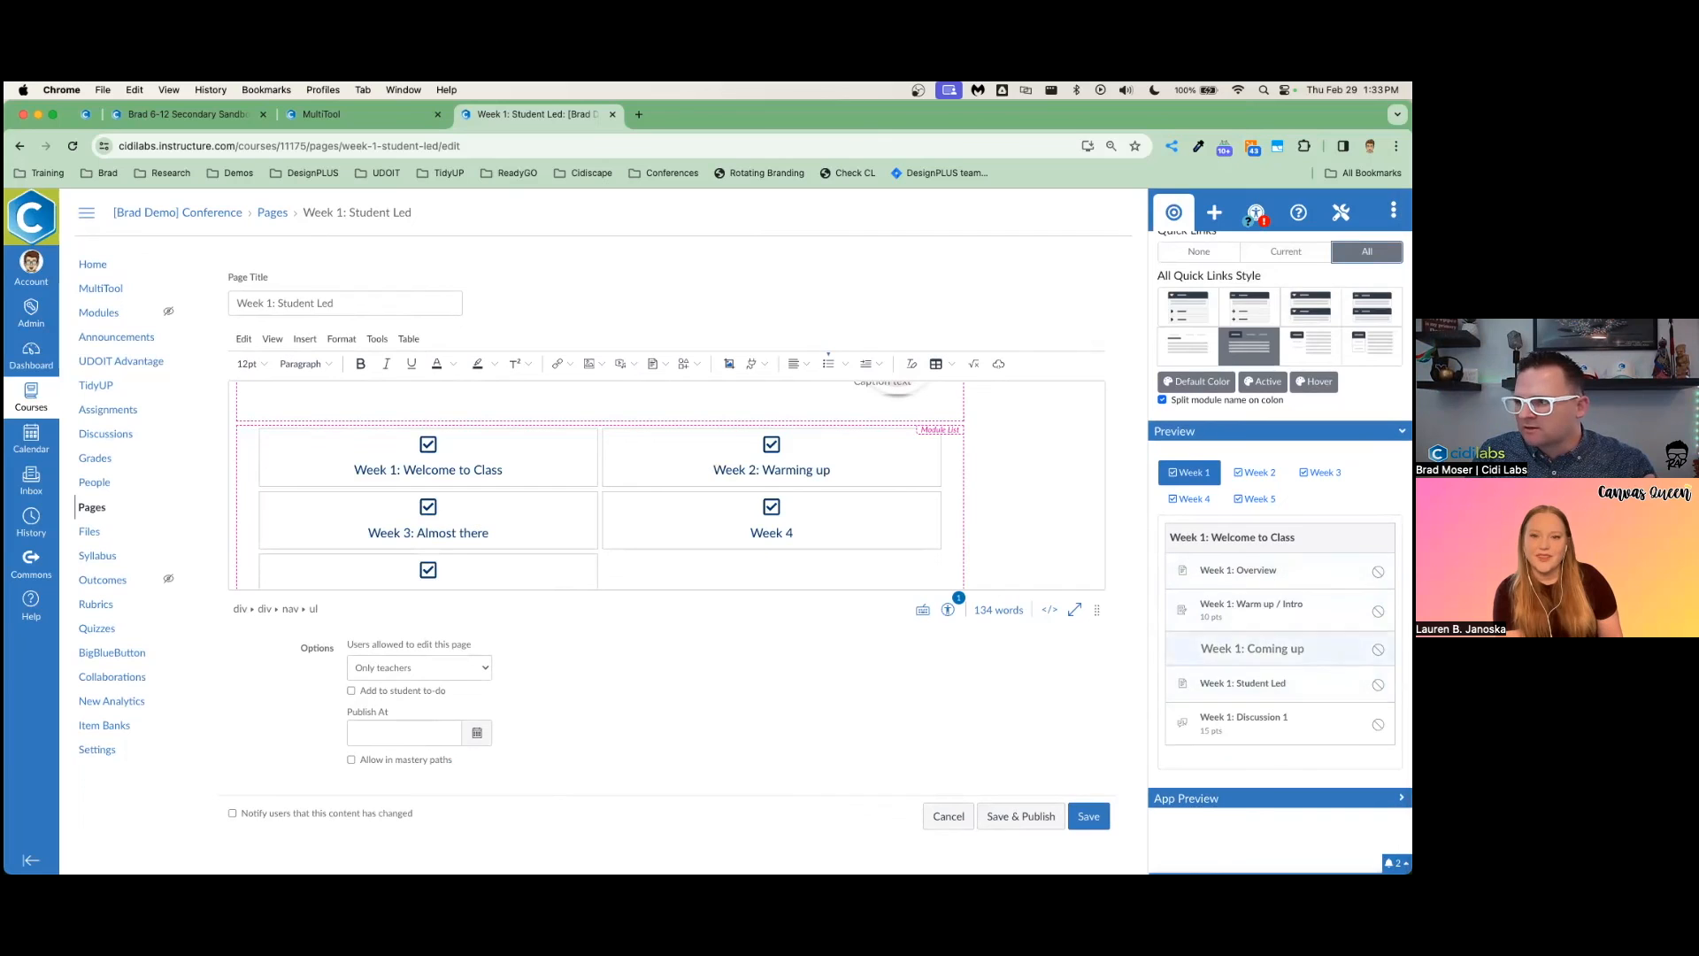
Apply the Accordion Plus/Minus style to the Quick Links and expand Week 3 in the preview
{"action": "scroll", "coordinate": [1283, 399], "scroll_direction": "up", "scroll_amount": 1}
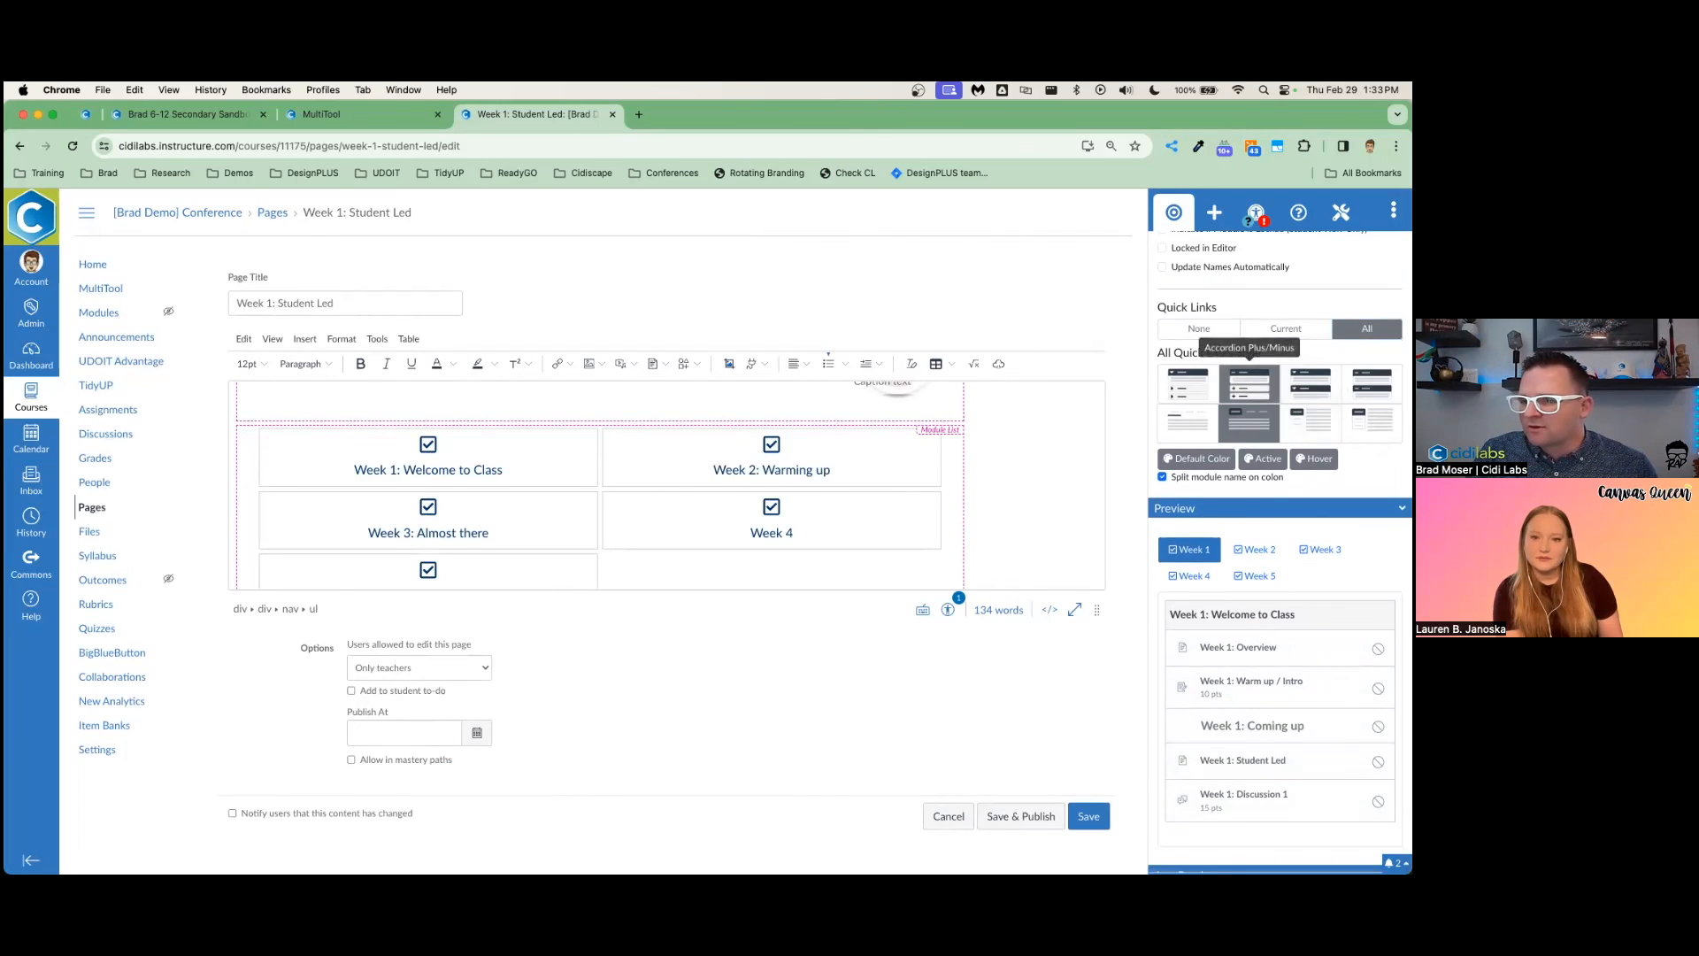
{"action": "left_click", "coordinate": [1248, 383]}
{"action": "left_click", "coordinate": [1283, 645]}
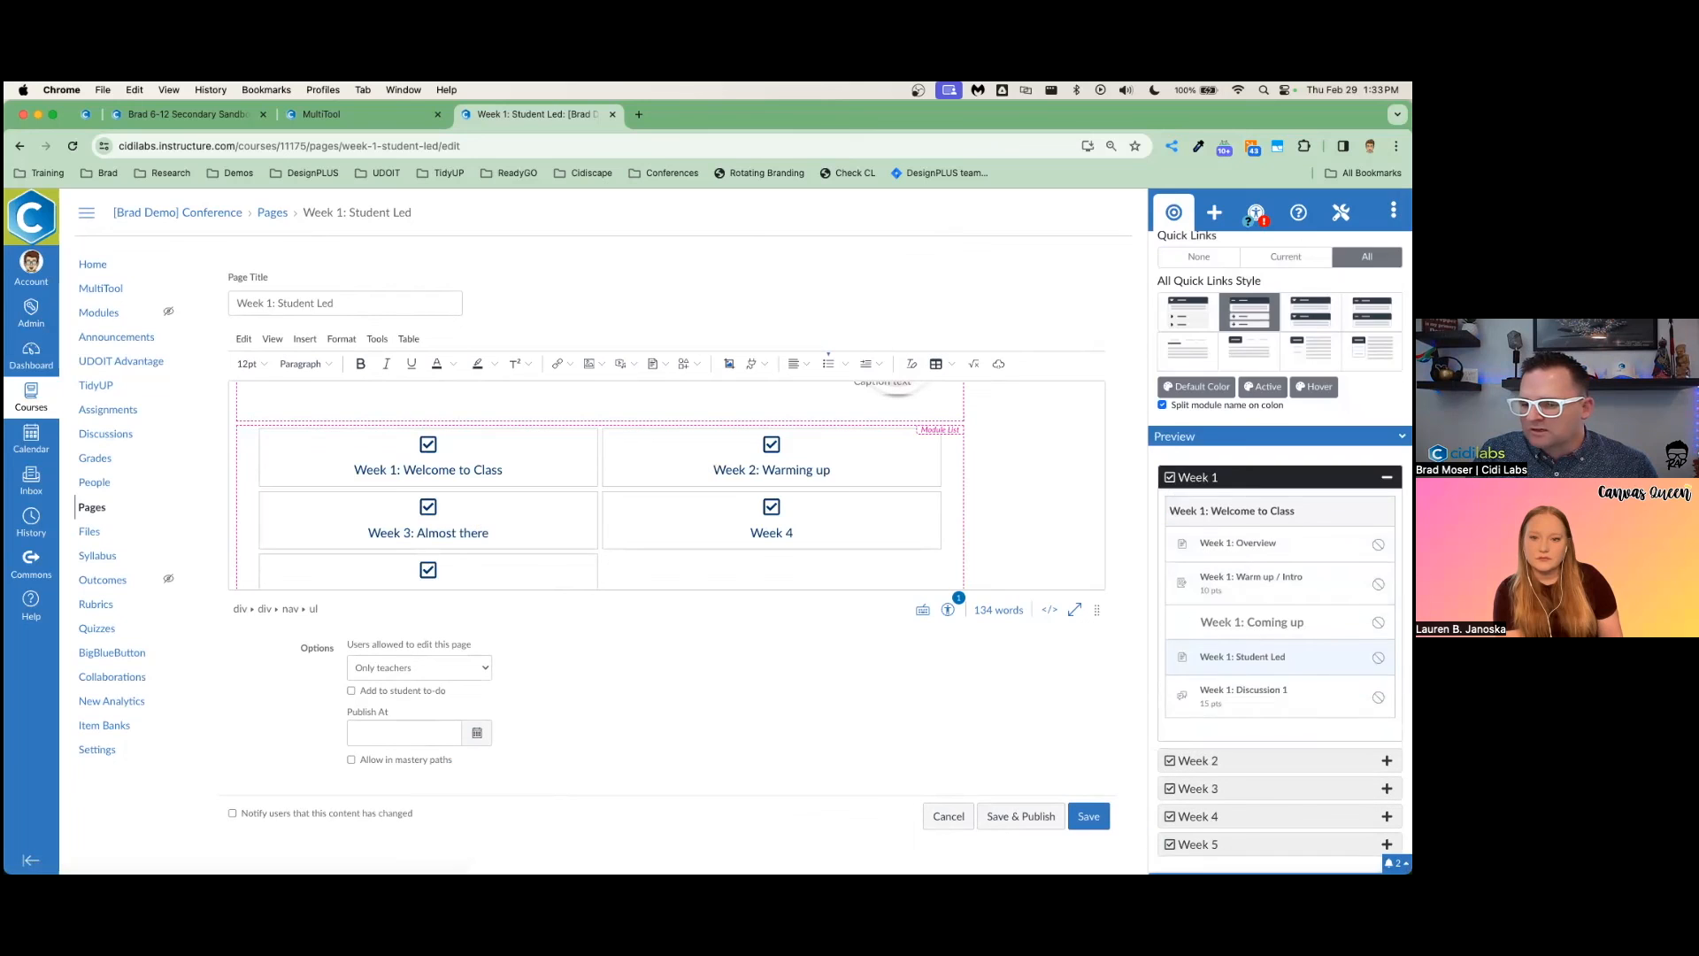
{"action": "left_click", "coordinate": [1283, 705]}
{"action": "scroll", "coordinate": [1283, 619], "scroll_direction": "down", "scroll_amount": 1}
{"action": "left_click", "coordinate": [1238, 701]}
{"action": "scroll", "coordinate": [1309, 434], "scroll_direction": "up", "scroll_amount": 2}
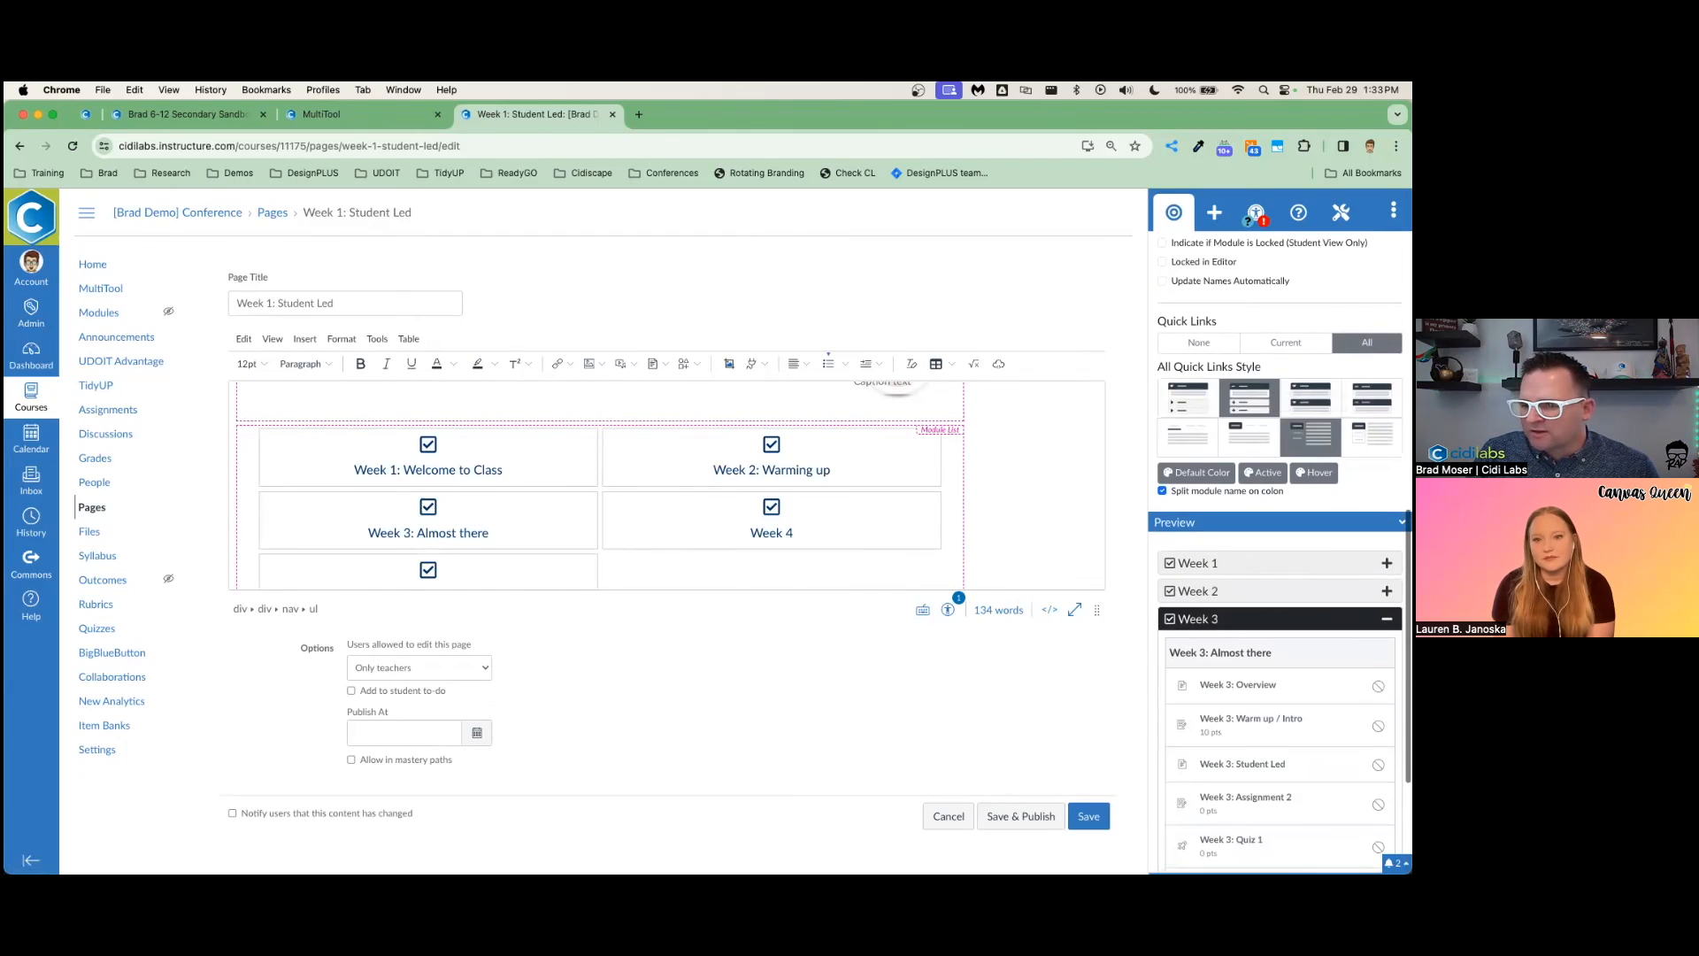
Apply the vertical side-tabs style to the module list's Quick Links, preview the week tabs ending on Week 1, and return to the page content
{"action": "left_click", "coordinate": [1310, 436]}
{"action": "left_click", "coordinate": [1195, 627]}
{"action": "left_click", "coordinate": [1195, 654]}
{"action": "left_click", "coordinate": [1194, 680]}
{"action": "left_click", "coordinate": [1194, 707]}
{"action": "left_click", "coordinate": [1194, 654]}
{"action": "left_click", "coordinate": [1194, 601]}
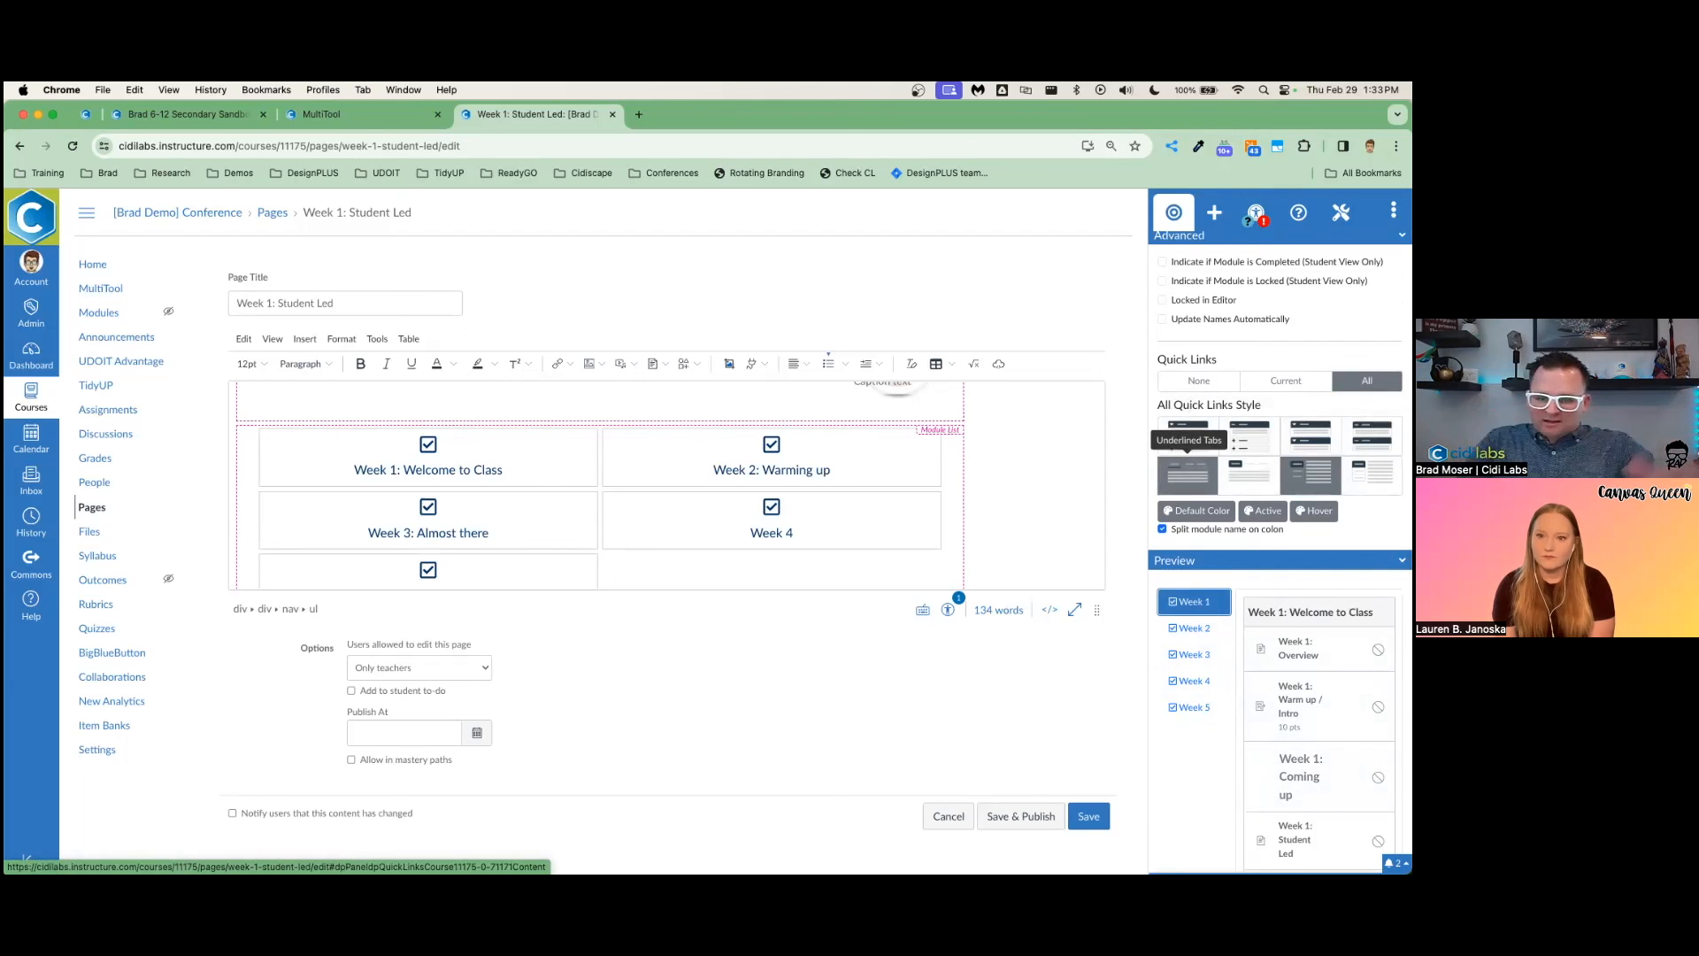
{"action": "left_click", "coordinate": [782, 434]}
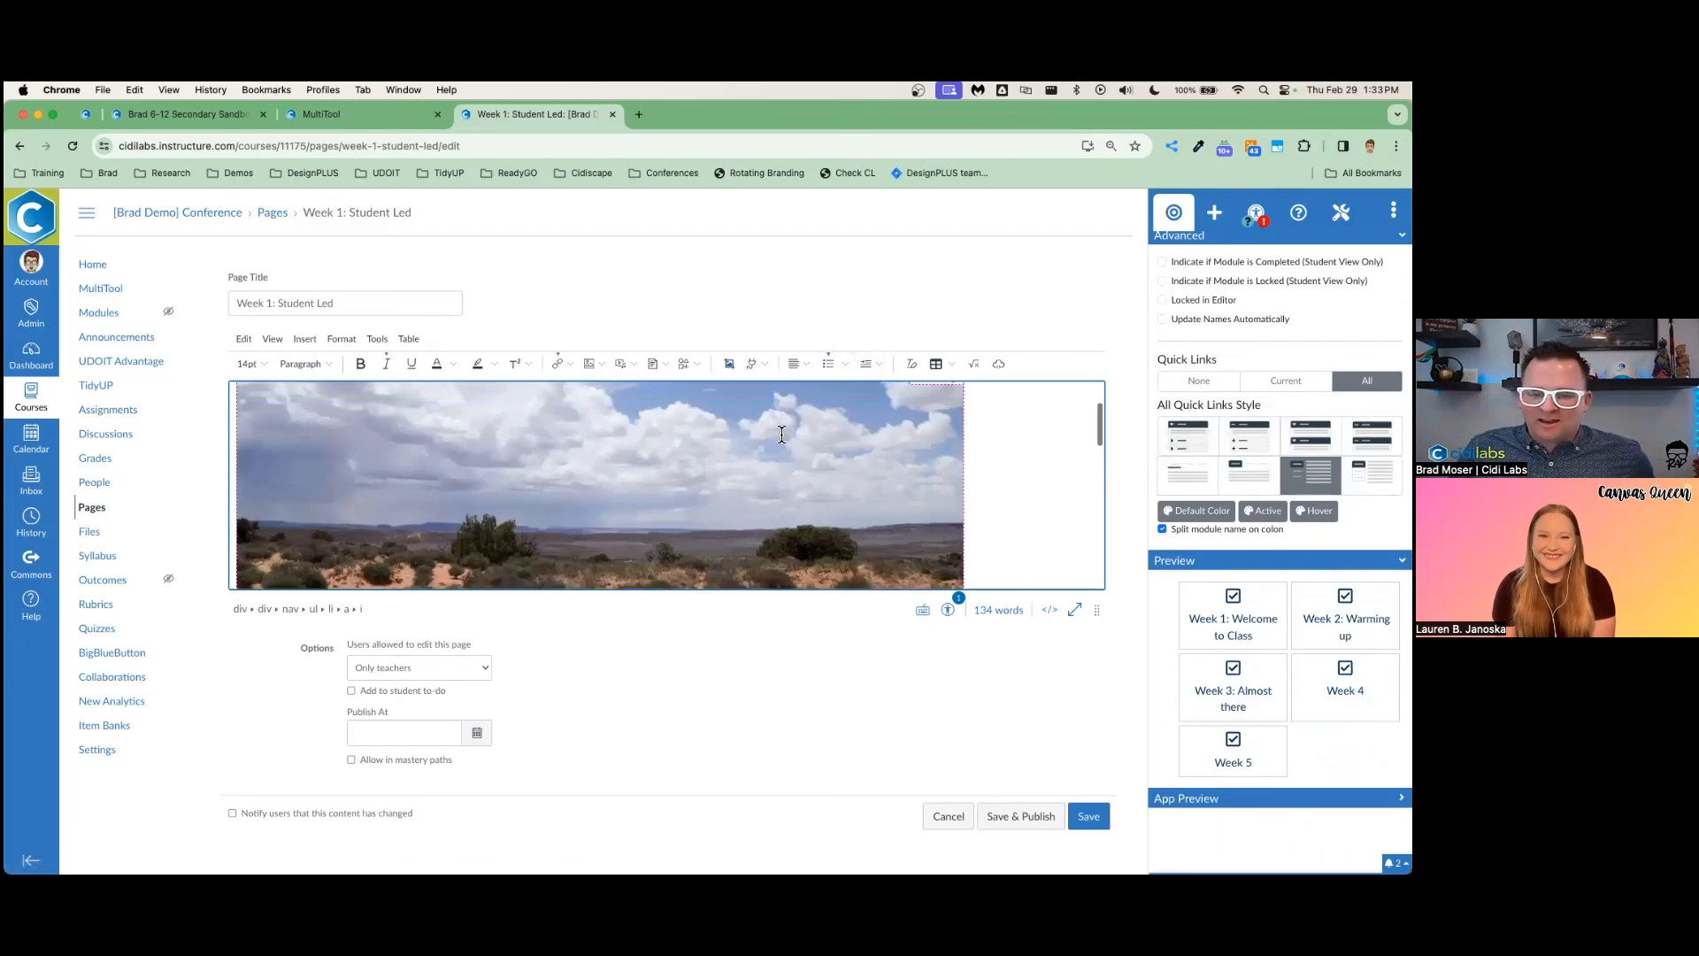
Switch to the 6-12 Secondary Sandbox course and view the banner and Welcome section of its home page
{"action": "left_click", "coordinate": [188, 114]}
{"action": "scroll", "coordinate": [439, 469], "scroll_direction": "up", "scroll_amount": 10}
{"action": "scroll", "coordinate": [618, 478], "scroll_direction": "down", "scroll_amount": 2}
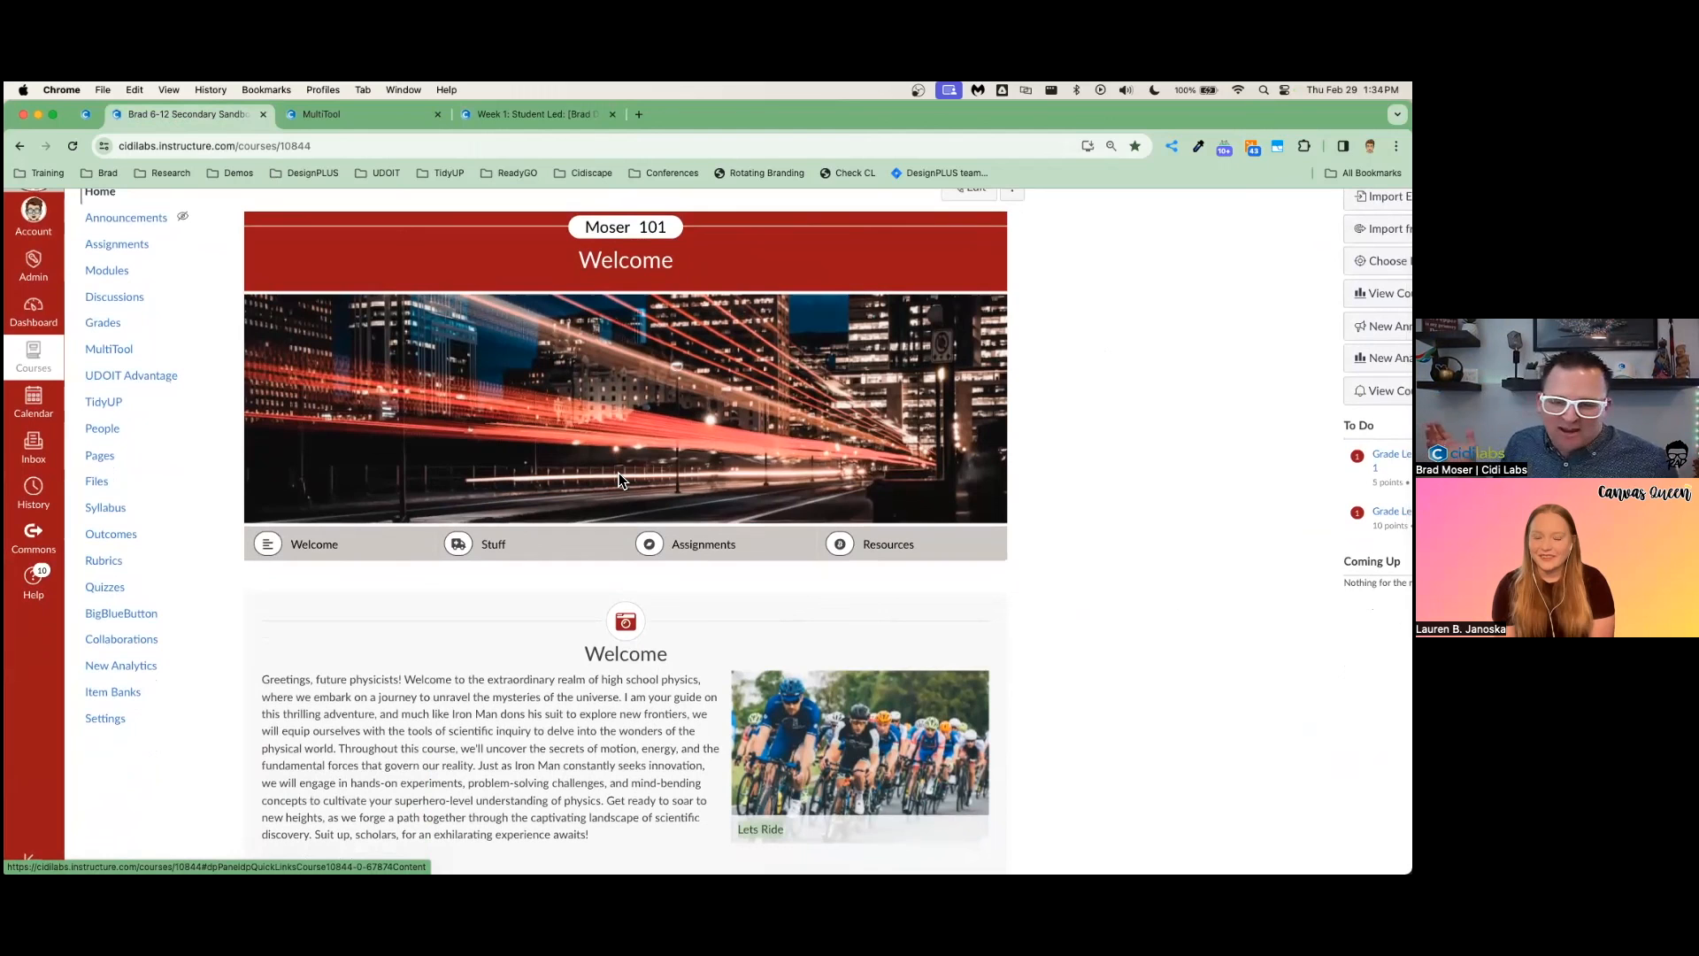
Open cidilabs.com in a new browser tab, locate the Request Demo option, and close that tab
{"action": "key", "text": "super+t"}
{"action": "type", "text": "cidilabs.com"}
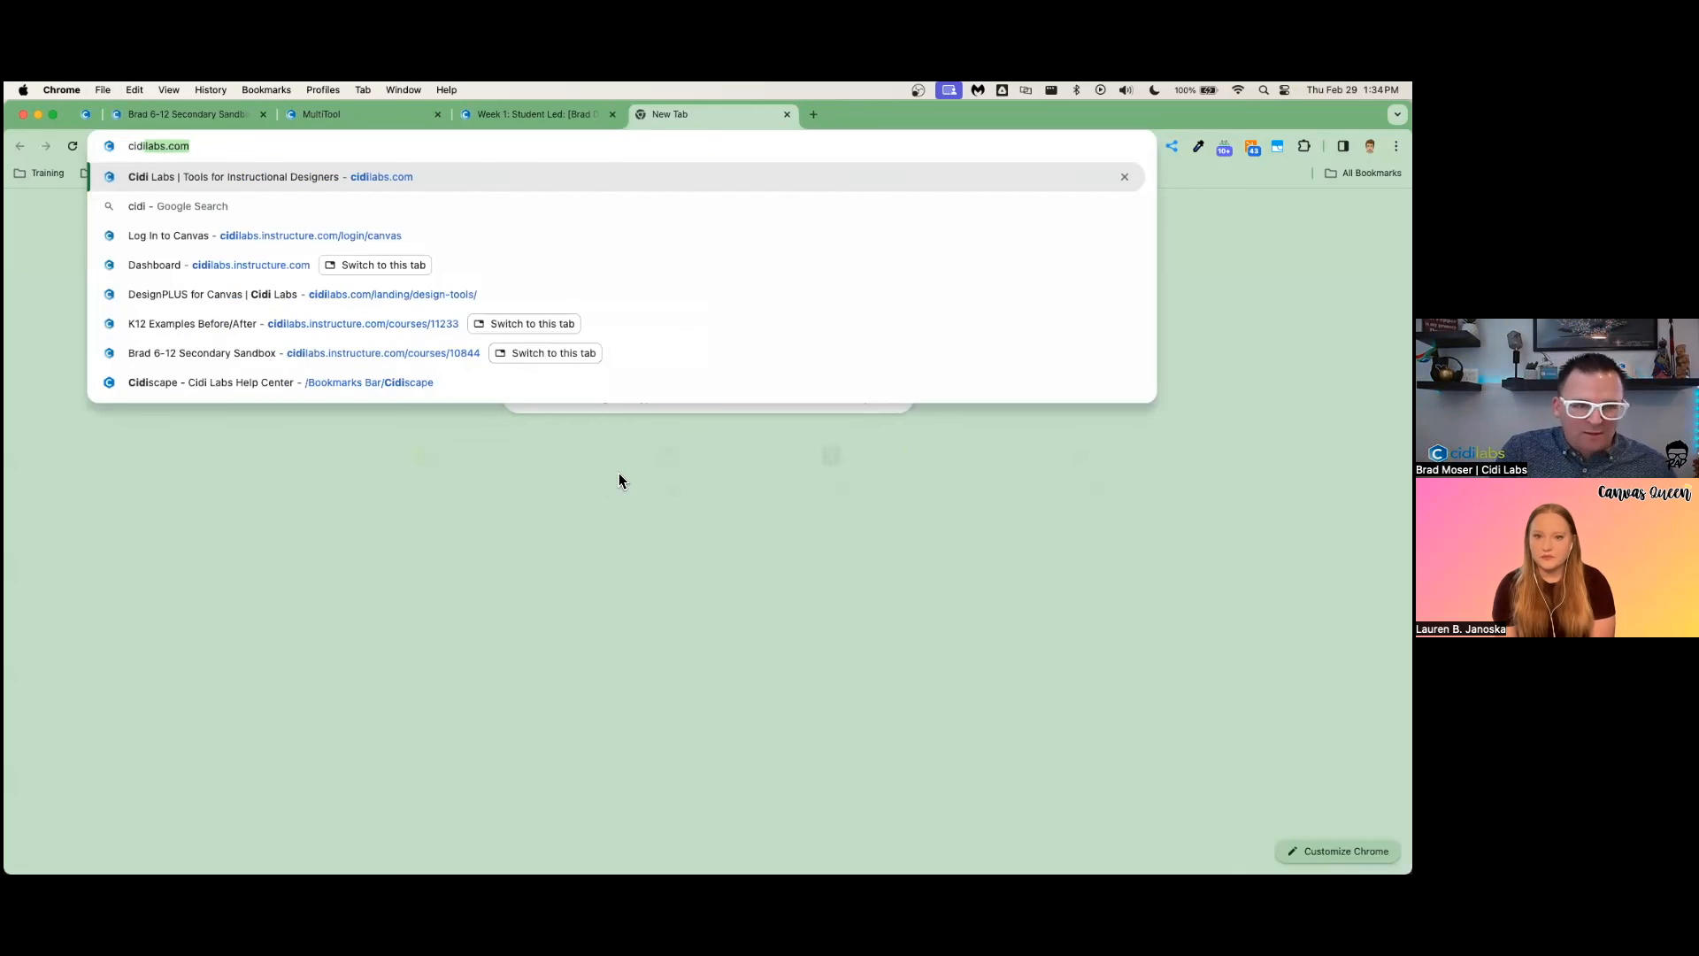
{"action": "key", "text": "Return"}
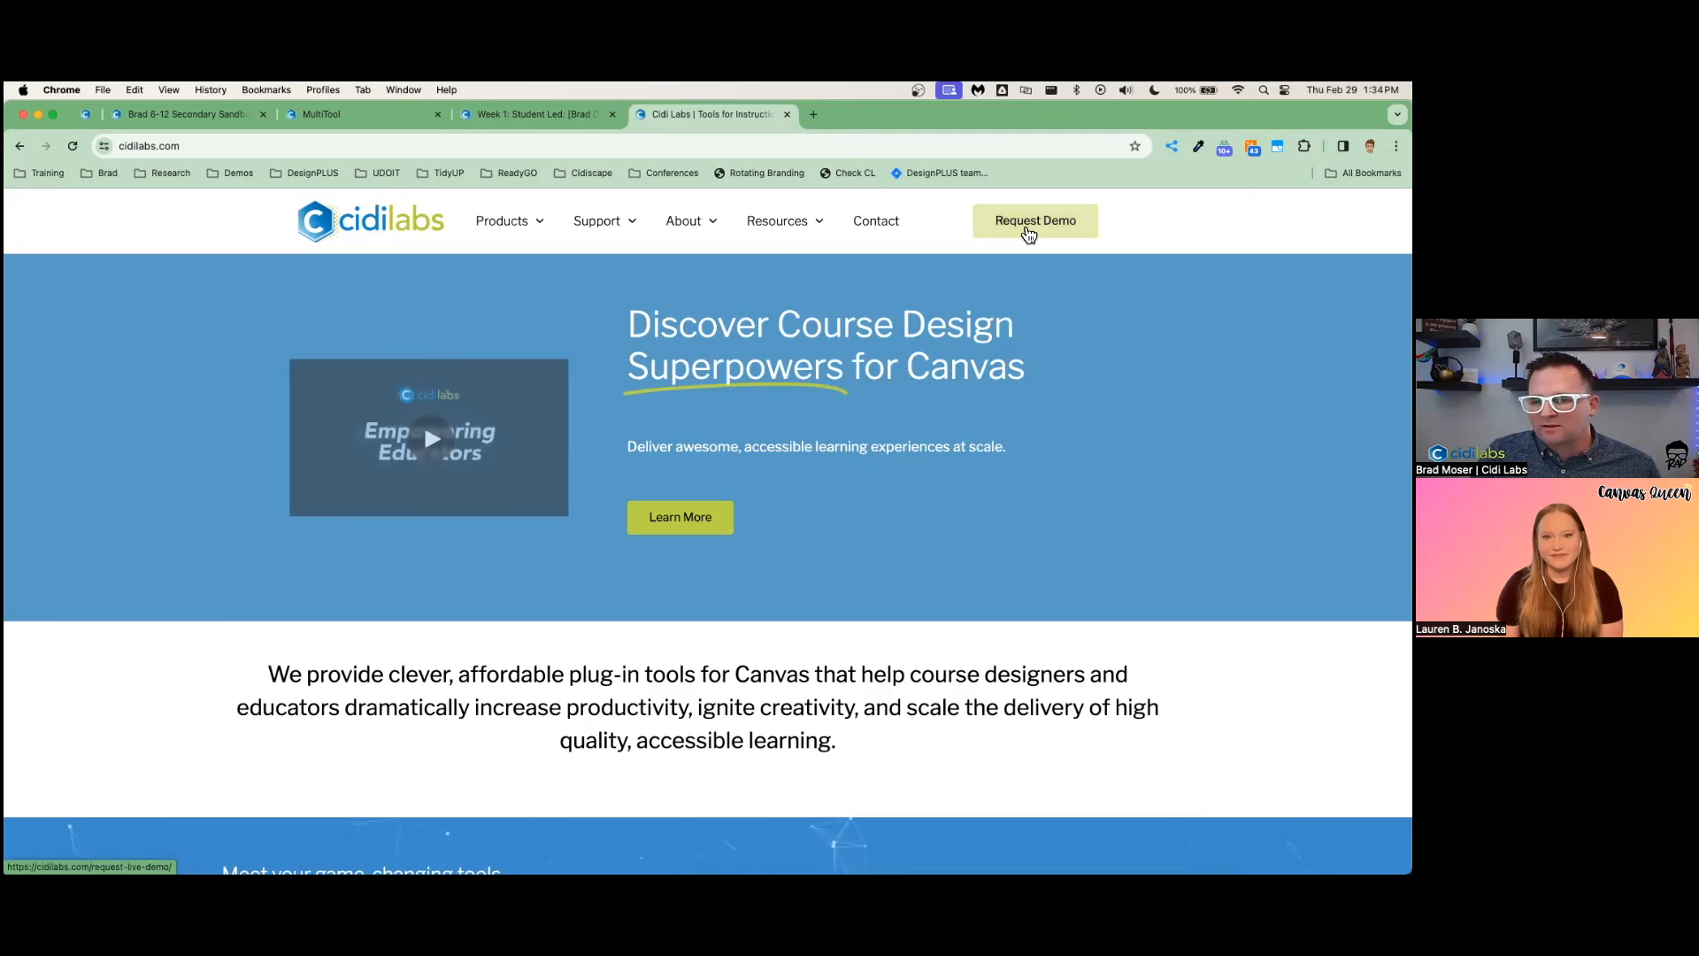
{"action": "left_click", "coordinate": [786, 115]}
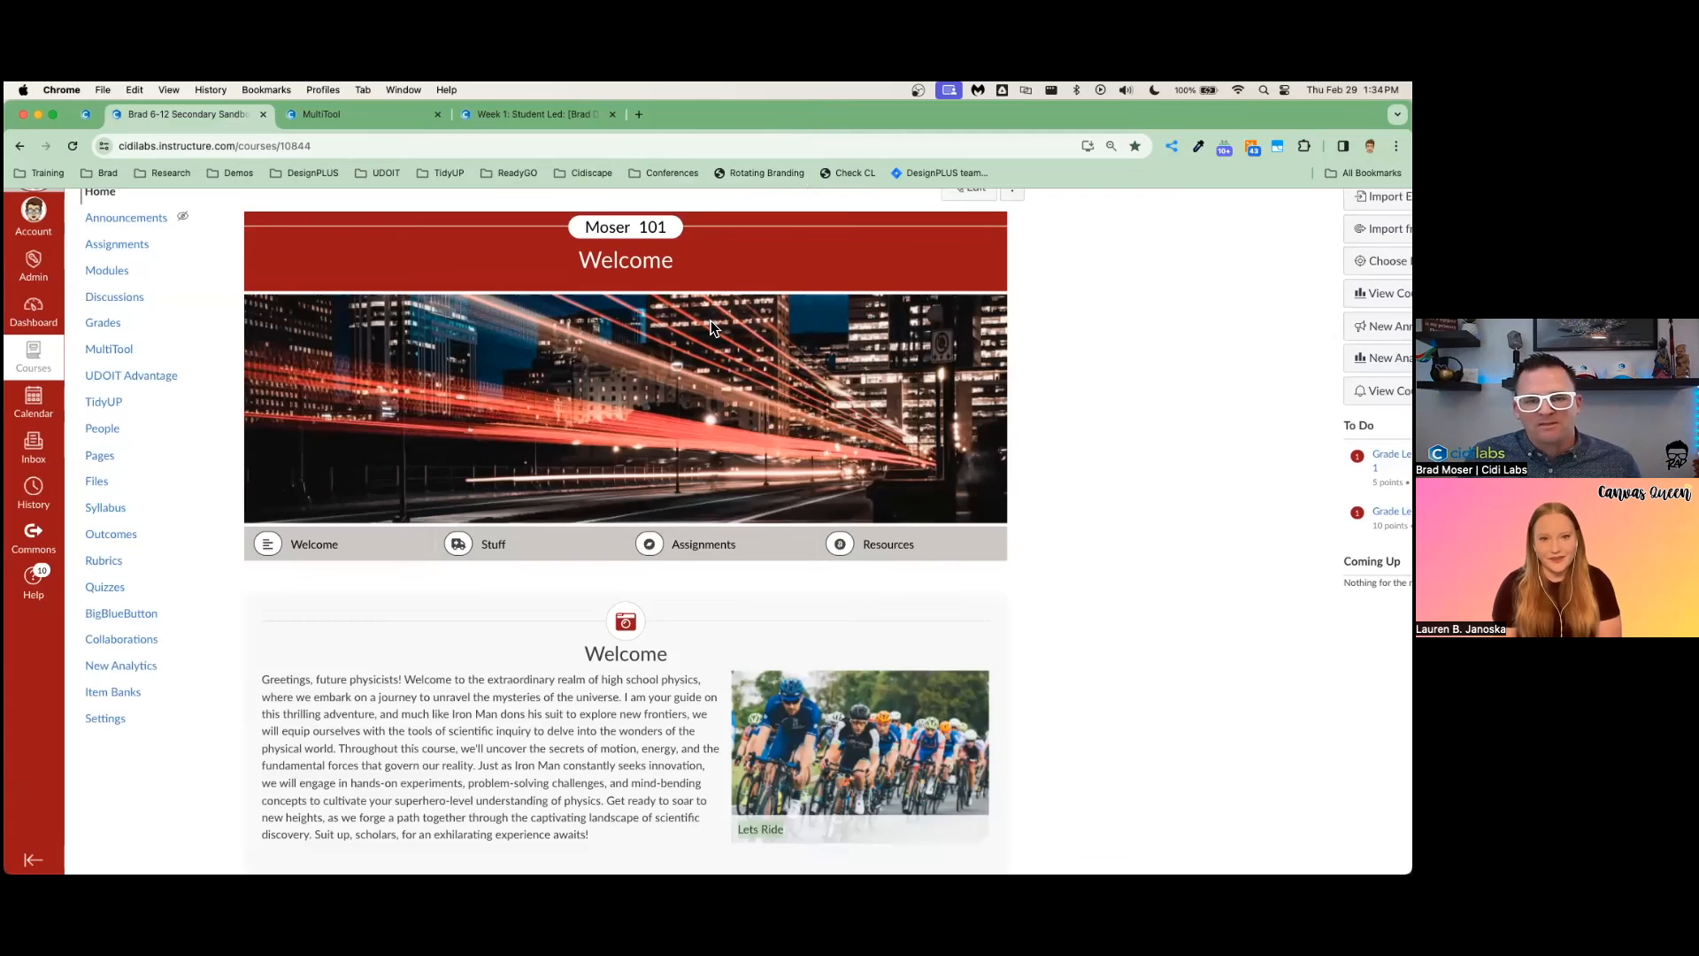